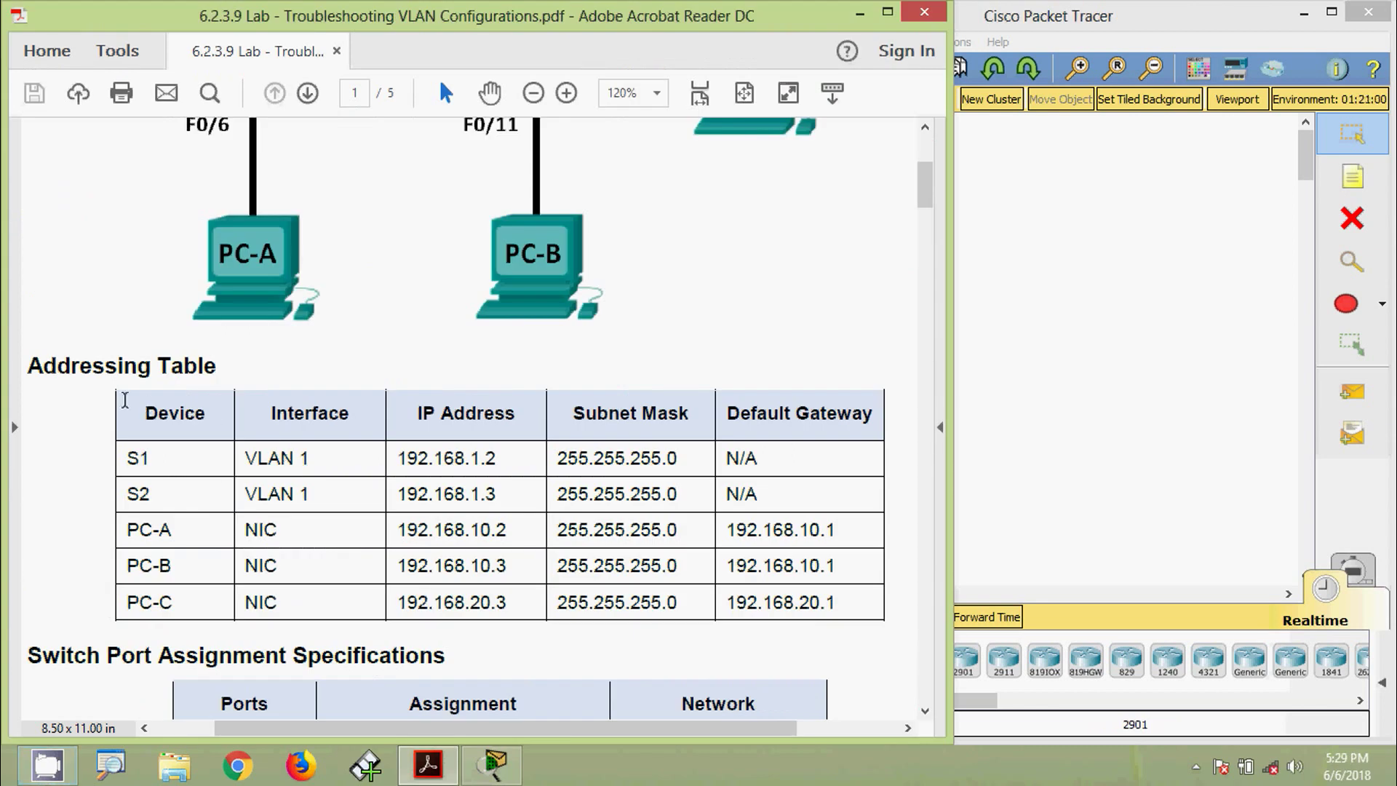
Scroll the lab PDF past the Addressing Table and Switch Port Assignment tables to Background / Scenario.
scroll(185, 443, "down", 5)
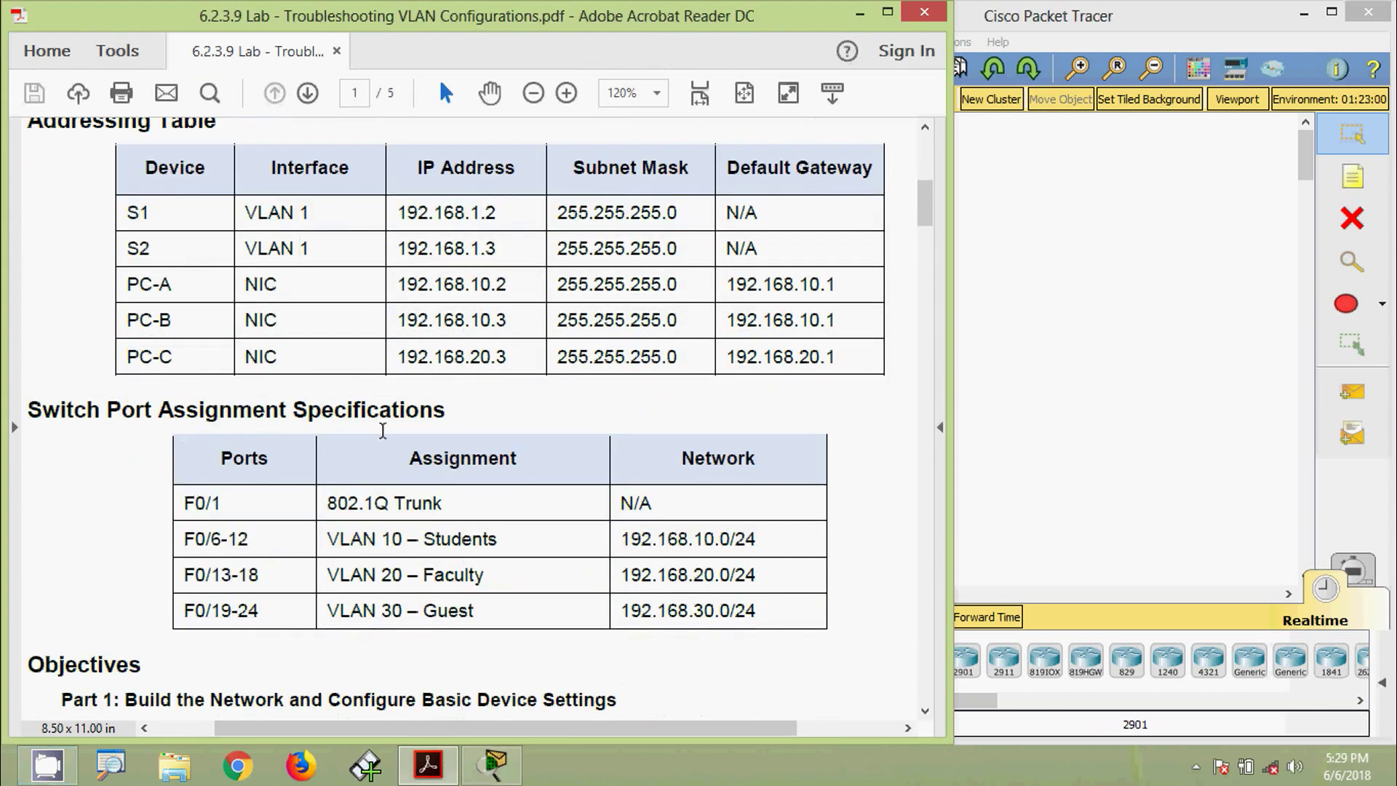
scroll(494, 539, "down", 6)
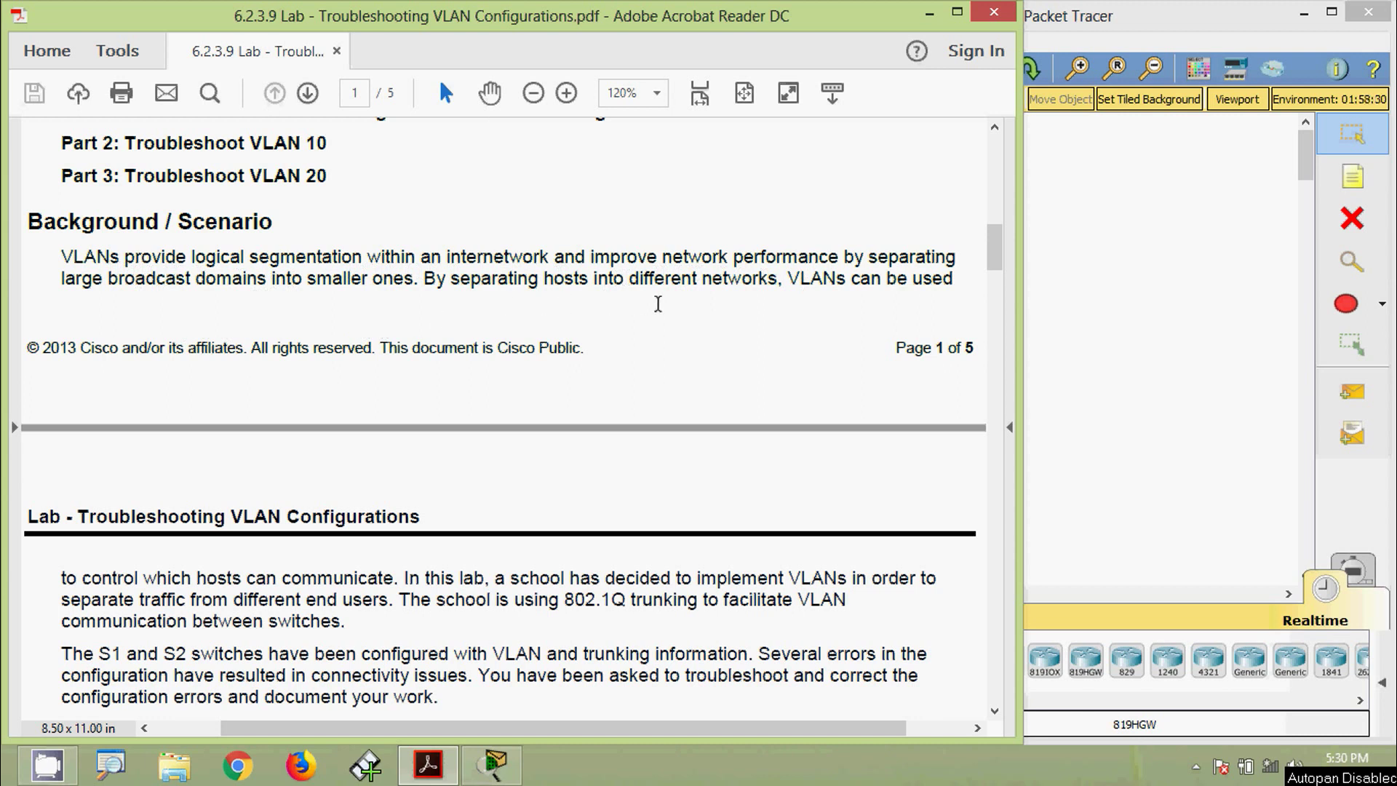
Scroll into page 2 until Required Resources and Part 1 Steps 1–4 are visible.
scroll(658, 304, "down", 3)
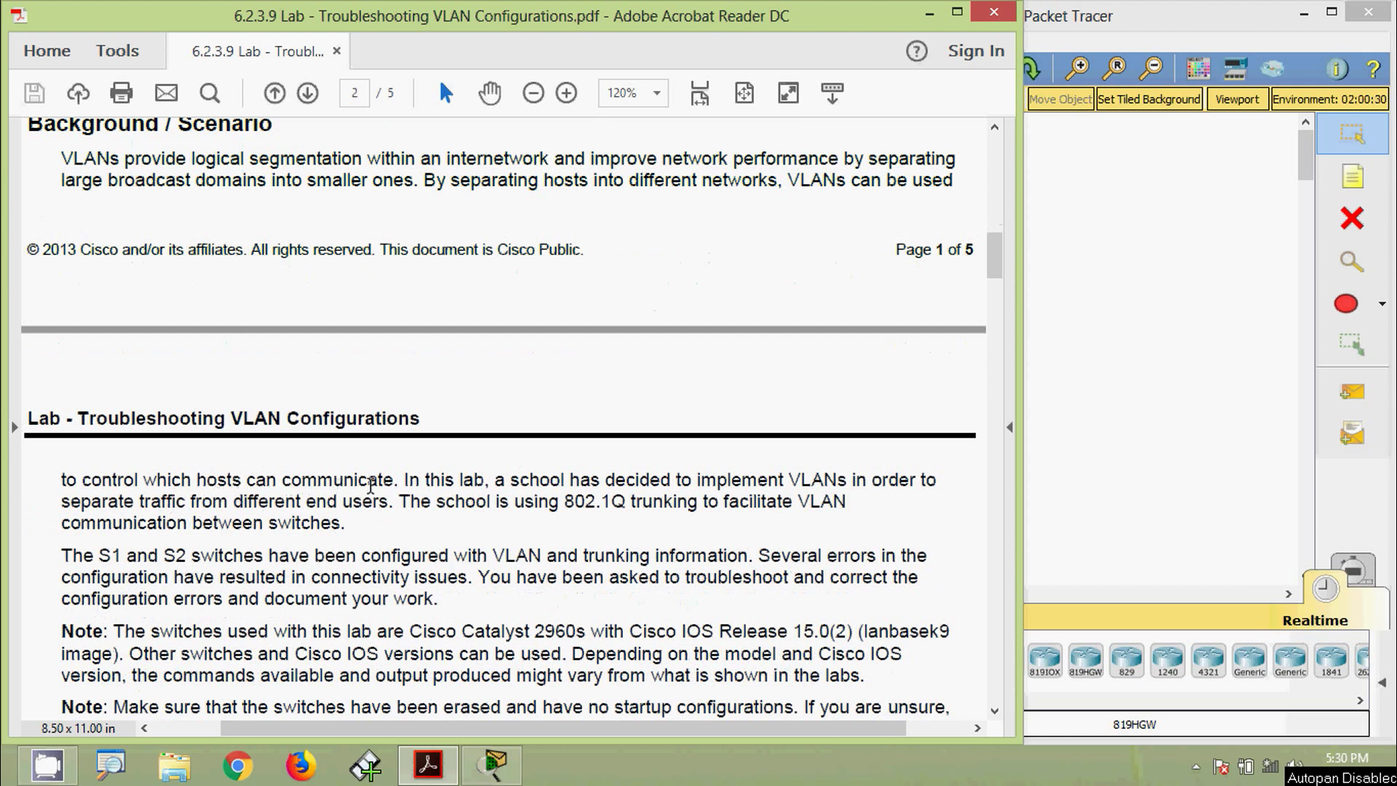
scroll(371, 484, "down", 6)
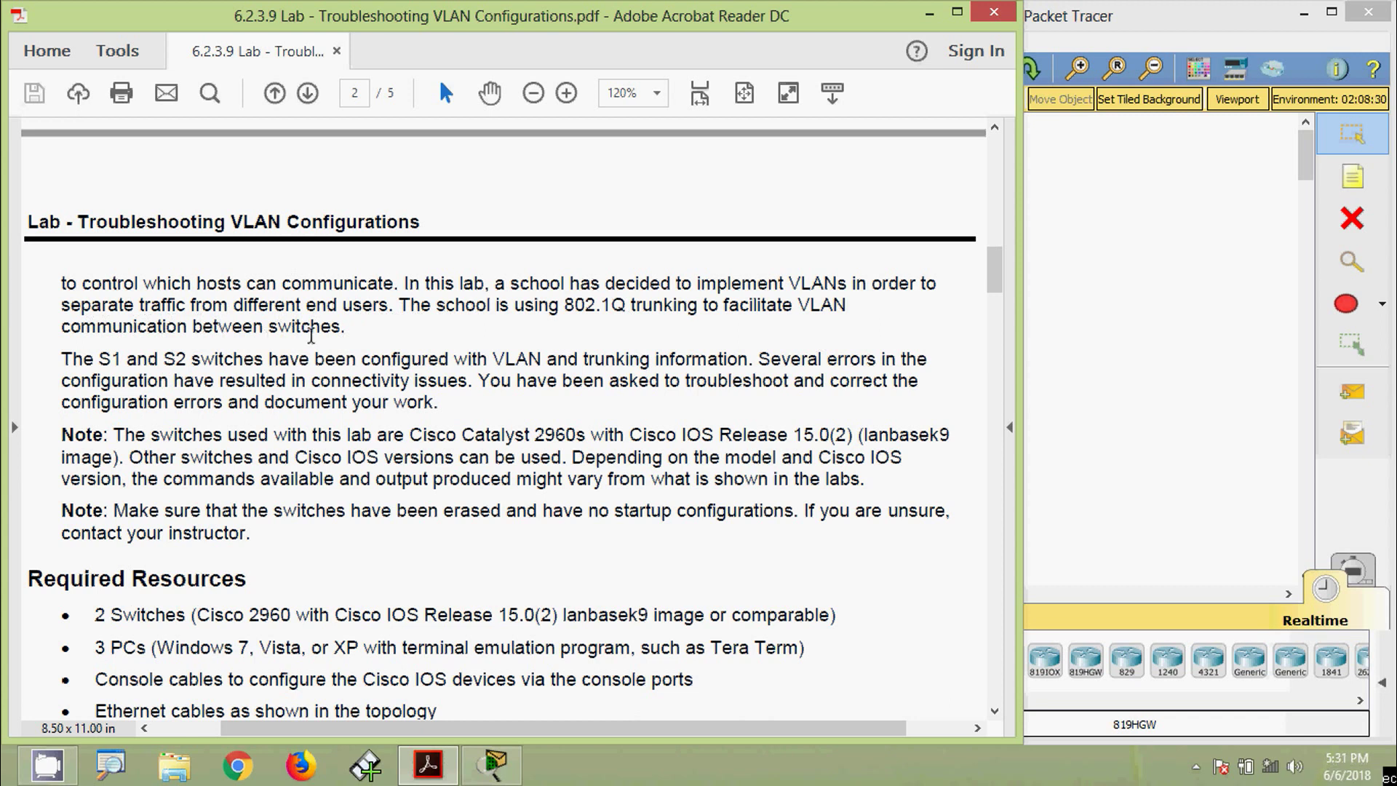
scroll(311, 334, "down", 3)
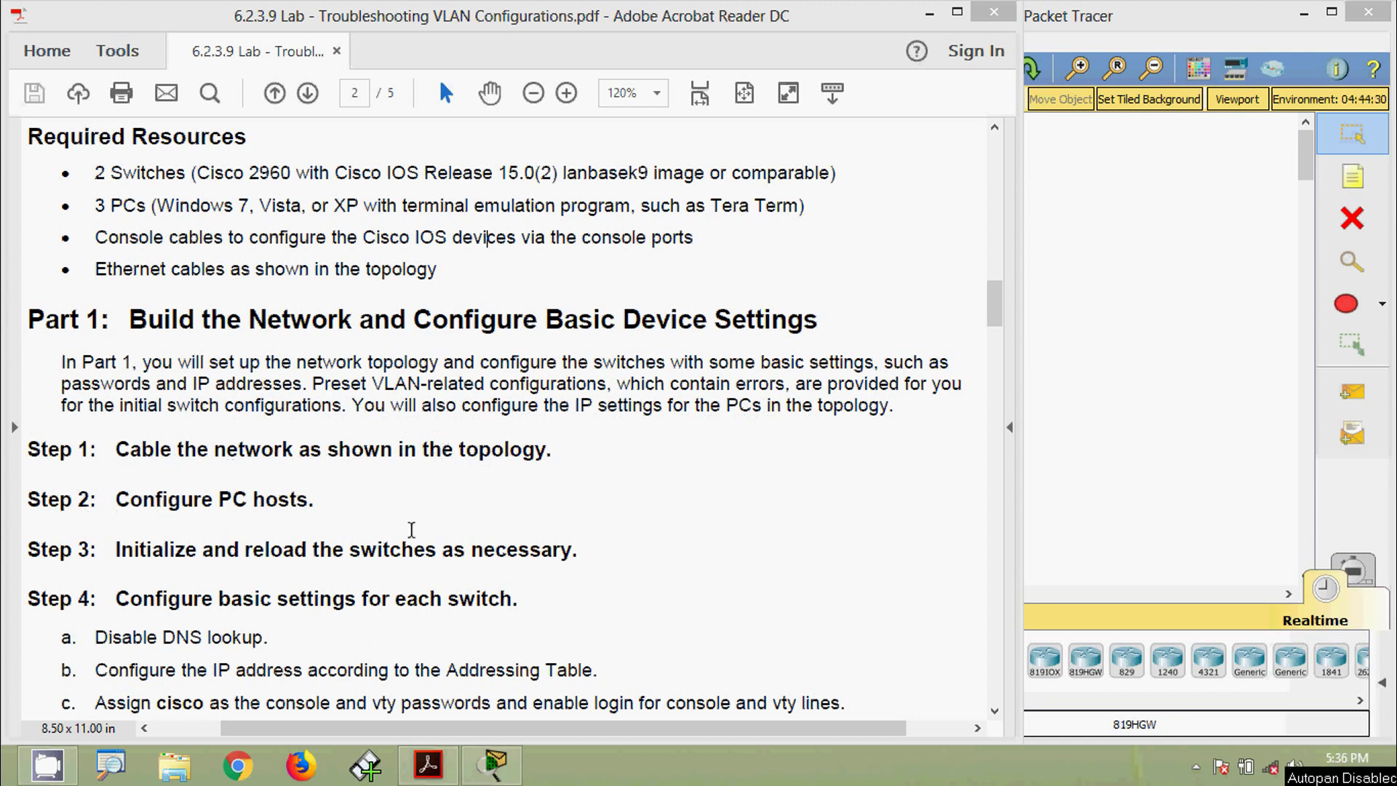
Snap the lab PDF beside Packet Tracer and place two 2960-24TT switches, Switch0 and Switch1.
left_click_drag(992, 326, 995, 153)
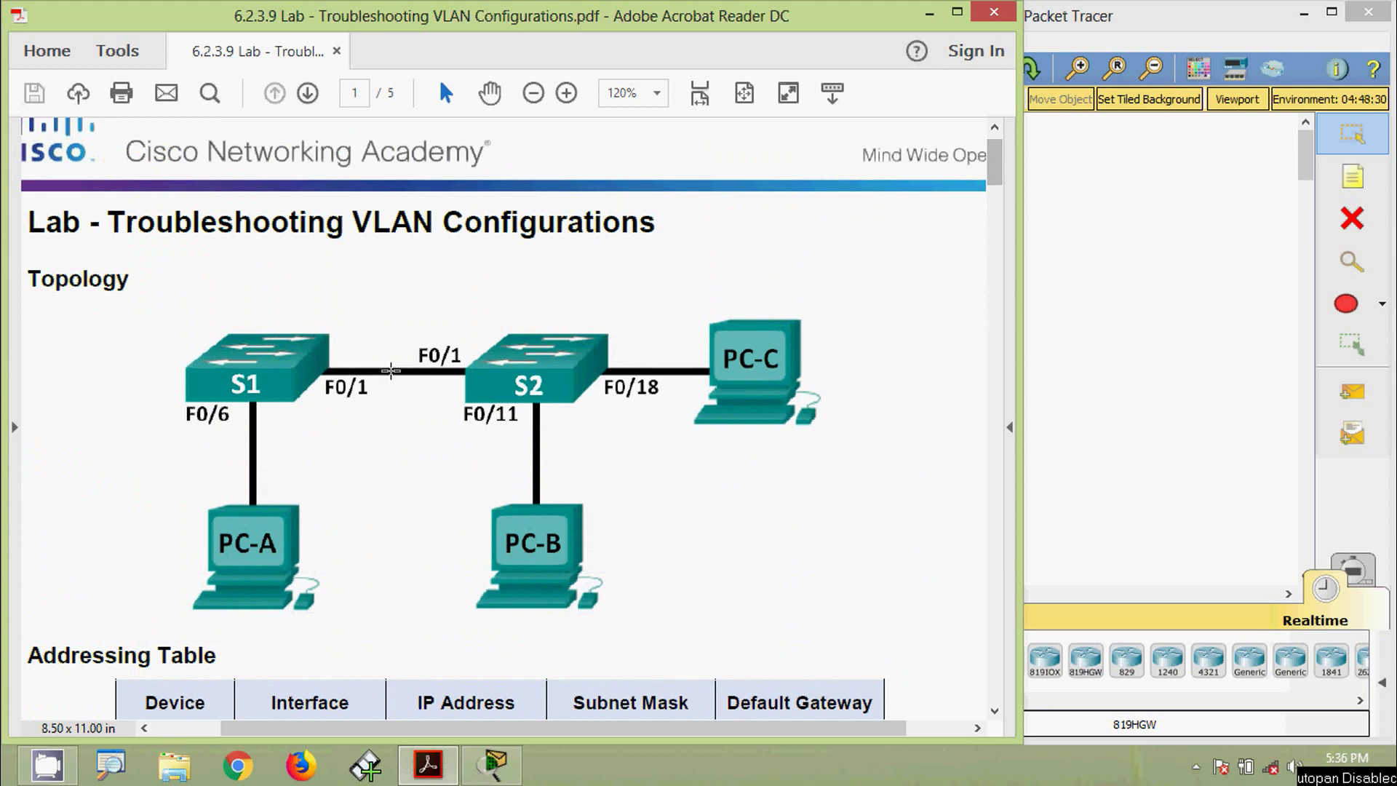
key("super+Left")
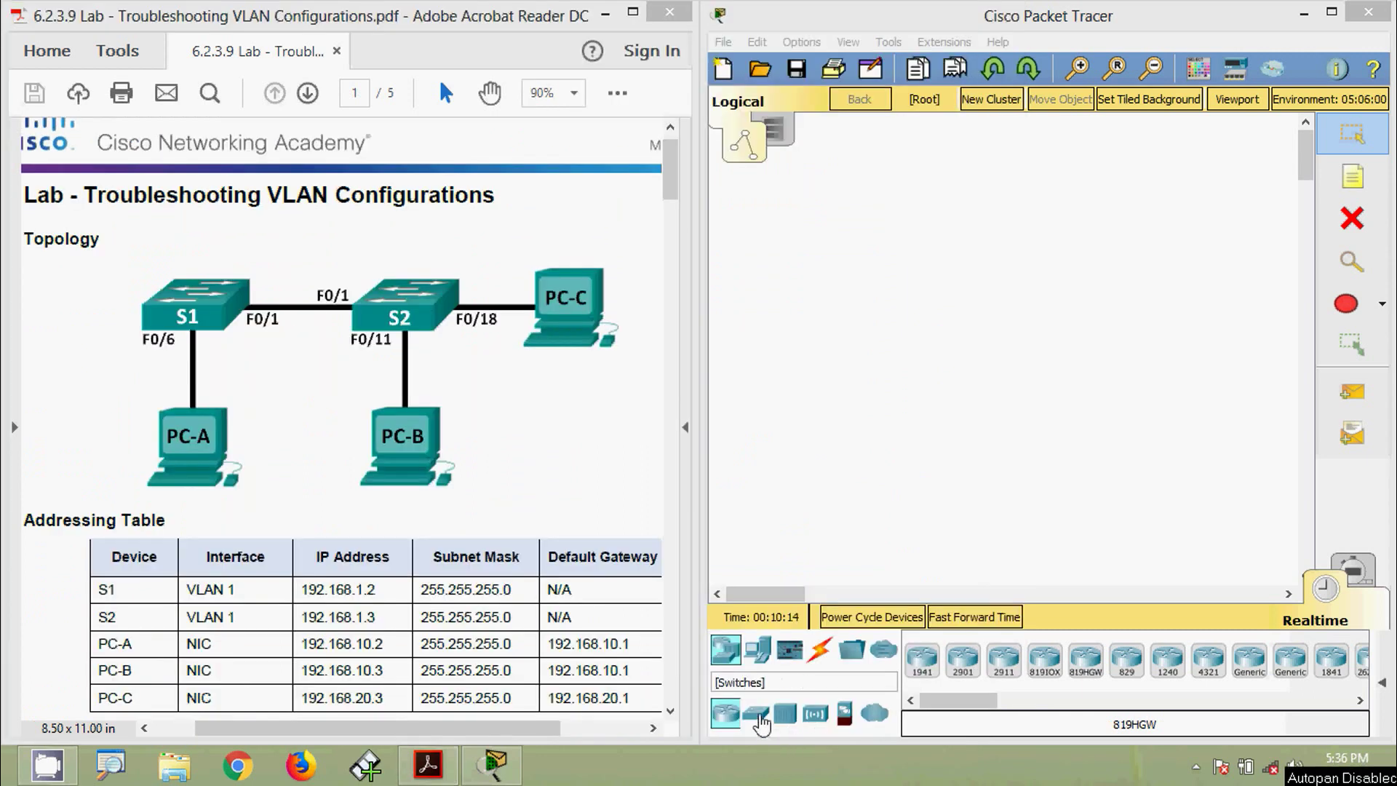
left_click(758, 716)
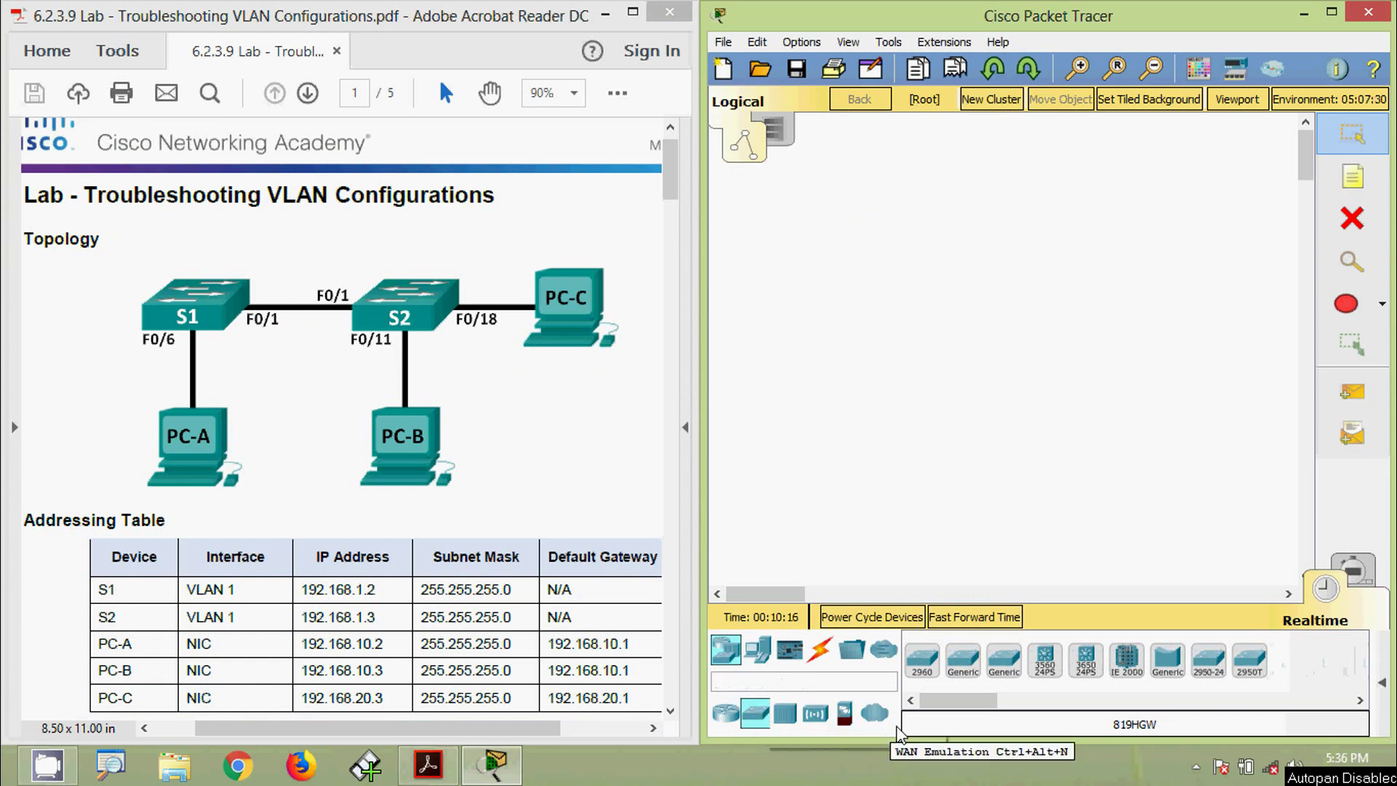
left_click_drag(922, 659, 923, 641)
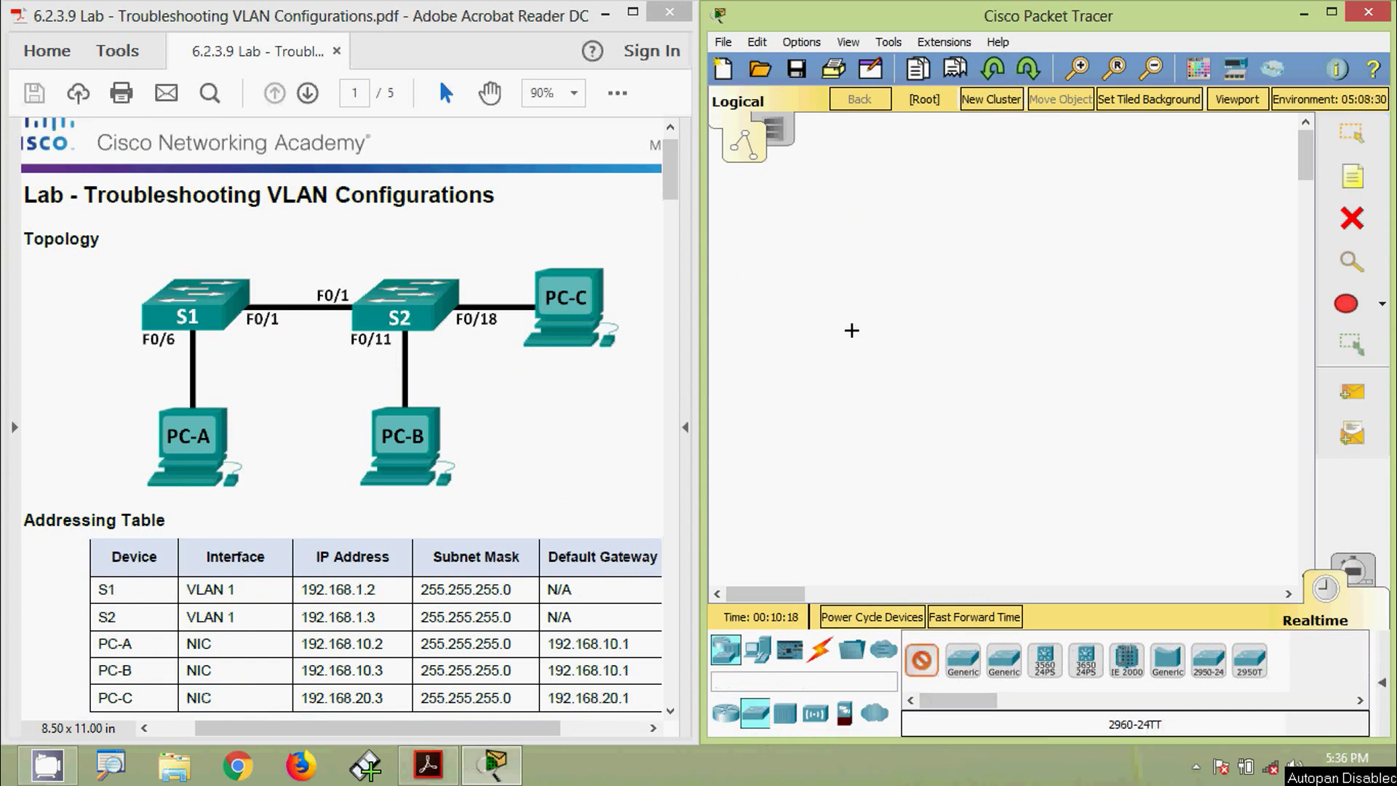
left_click(823, 321)
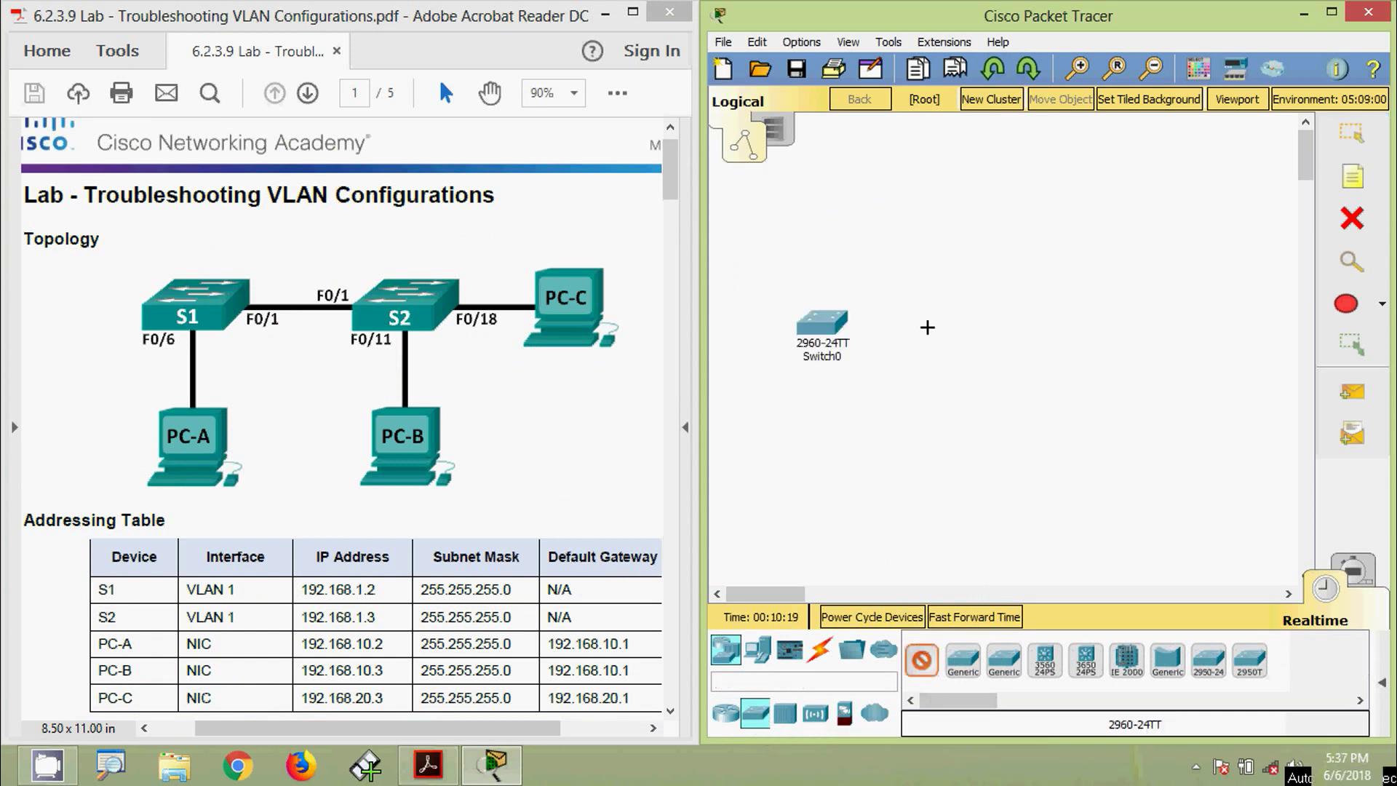
left_click(1013, 318)
Place three generic PCs: PC0 below Switch0, PC1 below Switch1, PC2 right of Switch1.
left_click(759, 655)
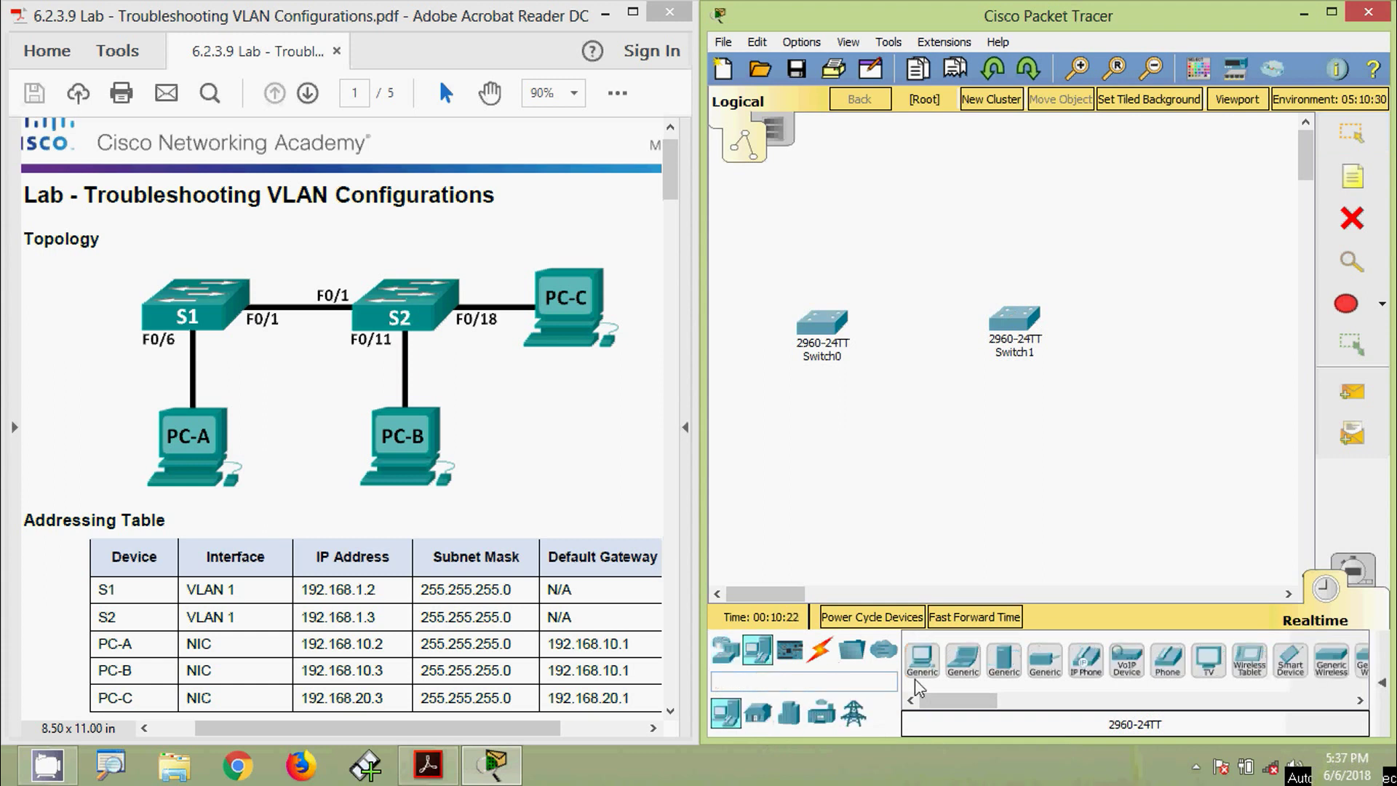
left_click(963, 659)
left_click(820, 474)
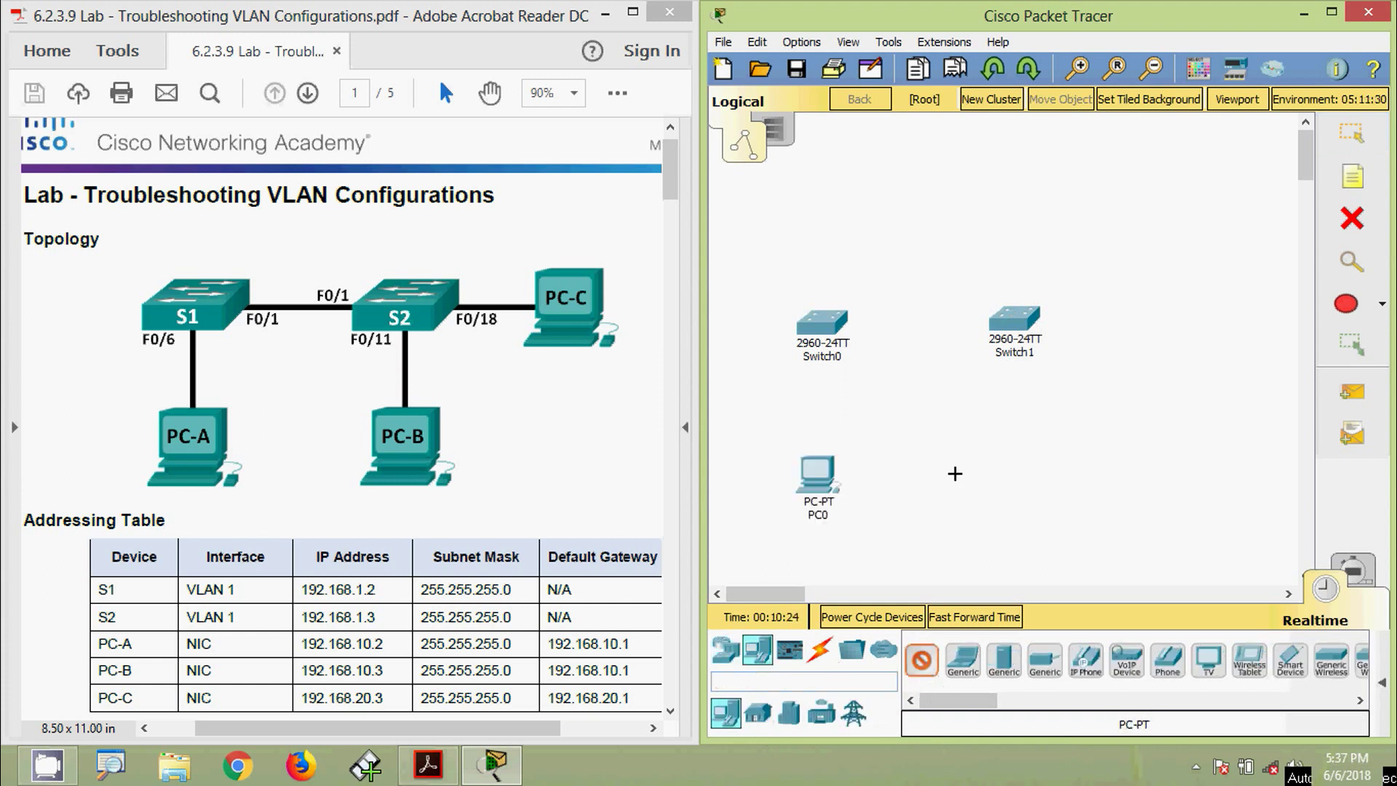
left_click(1022, 473)
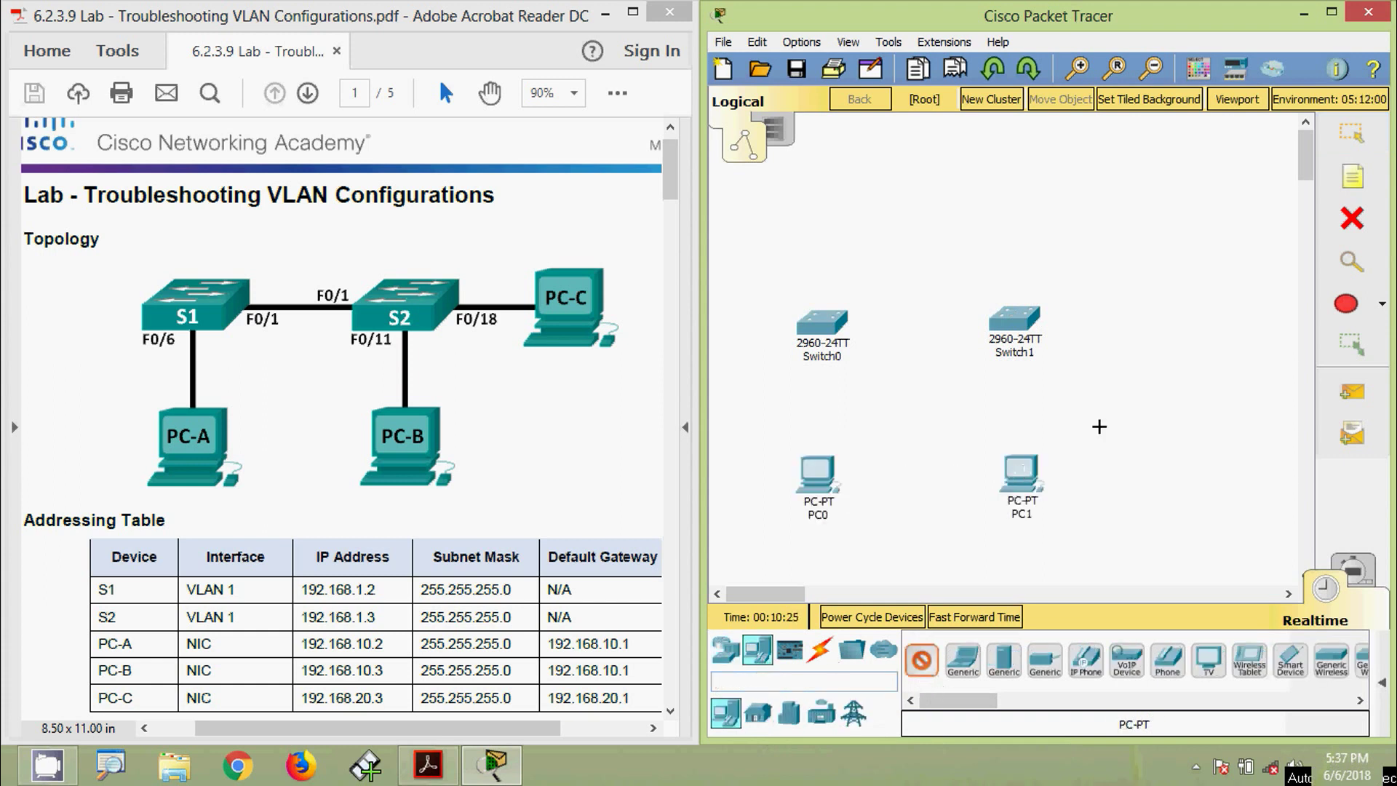
left_click(1201, 311)
key("Escape")
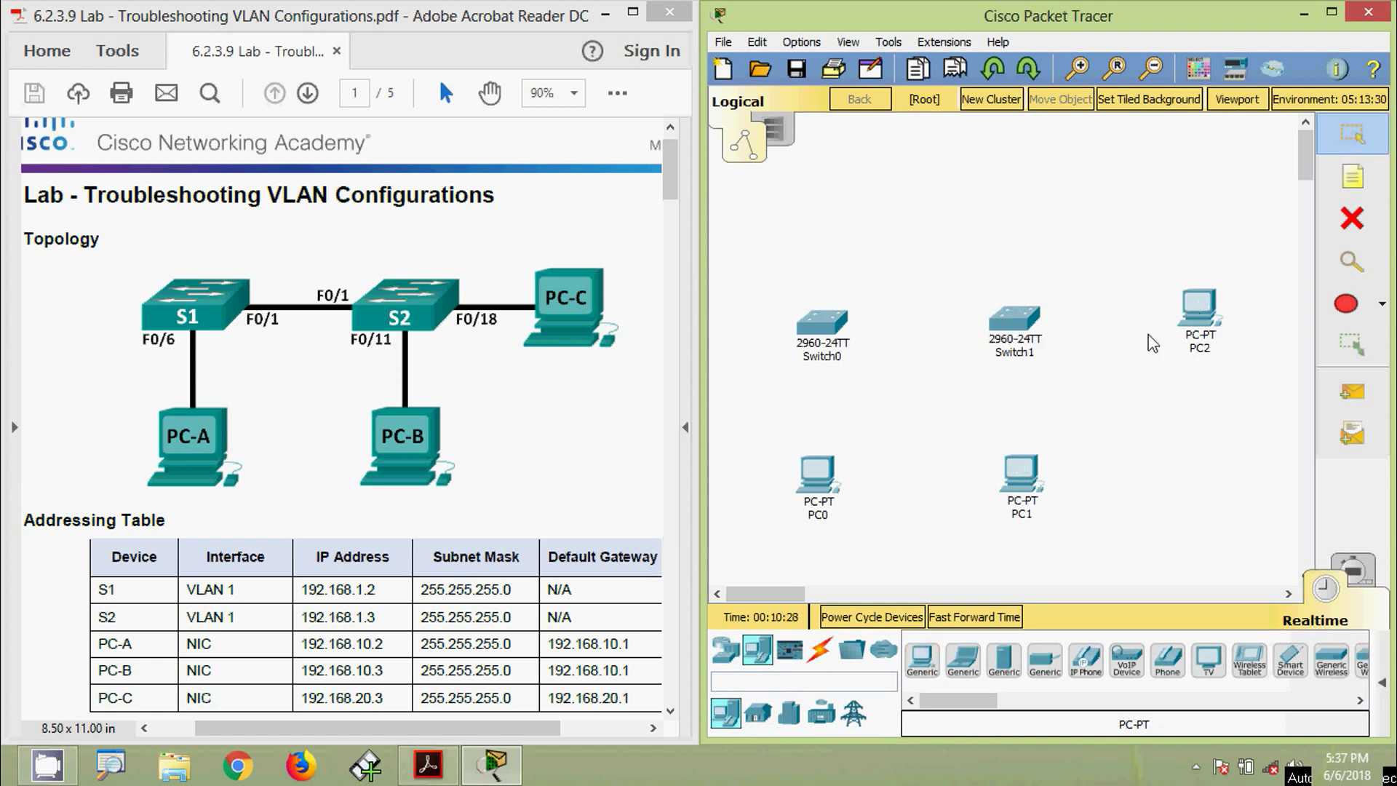
Cable PC0's FastEthernet0 to a Switch0 FastEthernet port with a copper straight-through cable.
left_click(820, 650)
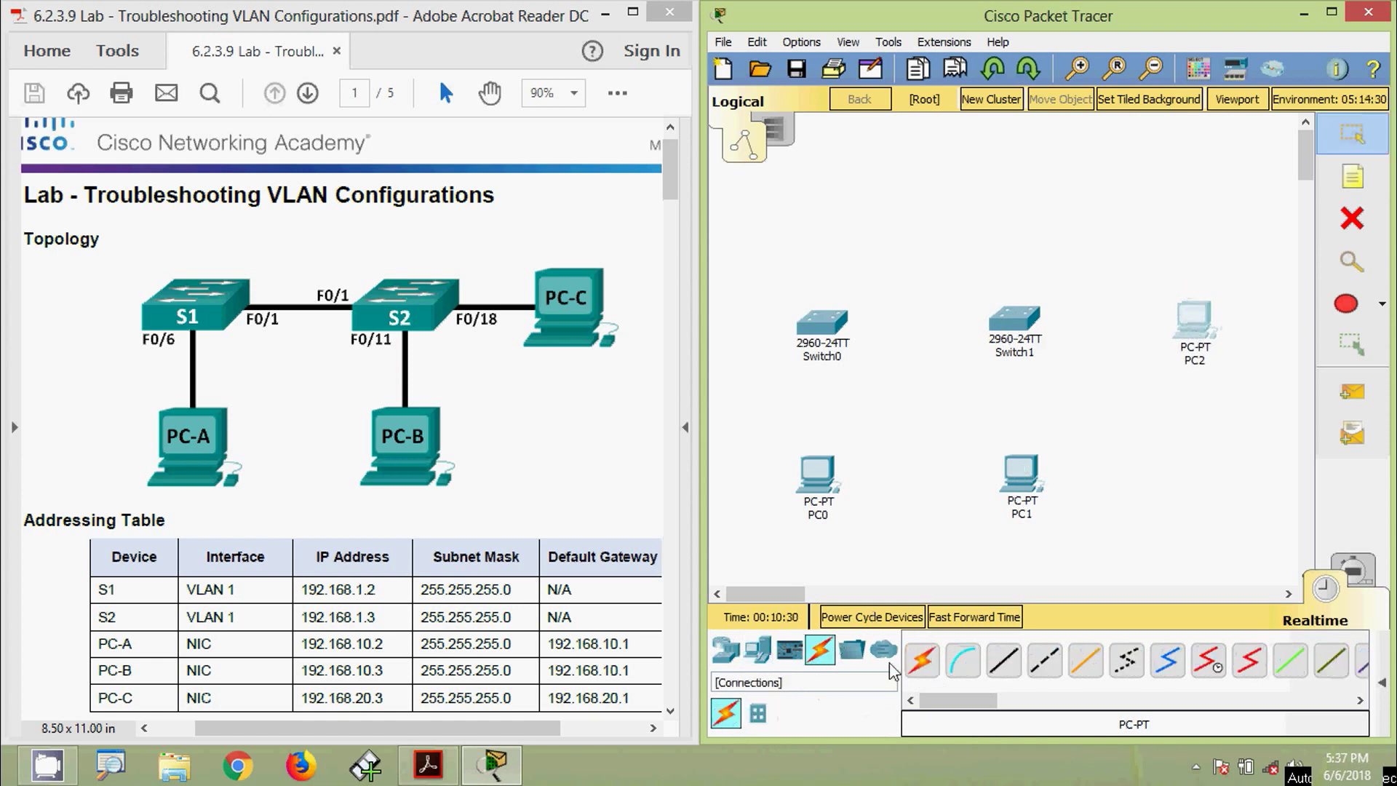
left_click(1007, 668)
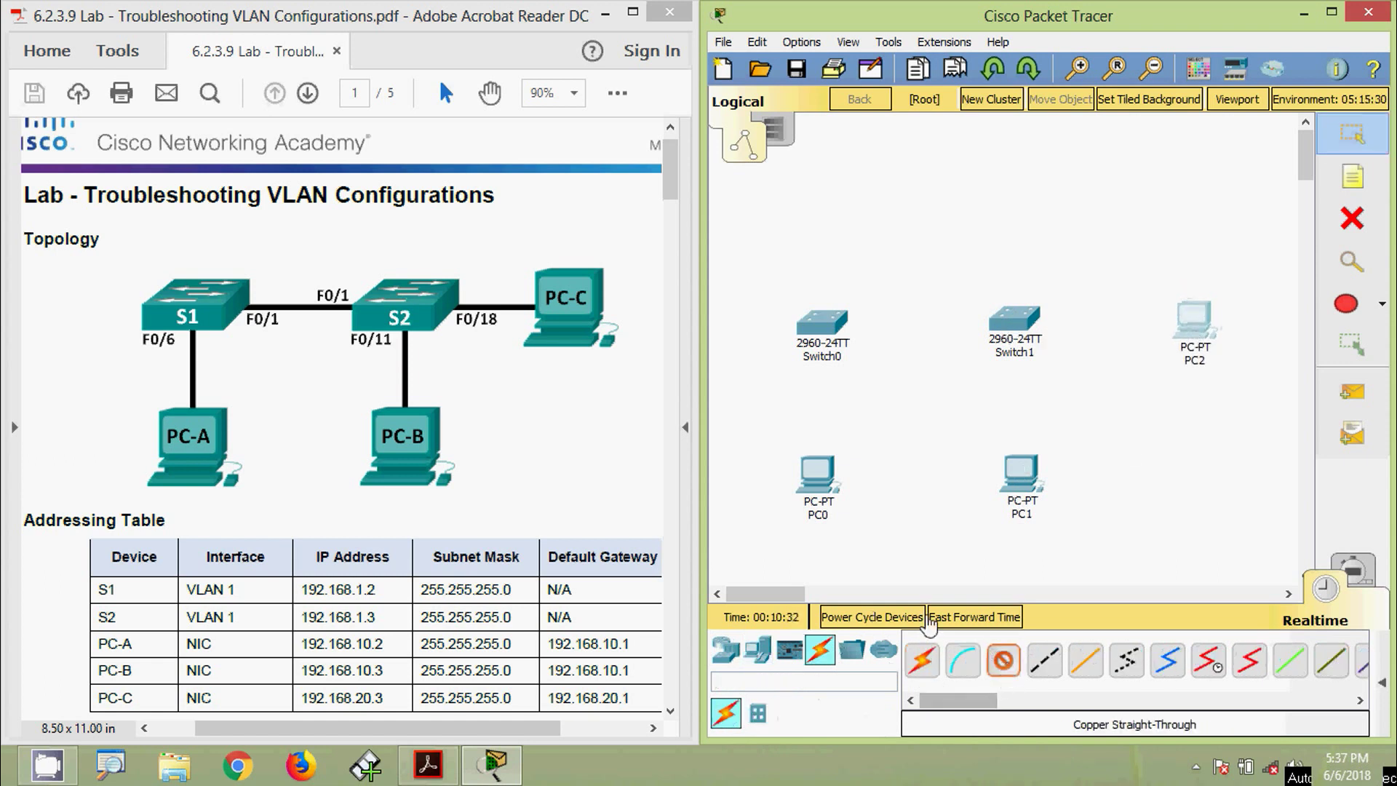
left_click(825, 327)
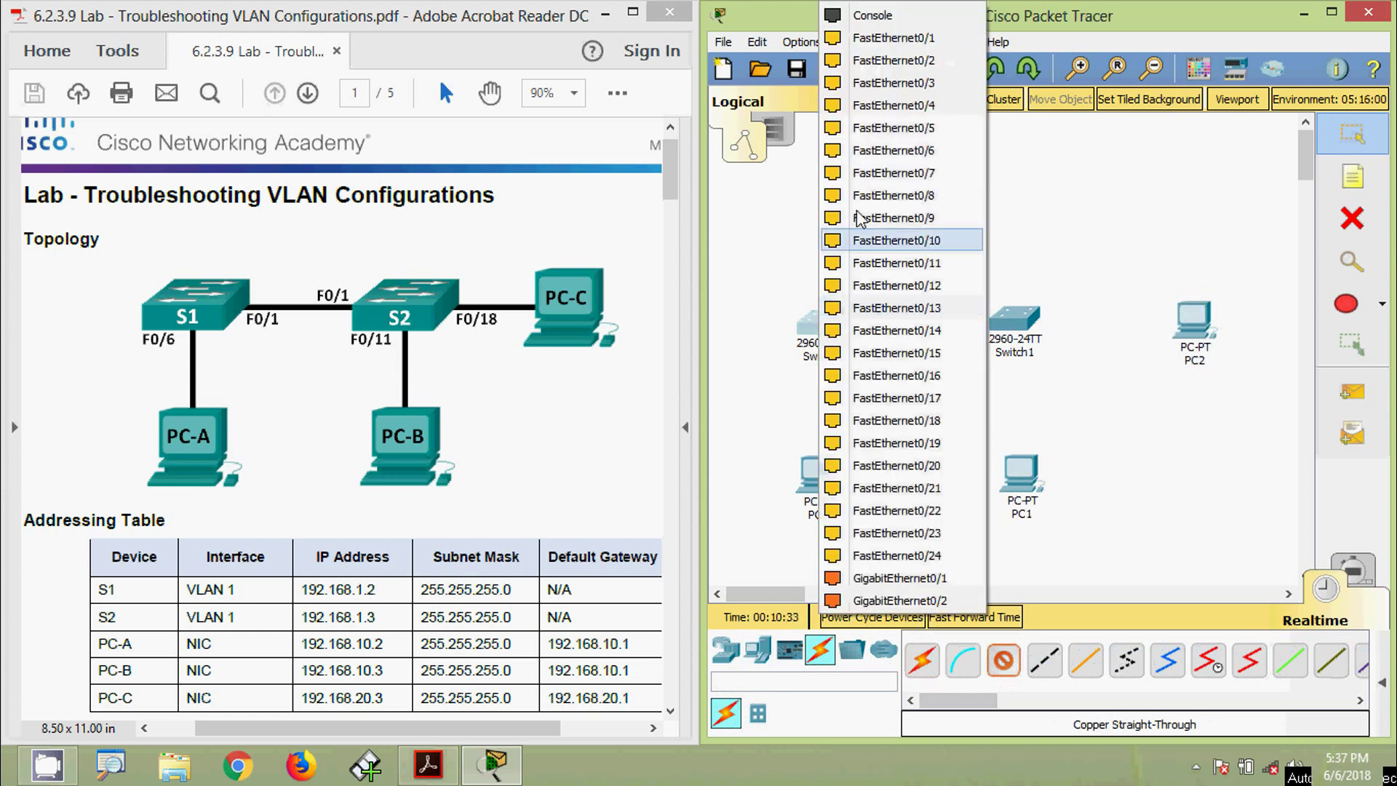
left_click(873, 149)
left_click(827, 473)
left_click(853, 539)
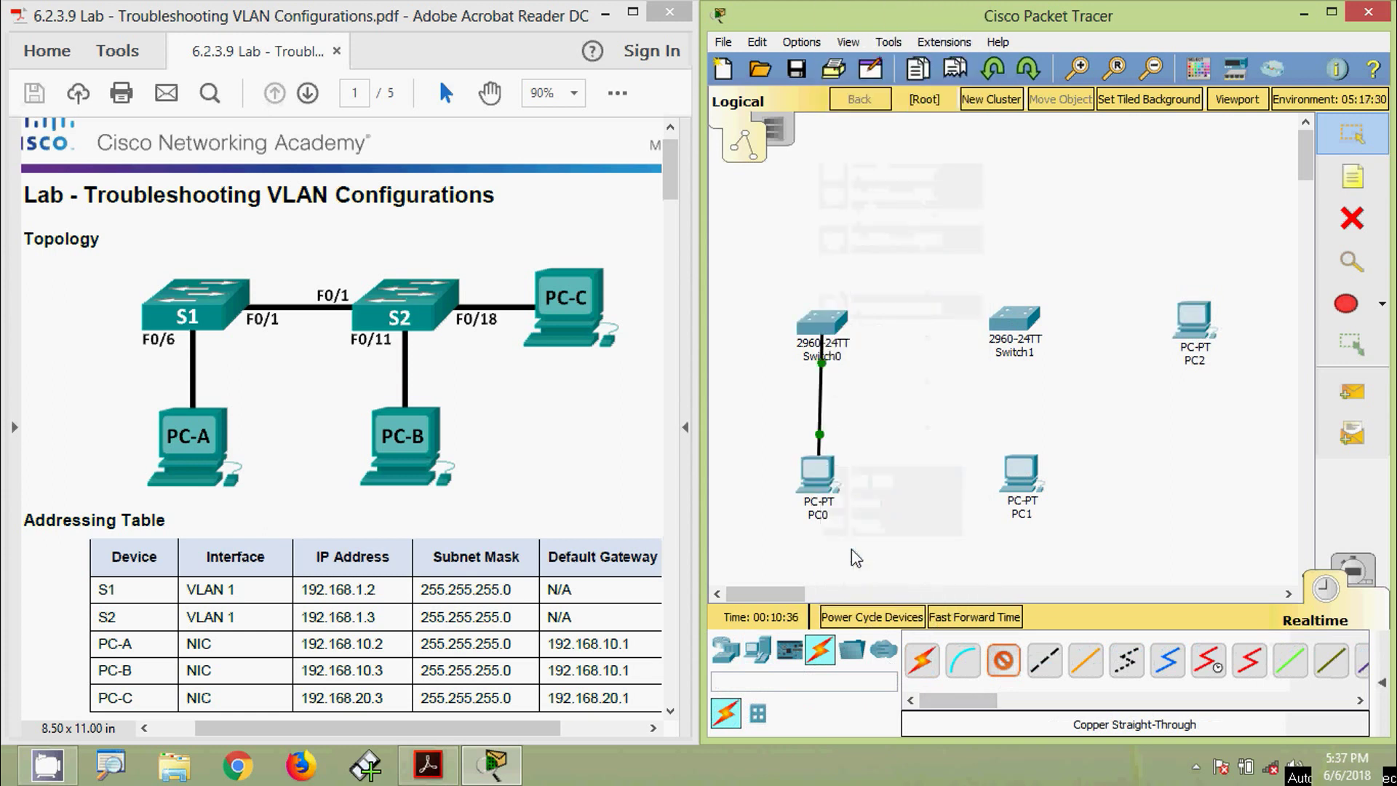
Cable PC1 to Switch1 FastEthernet0/11 and PC2 to Switch1 FastEthernet0/18 with straight-through cables.
left_click(1008, 326)
left_click(1074, 264)
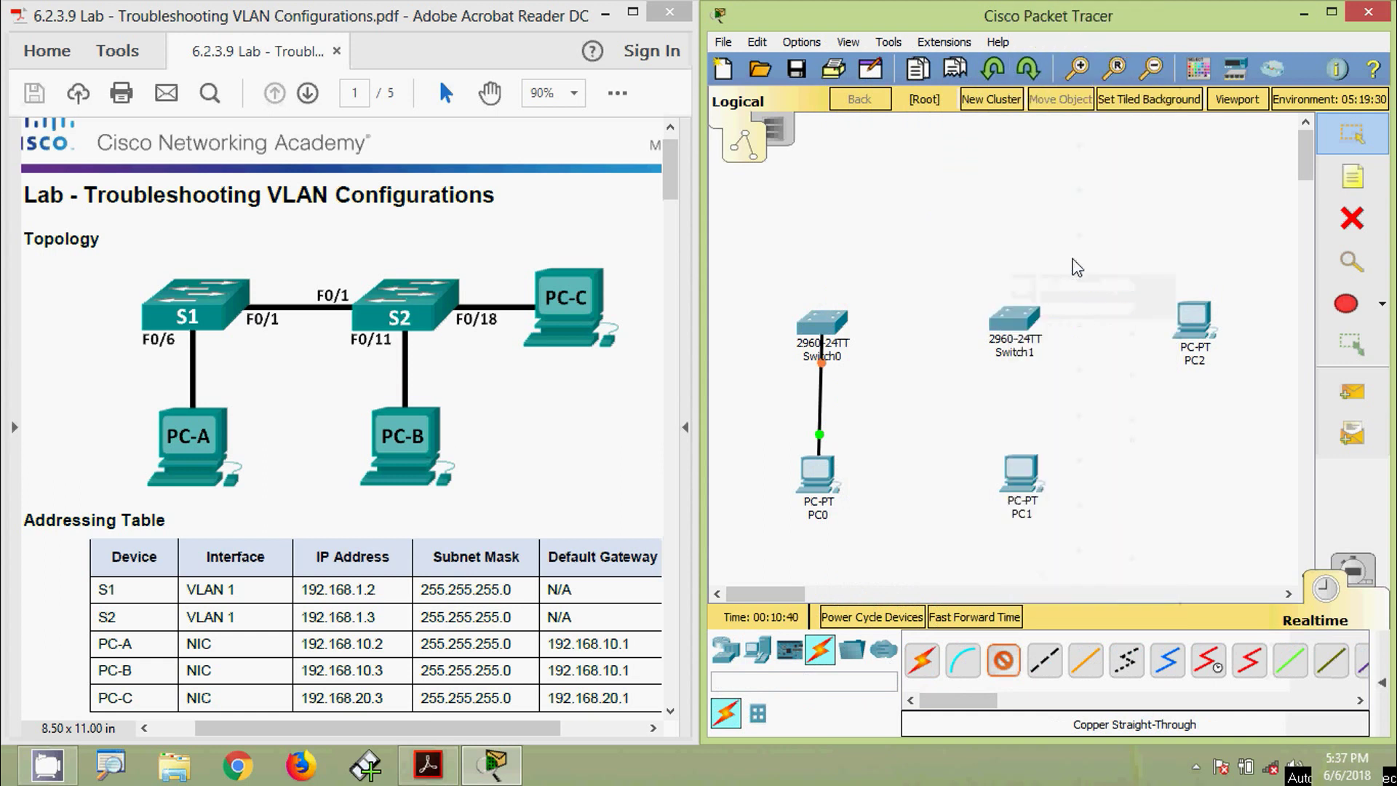
left_click(1021, 472)
left_click(1046, 560)
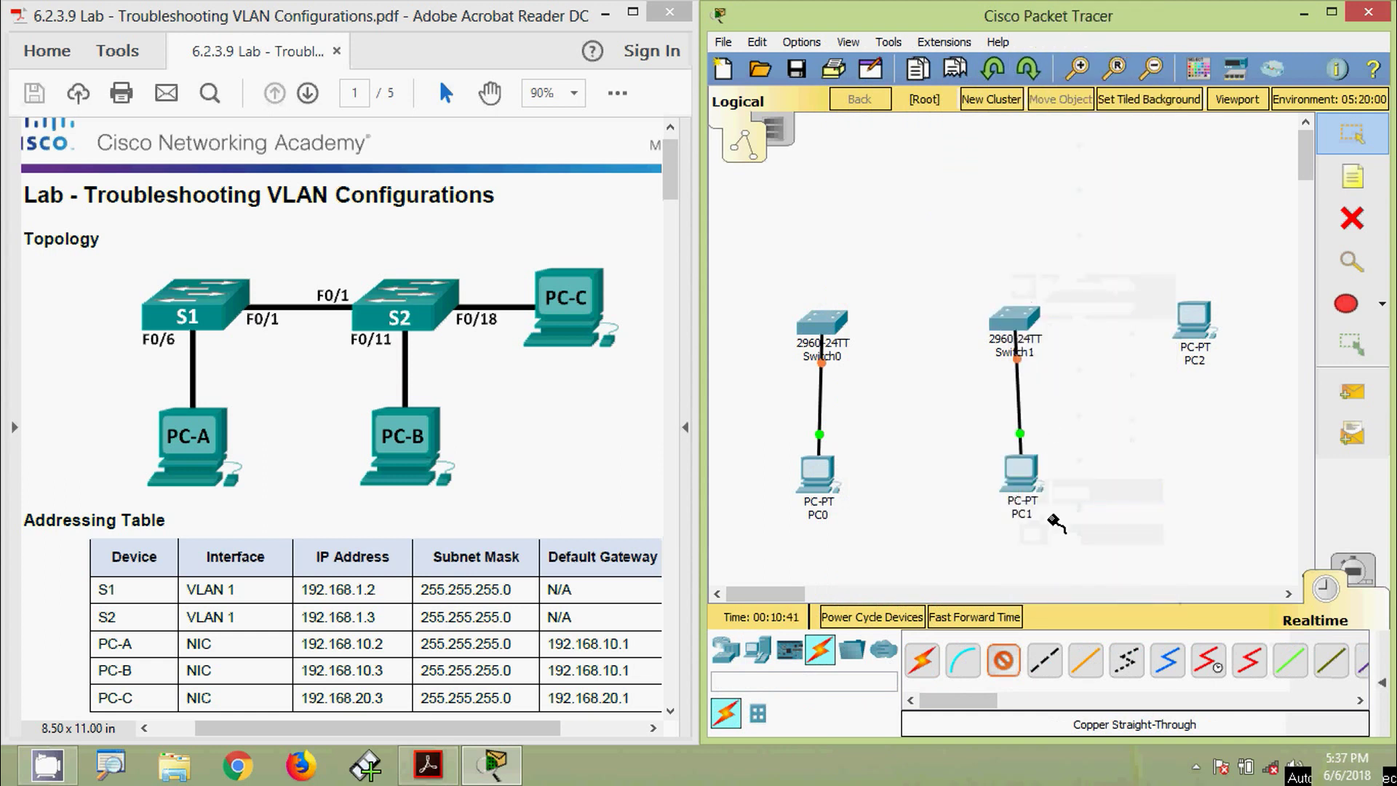
left_click(1015, 324)
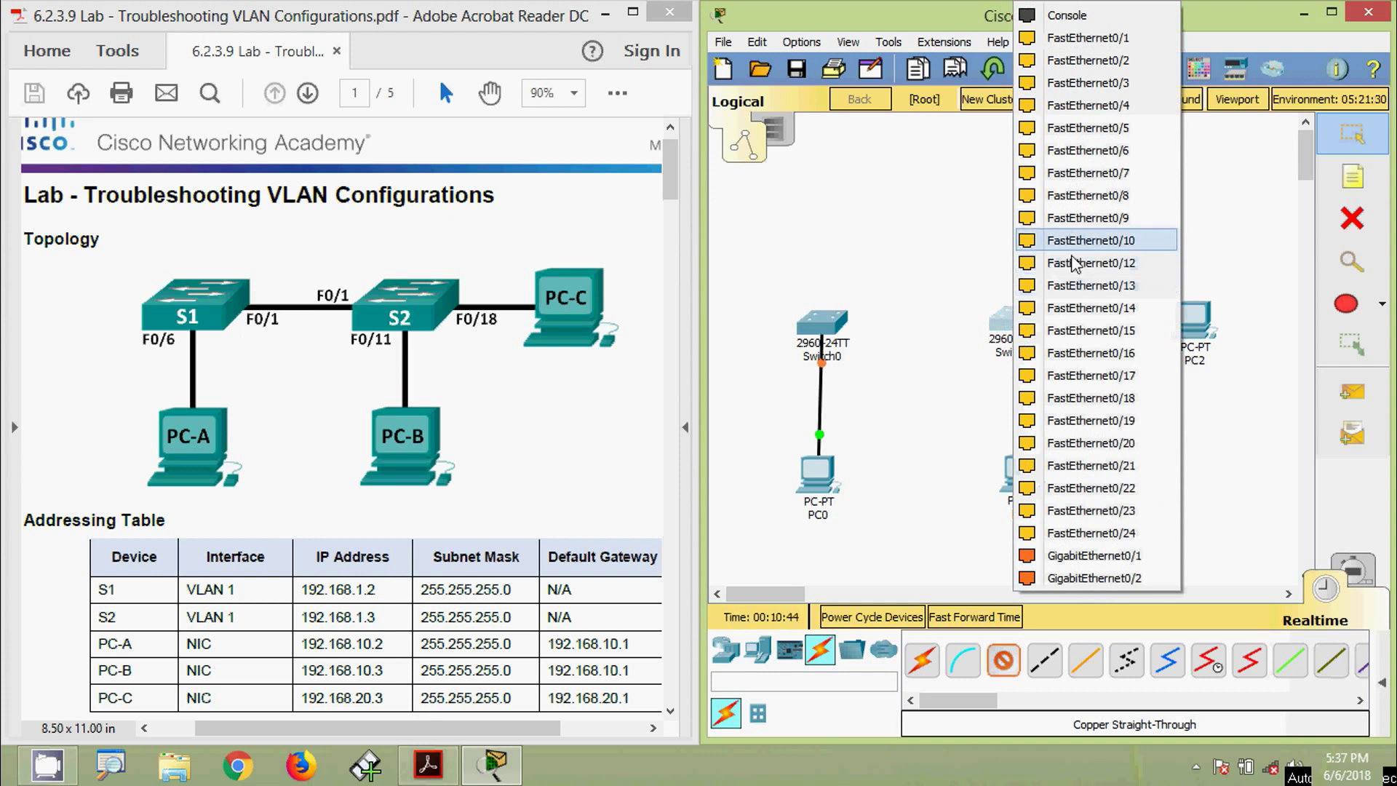
left_click(1073, 398)
left_click(1193, 331)
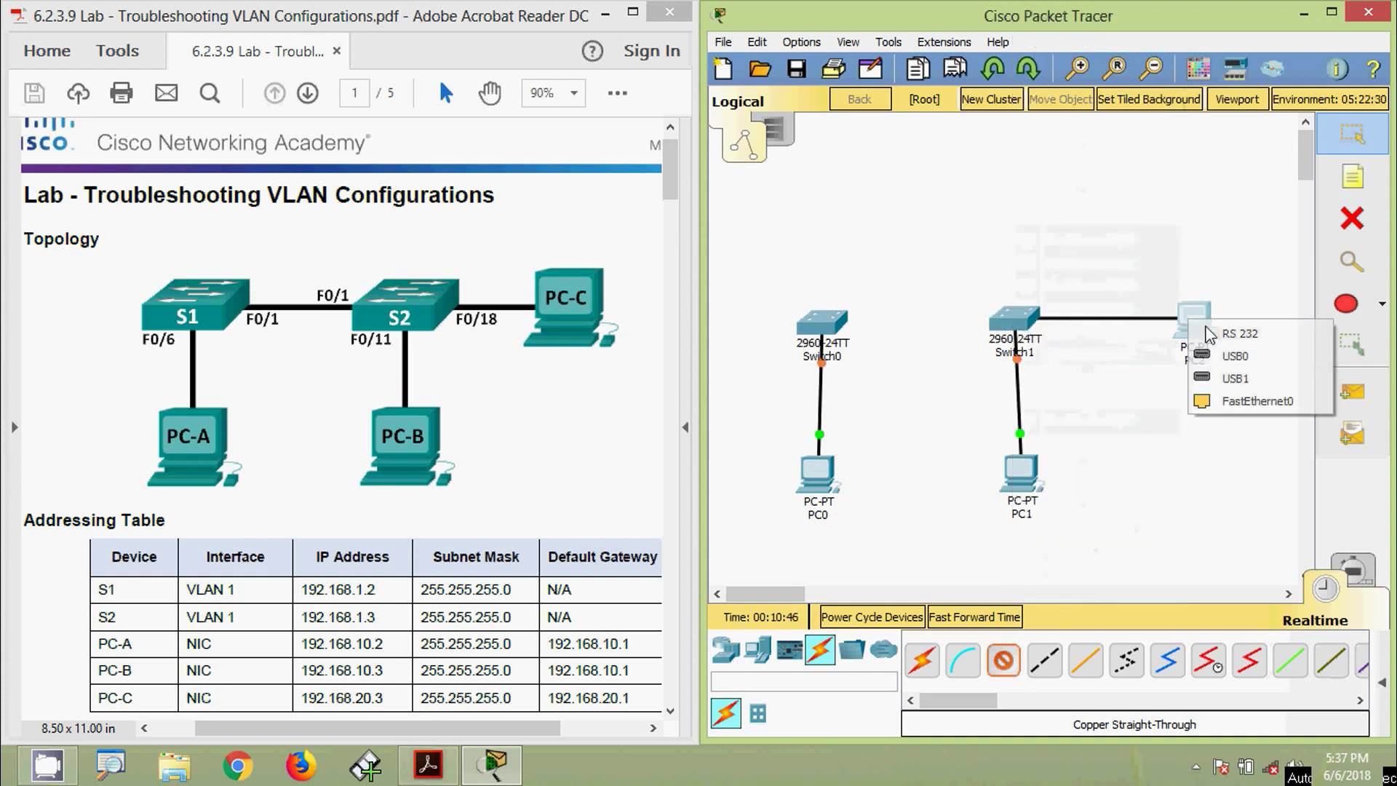
left_click(1230, 402)
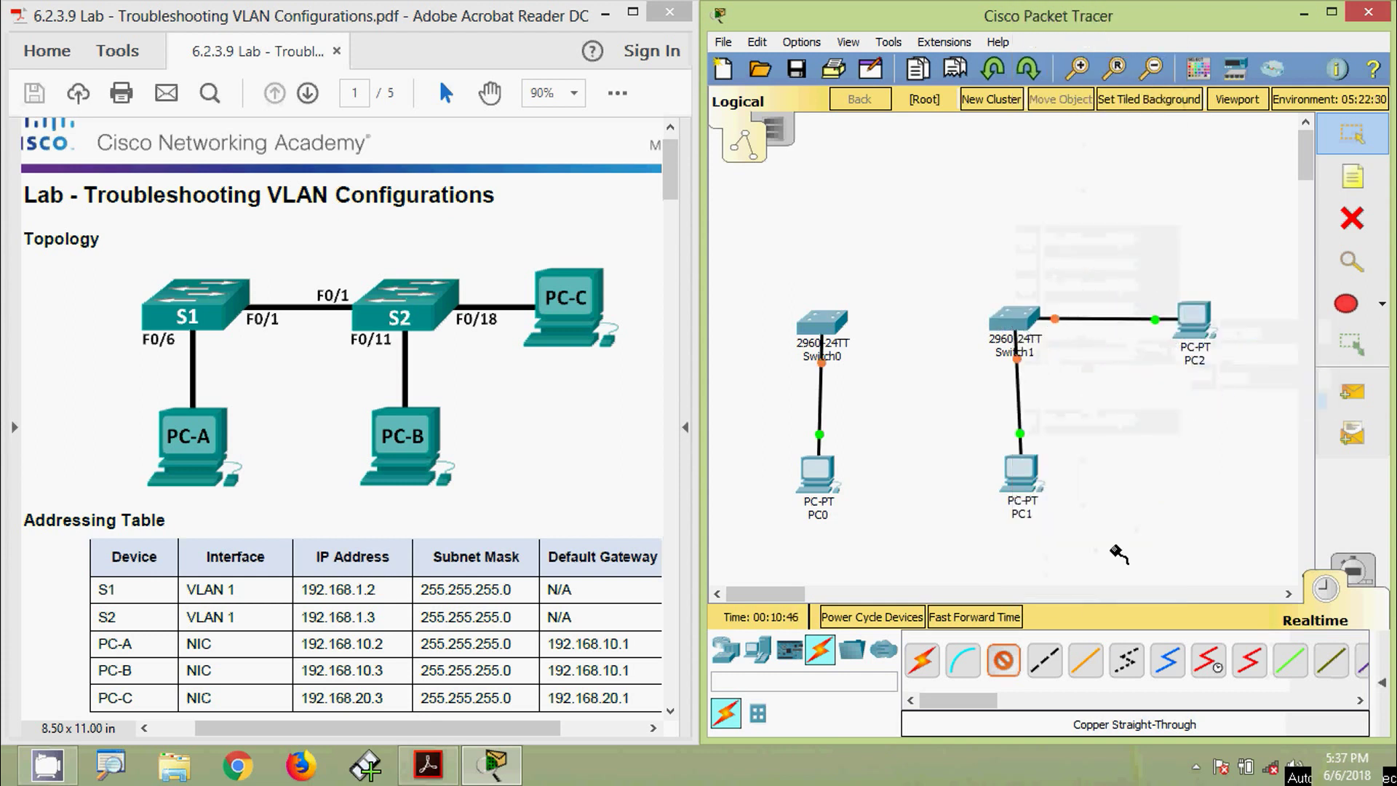
Join Switch0 and Switch1 with a copper cross-over cable and tidy the PC positions.
left_click(1040, 671)
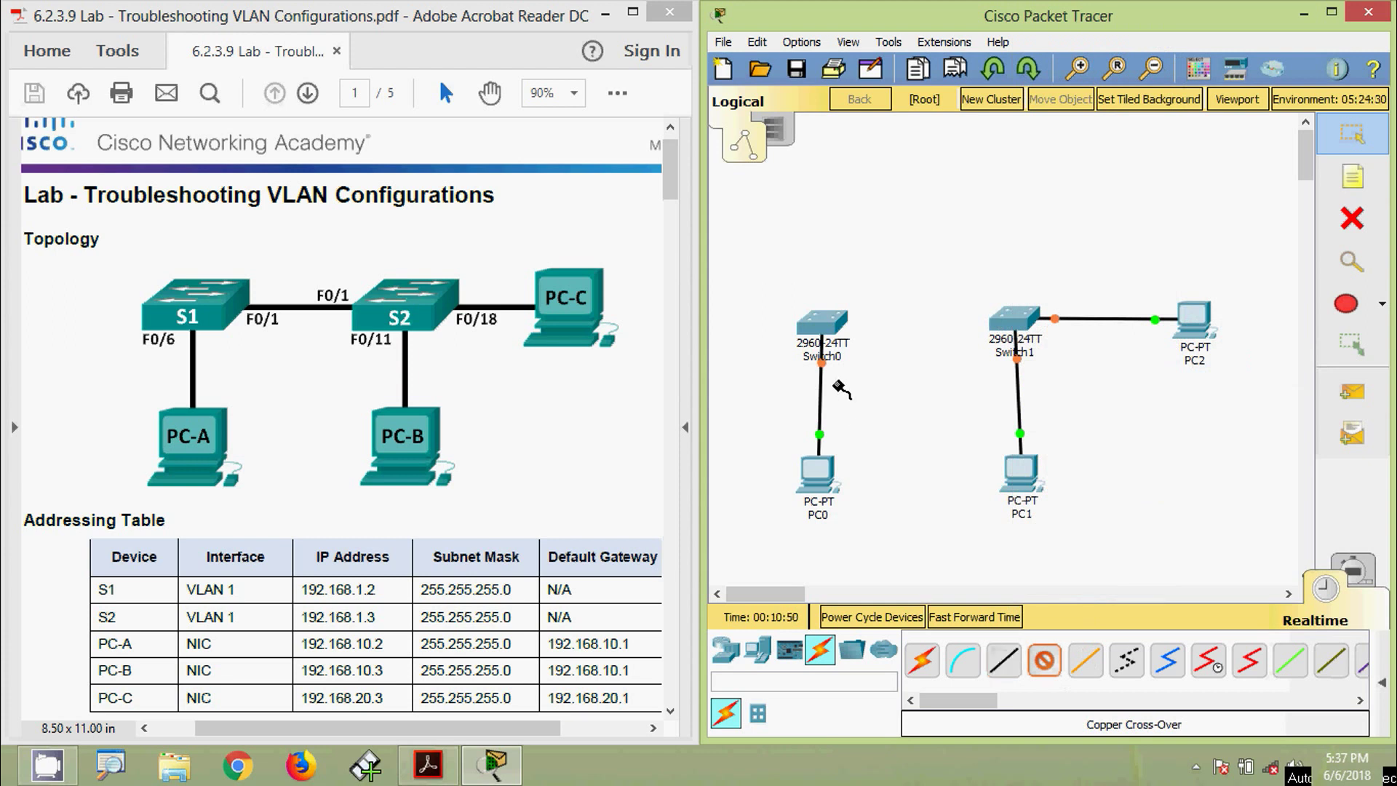
left_click(825, 329)
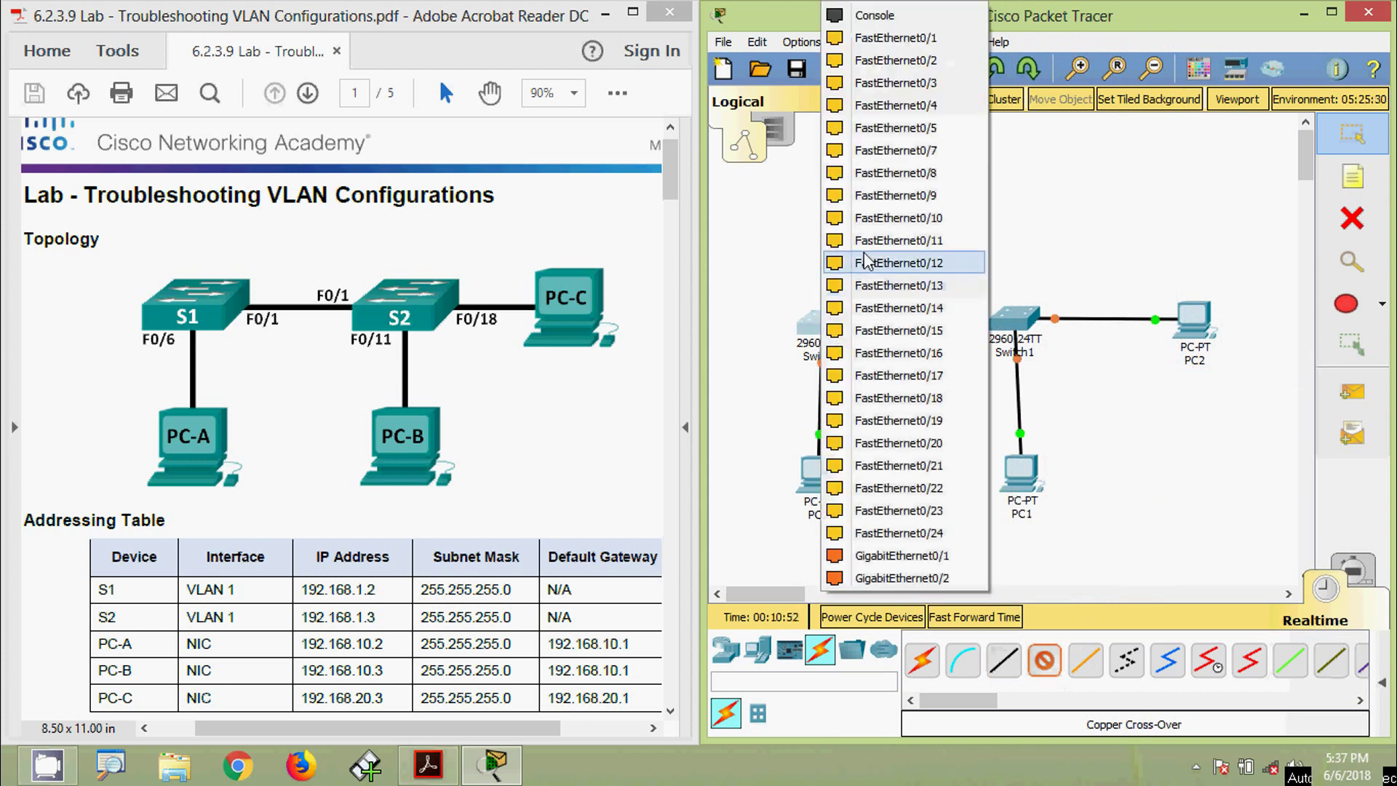
left_click(905, 58)
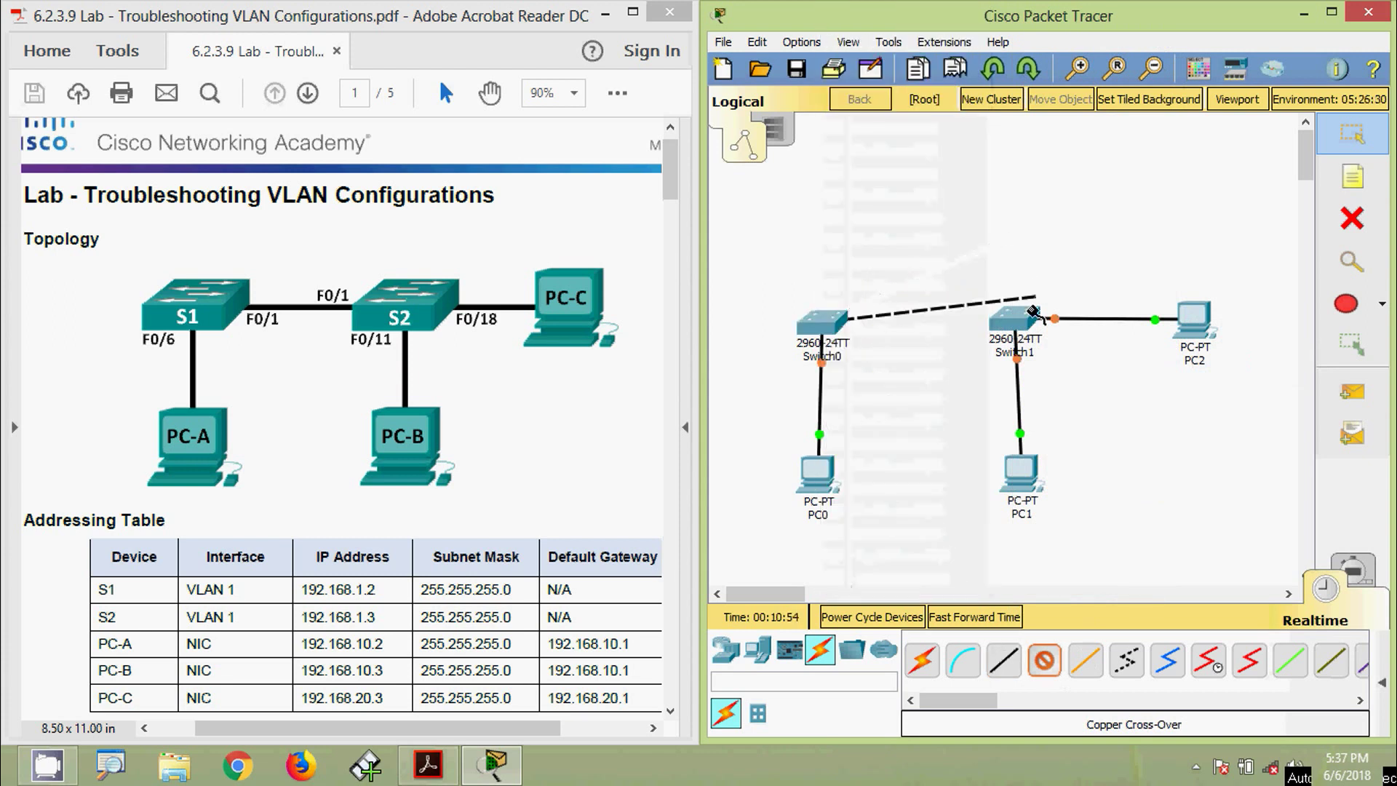
left_click(1017, 320)
left_click(1087, 58)
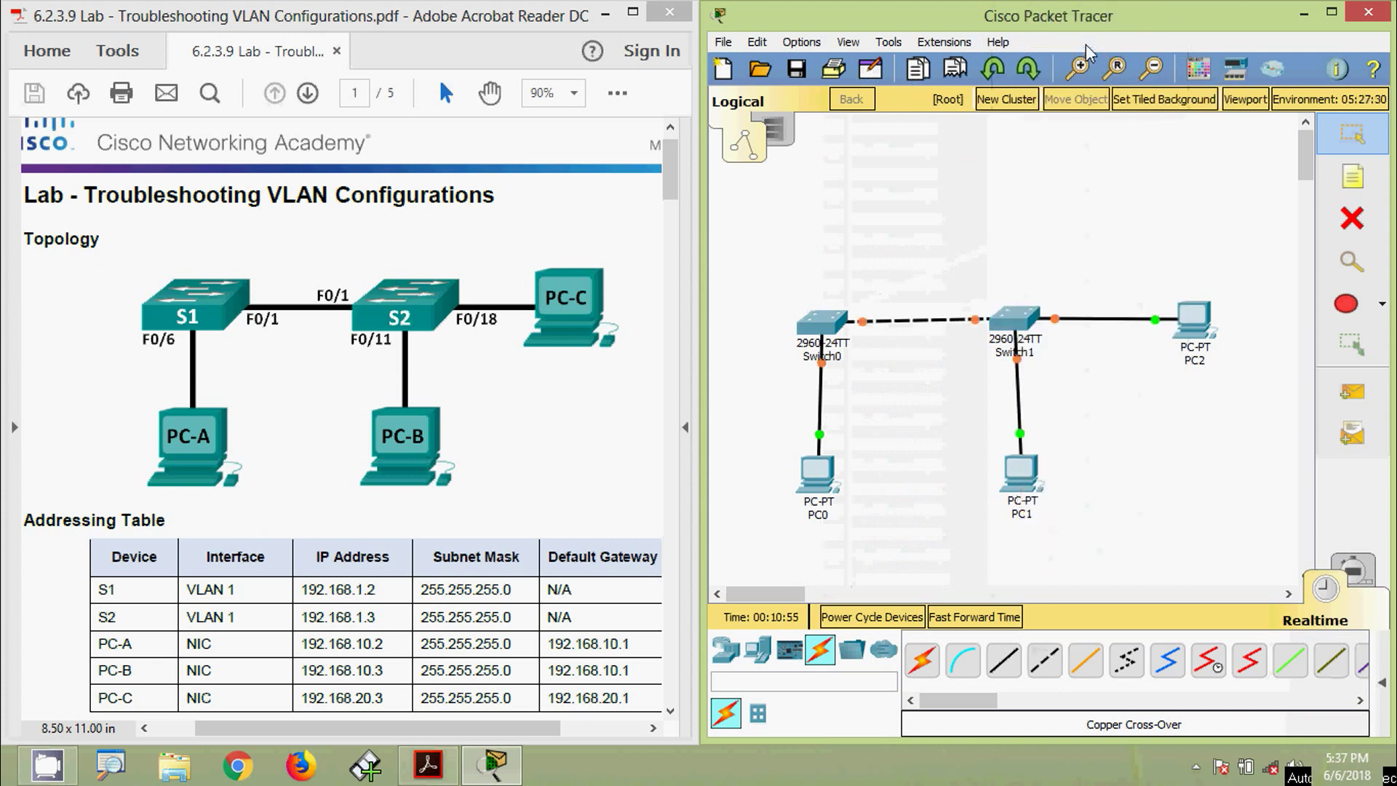
left_click_drag(1017, 491, 1015, 494)
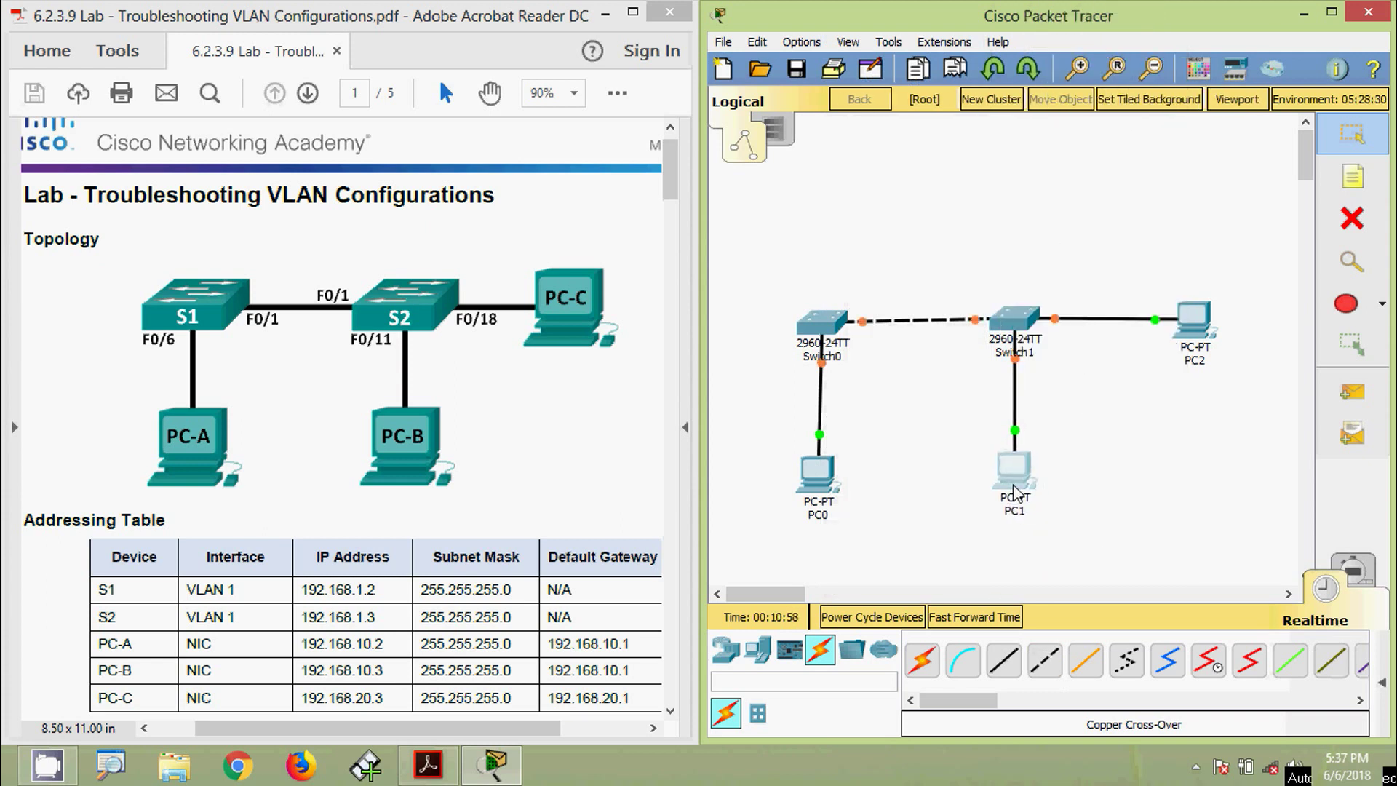
left_click_drag(824, 480, 828, 474)
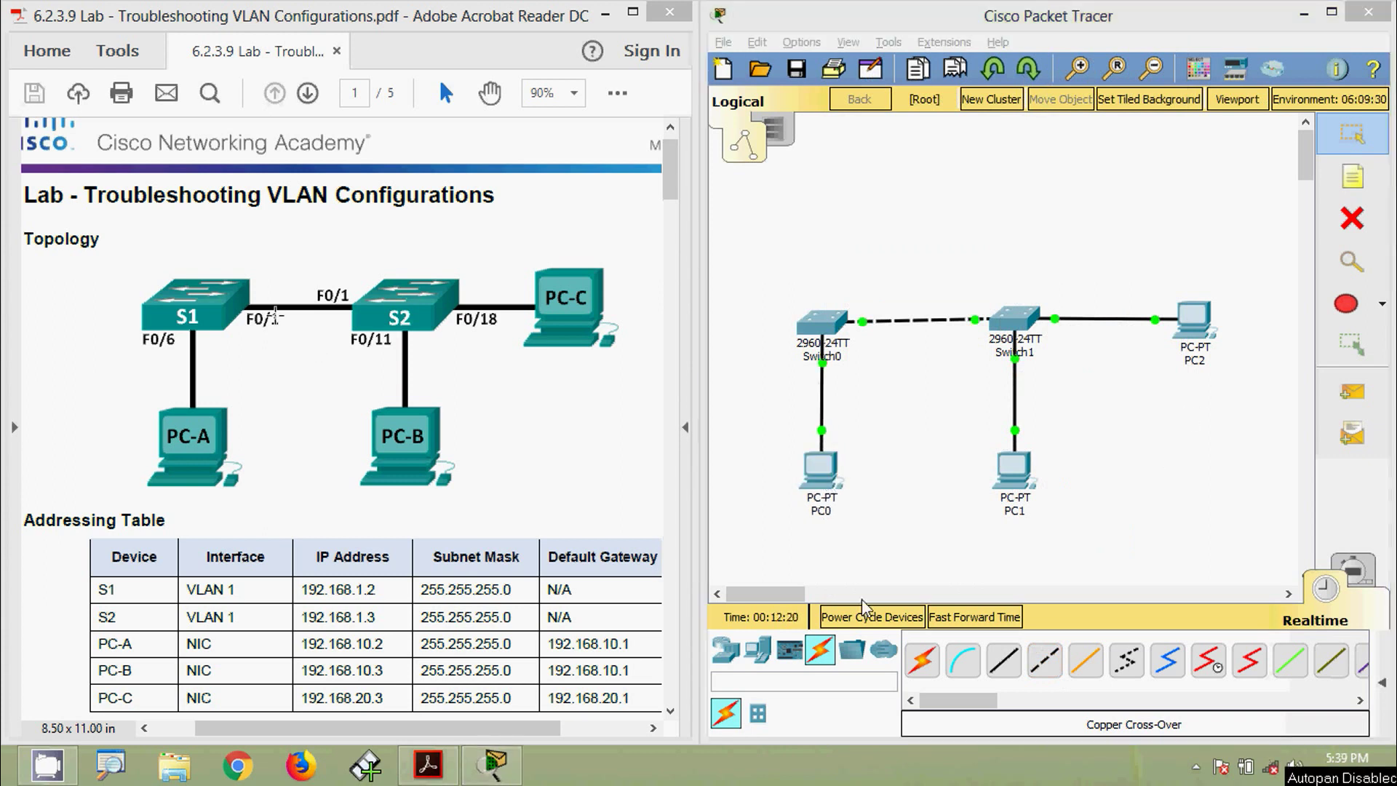
Rename Switch0 to S1 and Switch1 to S2.
left_click(840, 359)
left_click_drag(843, 365, 801, 358)
type("S1")
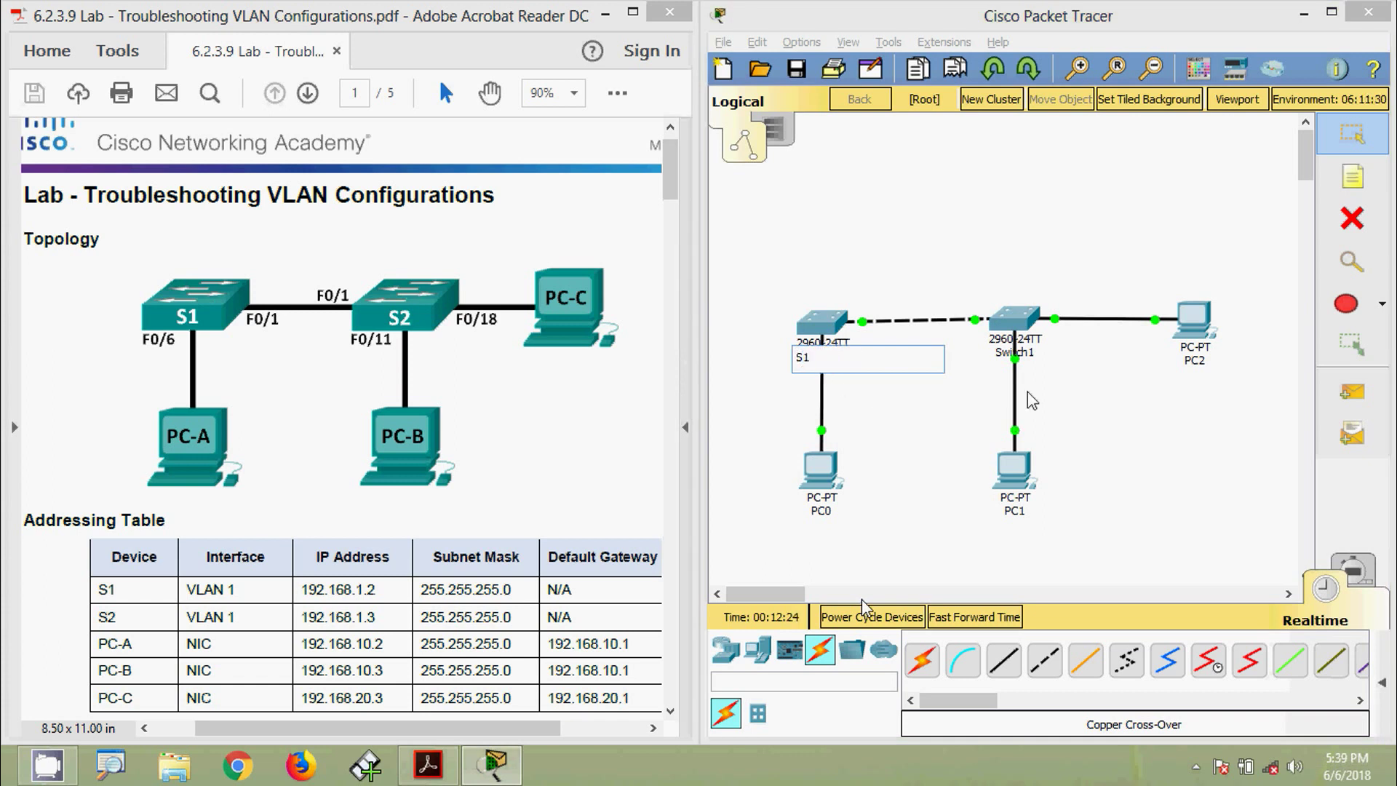
left_click(1034, 357)
left_click_drag(1035, 355, 1000, 355)
type("2")
Rename PC0, PC1 and PC2 to PC-A, PC-B and PC-C.
left_click(833, 513)
double_click(835, 513)
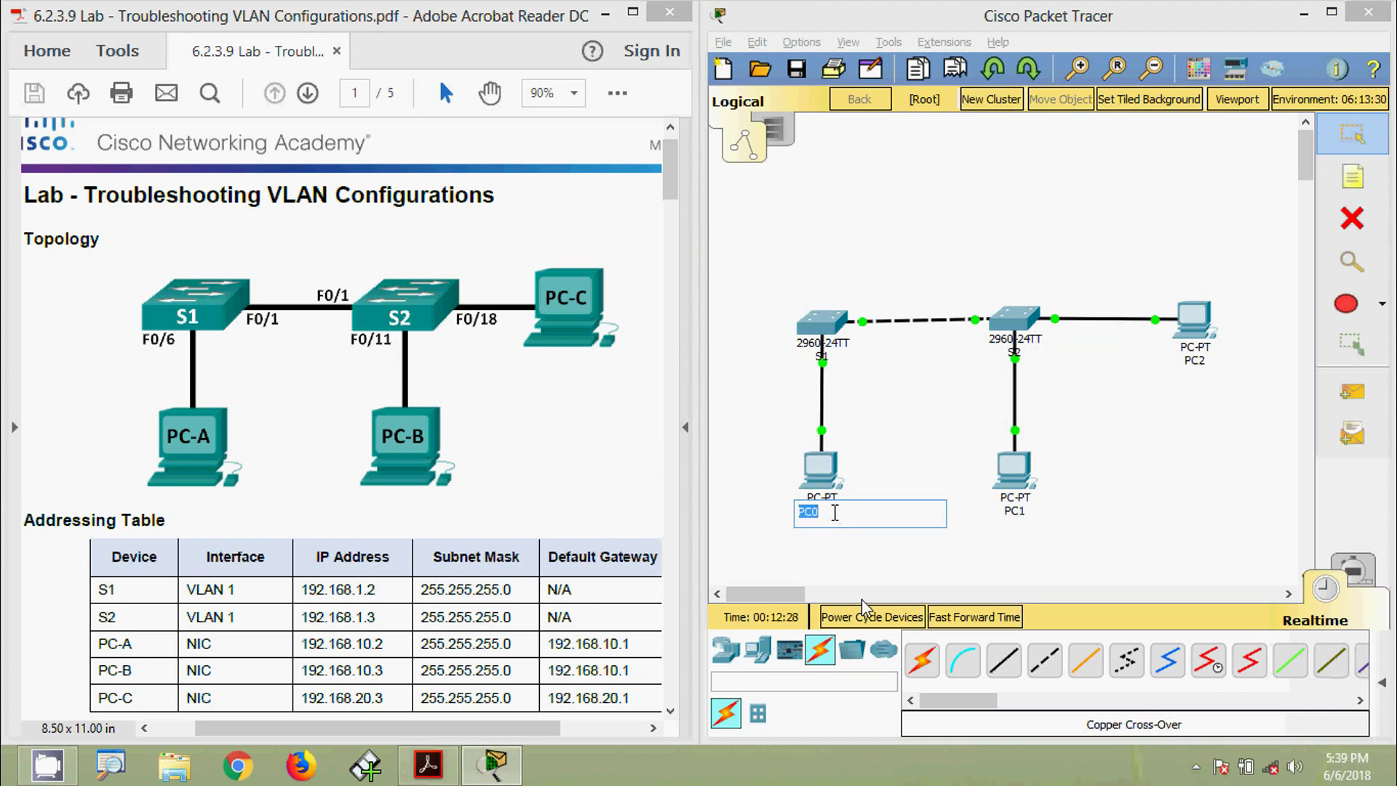
type("PC")
left_click(1020, 521)
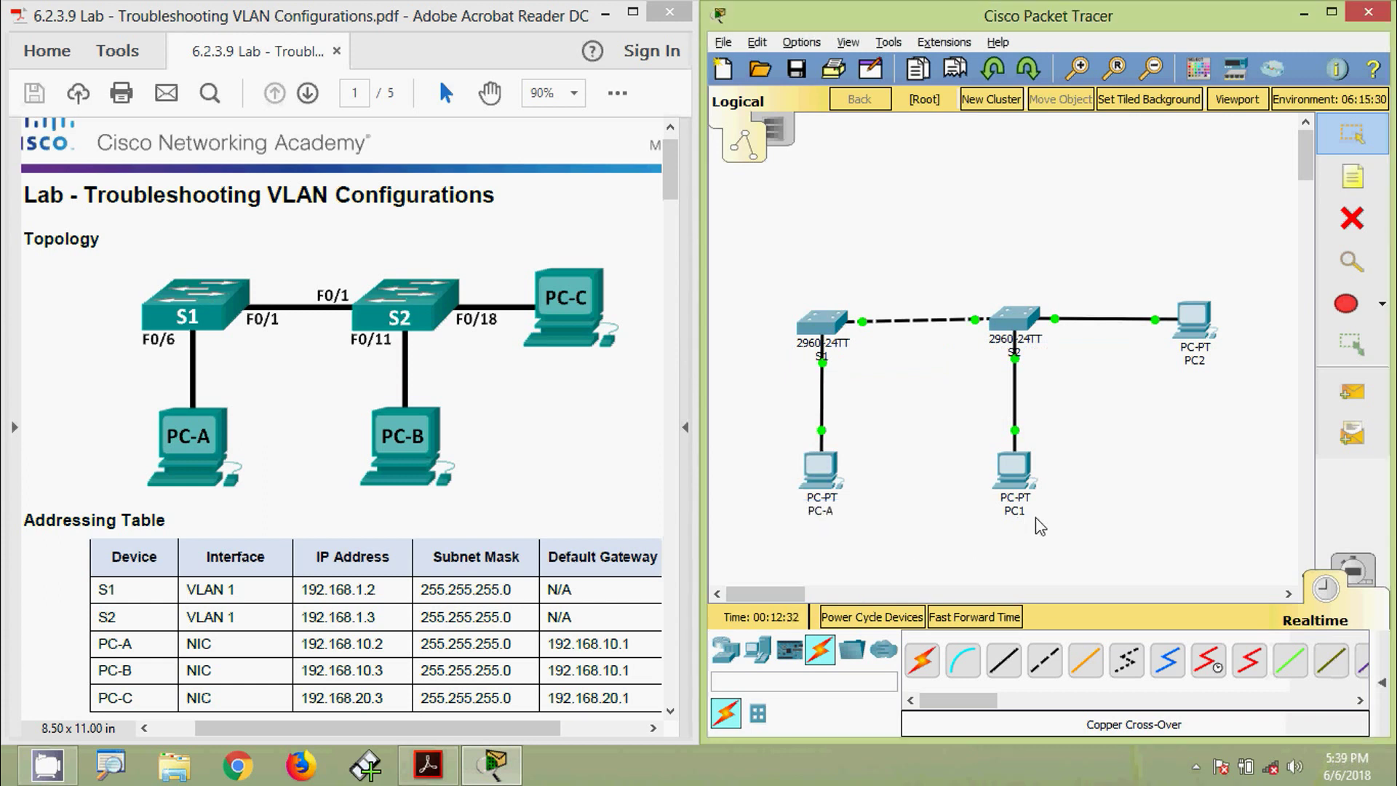
left_click(1031, 518)
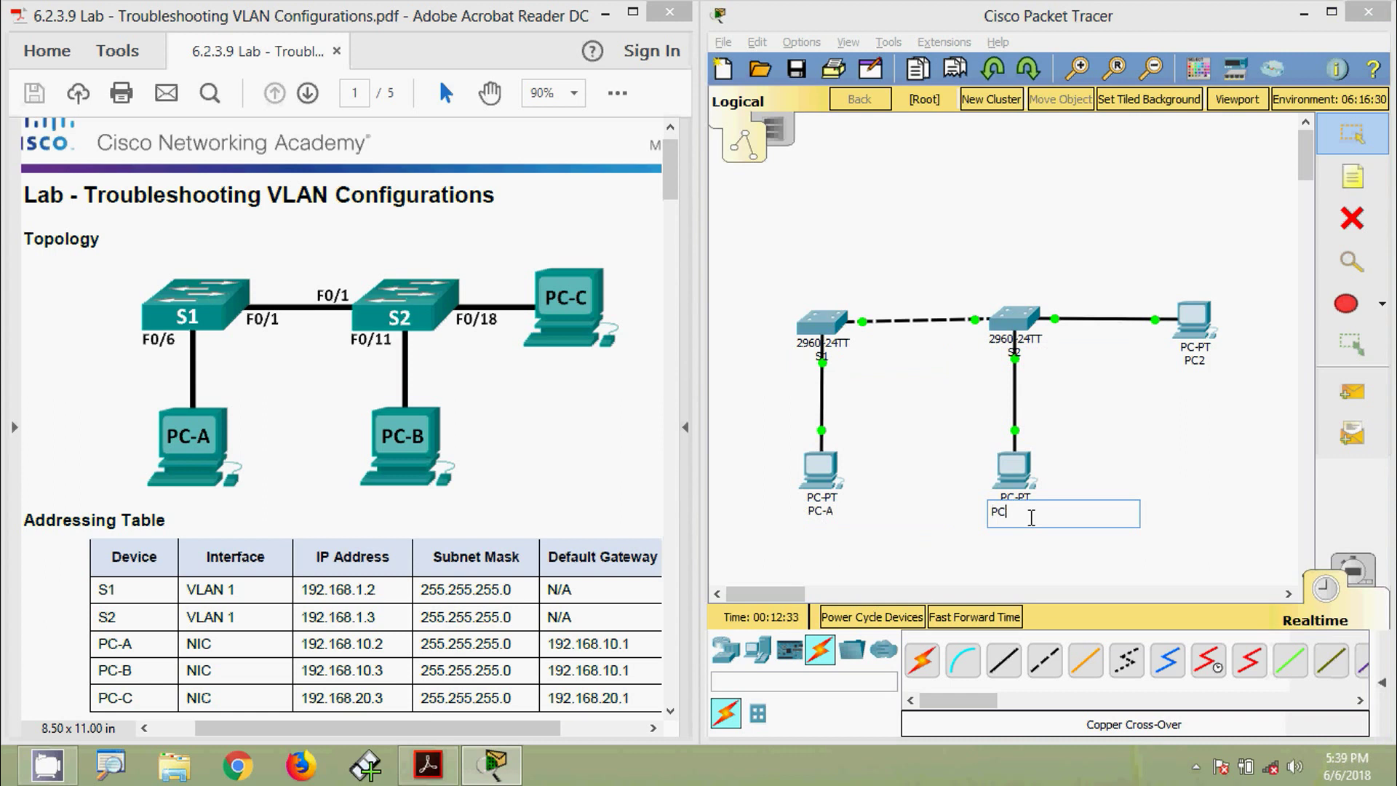
left_click(1211, 362)
type("-C")
key("Return")
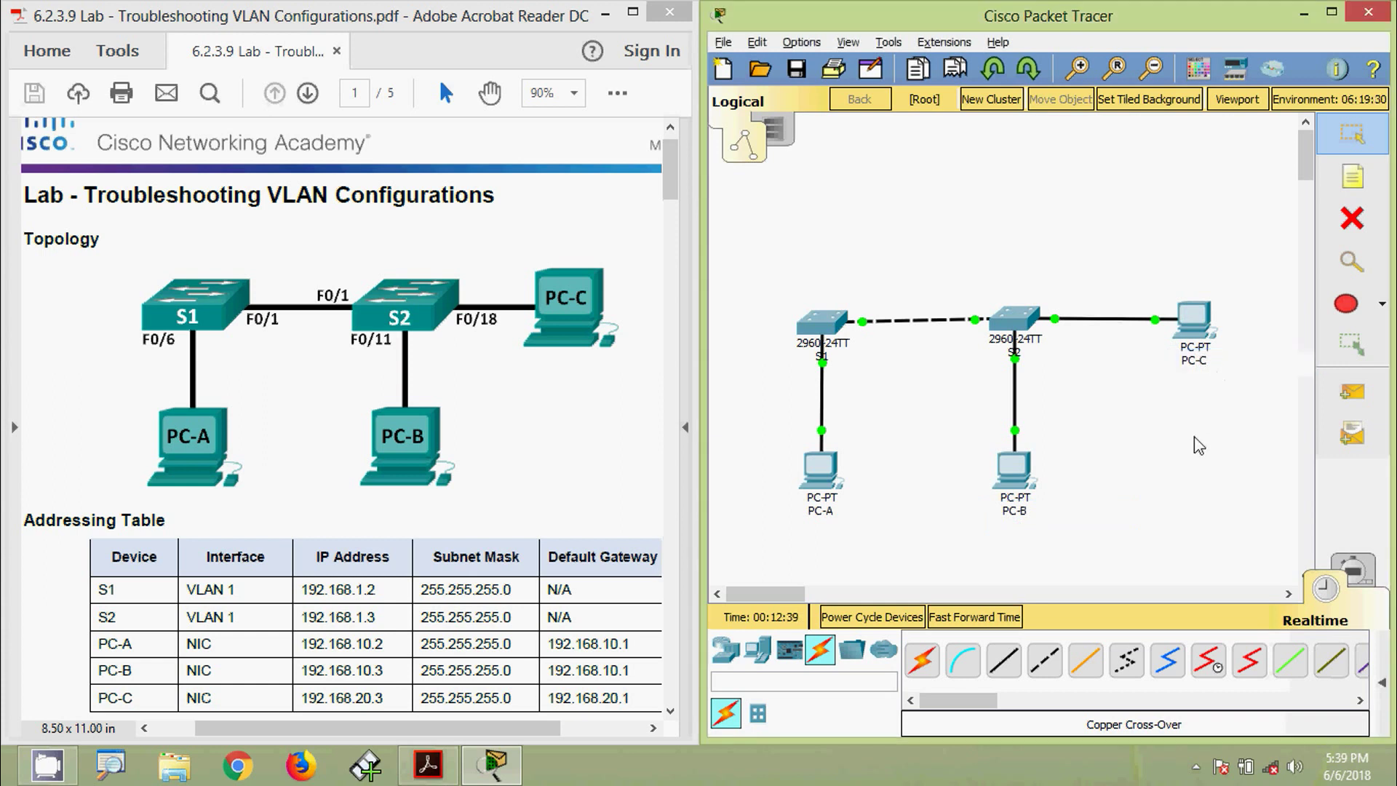
left_click(379, 553)
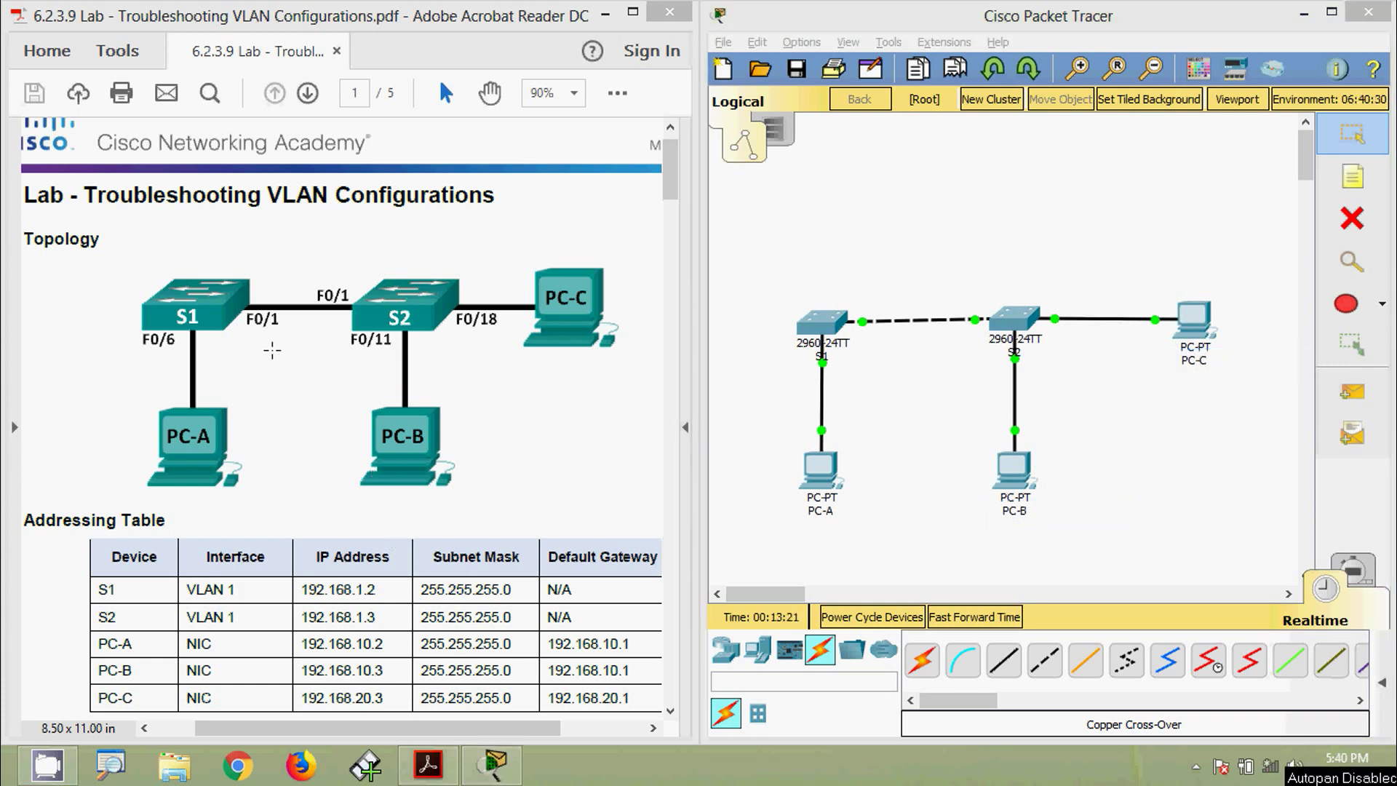
Add an F 0/1 note at both the S1 and S2 ends of the trunk link.
left_click(1352, 177)
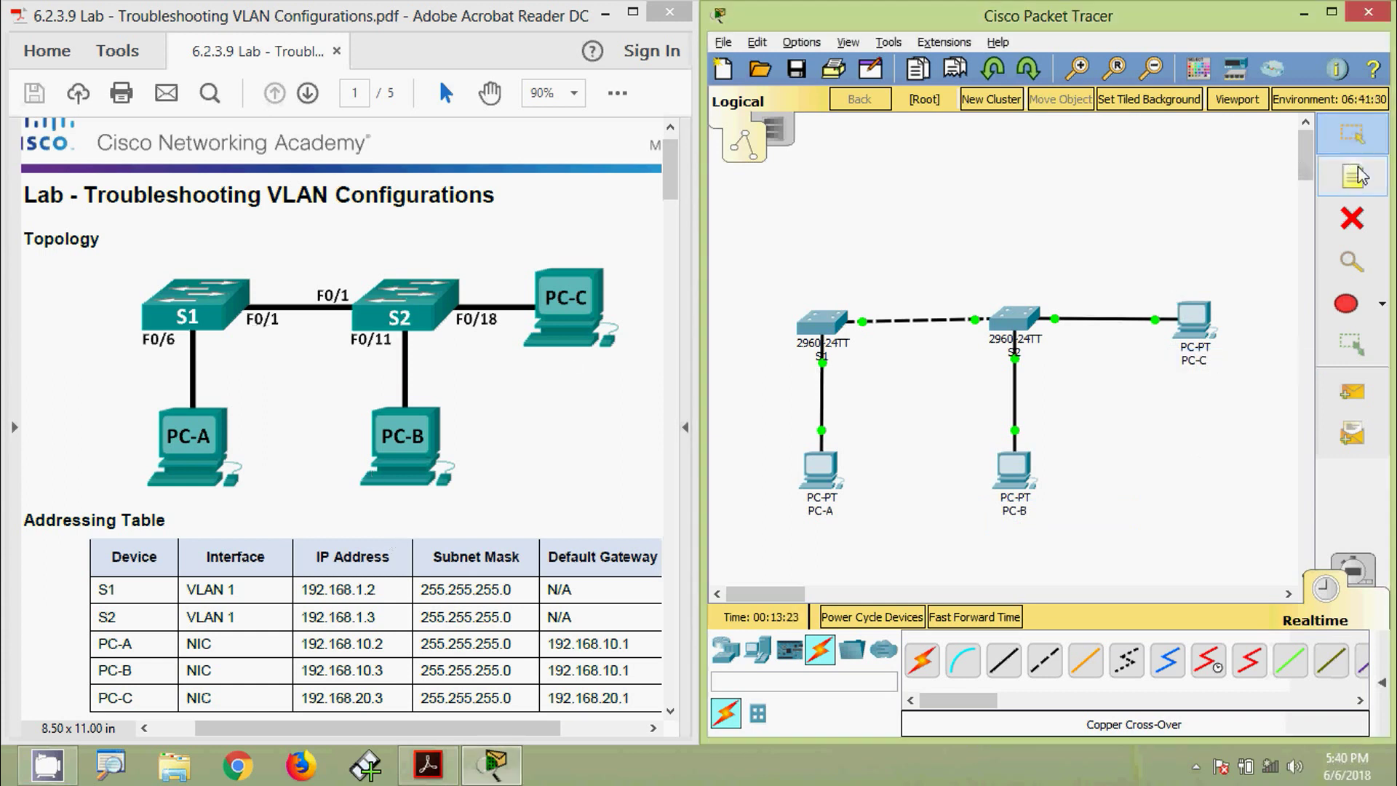
left_click(859, 304)
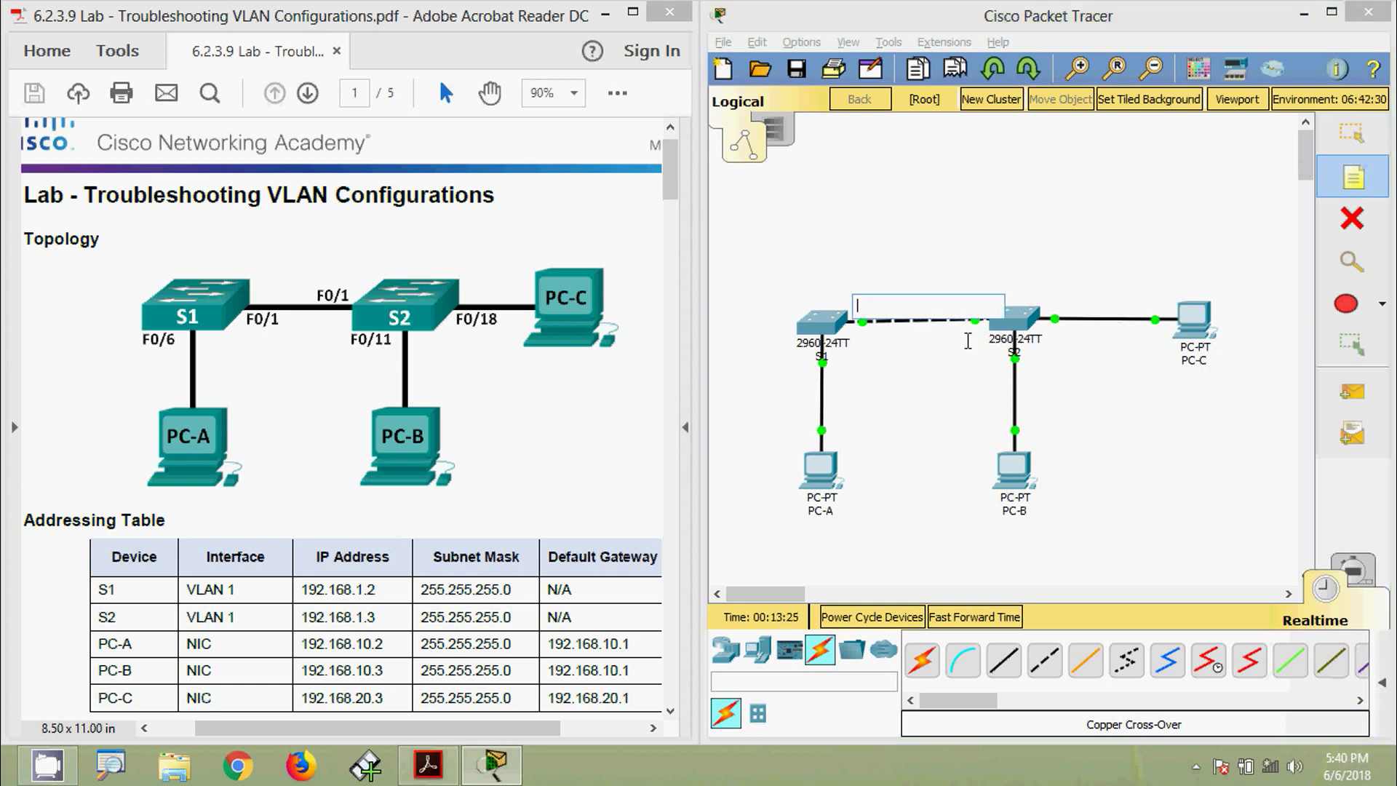
type("F 0/1")
key("Escape")
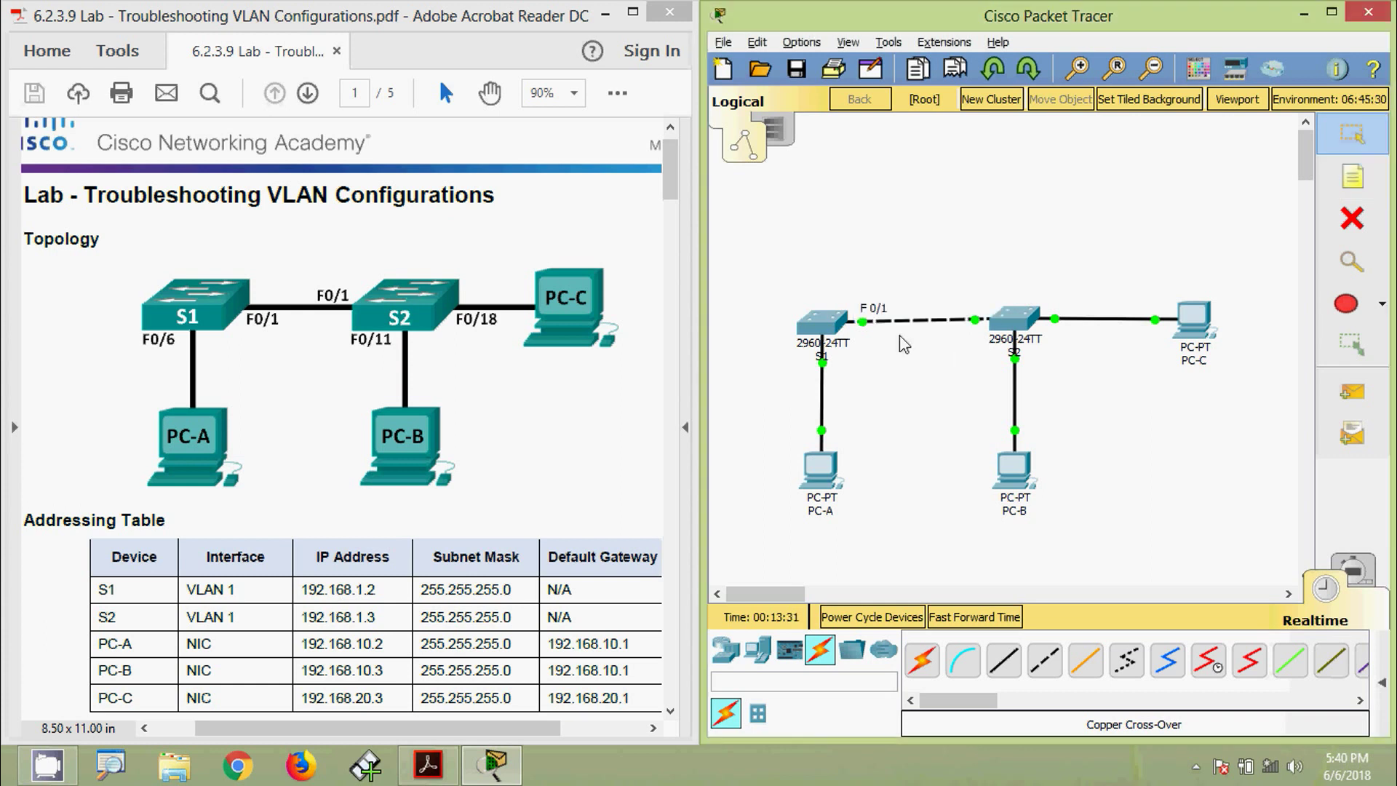
left_click_drag(876, 311, 868, 313)
key("ctrl+c")
key("ctrl+v")
left_click_drag(870, 262, 984, 311)
Add port notes F 0/6 by PC-A's link, F 0/11 by PC-B's, F 0/18 on PC-C's.
left_click(1355, 180)
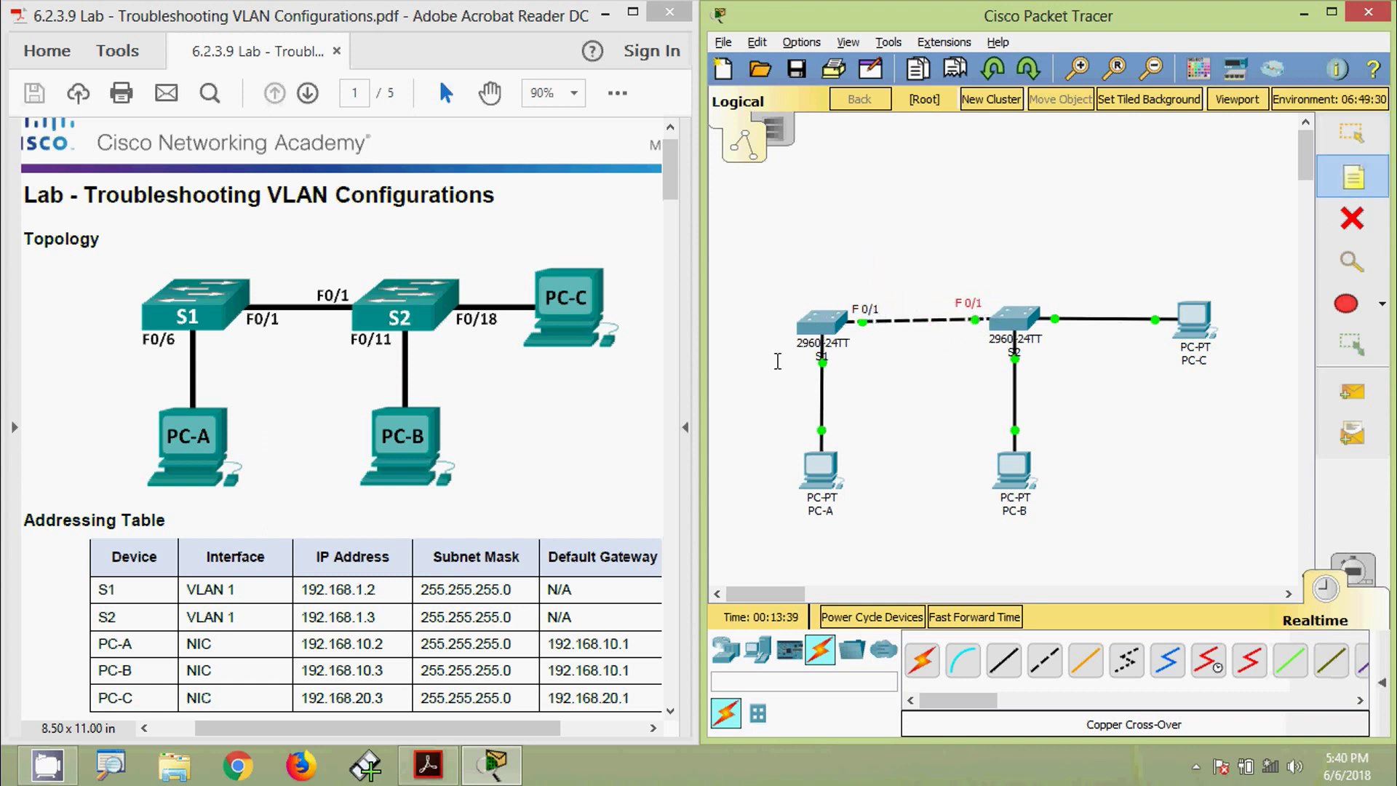
left_click(776, 362)
type("F 0/6")
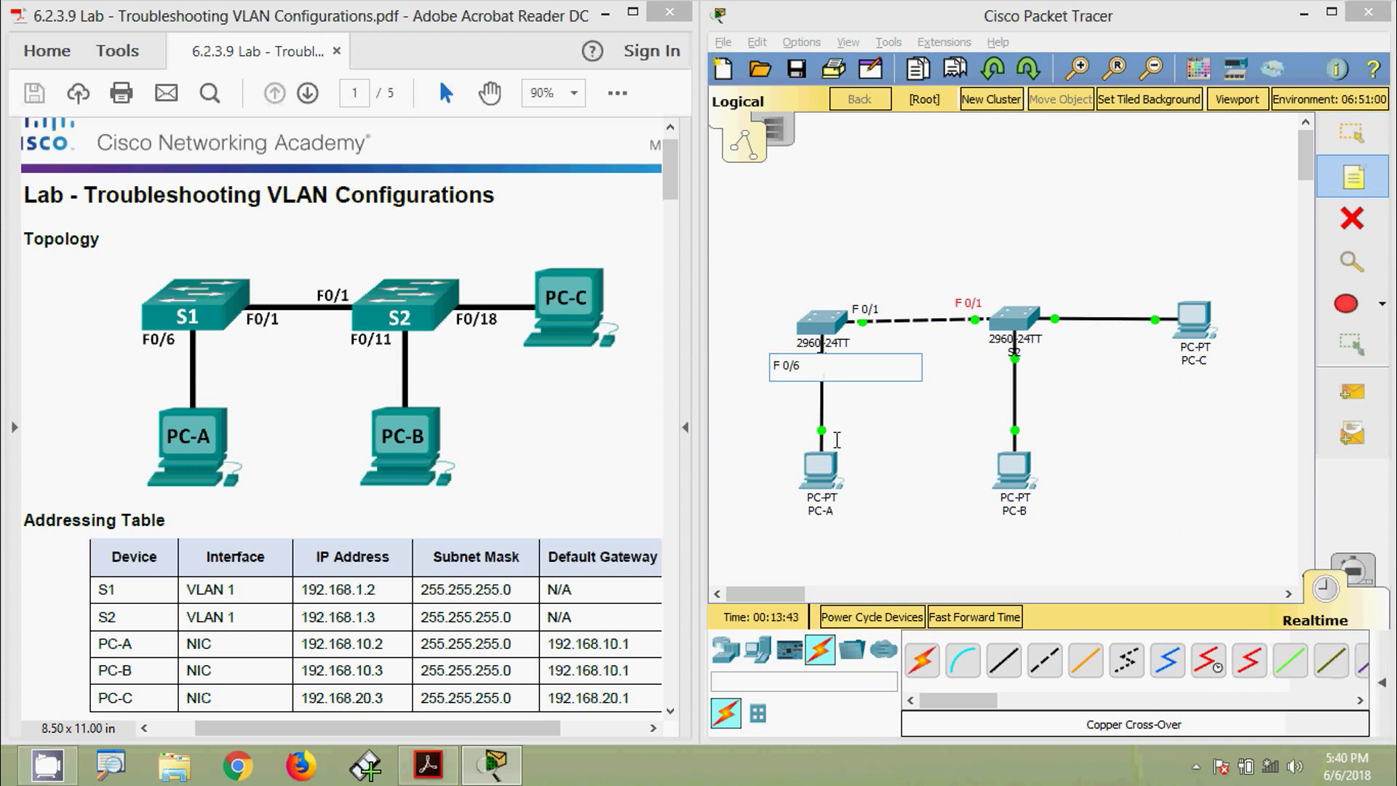
left_click(837, 440)
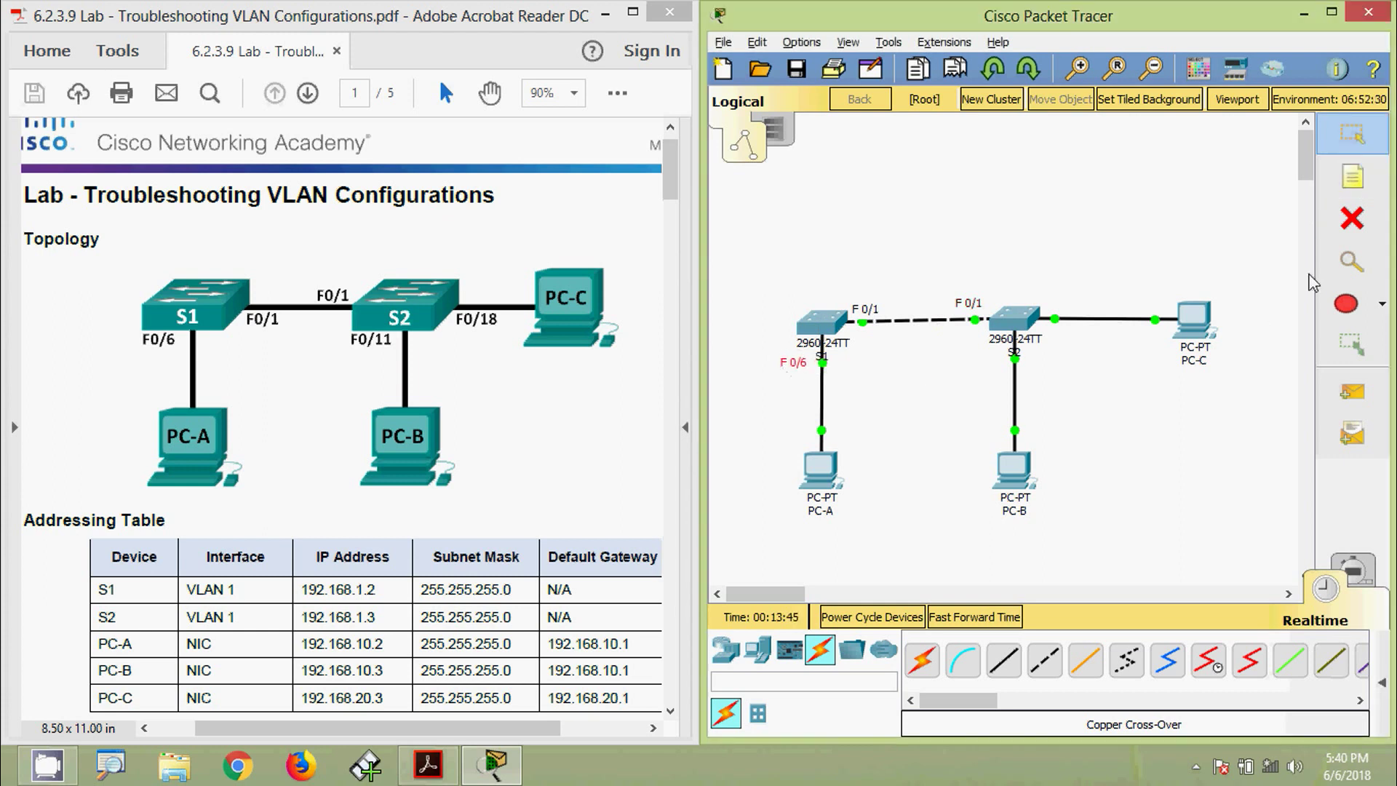
left_click(1344, 183)
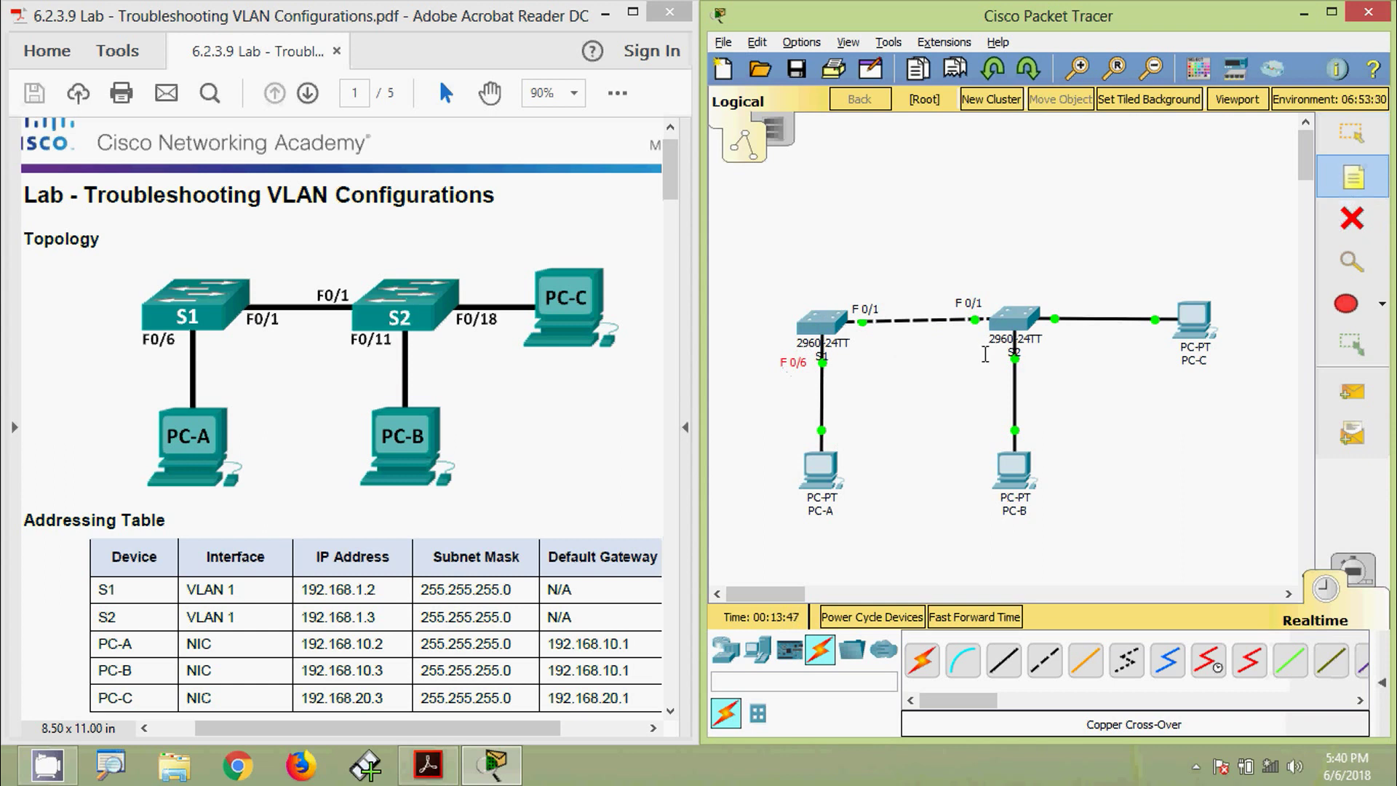
left_click(986, 354)
type("F 0/11")
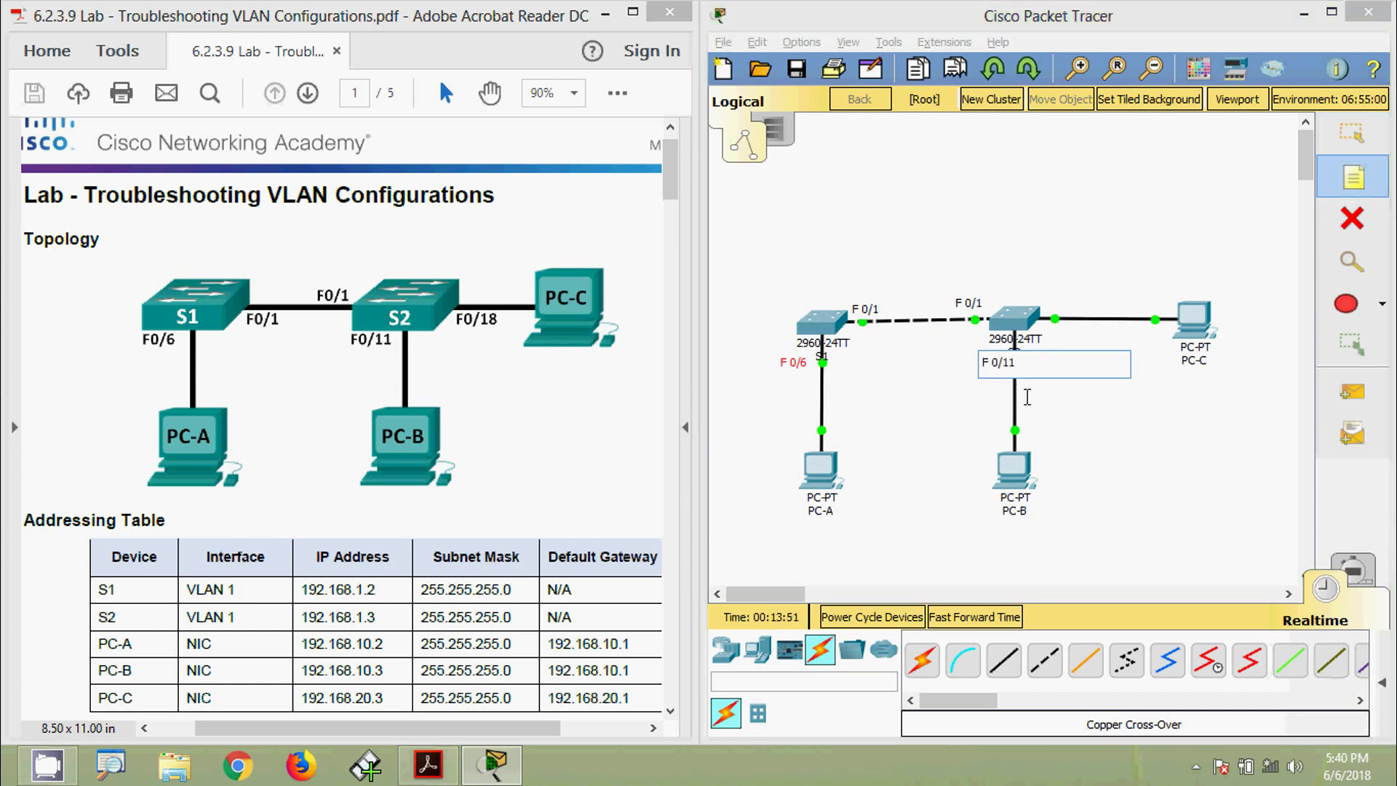
key("Escape")
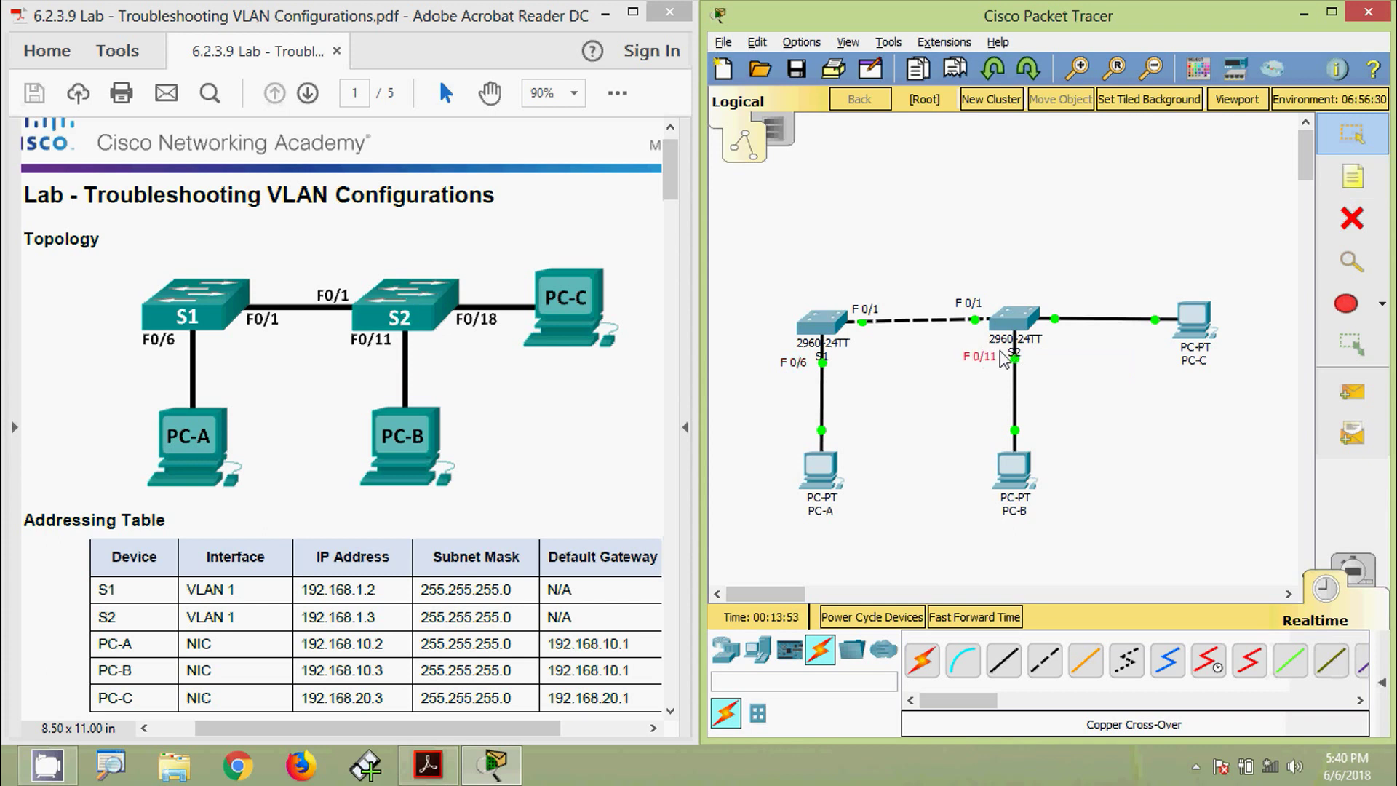
left_click(1352, 178)
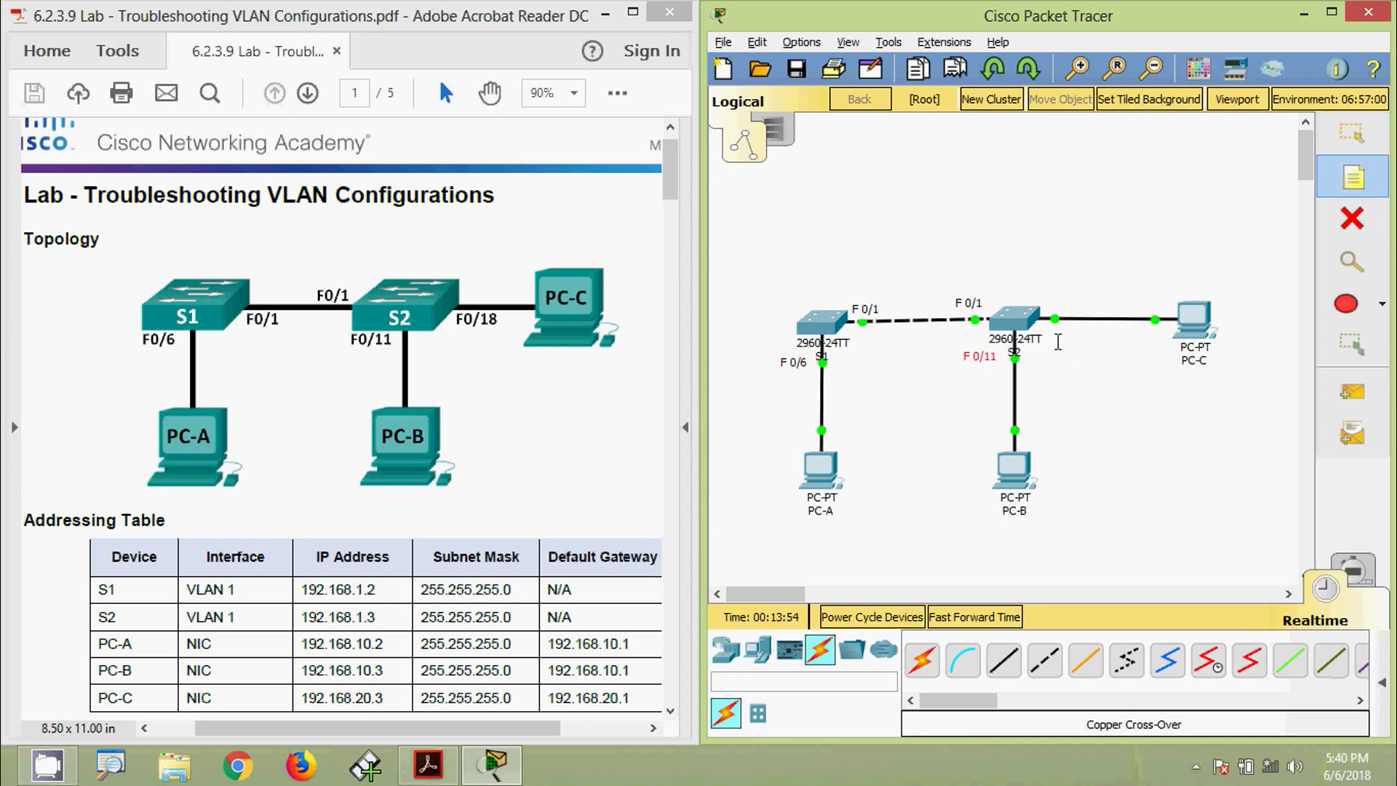
left_click(1050, 301)
type("F 0/18")
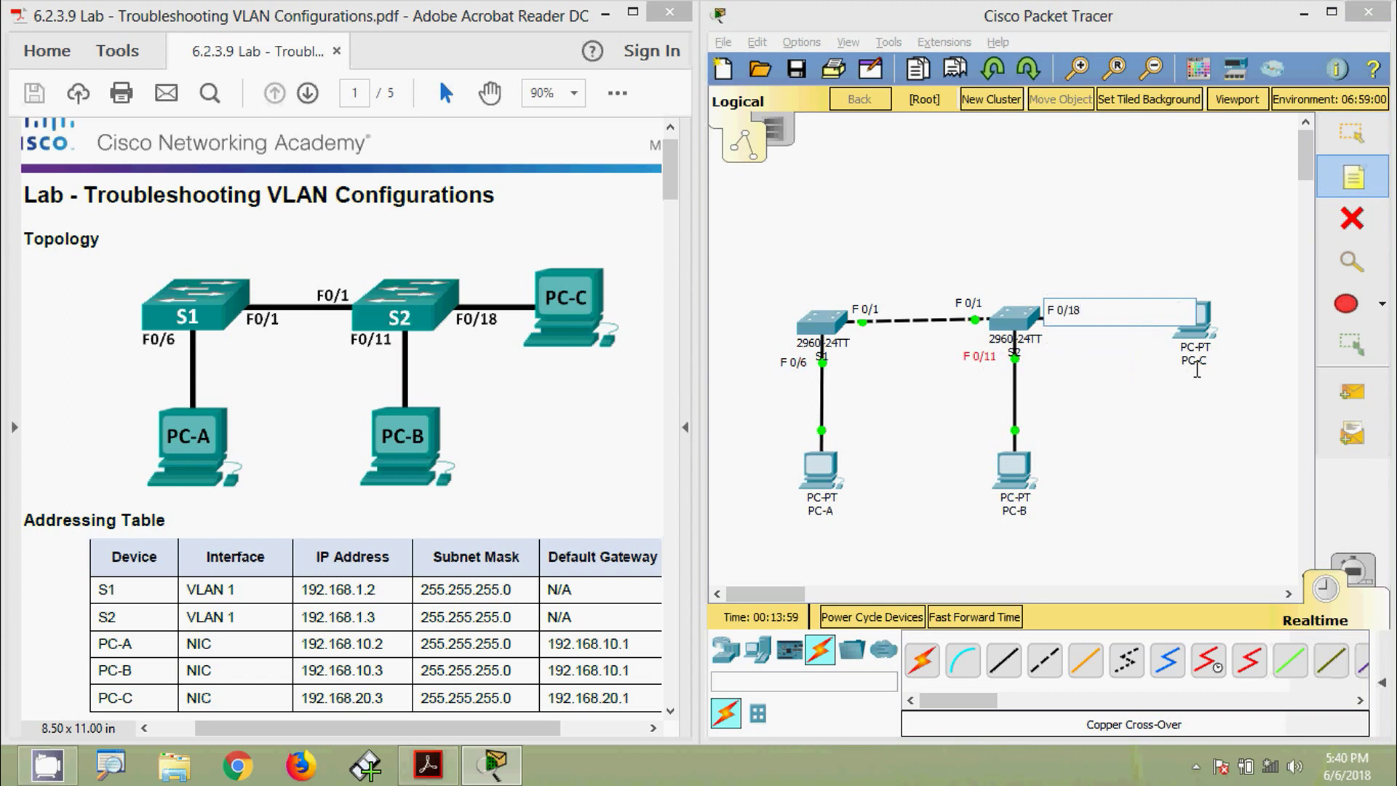
key("Escape")
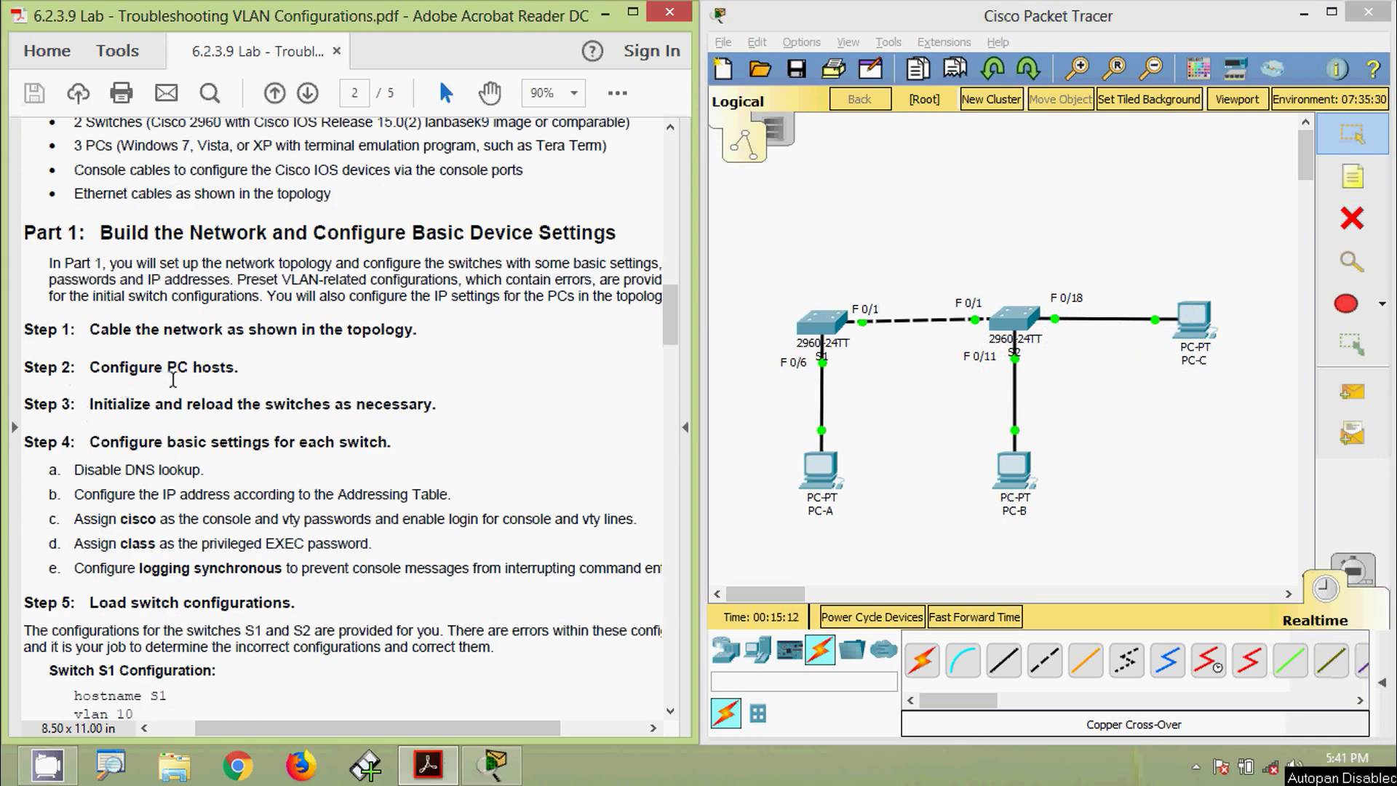
Open PC-A's IP Configuration, positioned so the PDF addressing table stays visible.
left_click_drag(665, 339, 664, 227)
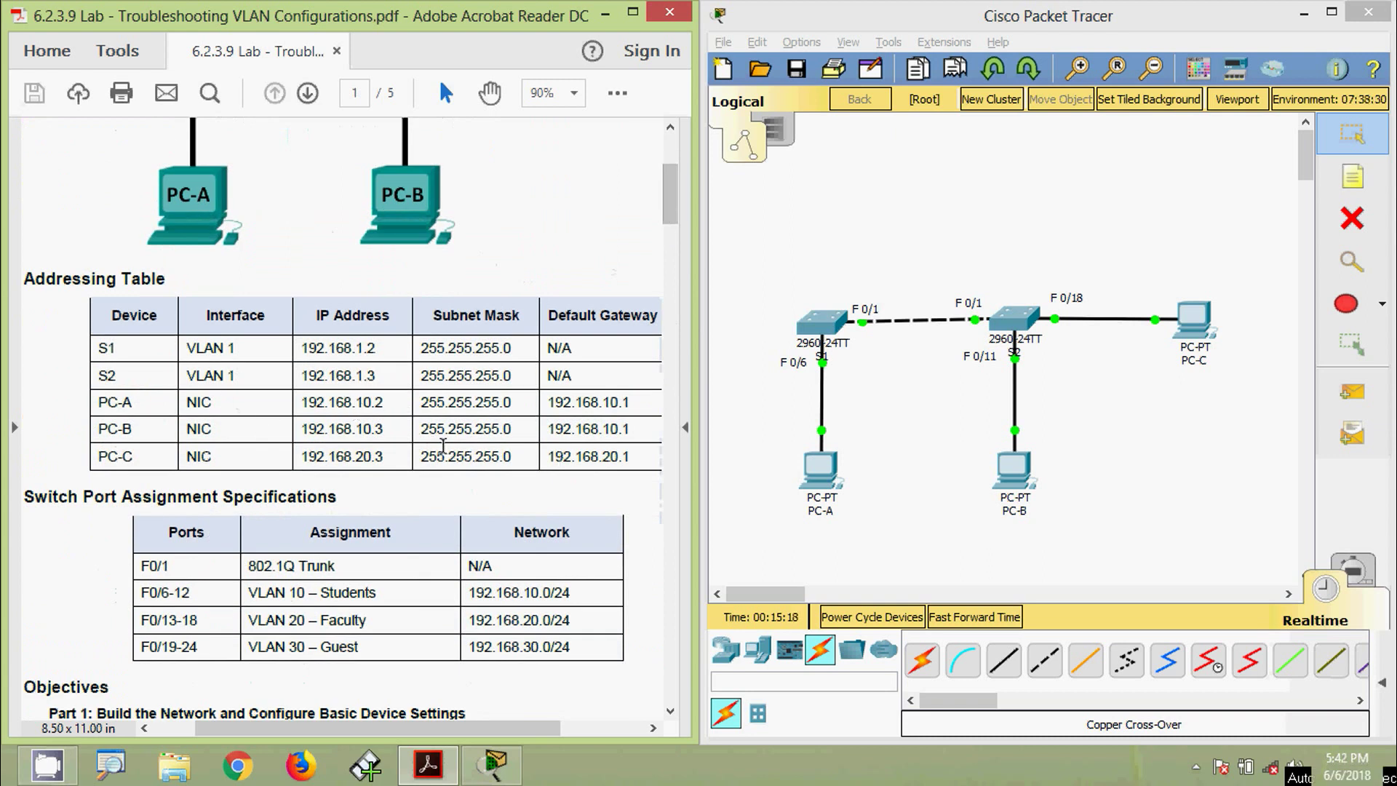
left_click(824, 474)
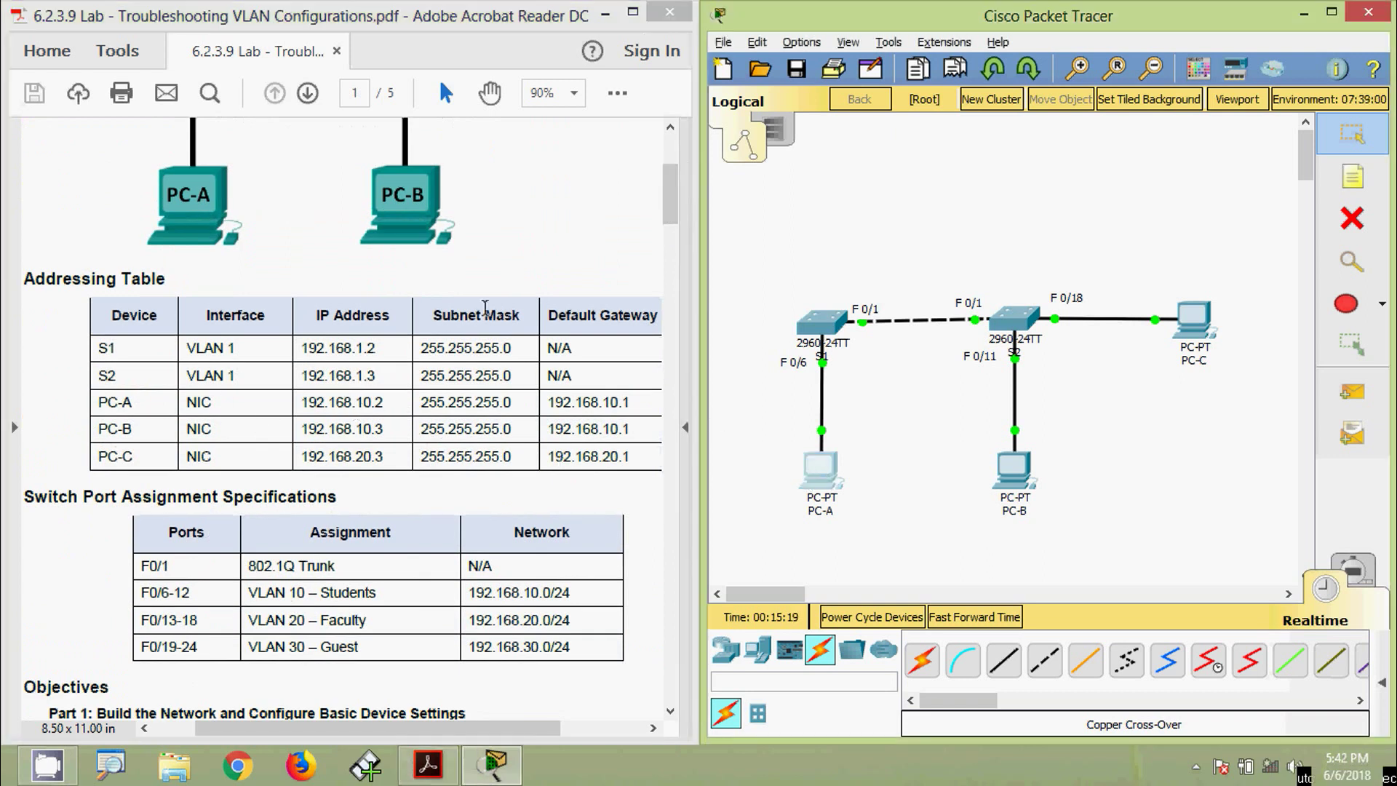
left_click(433, 133)
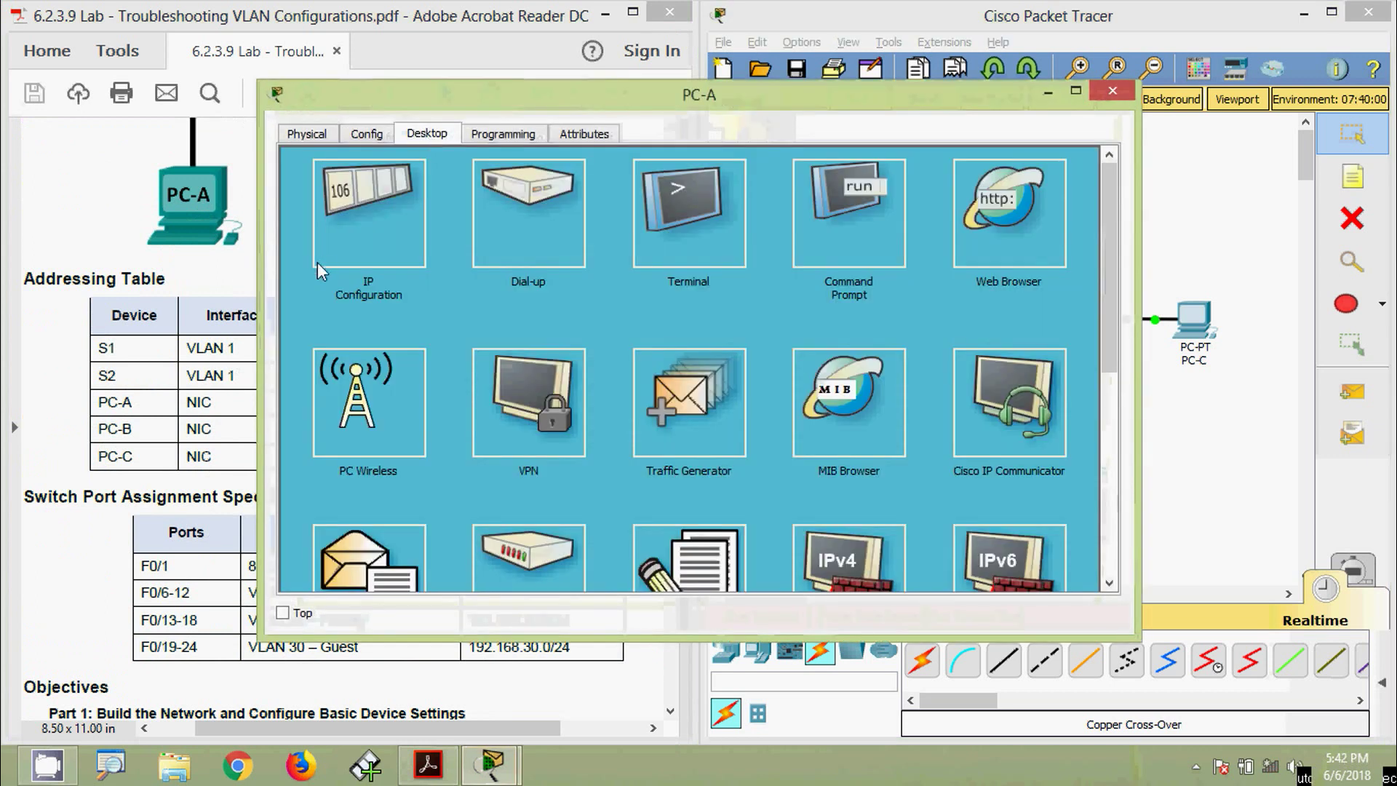
left_click_drag(266, 291, 616, 268)
left_click(670, 197)
left_click_drag(729, 92, 874, 52)
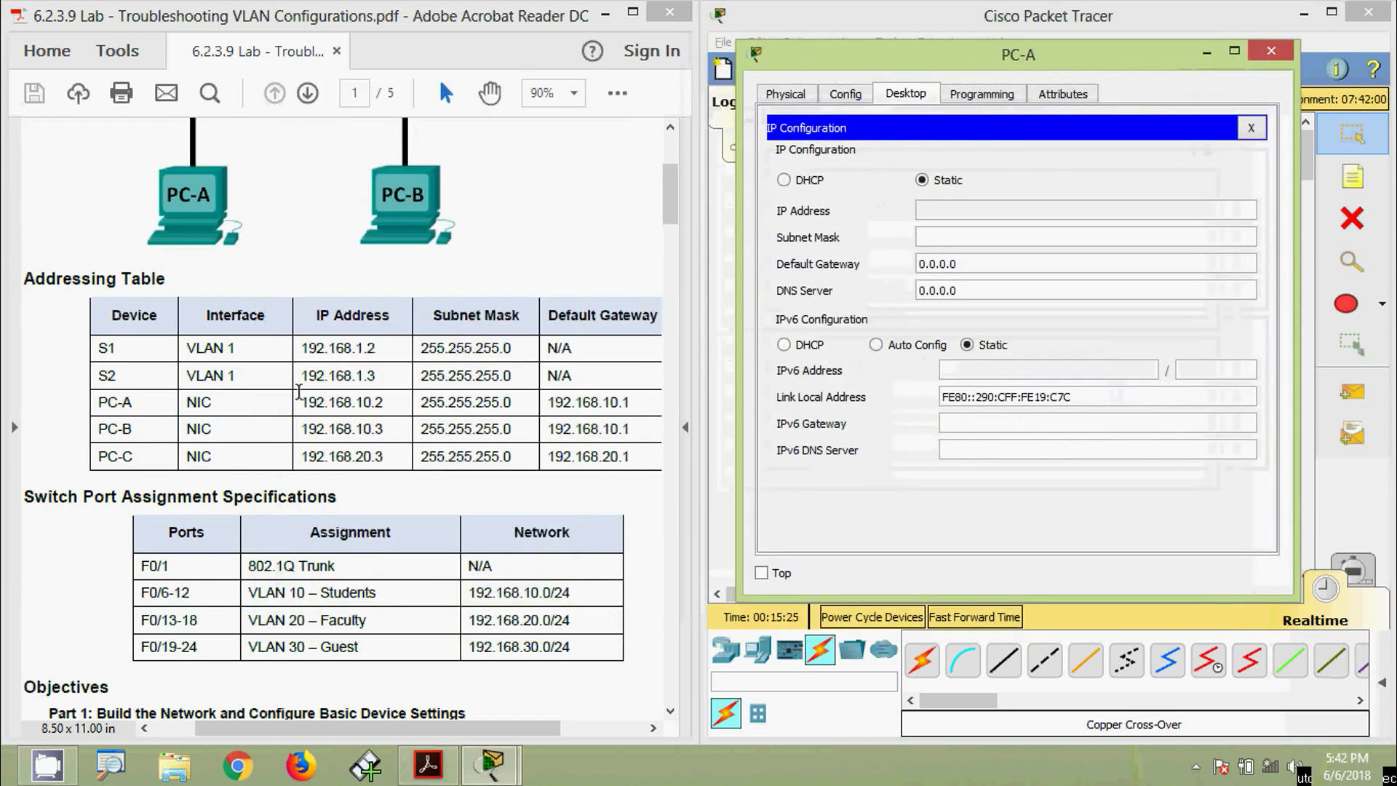
Enter PC-A's IP 192.168.10.2, mask 255.255.255.0 and gateway 192.168.10.1 from the table.
left_click_drag(299, 402, 390, 402)
key("ctrl+c")
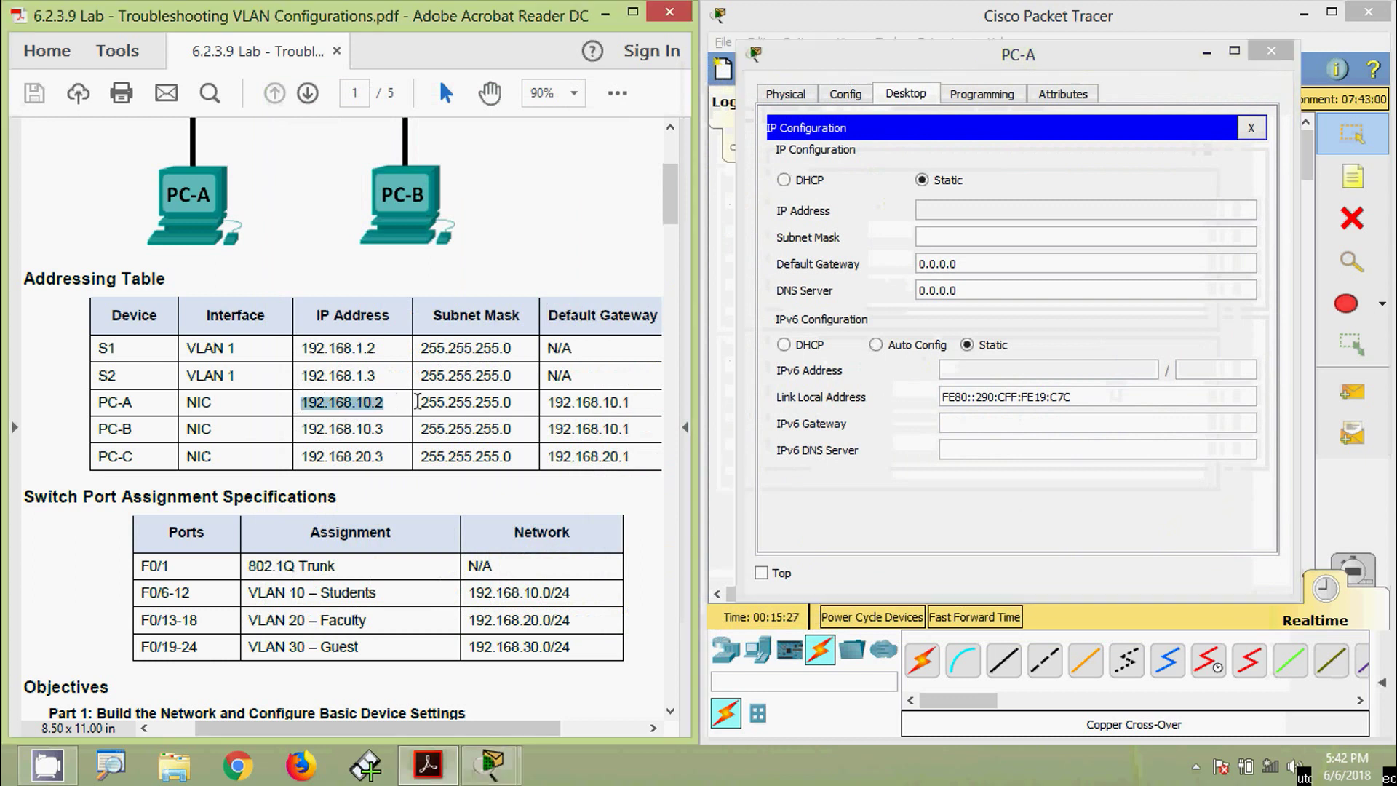
left_click(931, 211)
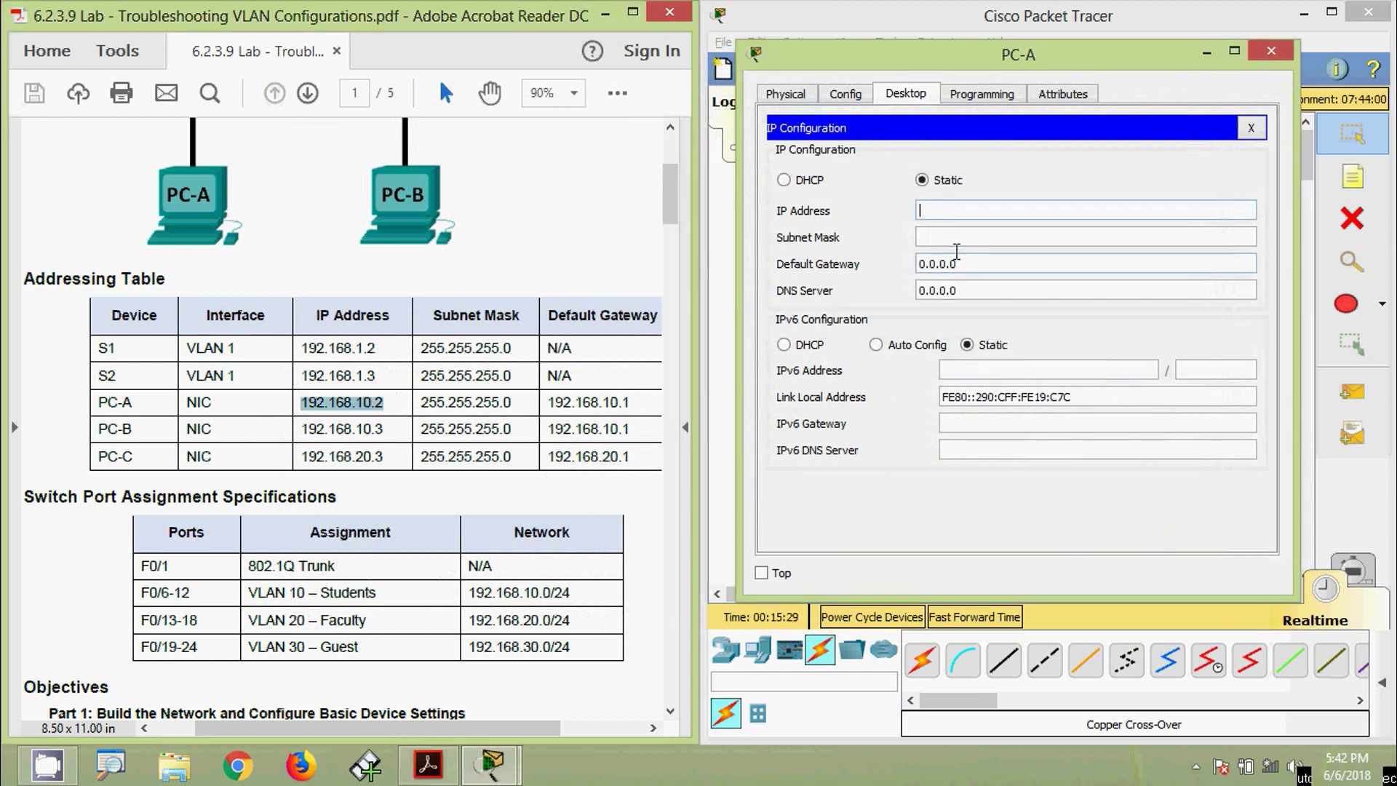
key("ctrl+v")
left_click(949, 236)
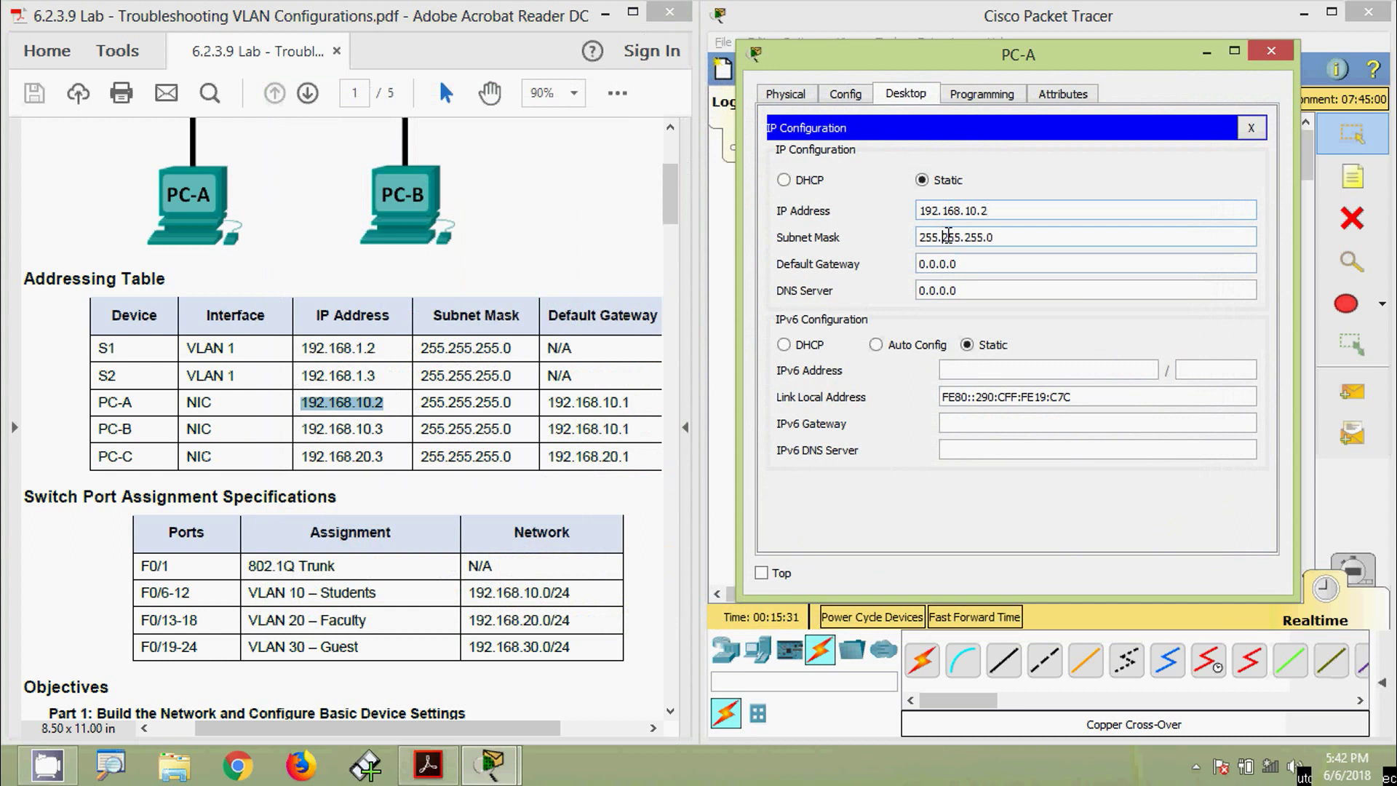
left_click_drag(547, 402, 630, 404)
key("ctrl+c")
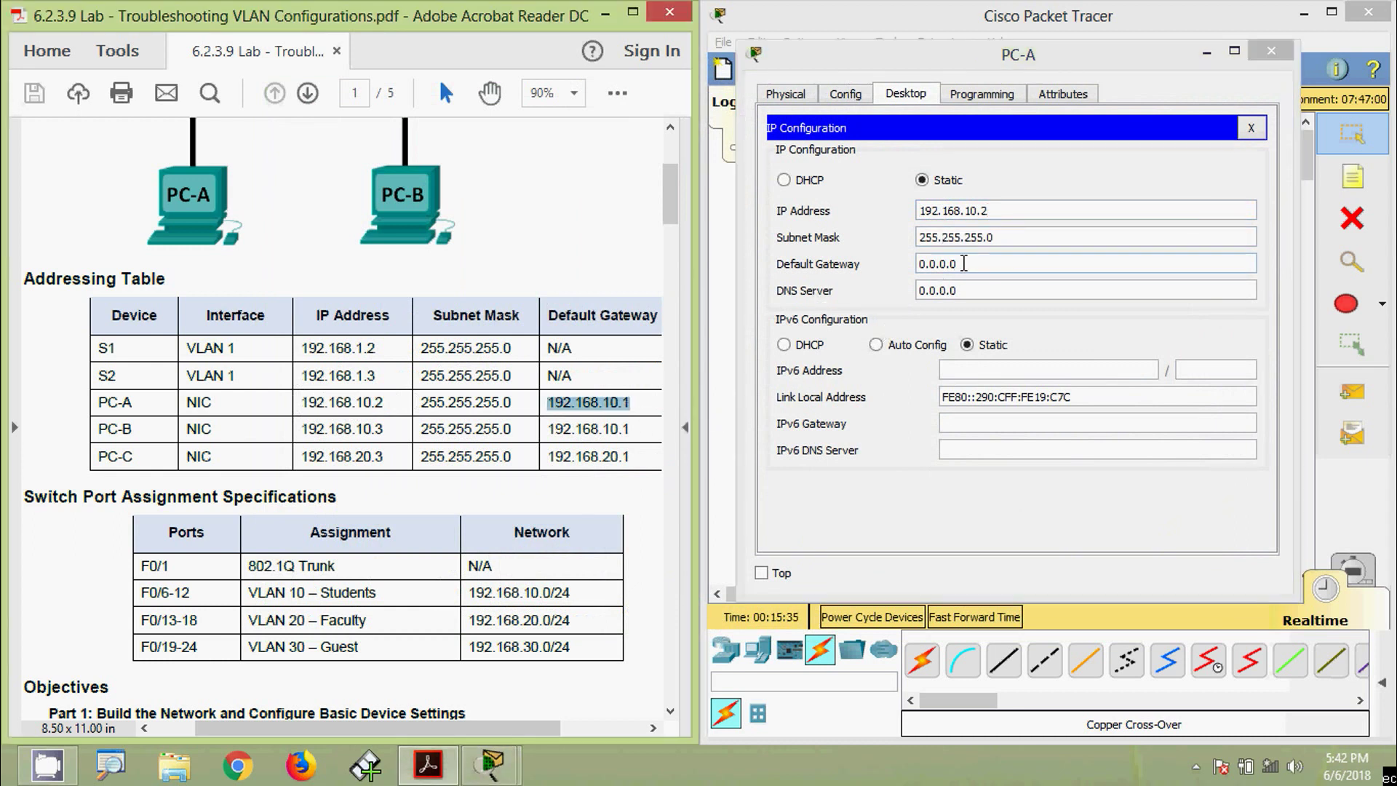
left_click_drag(964, 263, 887, 270)
key("ctrl+v")
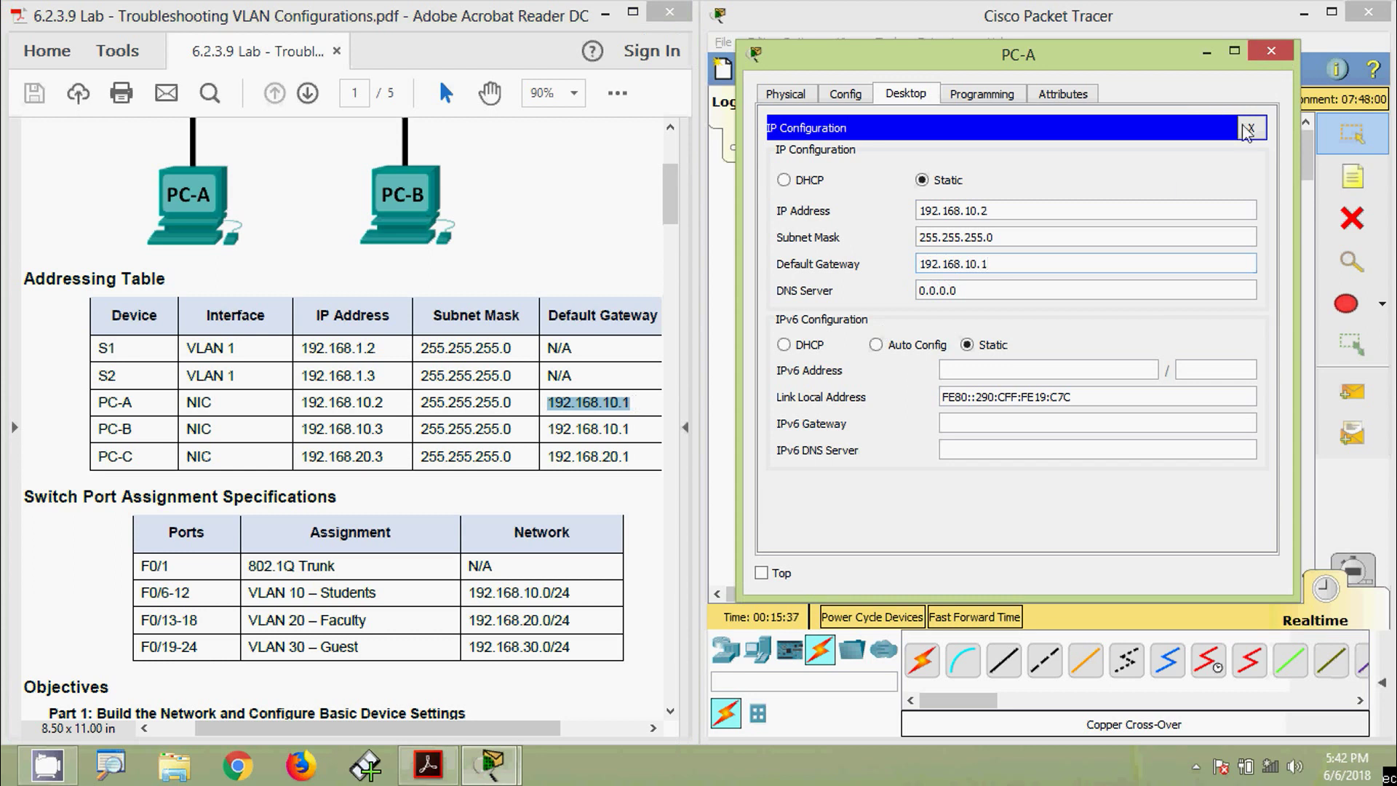
left_click(1271, 51)
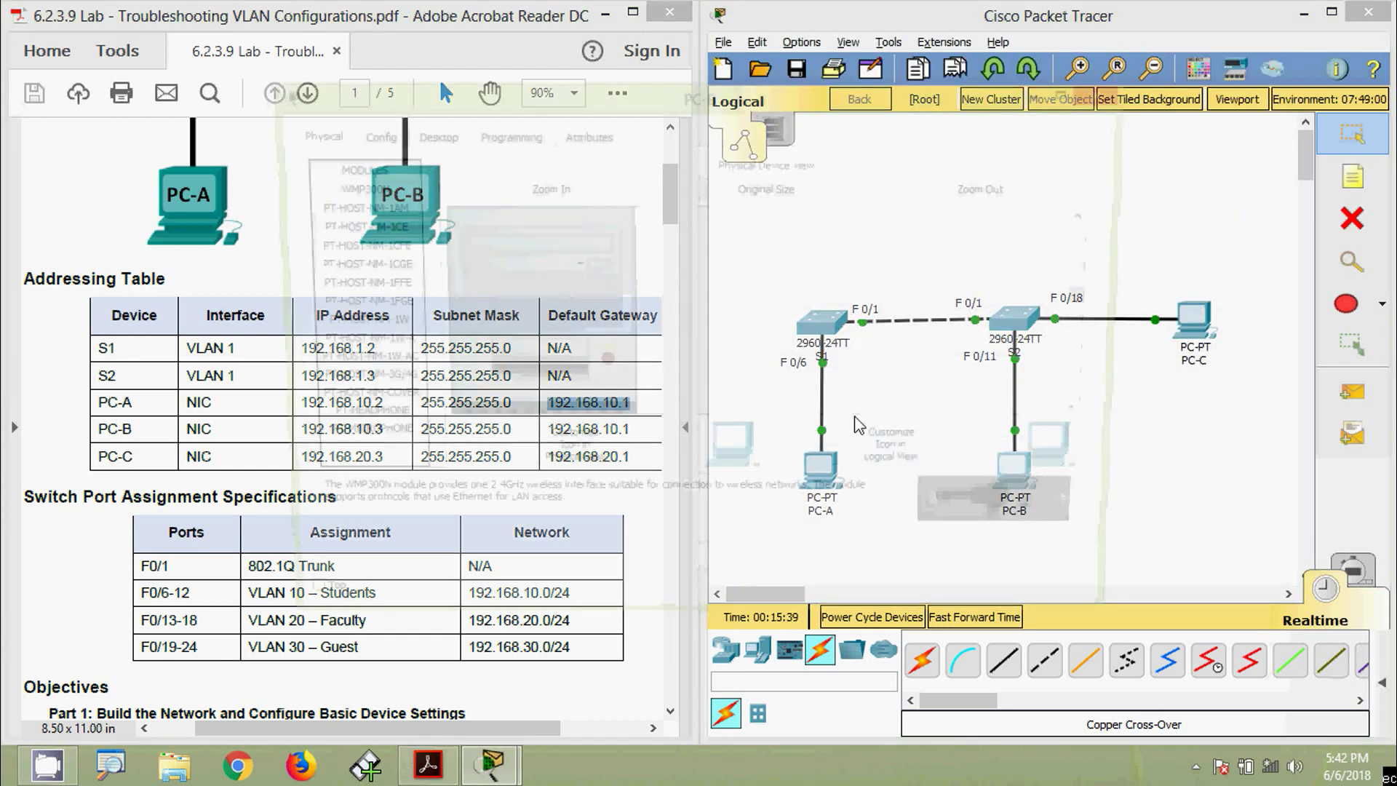
Open PC-B's IP Configuration, sized to reveal the addressing table's Default Gateway column.
left_click(1014, 466)
left_click(427, 134)
left_click(378, 218)
left_click_drag(458, 107, 635, 98)
left_click_drag(436, 262, 650, 262)
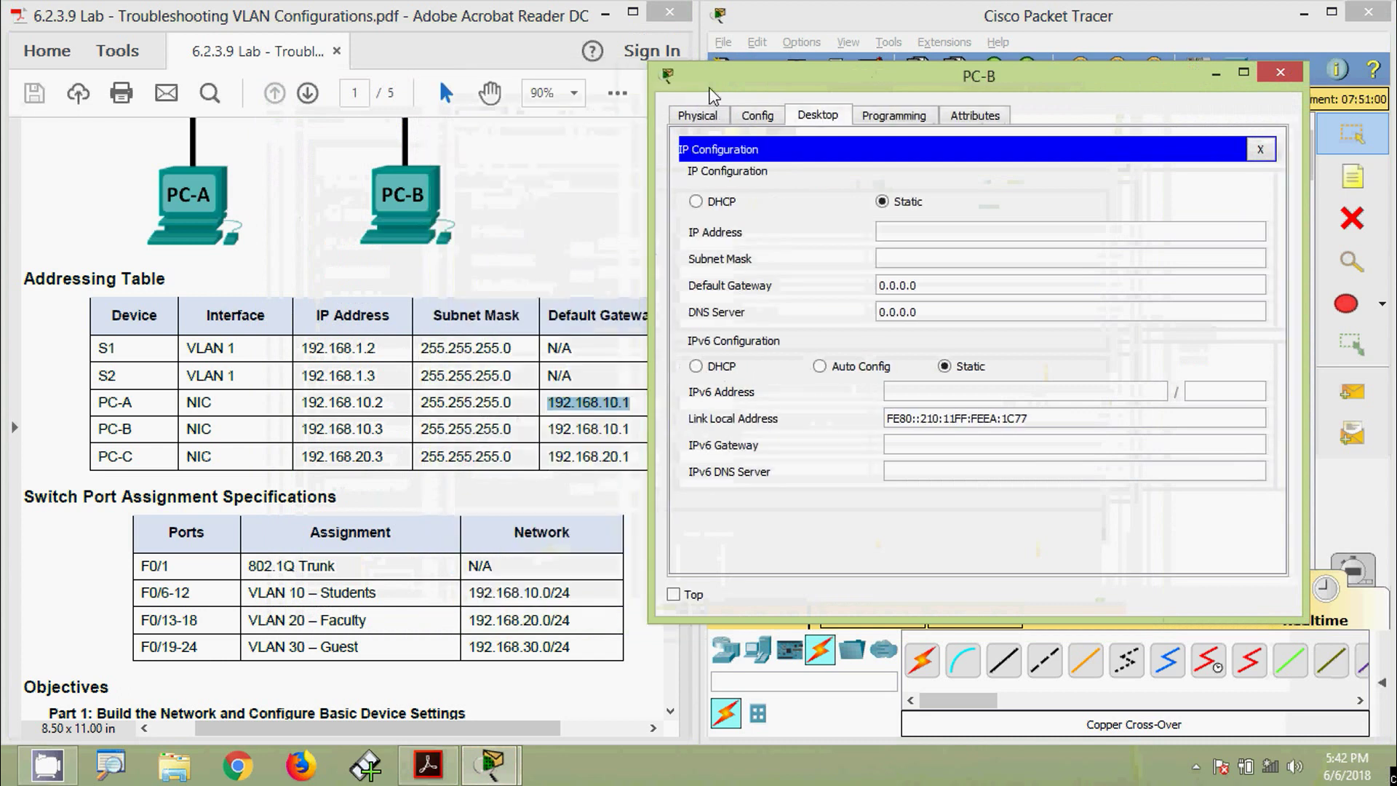
left_click_drag(710, 88, 775, 99)
Enter PC-B's IP 192.168.10.3, mask 255.255.255.0 and gateway 192.168.10.1.
left_click_drag(301, 430, 384, 431)
key("ctrl+c")
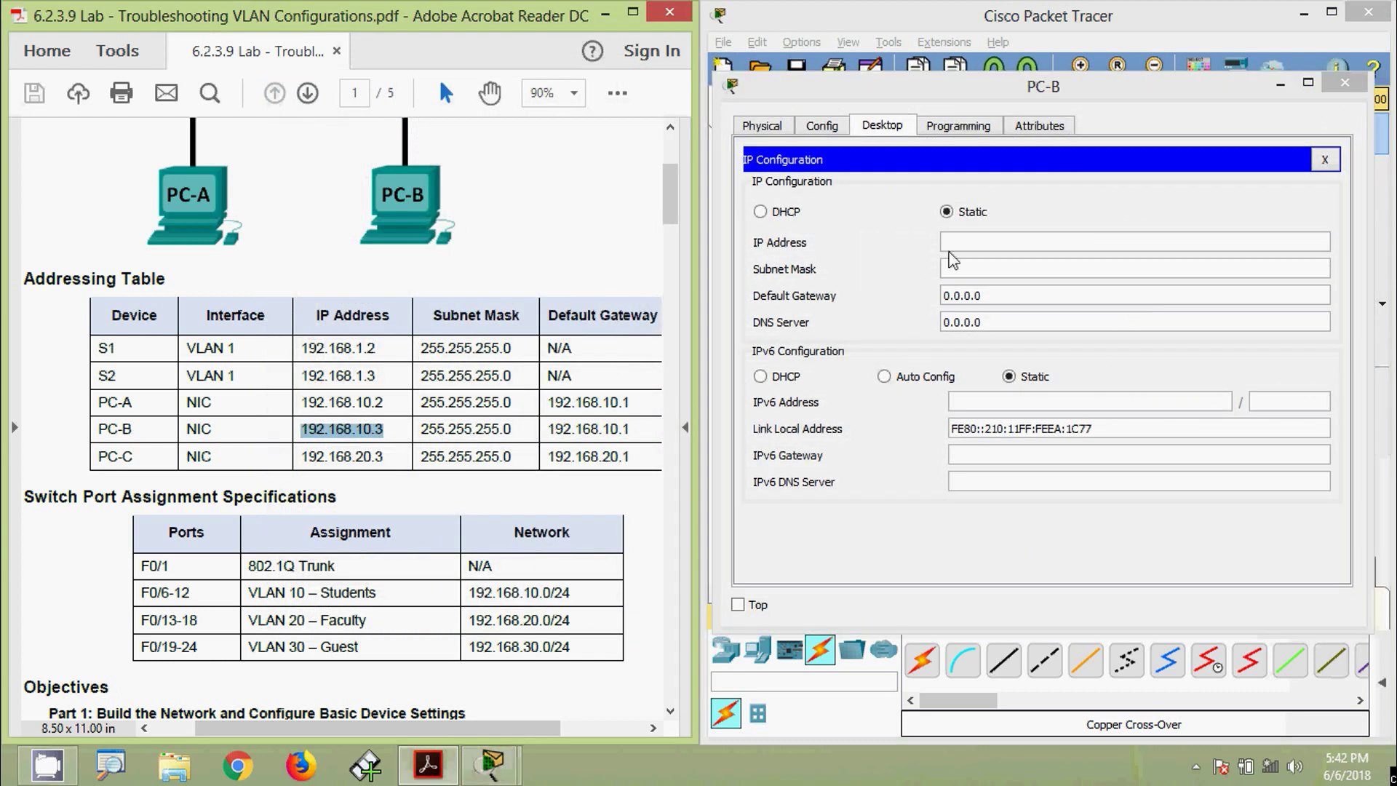
left_click(953, 242)
key("ctrl+v")
left_click(955, 269)
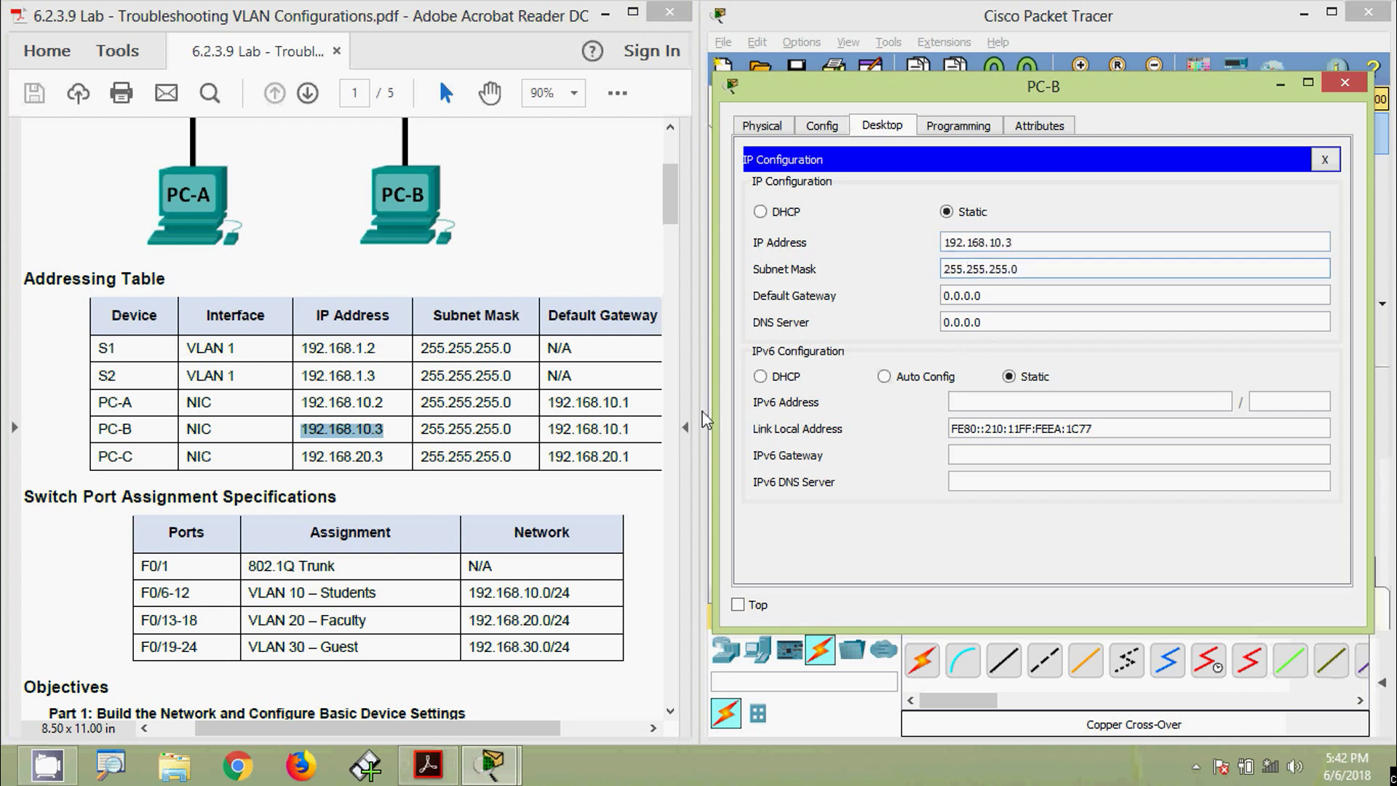
left_click_drag(547, 430, 627, 431)
key("ctrl+c")
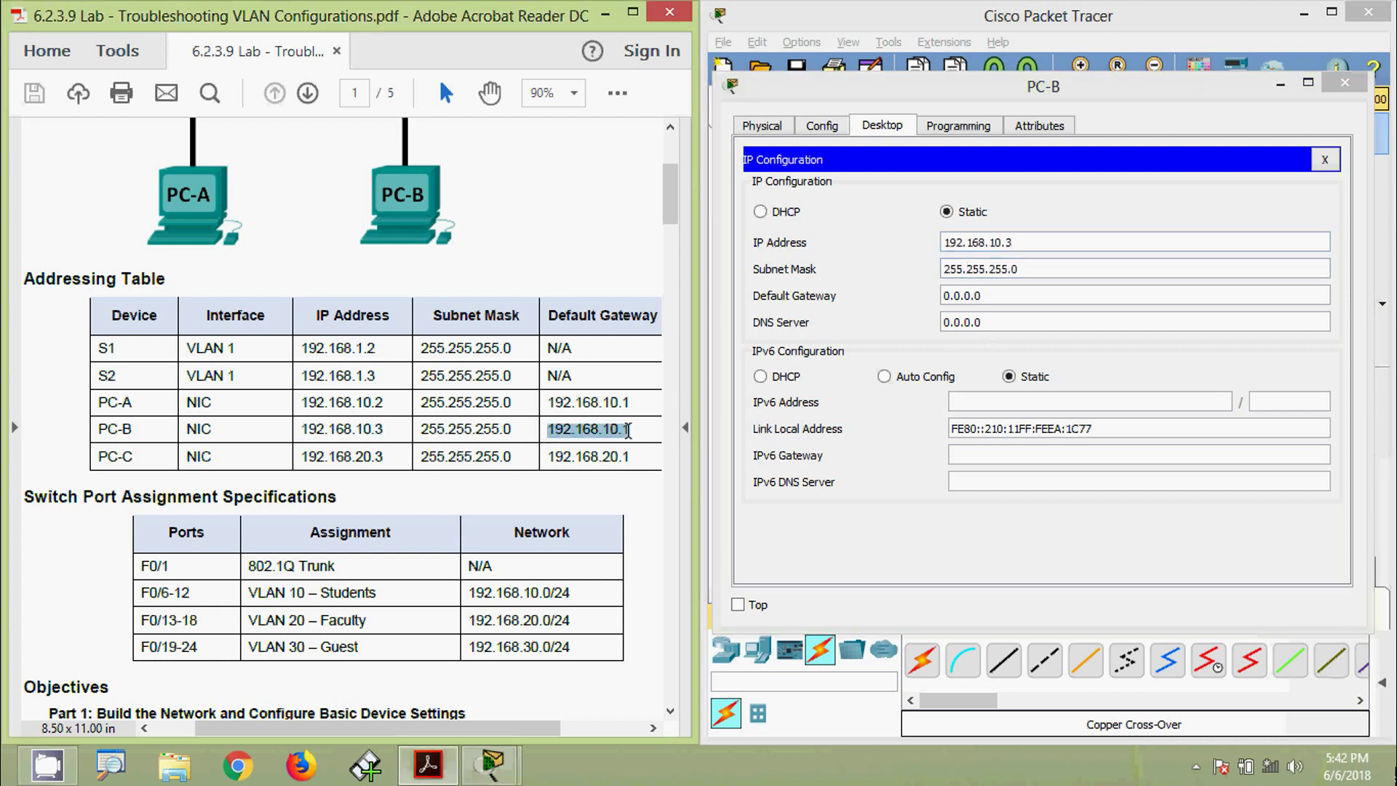
left_click(990, 294)
left_click_drag(990, 294, 893, 297)
key("ctrl+v")
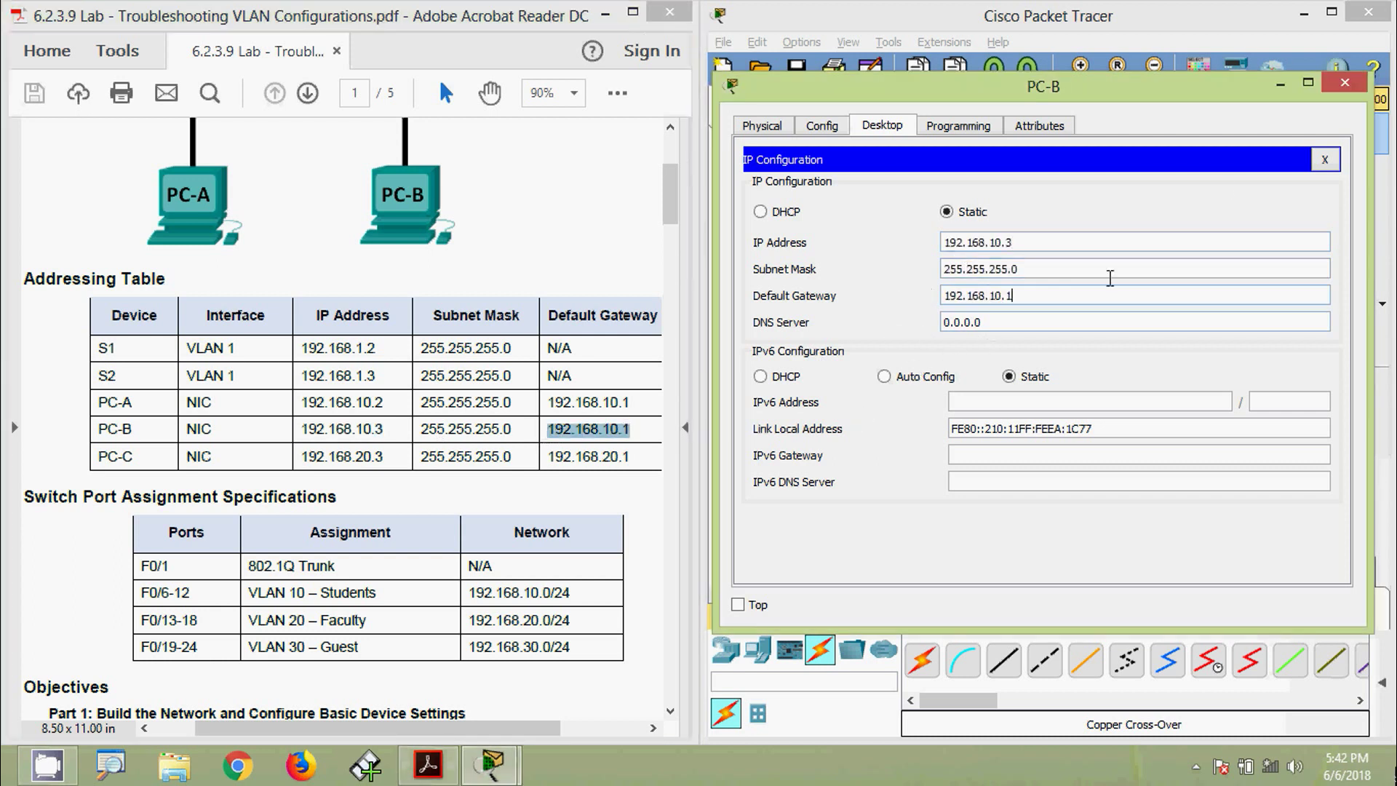
left_click(1345, 82)
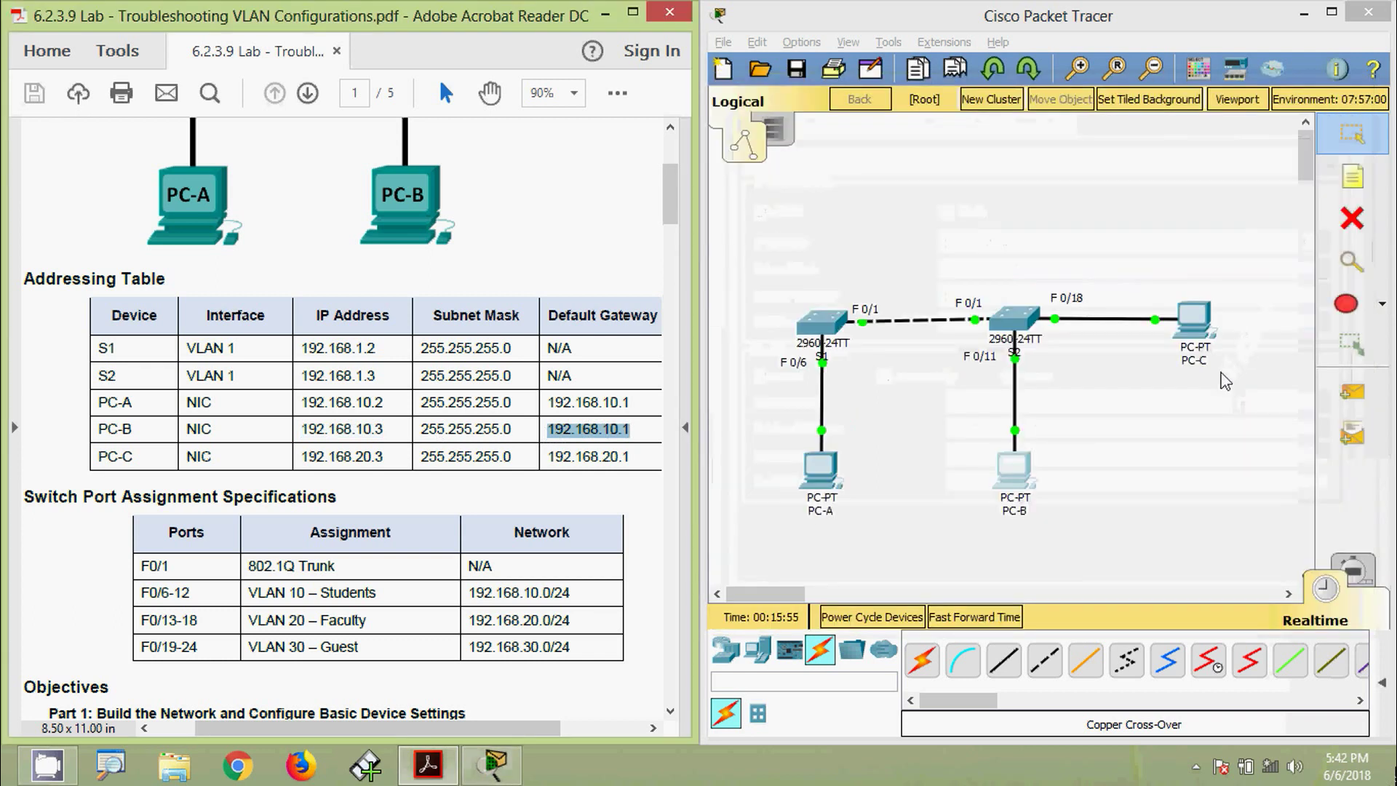
left_click(1194, 318)
Open PC-C's IP Configuration with the addressing table left uncovered.
left_click(427, 133)
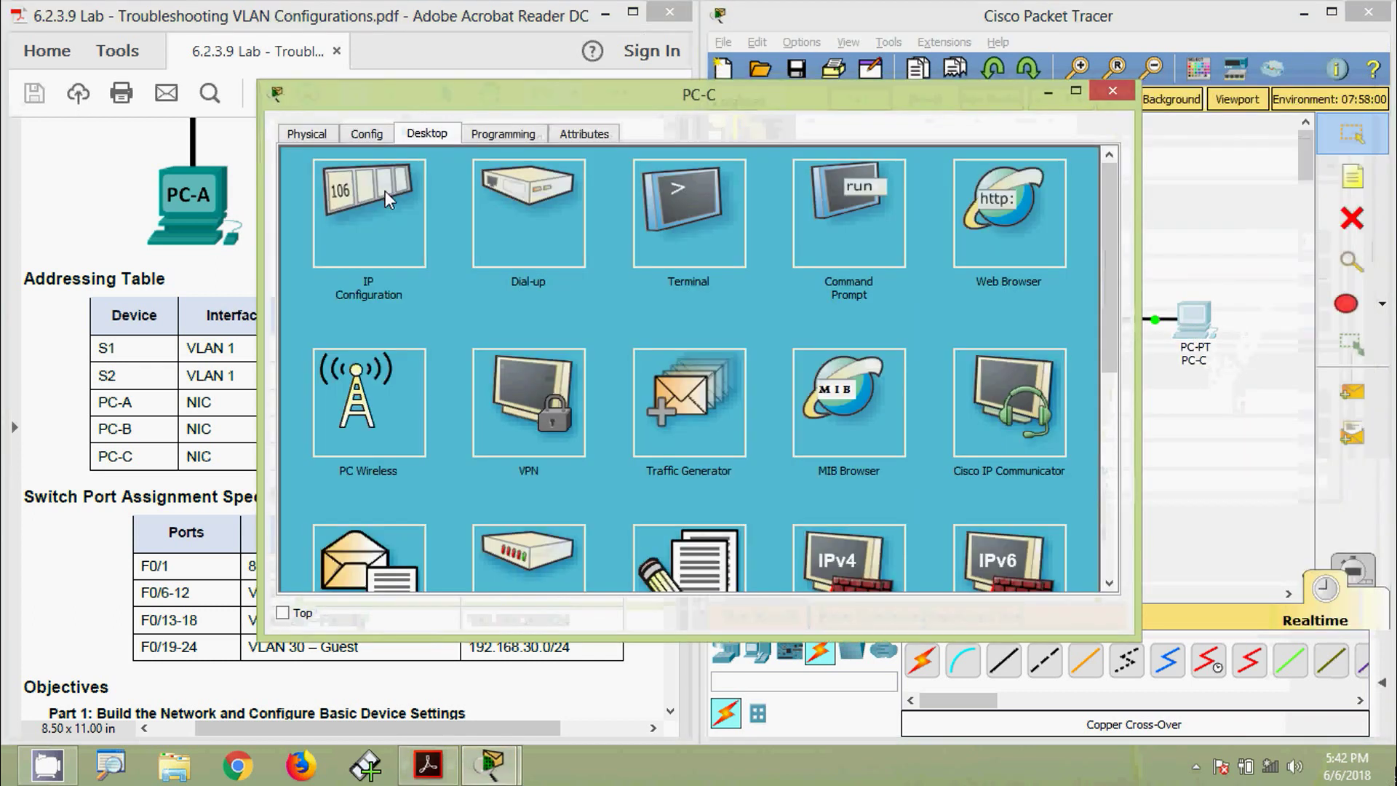
left_click_drag(268, 270, 609, 269)
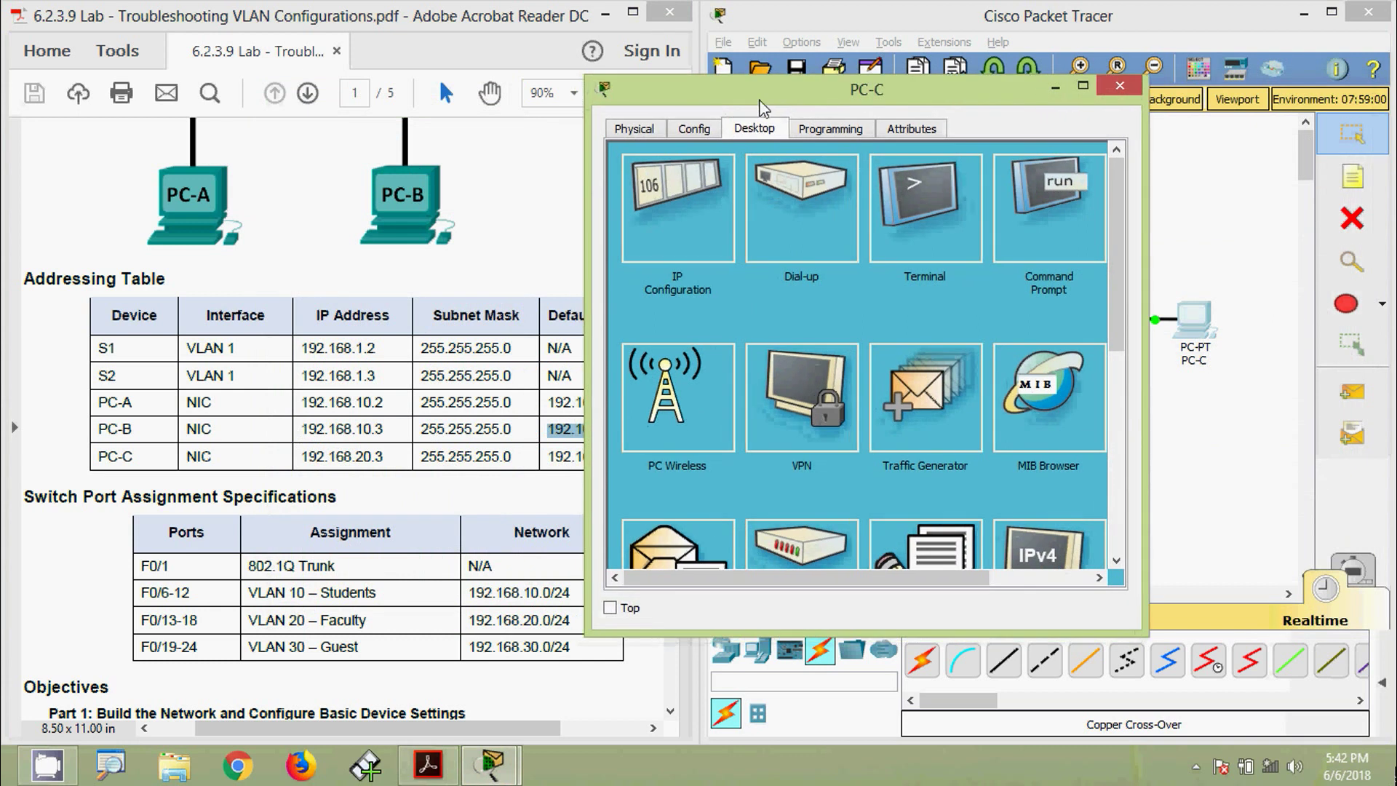
left_click_drag(727, 95, 873, 47)
left_click(838, 177)
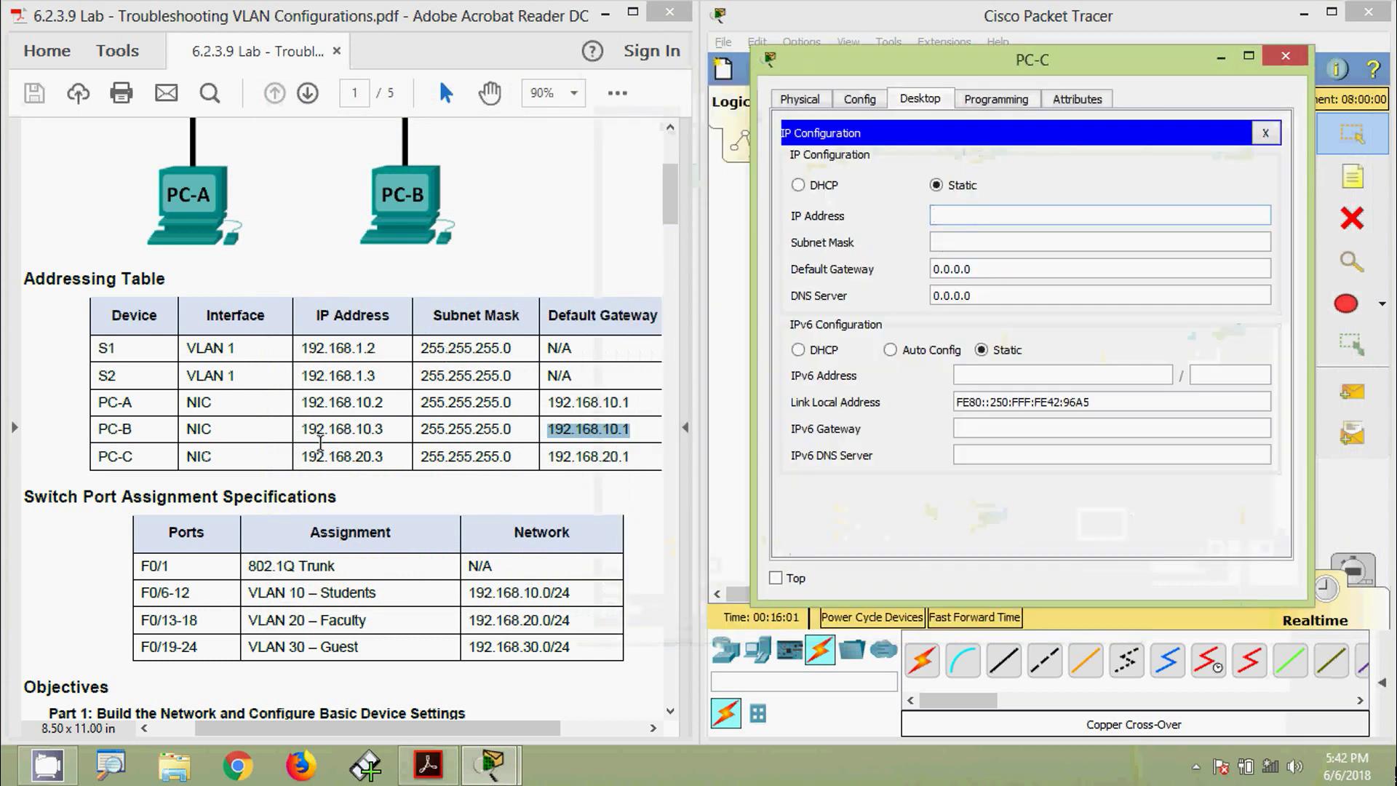
Enter PC-C's IP 192.168.20.3, mask 255.255.255.0 and gateway 192.168.20.1.
left_click_drag(299, 457, 385, 456)
key("ctrl+c")
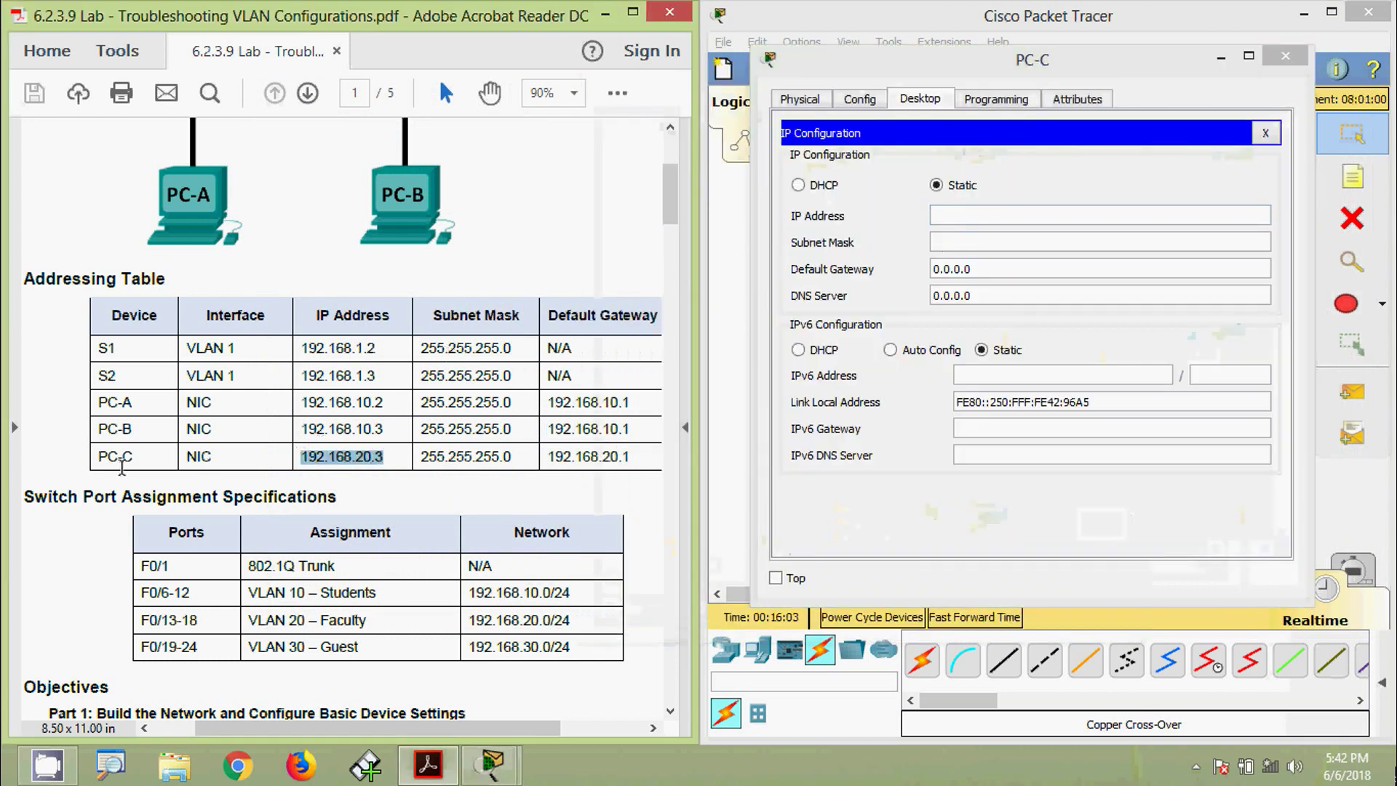
left_click(972, 217)
key("ctrl+v")
left_click(971, 242)
key("Tab")
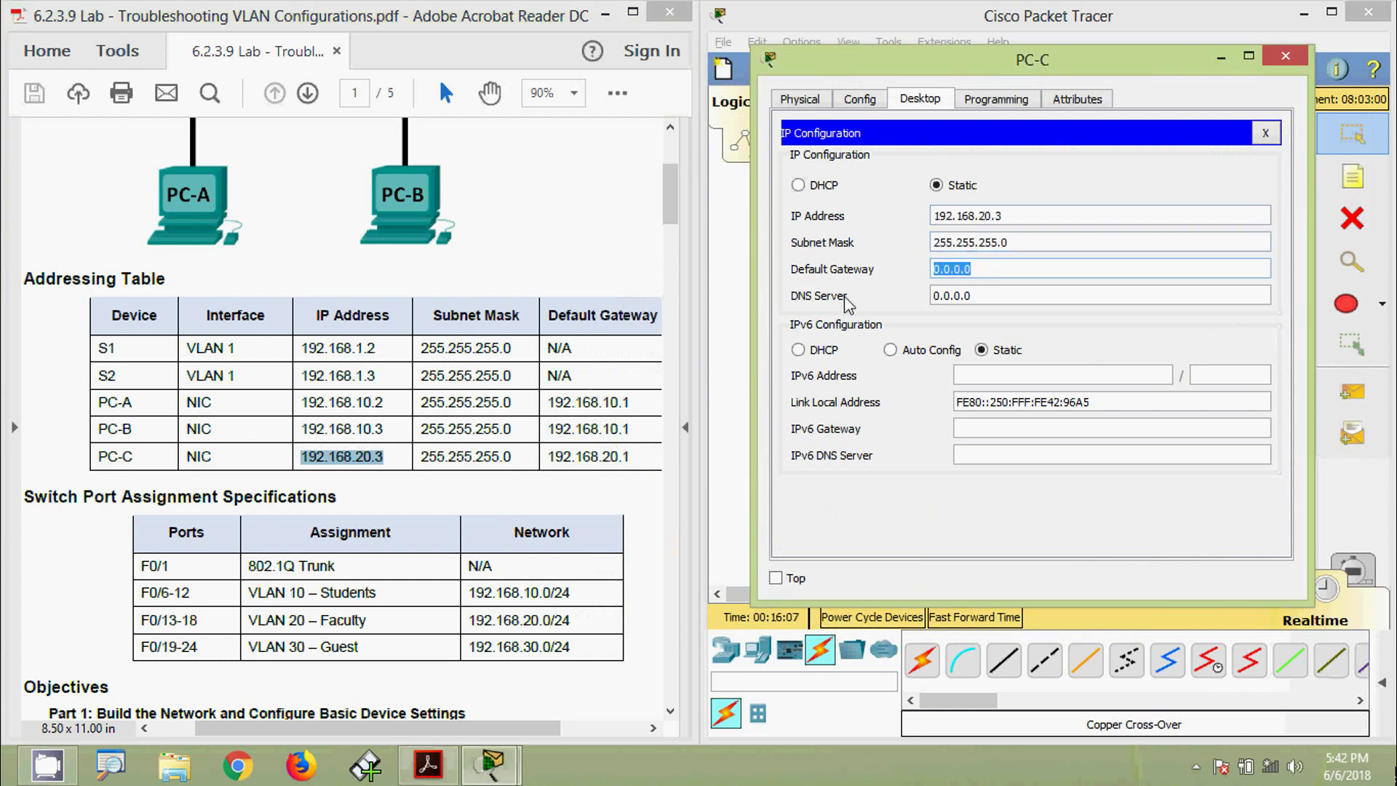
left_click_drag(547, 456, 630, 456)
key("ctrl+c")
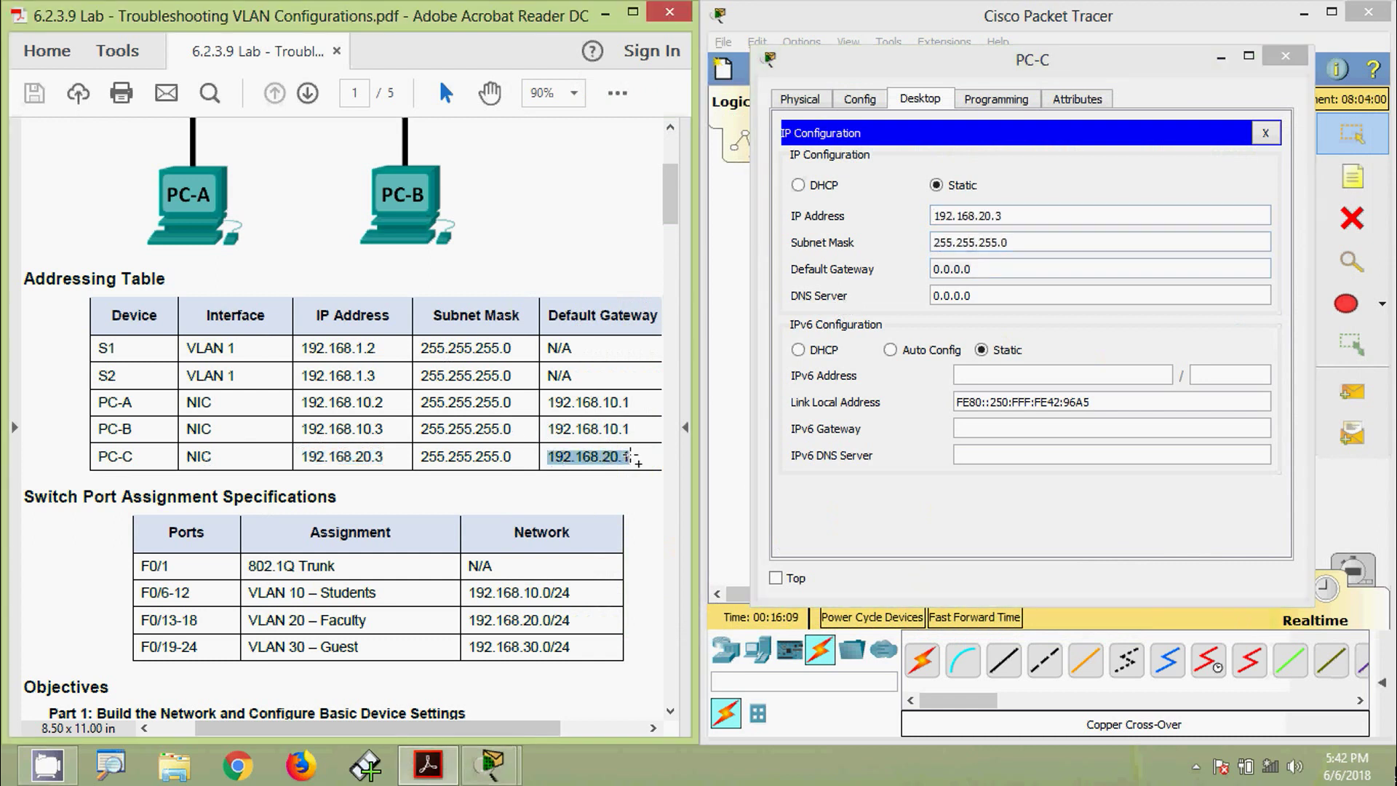
left_click(986, 269)
key("ctrl+v")
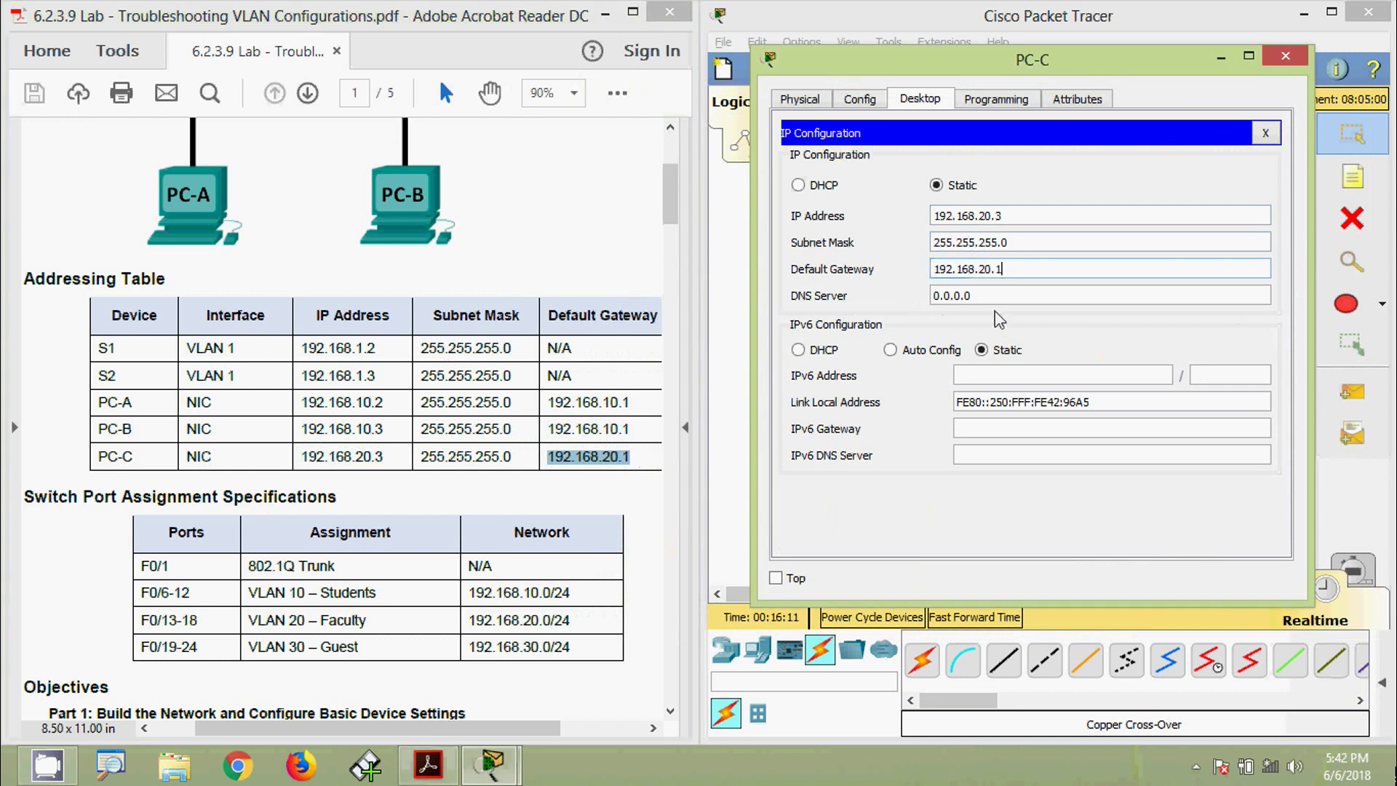
left_click(1027, 246)
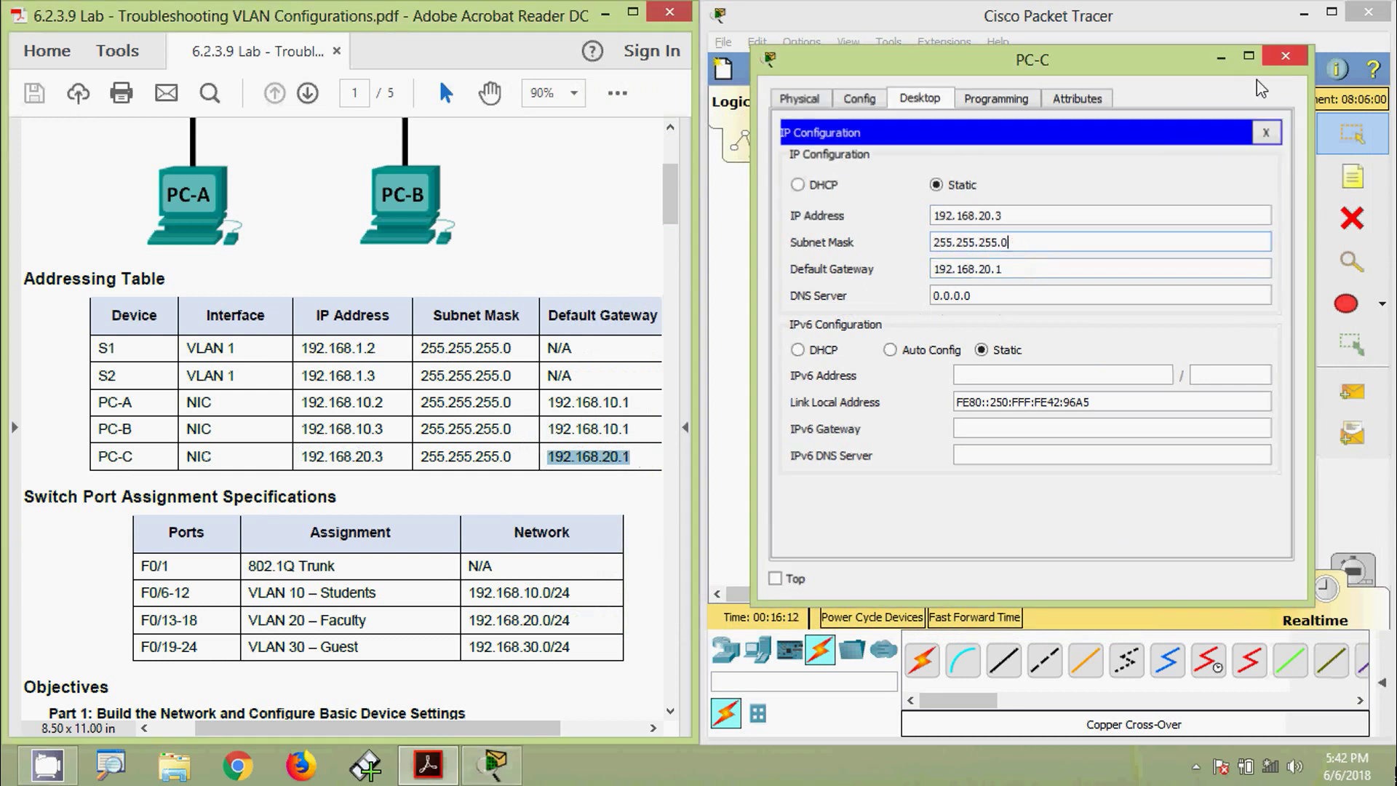
left_click(1285, 56)
left_click(553, 360)
Scroll to Step 5's provided Switch S1 configuration and widen Acrobat over the topology.
scroll(530, 406, "down", 4)
scroll(531, 413, "down", 12)
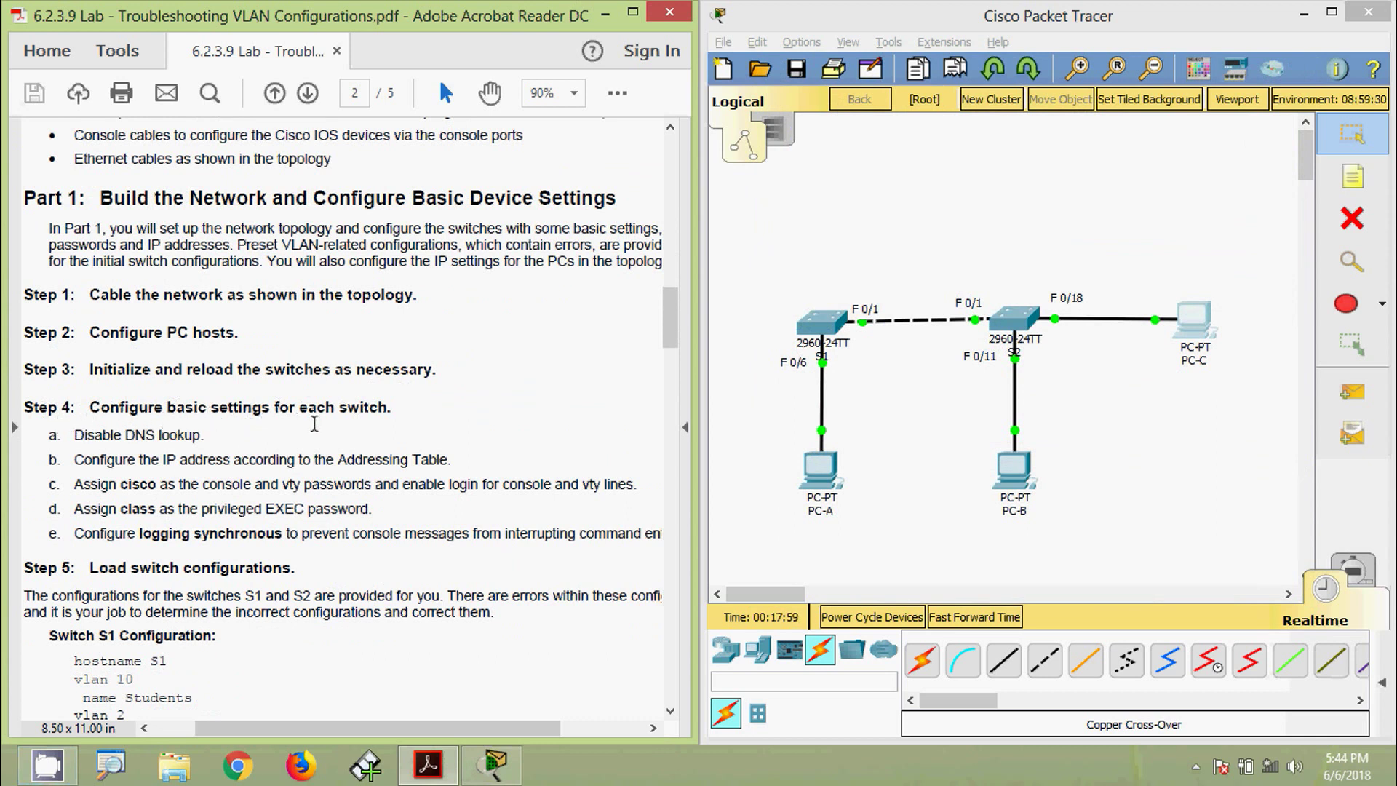
scroll(170, 449, "down", 3)
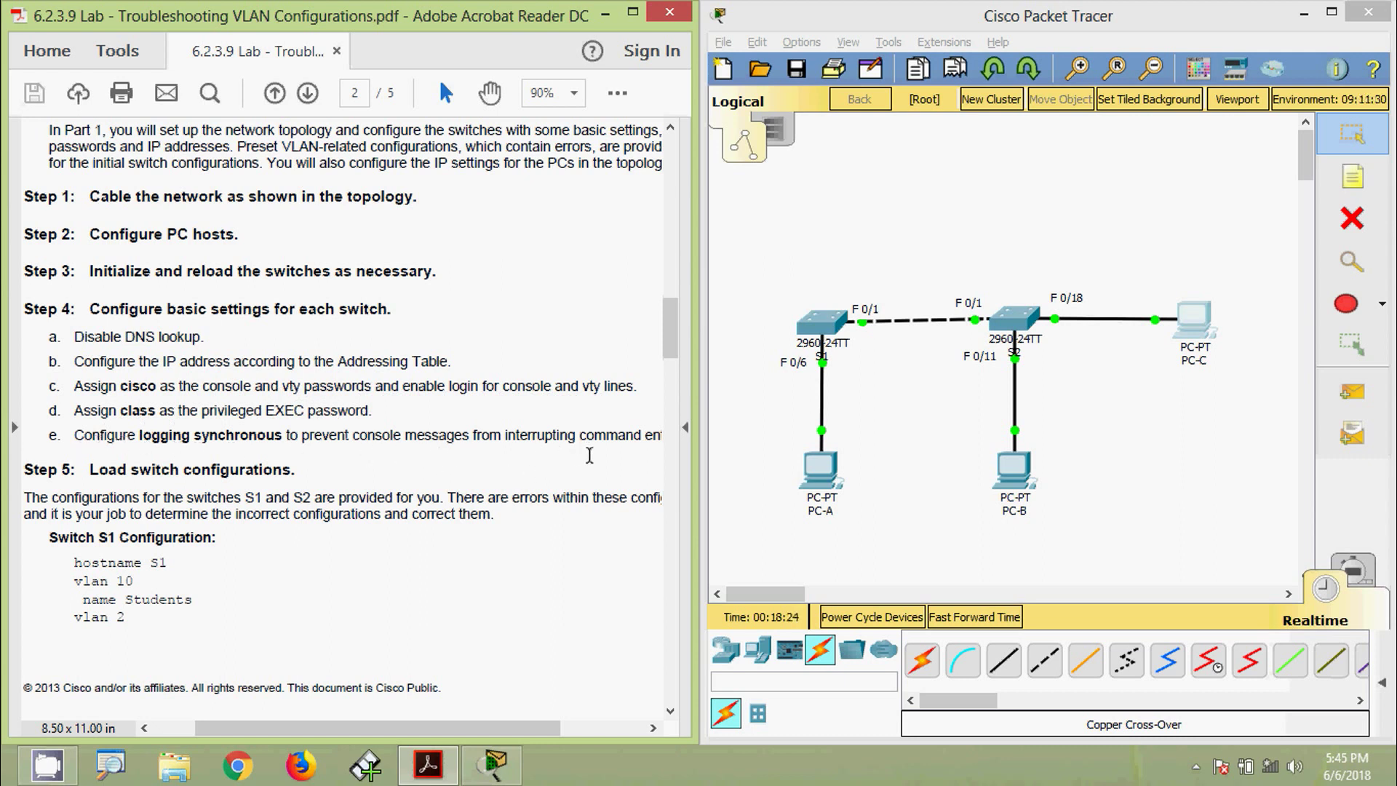
left_click_drag(695, 457, 859, 467)
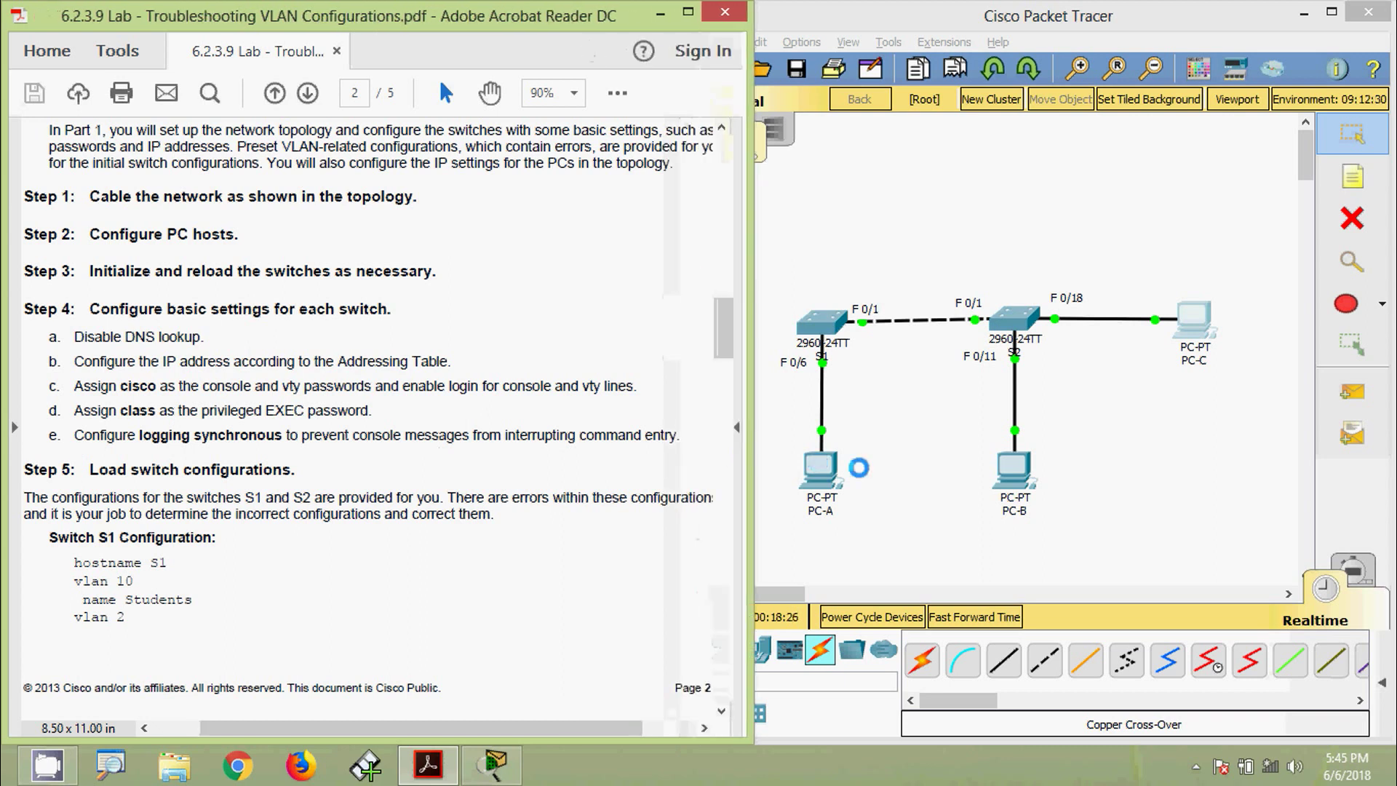
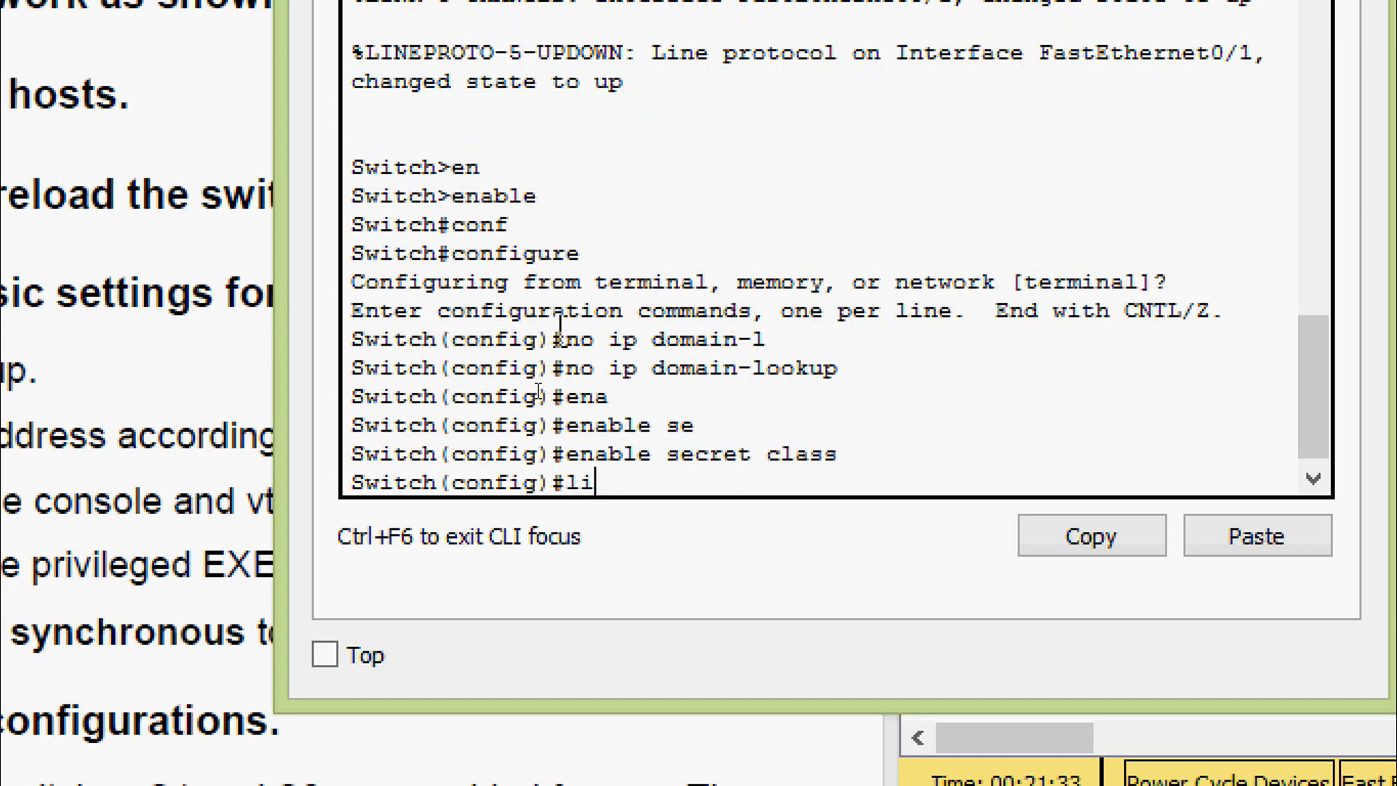
type("ne")
key("Tab")
type("v")
key("Tab")
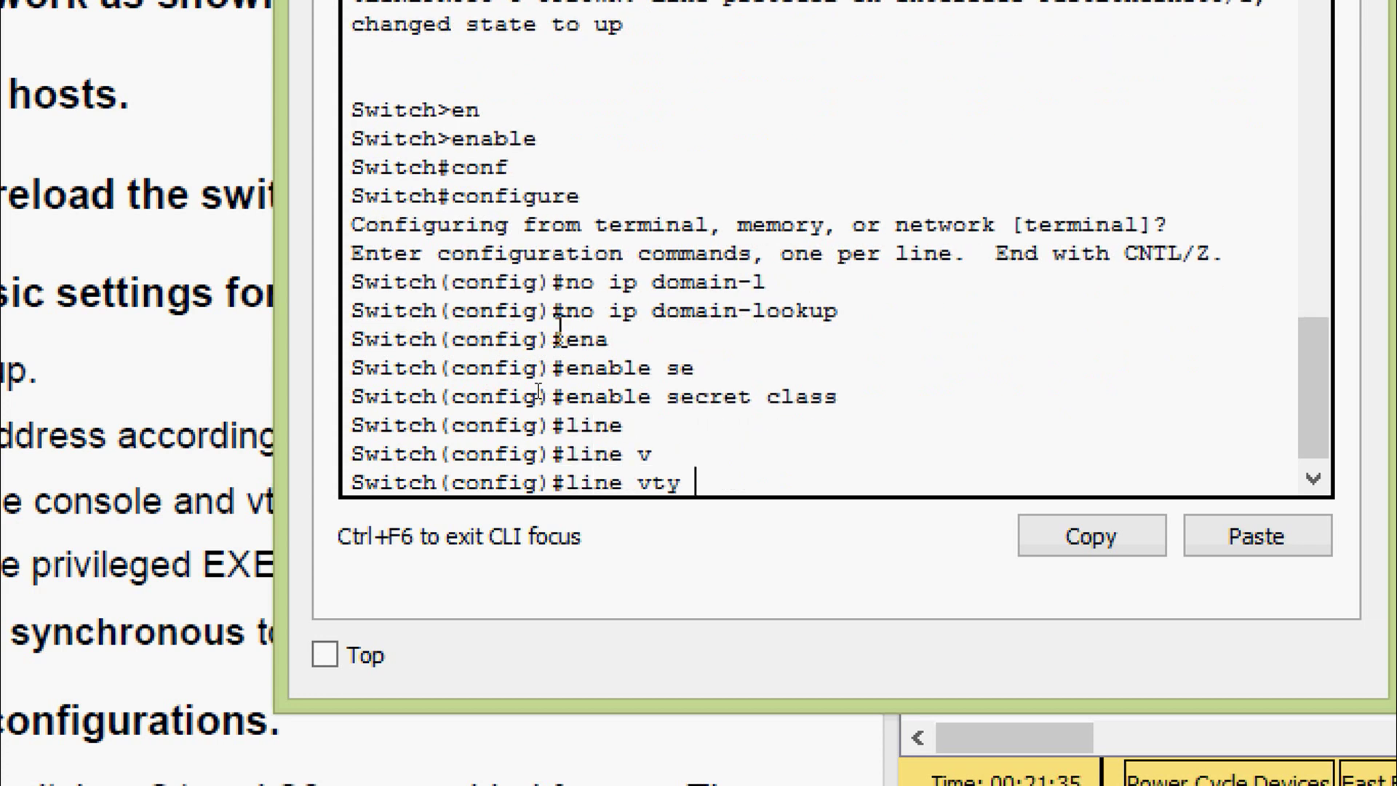
type("0 15")
key("Return")
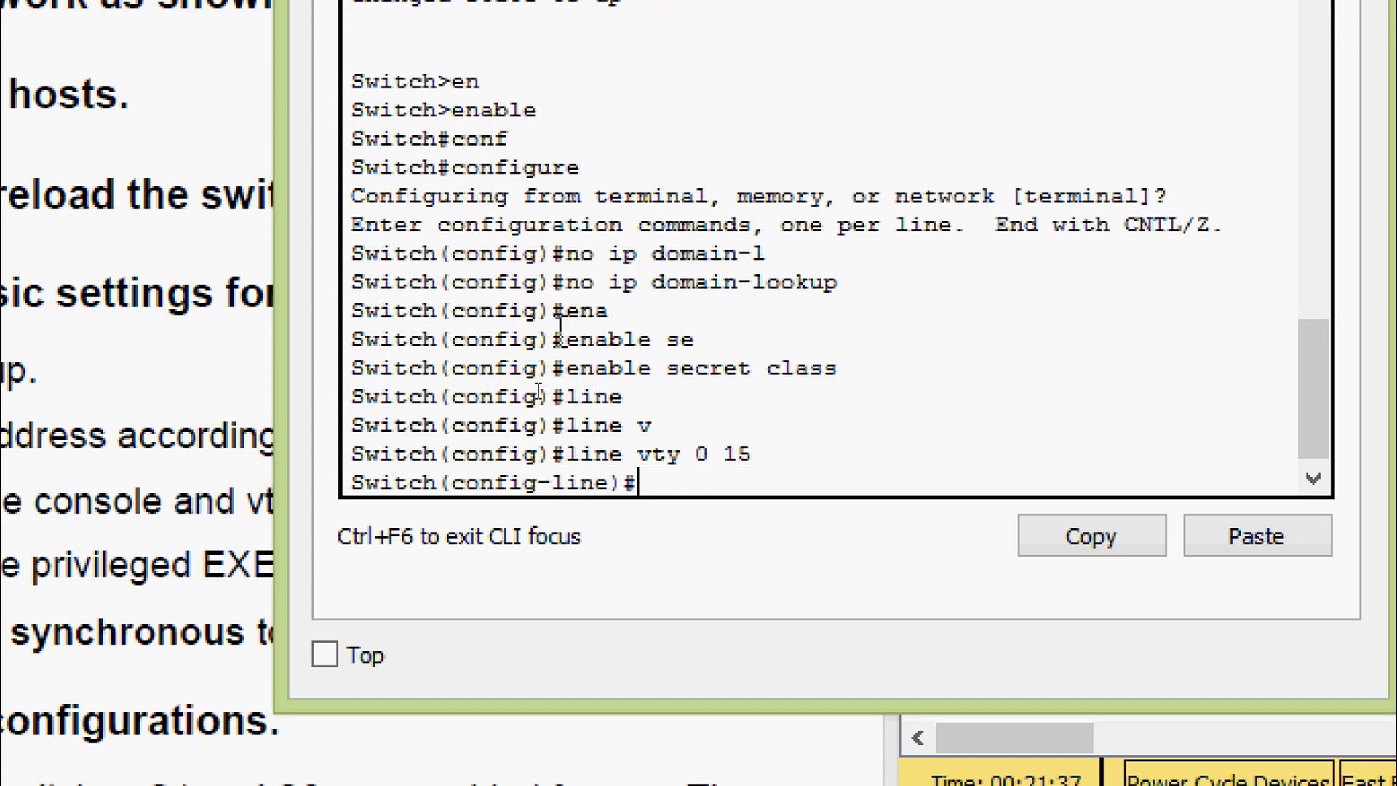
type("pas")
key("Tab")
type("cisco")
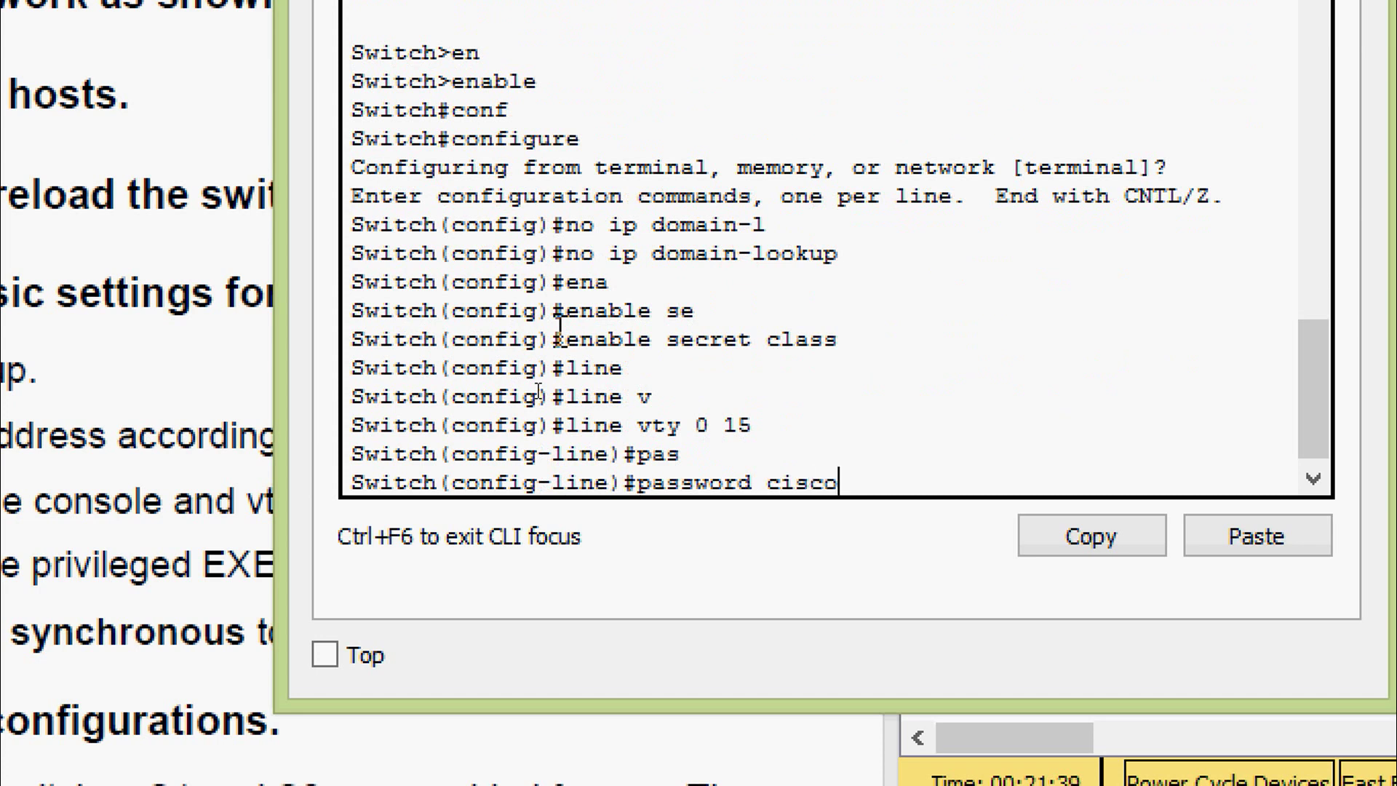
key("Return")
type("login")
key("Return")
type("exit")
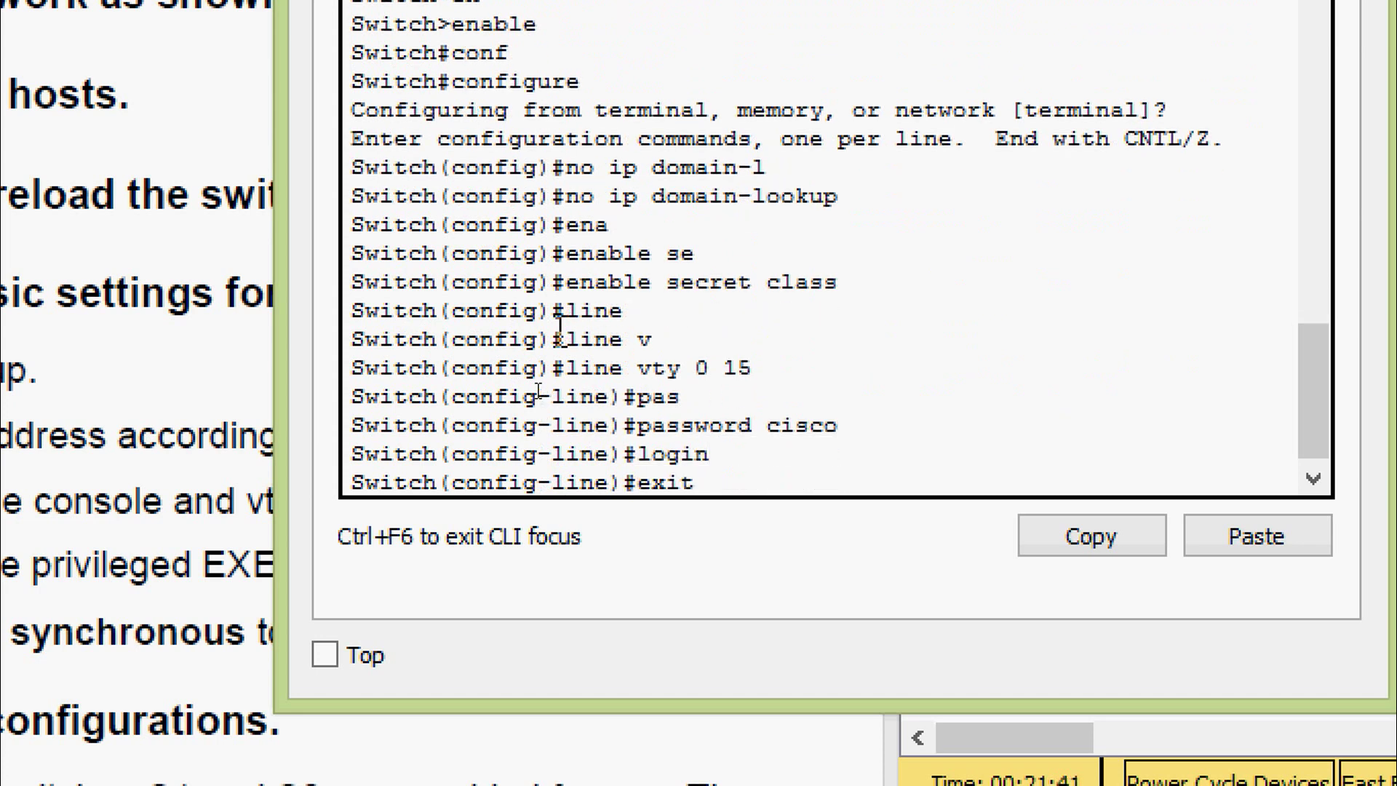
key("Return")
type("line")
key("Tab")
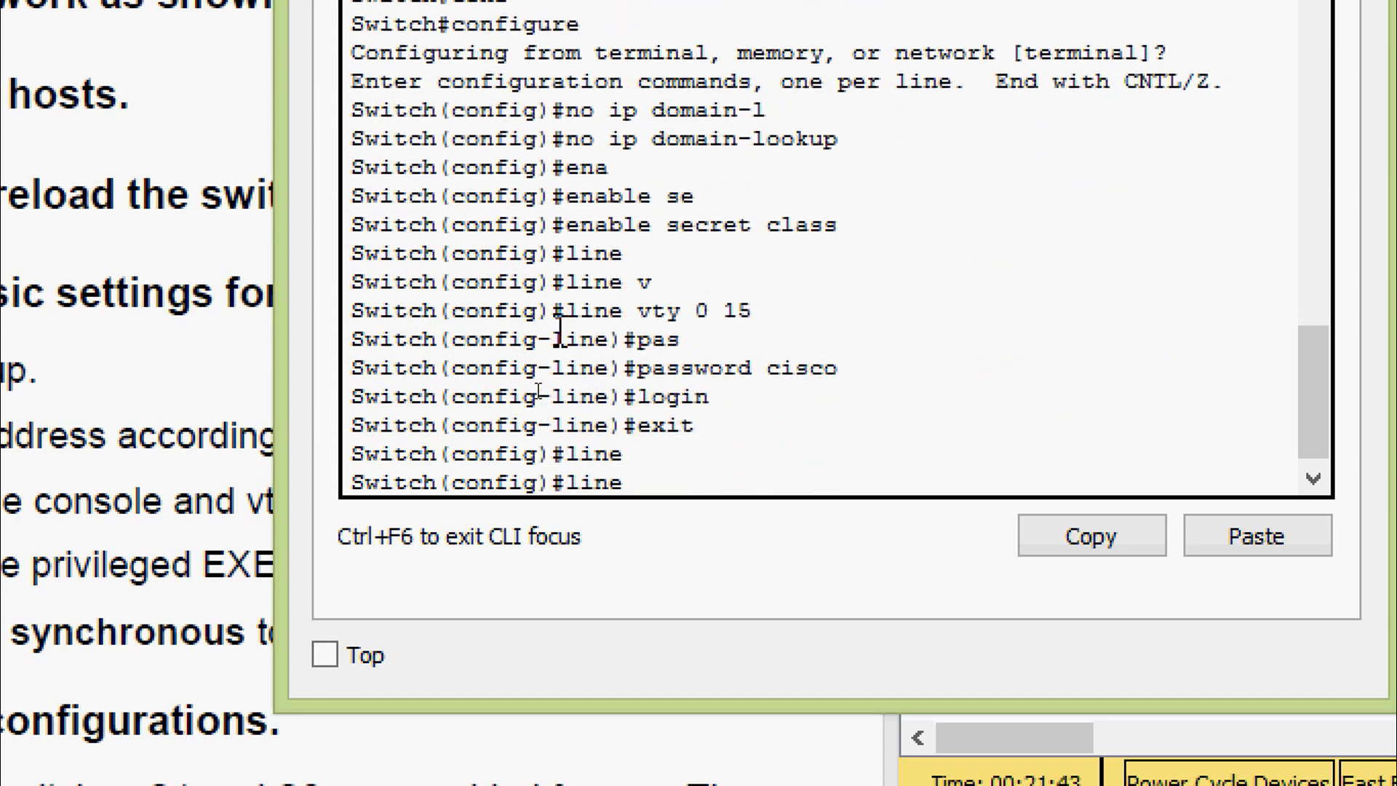
type("con")
key("Tab")
type("0")
key("Return")
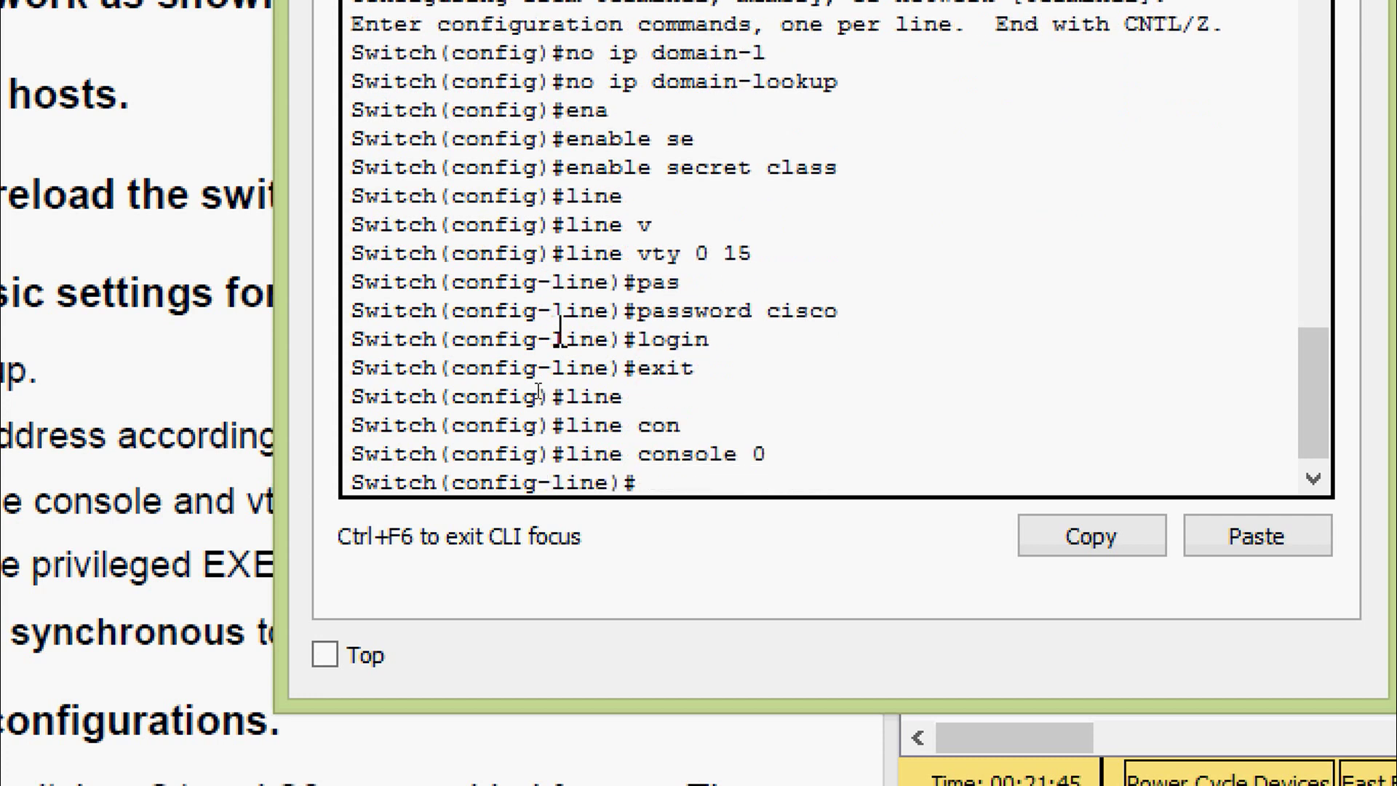
type("pas")
key("Tab")
type("cisco")
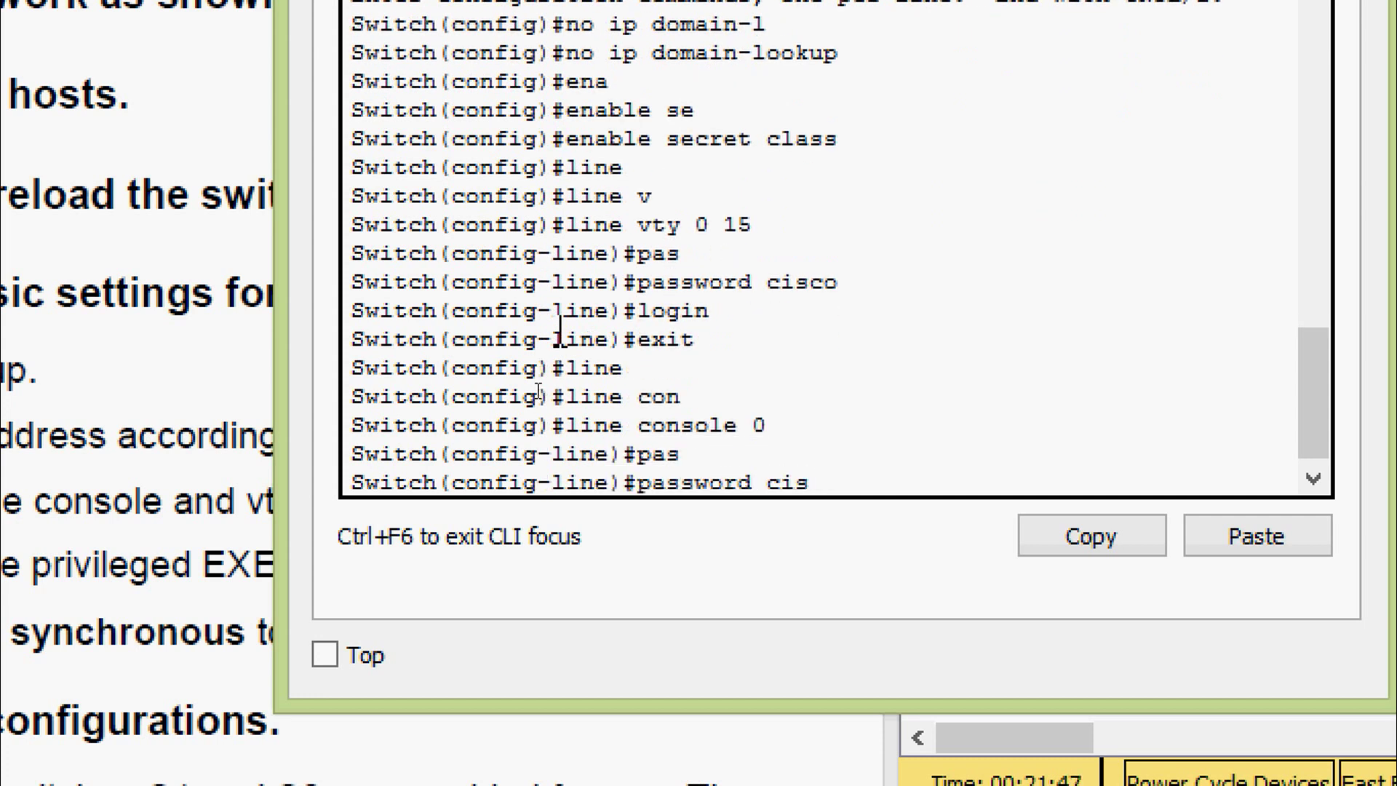
key("Return")
type("loggin")
key("Return")
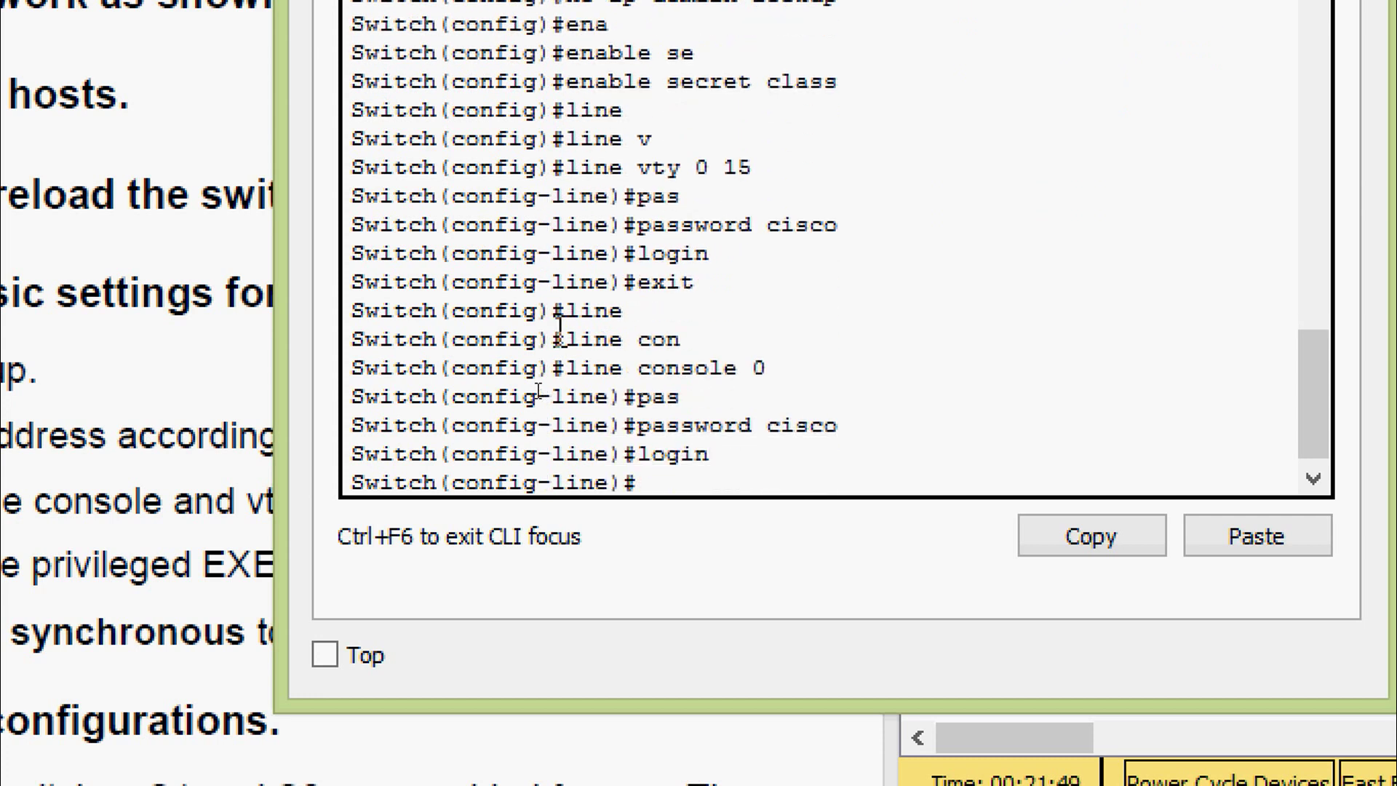
type("logg")
key("Tab")
key("Tab")
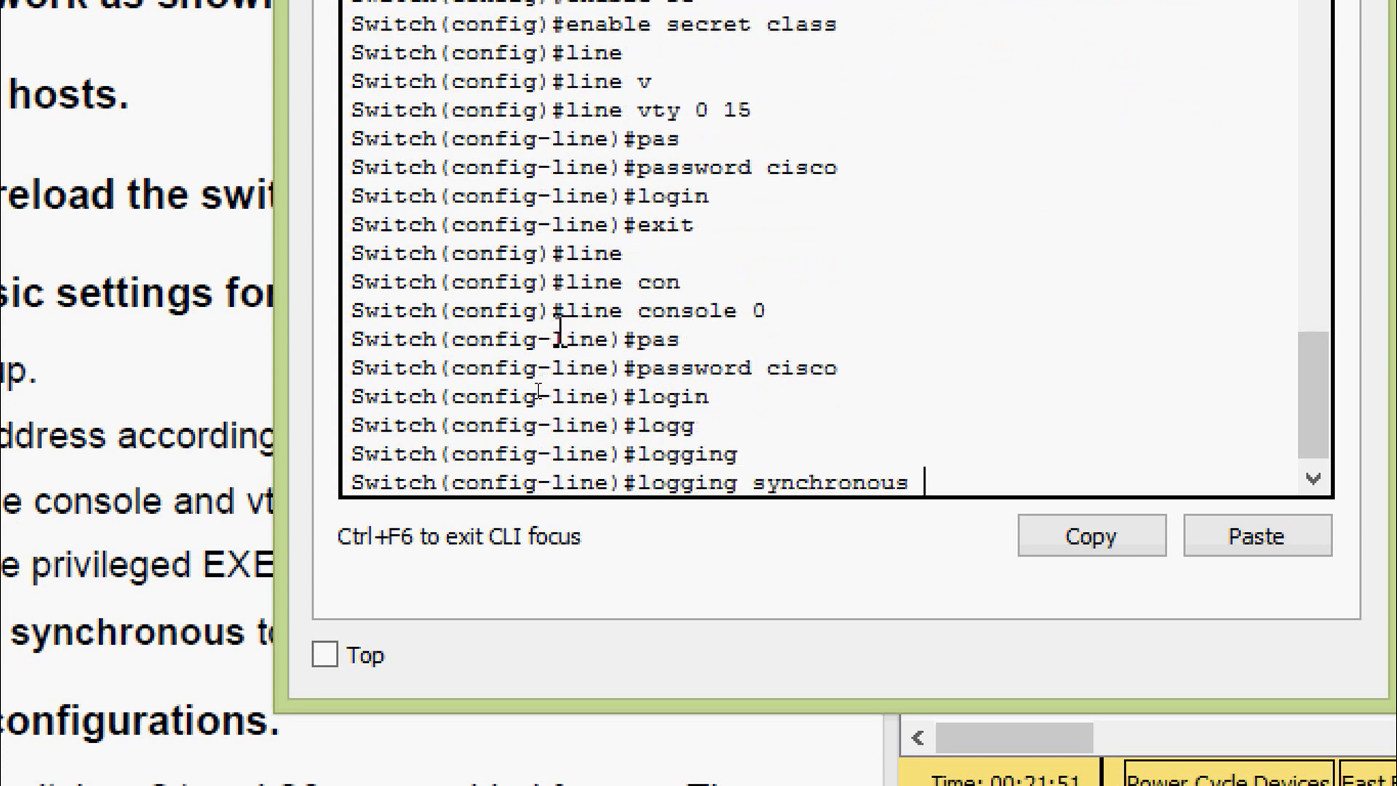
key("Return")
key("Return")
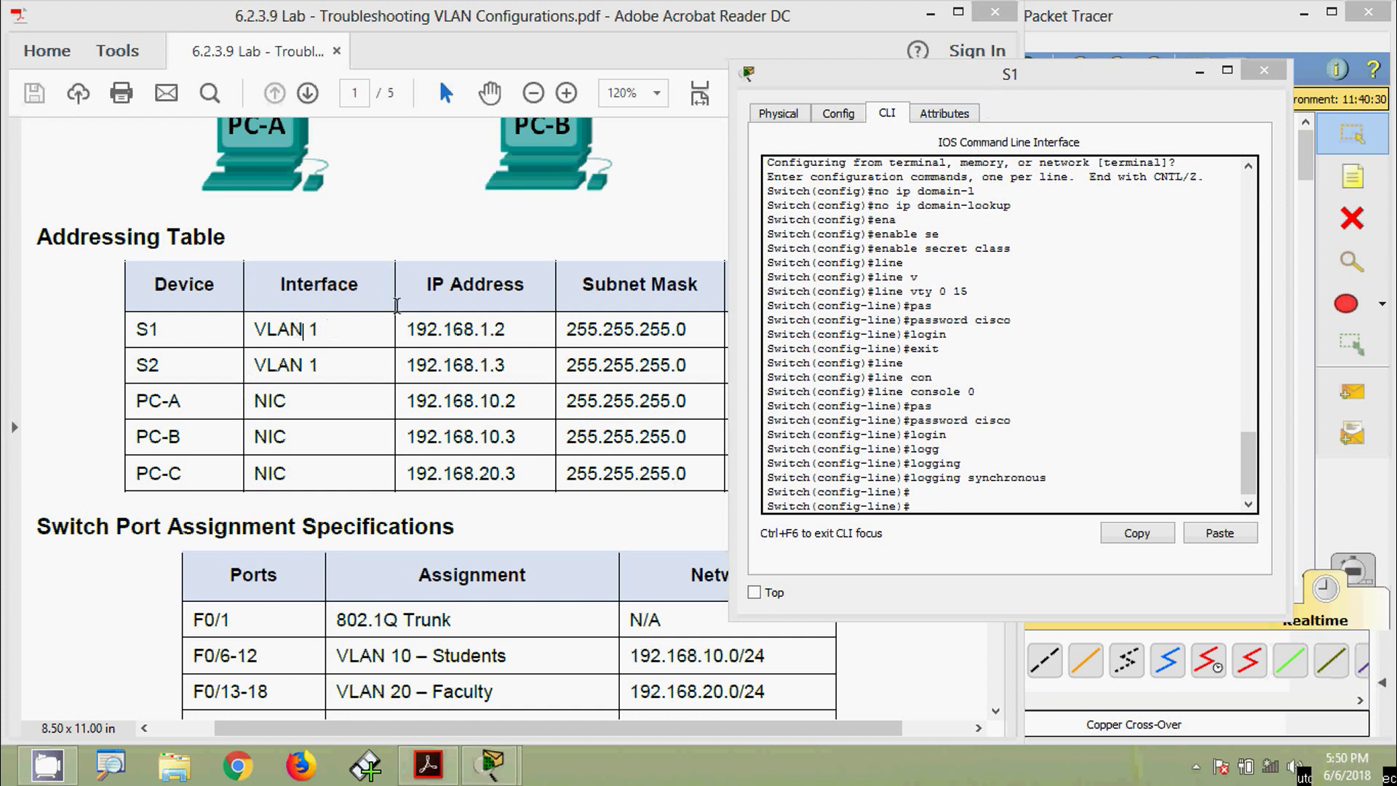
Copy S1's address 192.168.1.2 from the PDF and enter interface VLAN 1 configuration.
left_click_drag(408, 329, 506, 330)
key("super+c")
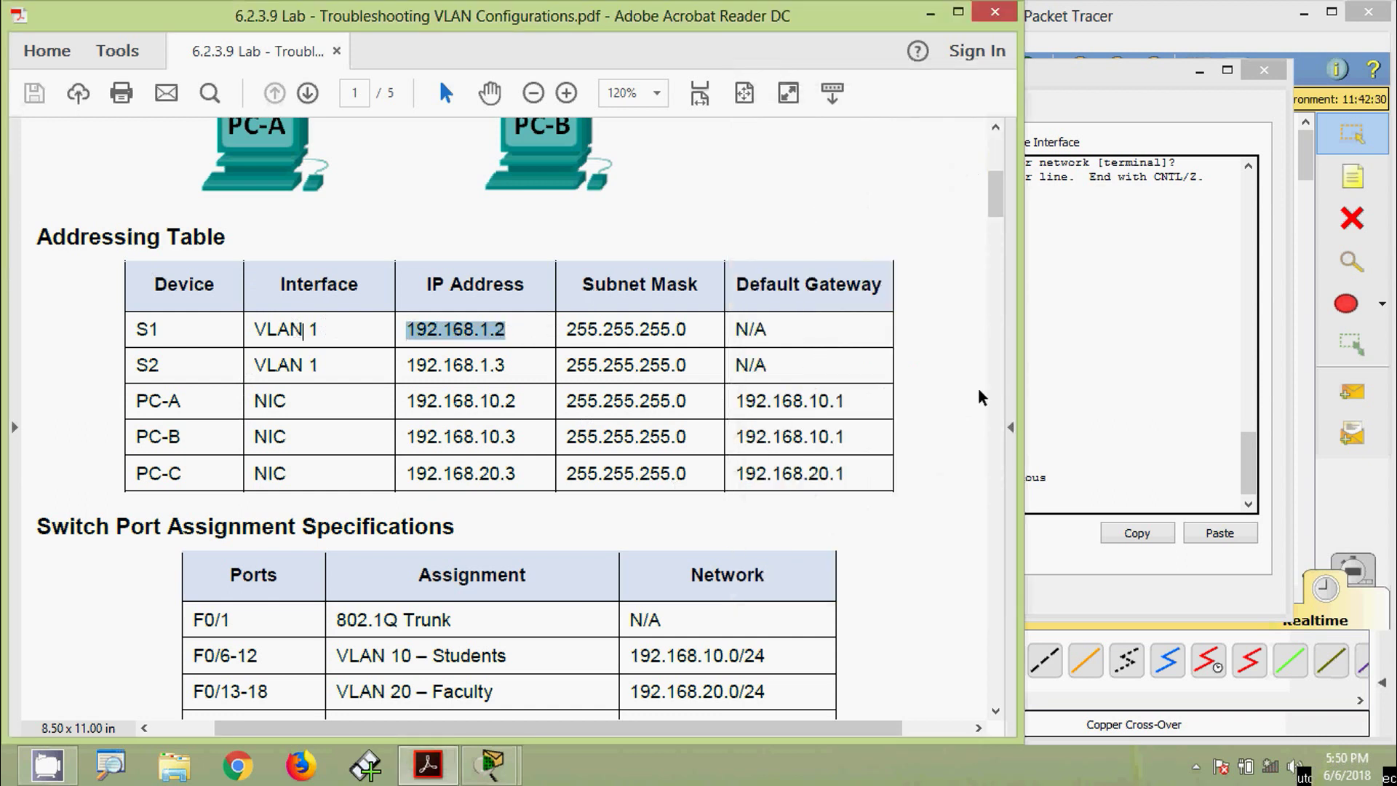
left_click(1080, 384)
left_click(955, 502)
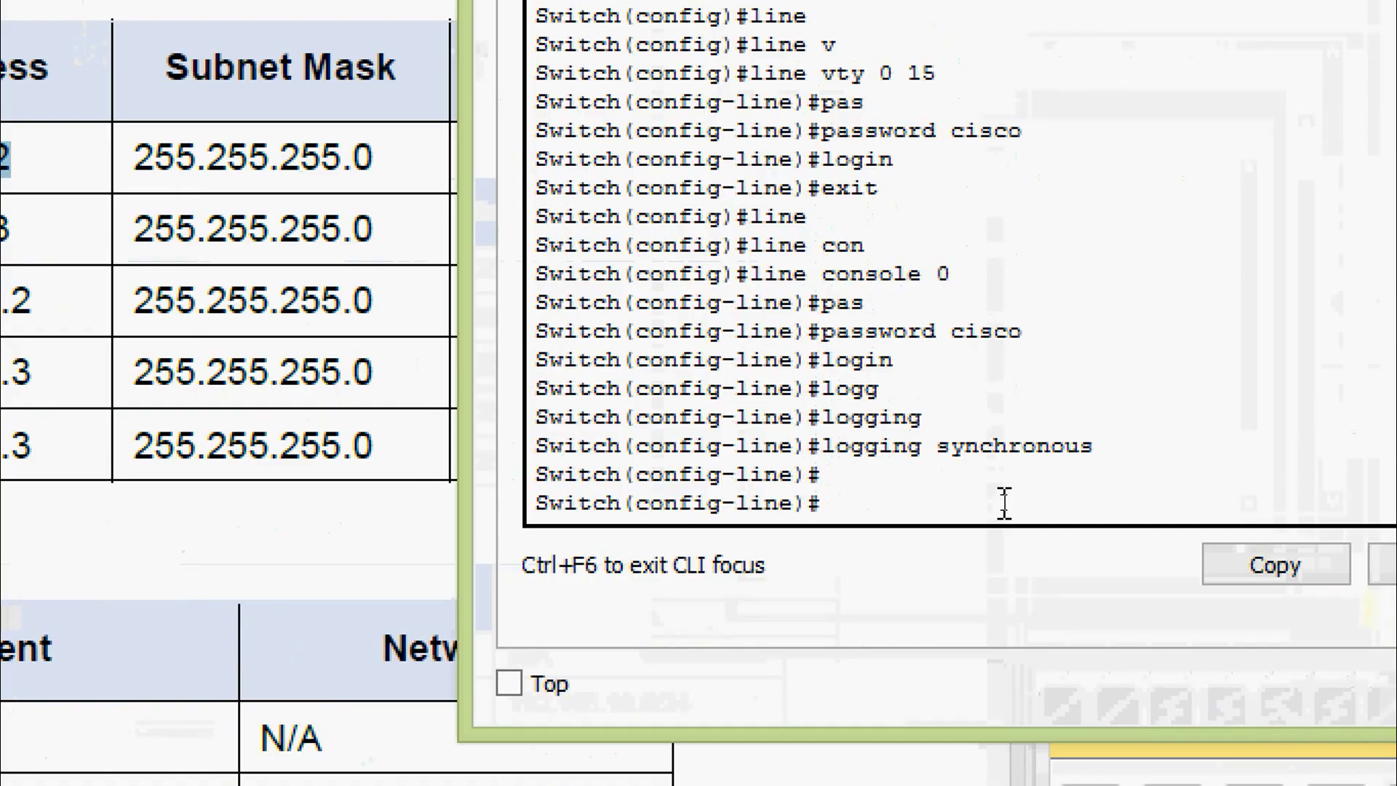
type("exit")
key("Return")
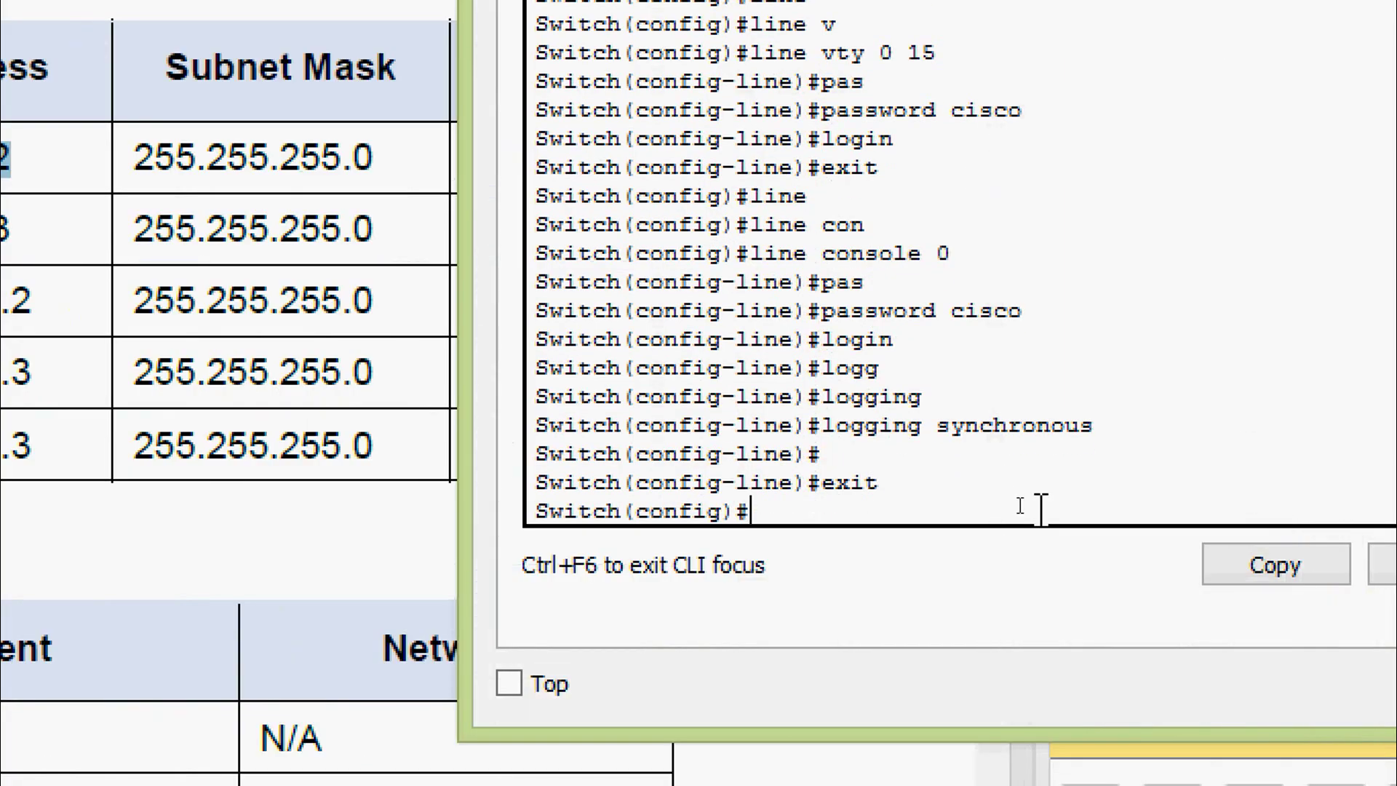
type("inter")
key("Tab")
type("v")
key("Tab")
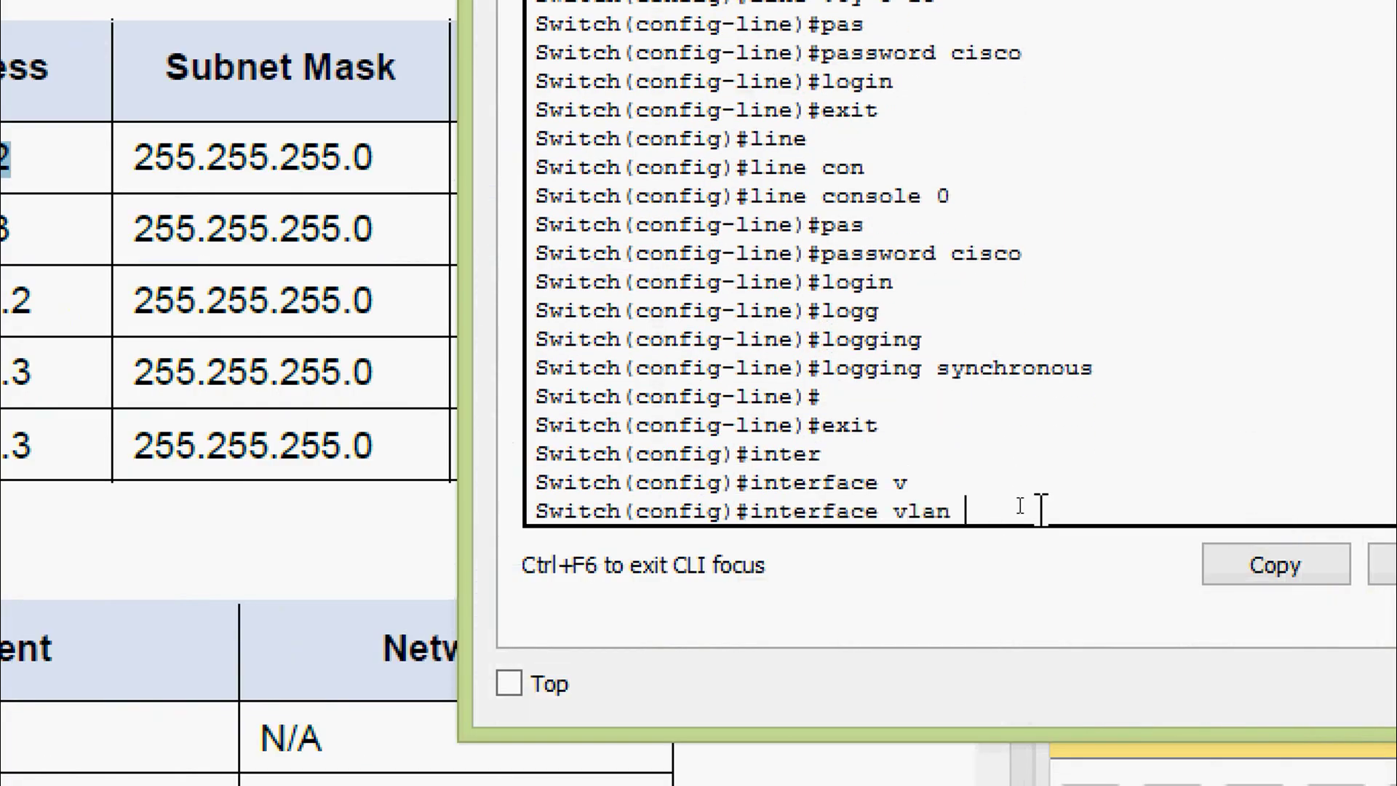
type("1")
key("Return")
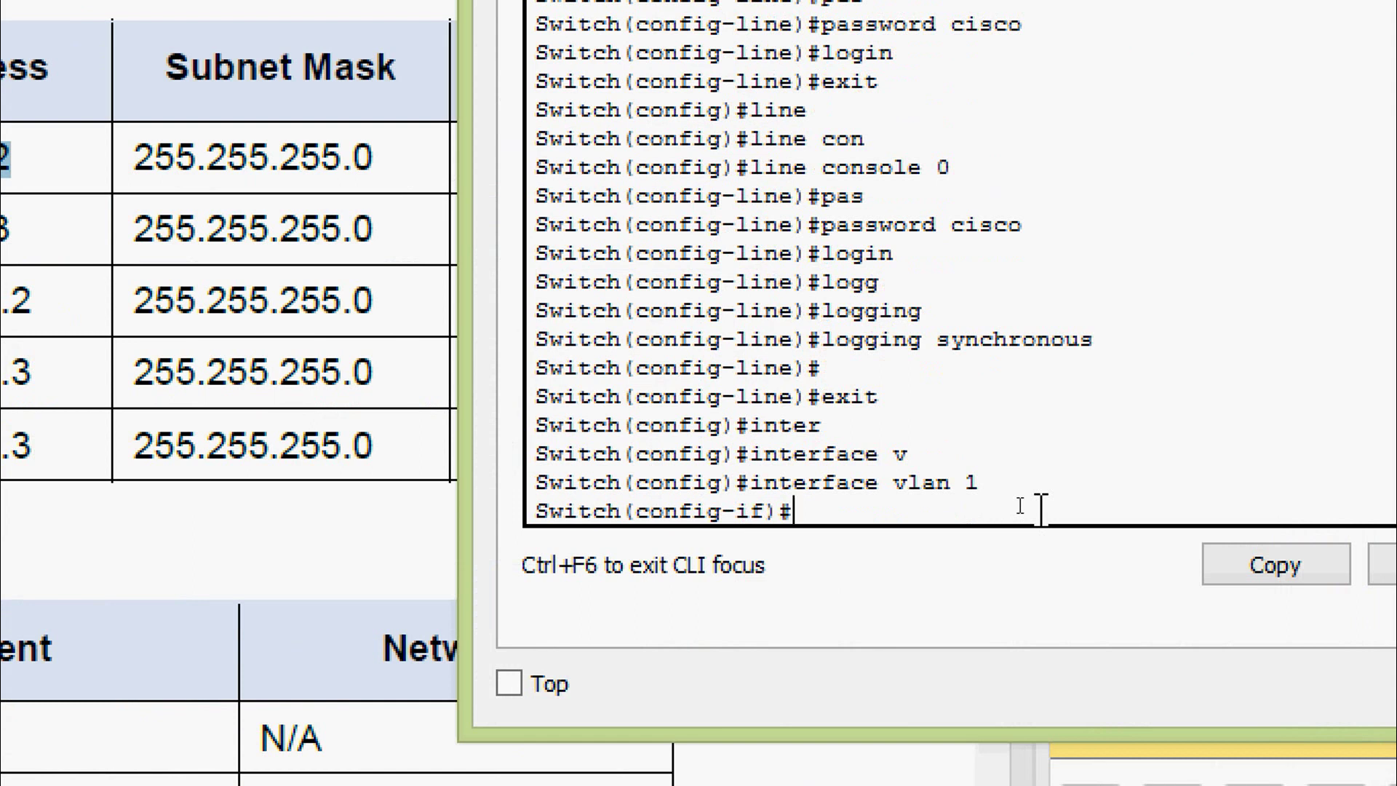
Assign 192.168.1.2 255.255.255.0 to VLAN 1, bring it up, and return to privileged EXEC.
type("ip ad")
key("Tab")
right_click(1040, 513)
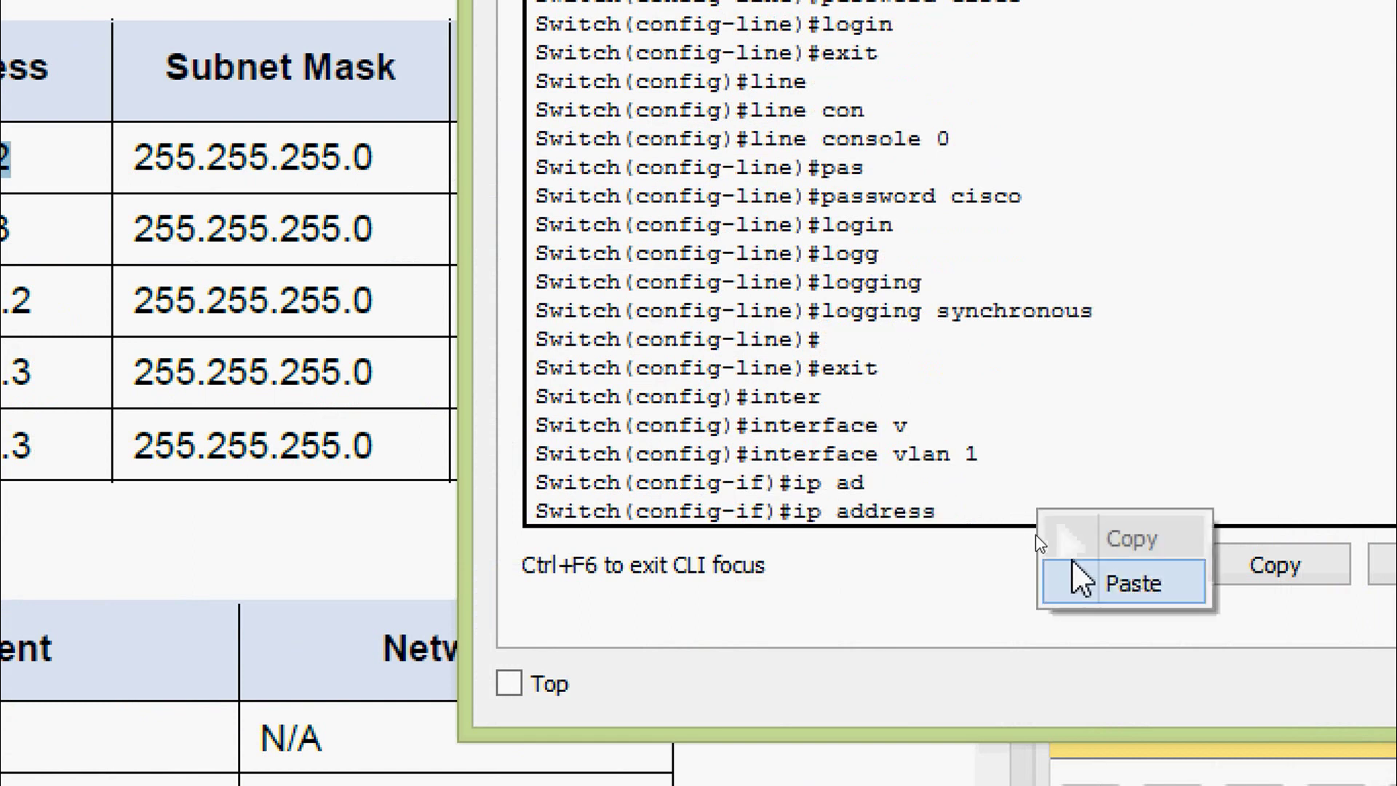
left_click(1075, 572)
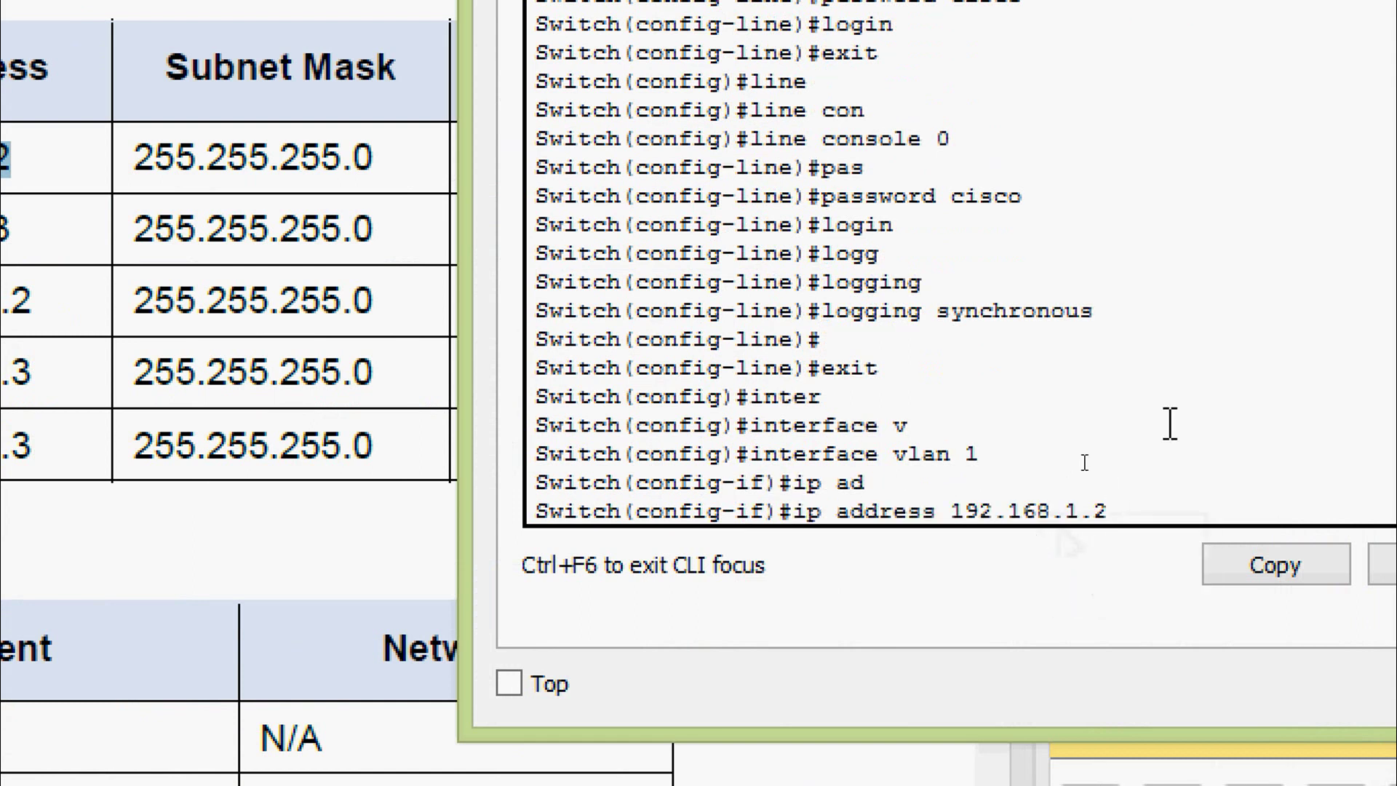
type("255.255.255.0")
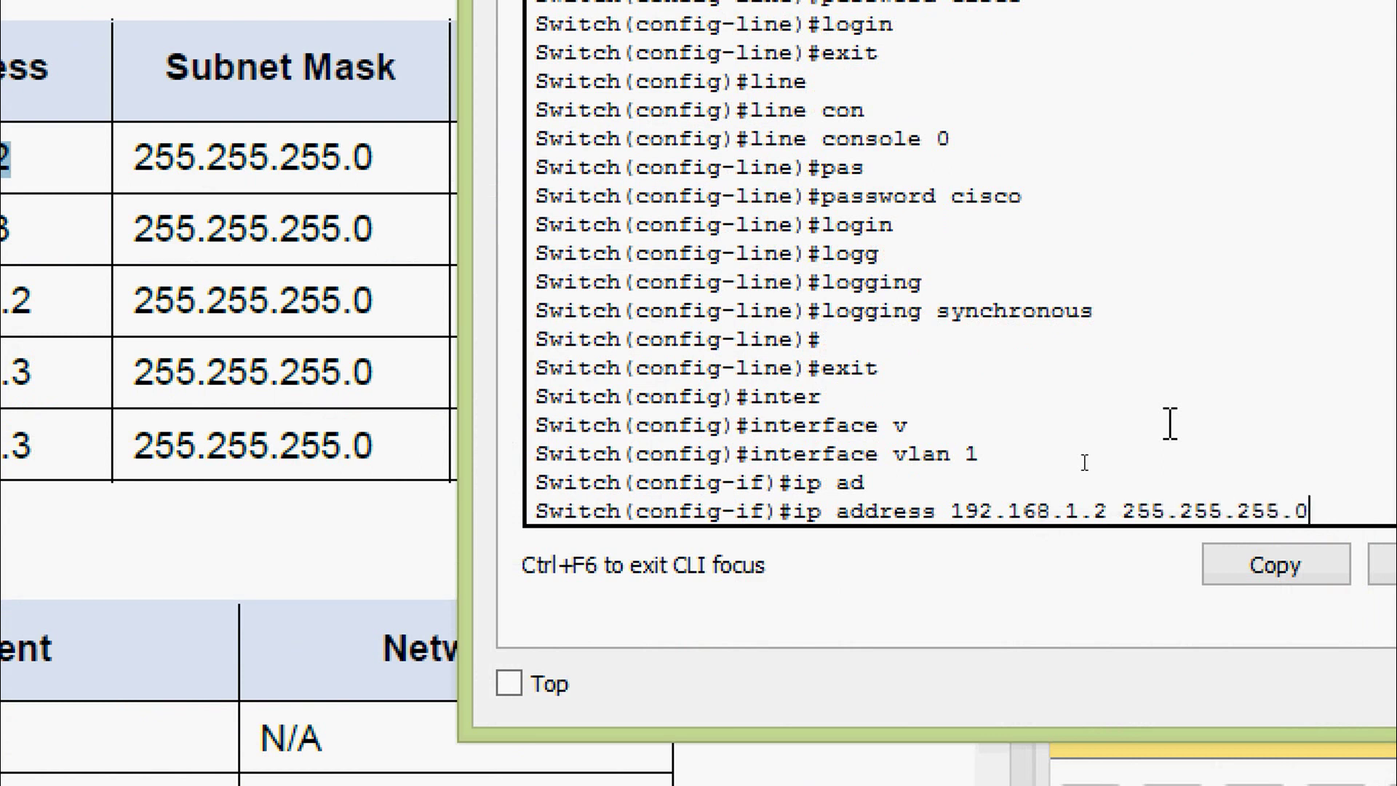
key("Return")
type("no shu")
key("Tab")
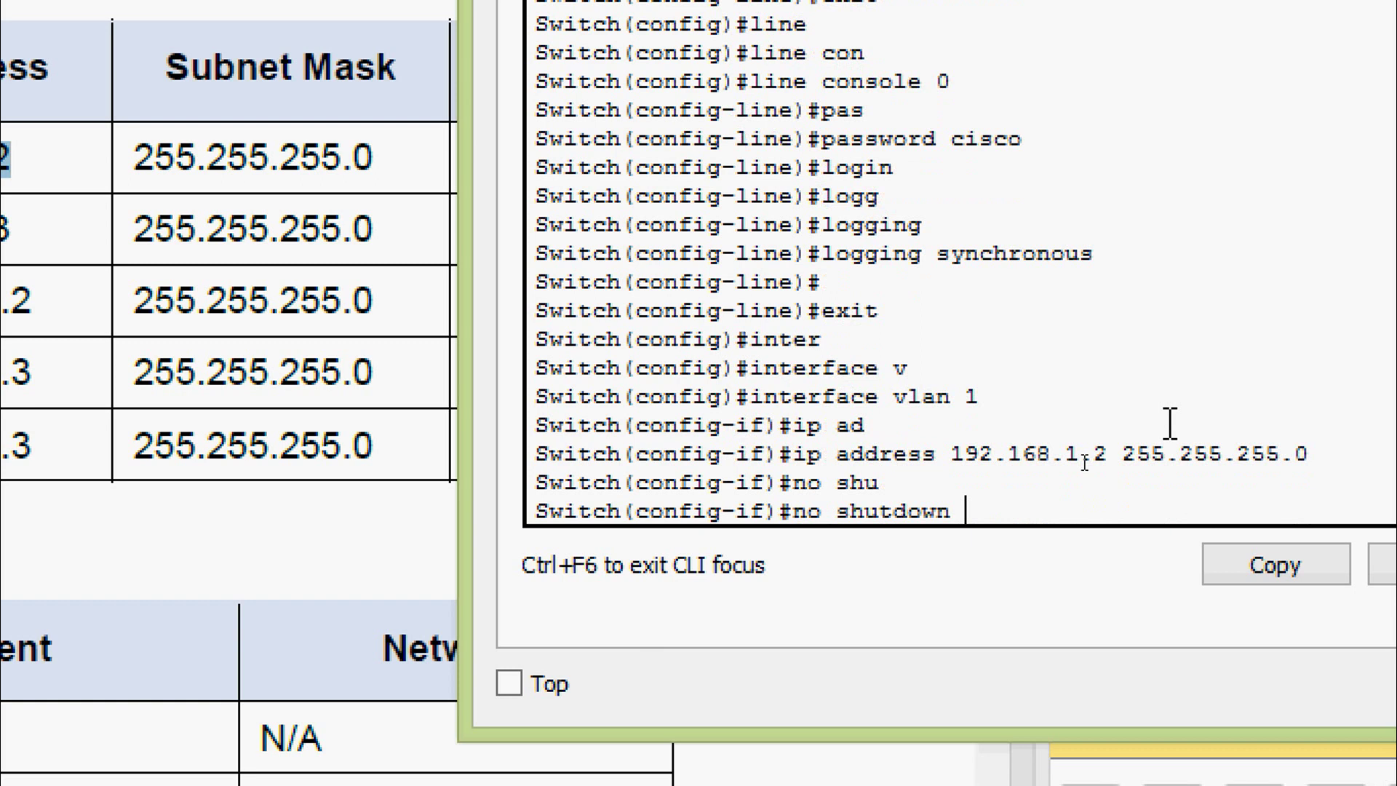
key("Return")
key("Return")
key("ctrl+z")
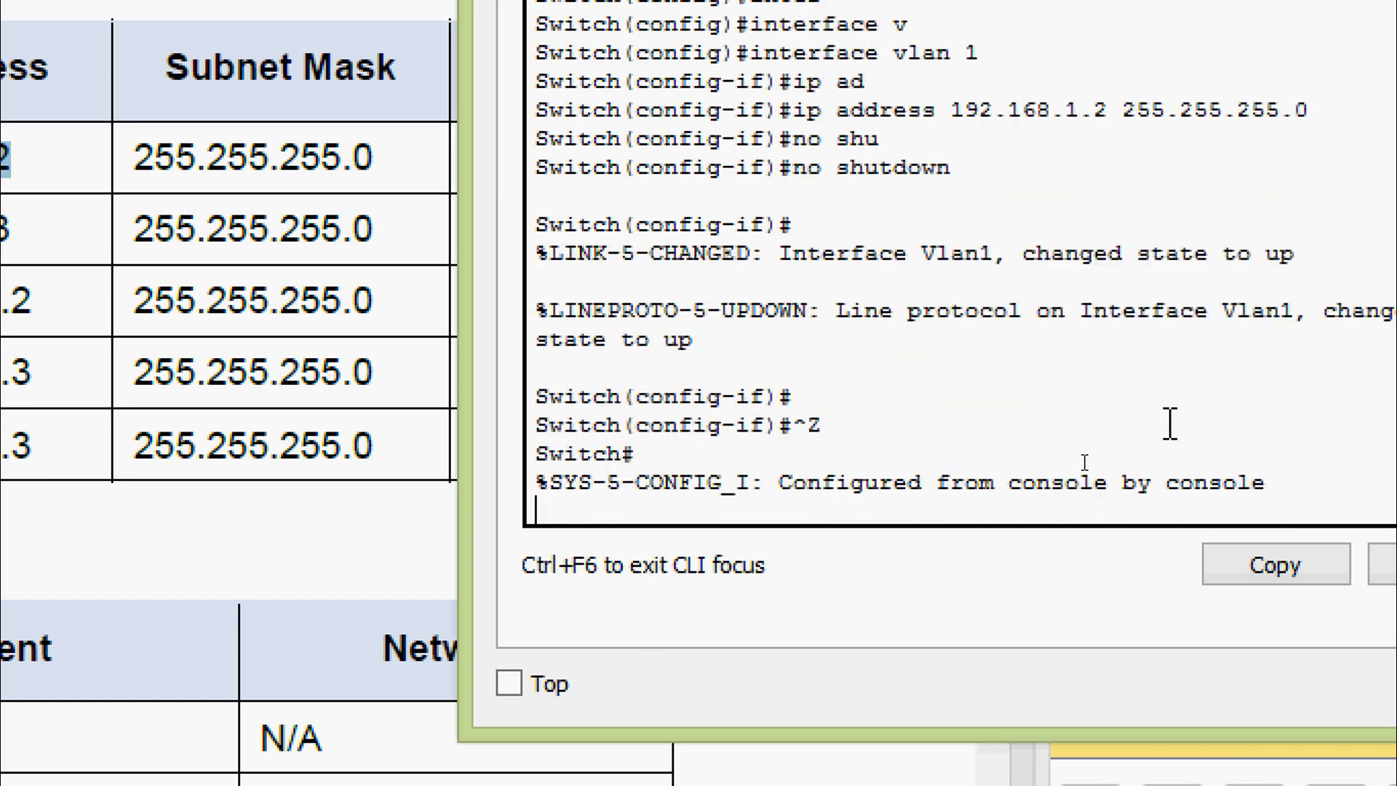
key("Return")
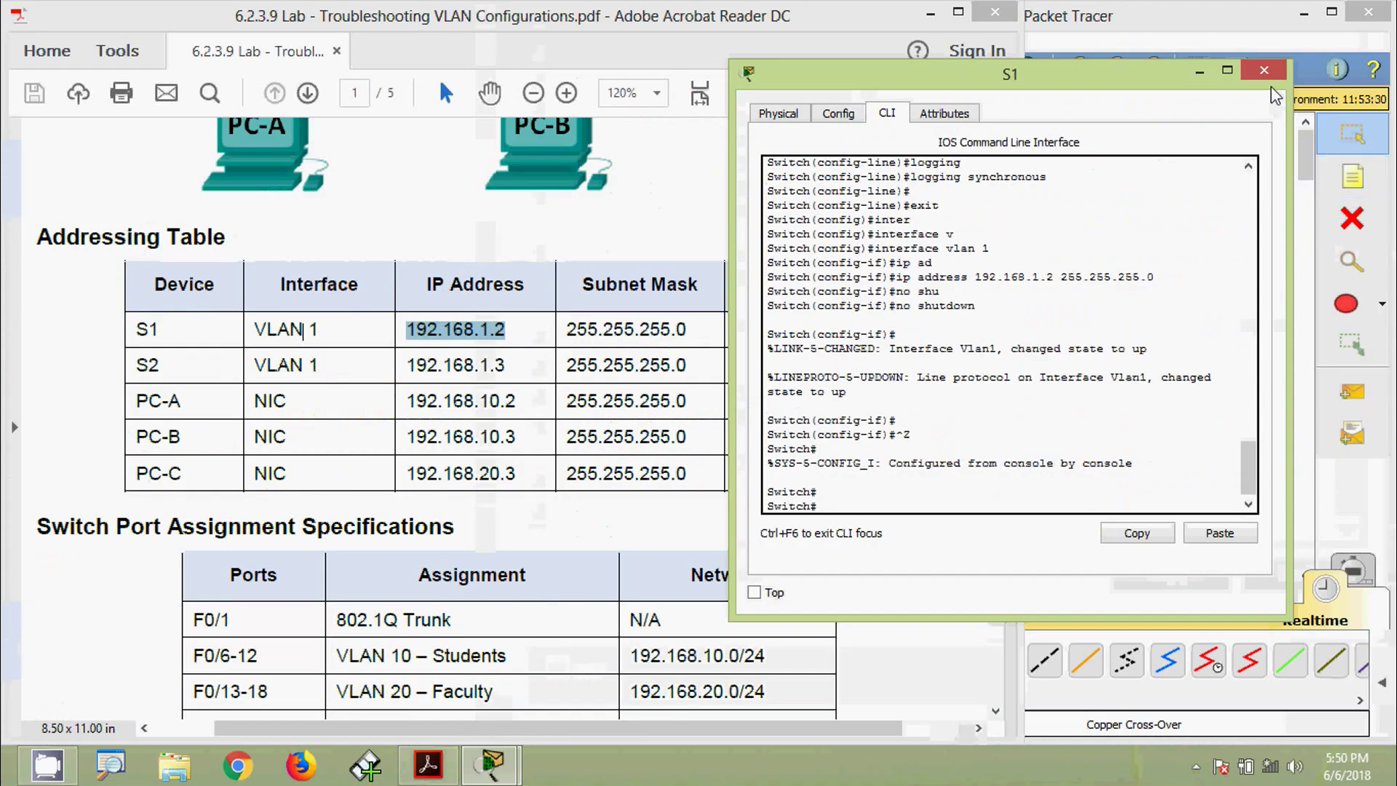
Close S1's window, then open switch S2 from the topology in its CLI view.
left_click(1264, 70)
left_click(505, 365)
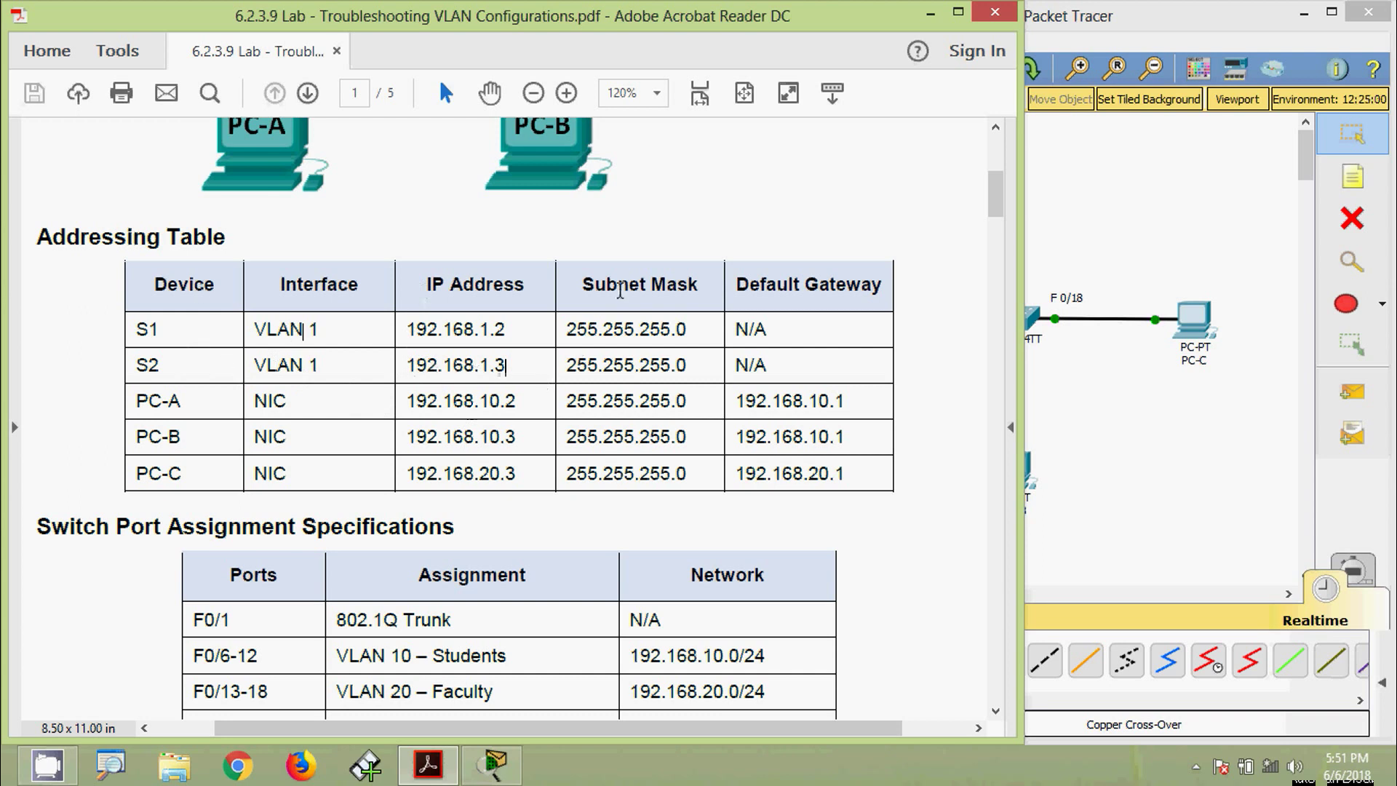
left_click(1179, 468)
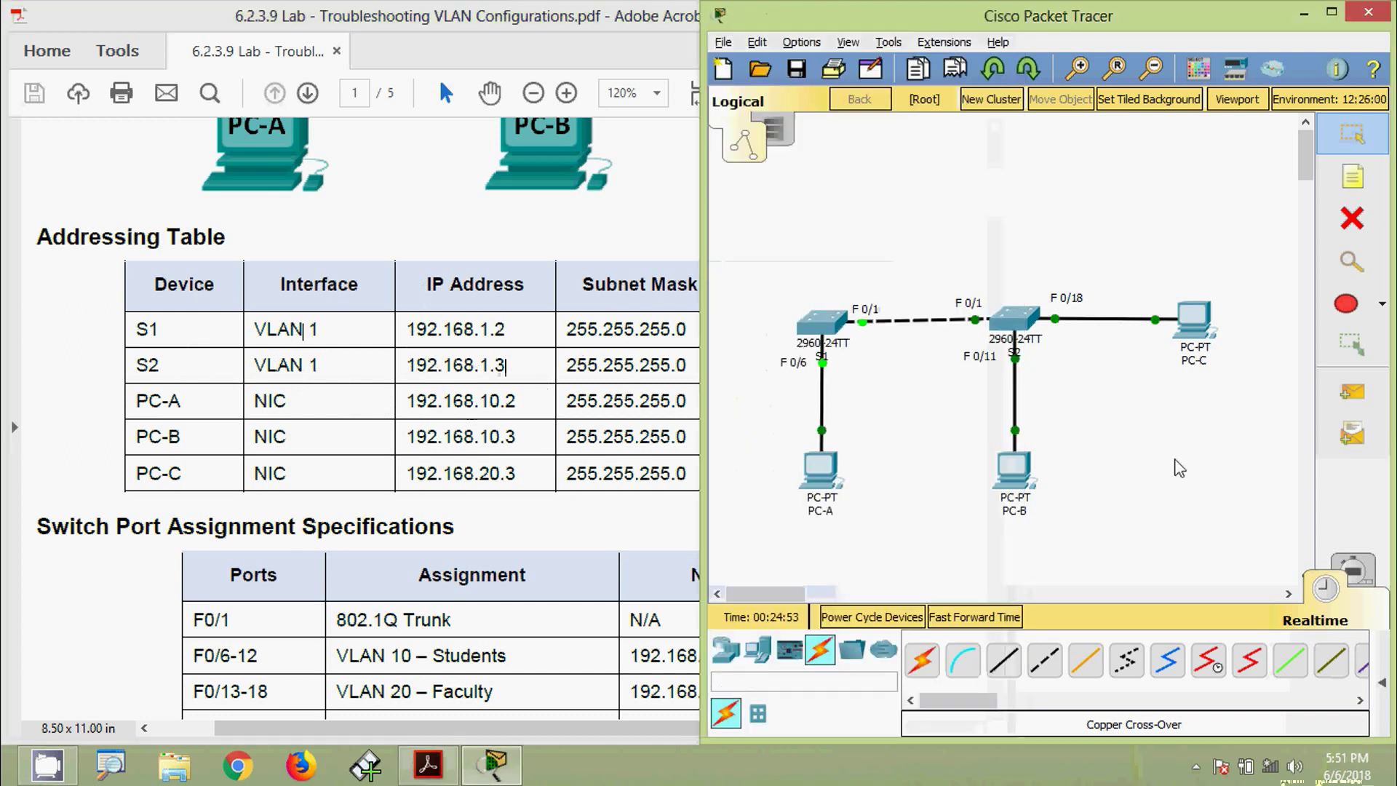
left_click(1012, 331)
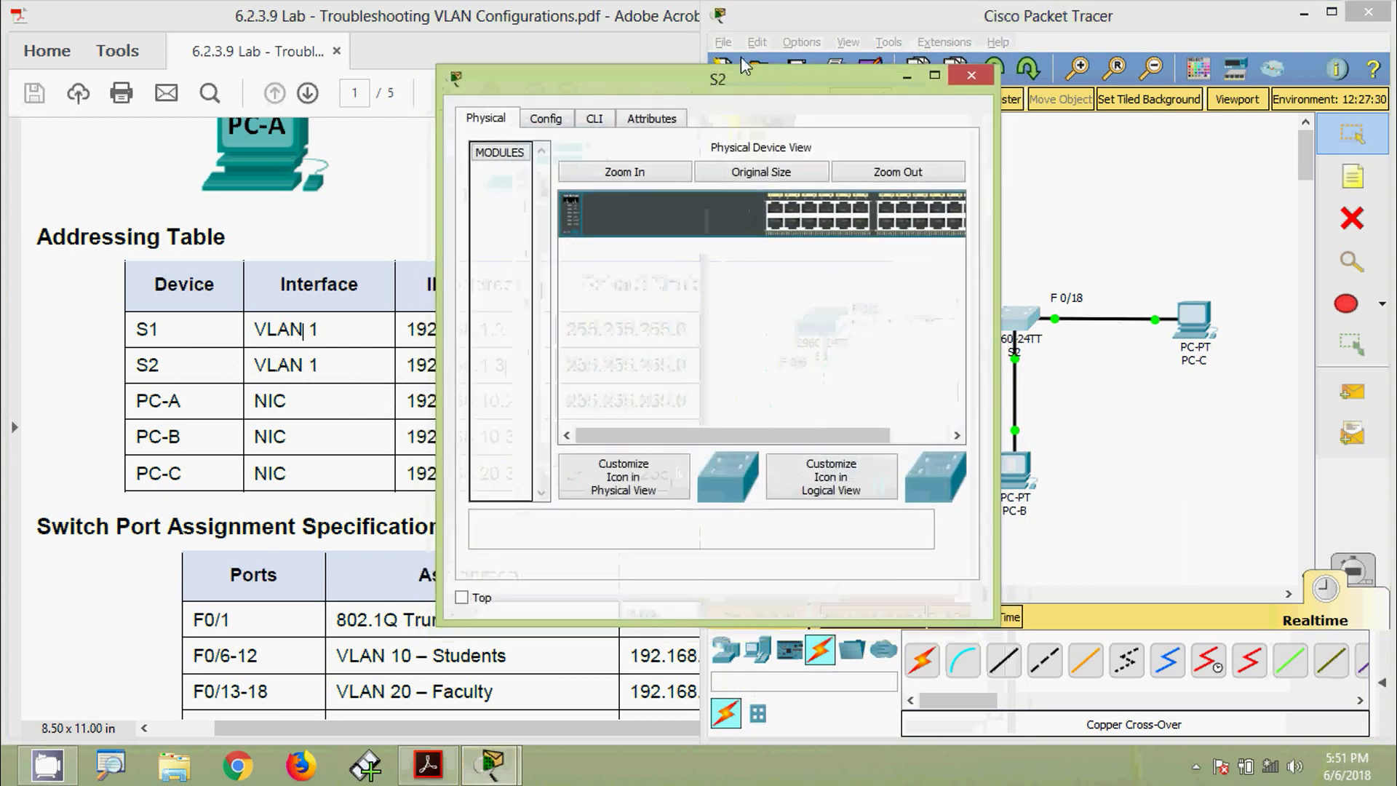
left_click(626, 86)
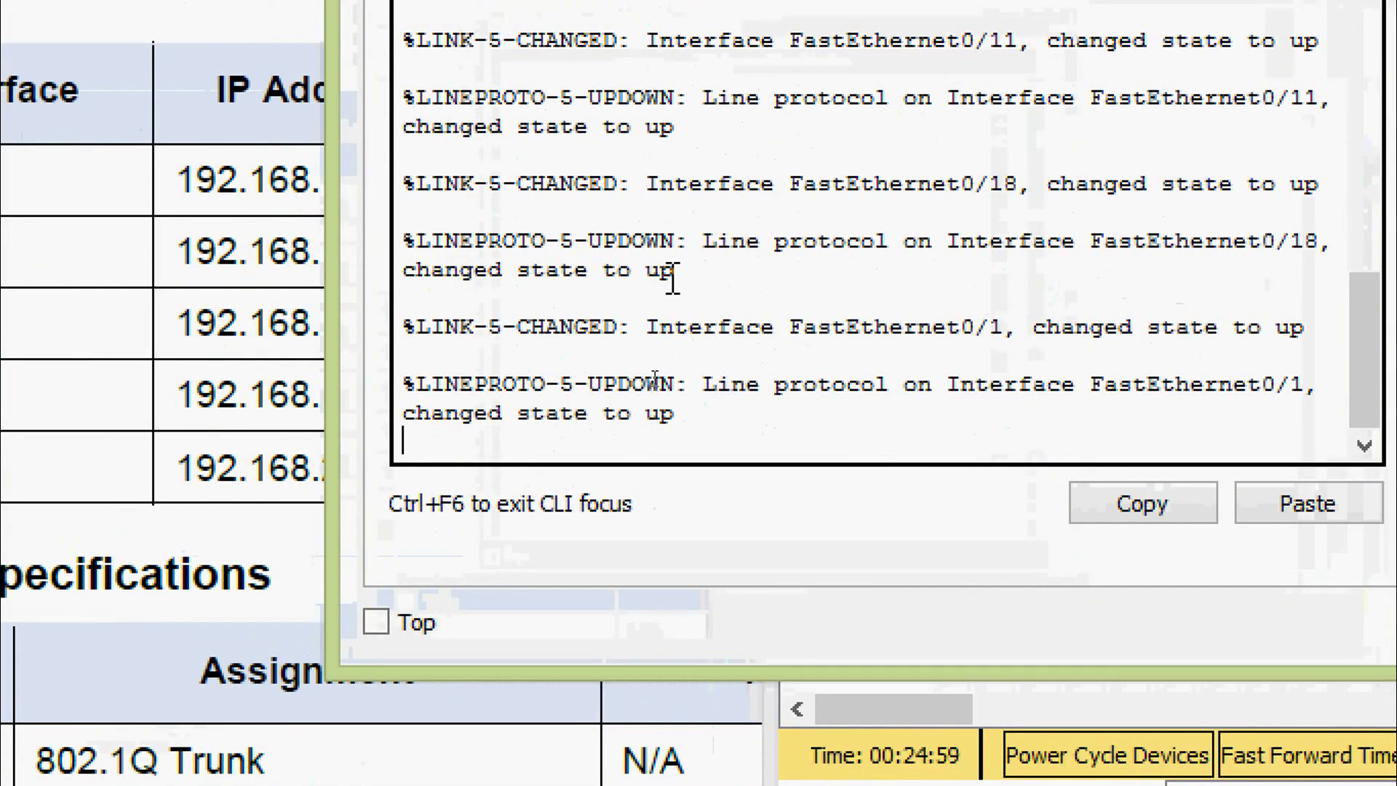
Enter global configuration on S2 and disable DNS lookup with no ip domain-lookup.
key("Return")
type("ena")
key("Tab")
key("Return")
type("conf")
key("Tab")
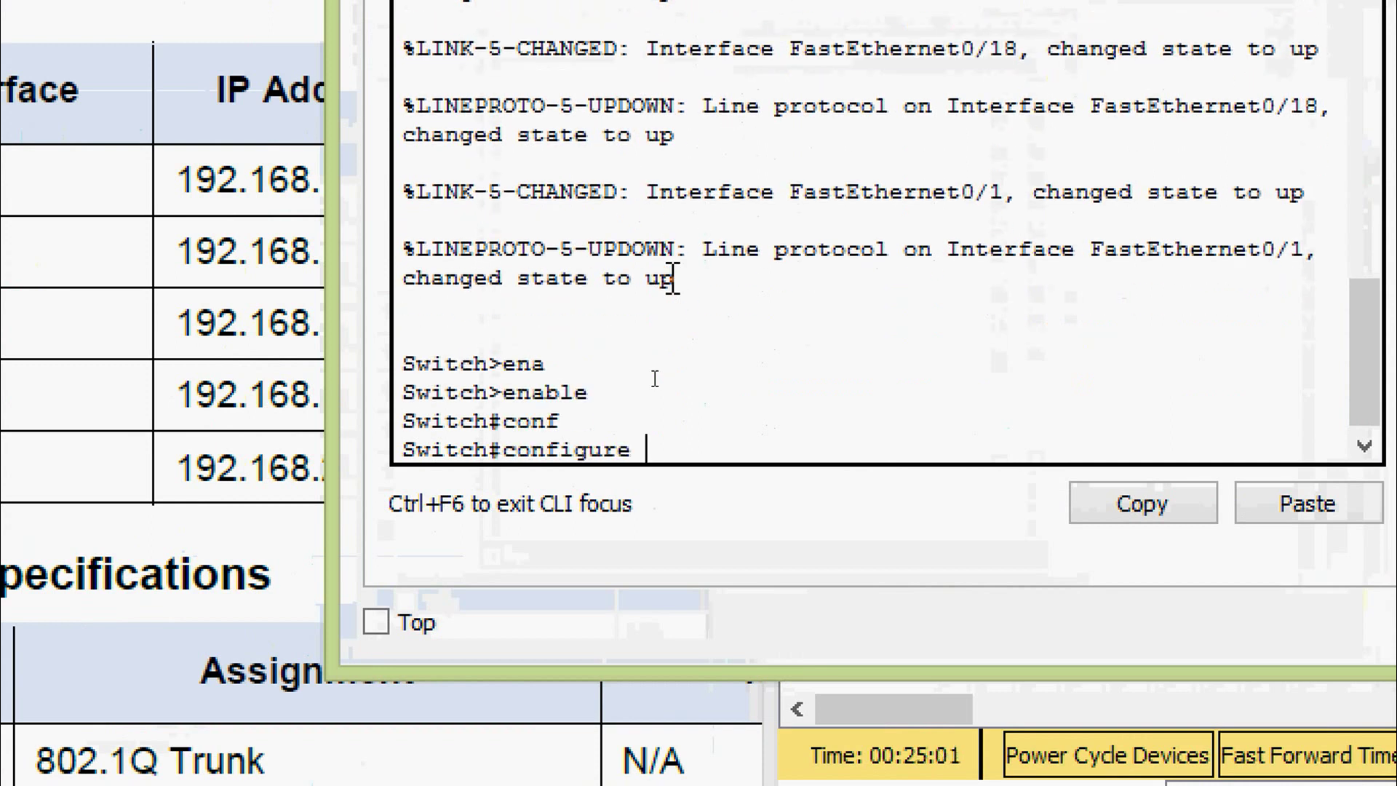
type("t")
key("Tab")
key("Return")
key("Return")
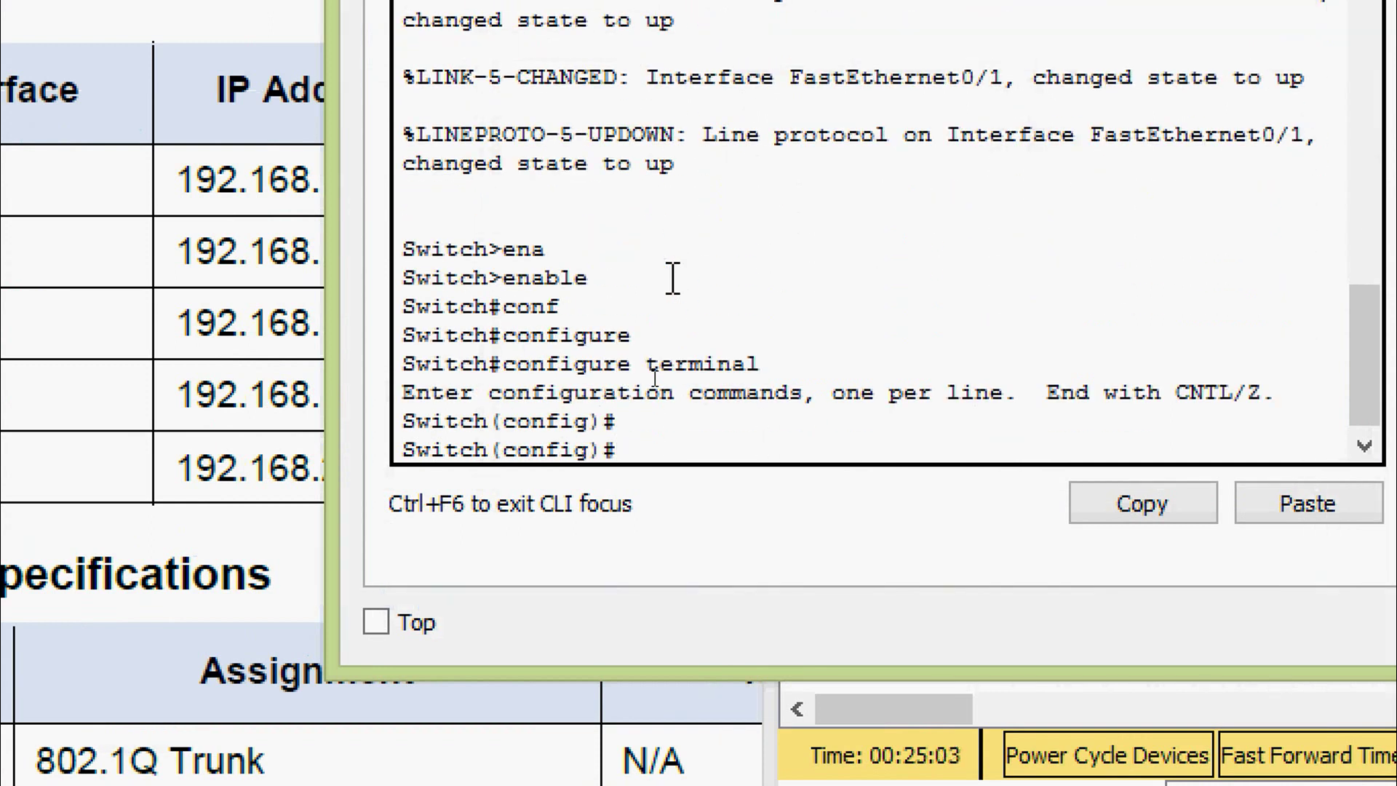
type("no ip domain")
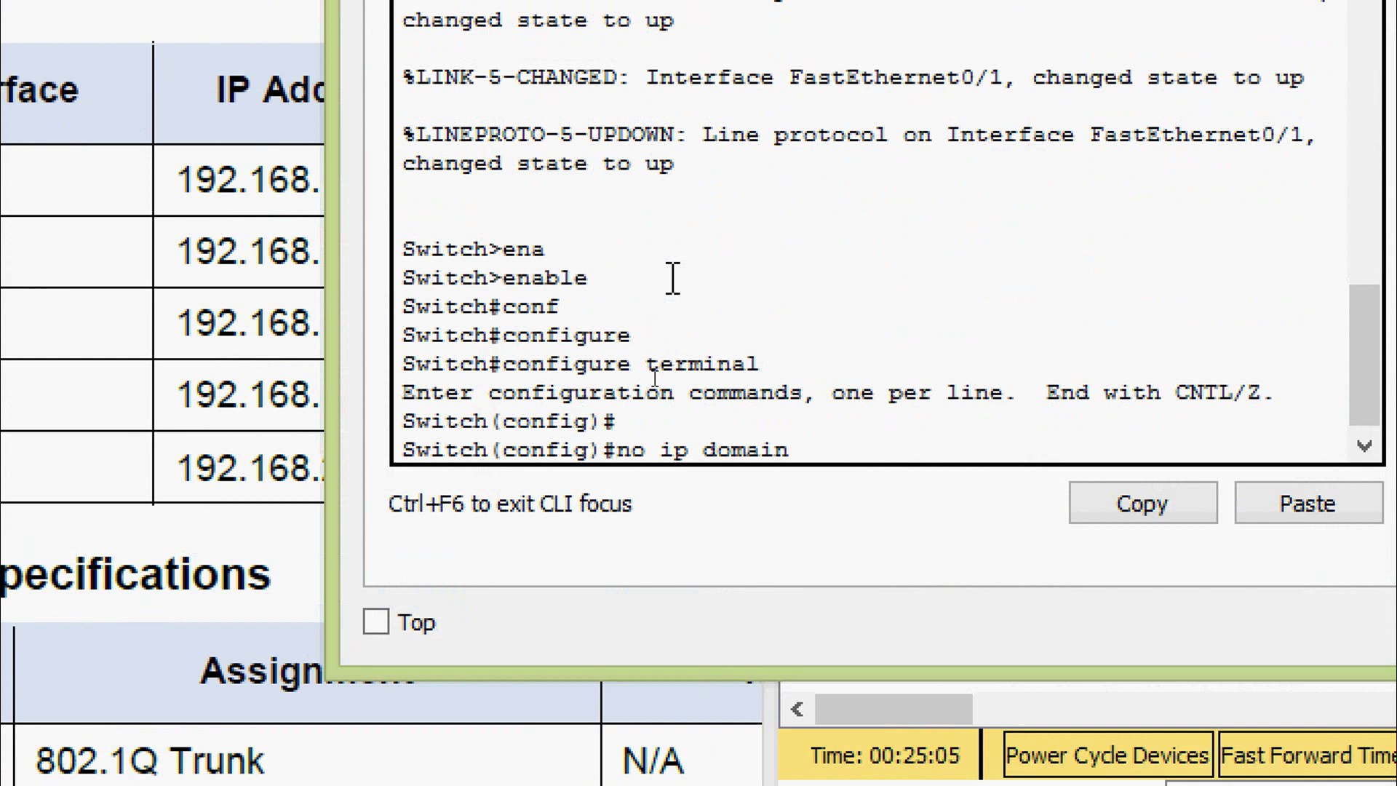
type("-l")
key("Tab")
key("Return")
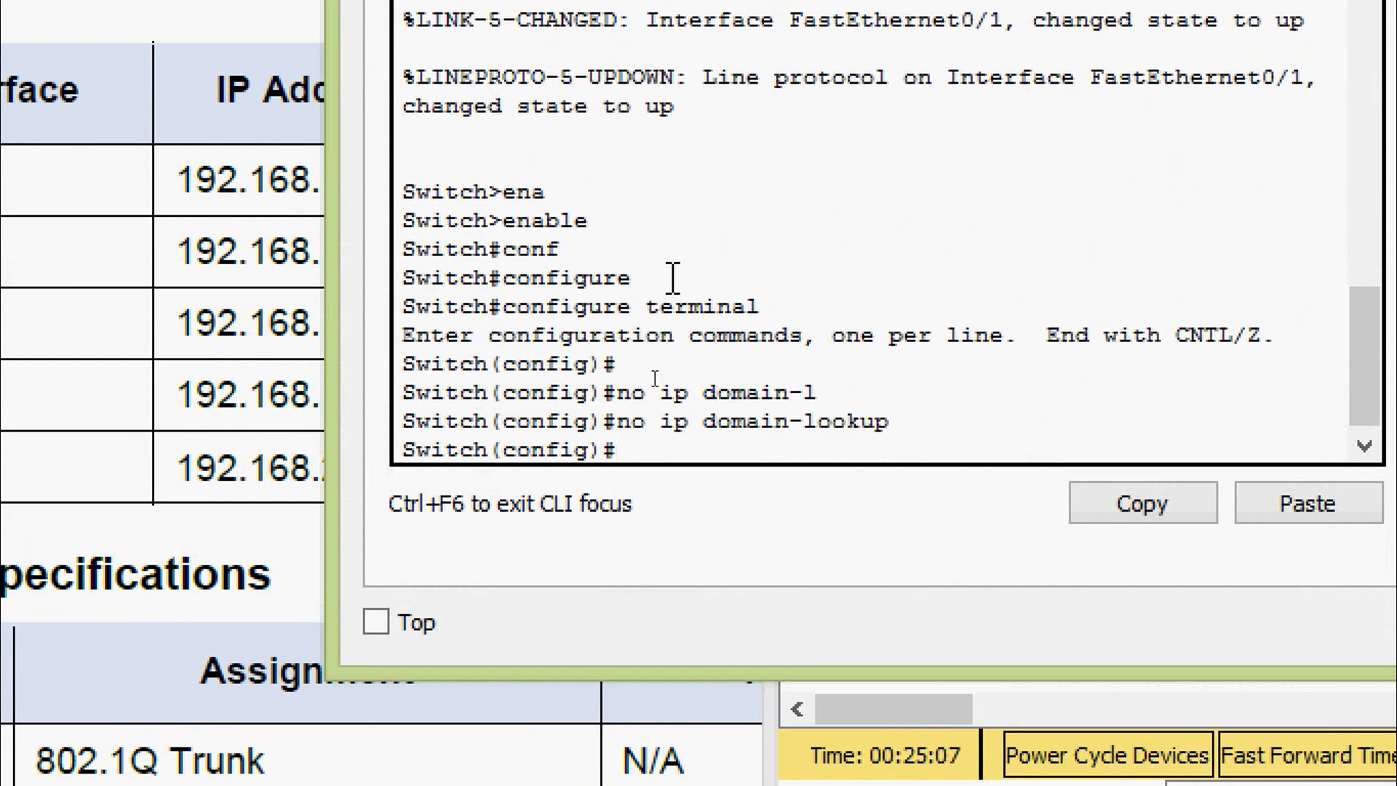
type("ena")
key("Tab")
type("se")
key("Tab")
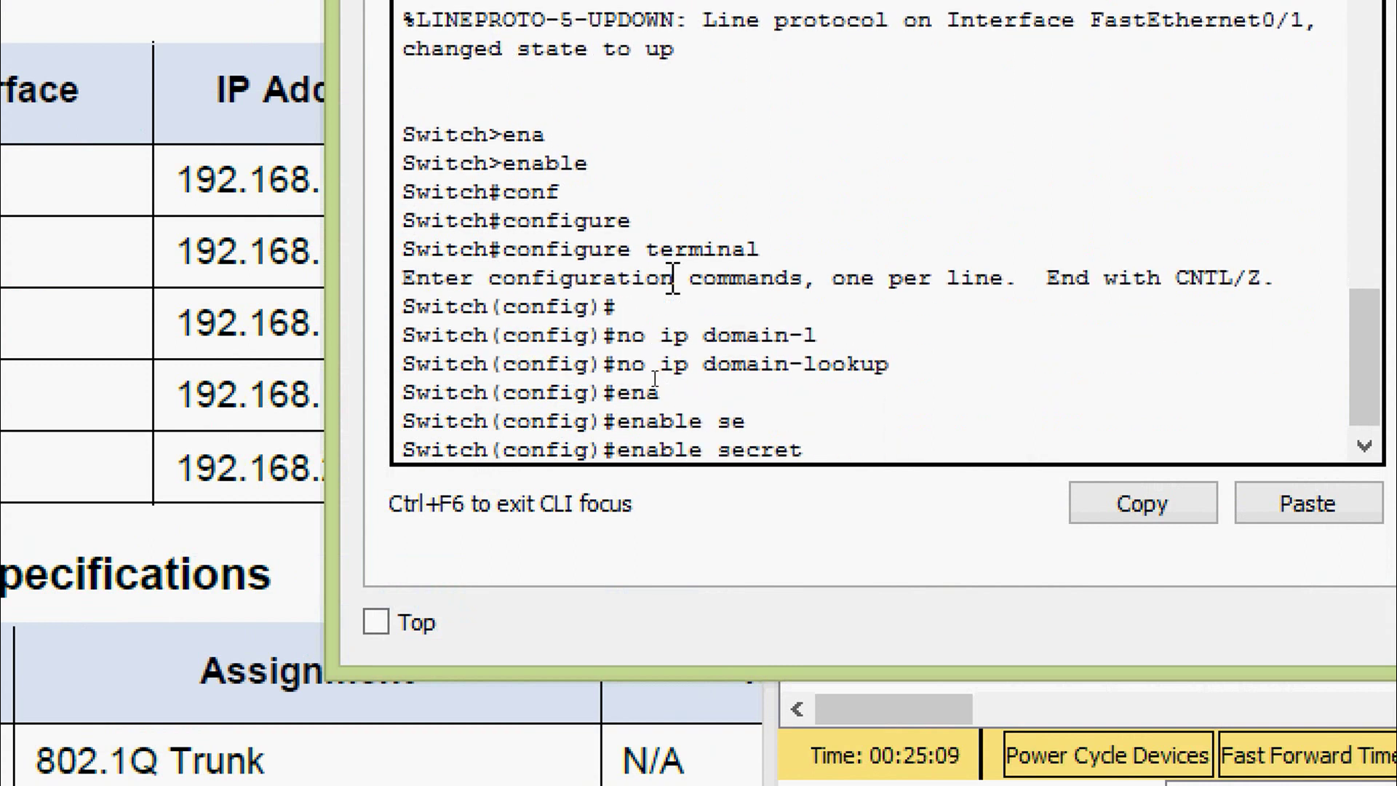
type("class")
key("Return")
type("line")
key("Tab")
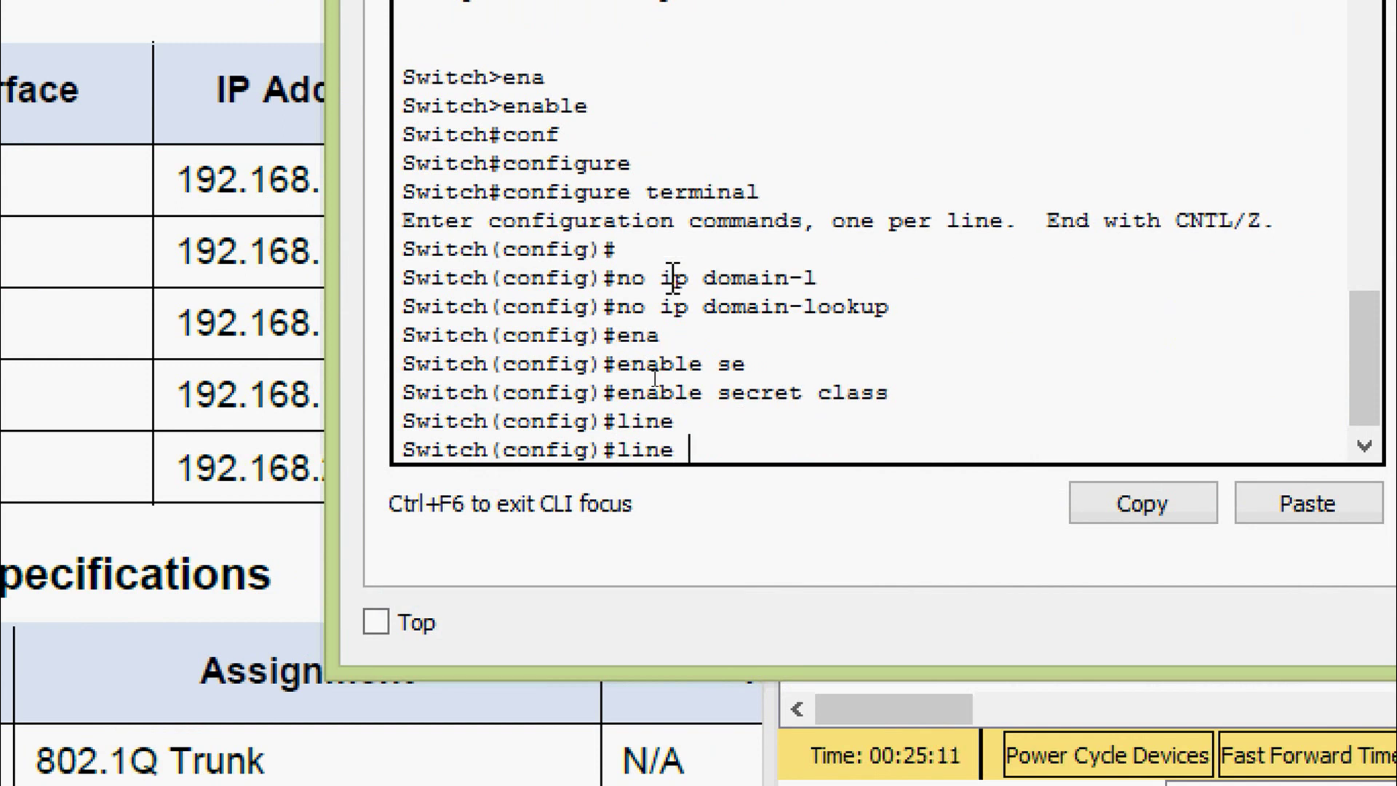
type("con")
key("Tab")
type("0")
key("Return")
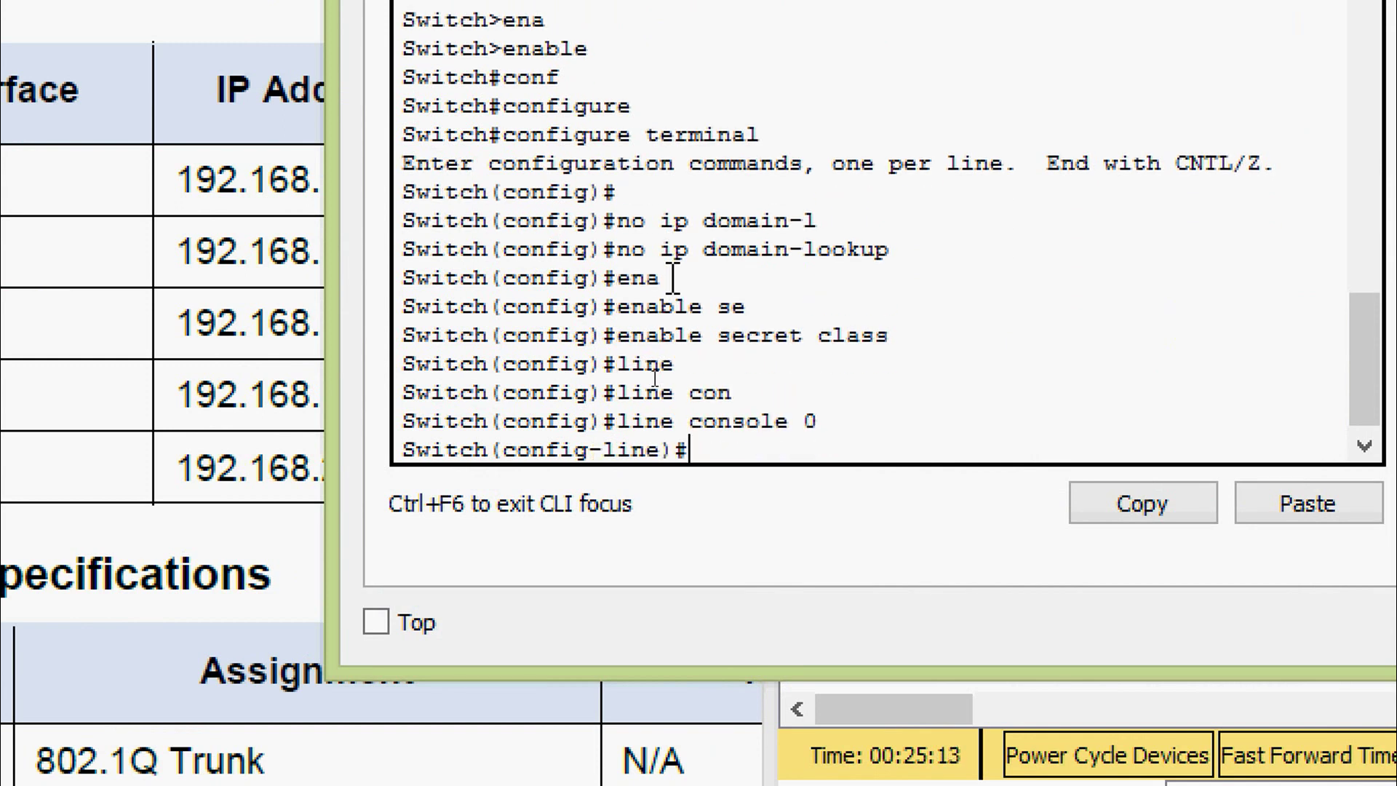
type("pas")
key("Tab")
type("cisco")
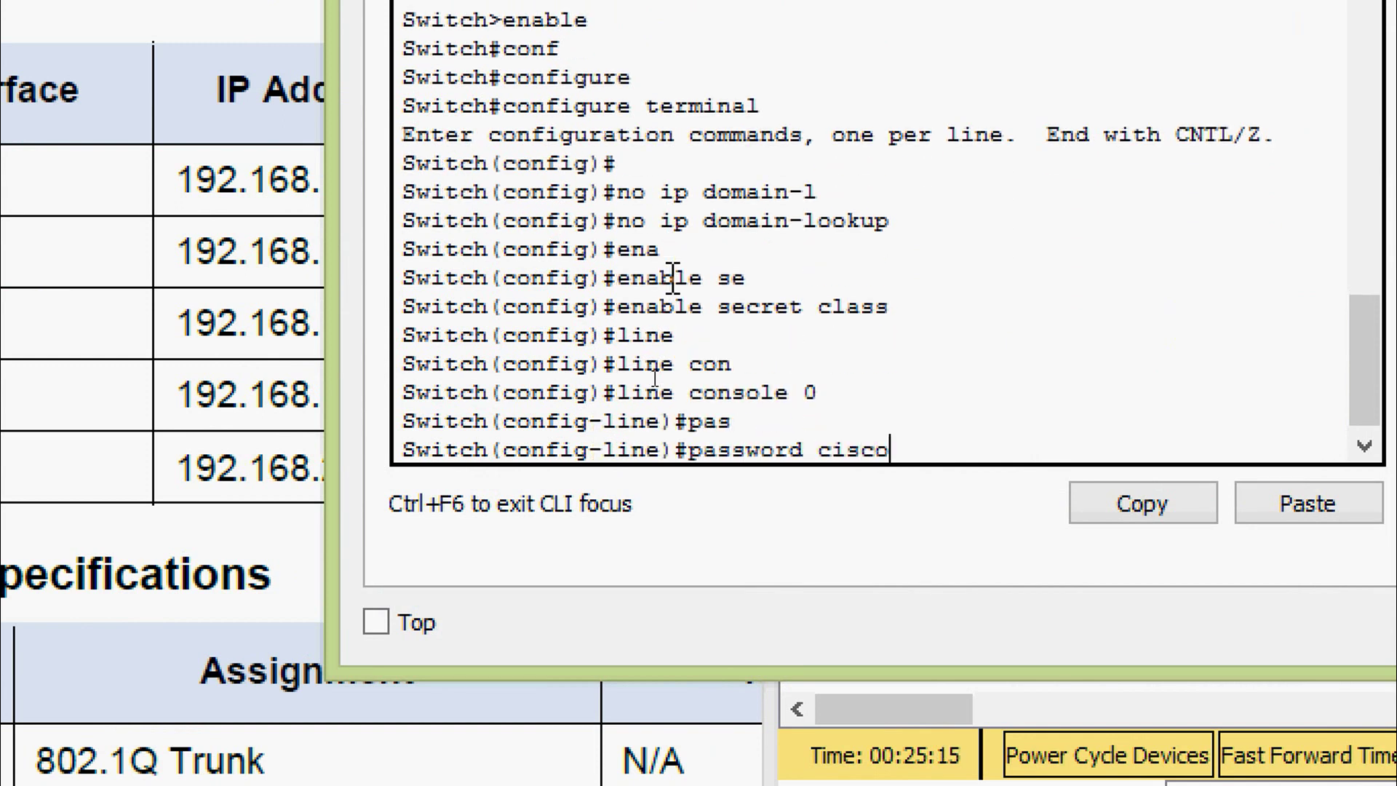
key("Return")
type("login")
key("Return")
type("log")
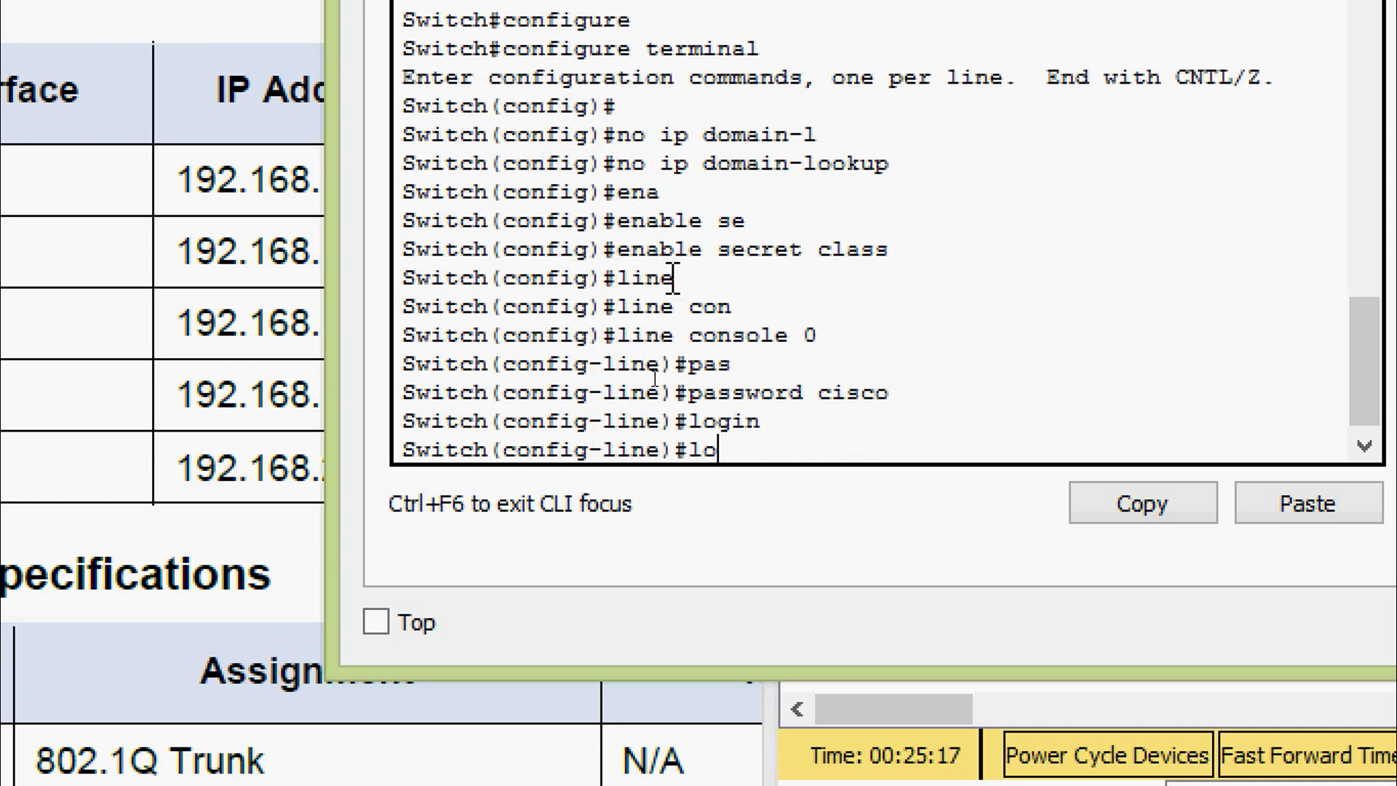
key("Tab")
key("Tab")
type("g")
key("Tab")
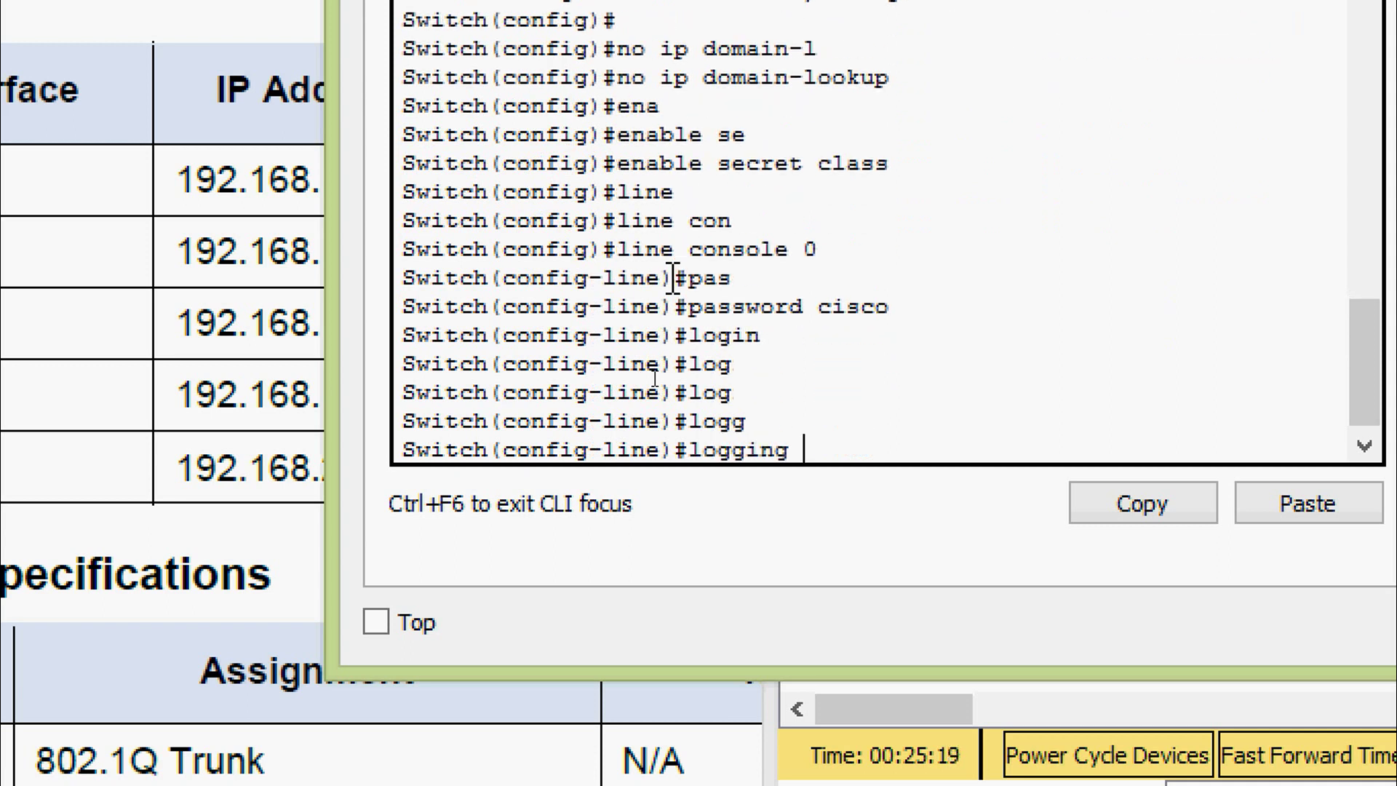
key("Tab")
key("Return")
key("Return")
key("Return")
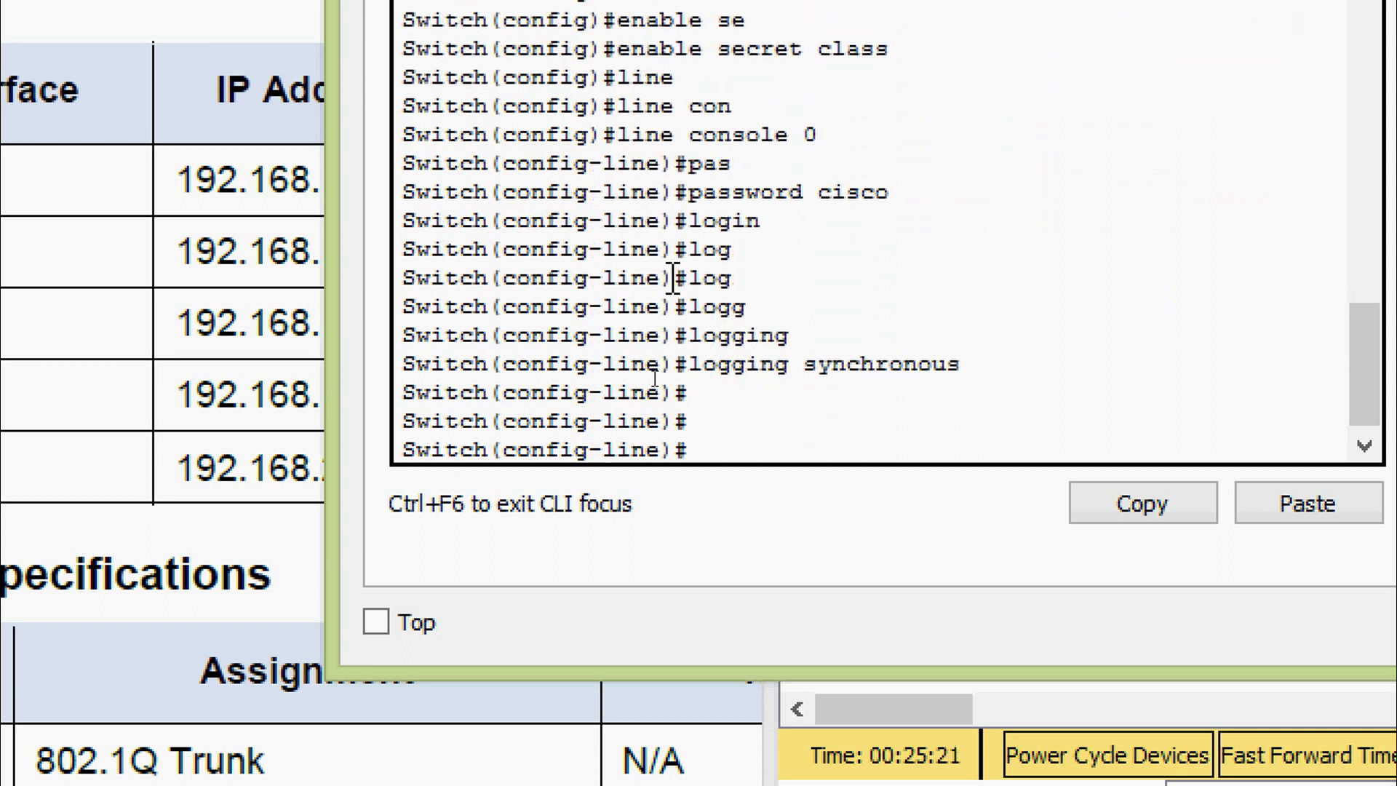
type("exit")
key("Return")
type("line")
key("Tab")
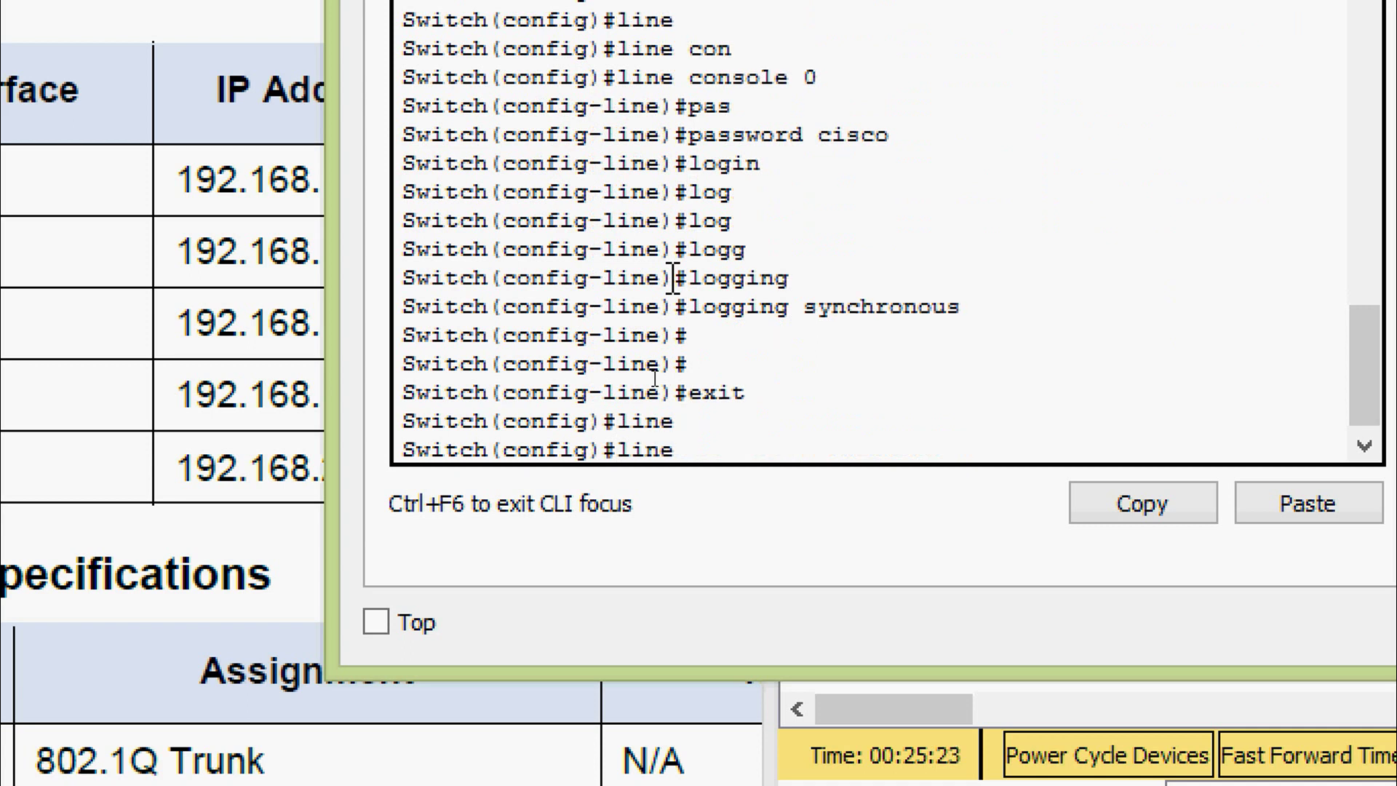
type("vt")
key("Tab")
type("0 15")
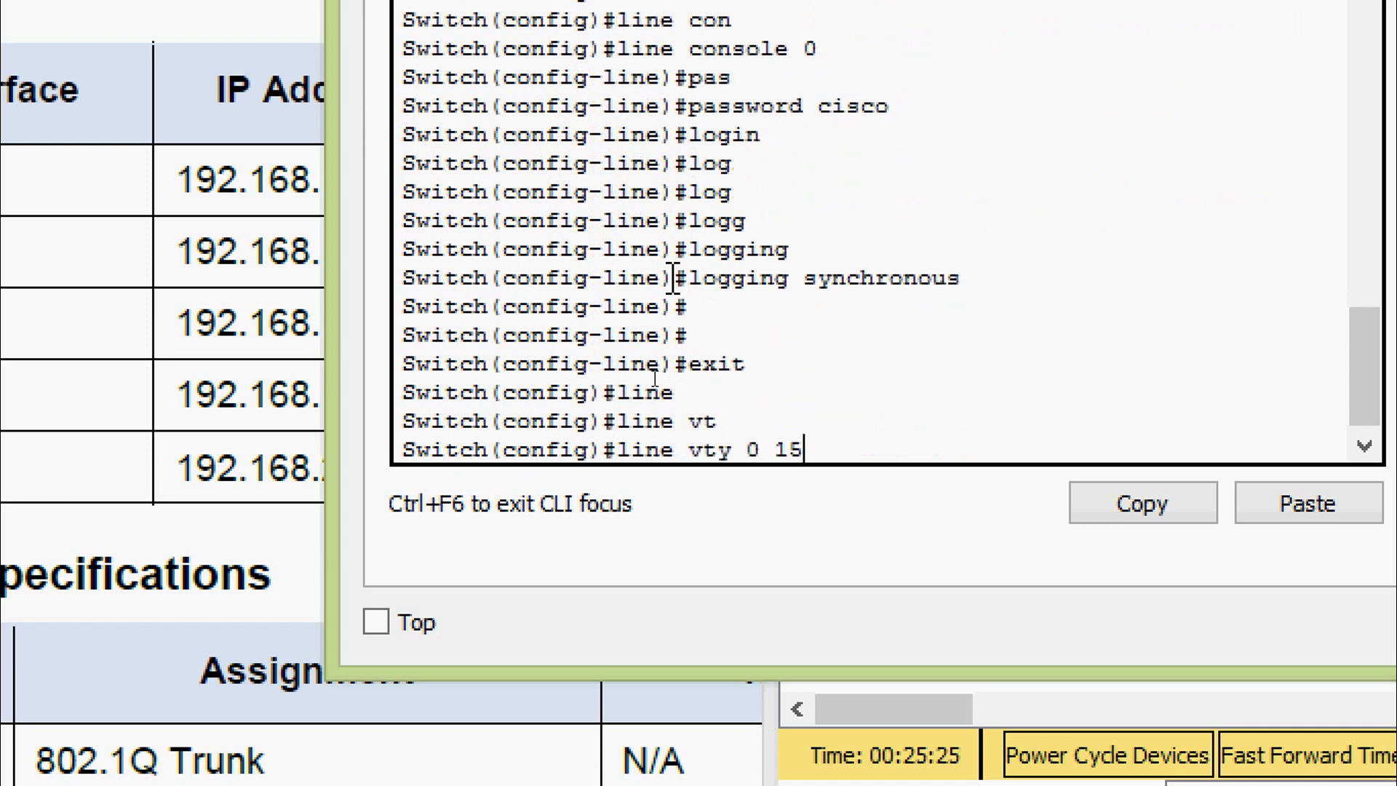
key("Return")
type("pas")
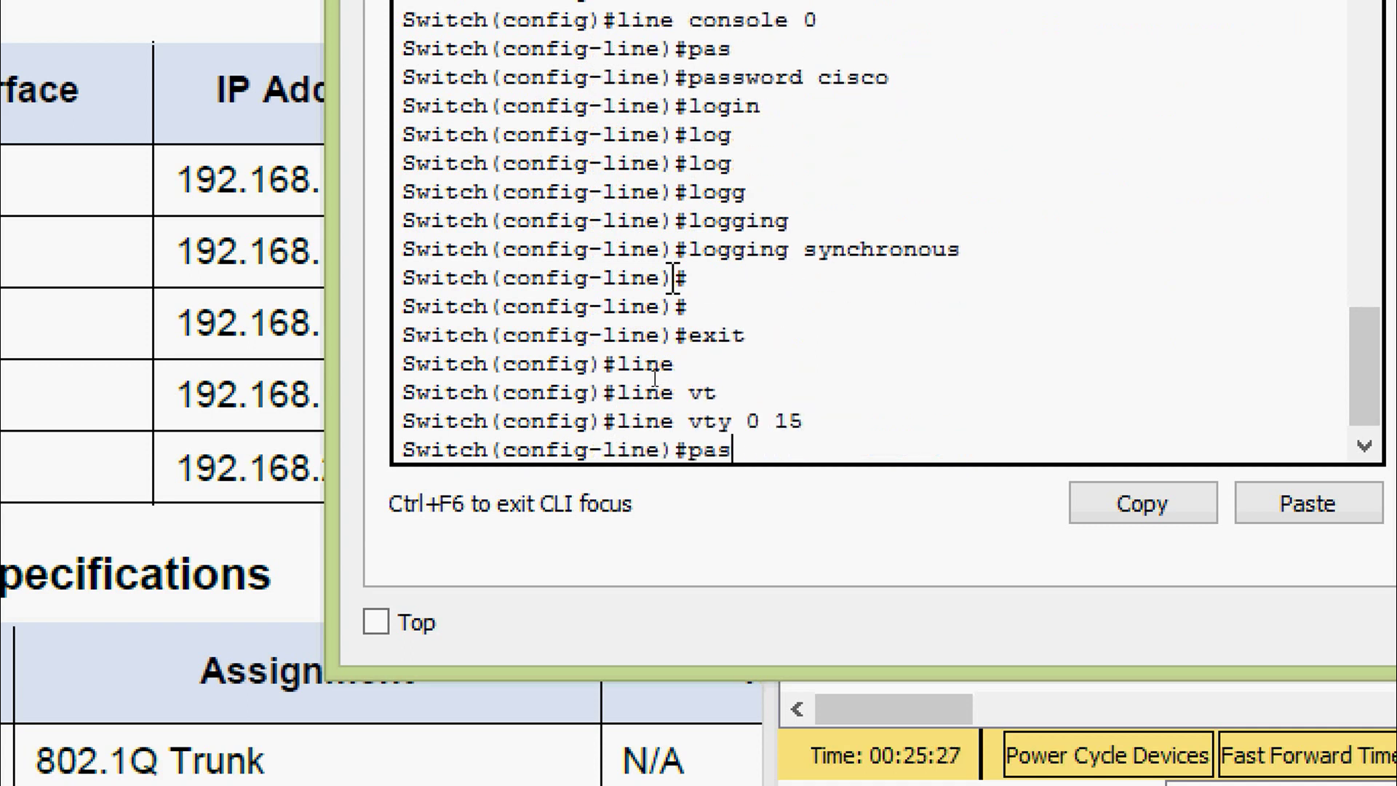
key("Tab")
type("cisco")
key("Return")
type("login")
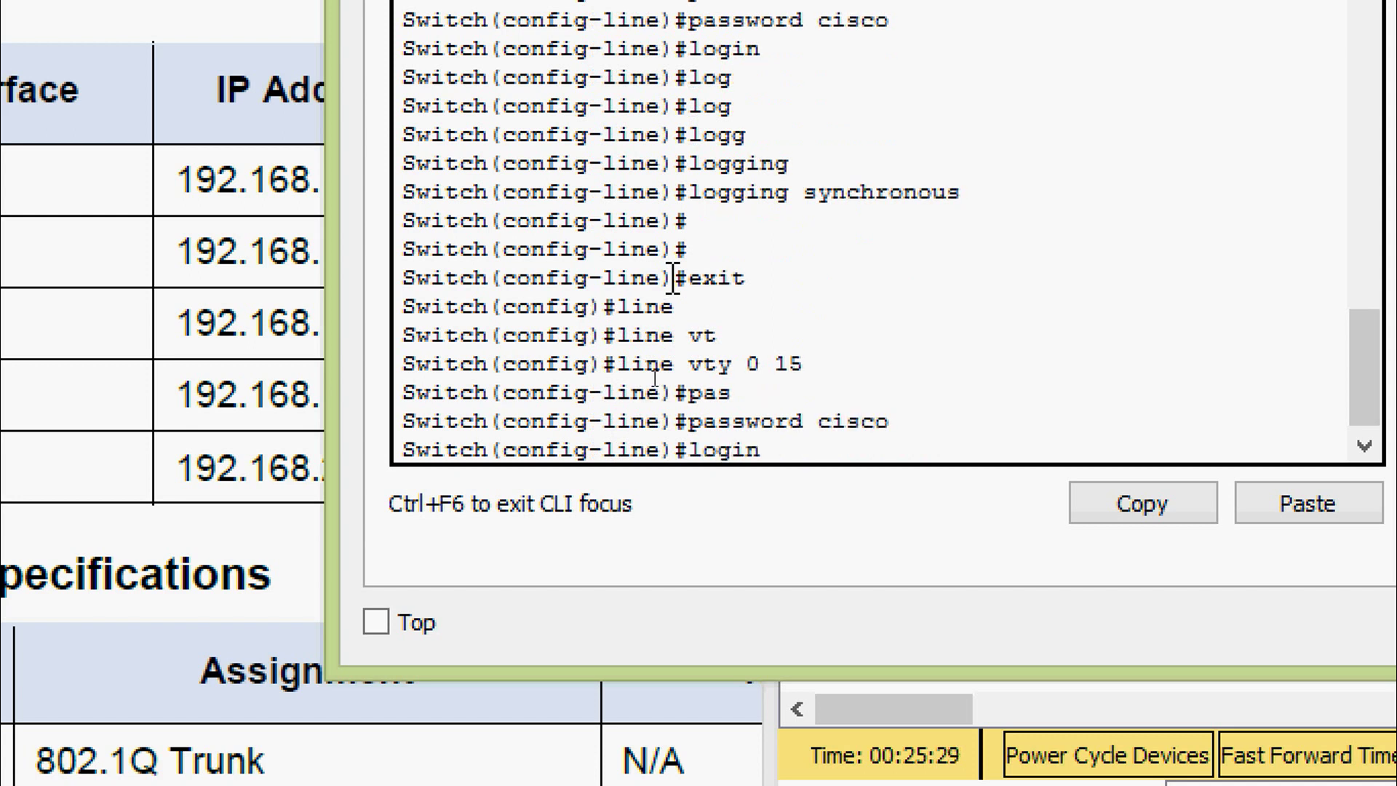
key("Return")
type("exit")
key("Return")
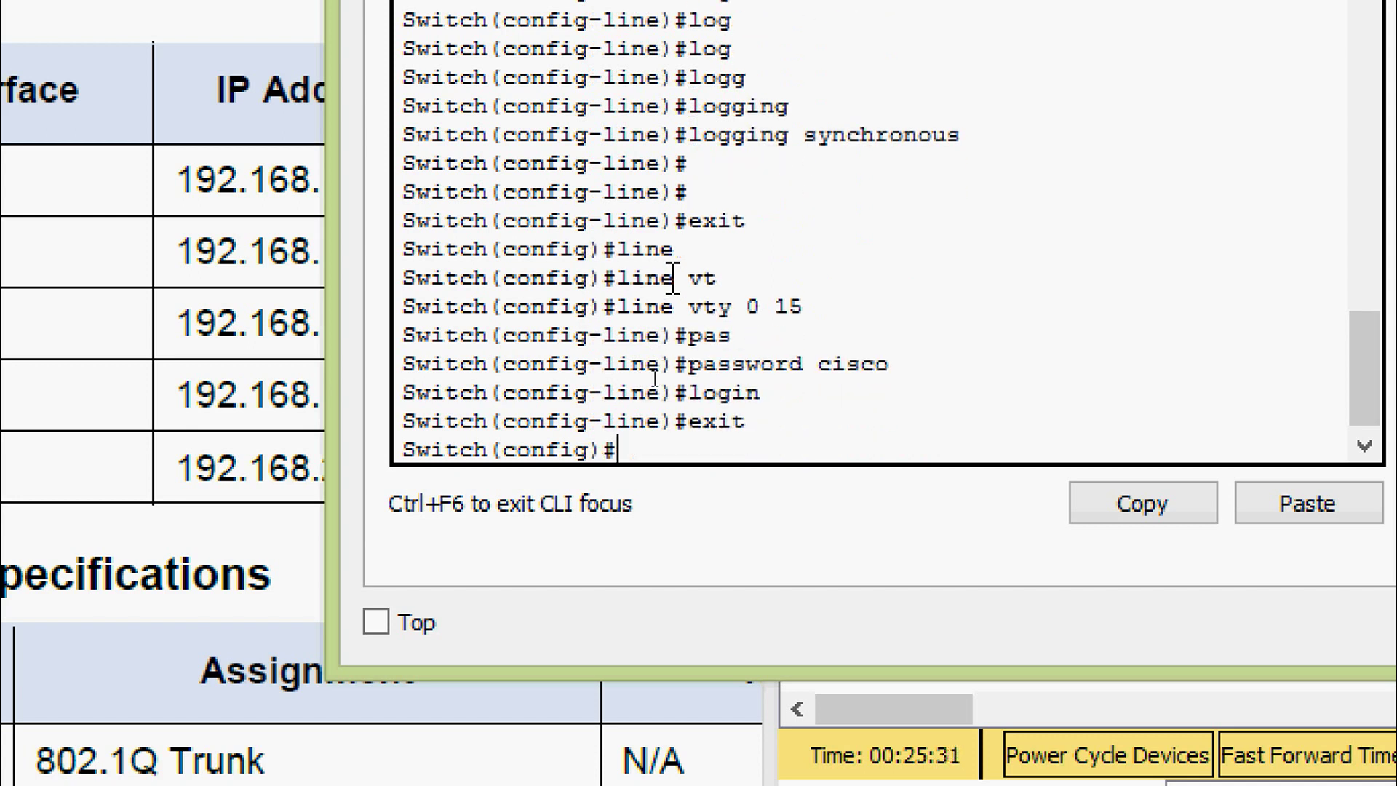
Discard a stray line vty command and enter S2's interface VLAN 1 configuration.
type("line")
key("Tab")
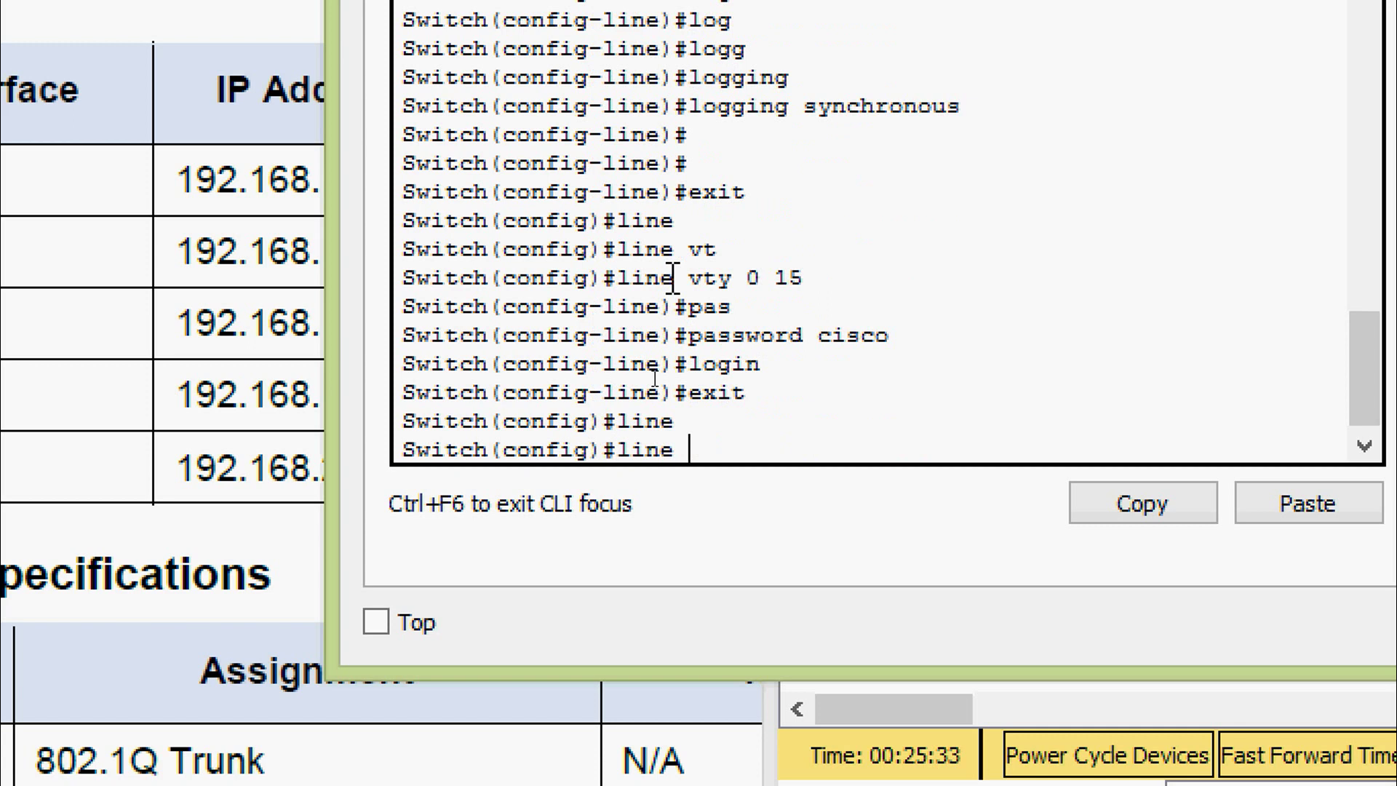
type("v")
key("Tab")
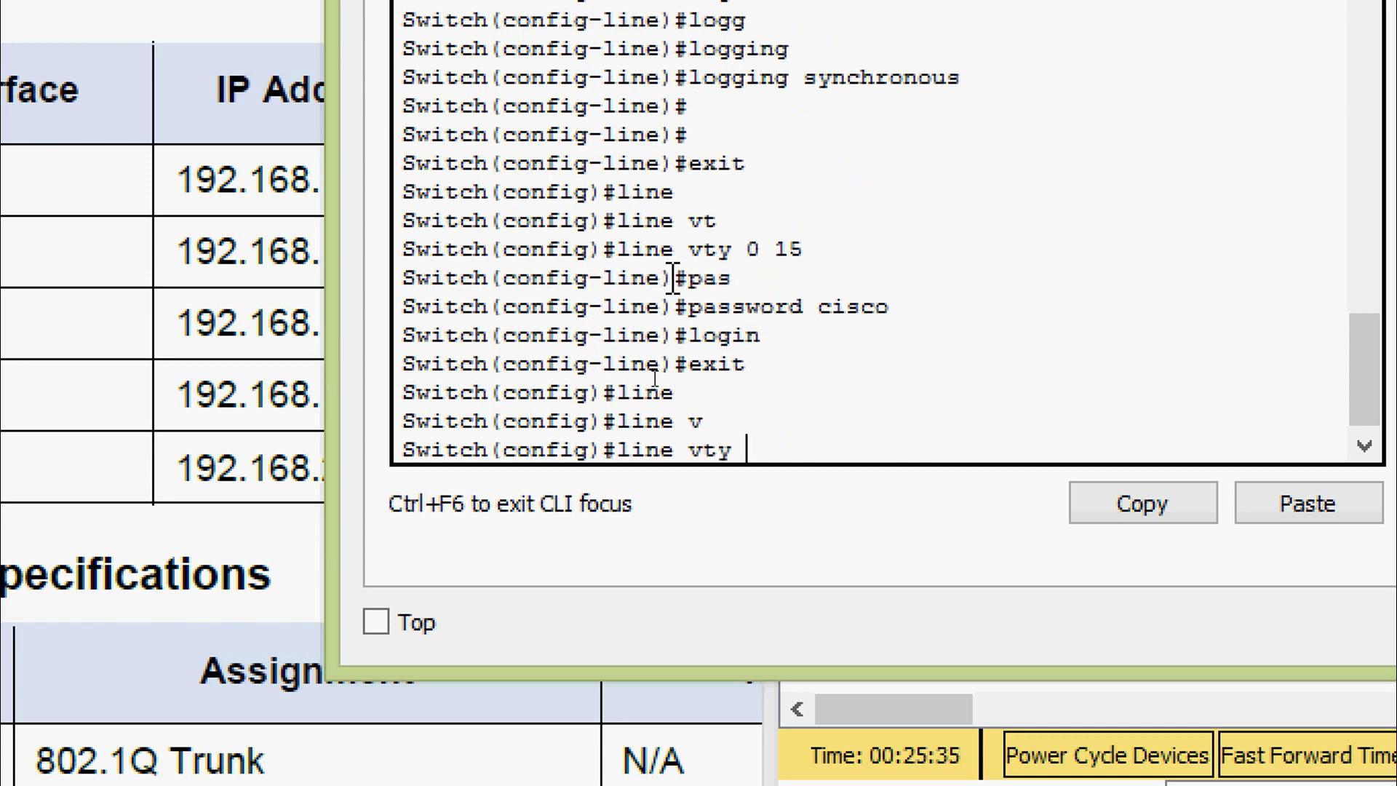
key("BackSpace")
key("BackSpace")
key("BackSpace")
key("BackSpace")
key("BackSpace")
key("BackSpace")
key("BackSpace")
key("BackSpace")
key("BackSpace")
type("inter")
key("Tab")
type("v")
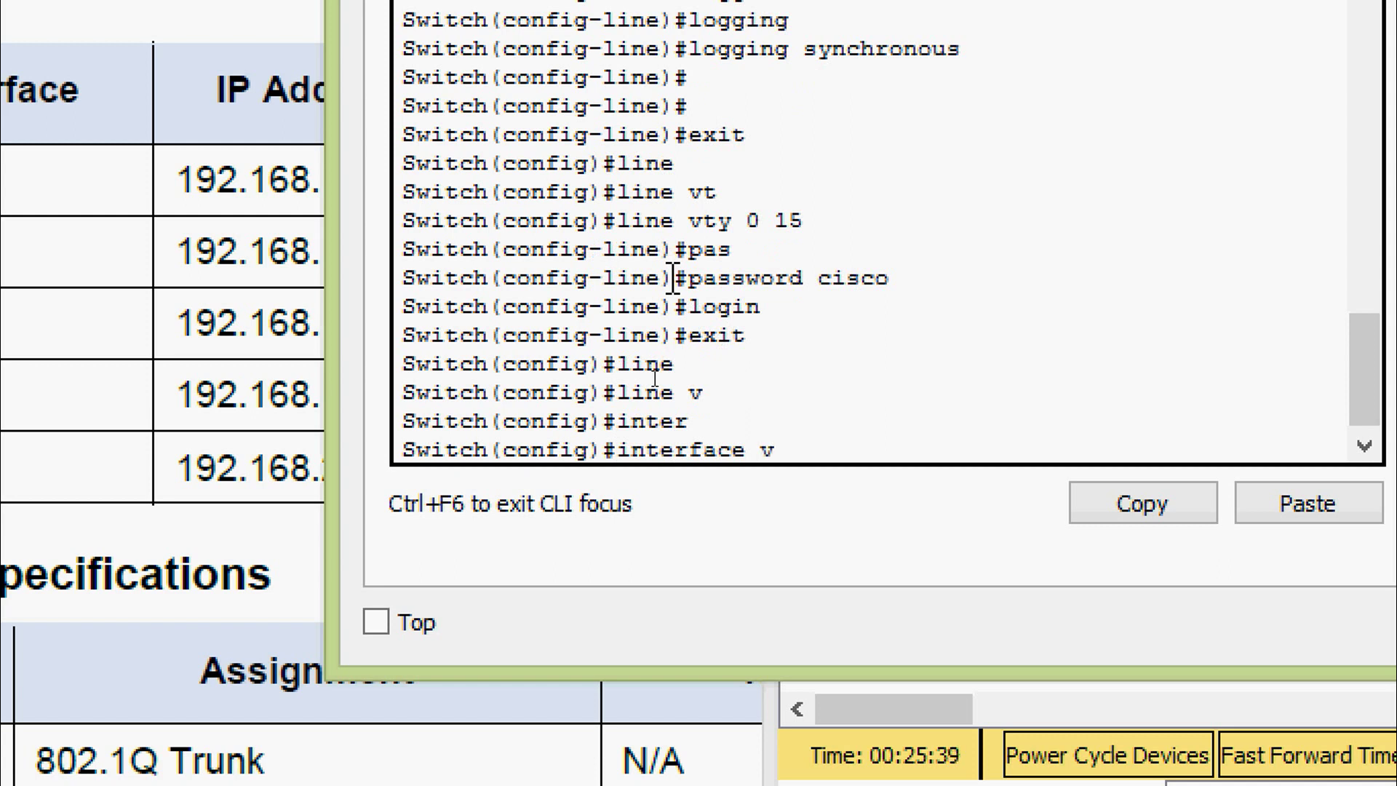
key("Tab")
type("1")
key("Return")
Assign 192.168.1.3 255.255.255.0 to VLAN 1, bring it up, and leave configuration mode.
type("ip ad")
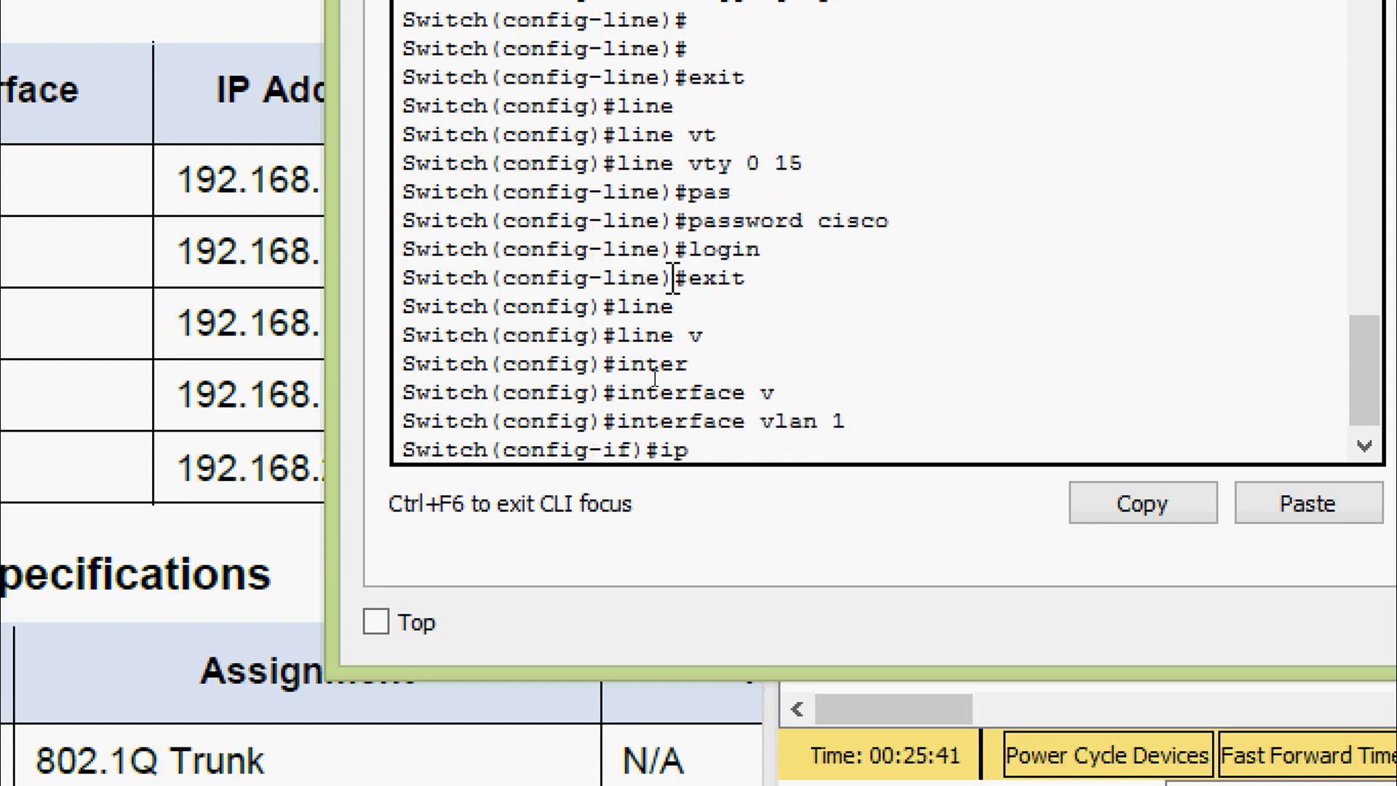
key("Tab")
right_click(871, 449)
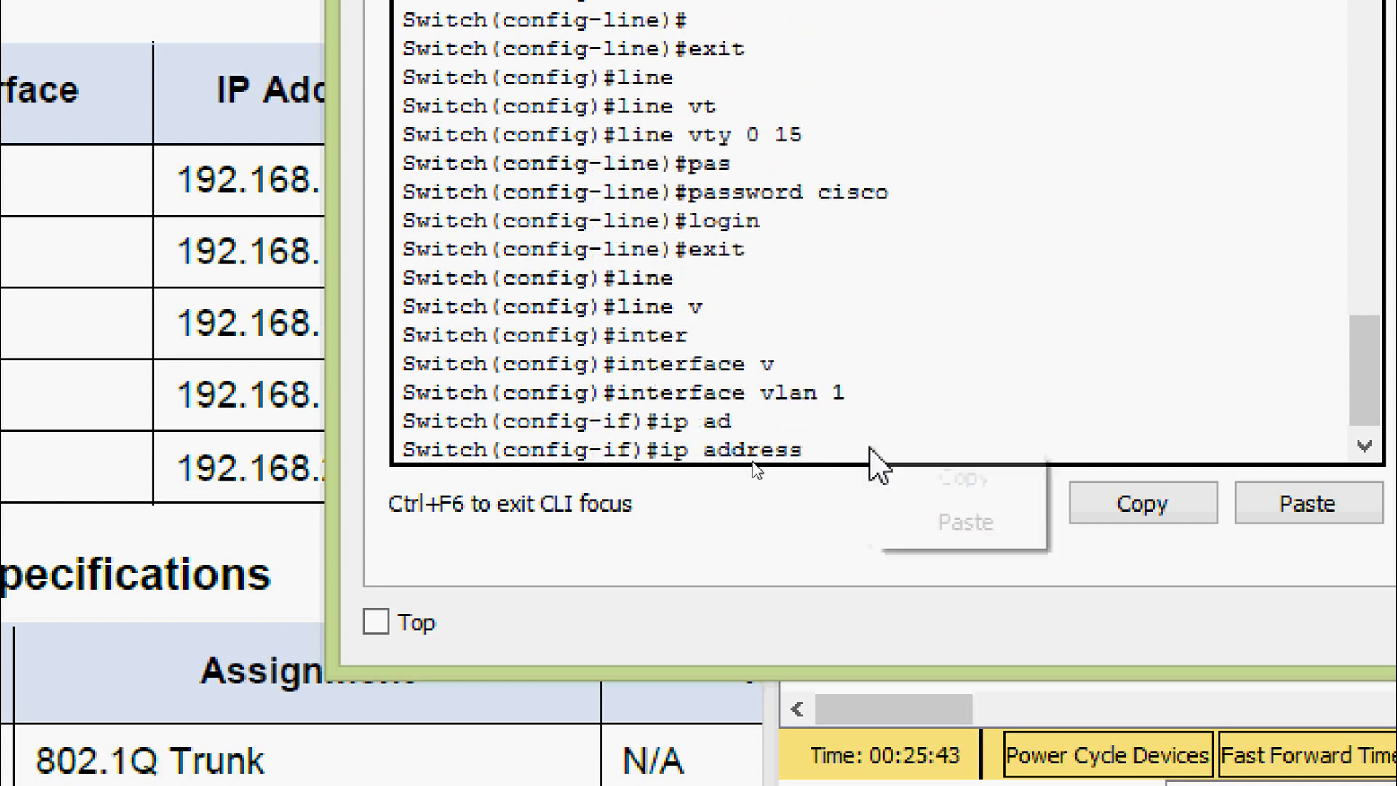
left_click(889, 515)
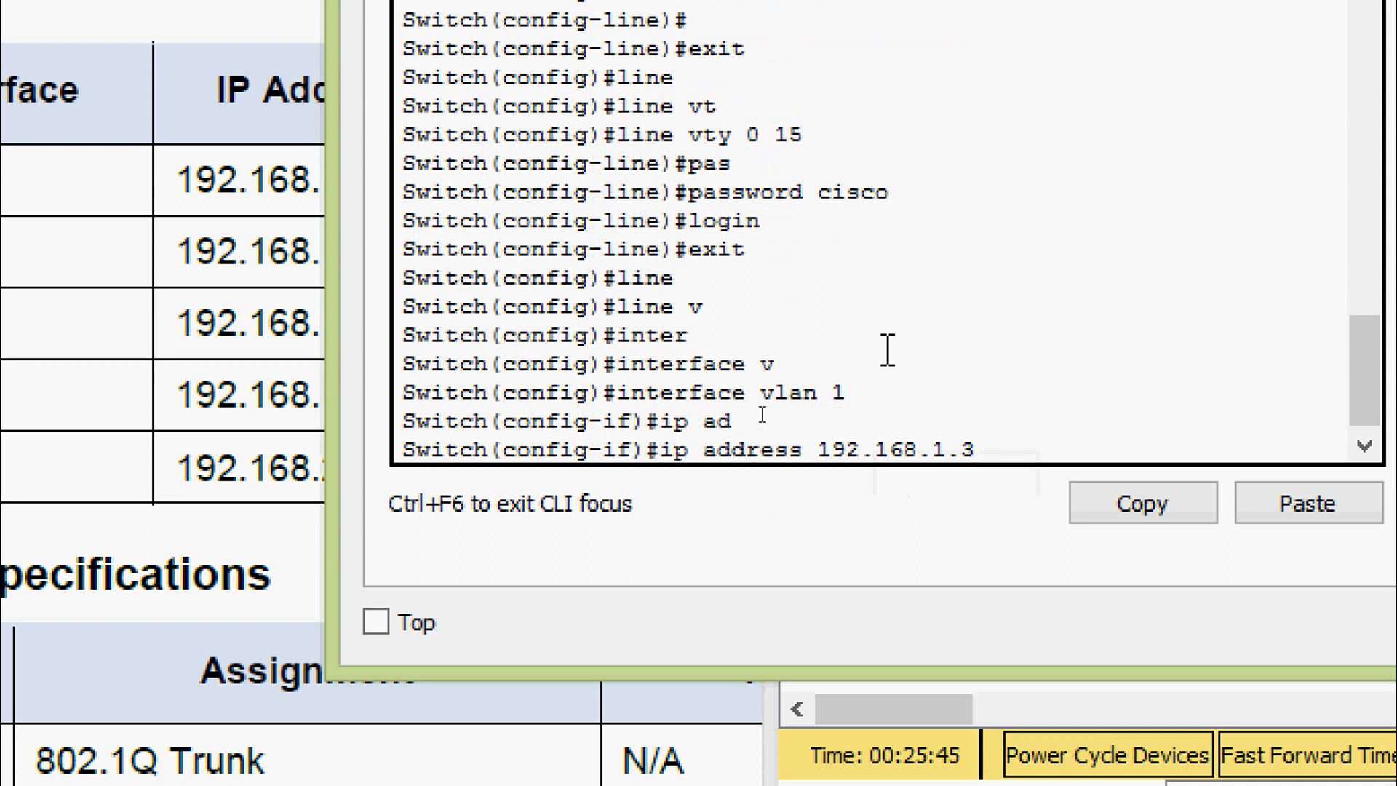
type("255.255.255.0")
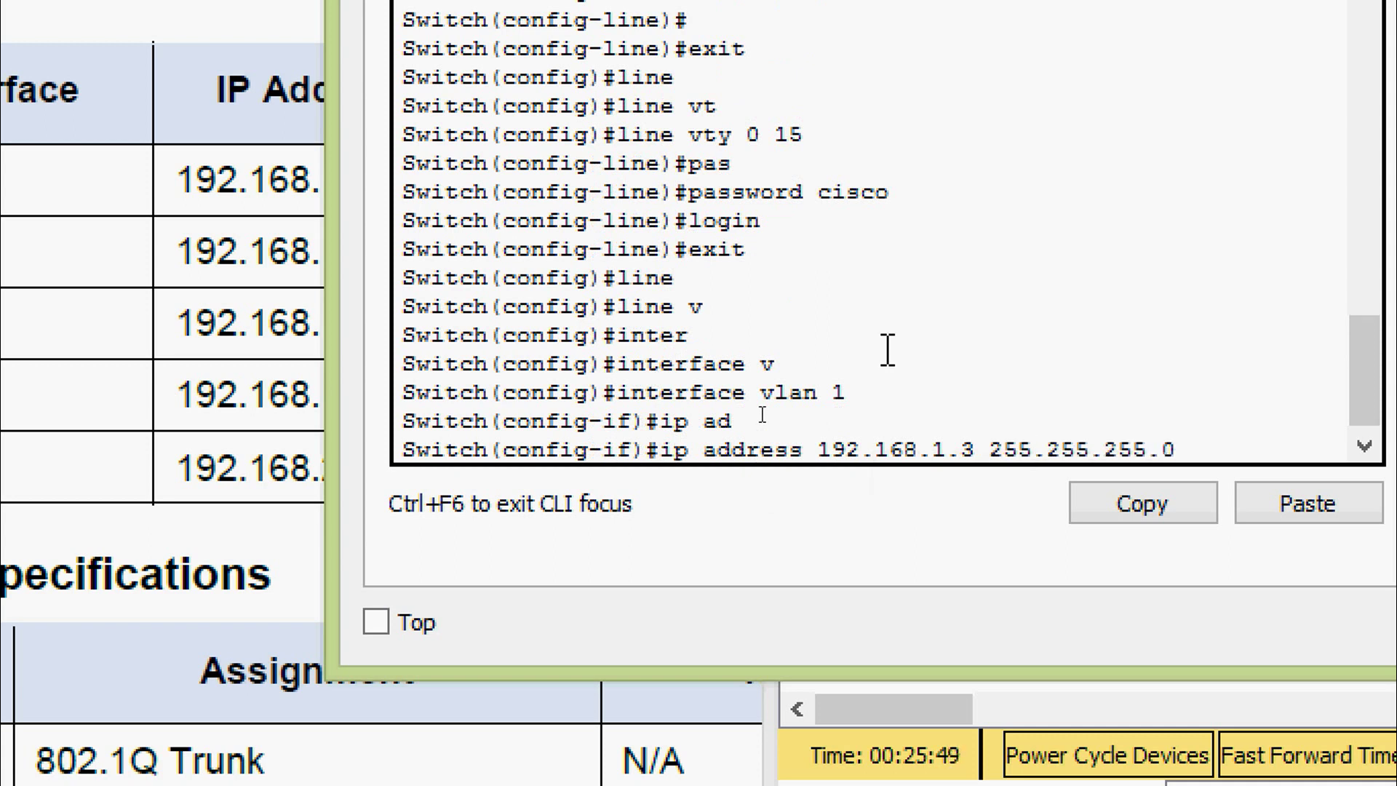
key("Return")
type("no shu")
key("Tab")
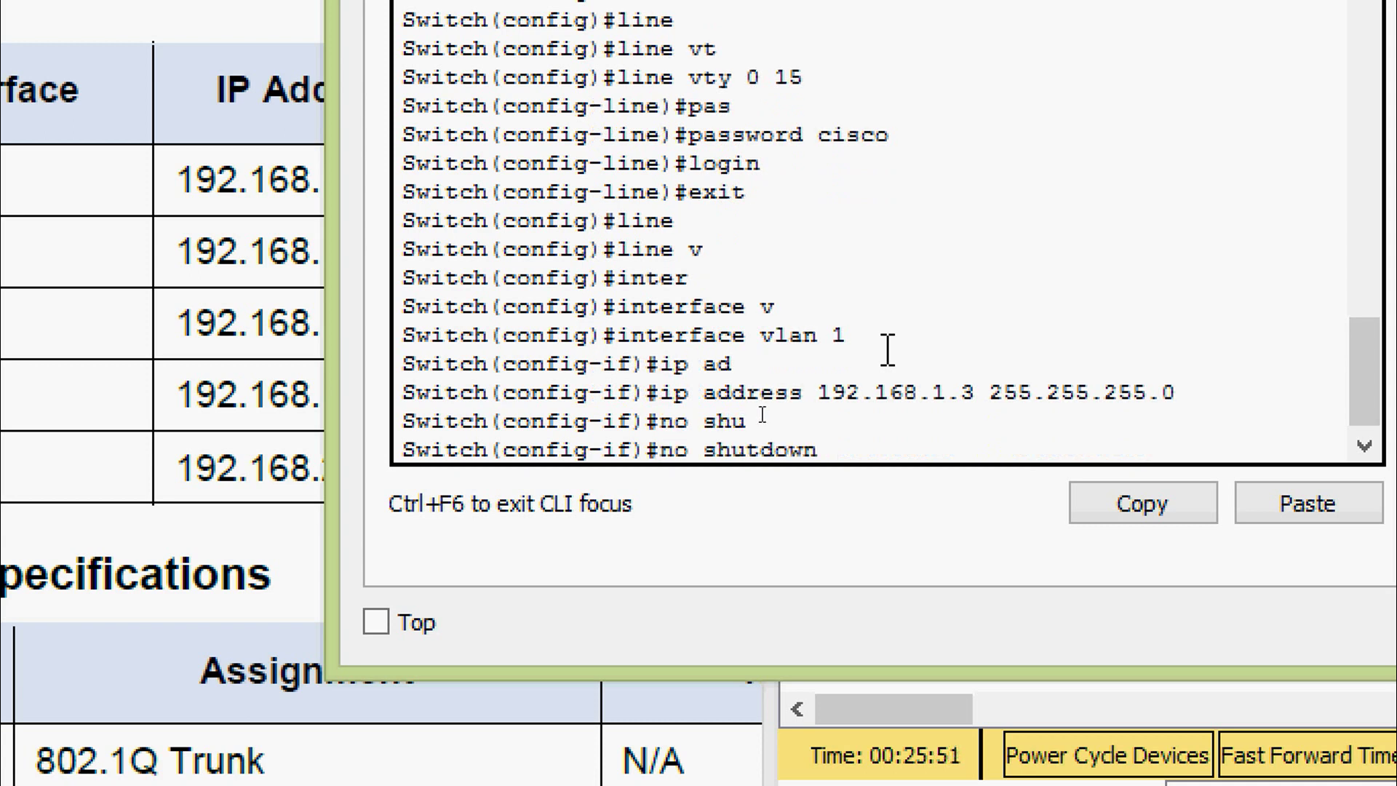
key("Return")
key("Return")
key("ctrl+z")
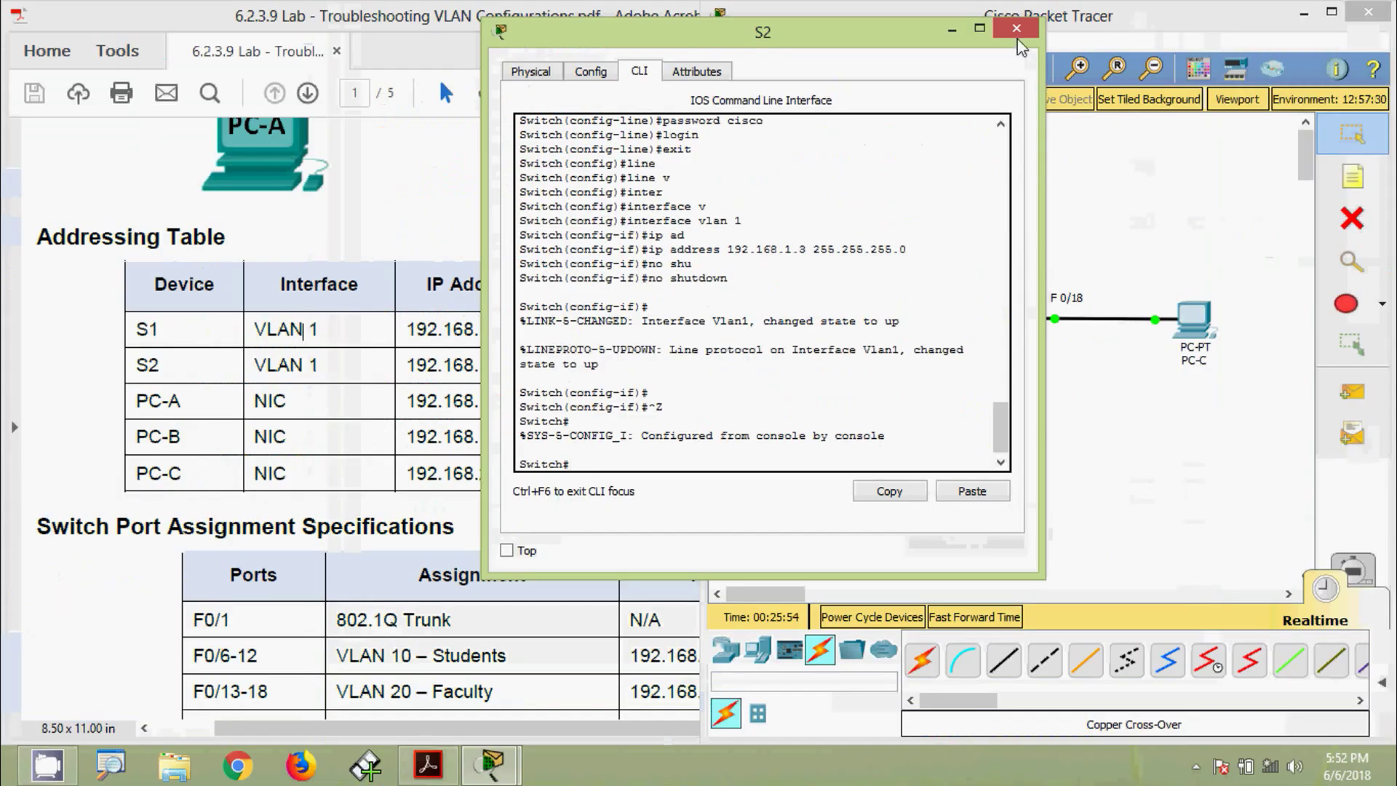
Close S2's terminal and select the four Switch S1 configuration lines in the PDF's Step 5.
left_click(1015, 29)
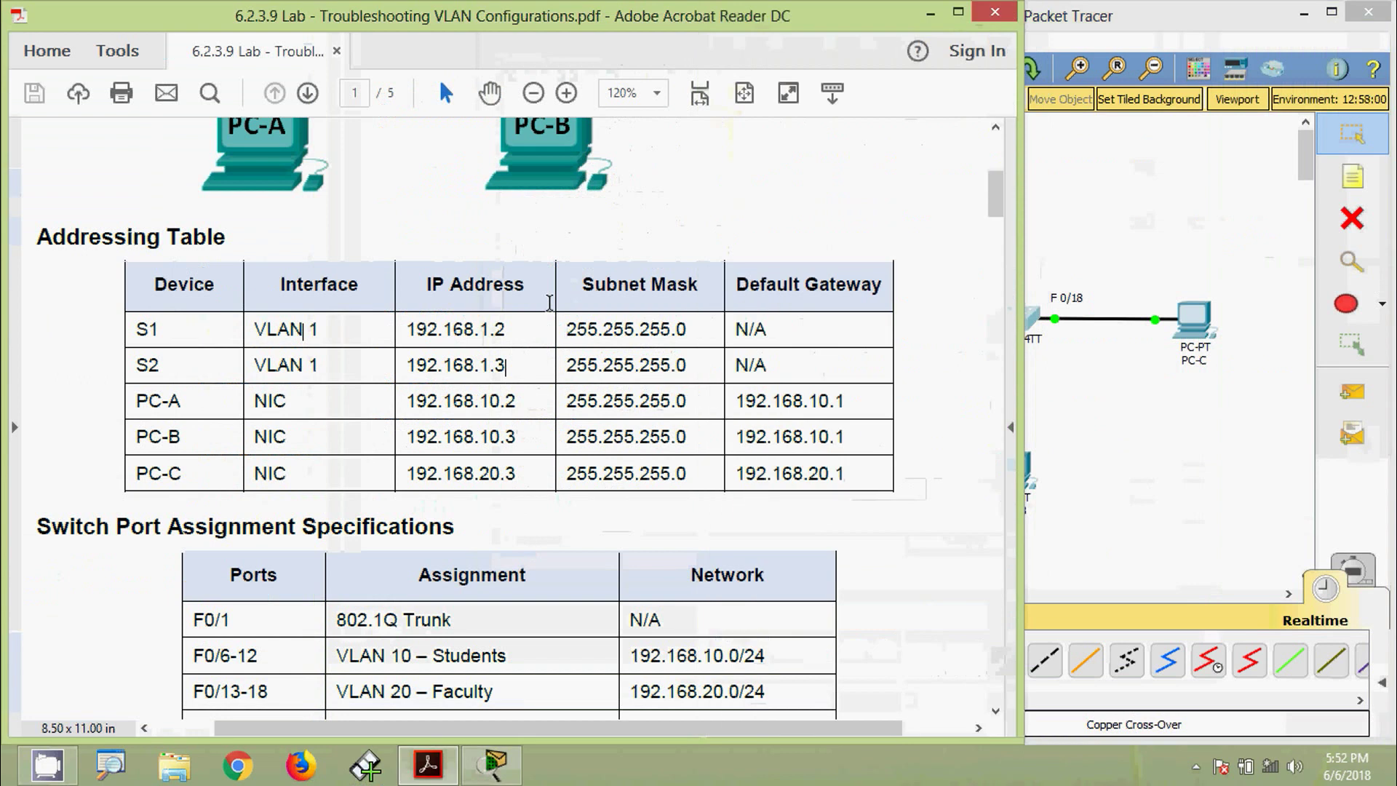
scroll(198, 340, "down", 10)
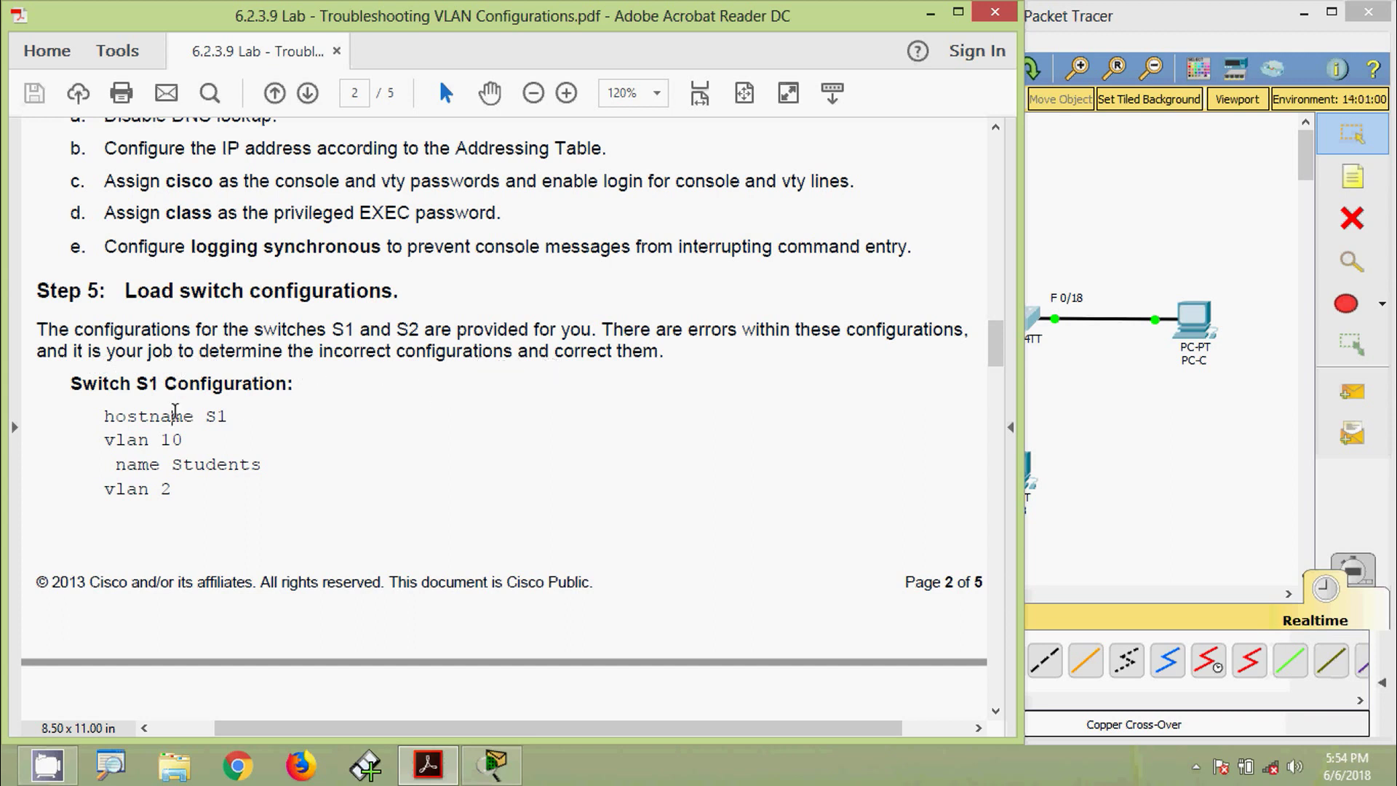
scroll(182, 409, "down", 1)
scroll(182, 410, "down", 2)
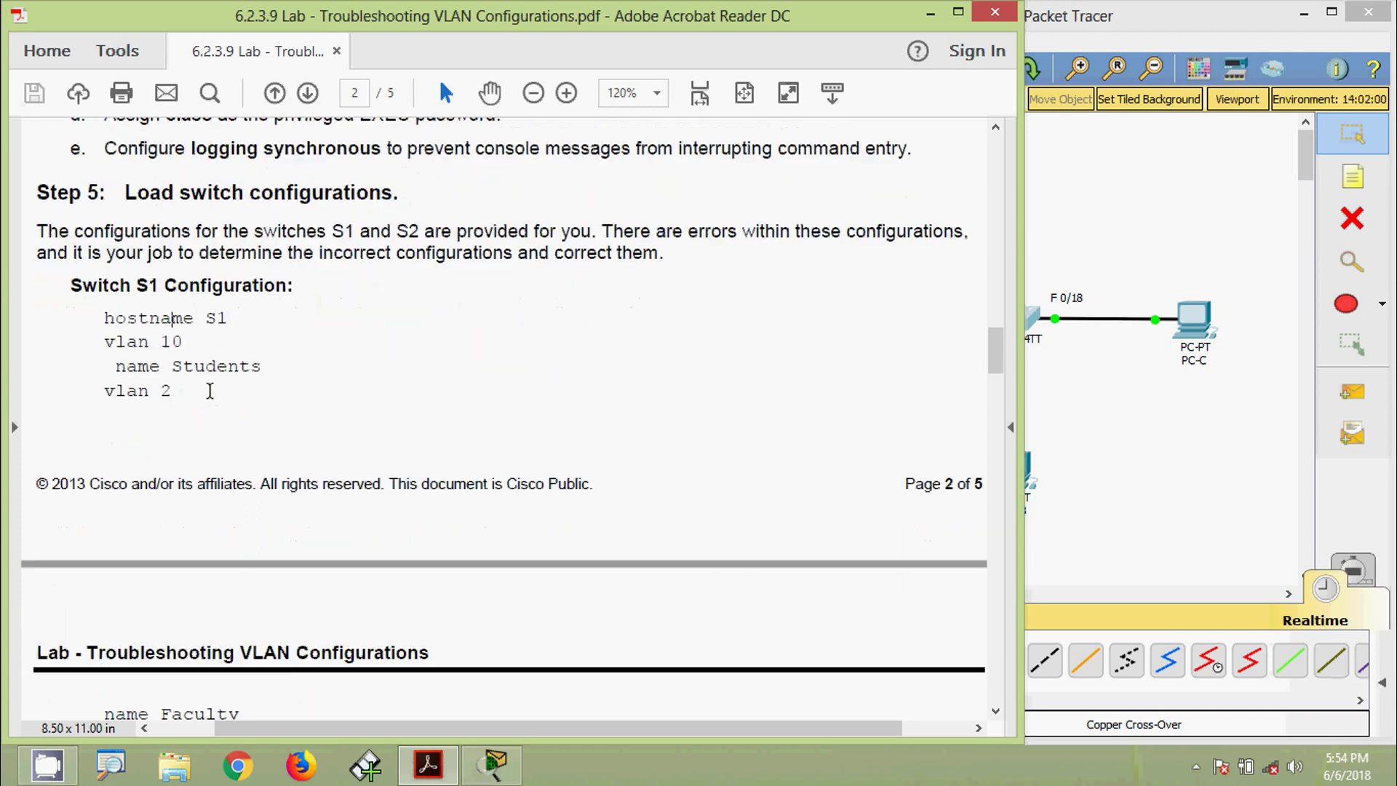
left_click_drag(102, 269, 186, 348)
key("ctrl+c")
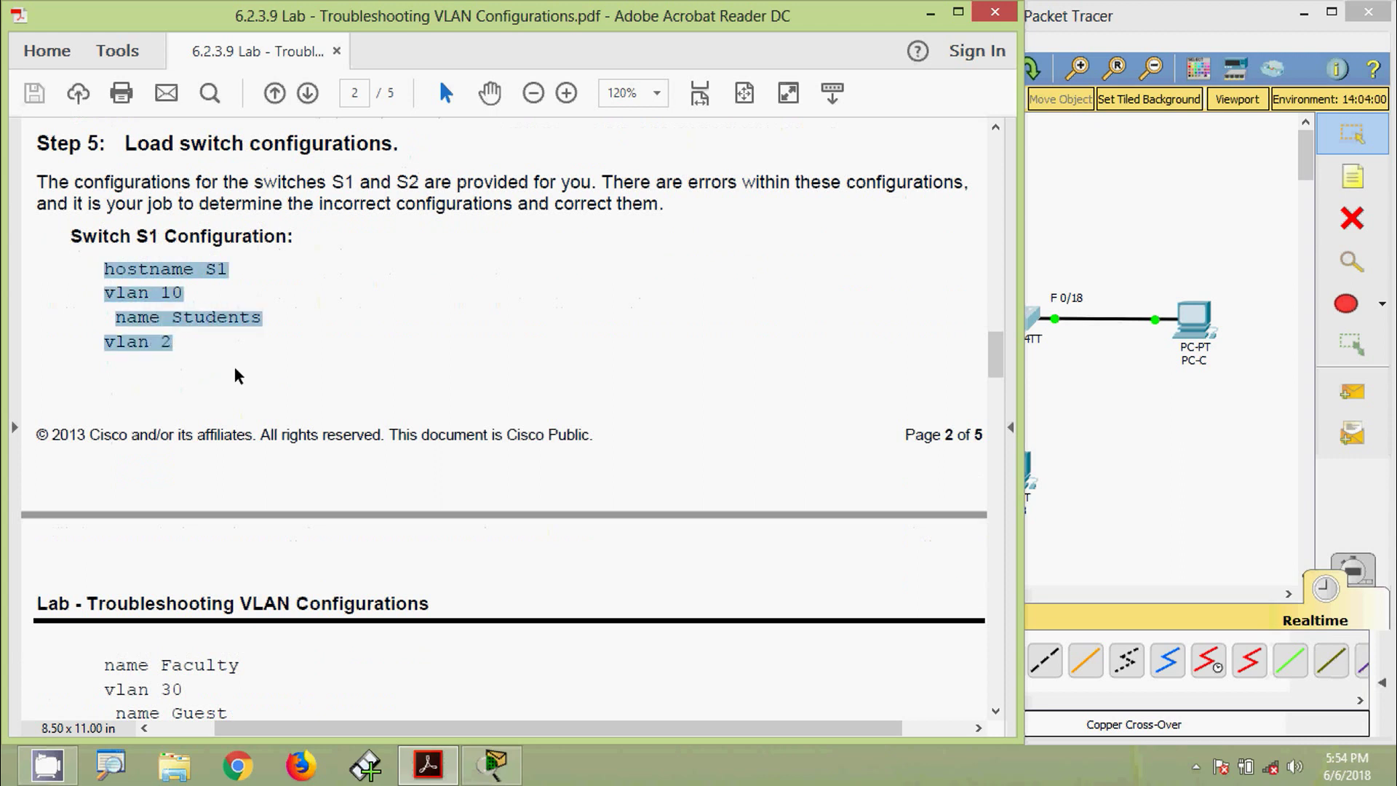
key("super+r")
Launch Notepad and paste the S1 configuration into it.
type("notepad")
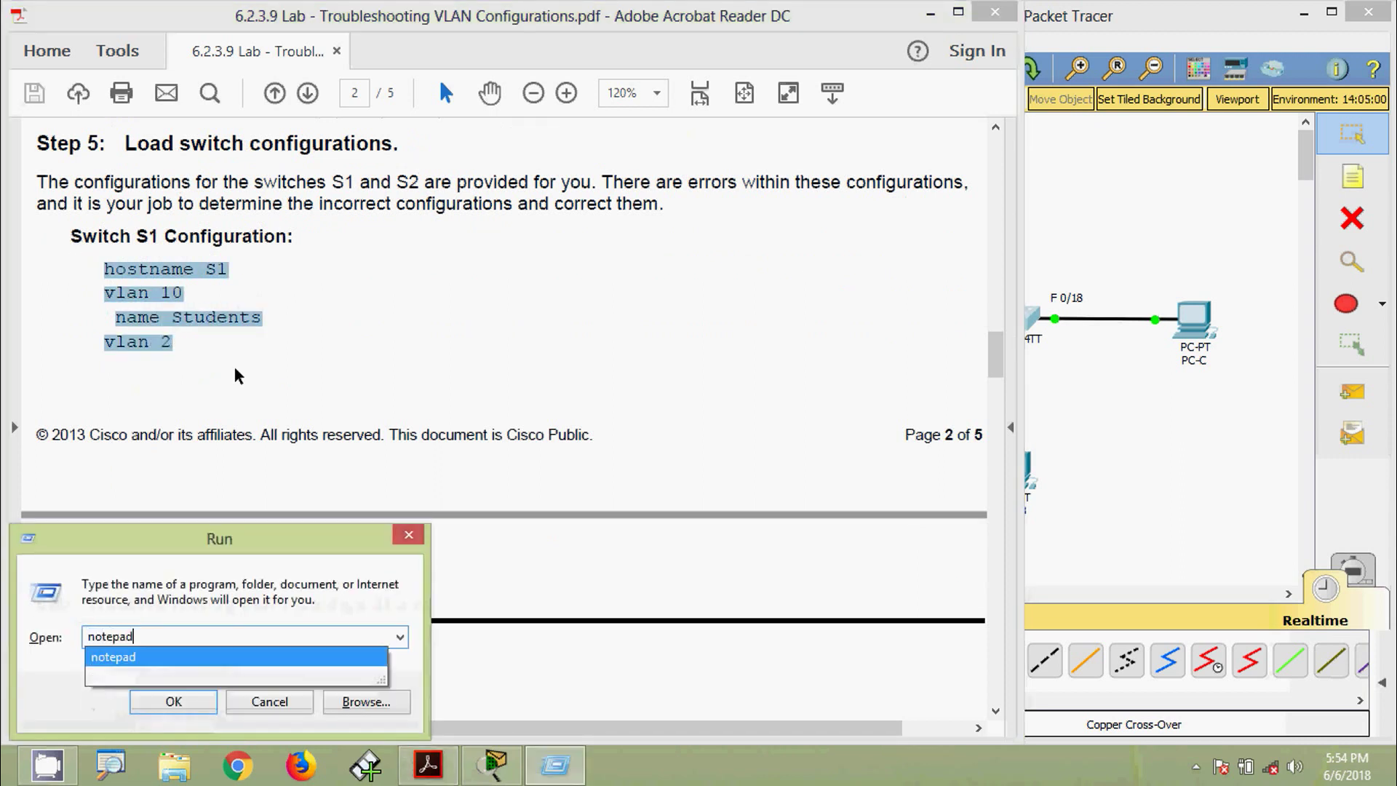
key("Return")
key("ctrl+v")
Copy the switch S2 configuration from the lab PDF and paste it into Notepad below S1's.
left_click(89, 333)
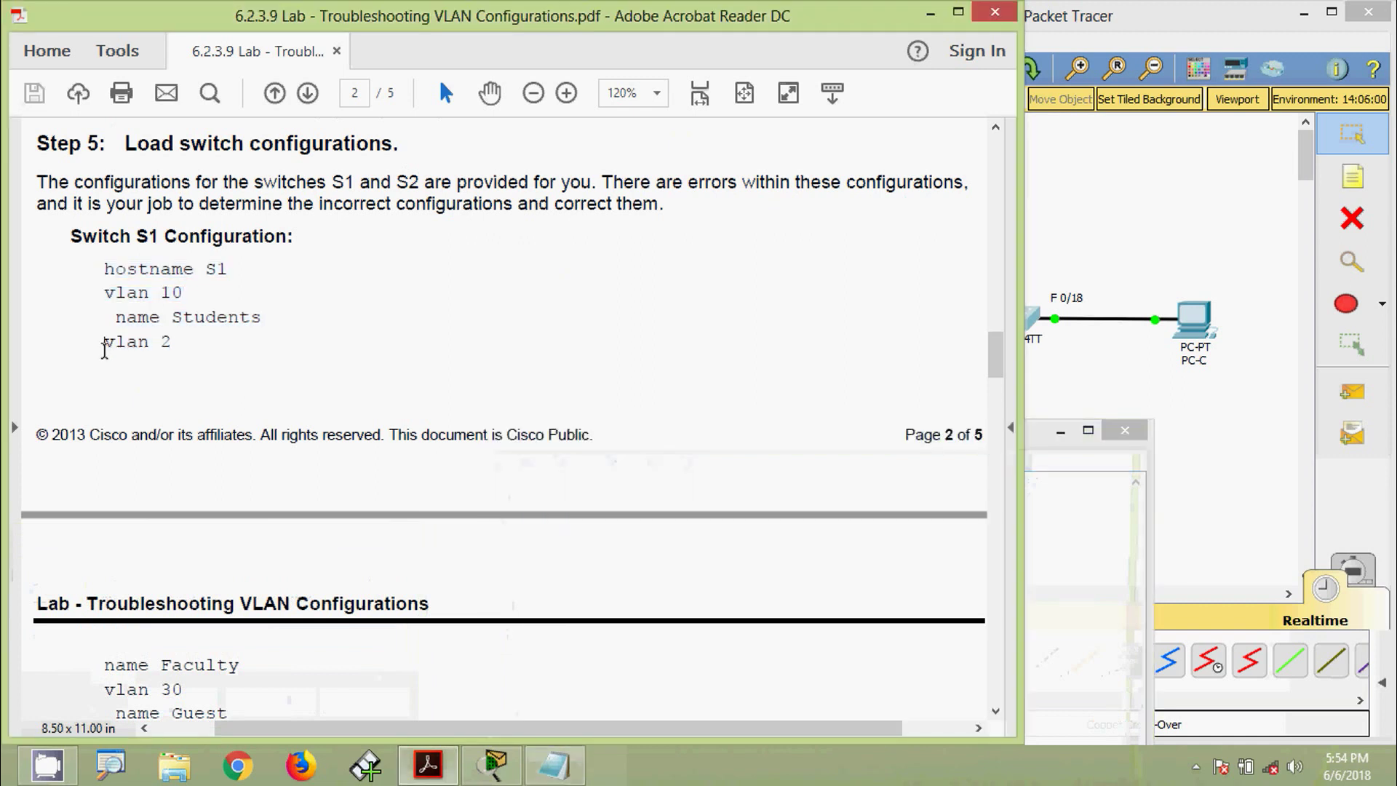
scroll(117, 379, "down", 10)
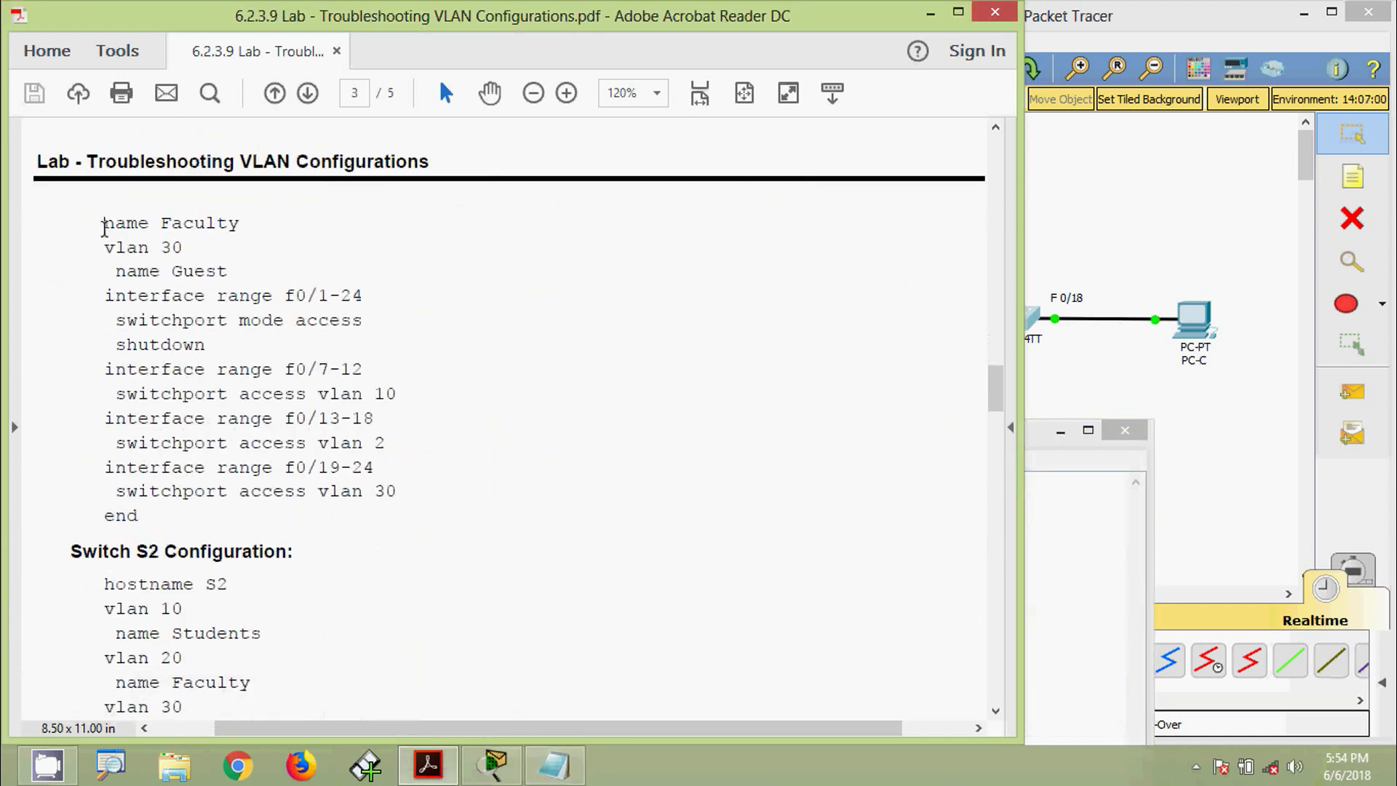
scroll(167, 335, "down", 10)
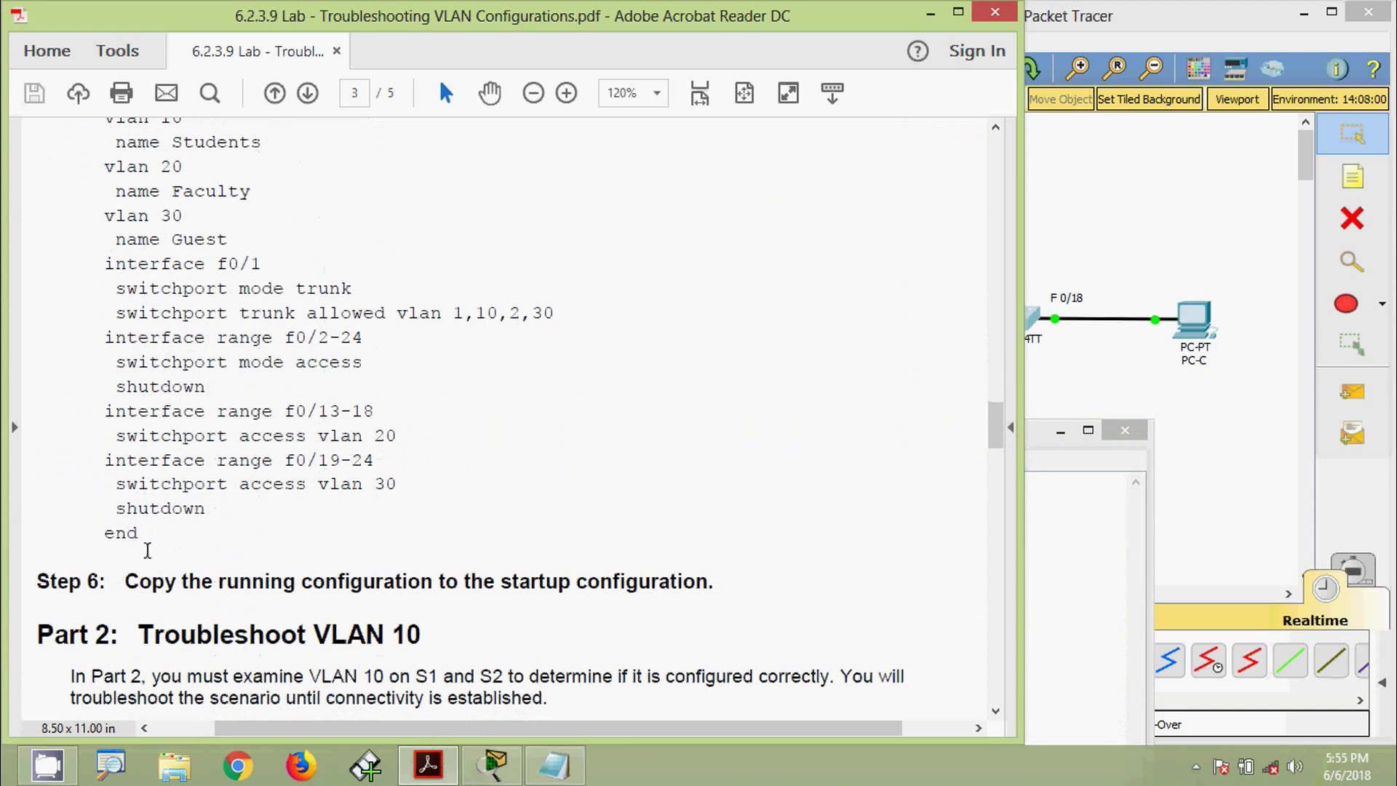
left_click(146, 542, "shift")
key("ctrl+c")
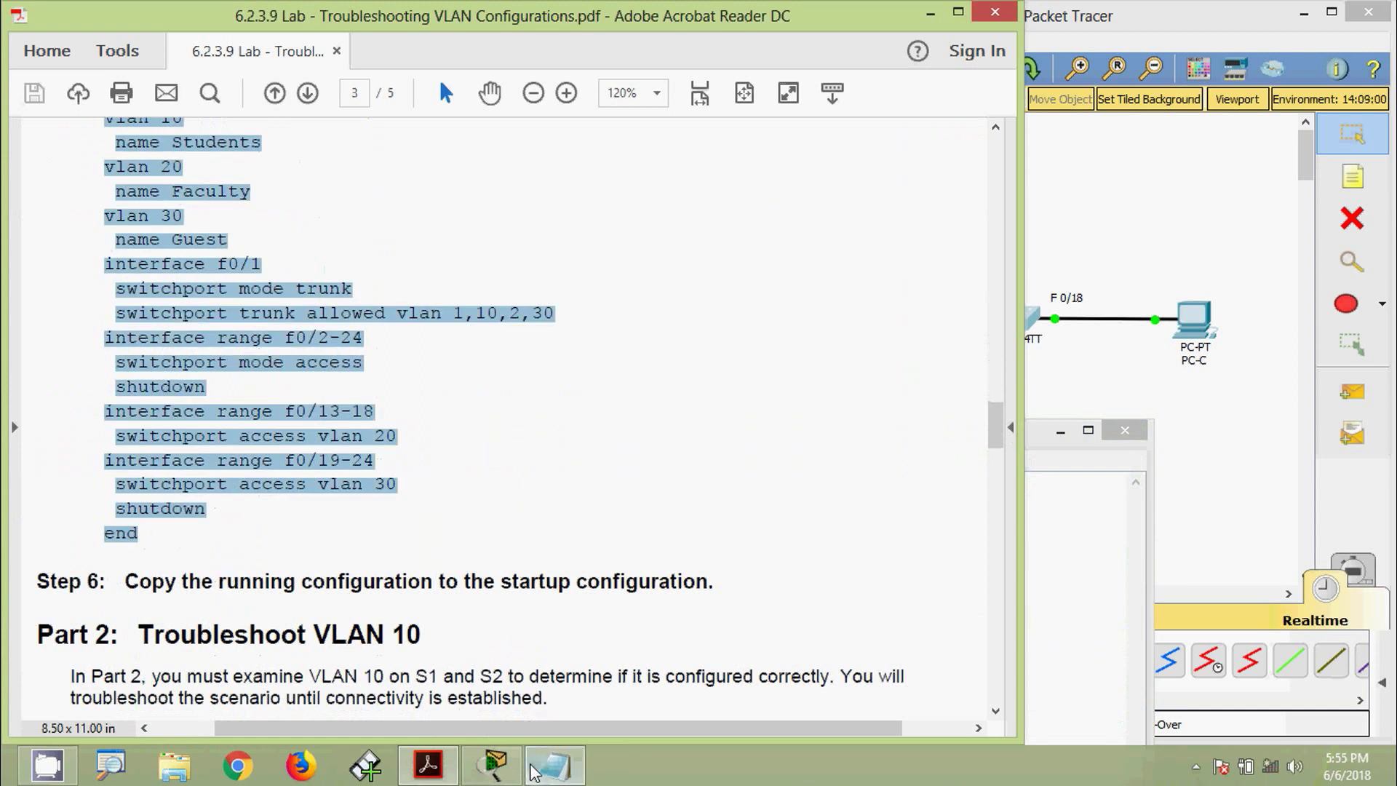
left_click(555, 764)
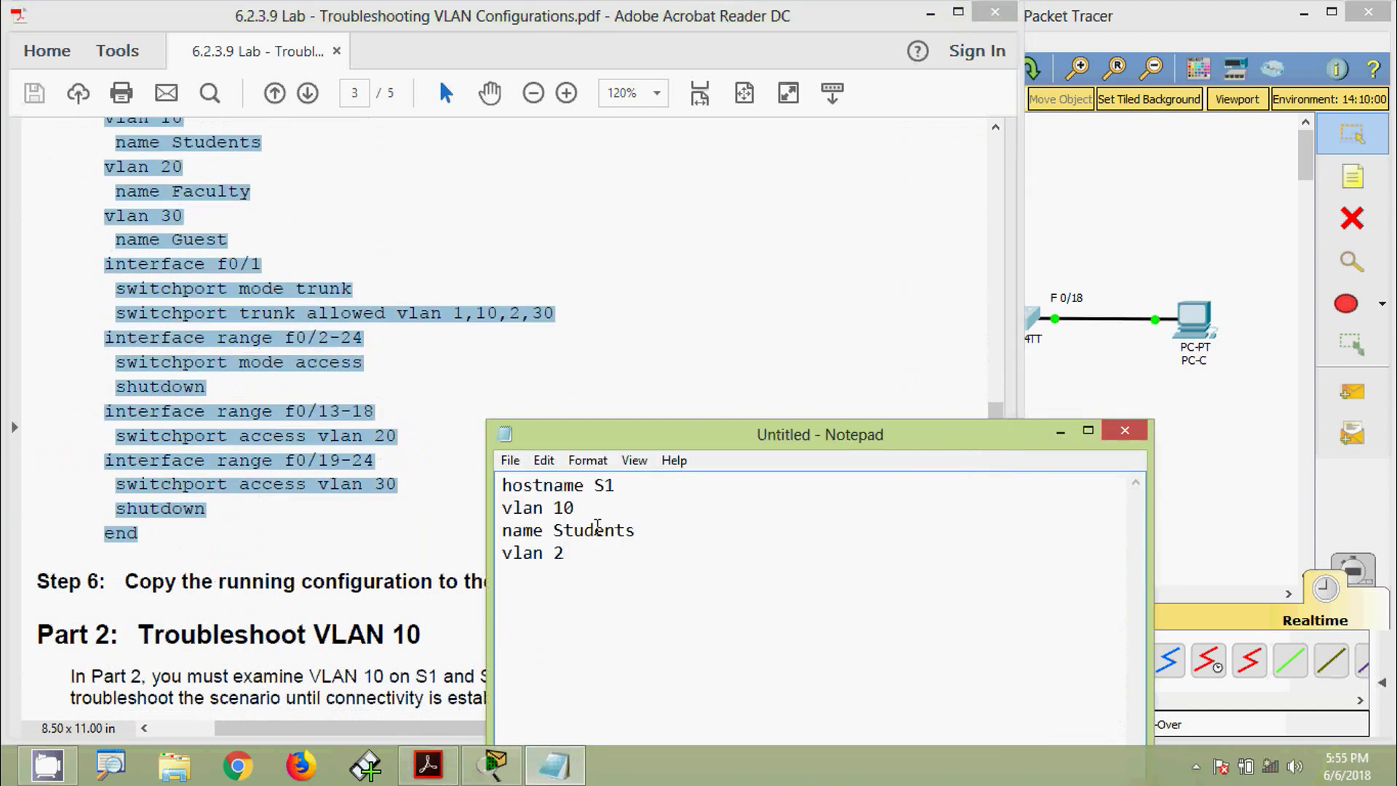
left_click_drag(640, 435, 512, 176)
key("ctrl+v")
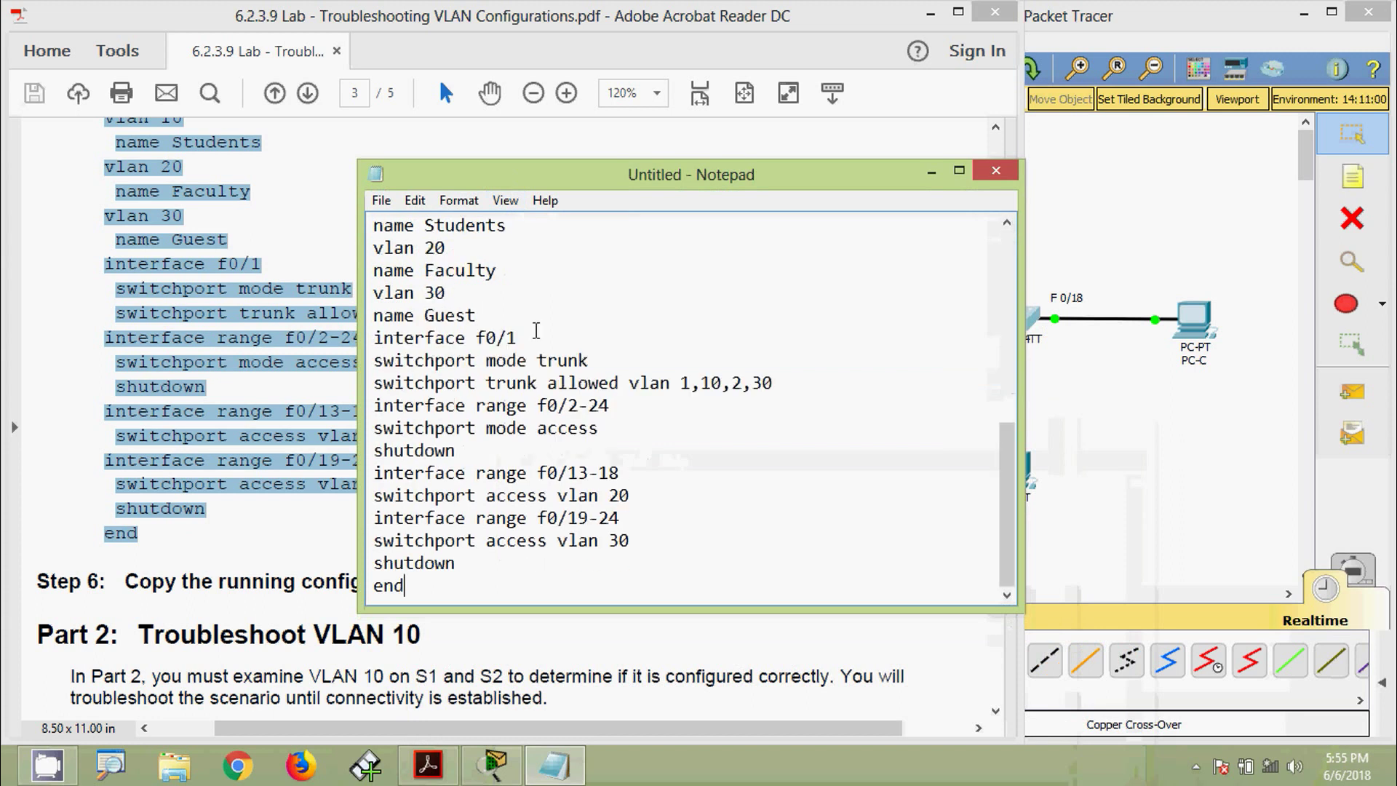
Add blank lines above and below the Switch S2 Configuration heading.
scroll(515, 360, "up", 6)
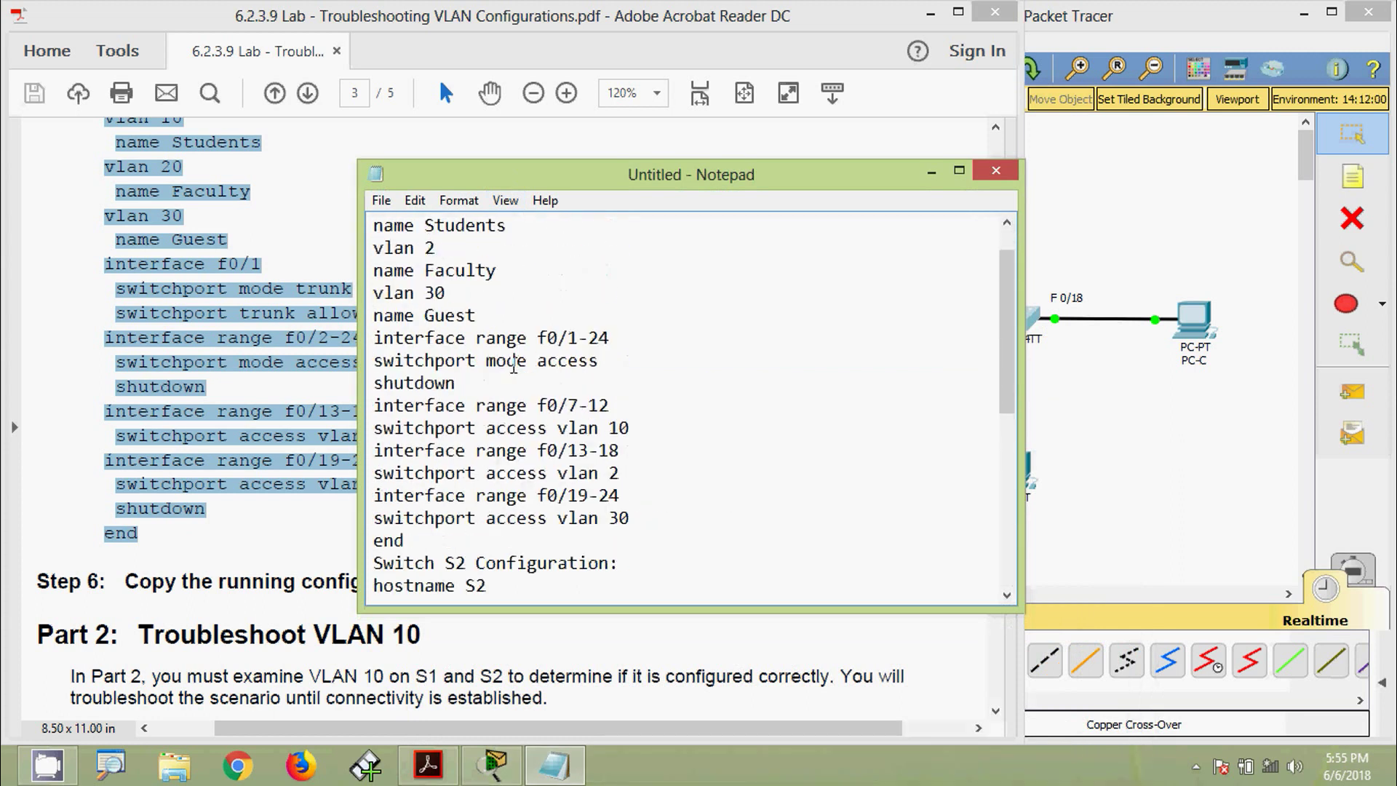
scroll(514, 366, "up", 1)
scroll(514, 366, "down", 1)
scroll(514, 366, "up", 1)
scroll(514, 367, "down", 2)
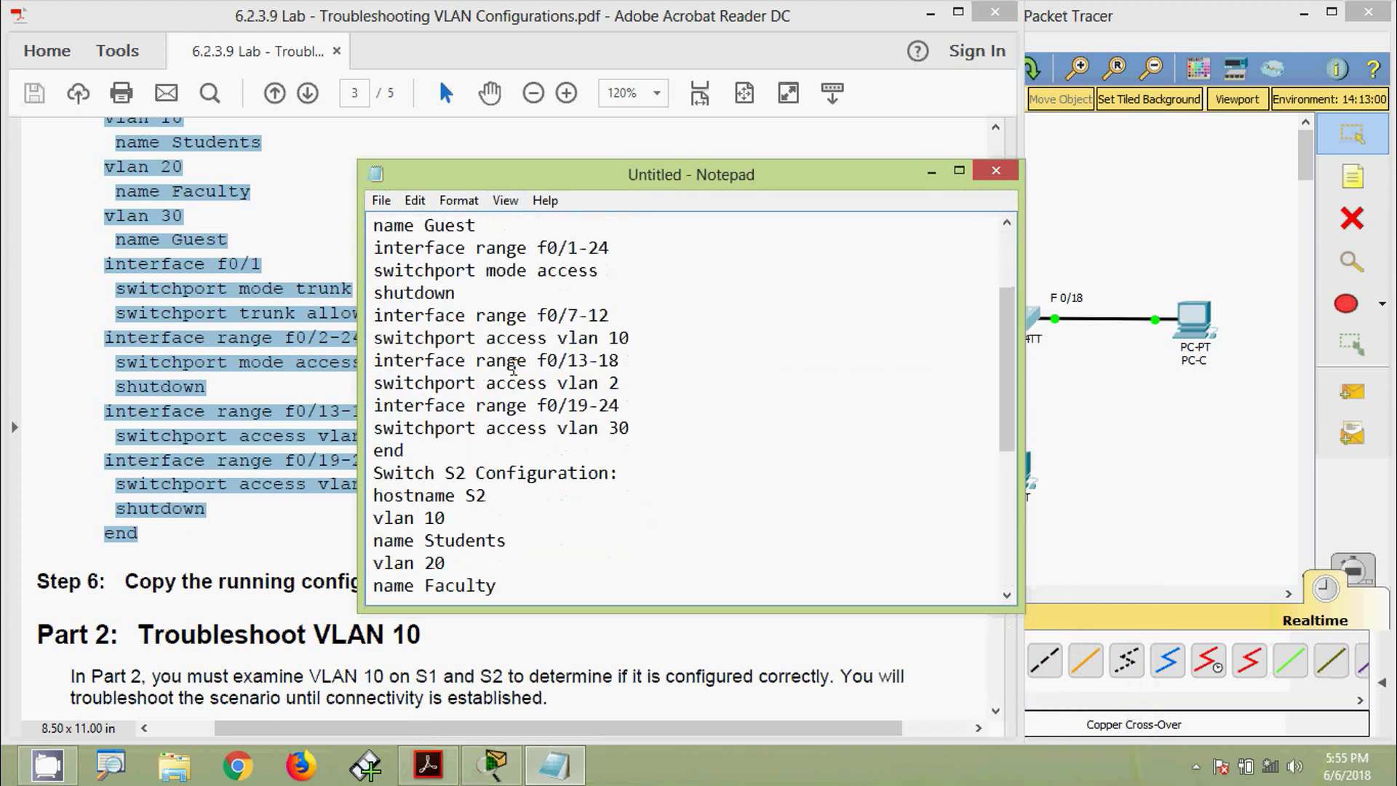
scroll(513, 366, "down", 2)
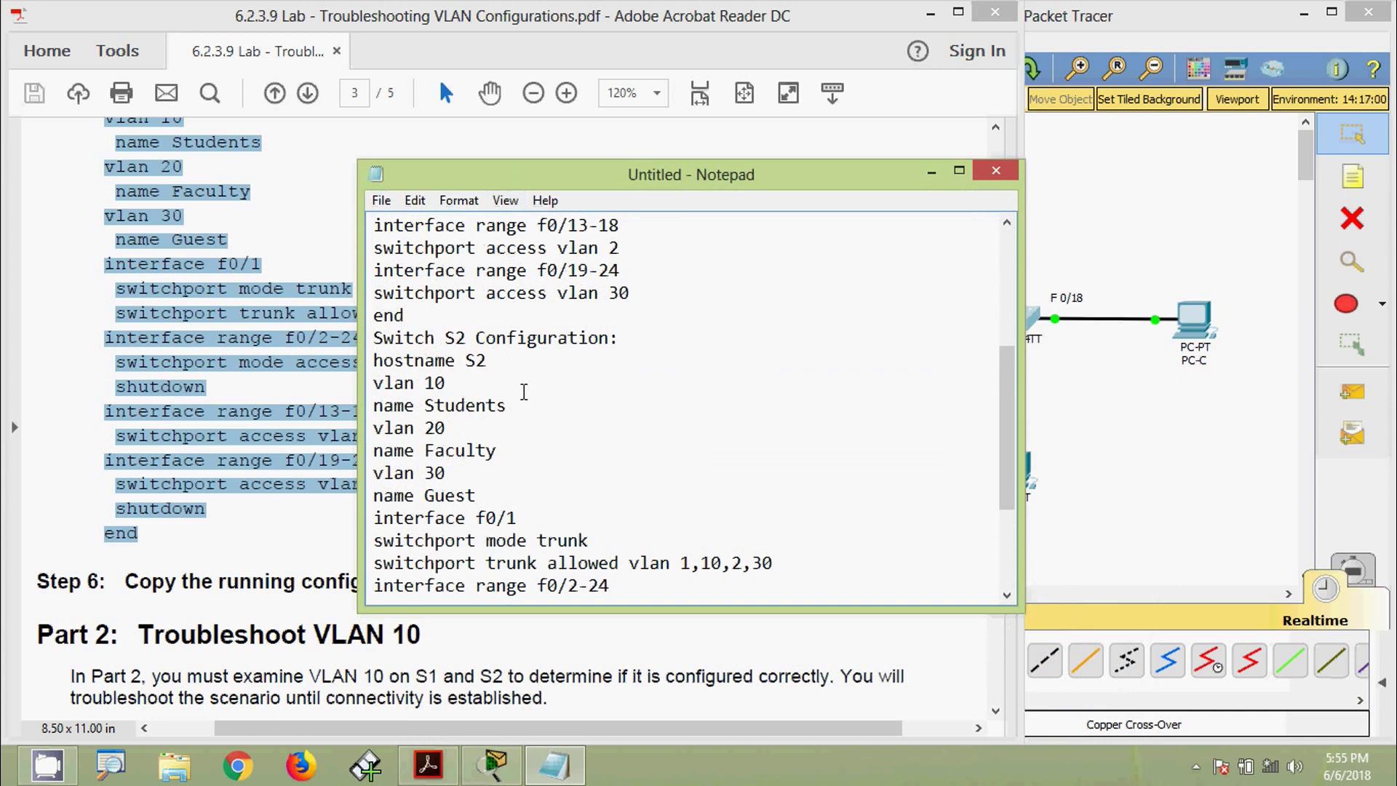
key("Return")
key("Return")
left_click(627, 381)
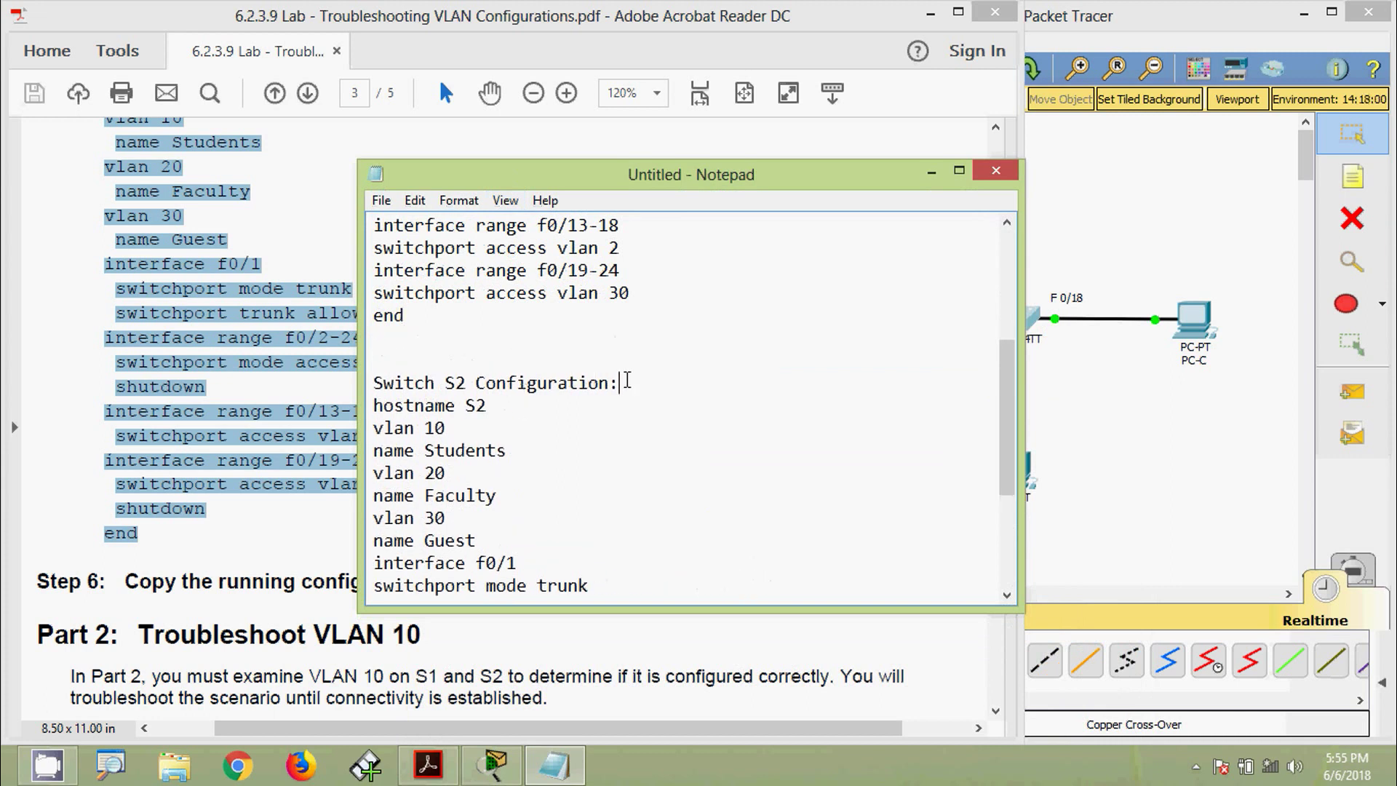
key("Return")
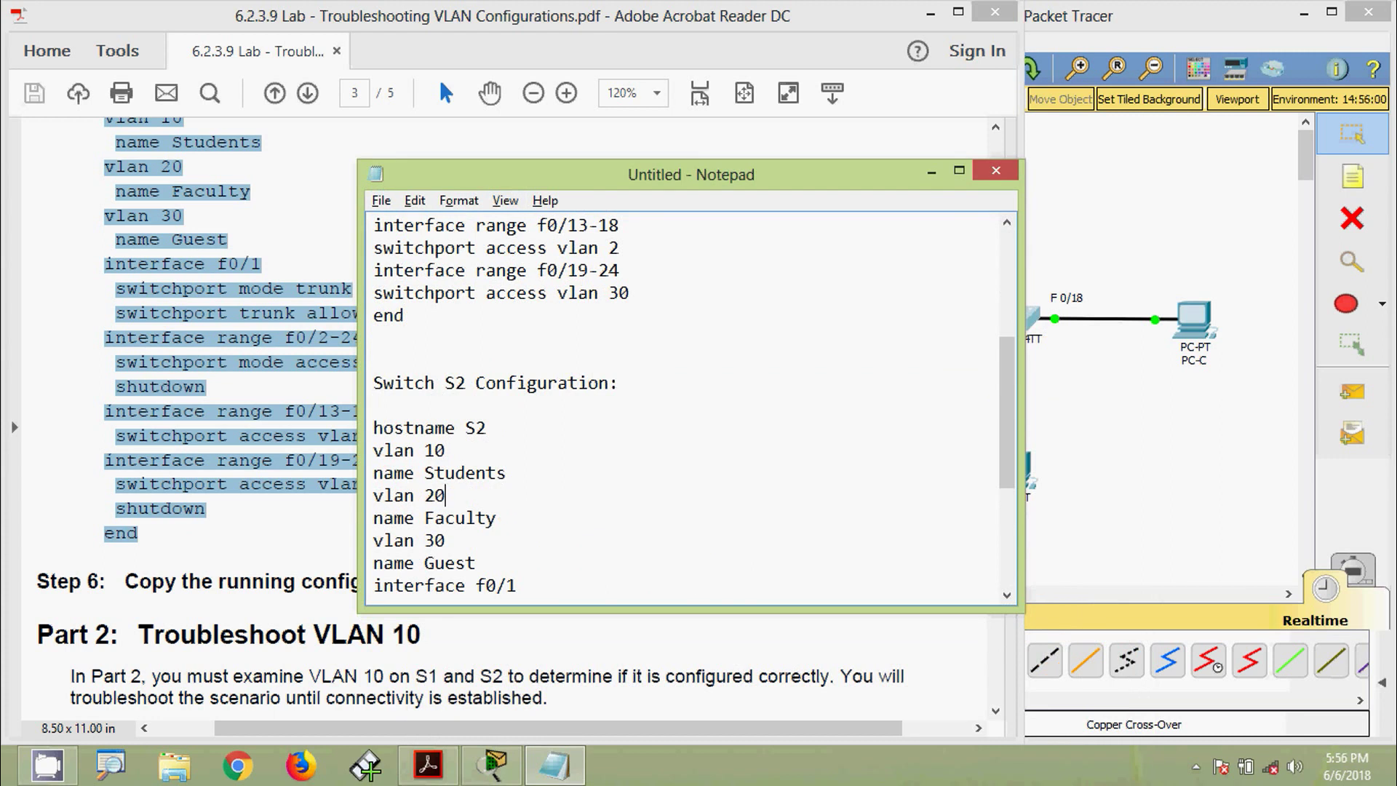
Place the caret before 'hostname S1' to start selecting S1's configuration.
scroll(600, 466, "up", 4)
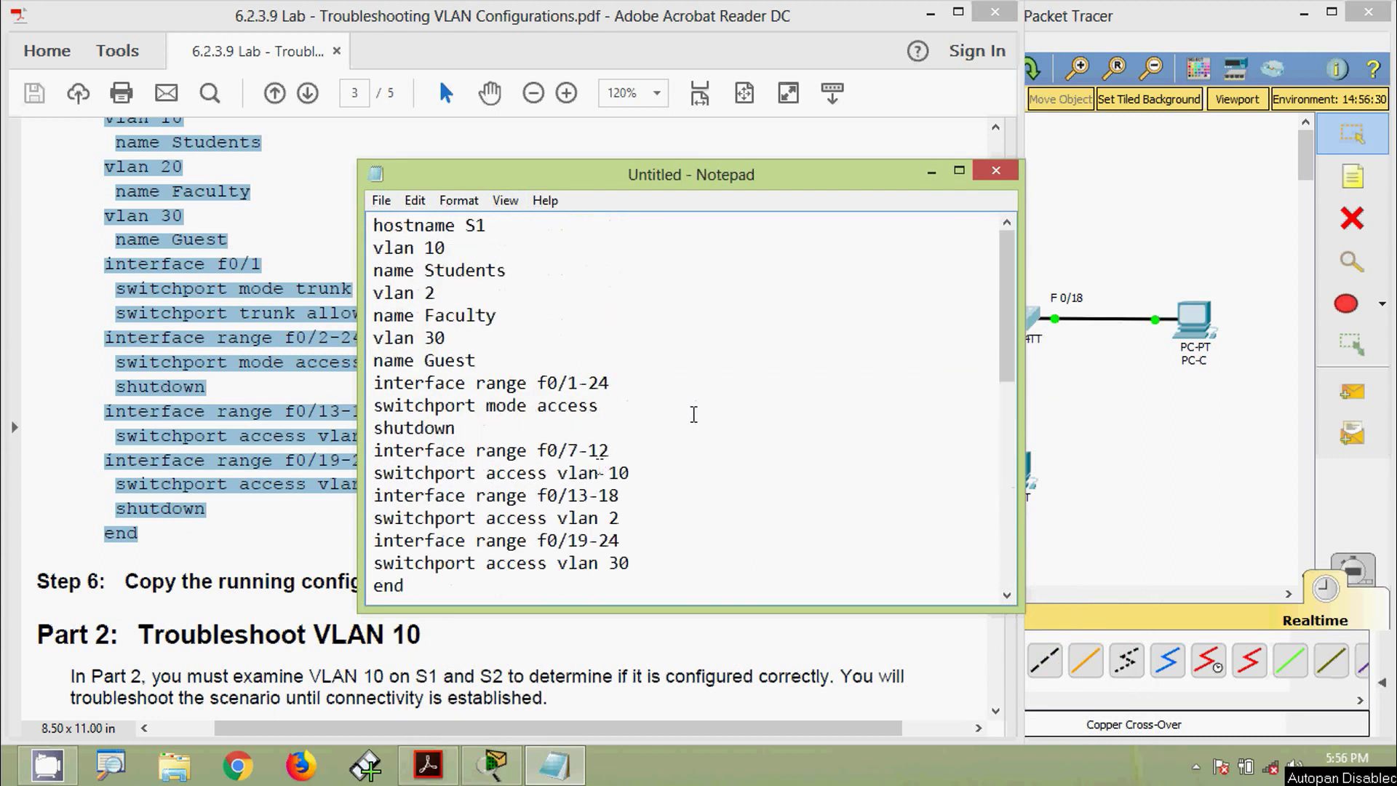
left_click(373, 225)
scroll(437, 349, "down", 3)
Select the S1 configuration through its end line and open switch S1's command line.
left_click(426, 386, "shift")
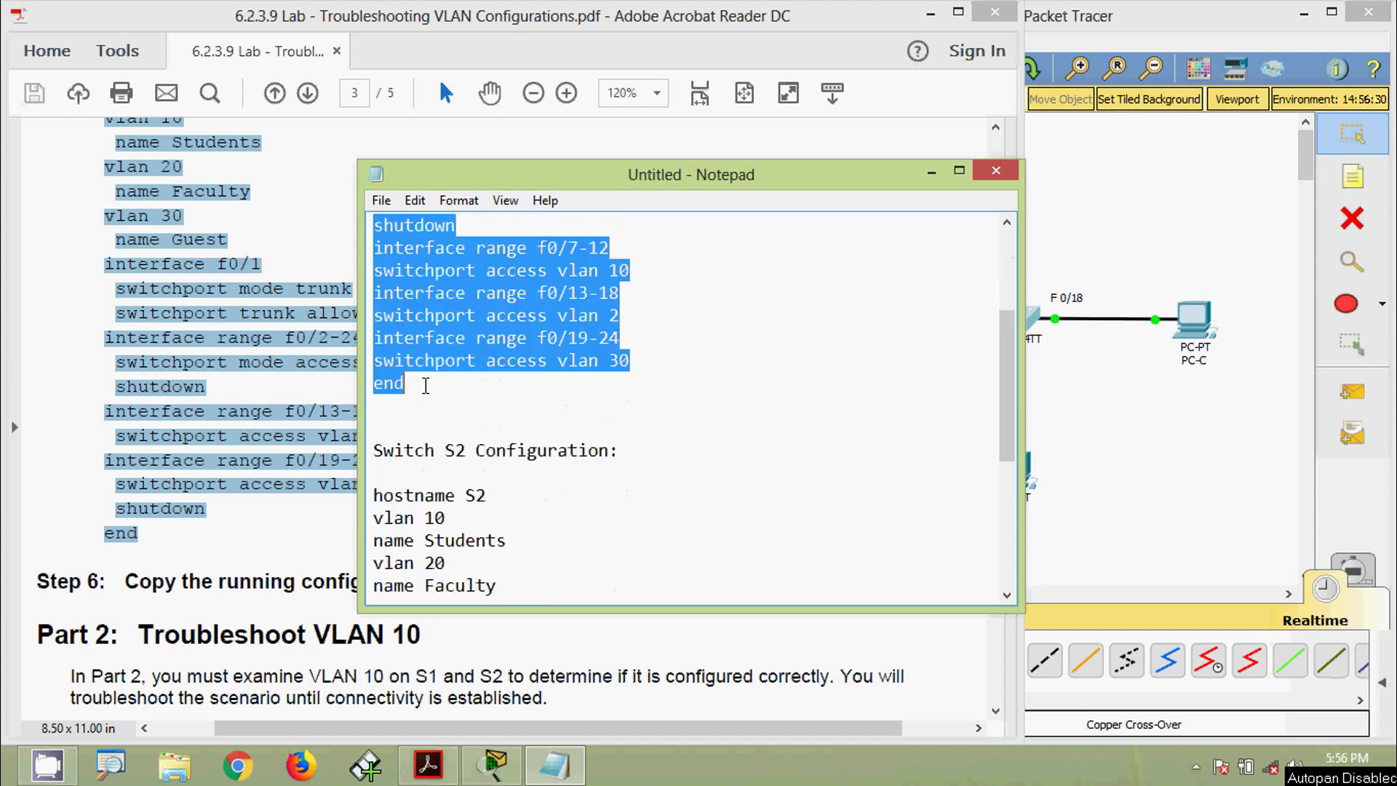
left_click(1161, 422)
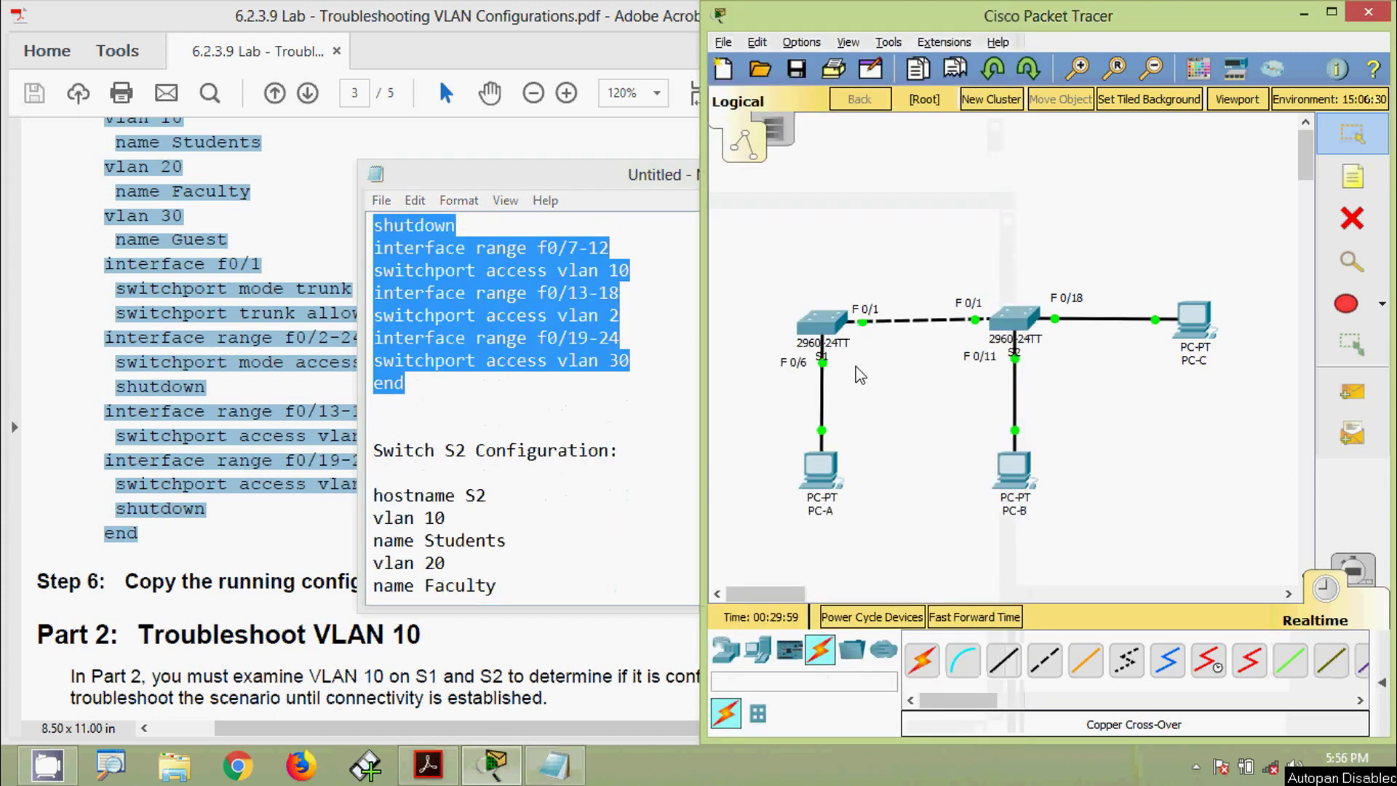
left_click(828, 334)
left_click_drag(617, 93, 527, 59)
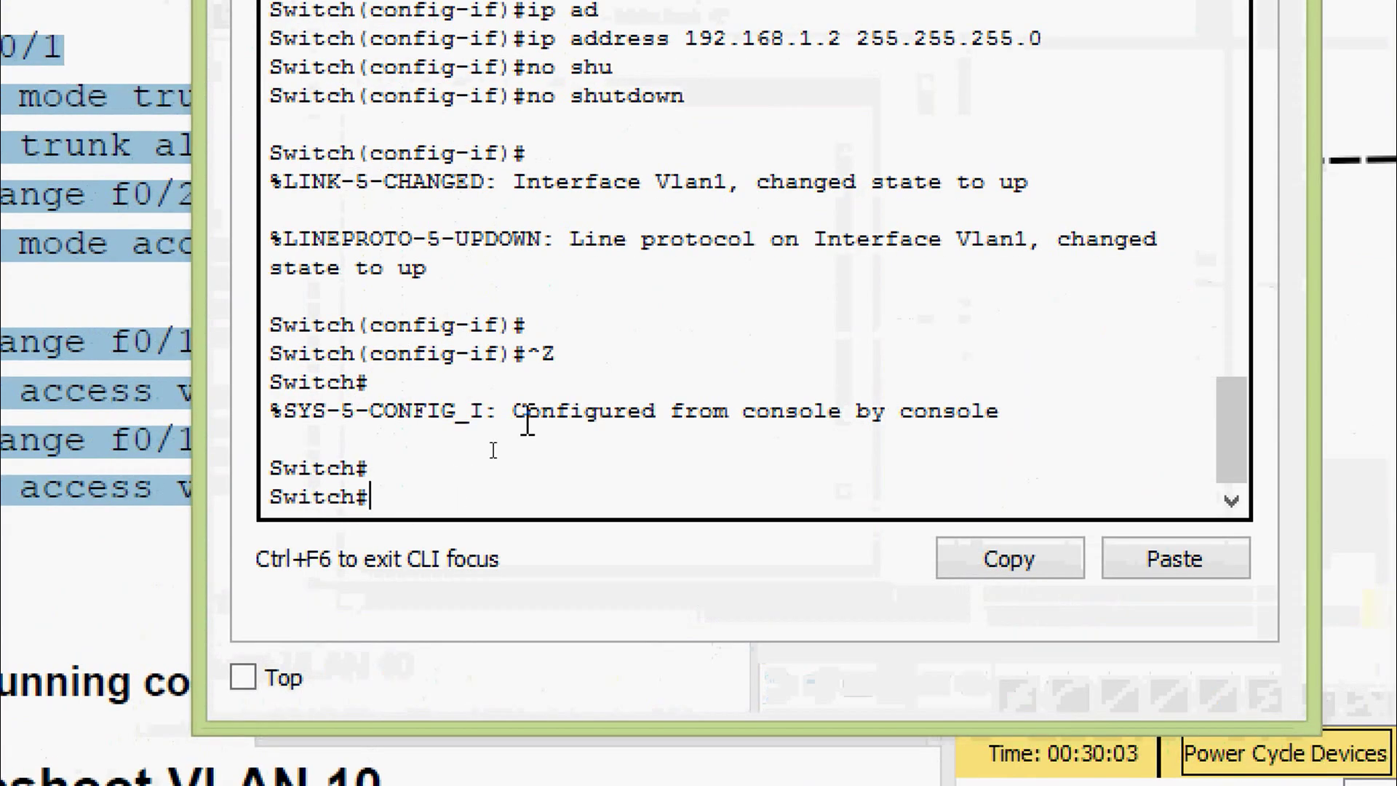
Enter configure terminal on S1, then paste and run the lab's S1 configuration.
type("conf")
key("Tab")
type("t")
key("Tab")
key("Return")
key("Return")
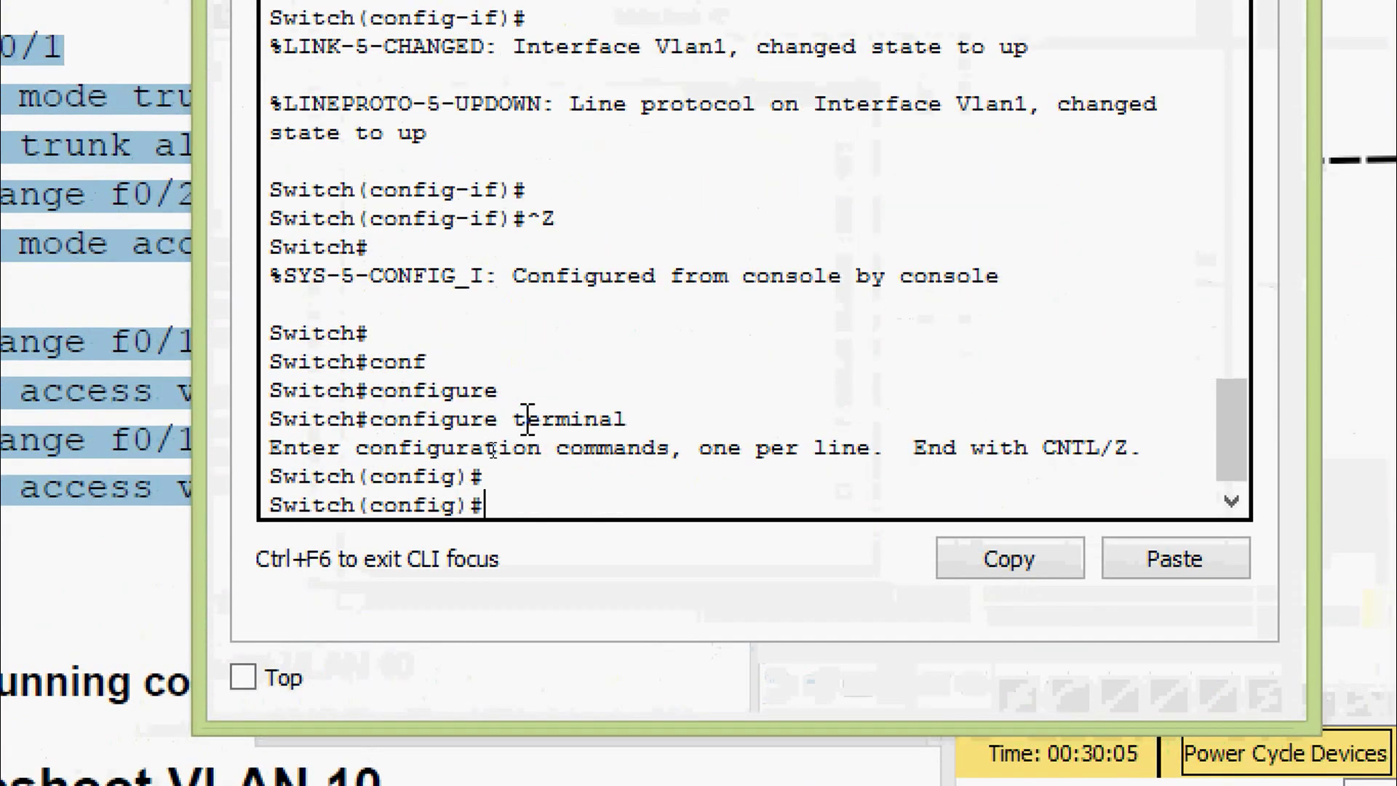
right_click(530, 502)
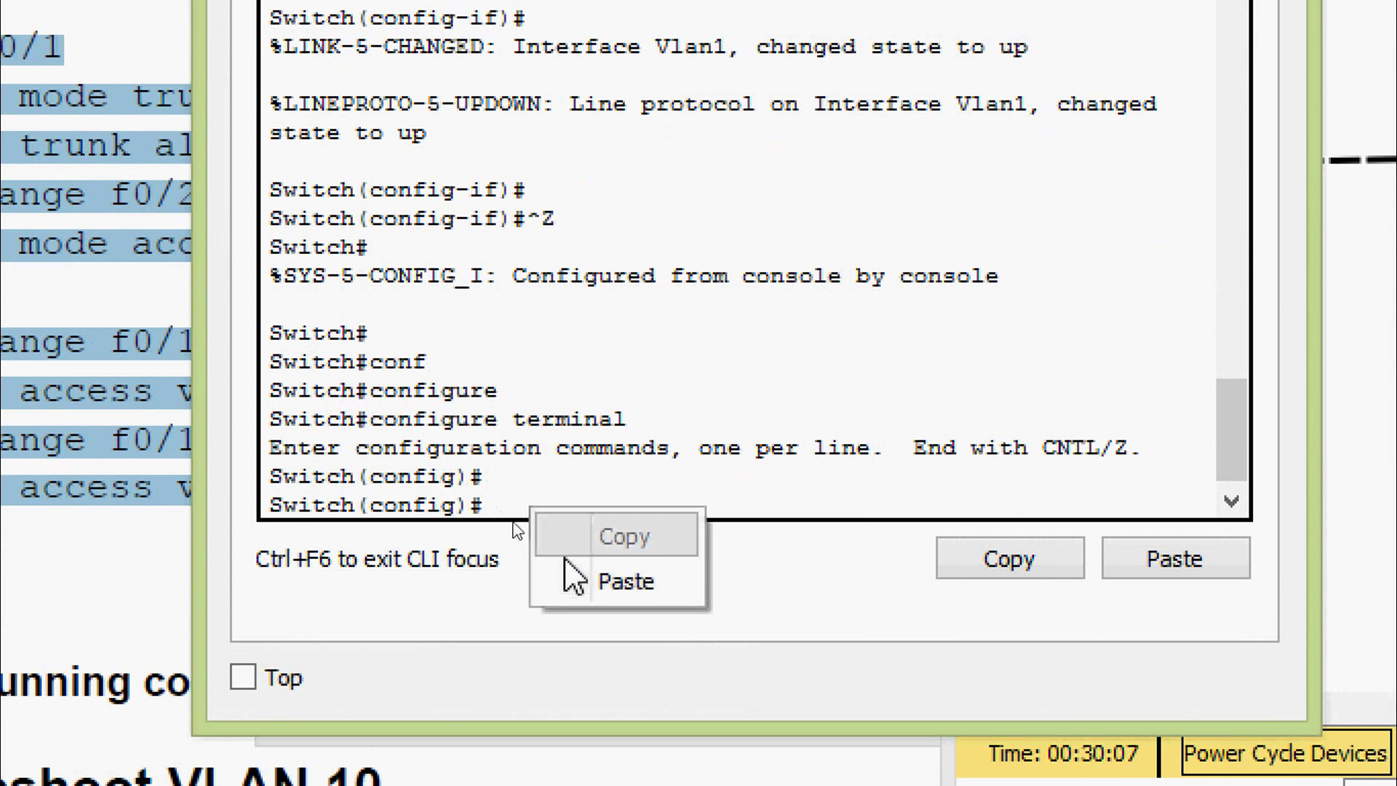
left_click(569, 569)
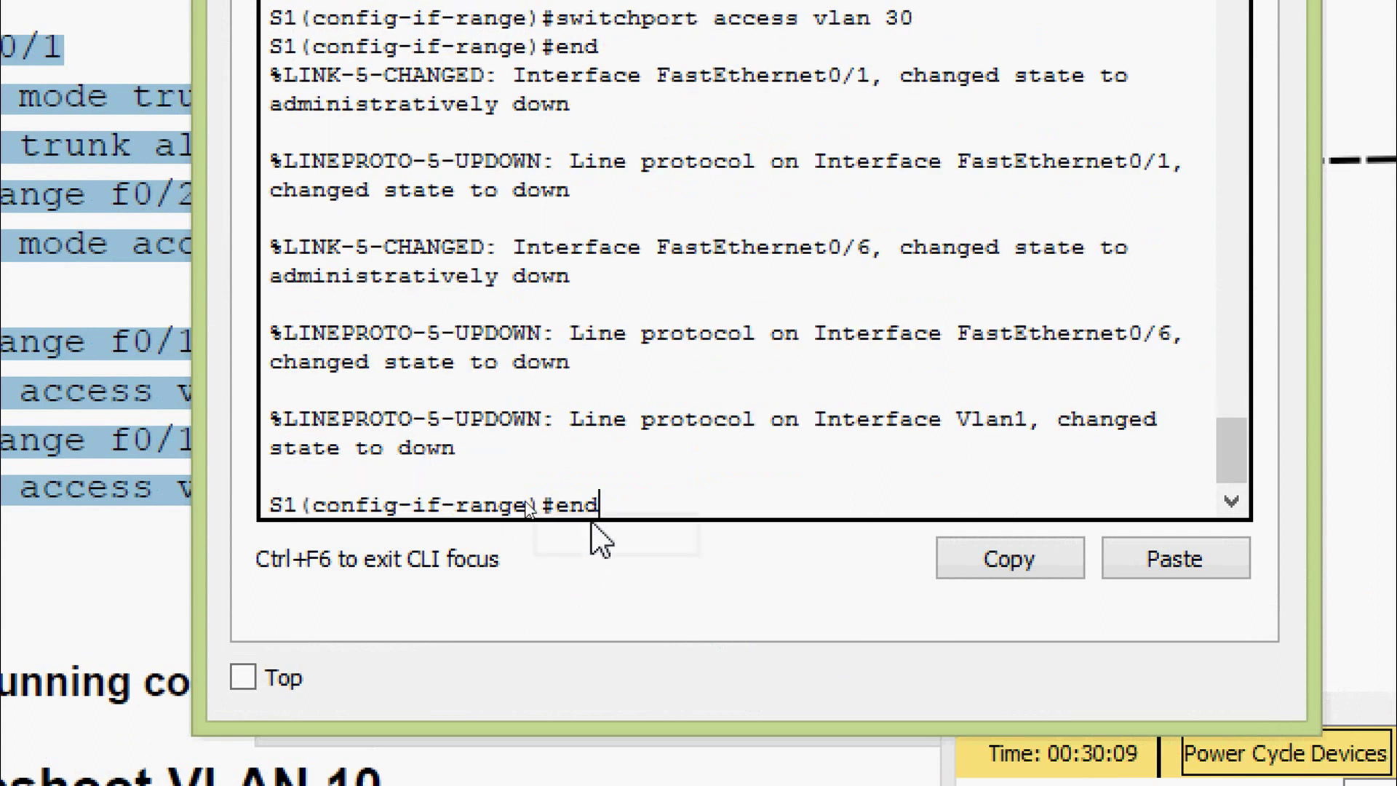
key("Return")
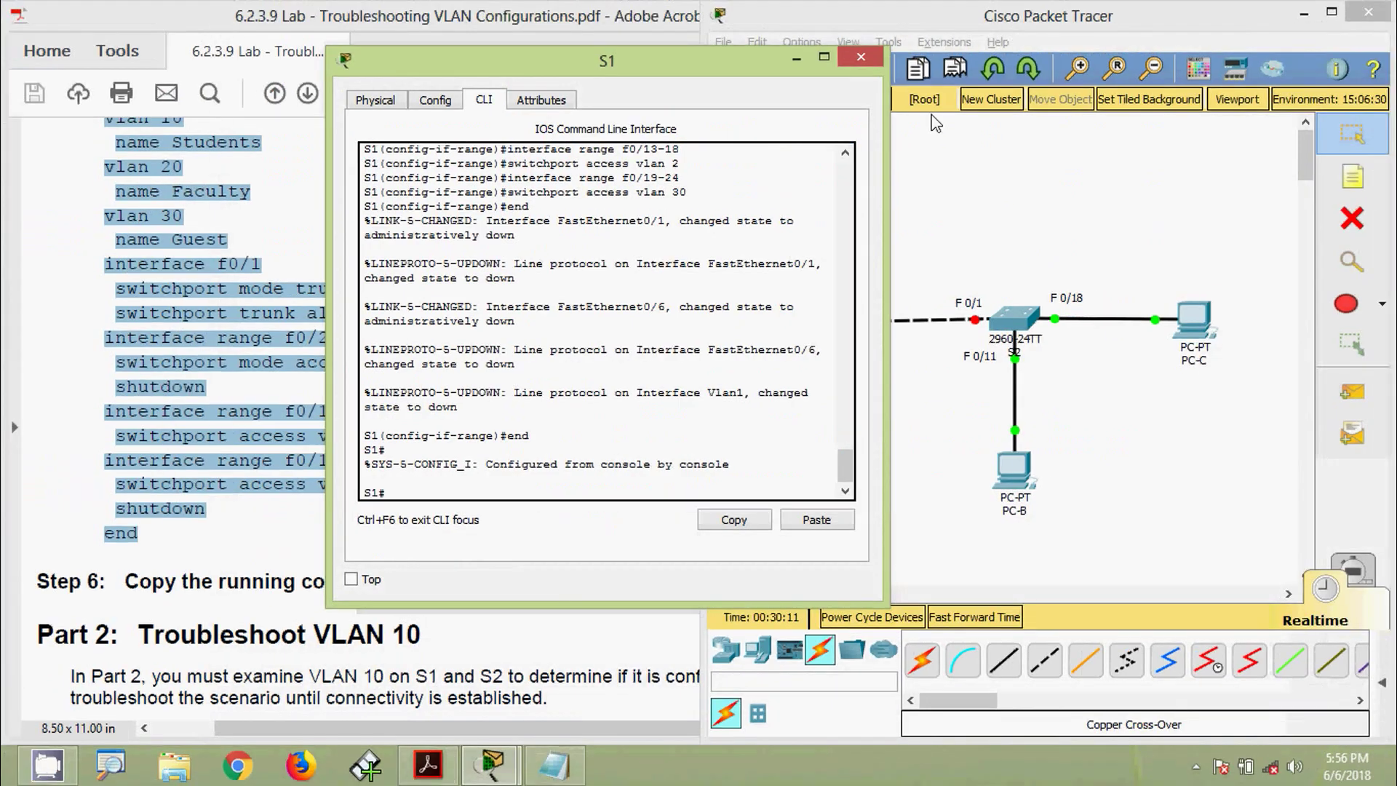
Close S1's window and select the S2 configuration text in Notepad.
left_click(868, 48)
left_click(472, 385)
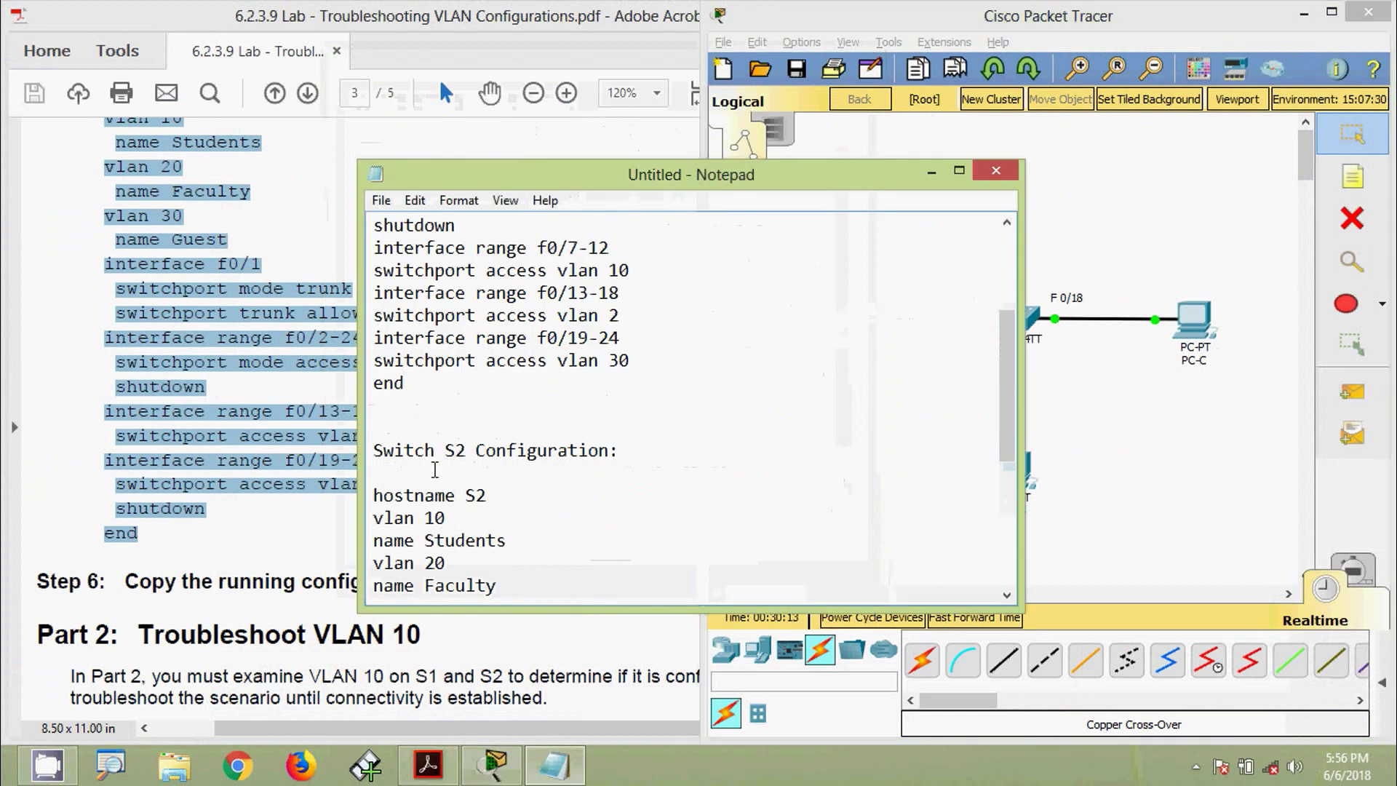
scroll(431, 473, "down", 1)
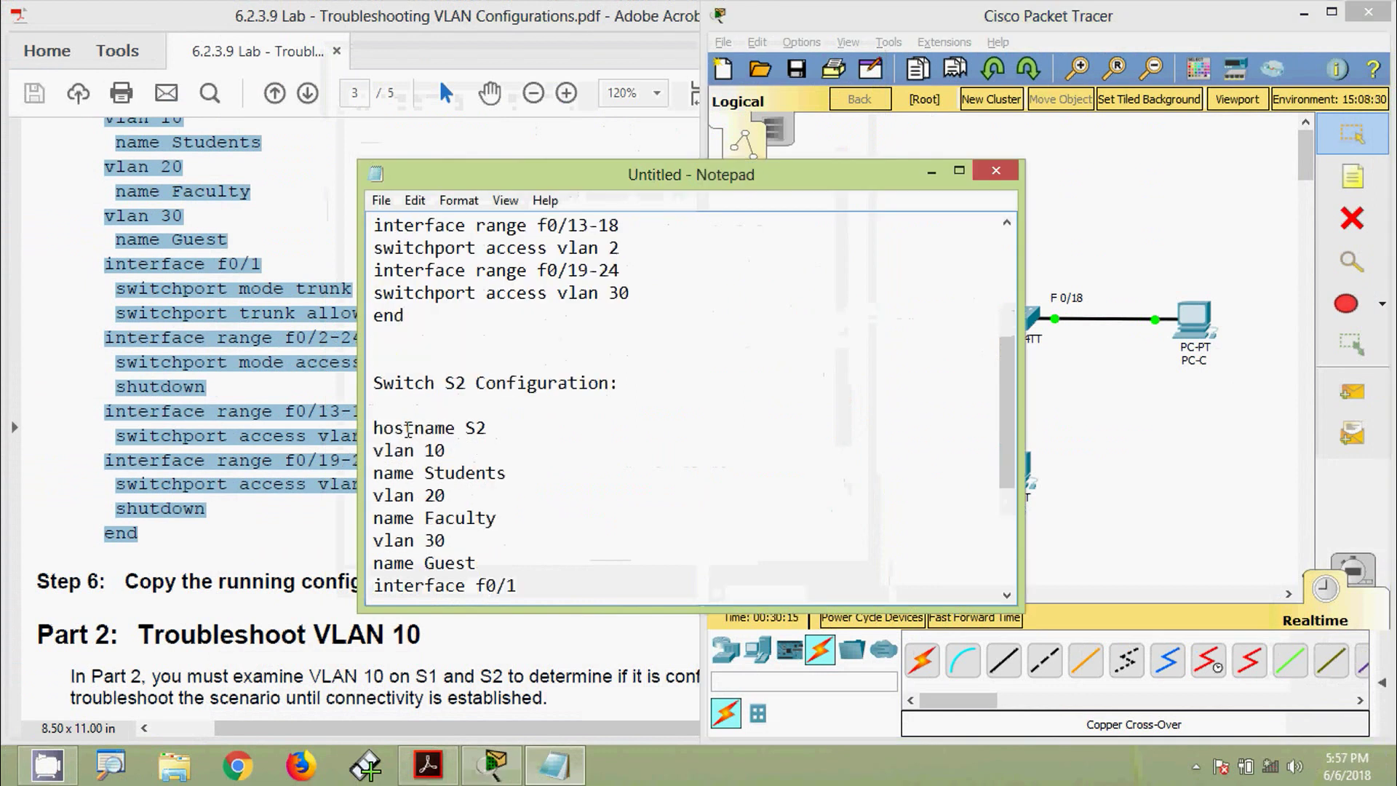
scroll(435, 460, "down", 4)
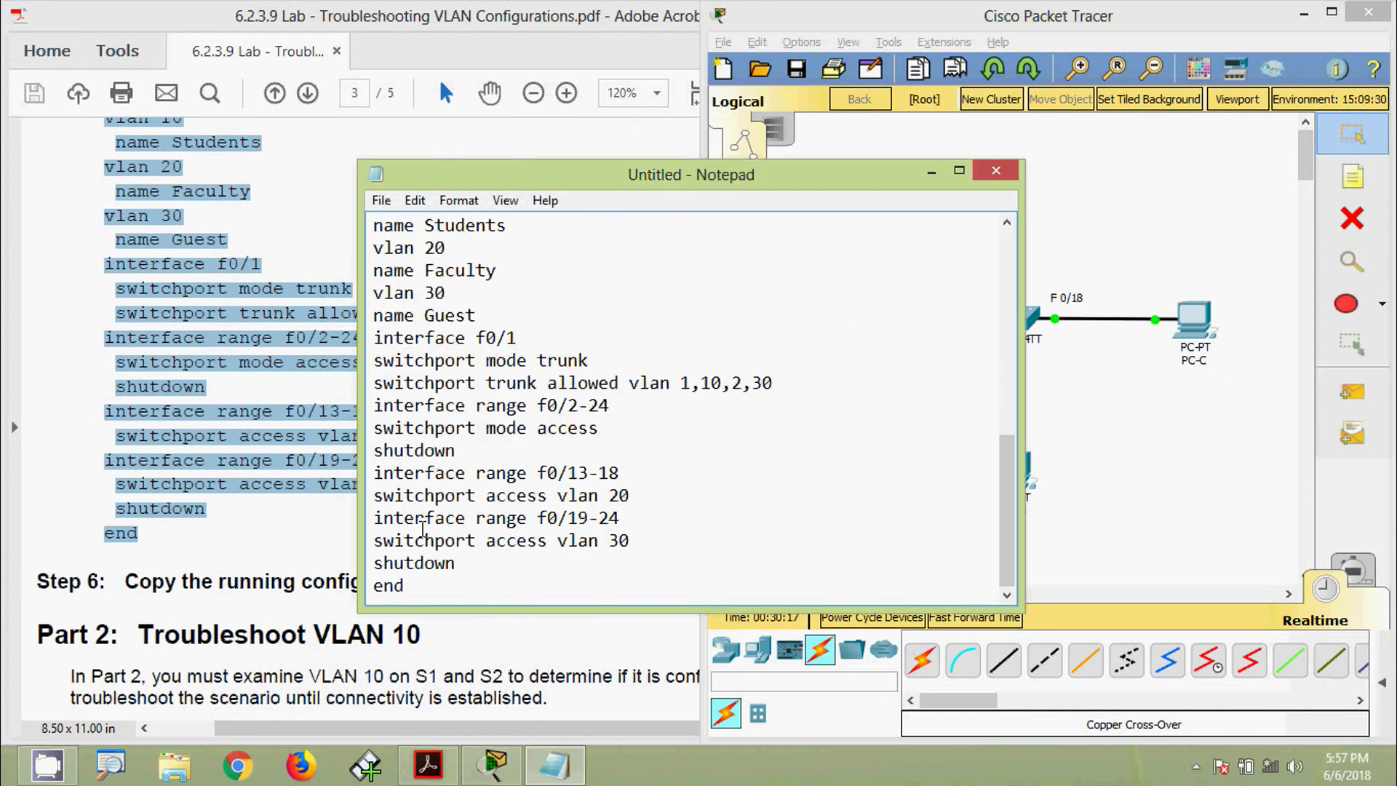
key("ctrl+a")
Paste the S2 configuration into switch S2's CLI under configure terminal, then close its window.
left_click(1072, 451)
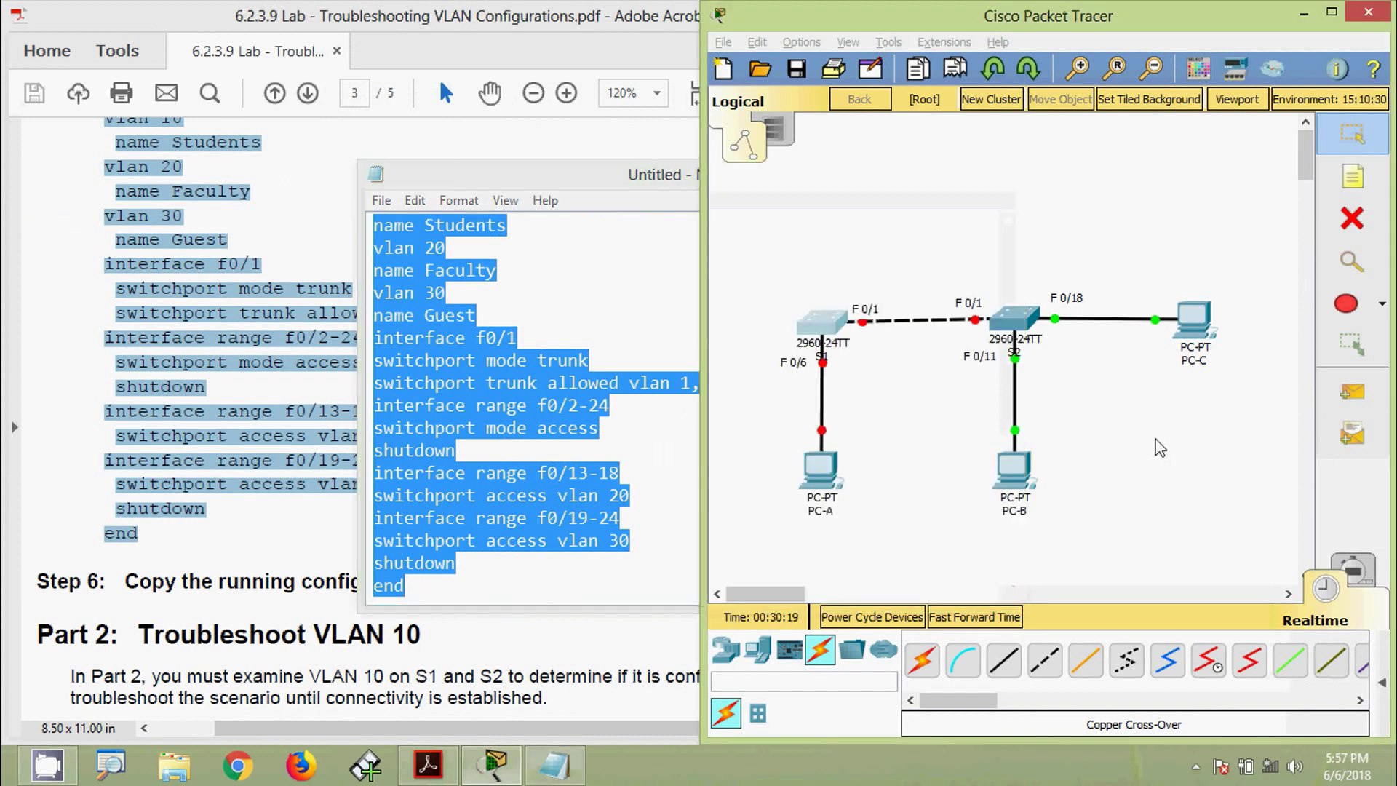
left_click(1018, 328)
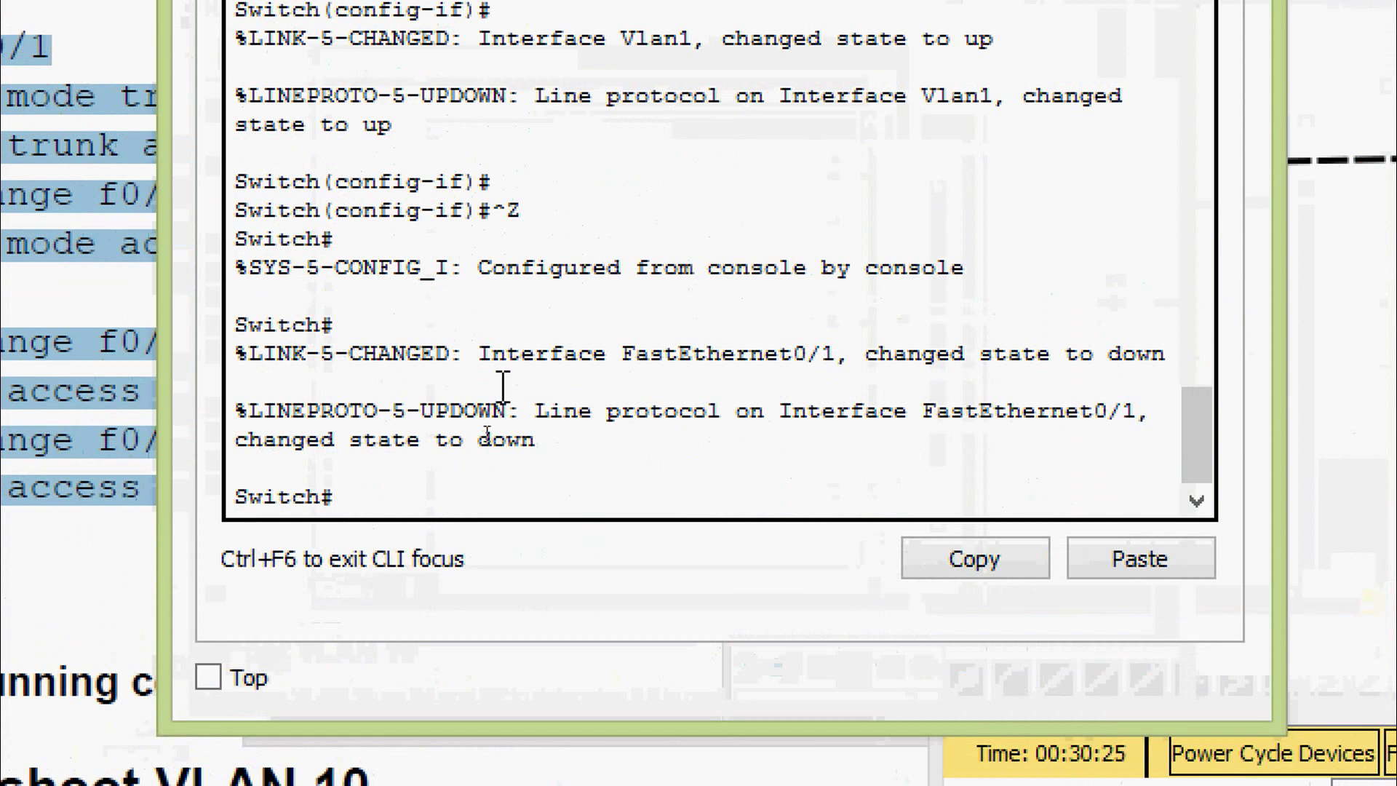
type("conf")
key("Tab")
type("t")
key("Tab")
key("Return")
key("Return")
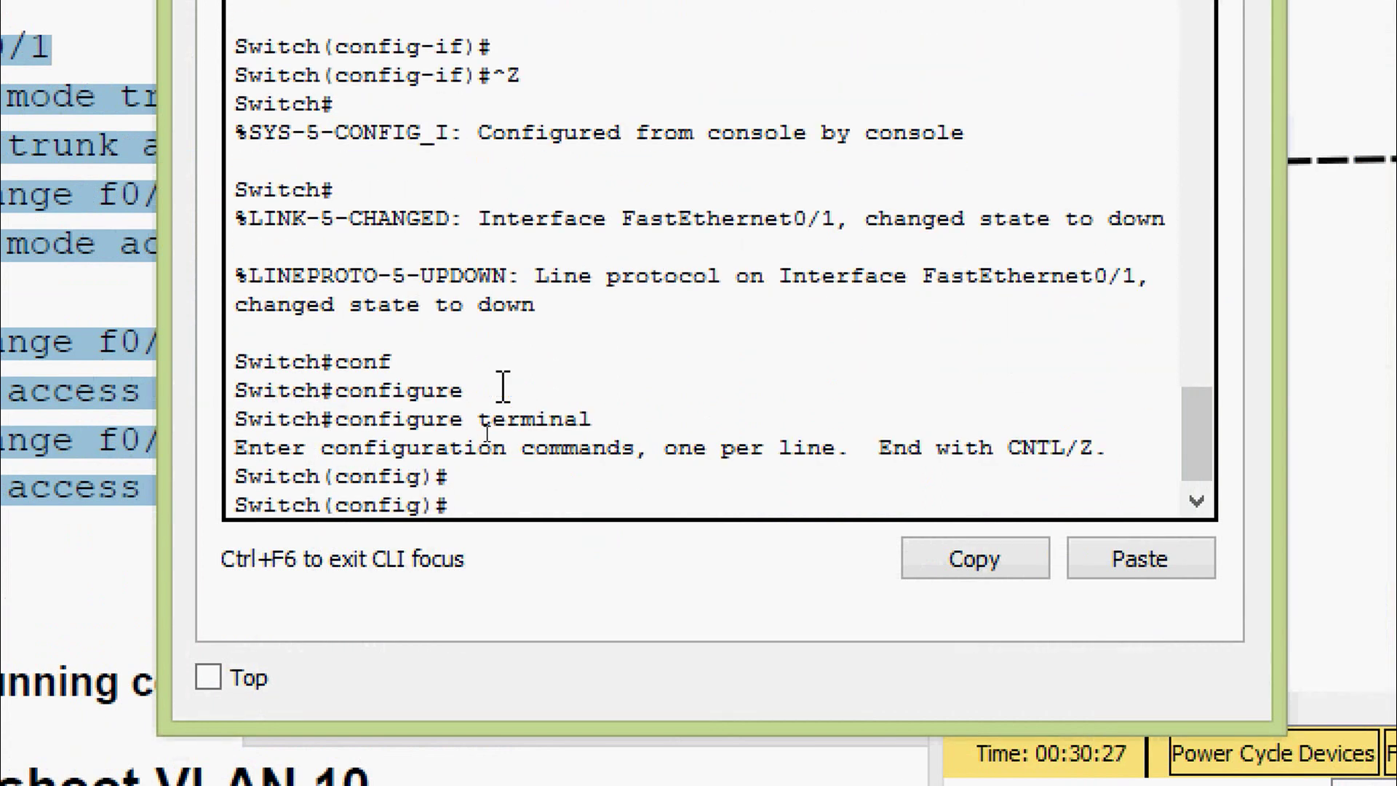
right_click(492, 499)
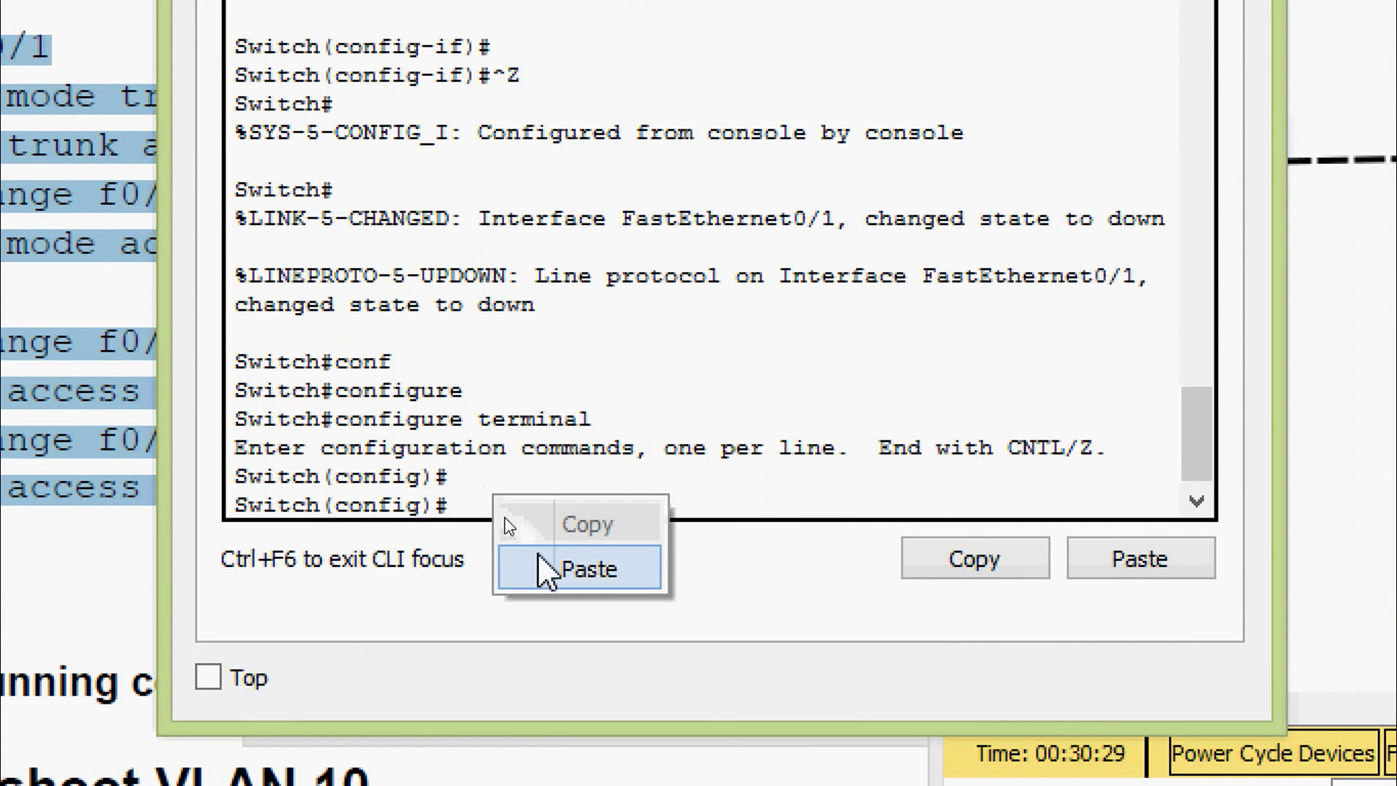
left_click(547, 569)
key("Return")
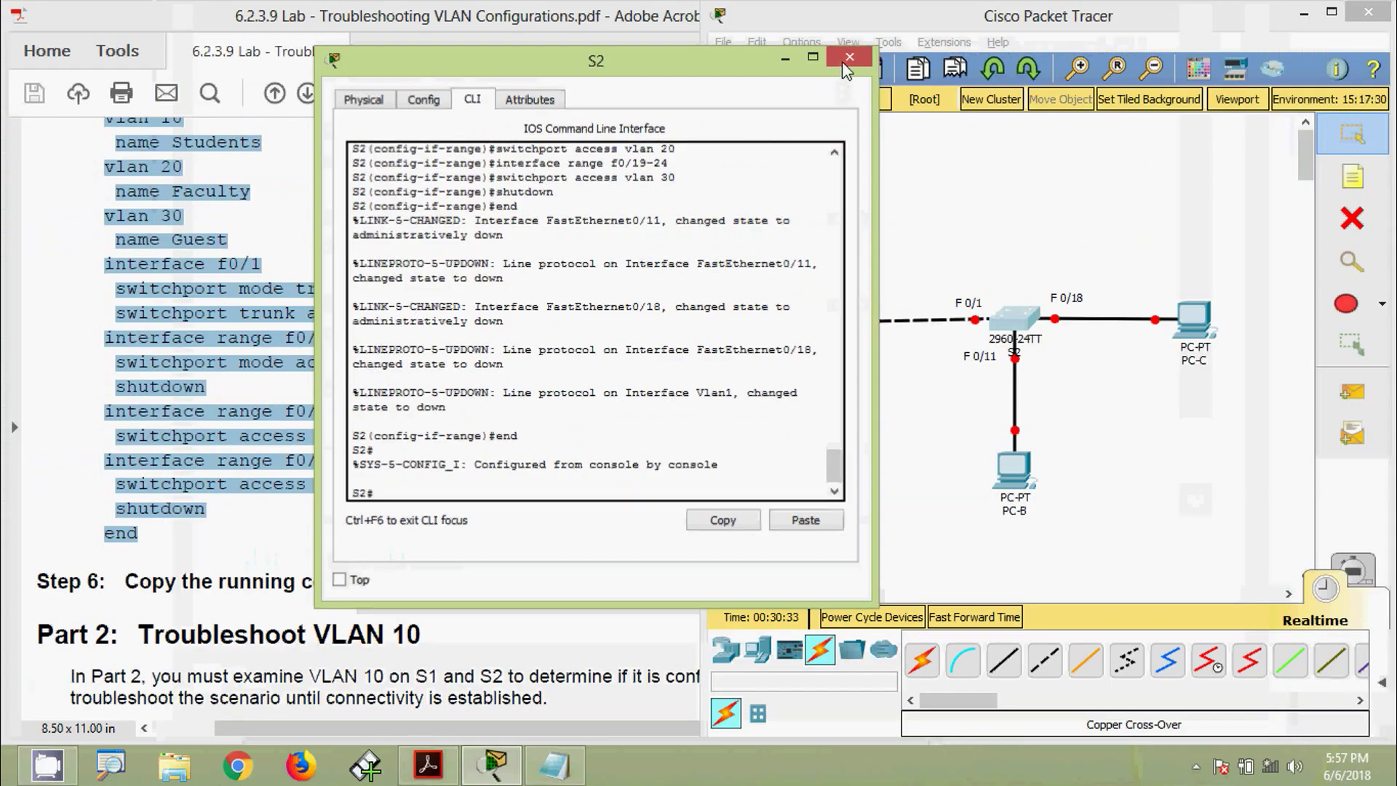
left_click(842, 60)
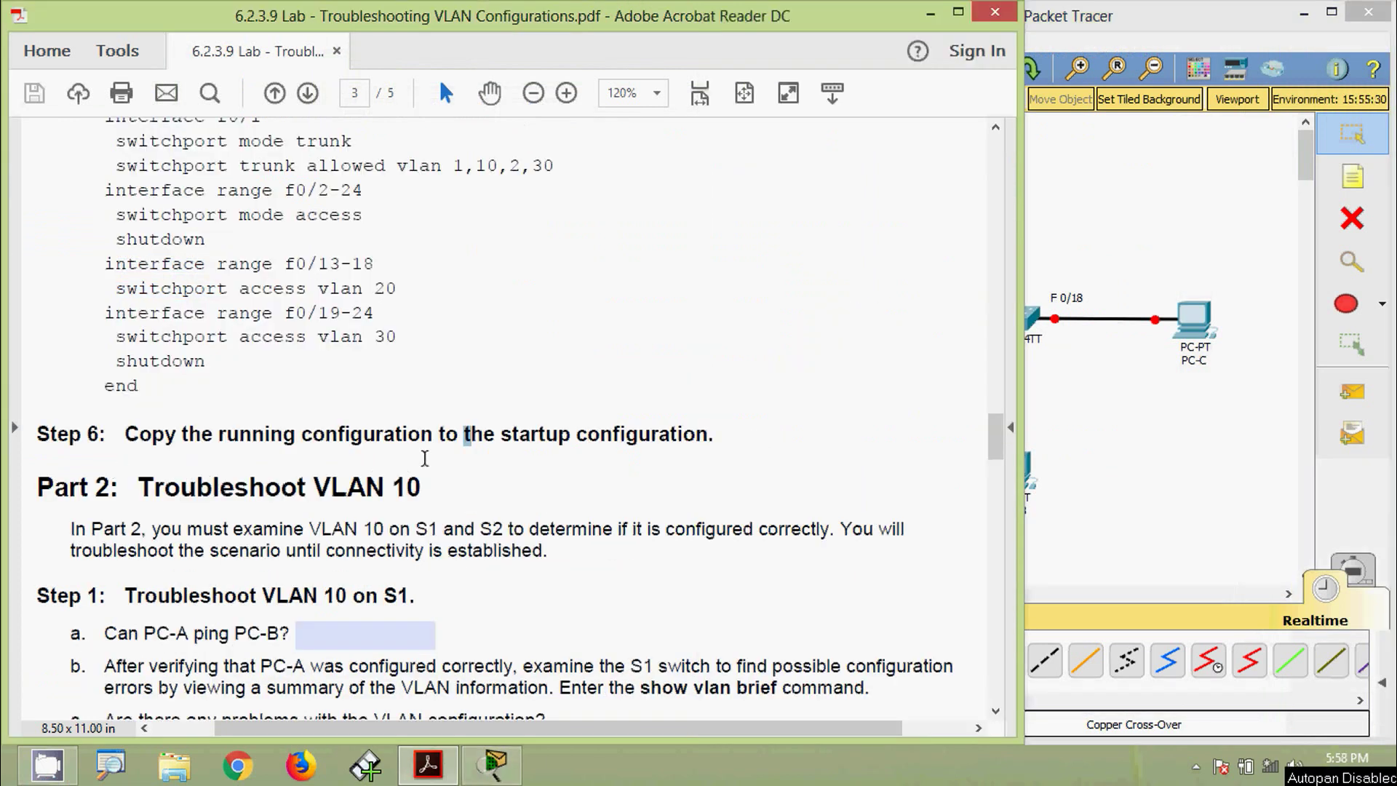
Save S1's configuration with copy running-config startup-config and close its window.
left_click(492, 764)
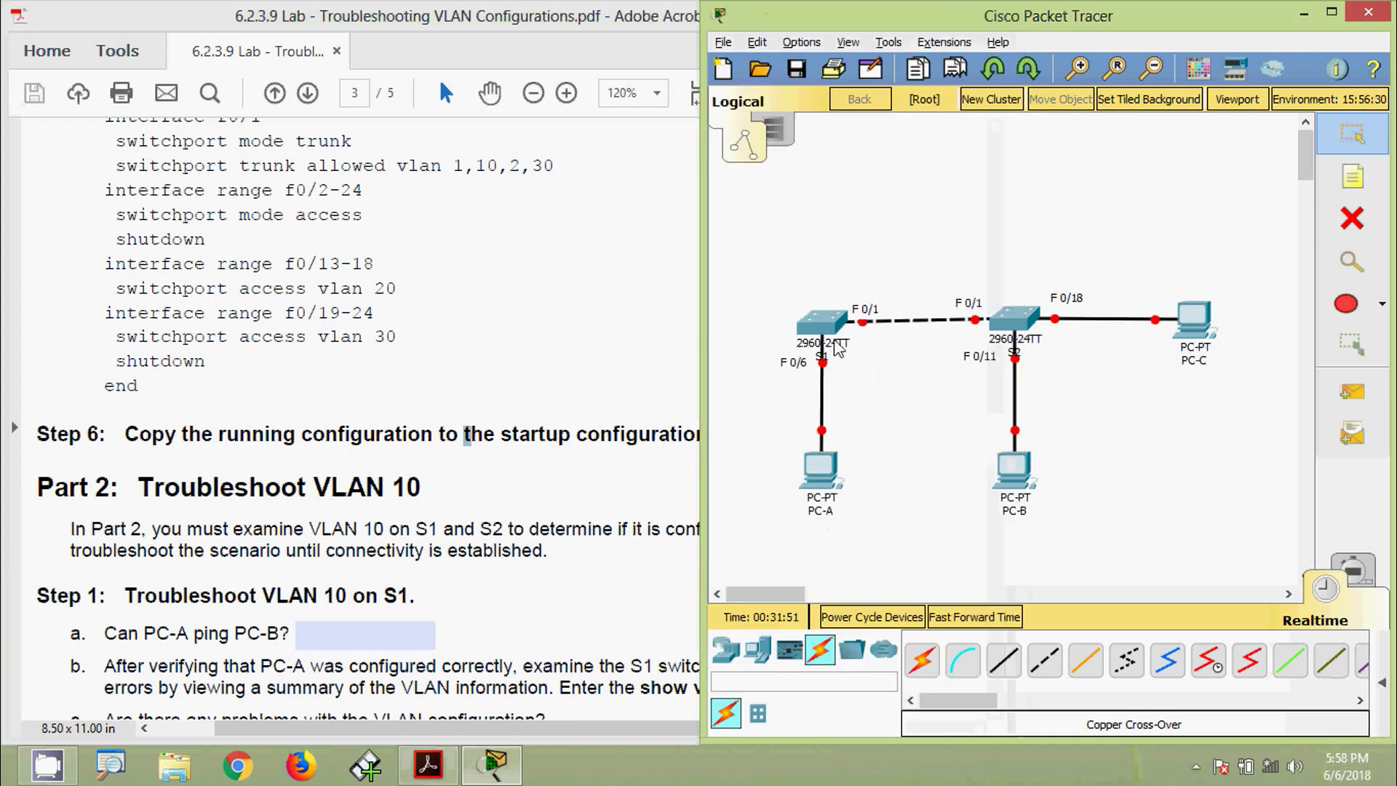
left_click(821, 327)
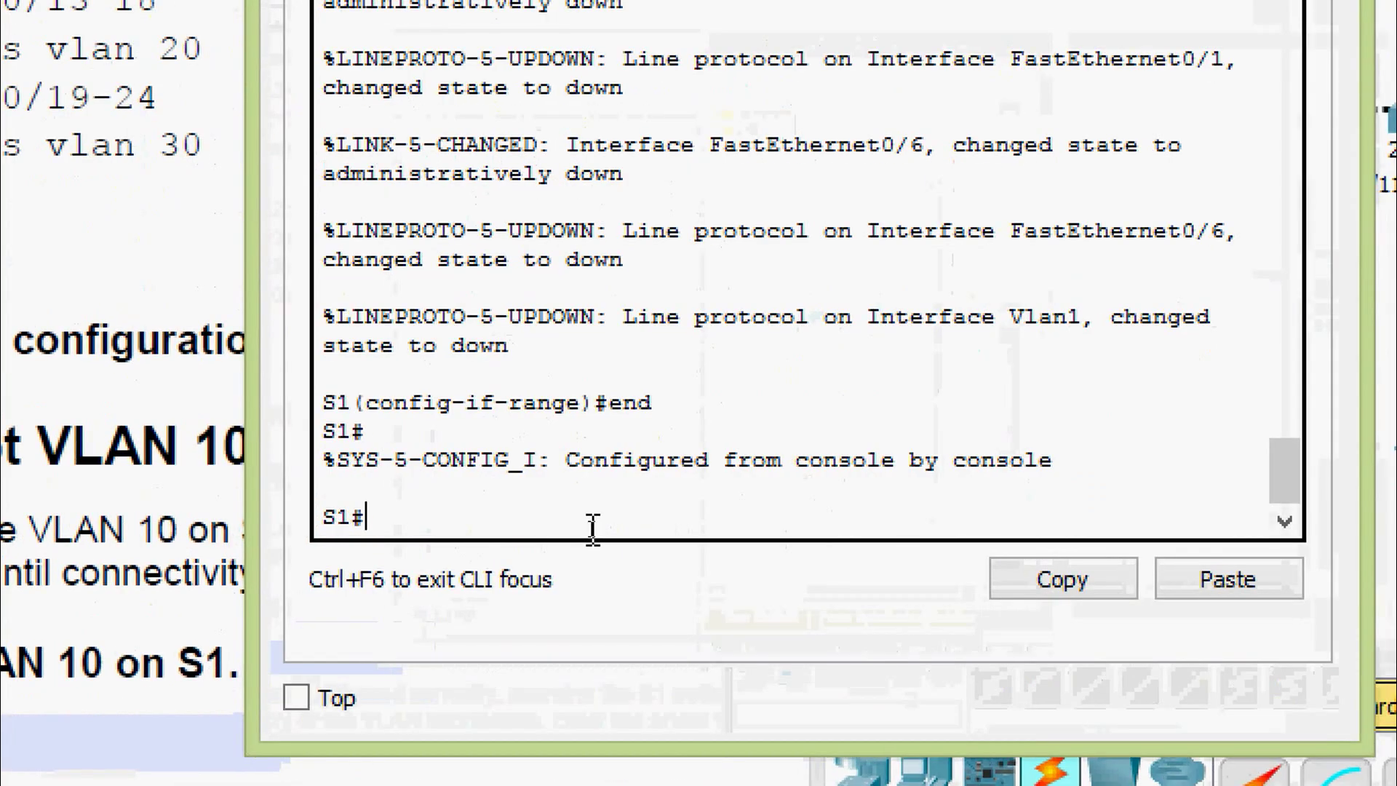
type("cop")
key("Tab")
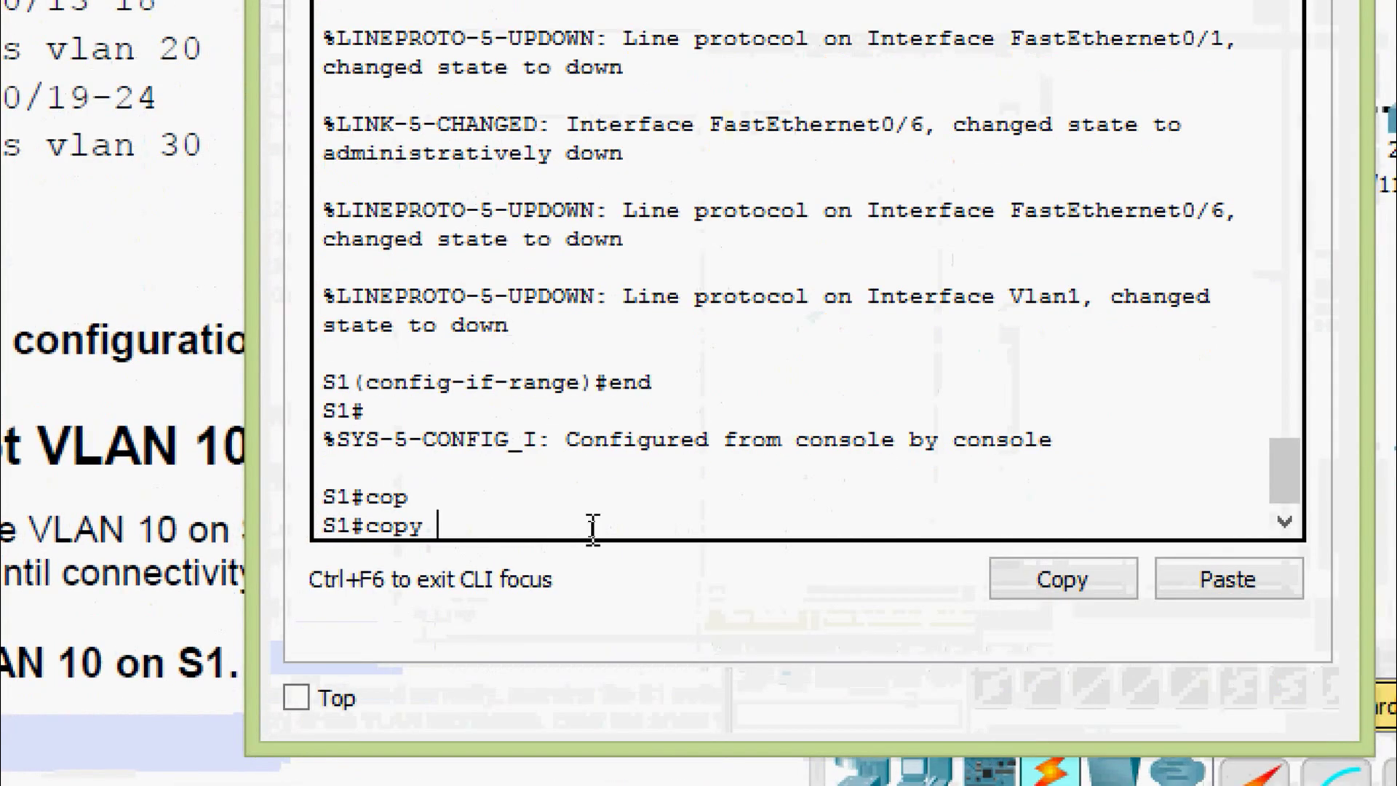
type("r")
key("Tab")
type("st")
key("Tab")
key("Return")
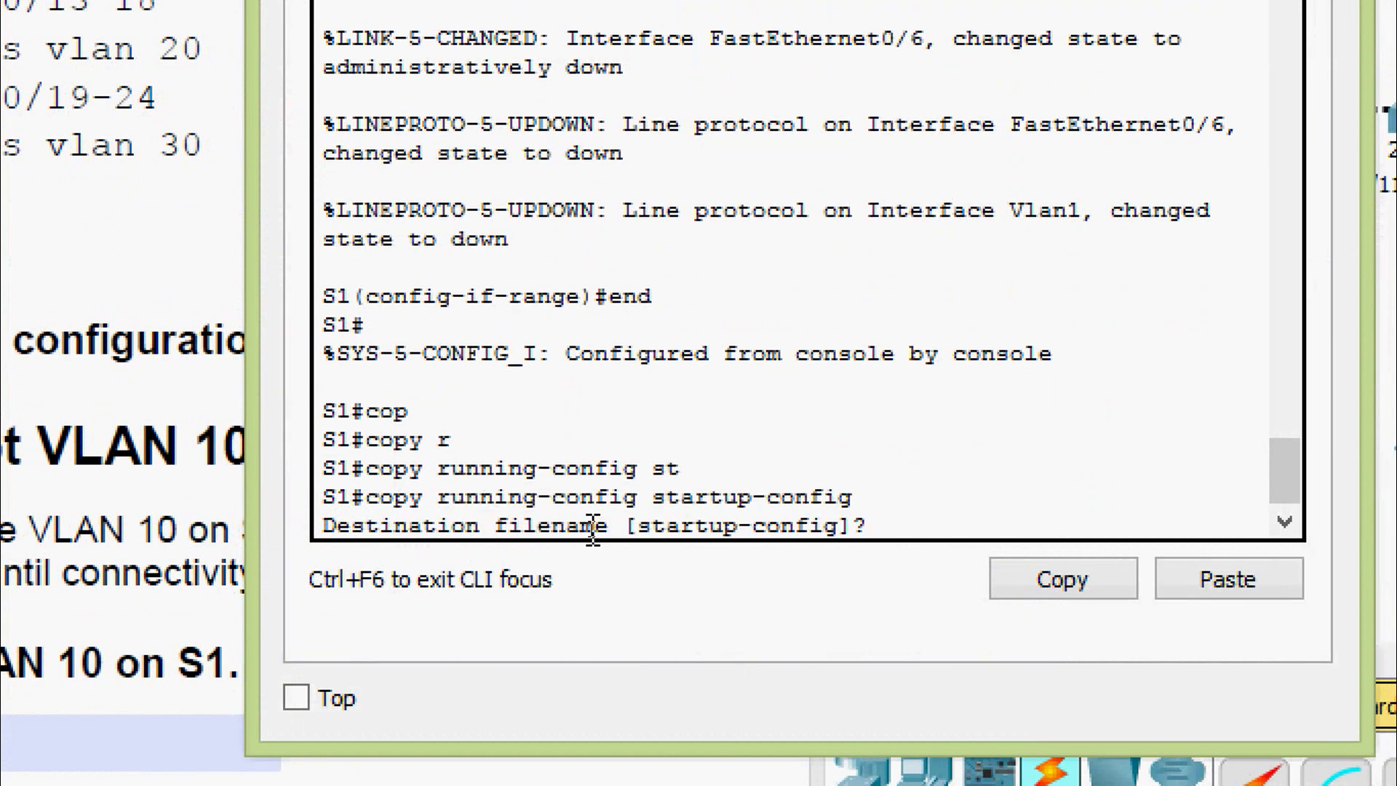
key("Return")
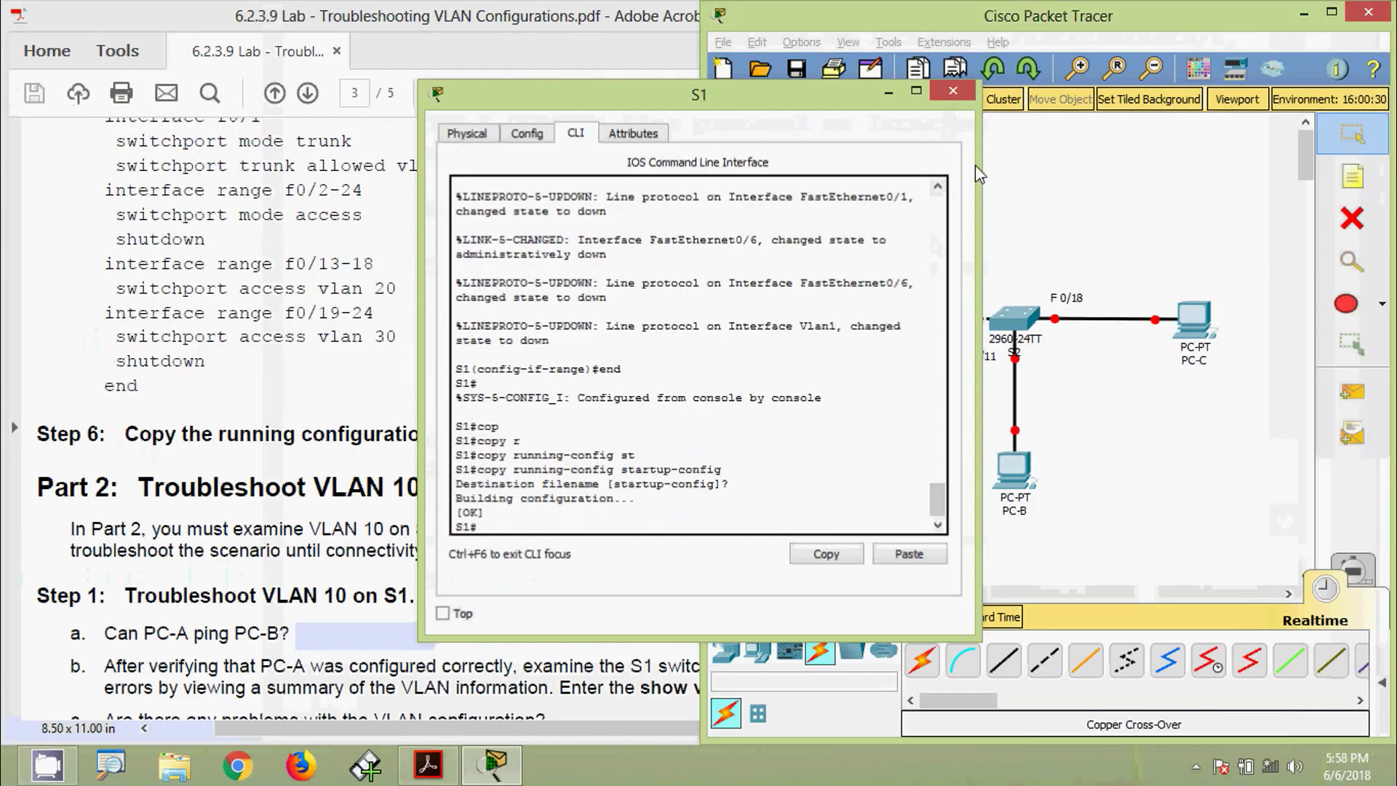
left_click(954, 91)
Run copy running-config startup-config on S2 as well, then close its window.
left_click(1015, 320)
left_click_drag(713, 87, 648, 37)
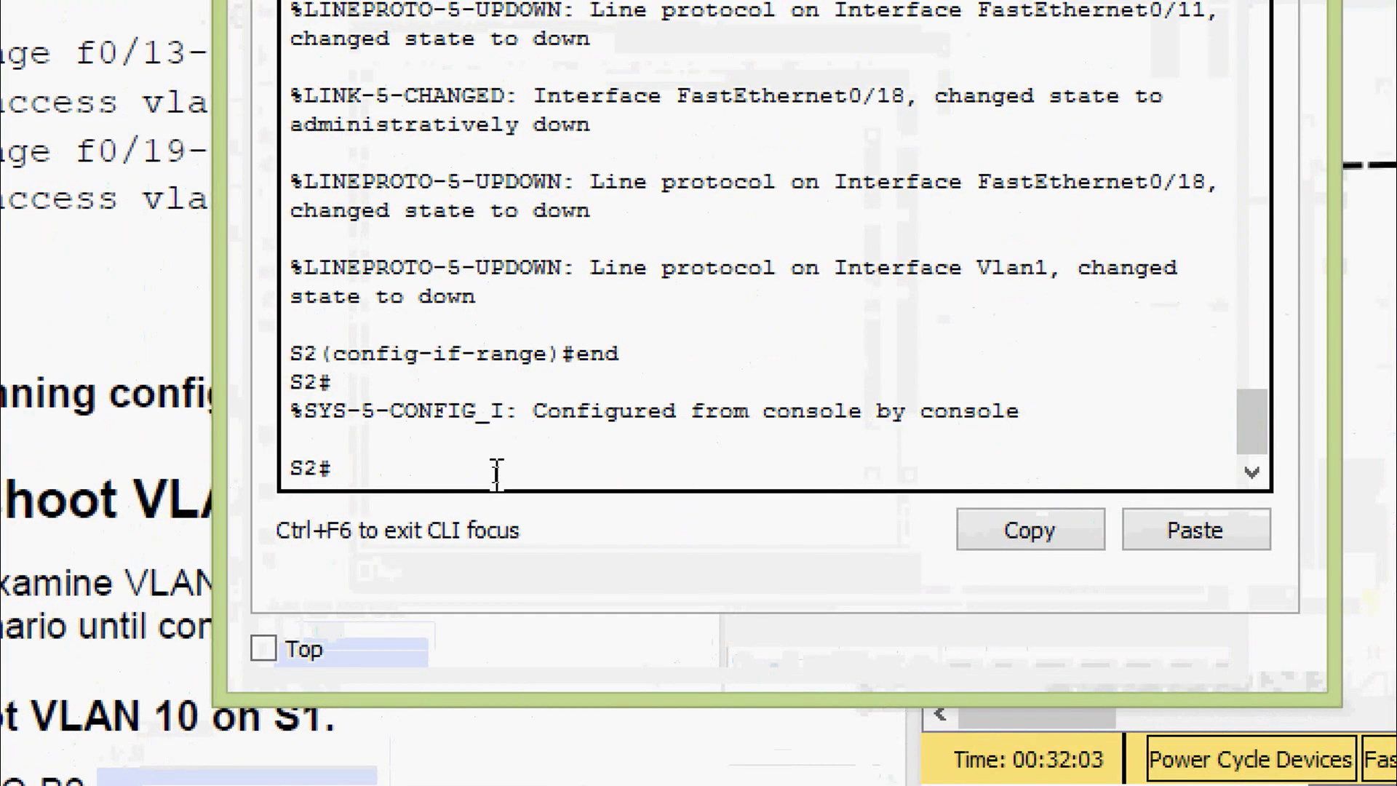
type("cop")
key("Tab")
type("r")
key("Tab")
type("sat")
key("BackSpace")
key("BackSpace")
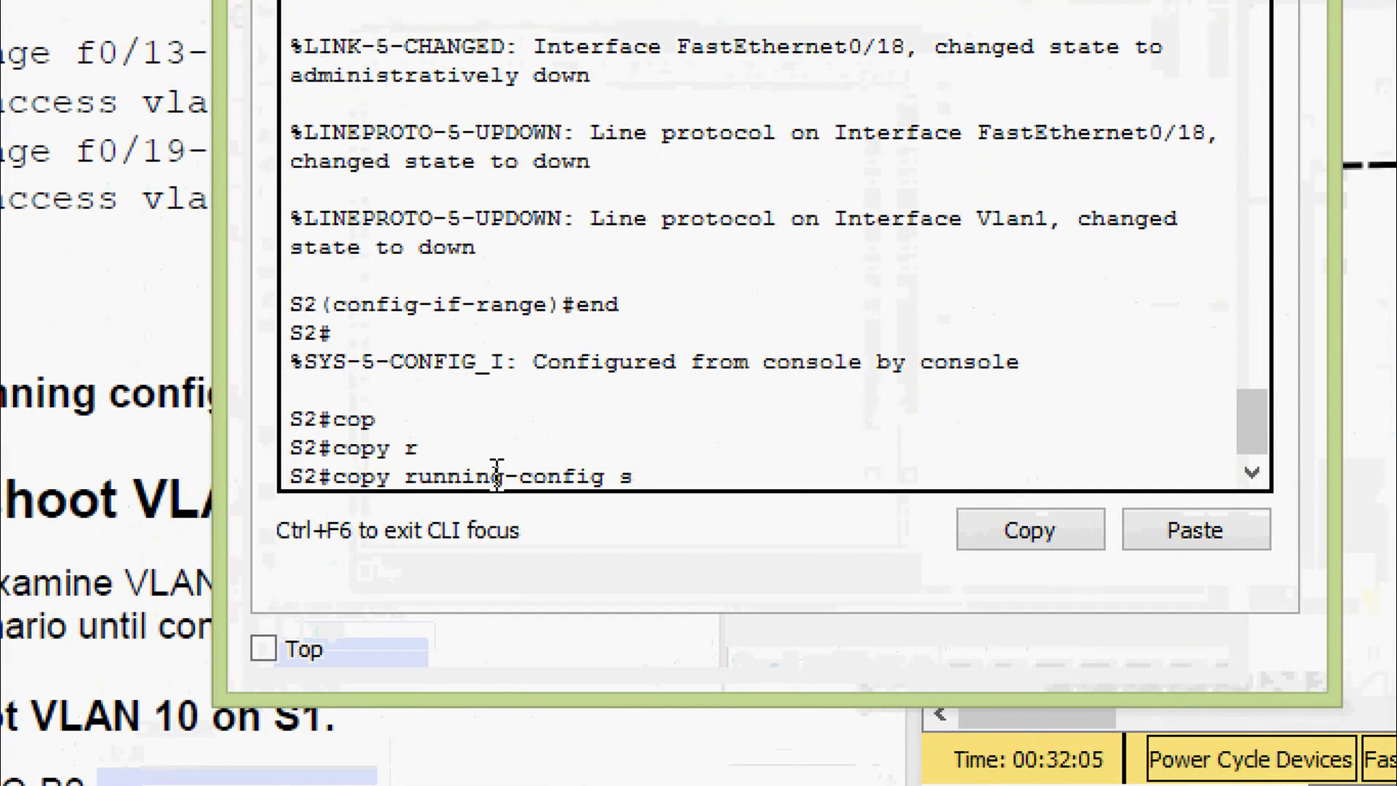
type("t")
key("Tab")
key("Return")
key("Return")
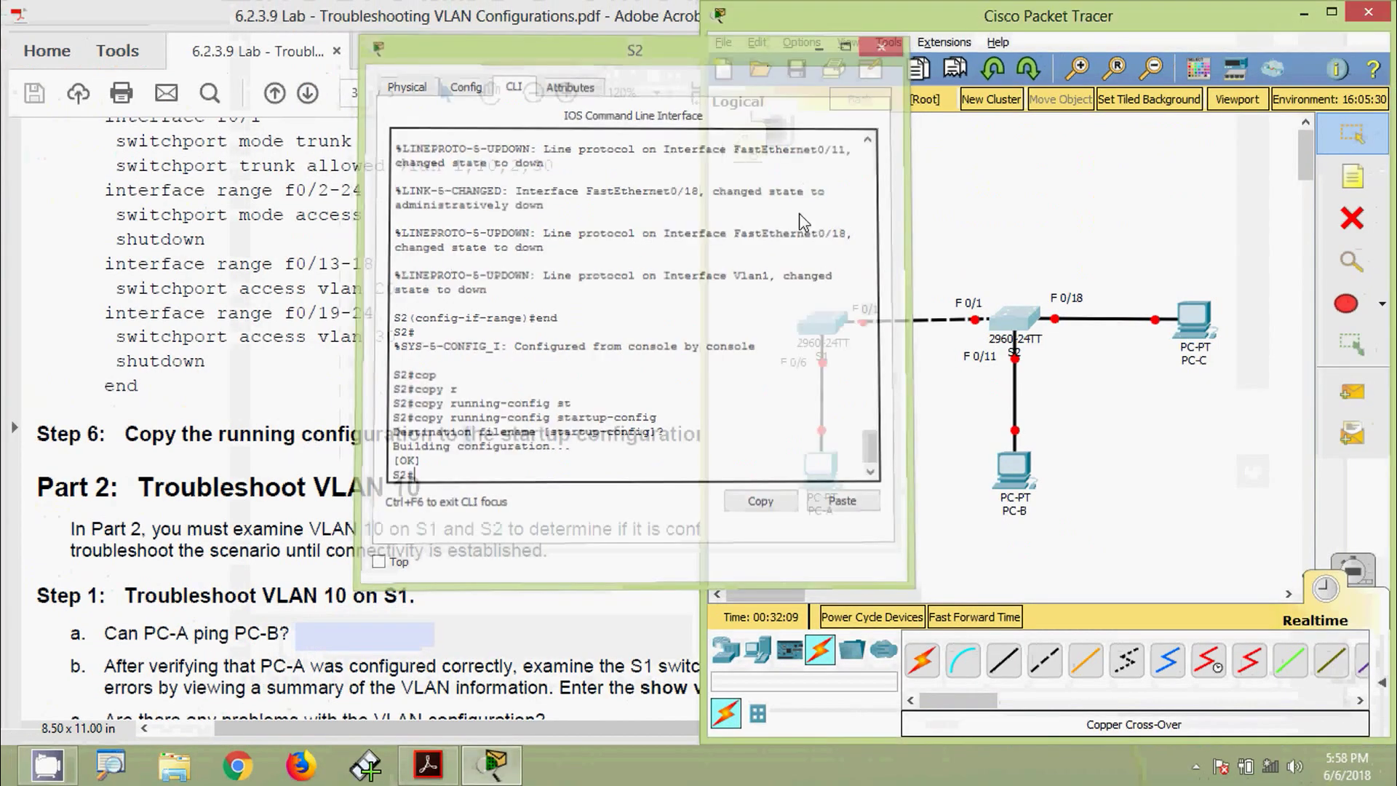
left_click(889, 41)
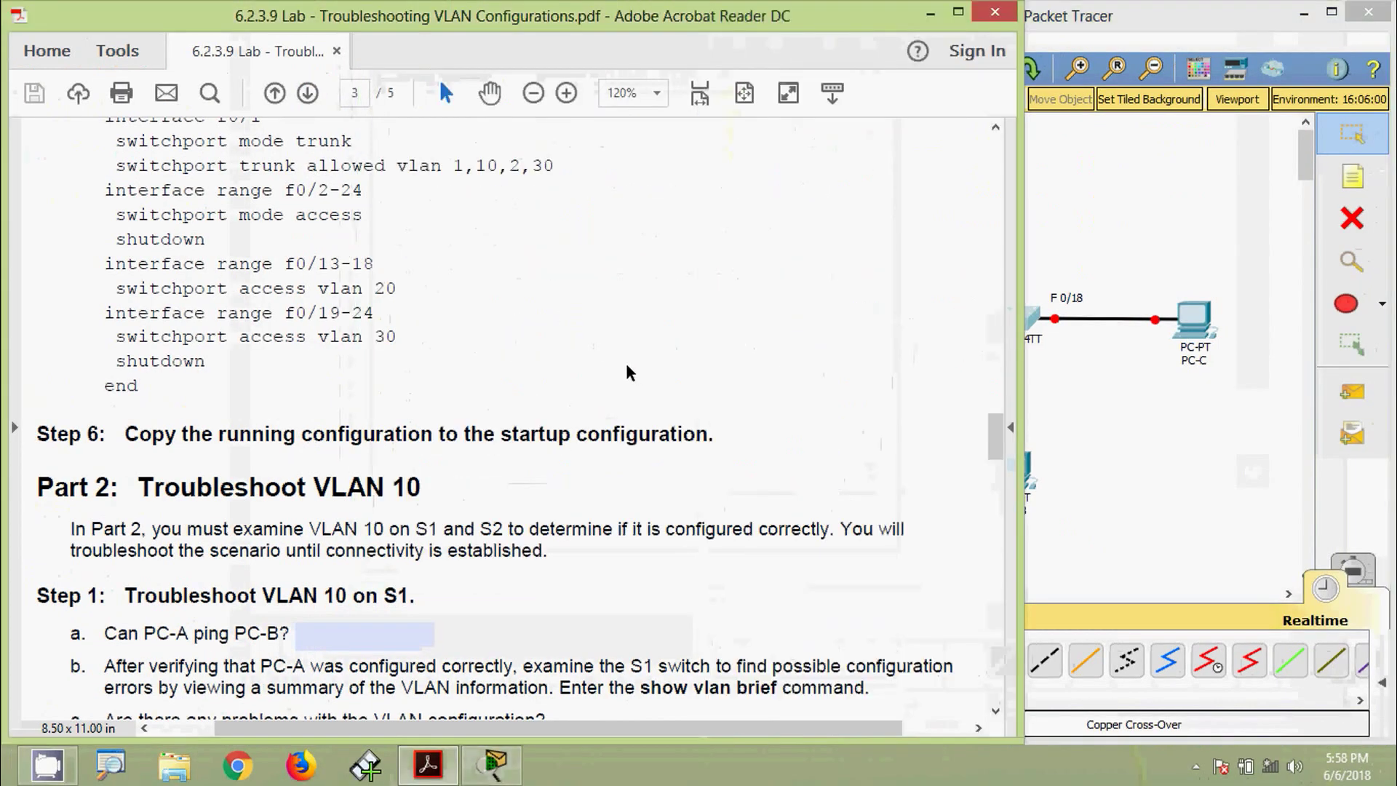
Type No into the PDF answer box after 'Can PC-A ping PC-B?'.
scroll(625, 364, "down", 3)
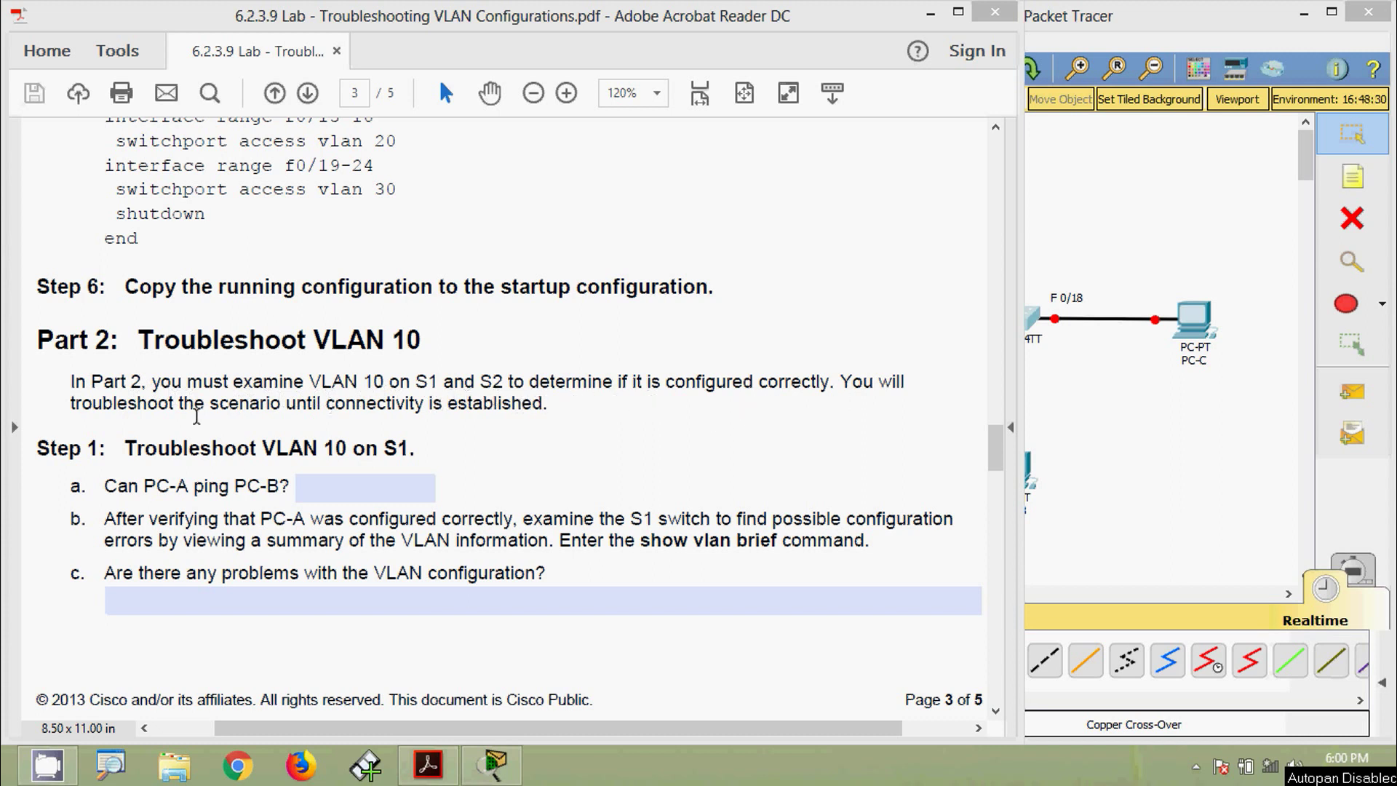
left_click(368, 411)
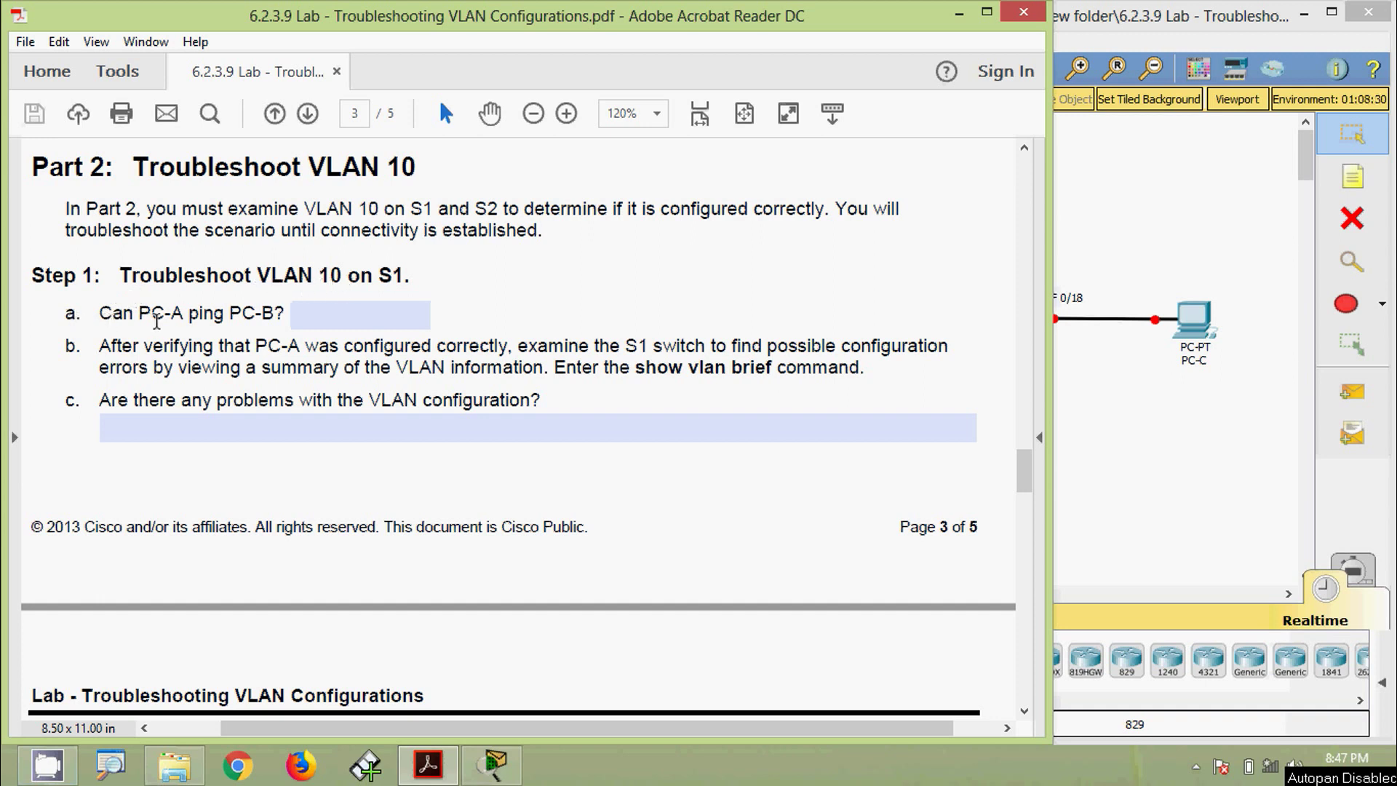
left_click(1100, 477)
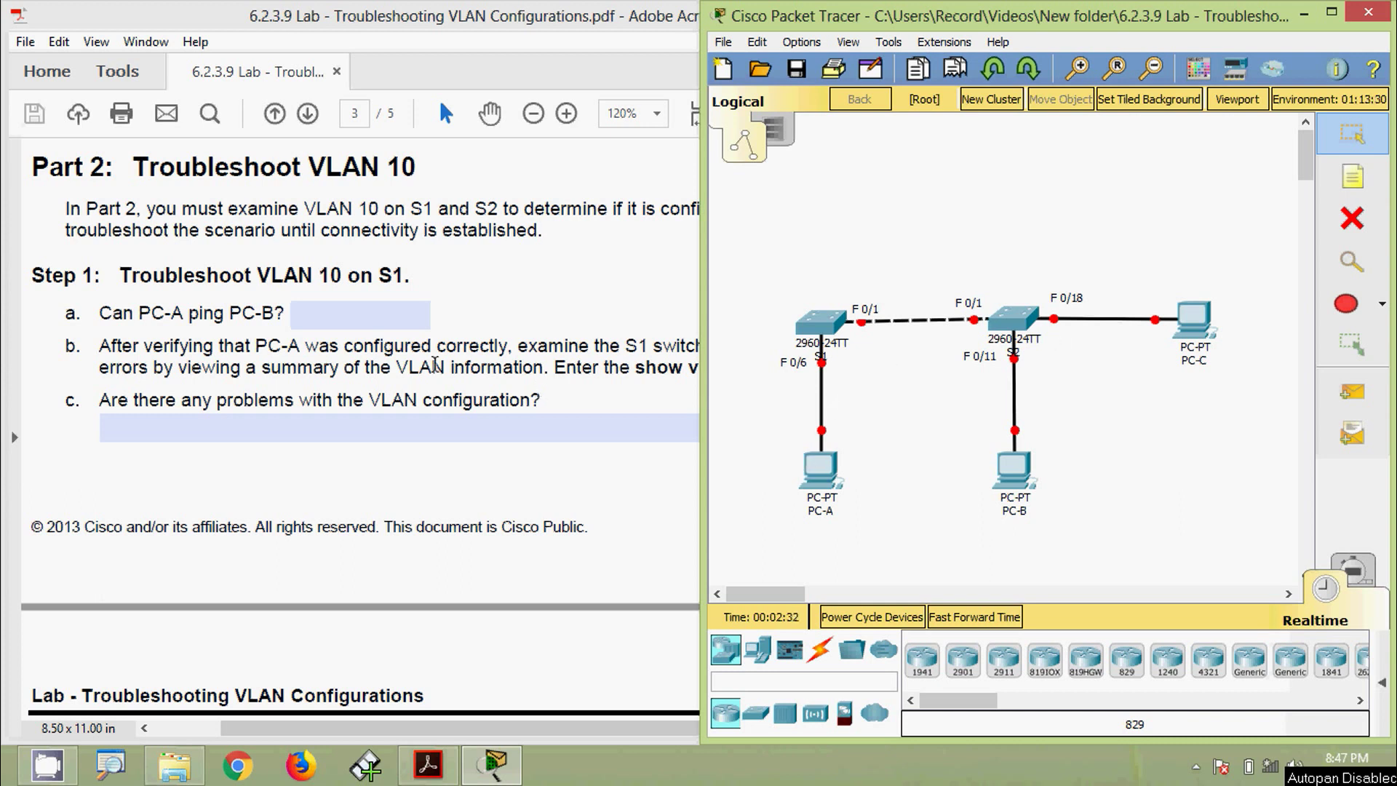
left_click(375, 314)
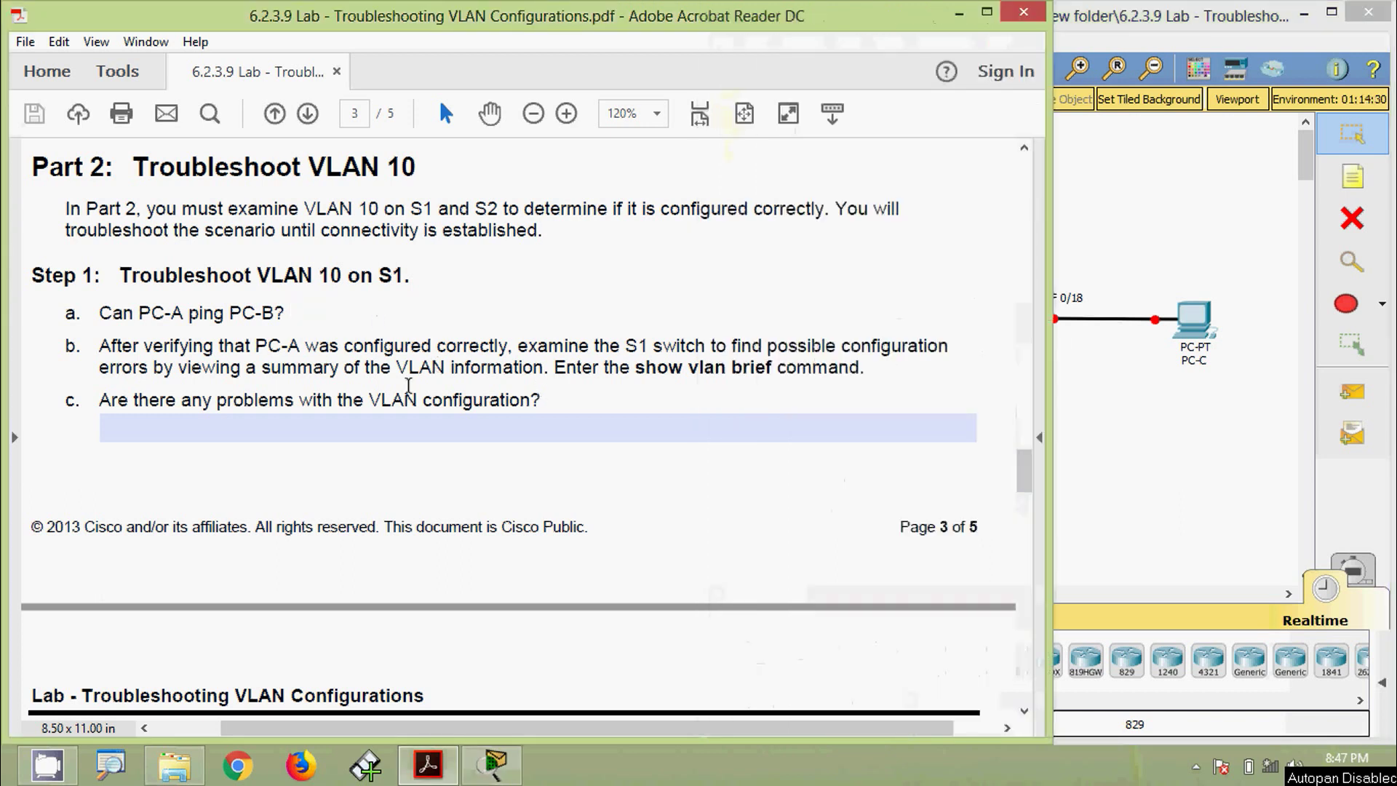
type("No")
left_click(315, 354)
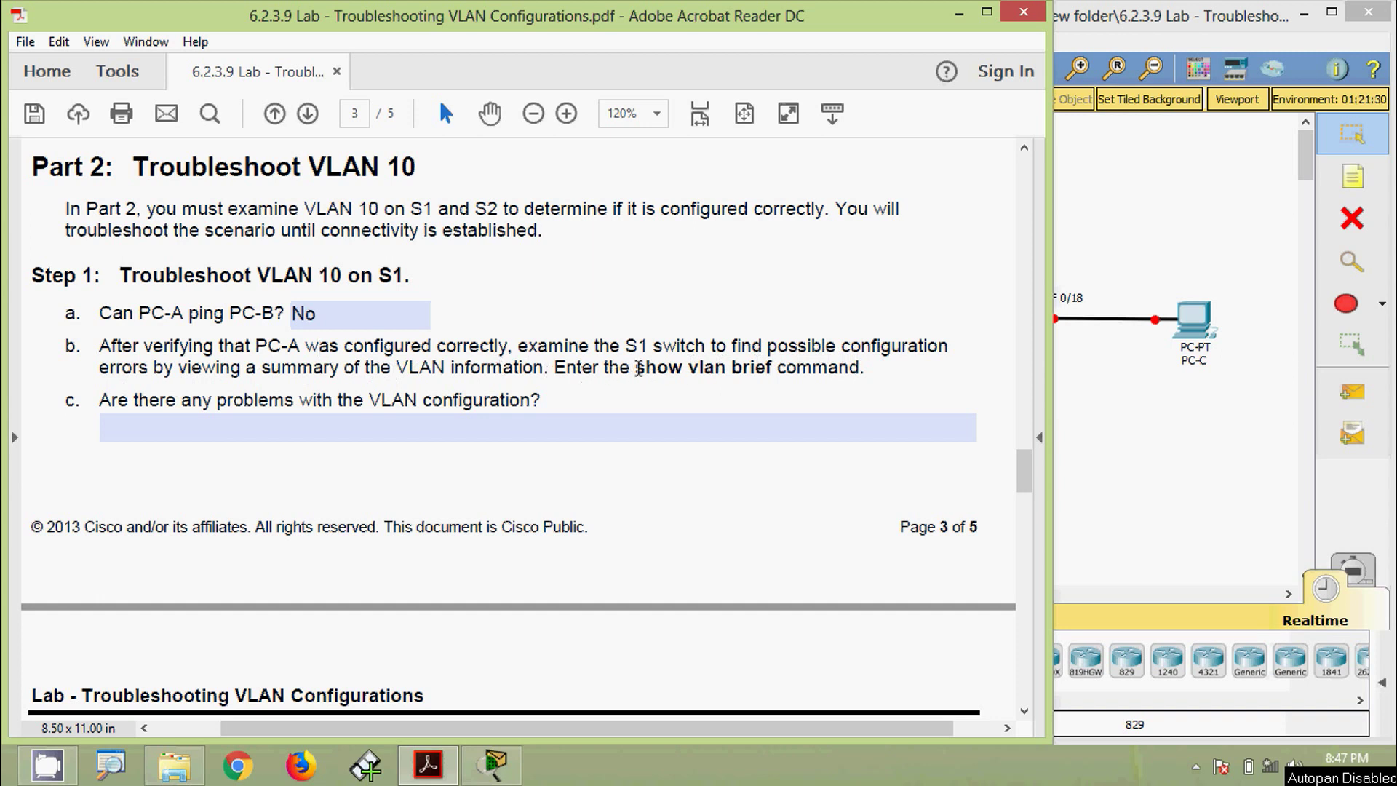
left_click(1080, 428)
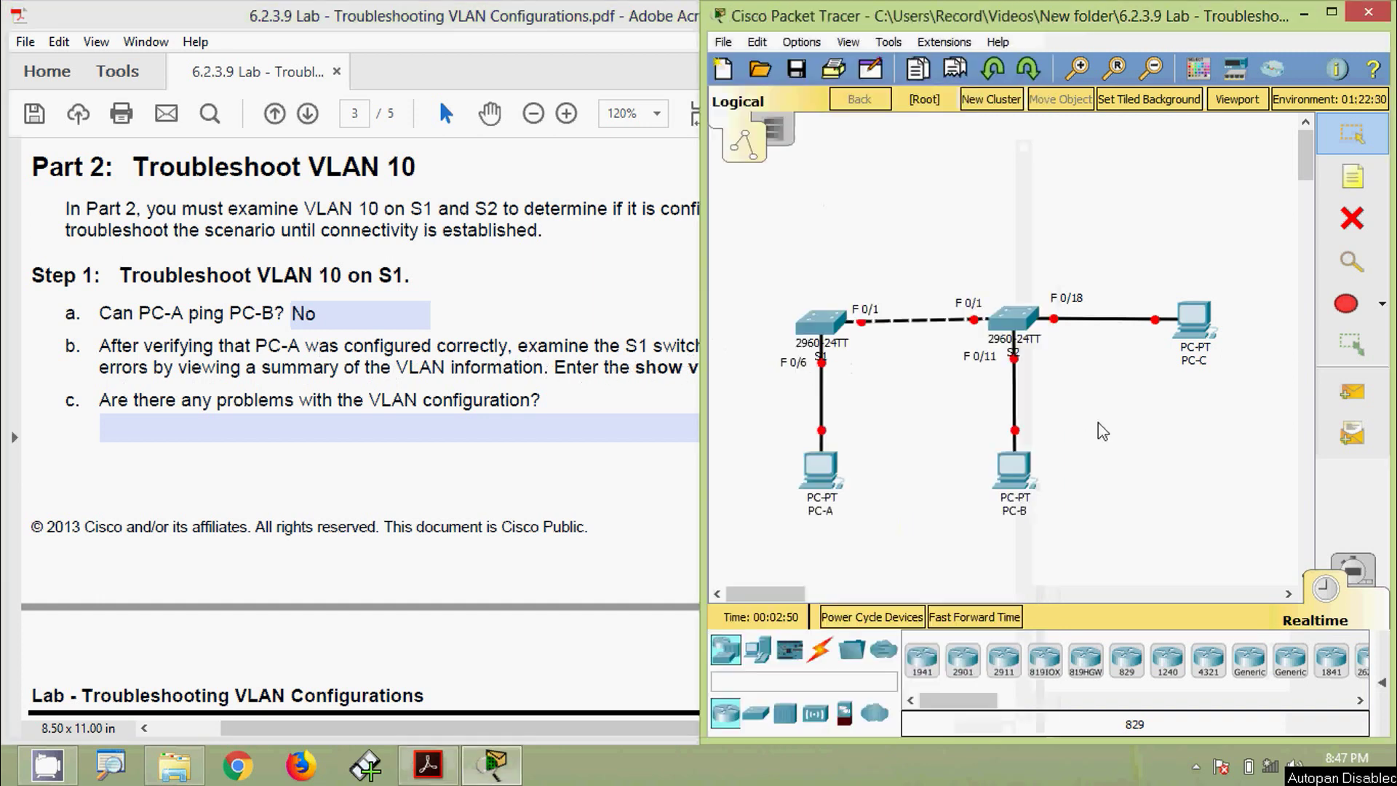
Open PC-A's Desktop tab and arrange its window beside the lab PDF.
left_click(815, 473)
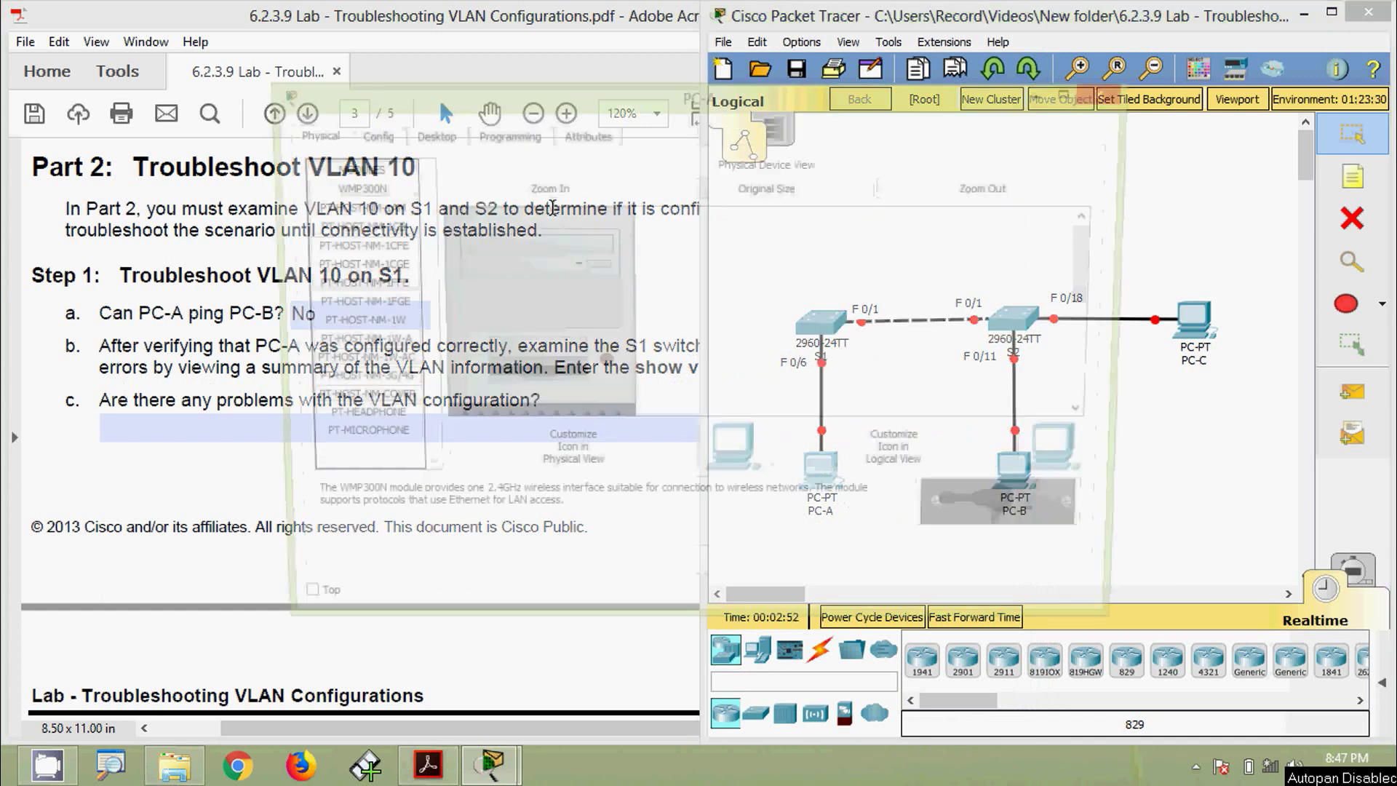
left_click_drag(259, 255, 578, 255)
left_click(748, 136)
left_click_drag(859, 95, 1071, 132)
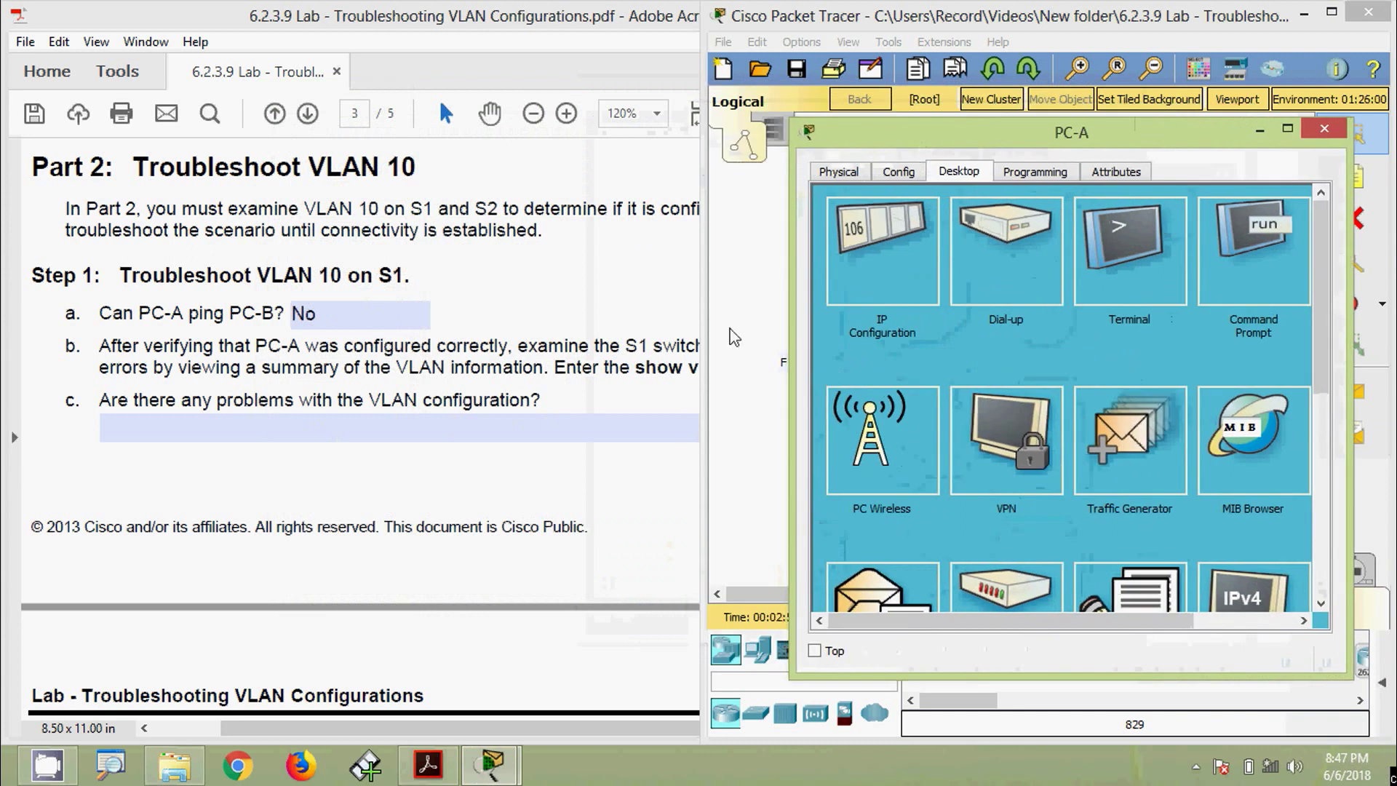
left_click(948, 415)
left_click_drag(1024, 469, 1024, 171)
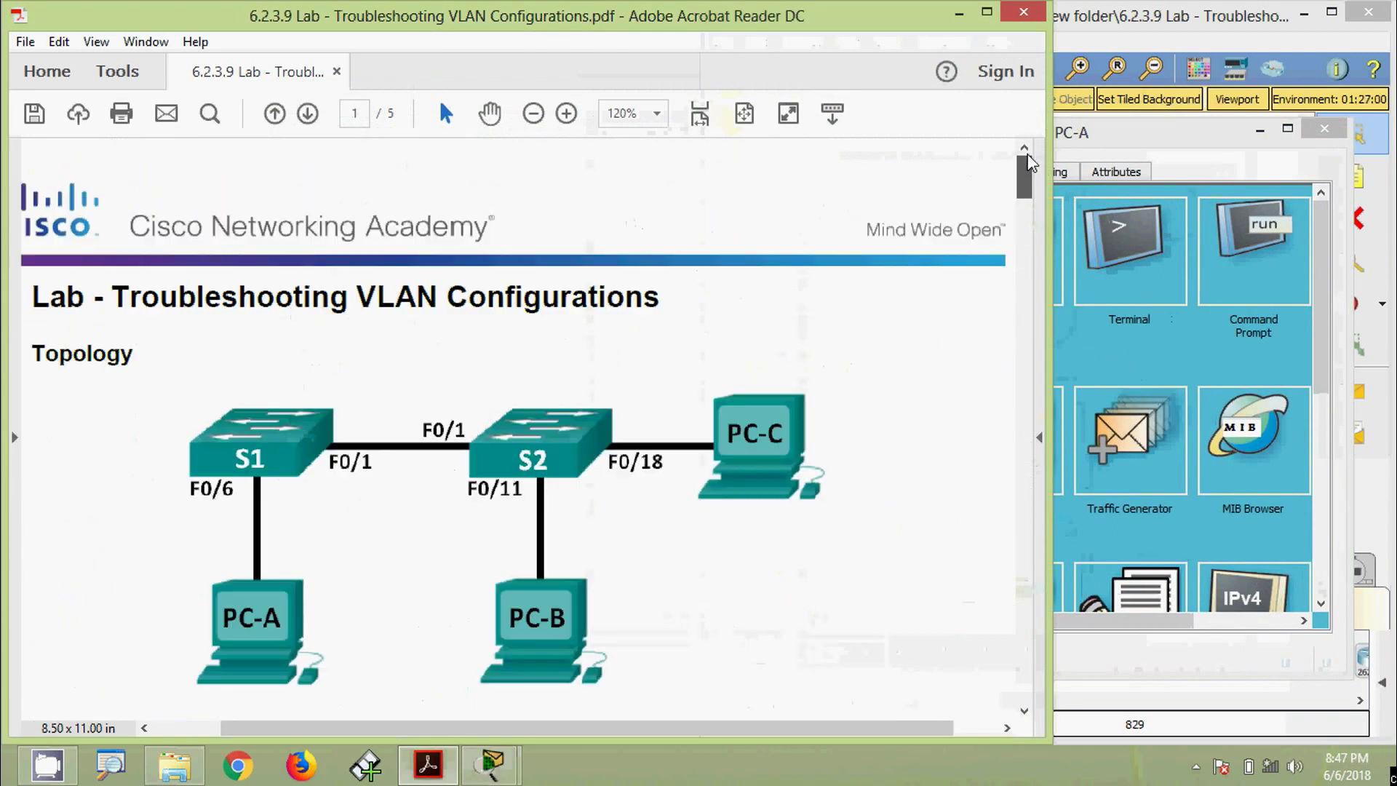
left_click(1074, 146)
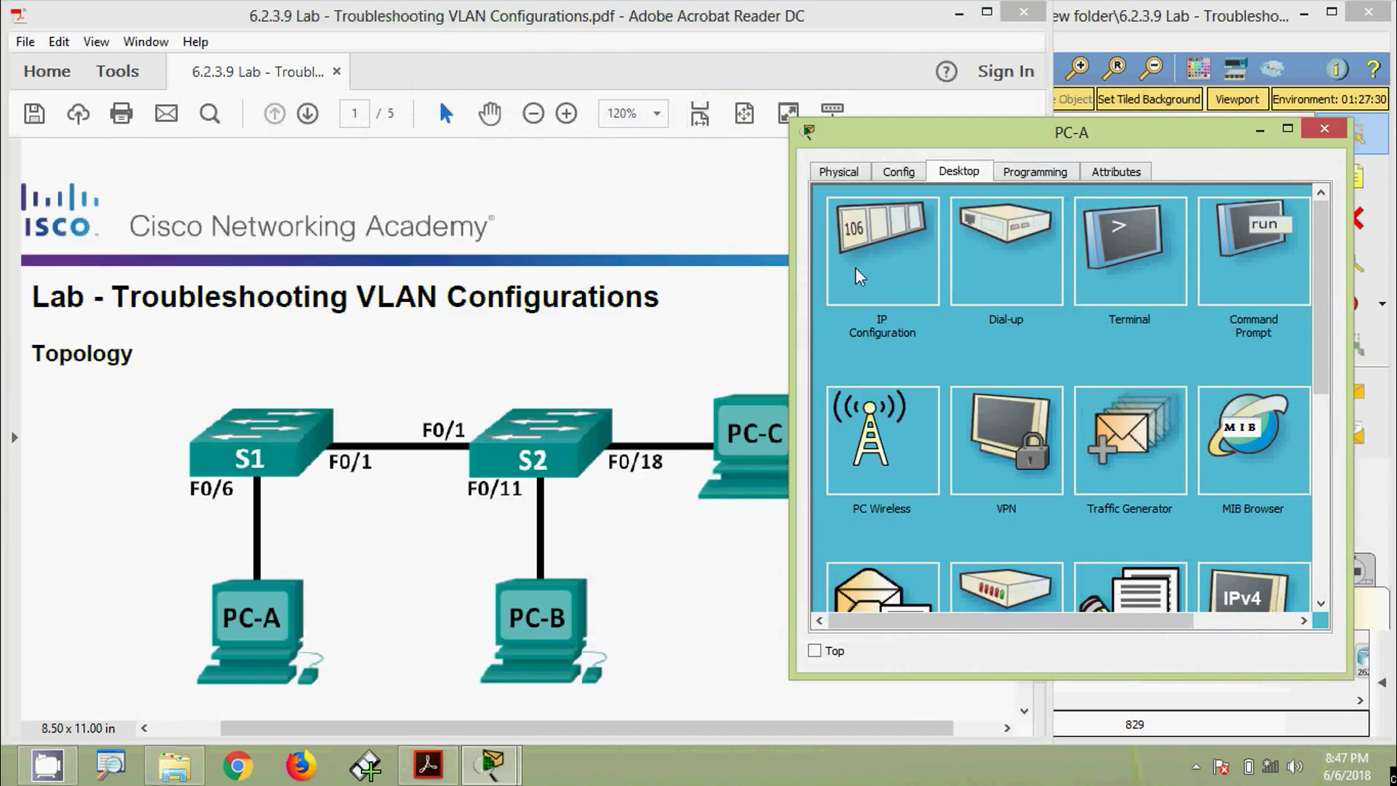
Check PC-A's IP Configuration 192.168.10.2 against the Addressing Table, then close PC-A.
left_click(939, 292)
left_click(806, 52)
left_click_drag(1026, 178, 1028, 217)
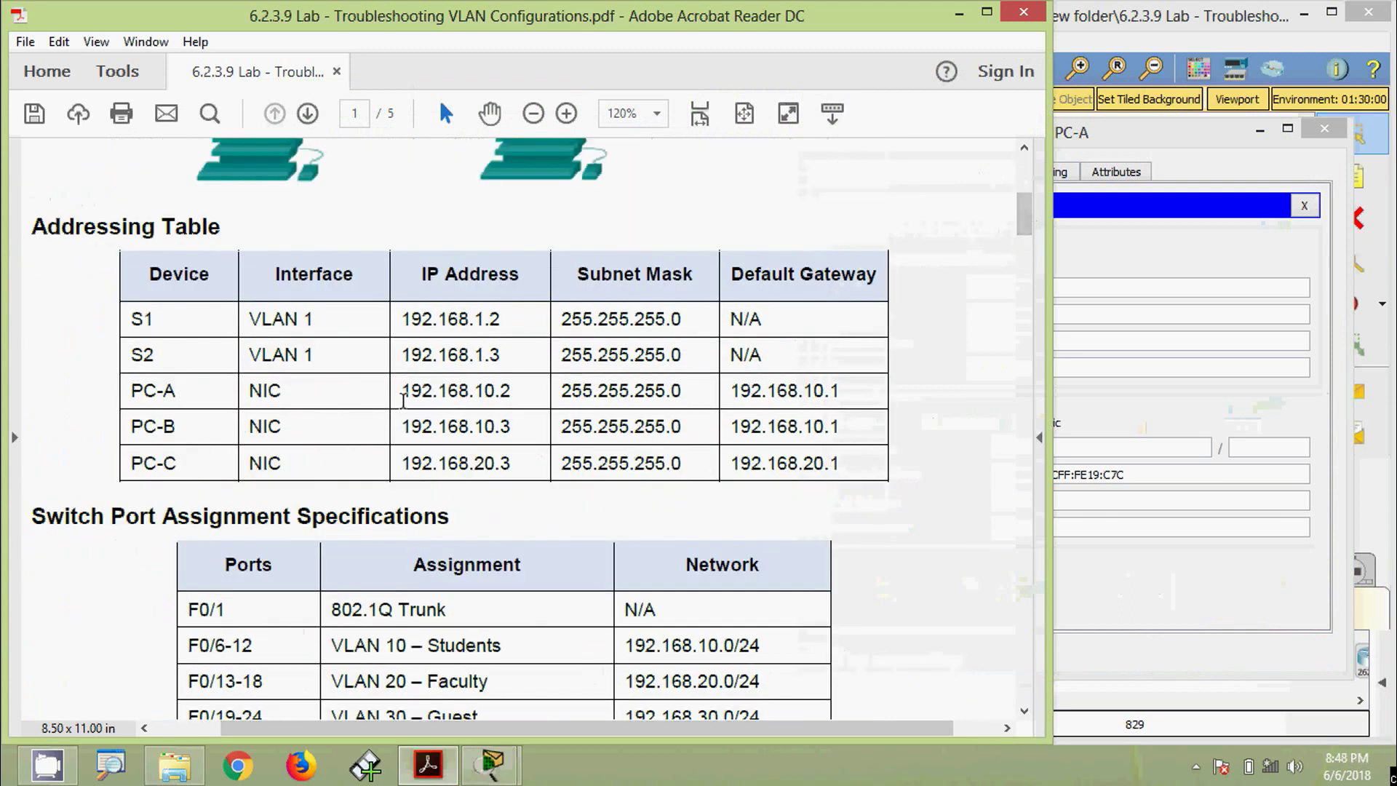
left_click_drag(403, 400, 557, 396)
left_click(1095, 150)
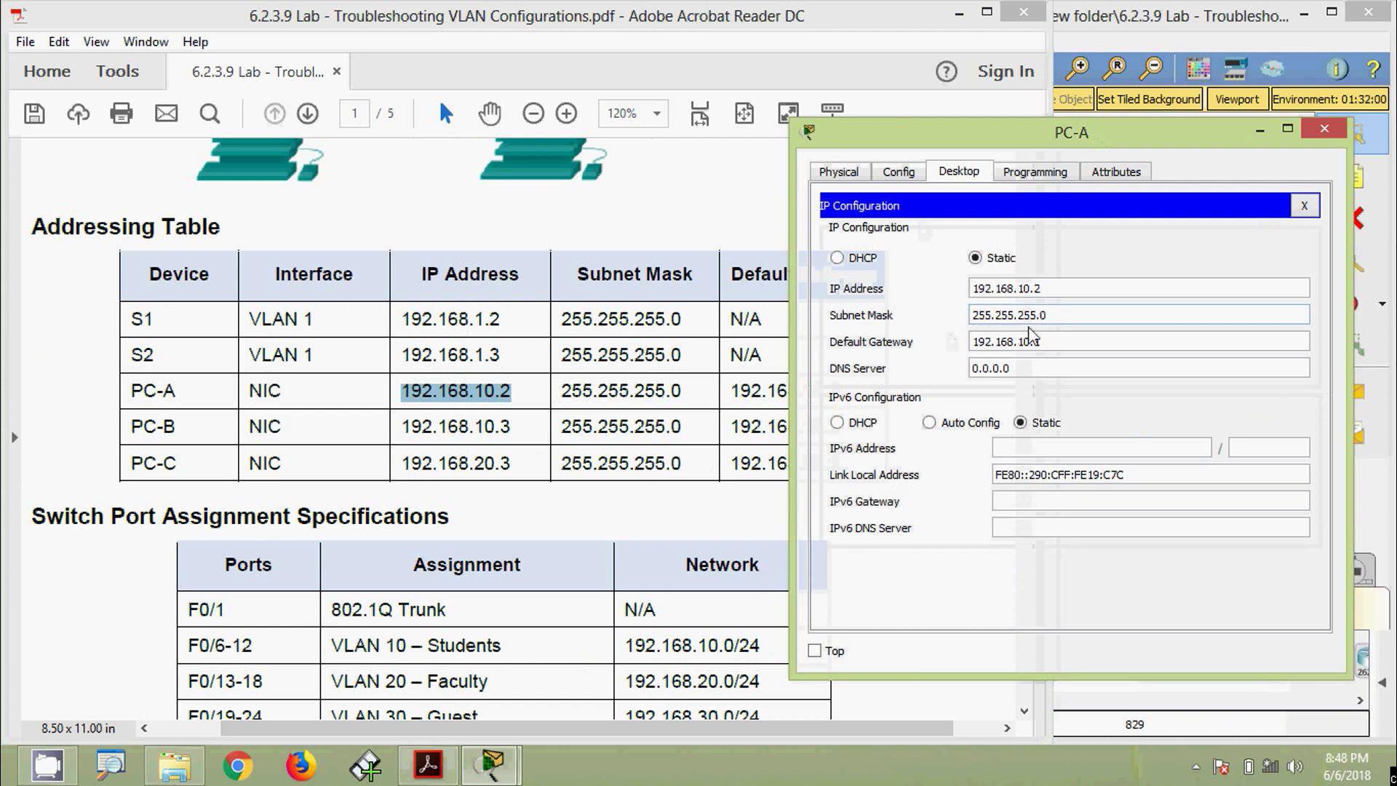
left_click(724, 360)
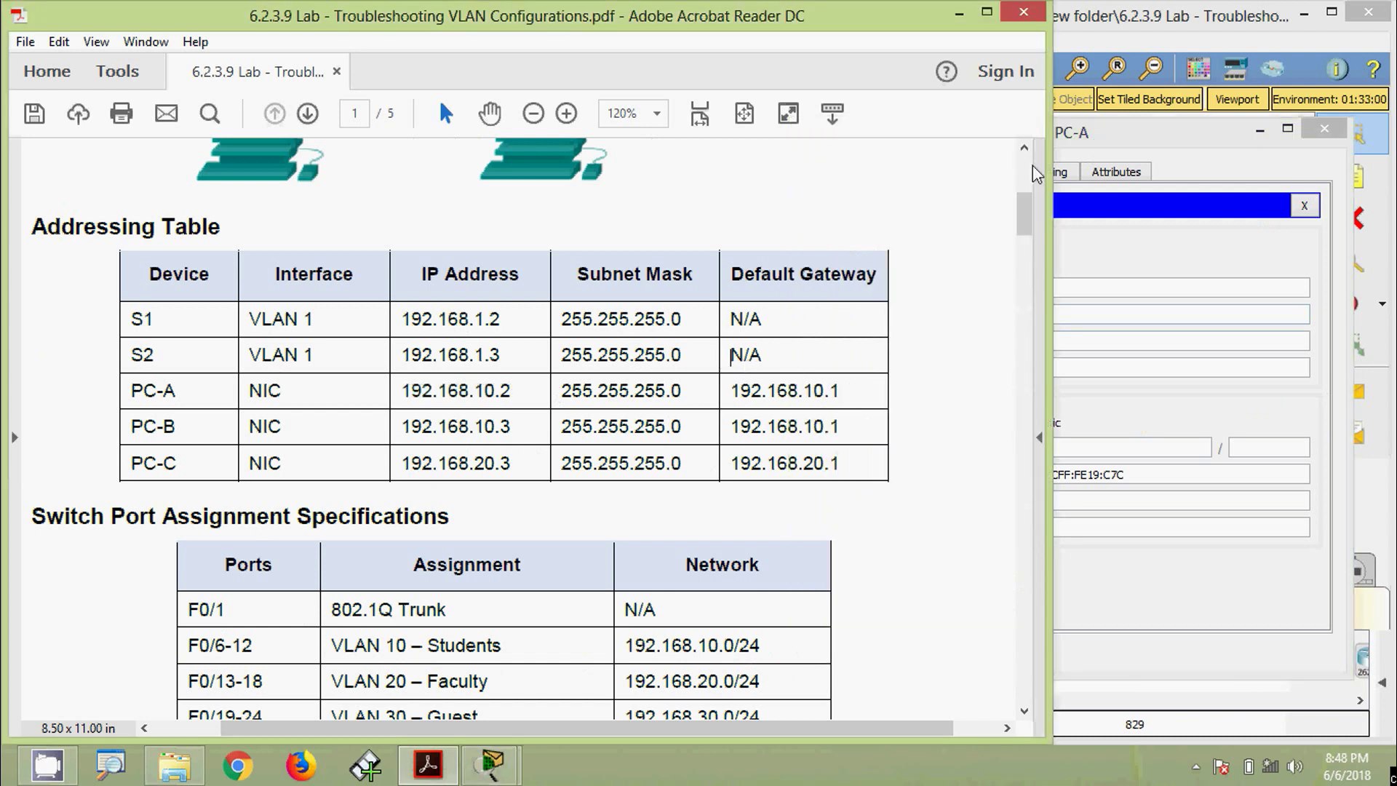
left_click(1193, 139)
left_click(1324, 129)
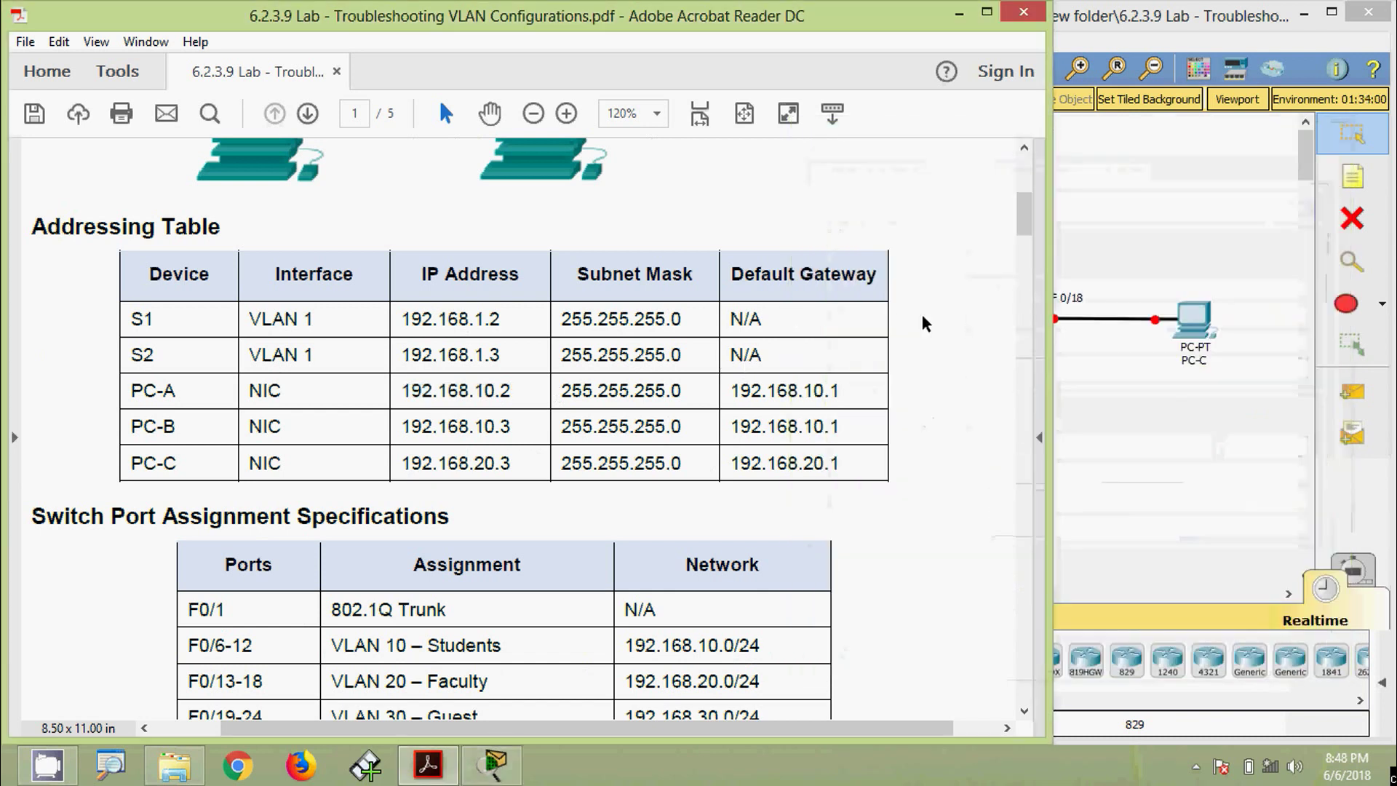
Run show vlan brief in switch S1's command line.
left_click_drag(1026, 236, 1048, 491)
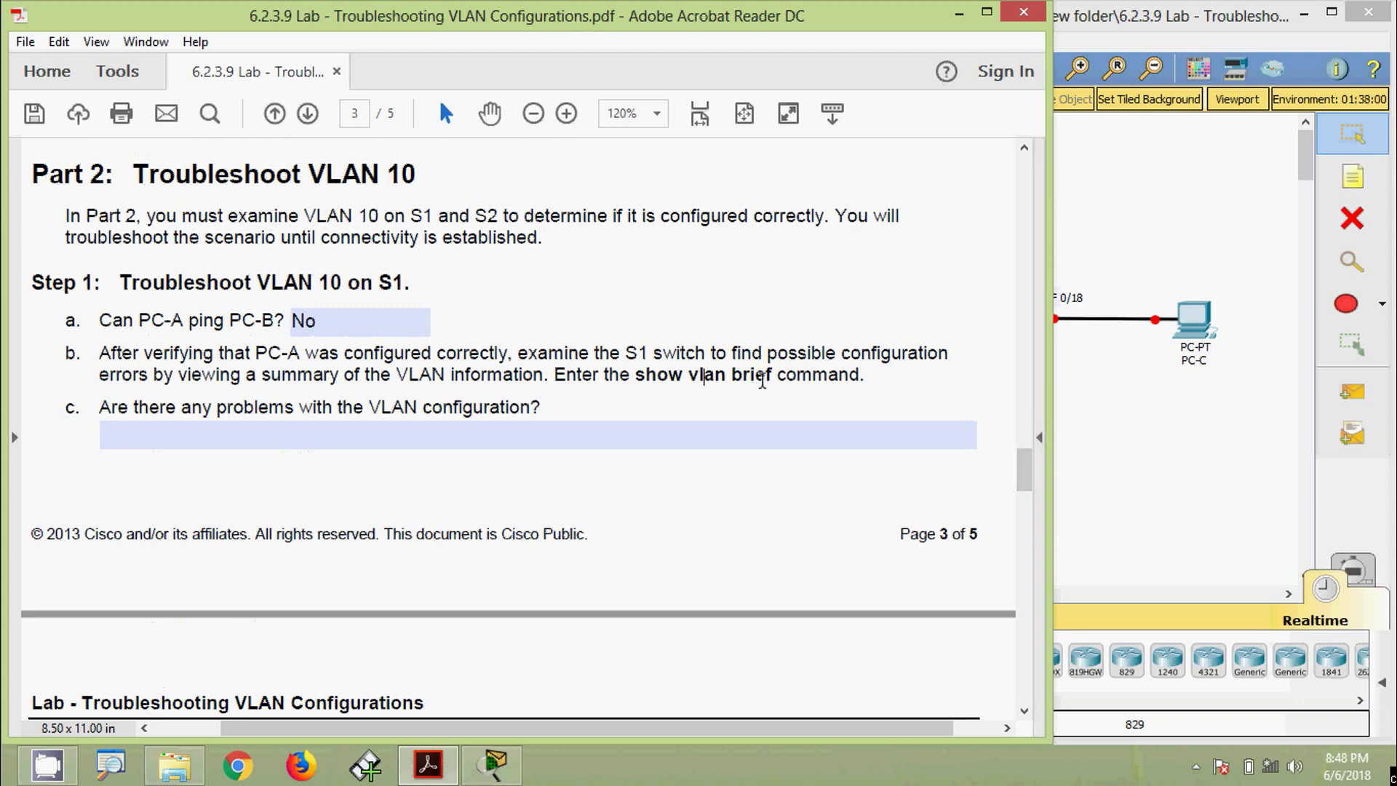
left_click(1124, 434)
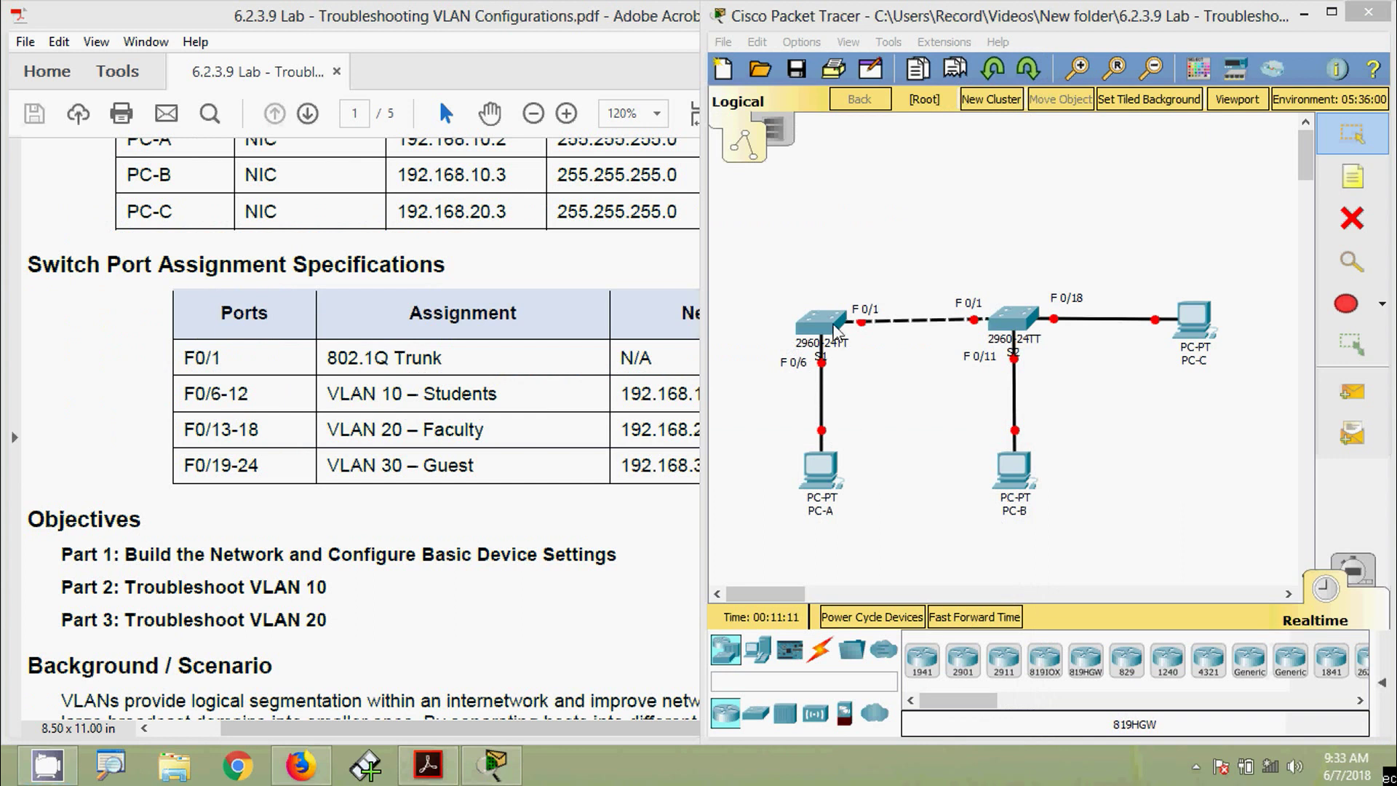
left_click(826, 328)
left_click_drag(727, 81, 895, 81)
key("Return")
key("Return")
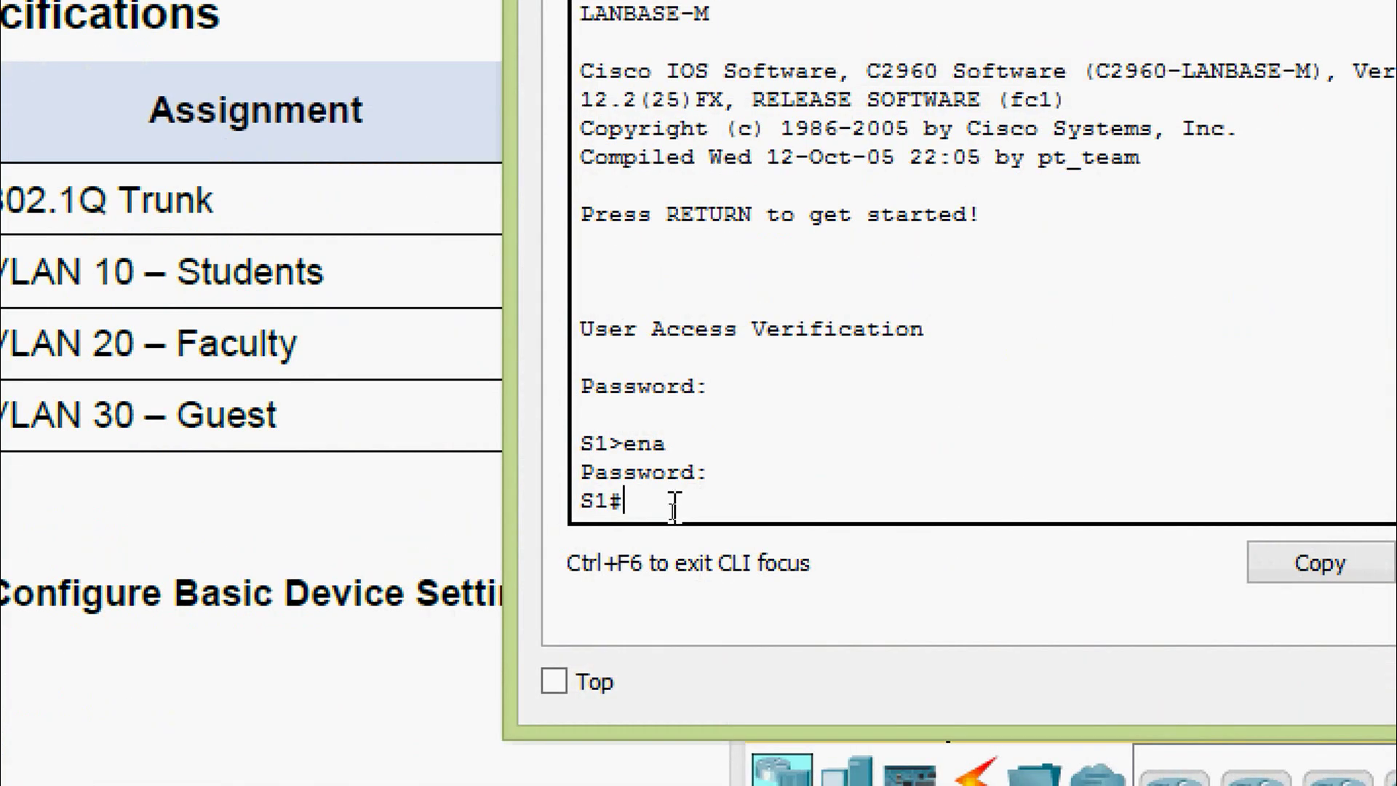
type("sh")
key("Tab")
type("vl")
key("Tab")
type("b")
key("Tab")
key("Return")
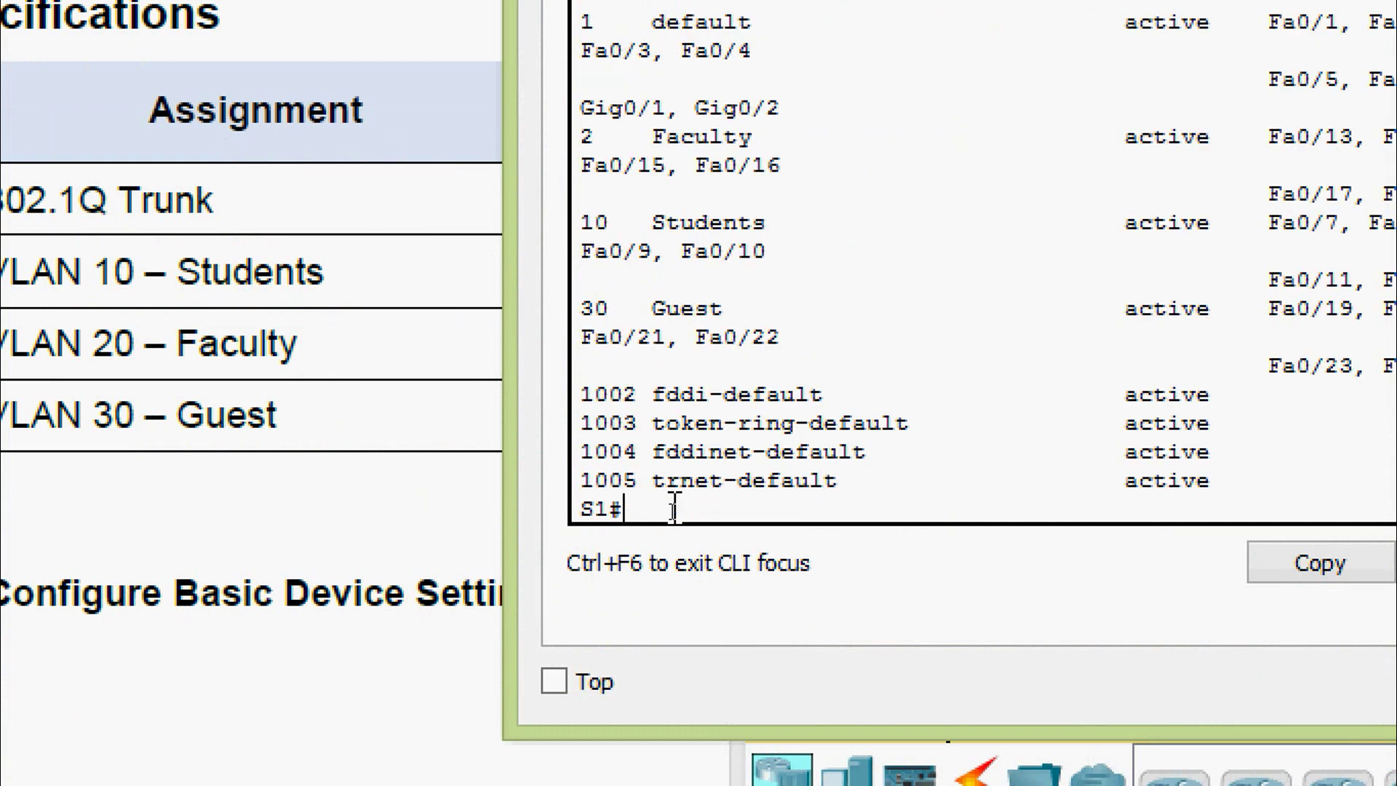
Compare S1's VLAN 10 Students ports with the PDF assignments, noting Fa0/6 in VLAN 1.
left_click_drag(505, 387, 212, 423)
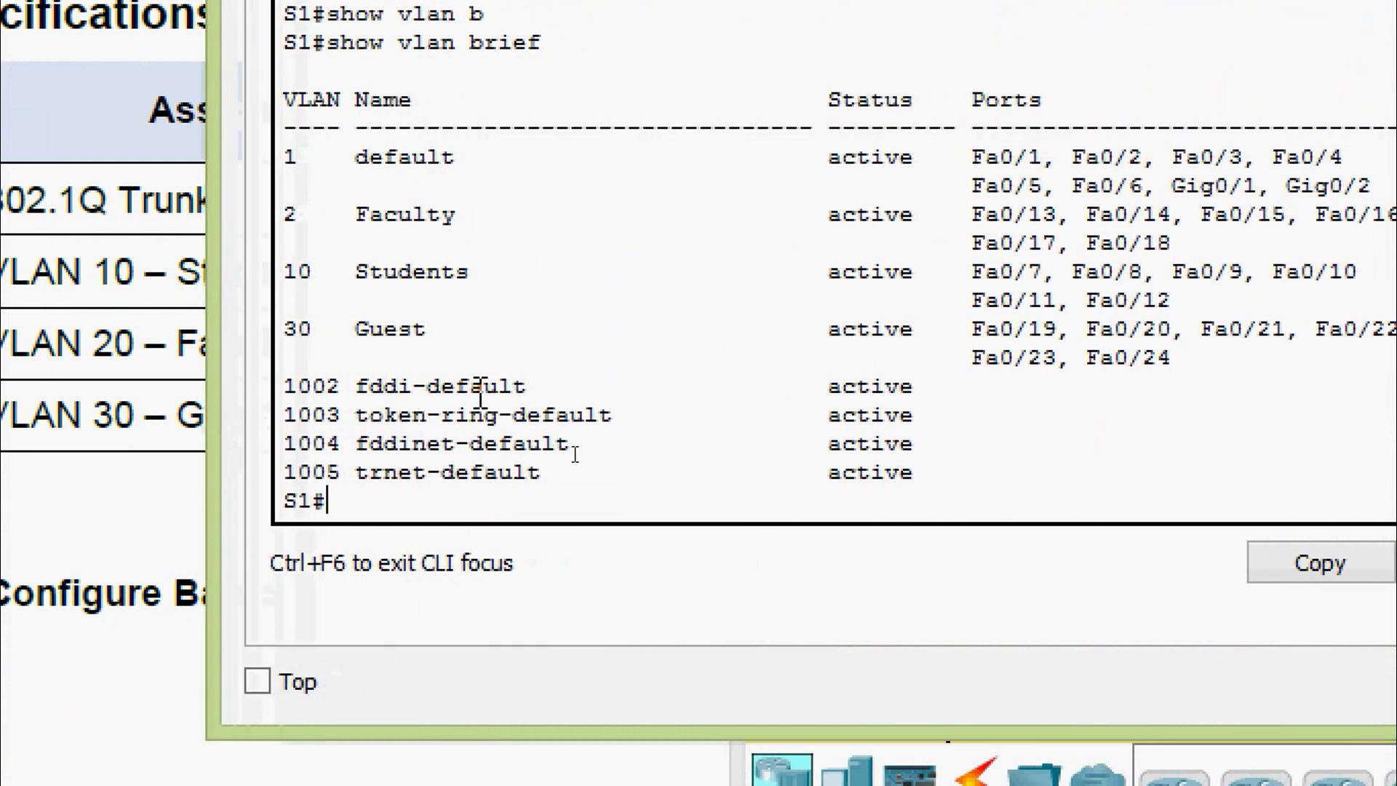
left_click_drag(283, 273, 494, 271)
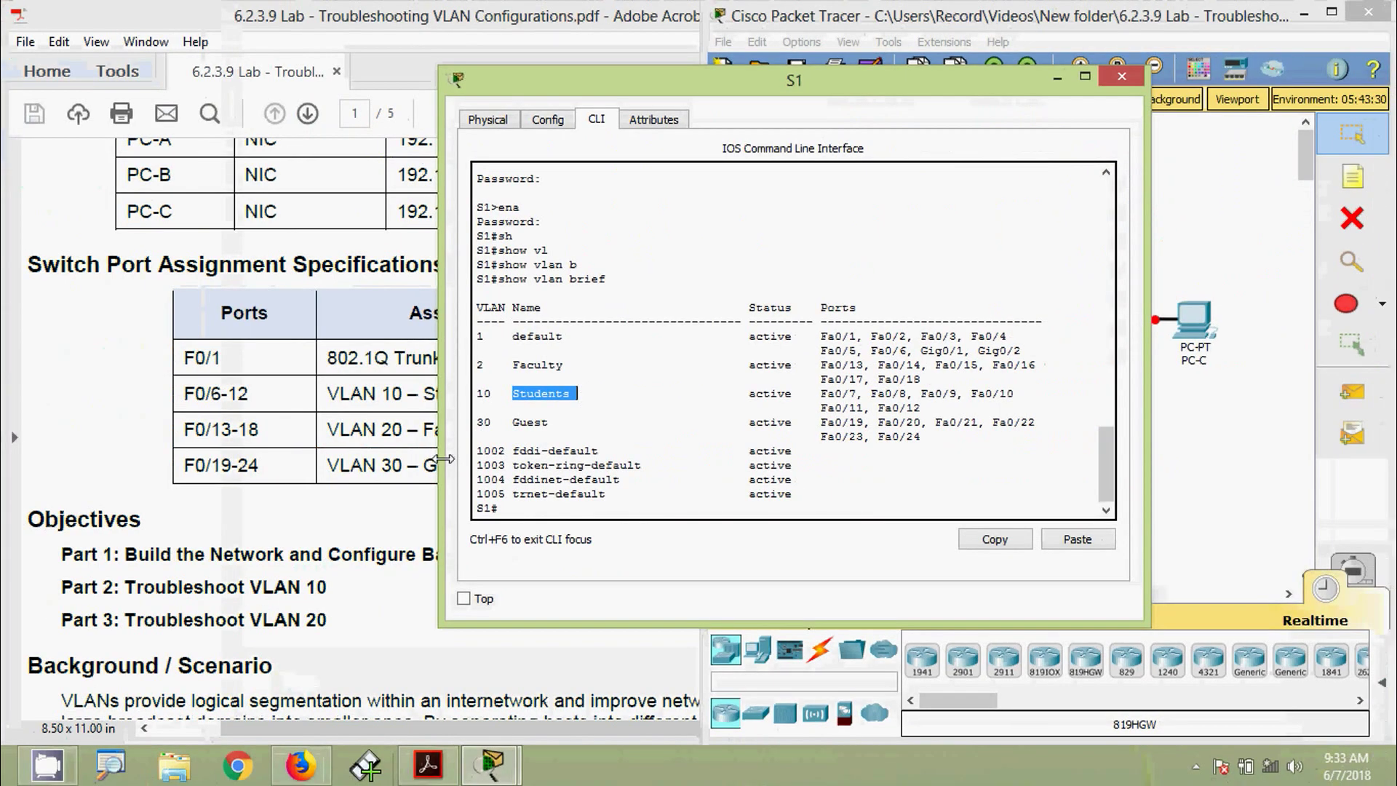
left_click(78, 343)
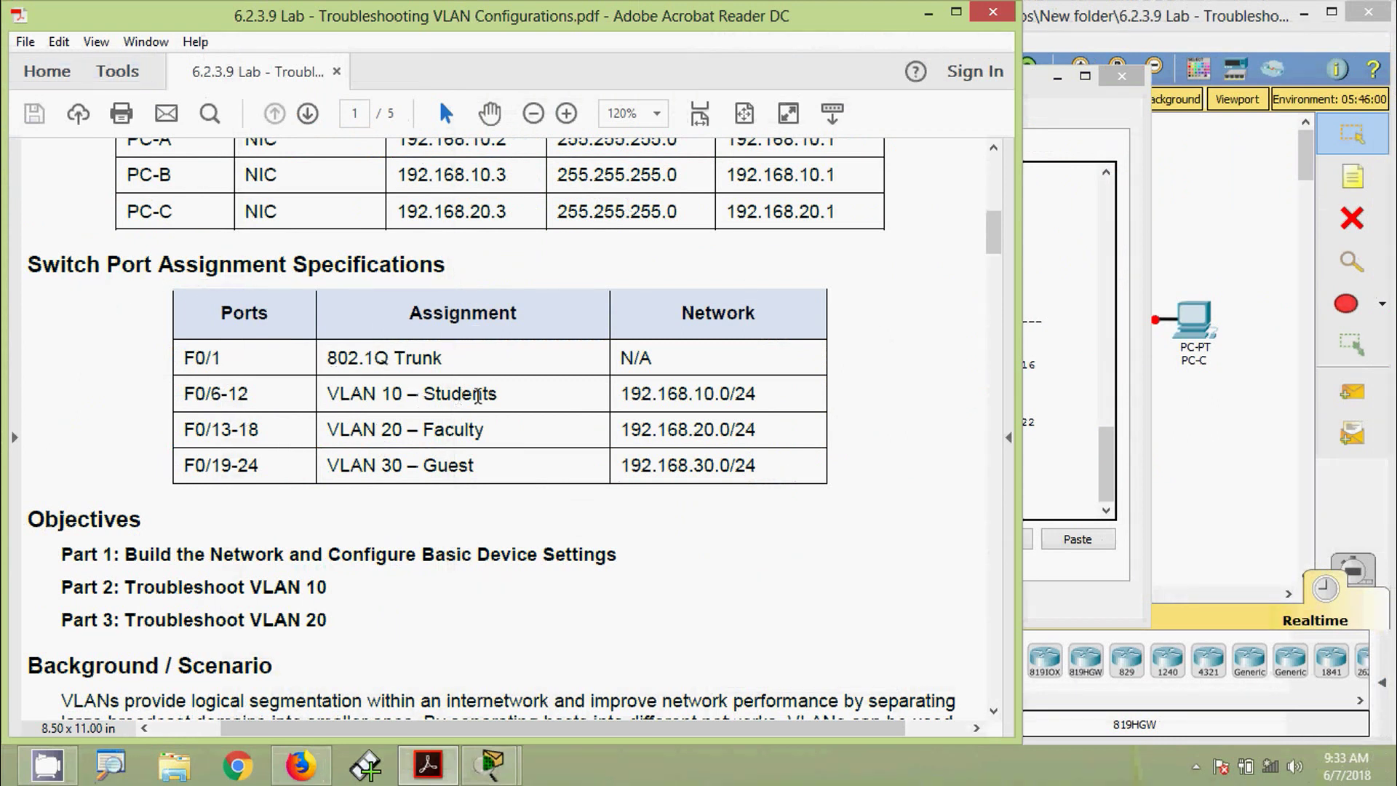
left_click(324, 400, "shift")
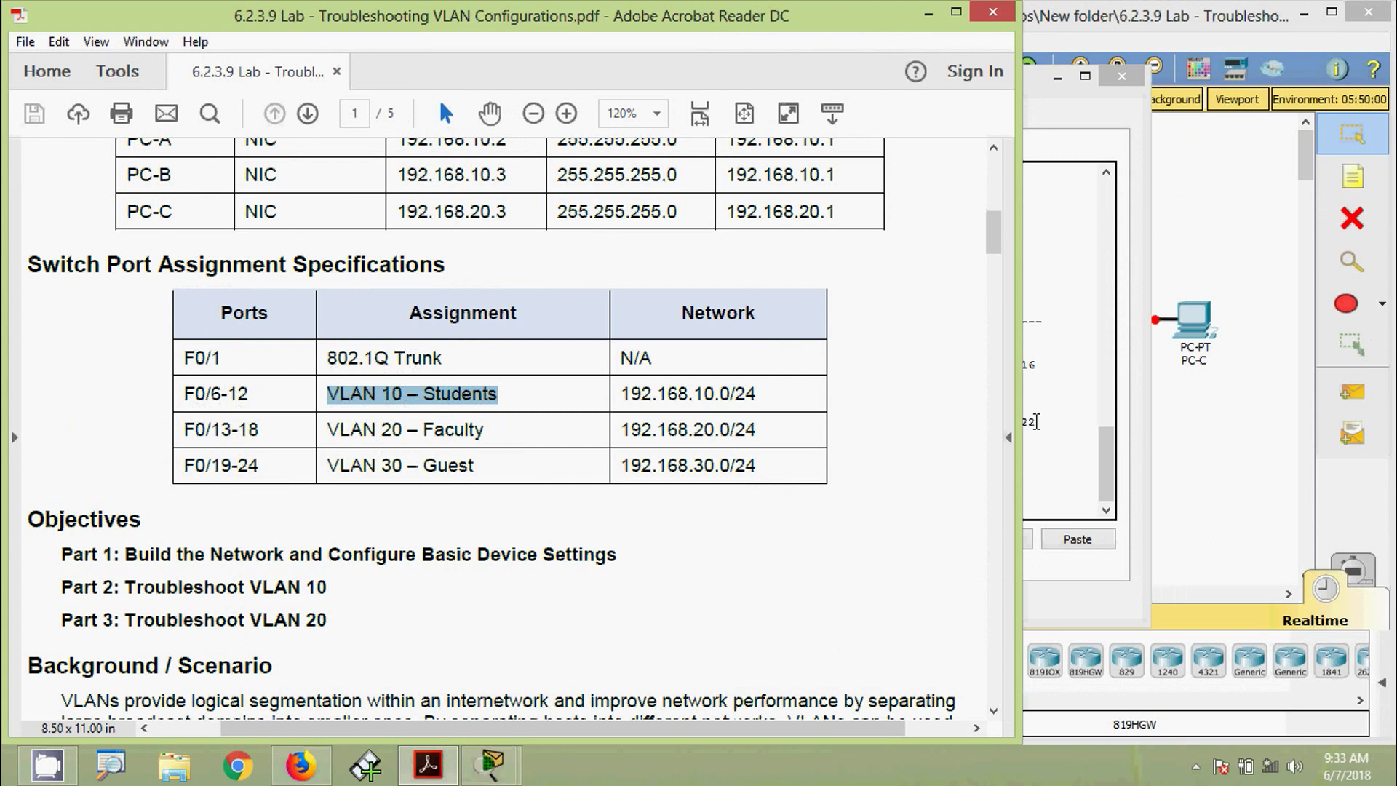
key("alt+Tab")
left_click_drag(762, 99, 906, 73)
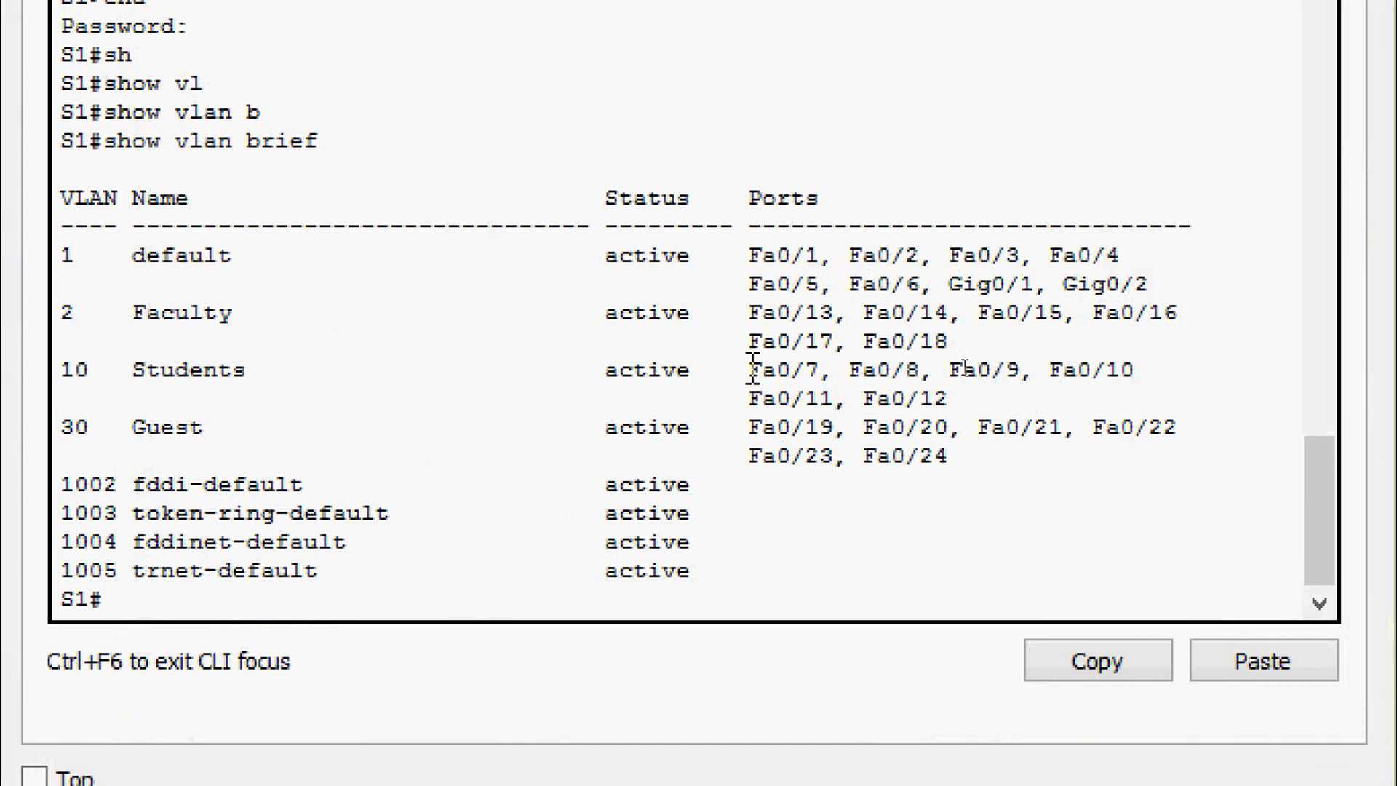
left_click_drag(749, 369, 944, 382)
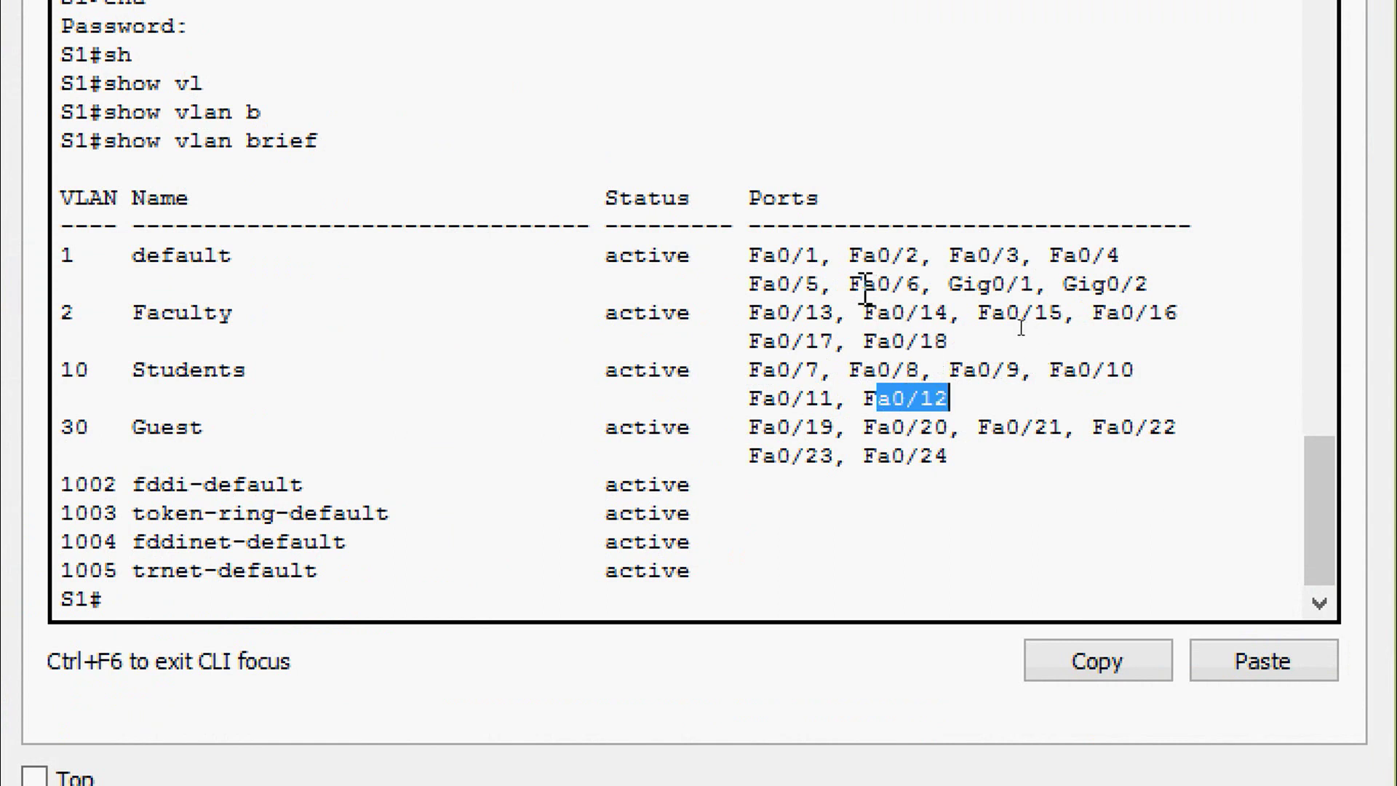
left_click_drag(849, 284, 906, 284)
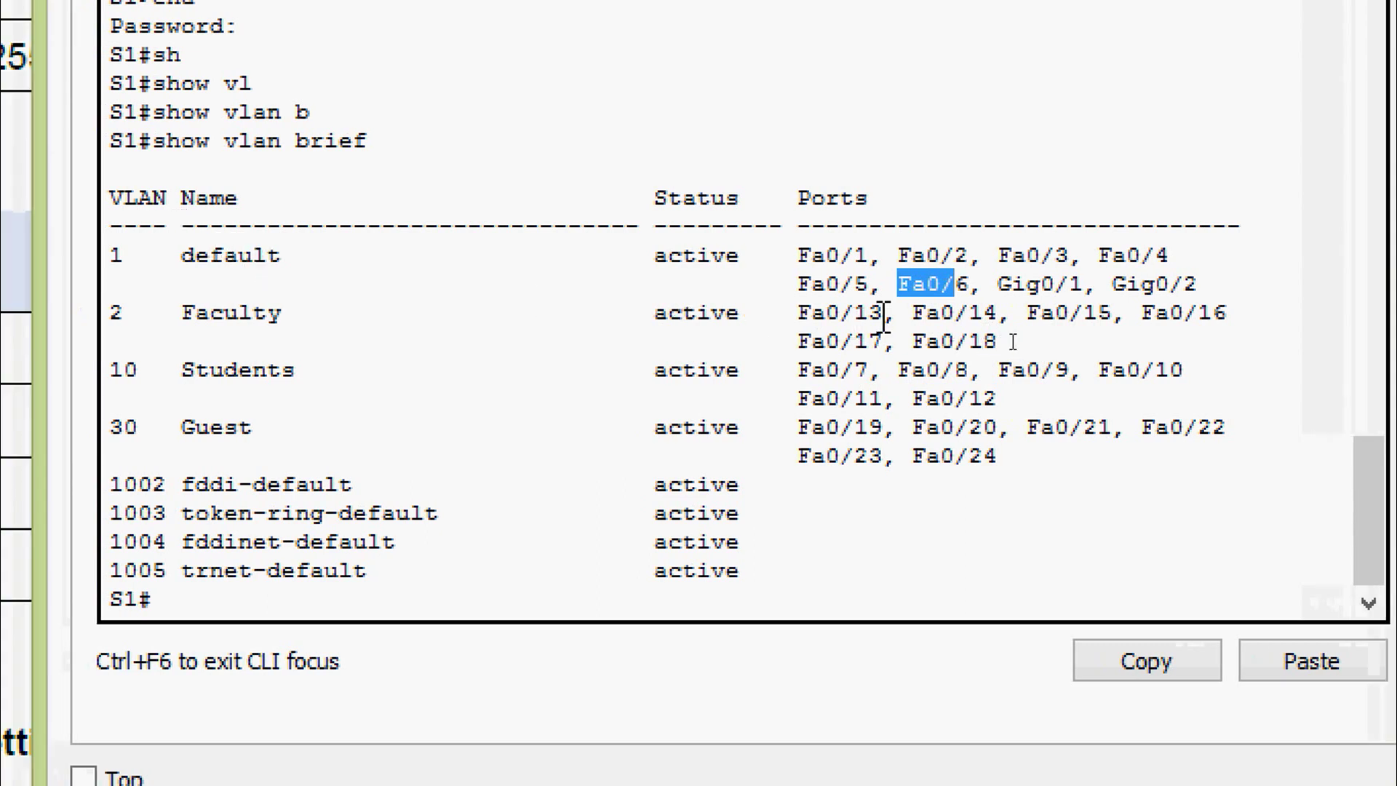
left_click(904, 285)
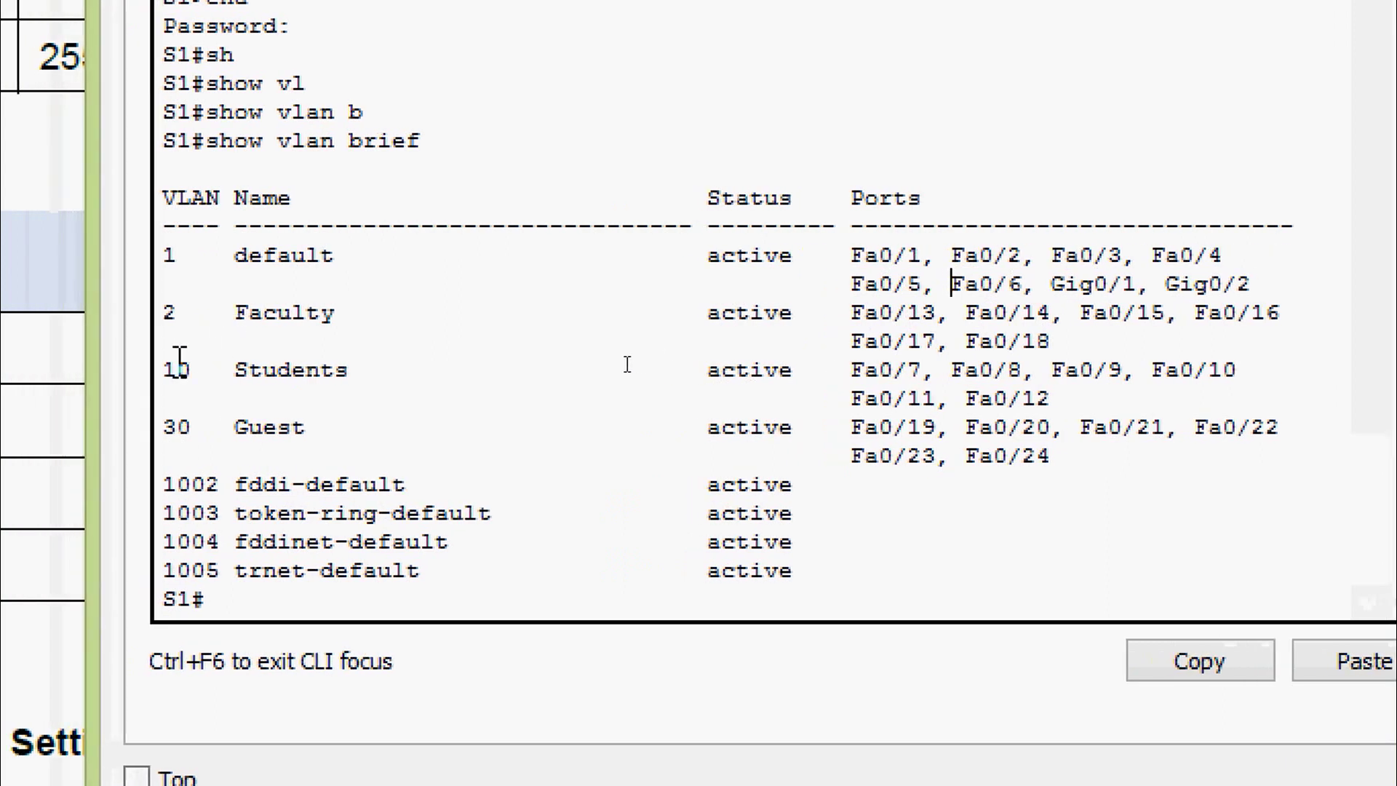
left_click_drag(161, 369, 941, 368)
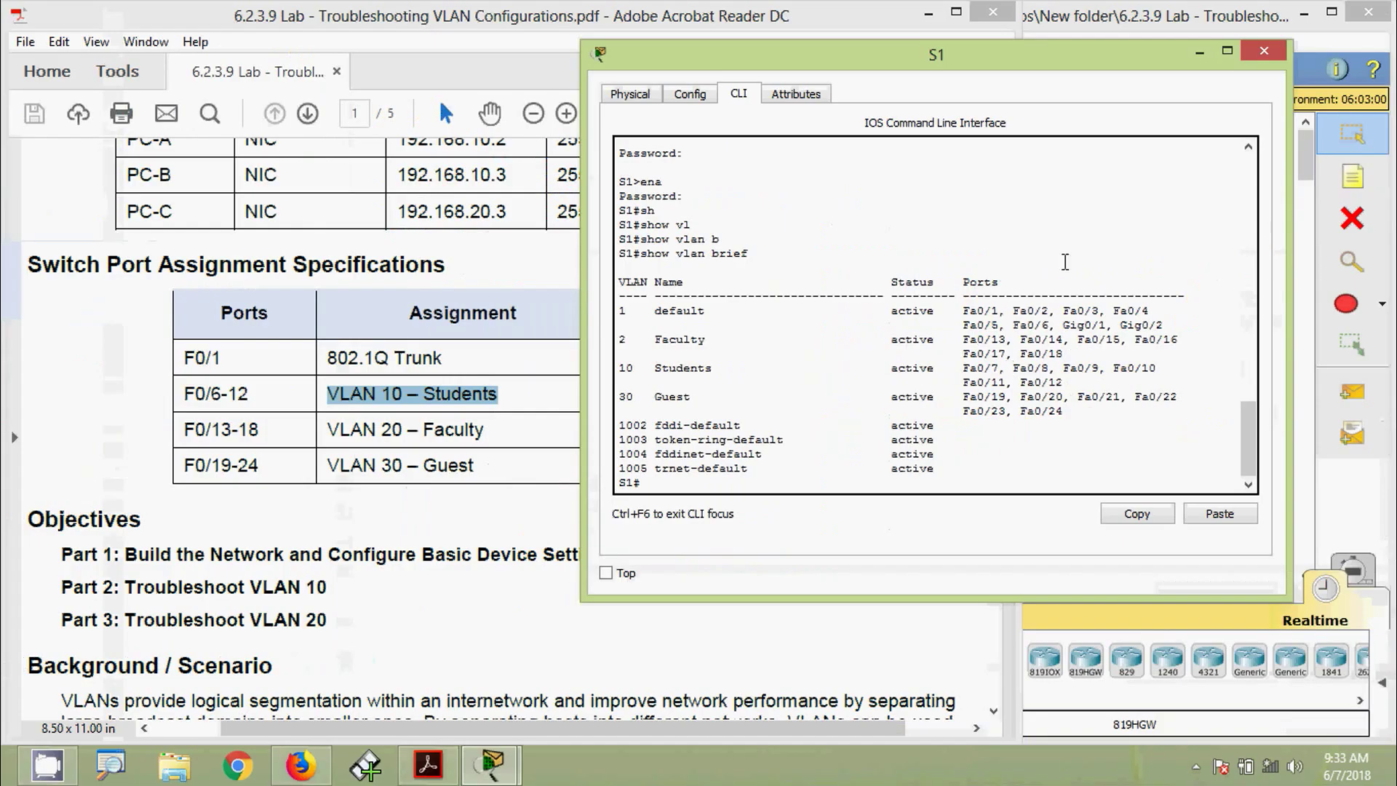
Close S1's CLI window and return to the Switch Port Assignment Specifications in the PDF.
left_click(1264, 50)
left_click(572, 413)
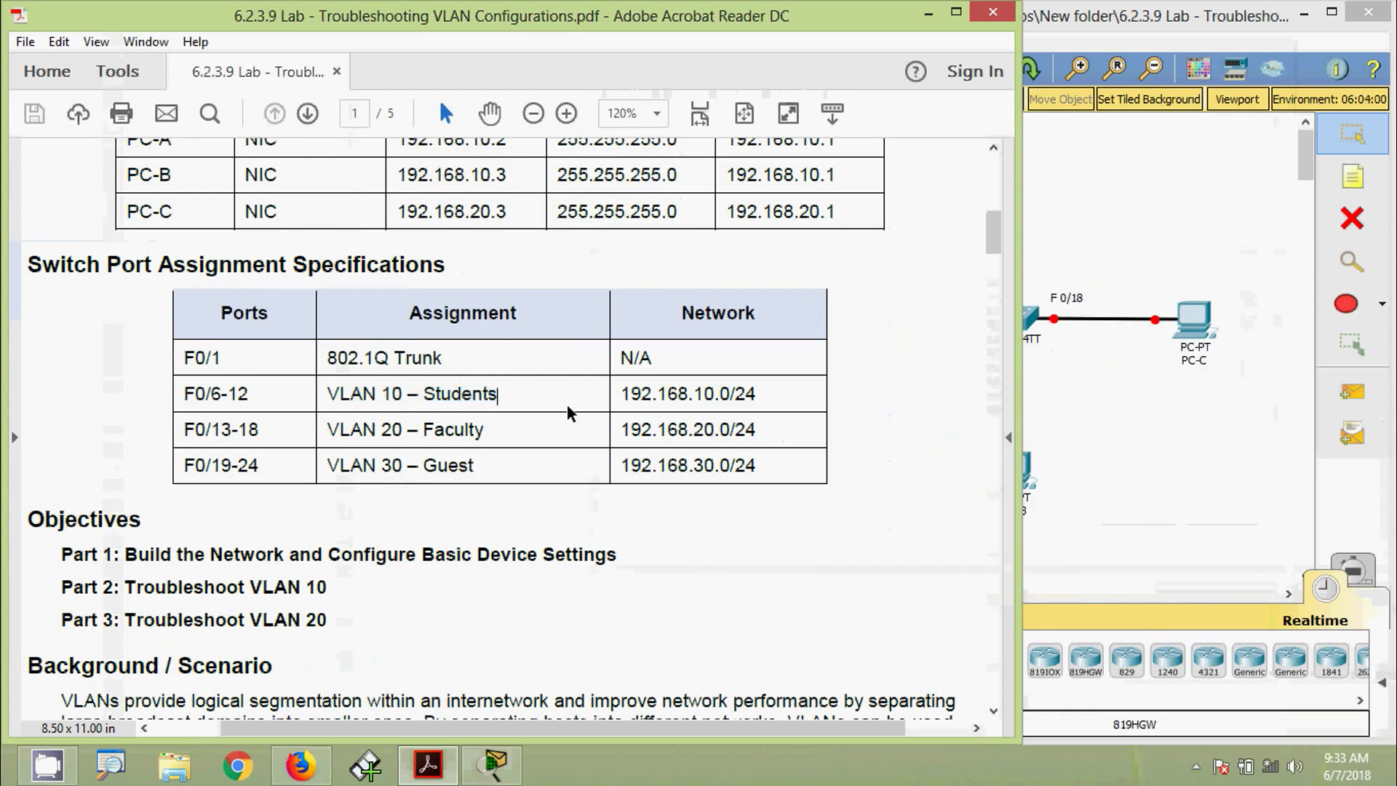
left_click_drag(994, 240, 997, 484)
Click into question c's answer field, then scroll to page 4's trunking questions d–g.
scroll(585, 362, "up", 3)
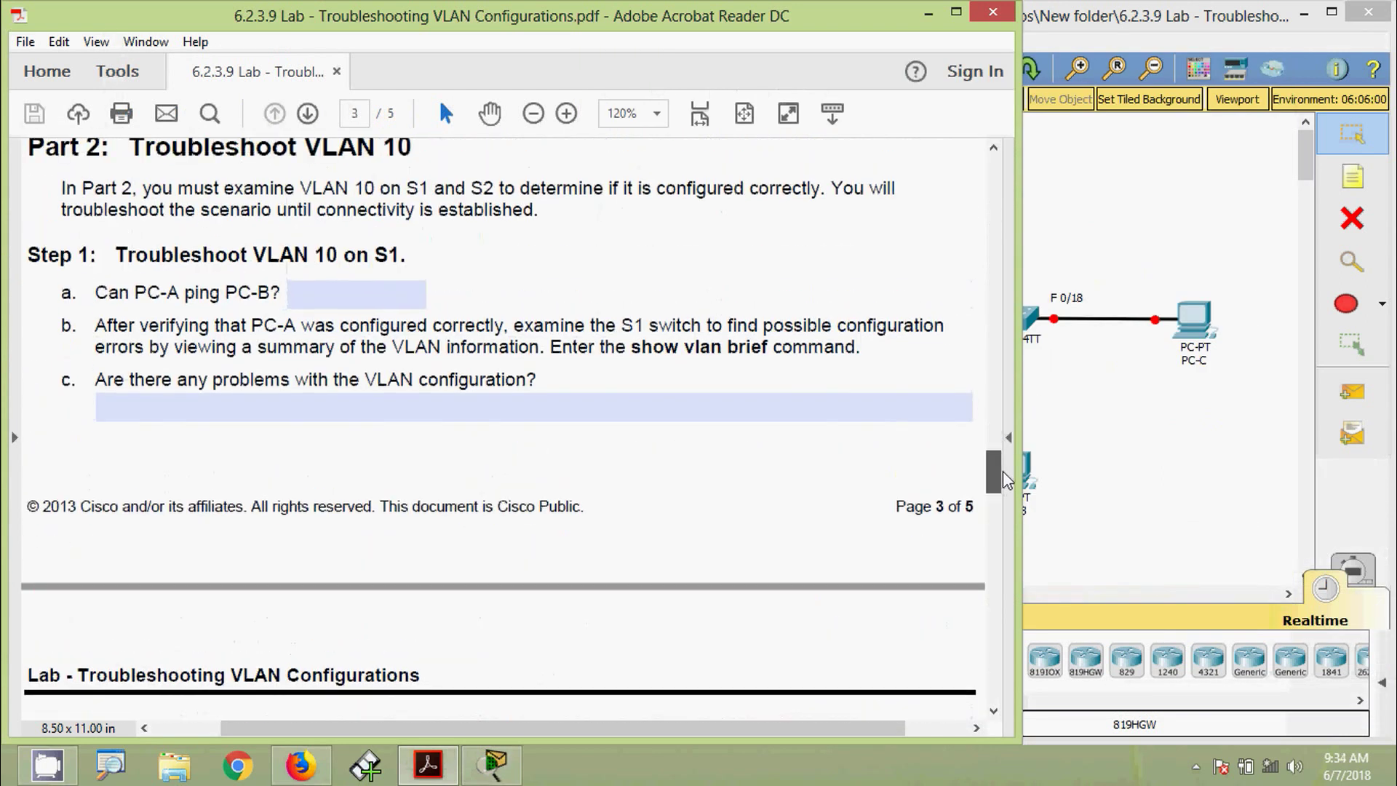
left_click(167, 419)
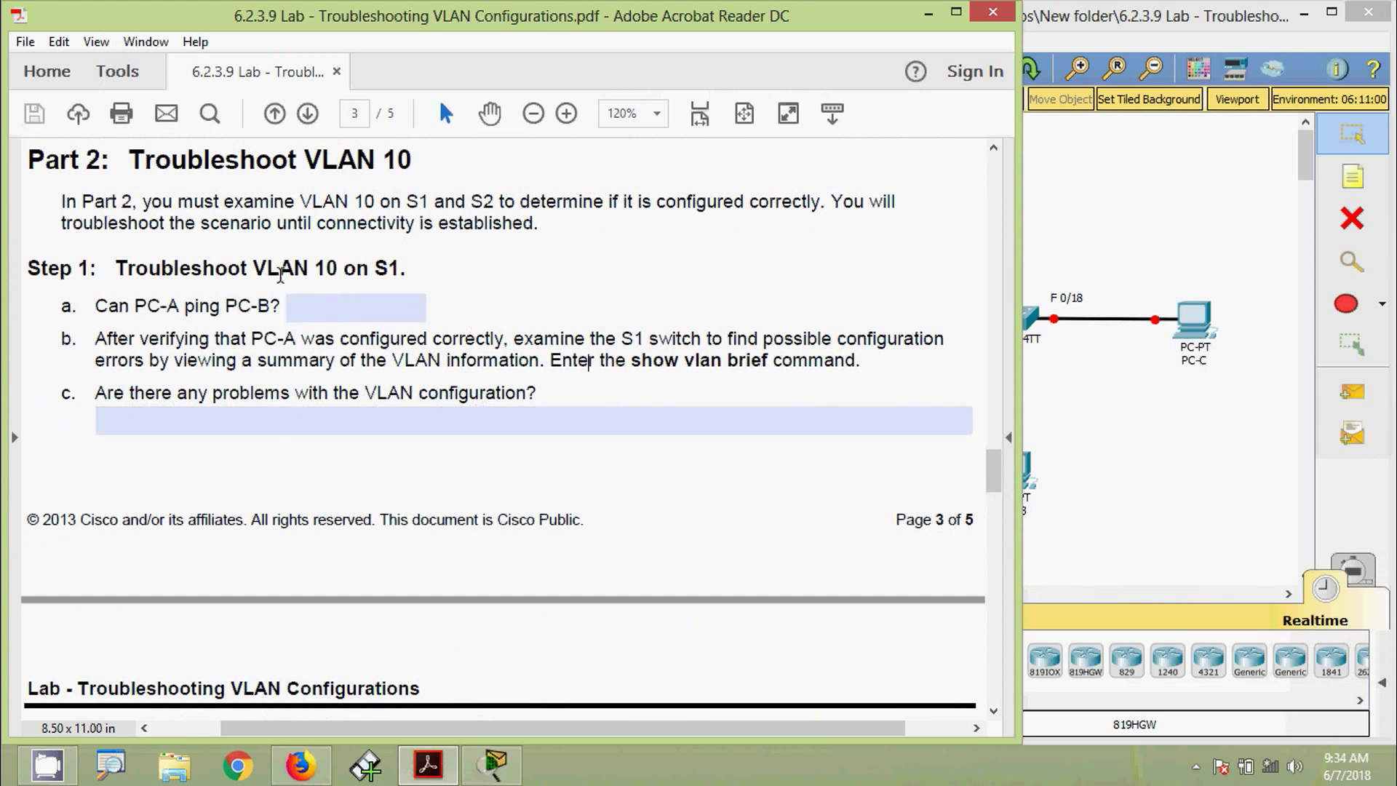
left_click(452, 422)
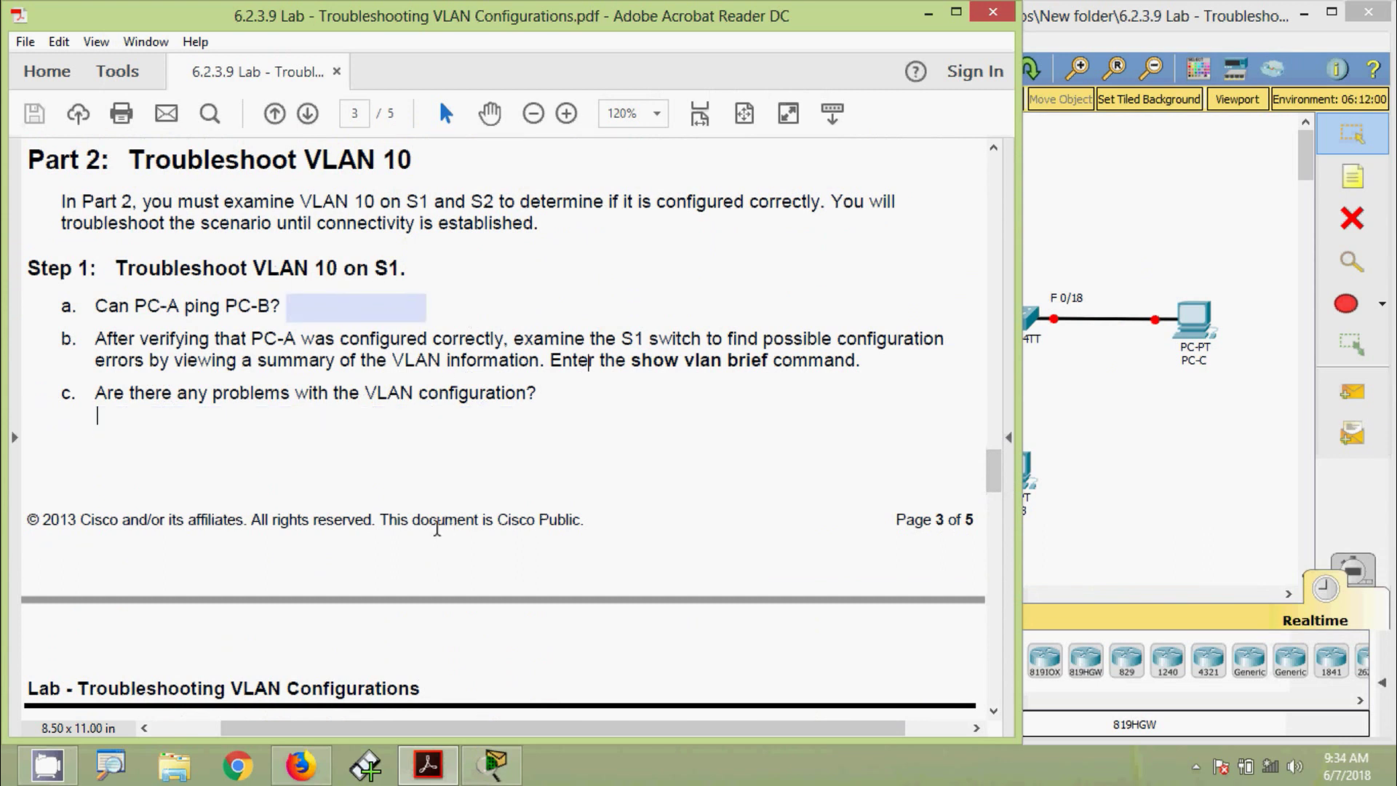
scroll(437, 527, "down", 5)
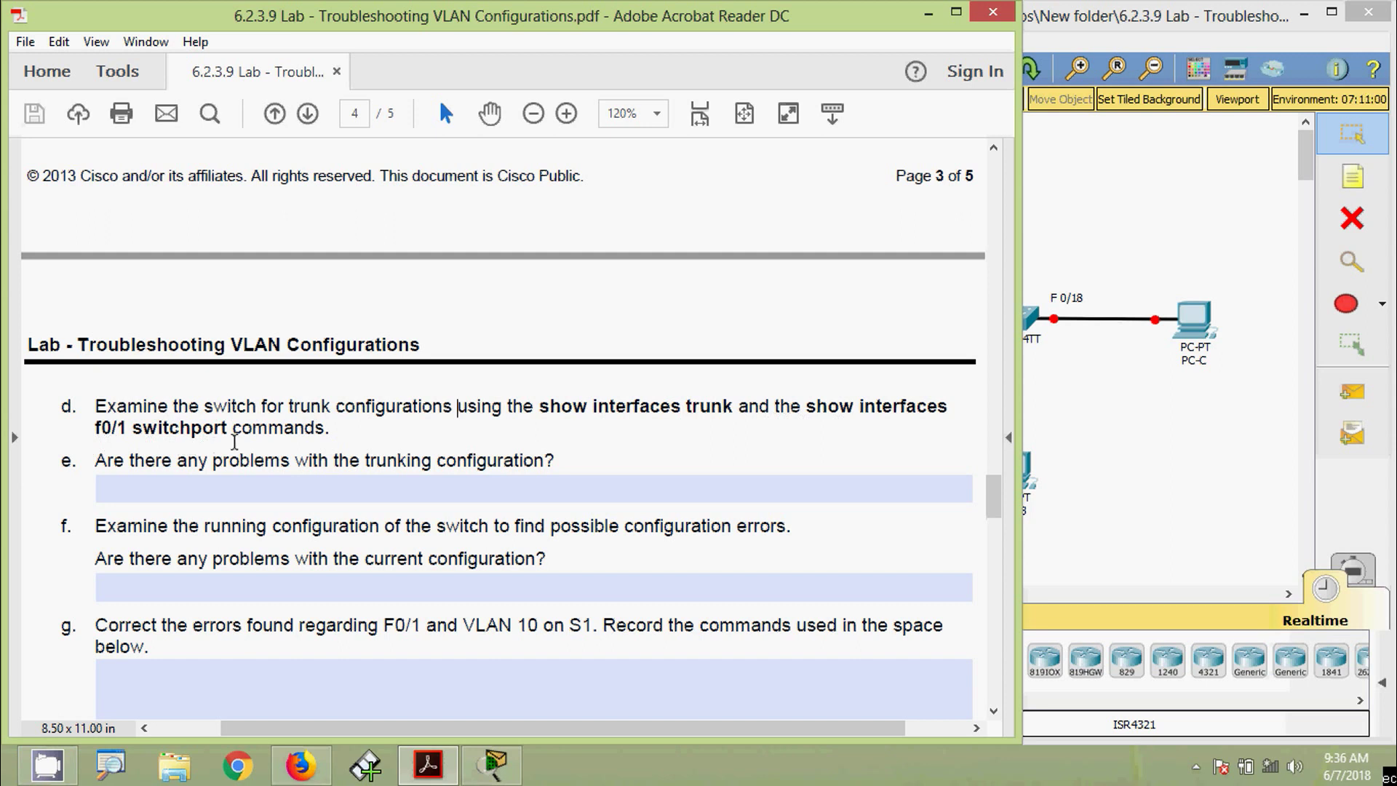
left_click(1106, 437)
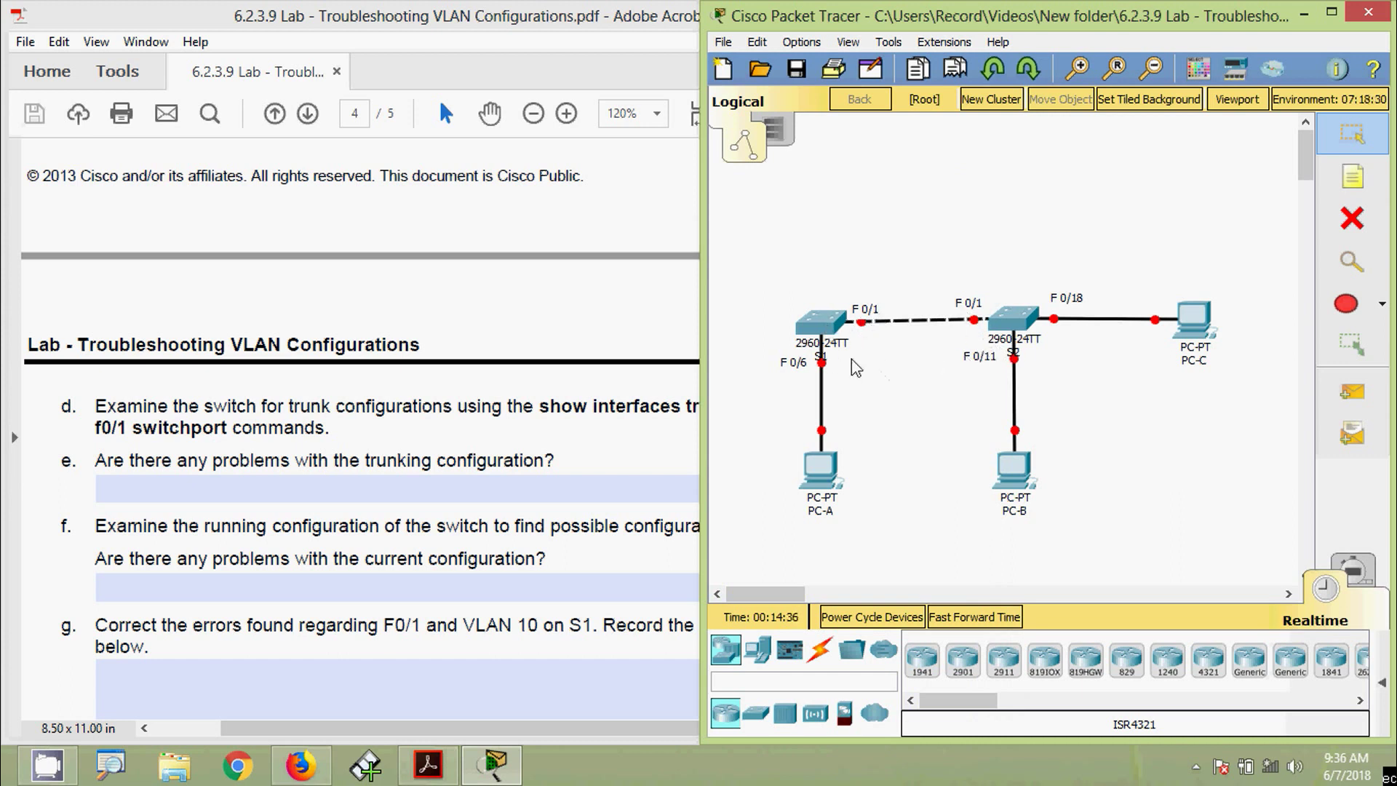
Open S1's CLI and run show interfaces trunk.
left_click(822, 322)
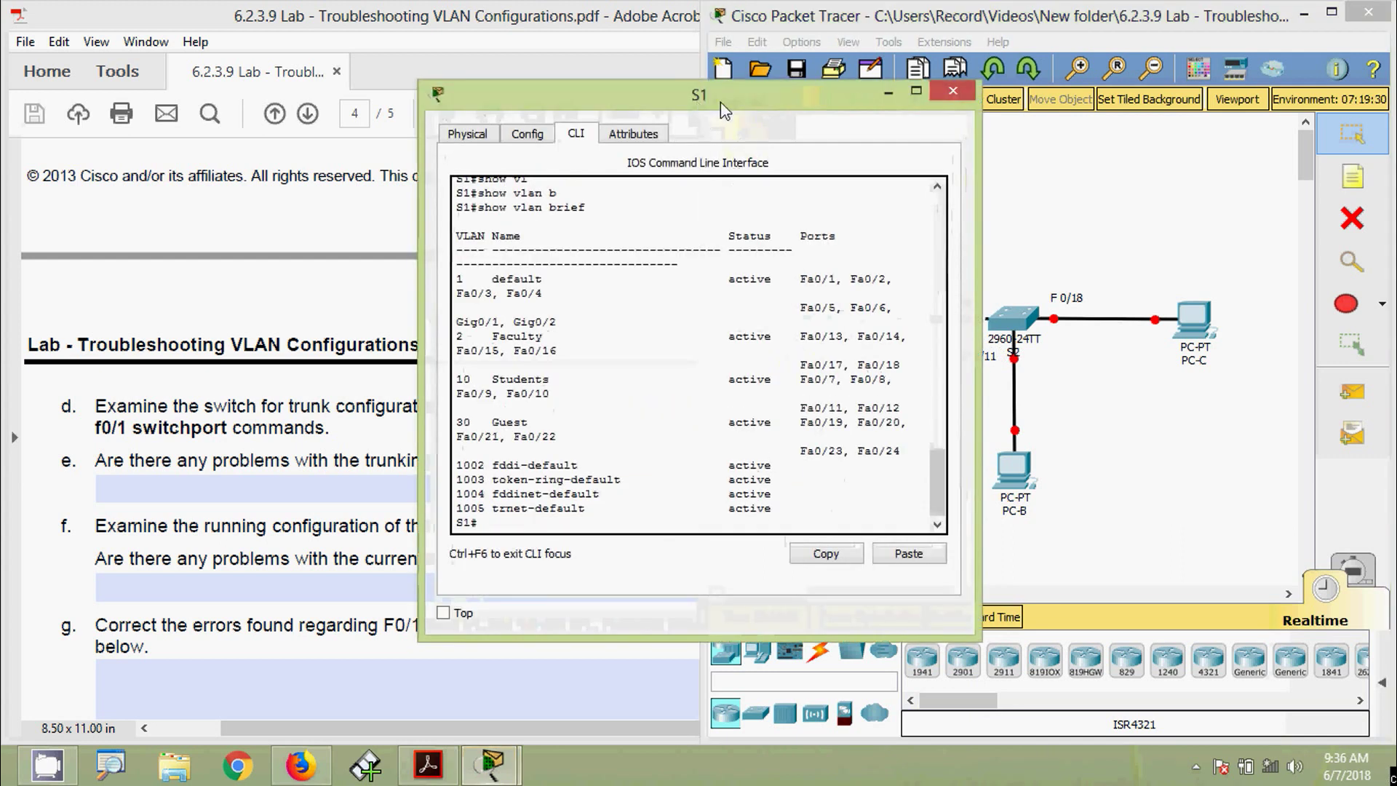
left_click_drag(720, 101, 1022, 66)
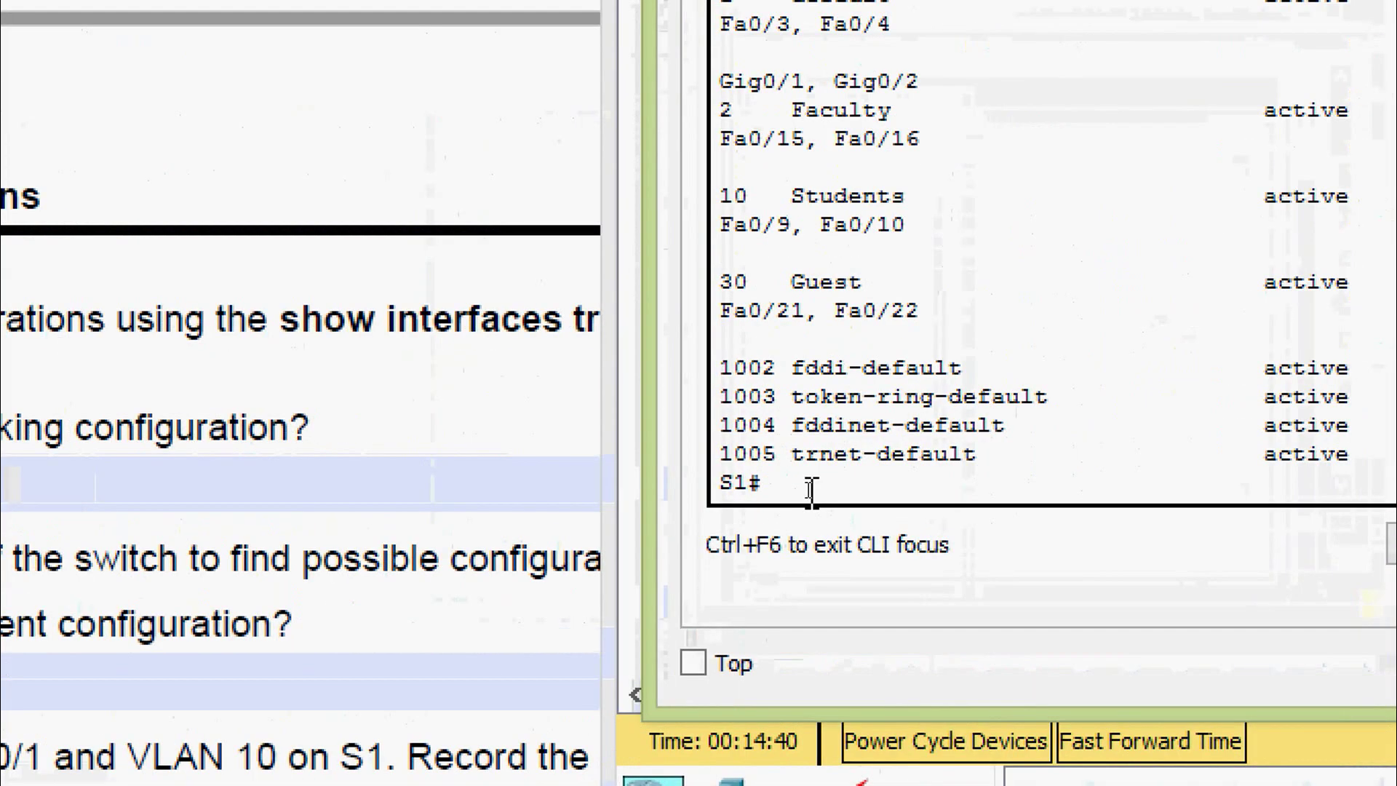
type("h")
key("Tab")
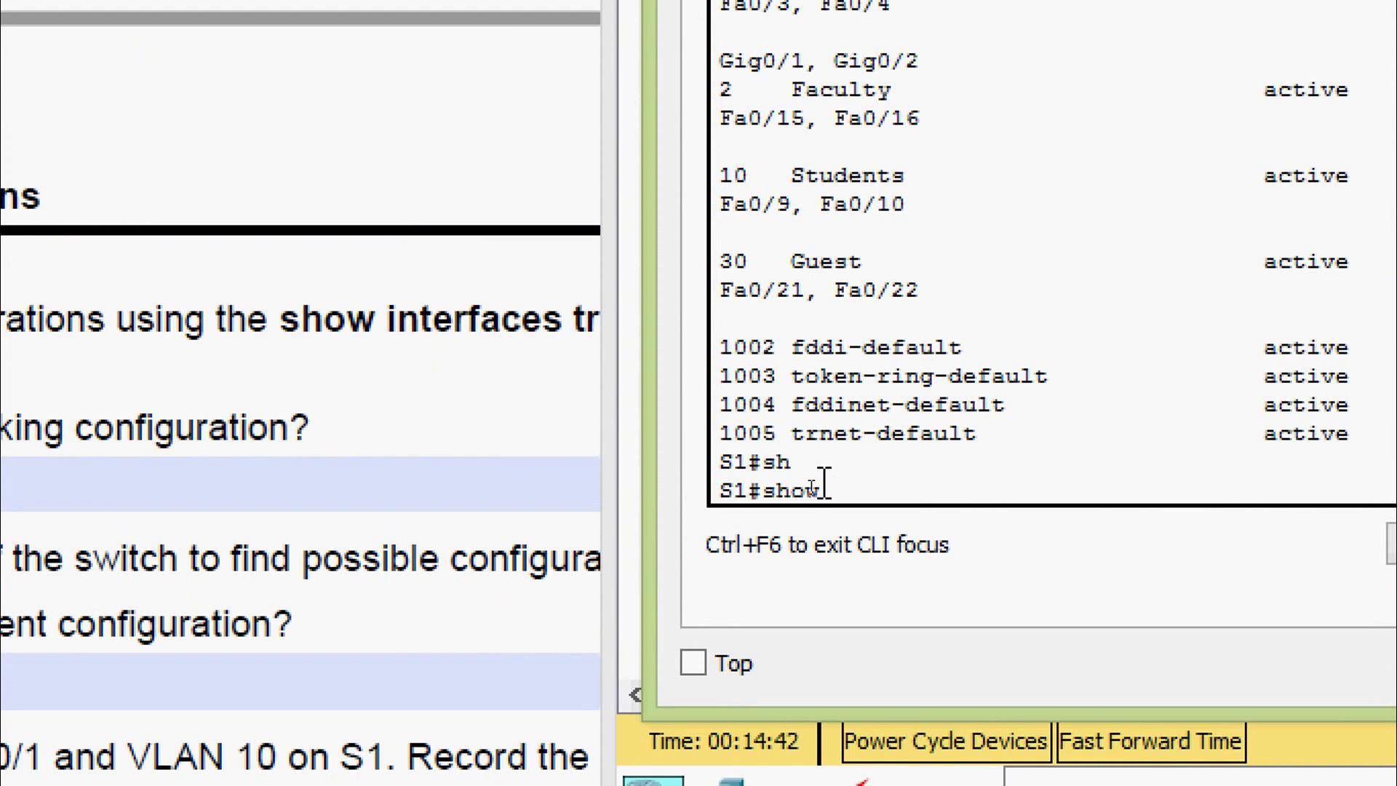
type("inter")
key("Tab")
type("t")
key("Tab")
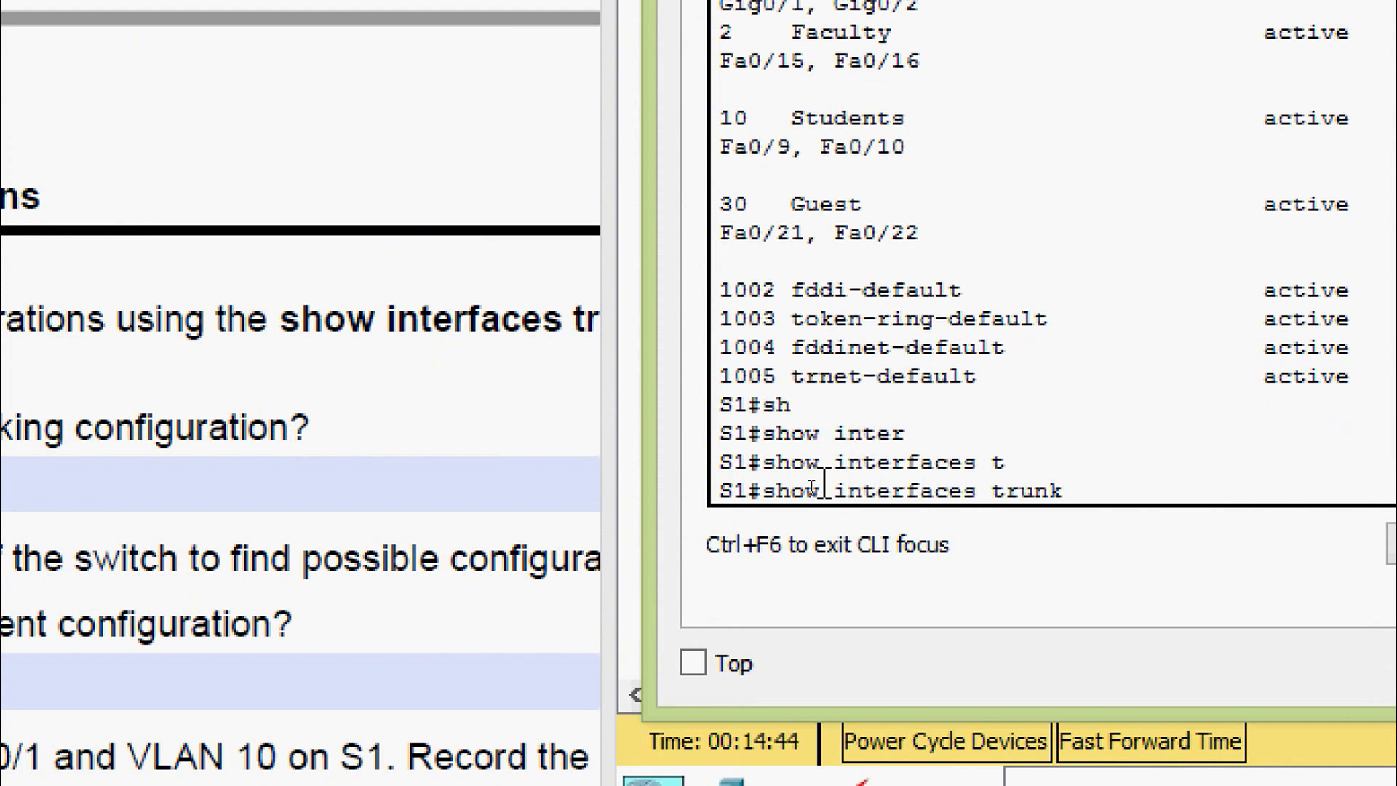
key("Return")
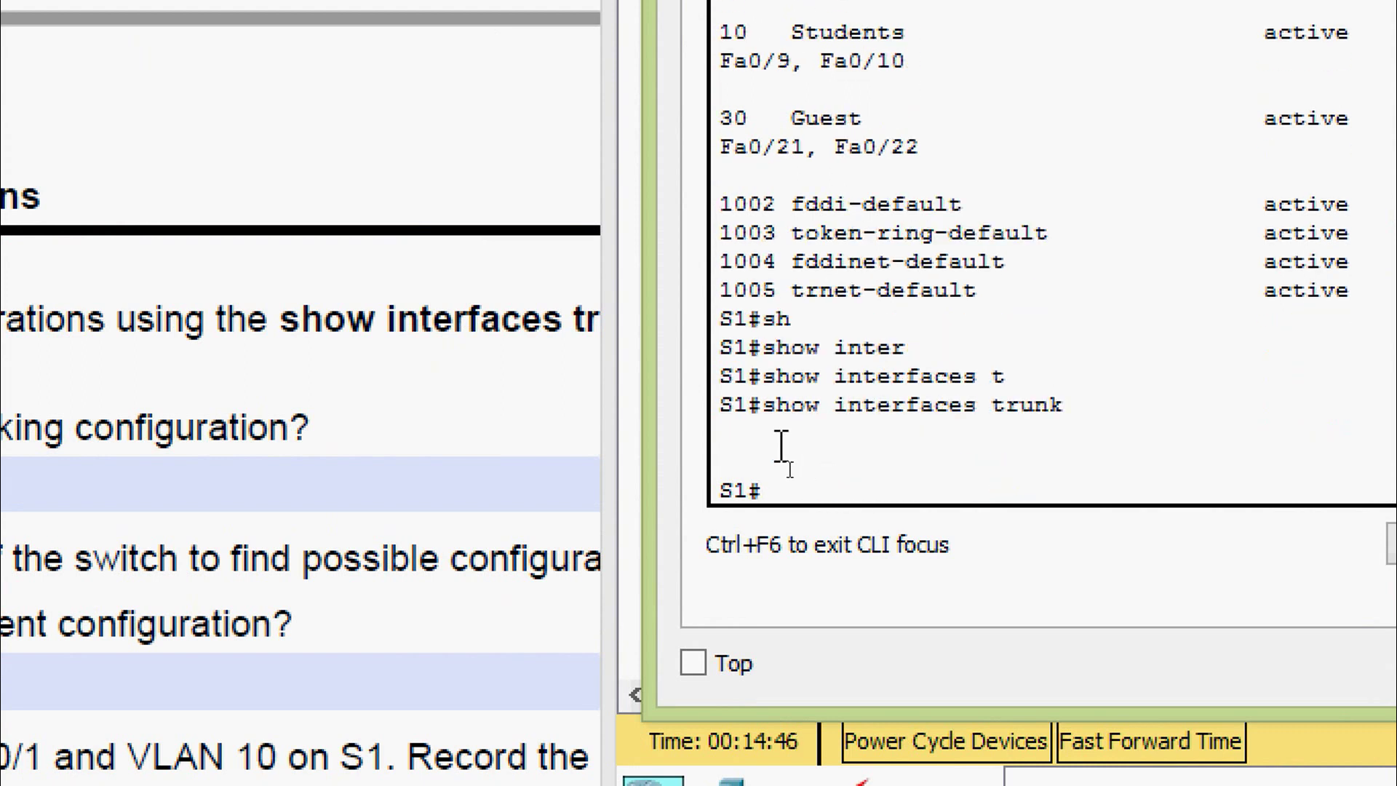
Run show interfaces fastEthernet 0/1 switchport on S1, checking the command in the lab PDF.
left_click(772, 460)
left_click(783, 493)
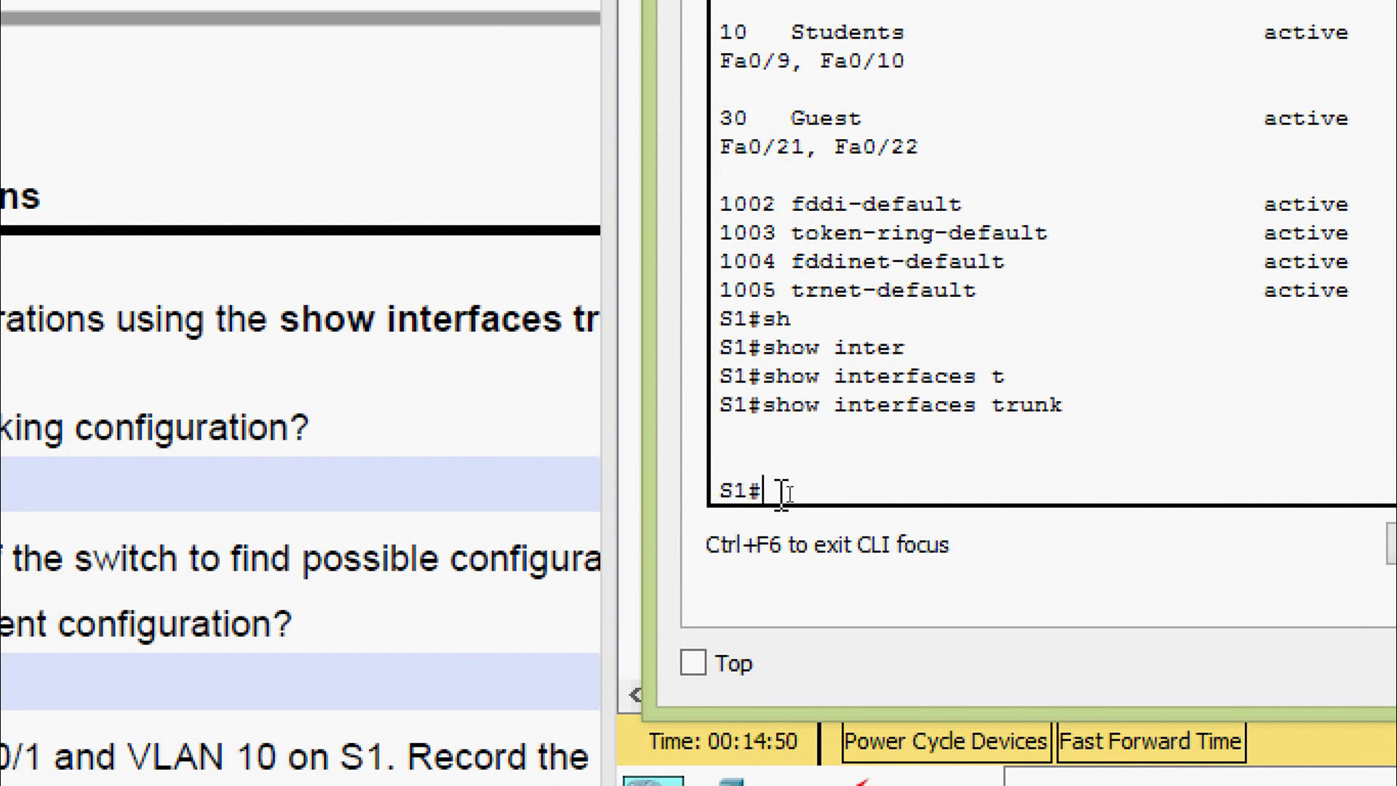
type("sh")
key("Tab")
type("inter")
key("Tab")
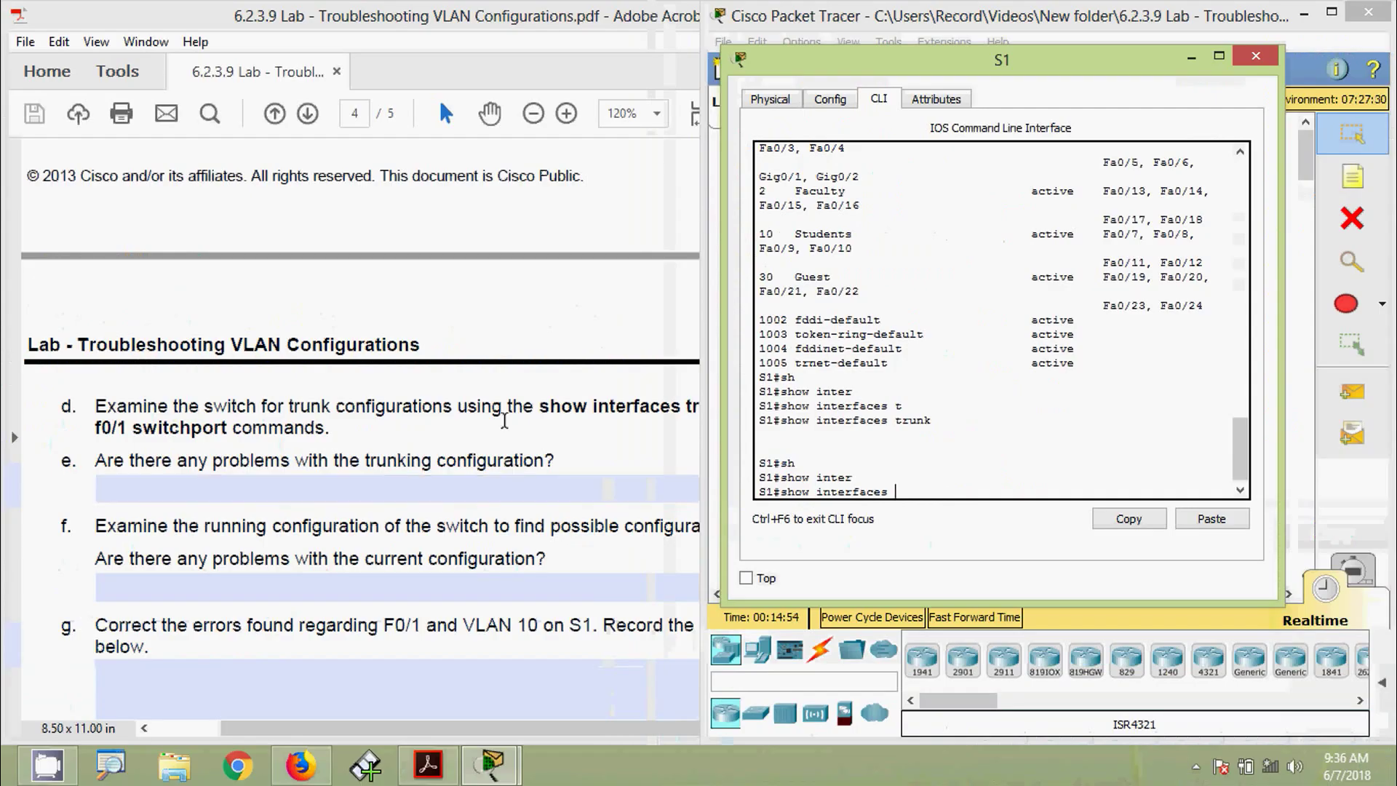
left_click(213, 346)
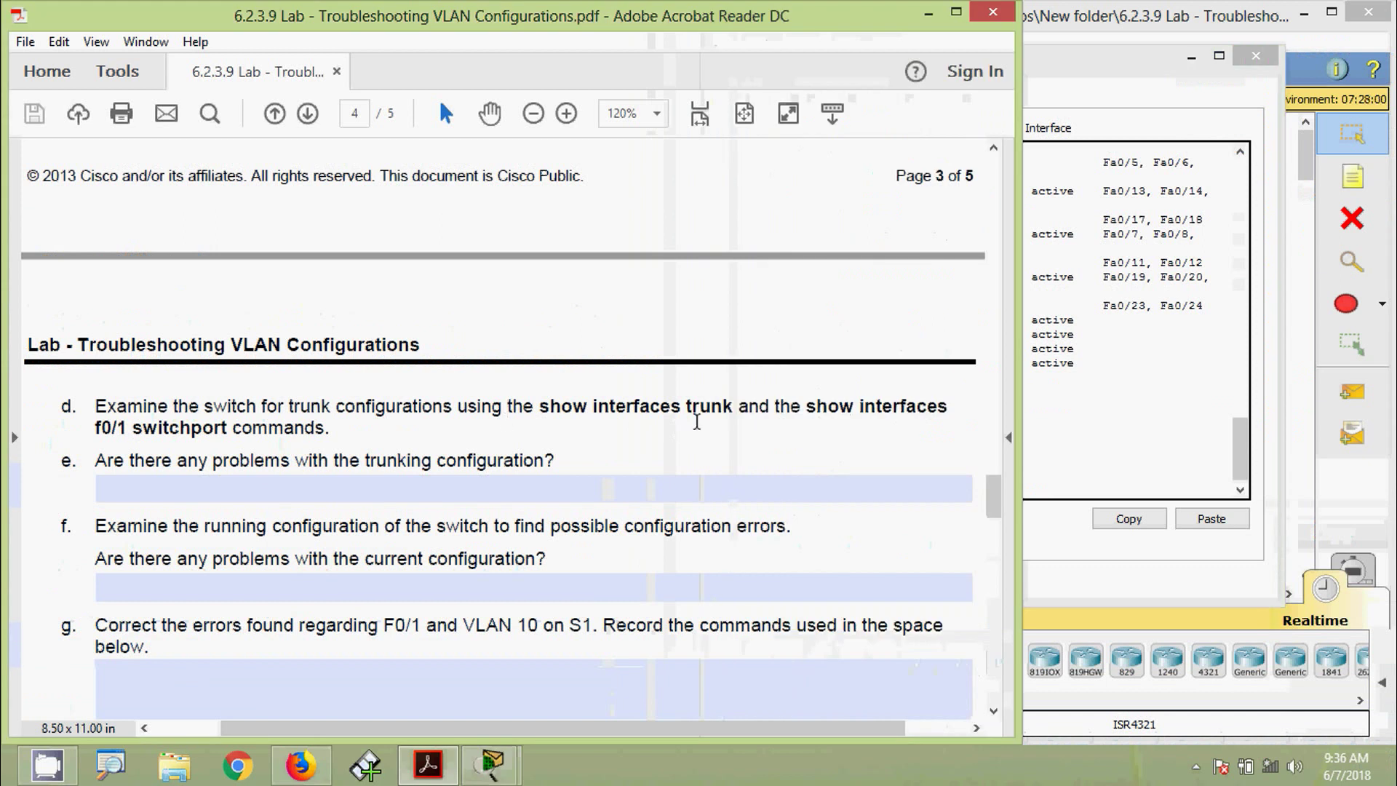
left_click(1048, 415)
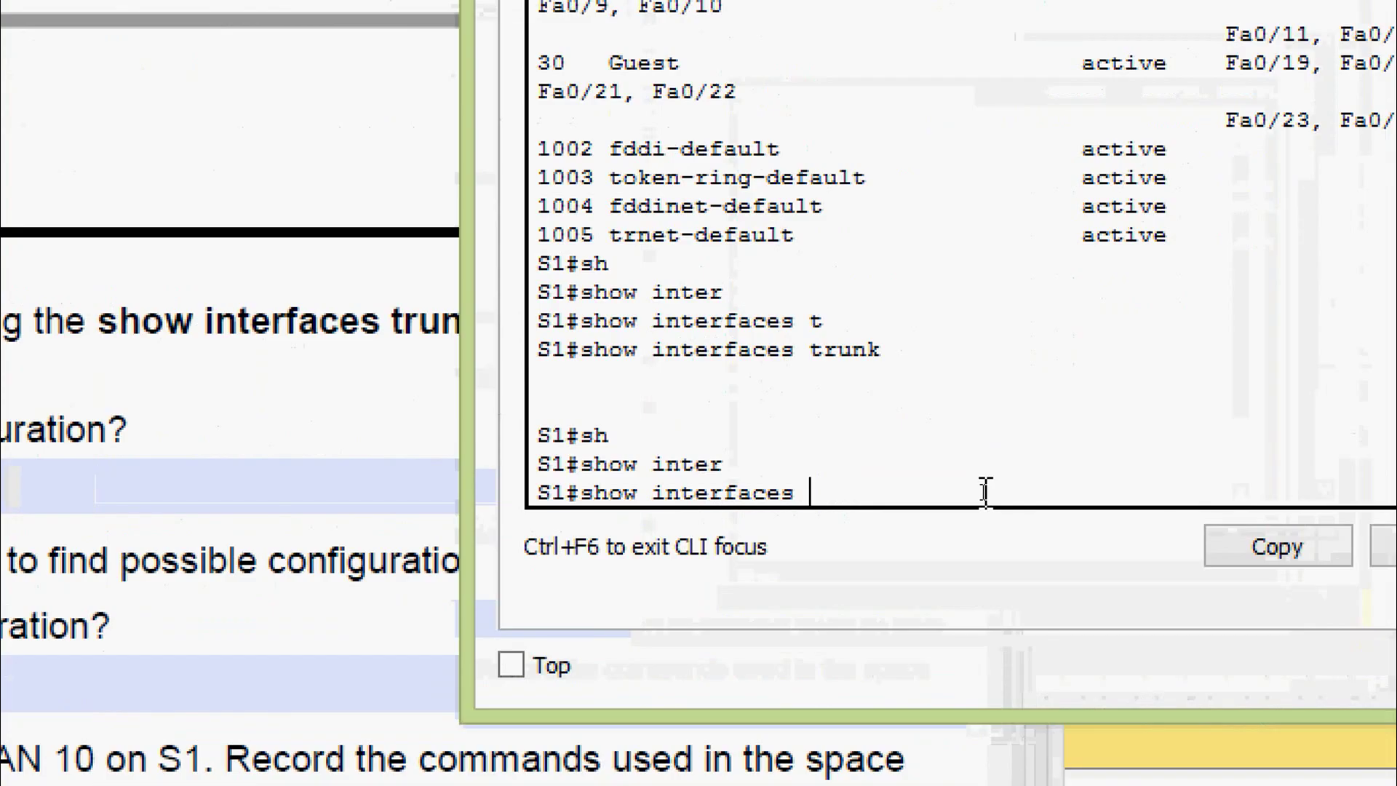
type("f")
key("Tab")
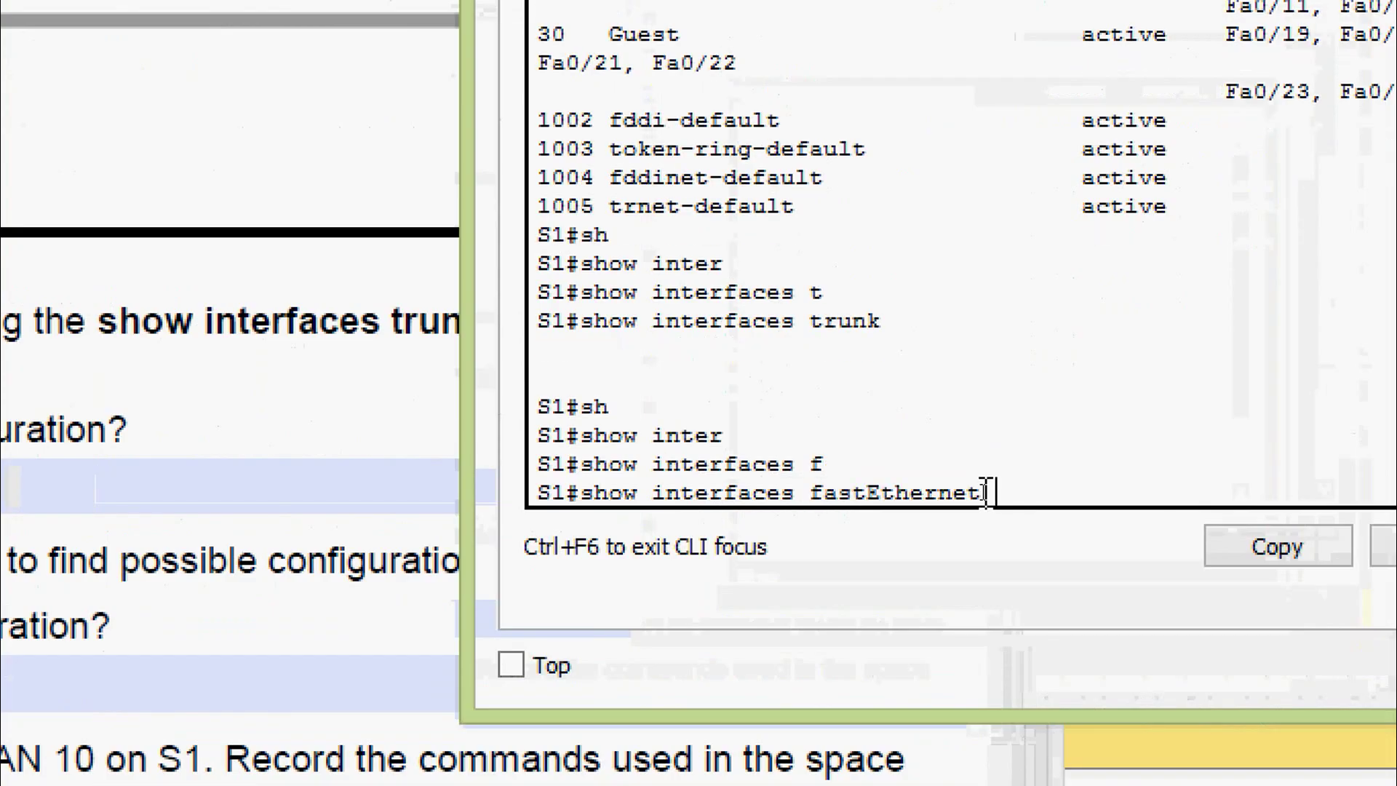
type("0/1 sw")
key("Tab")
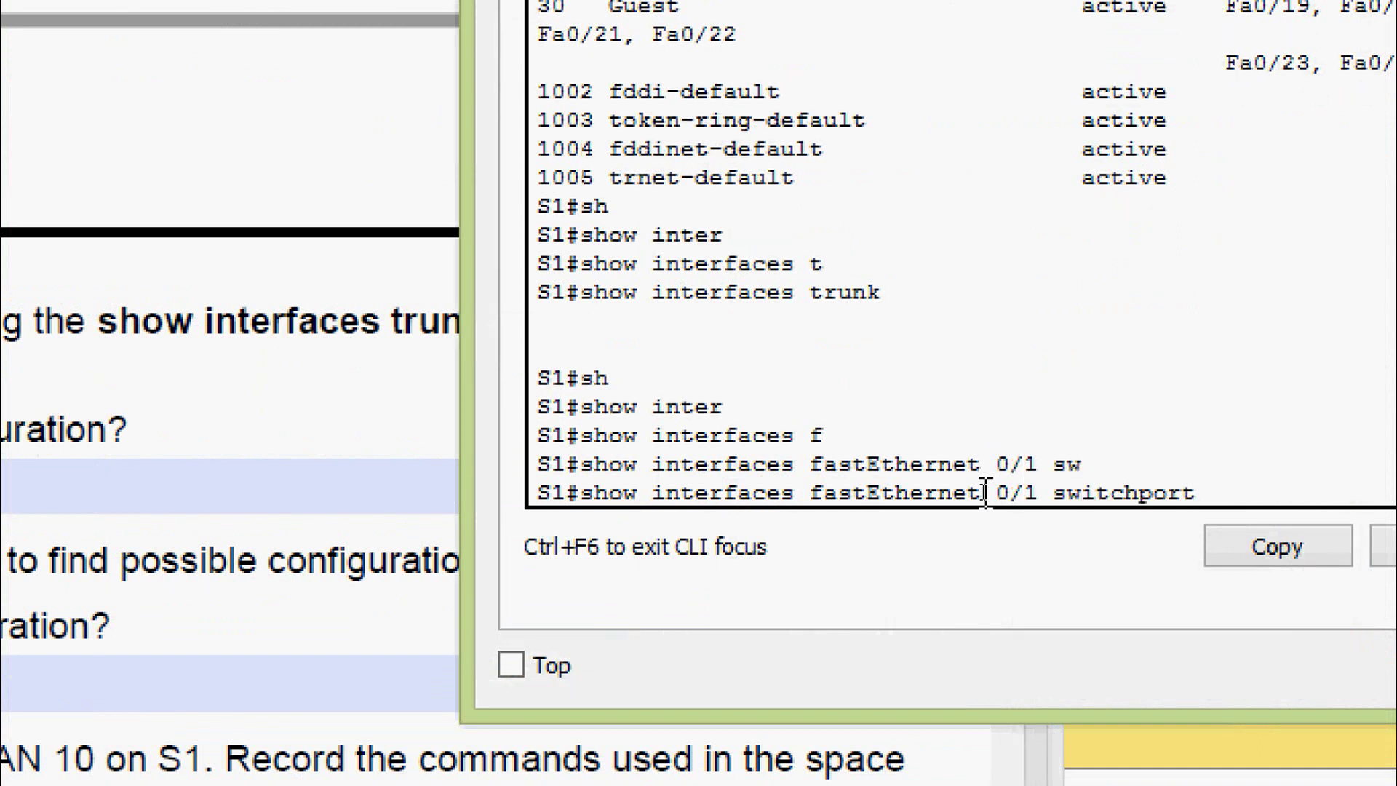
key("Return")
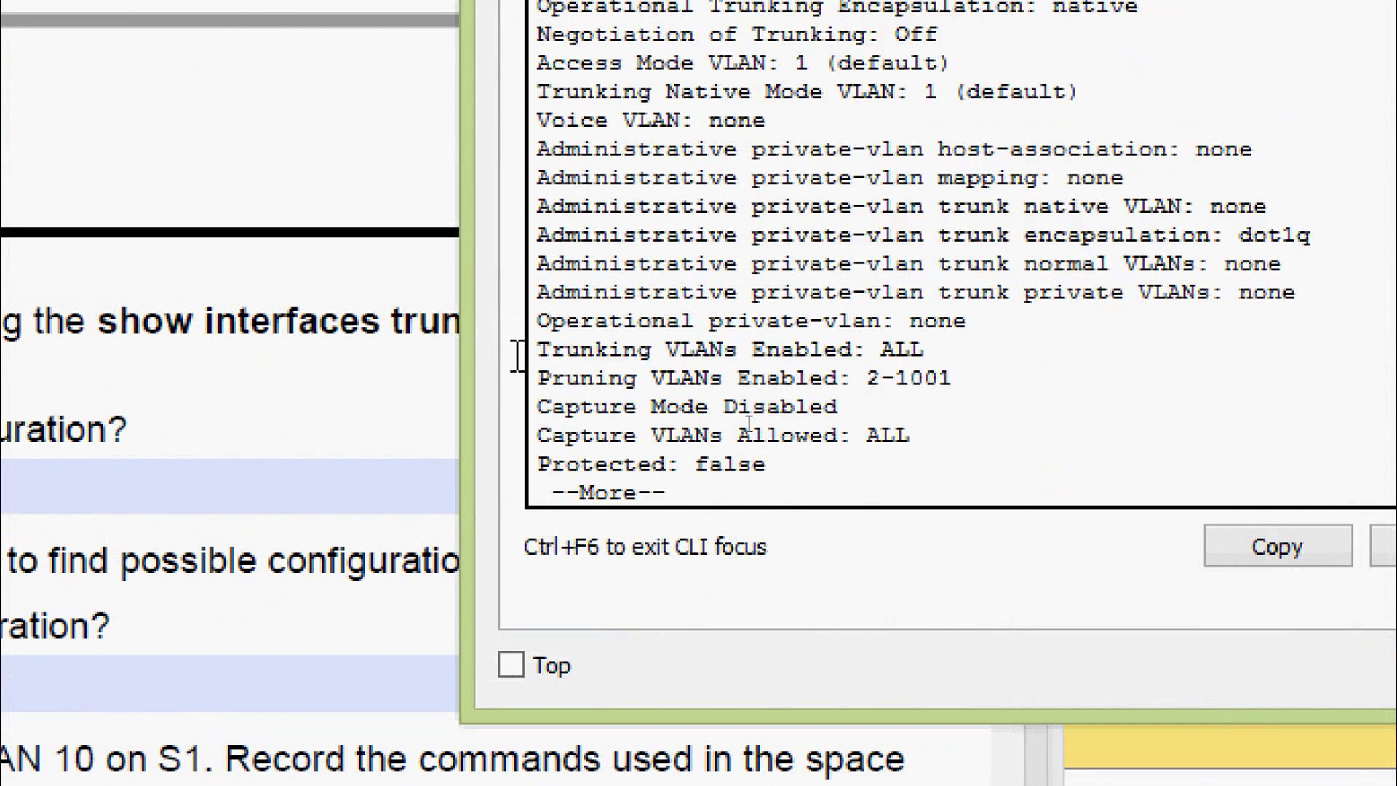
Widen the S1 window and highlight Fa0/1's Administrative Mode: static access lines.
left_click_drag(474, 356, 186, 393)
scroll(474, 430, "up", 3)
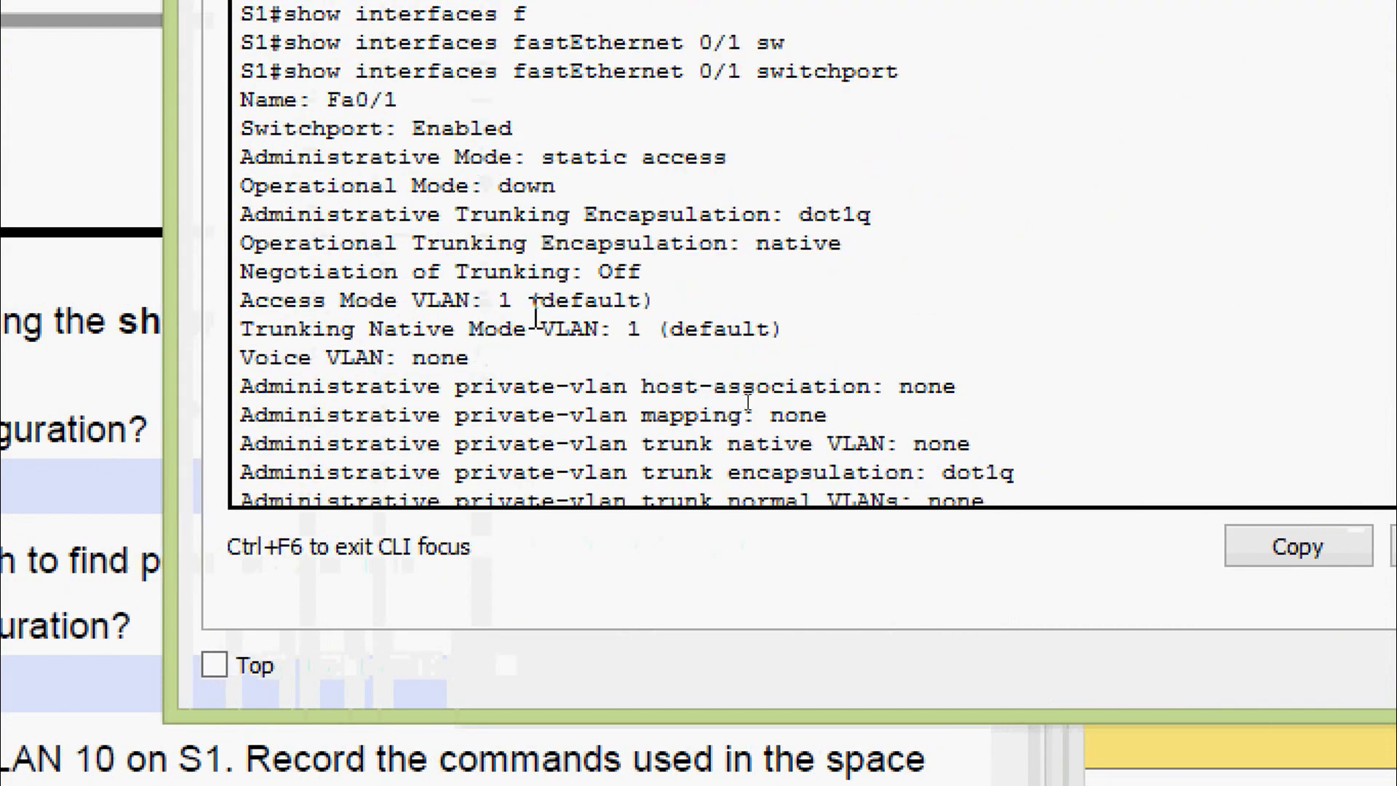
scroll(561, 313, "up", 1)
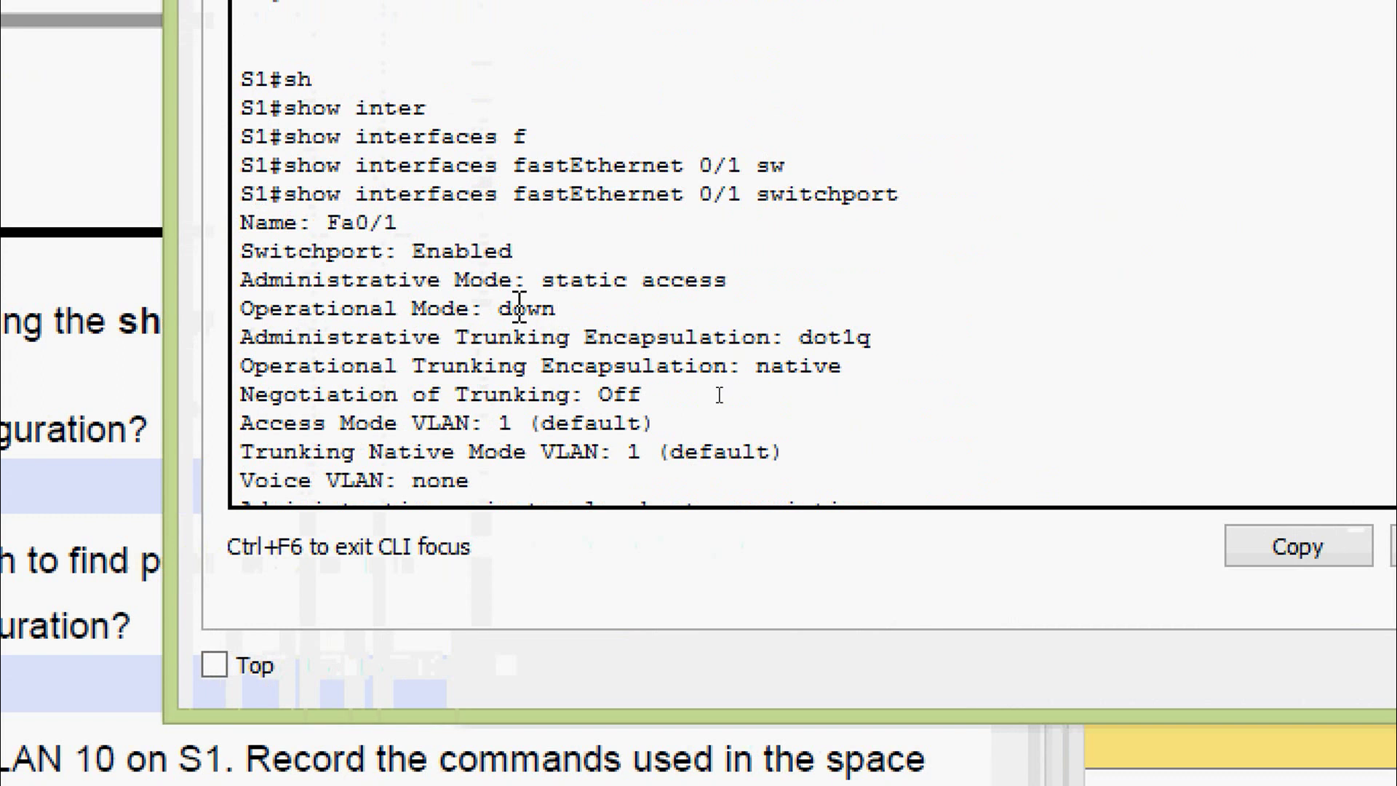
left_click_drag(246, 282, 739, 281)
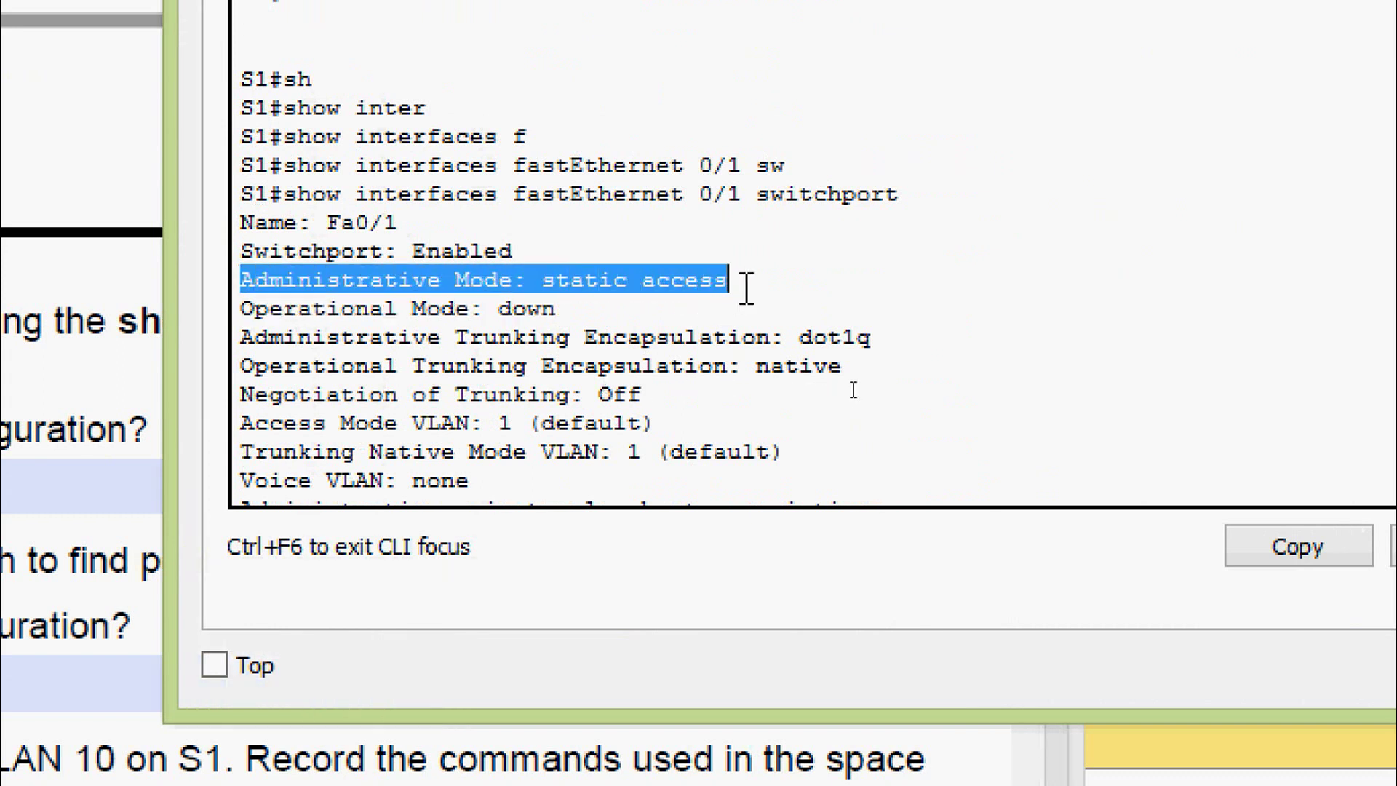
left_click(742, 285)
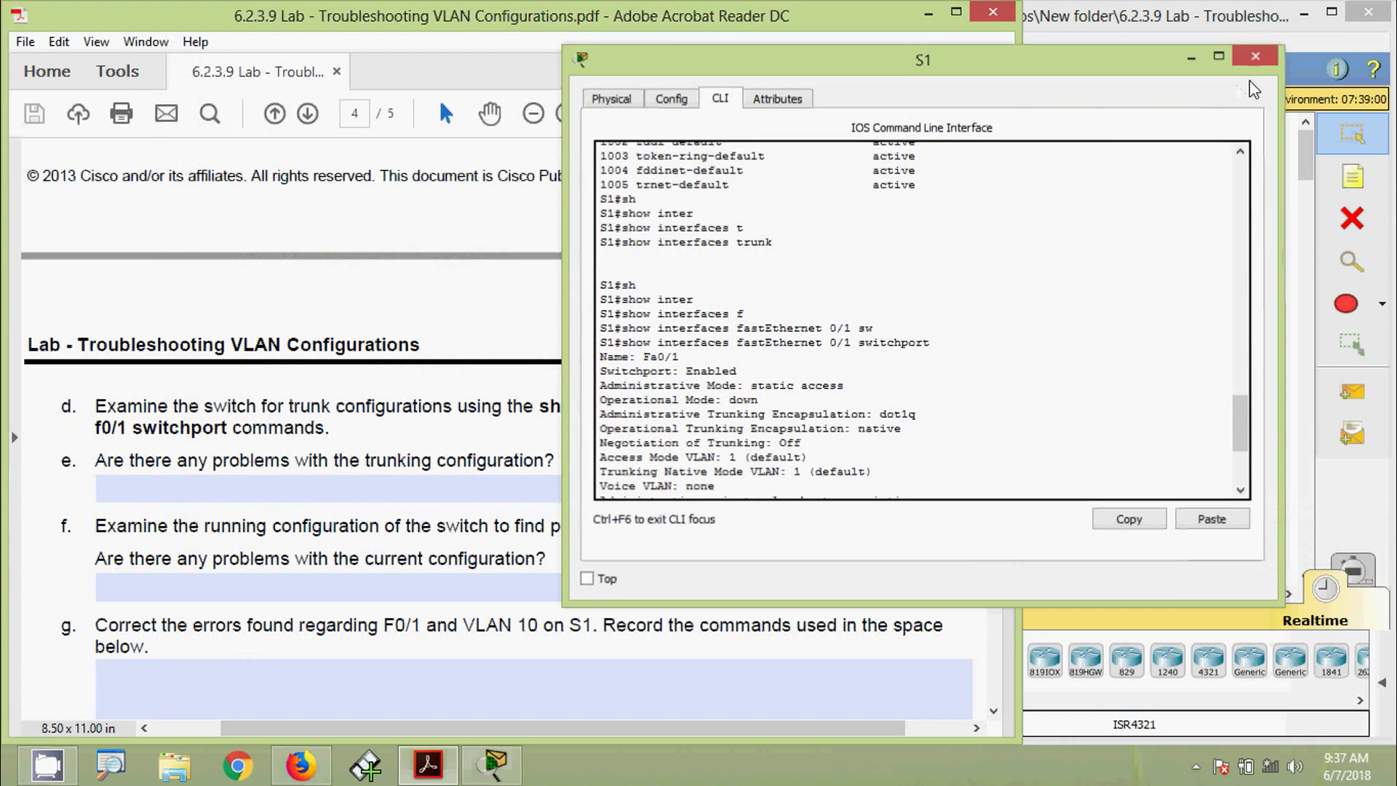
left_click(1256, 56)
Scroll the PDF down to item g's answer box, then nudge the S1 window into place.
scroll(391, 464, "down", 3)
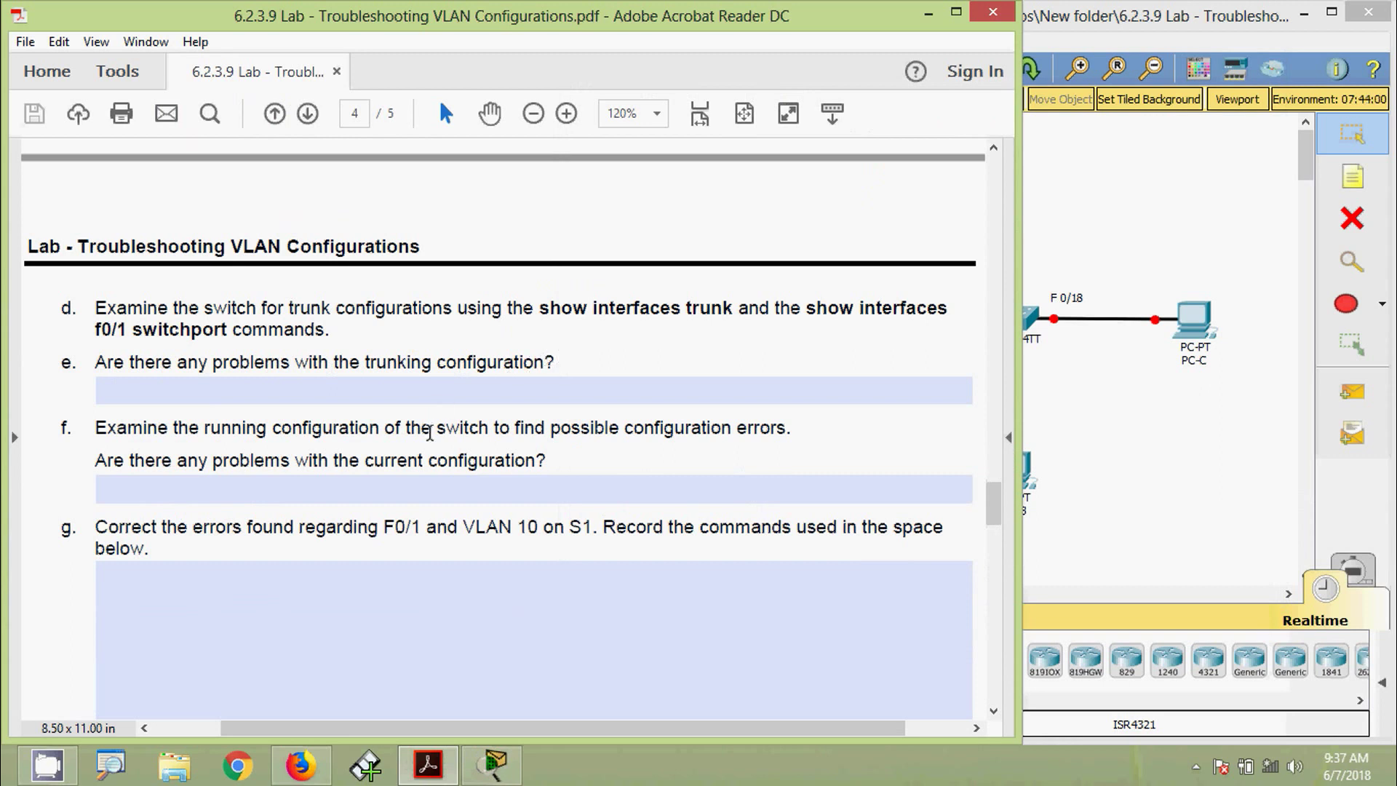
scroll(281, 457, "down", 1)
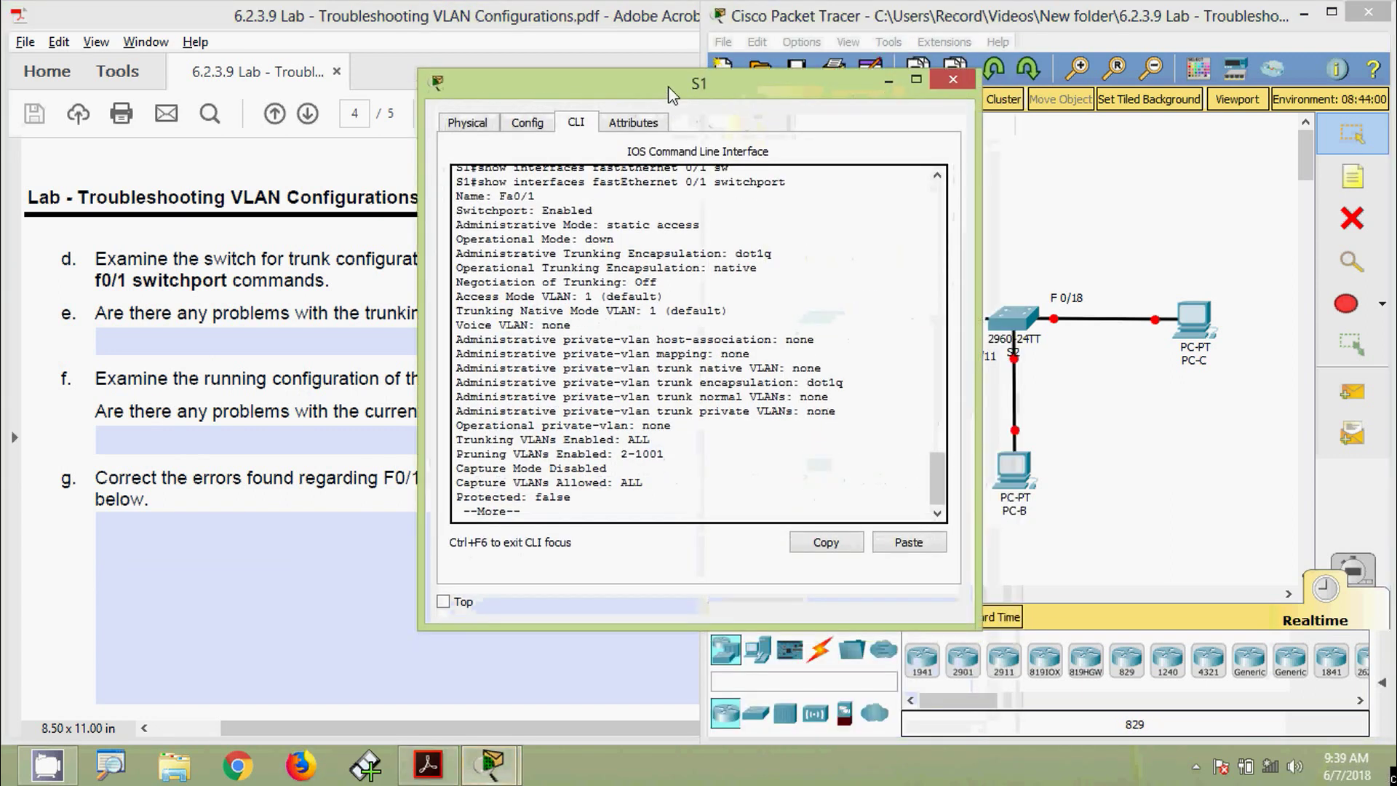
left_click_drag(670, 94, 673, 88)
Run show running-config on S1 and highlight FastEthernet0/1's access mode and shutdown lines.
key("space")
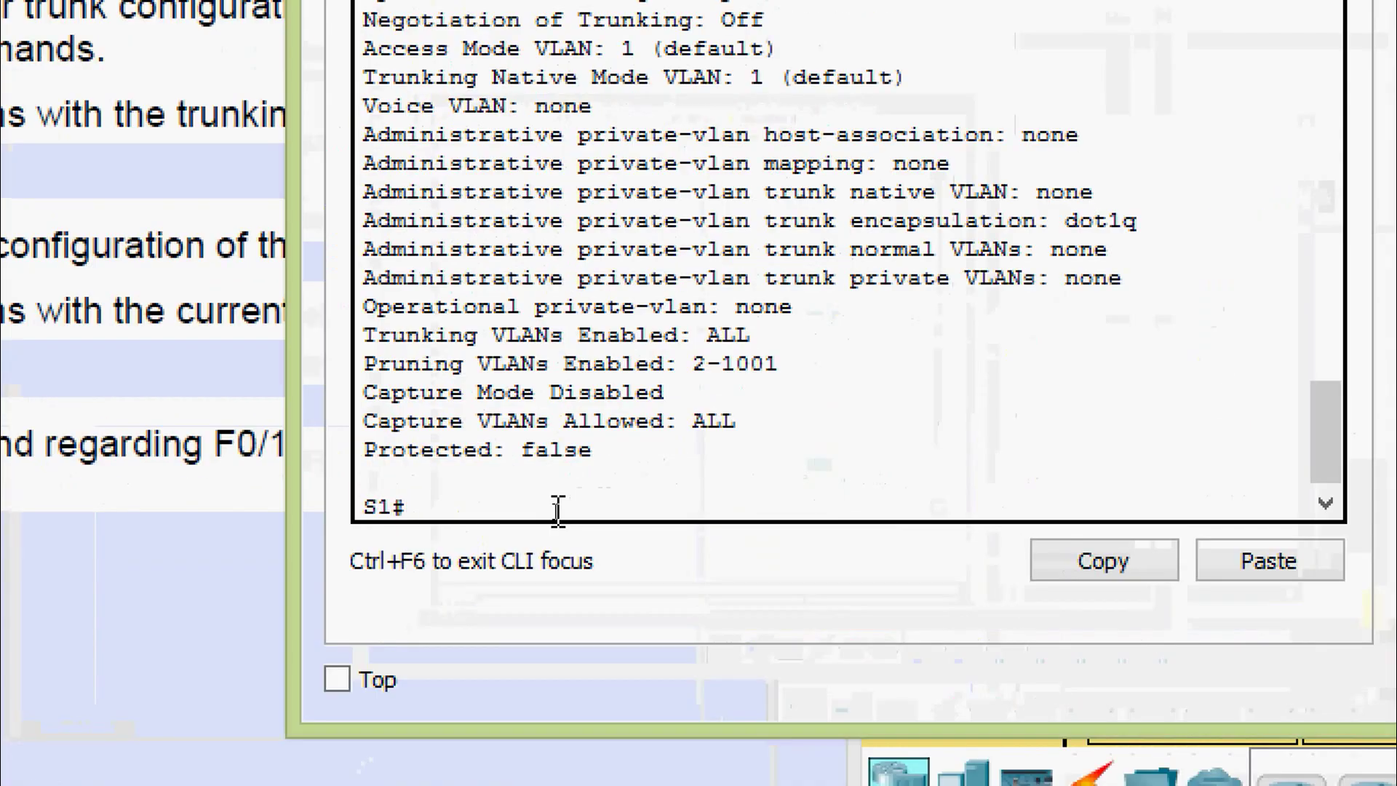
type("sh")
key("Tab")
type("ru")
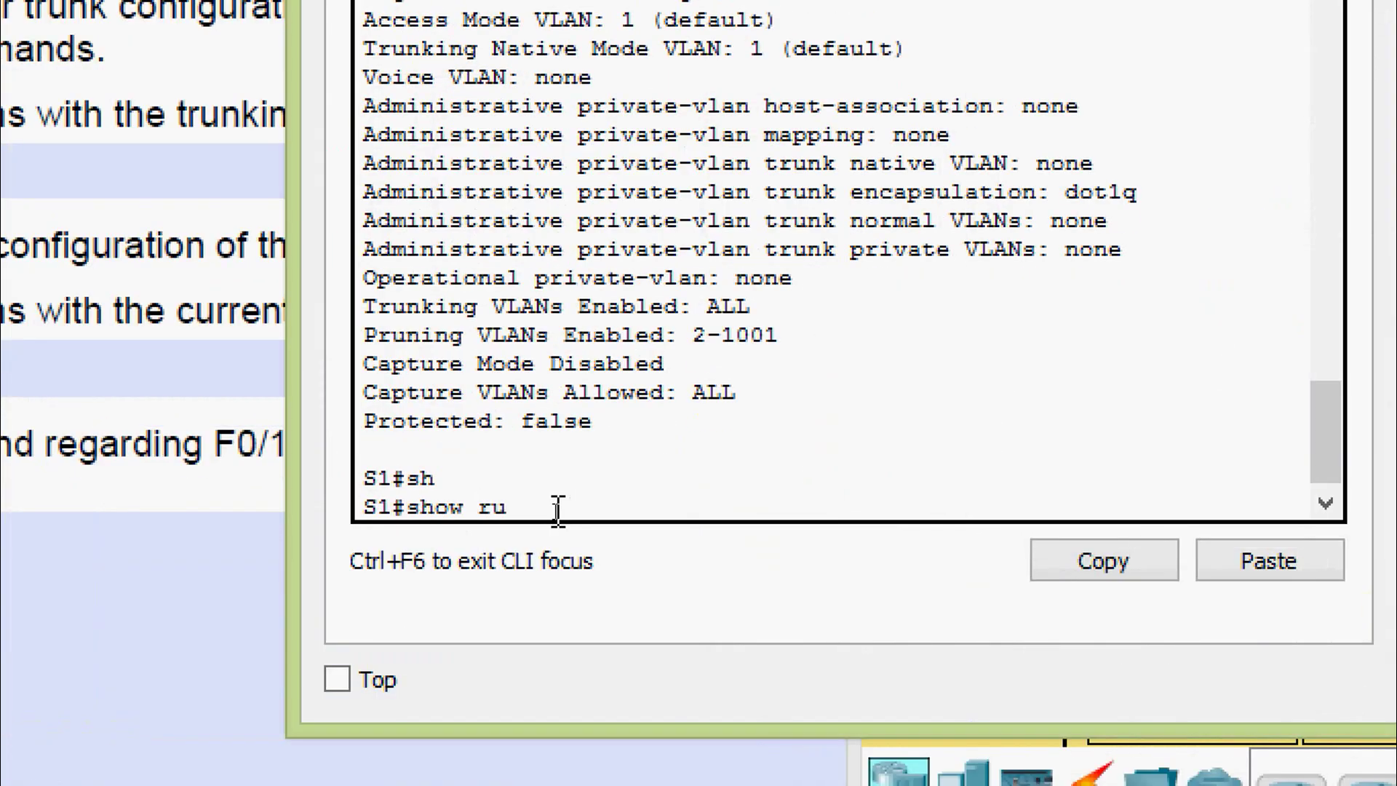
key("Return")
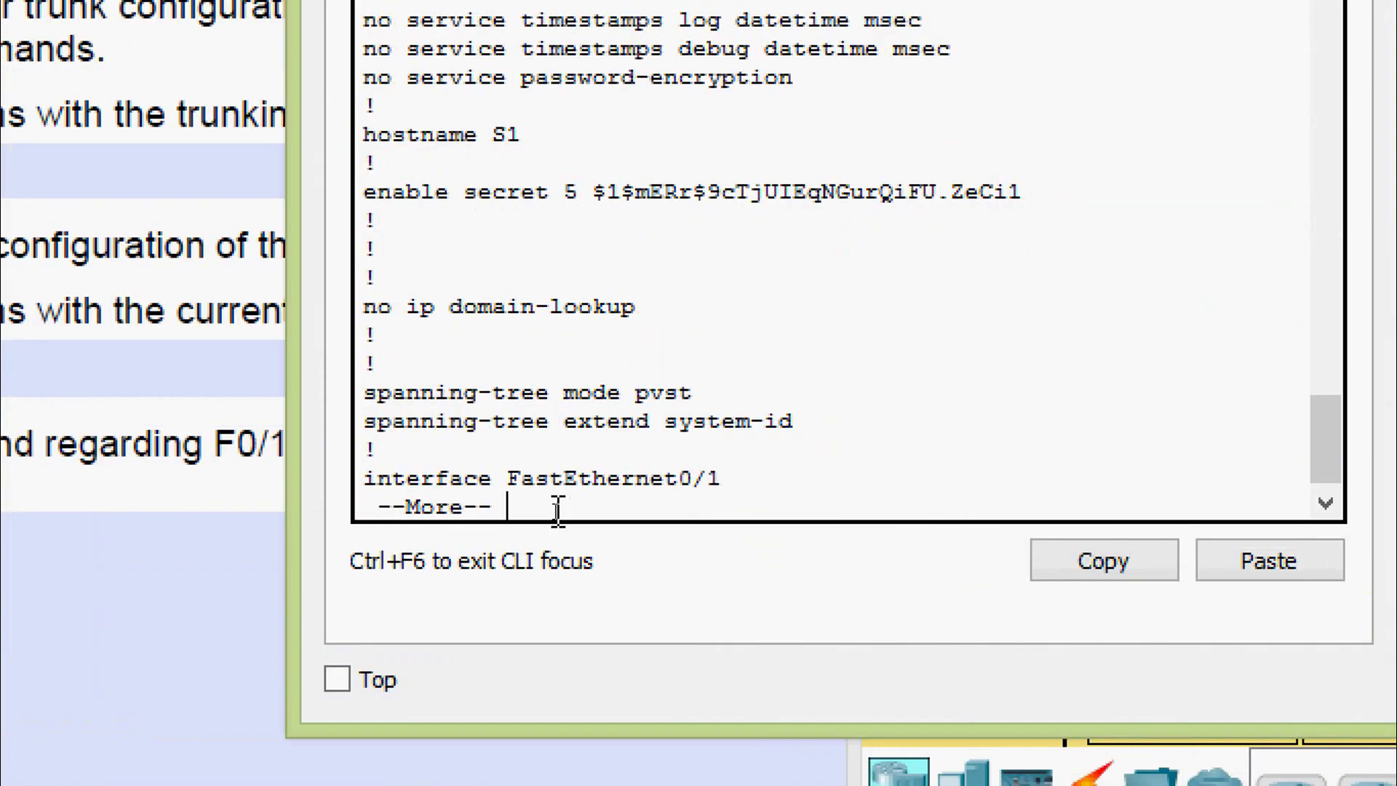
key("space")
scroll(674, 390, "up", 6)
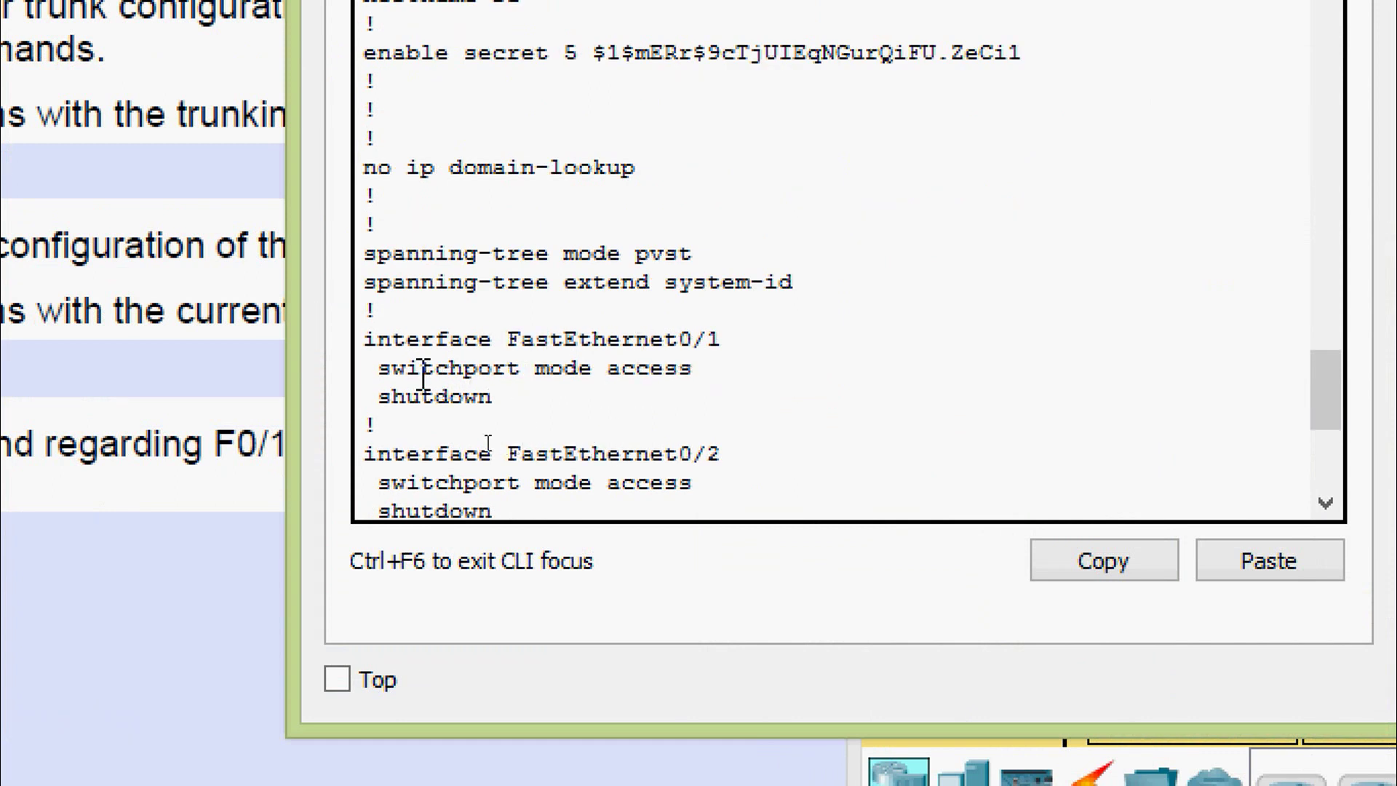
double_click(620, 373)
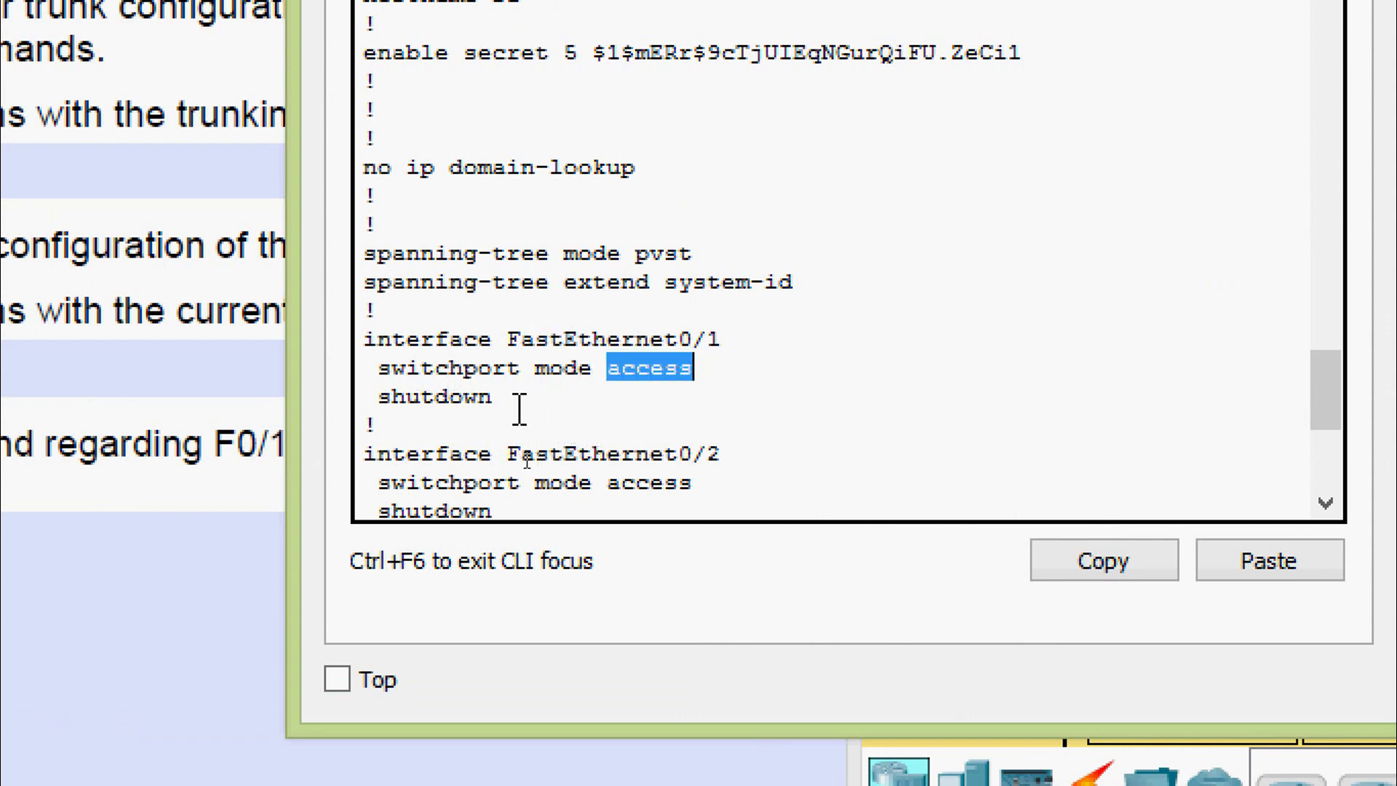
left_click_drag(493, 397, 385, 409)
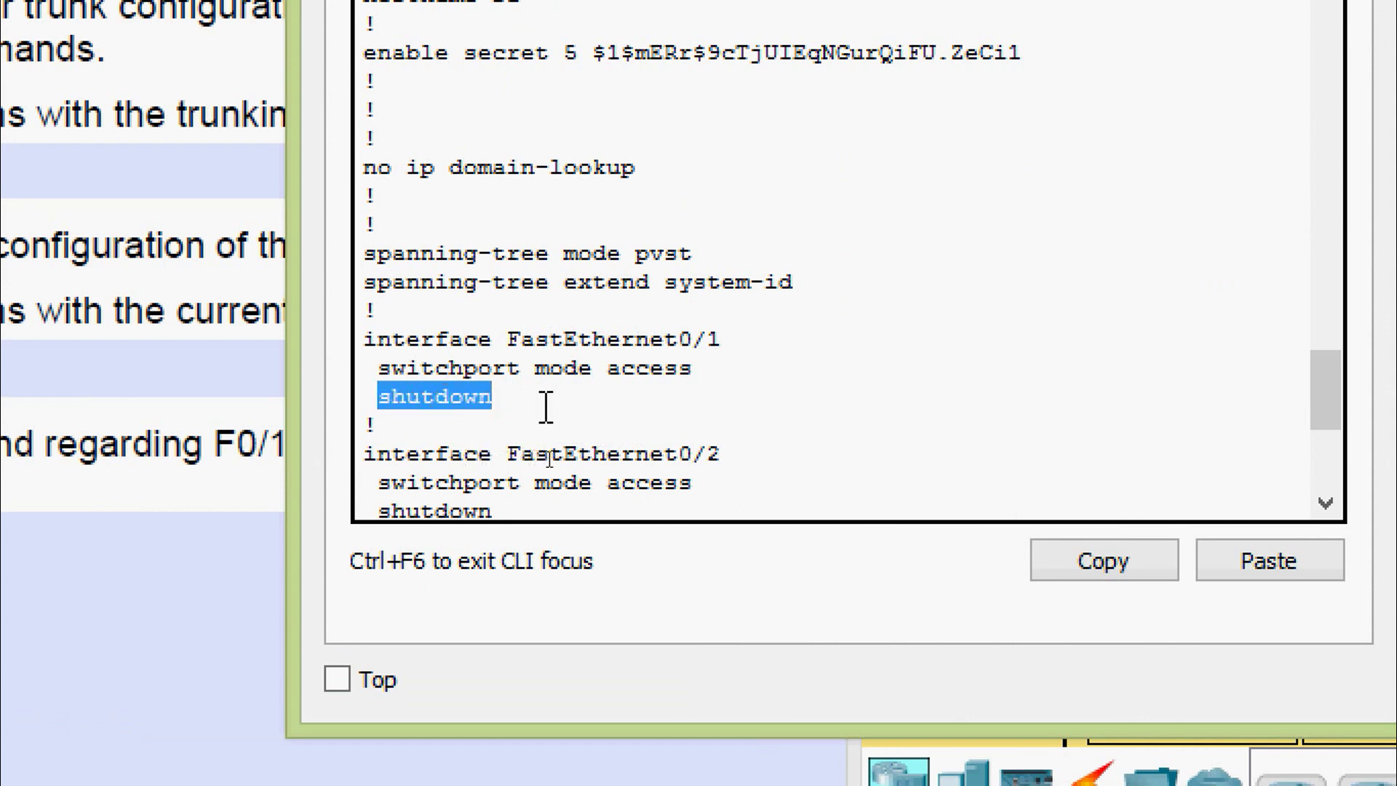
Highlight FastEthernet0/6's access mode and shutdown lines in the configuration.
scroll(547, 406, "down", 1)
scroll(647, 356, "down", 1)
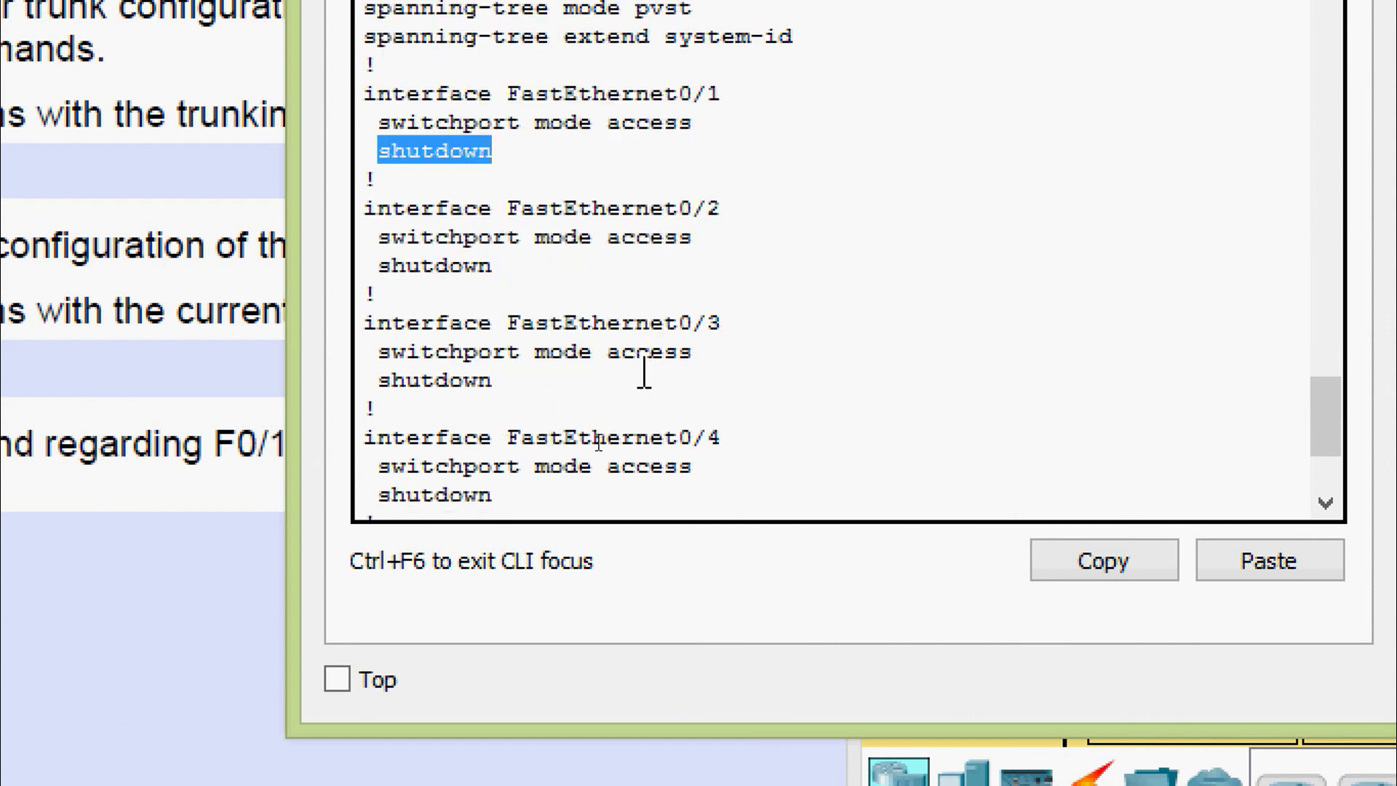
scroll(644, 375, "down", 3)
scroll(644, 374, "down", 1)
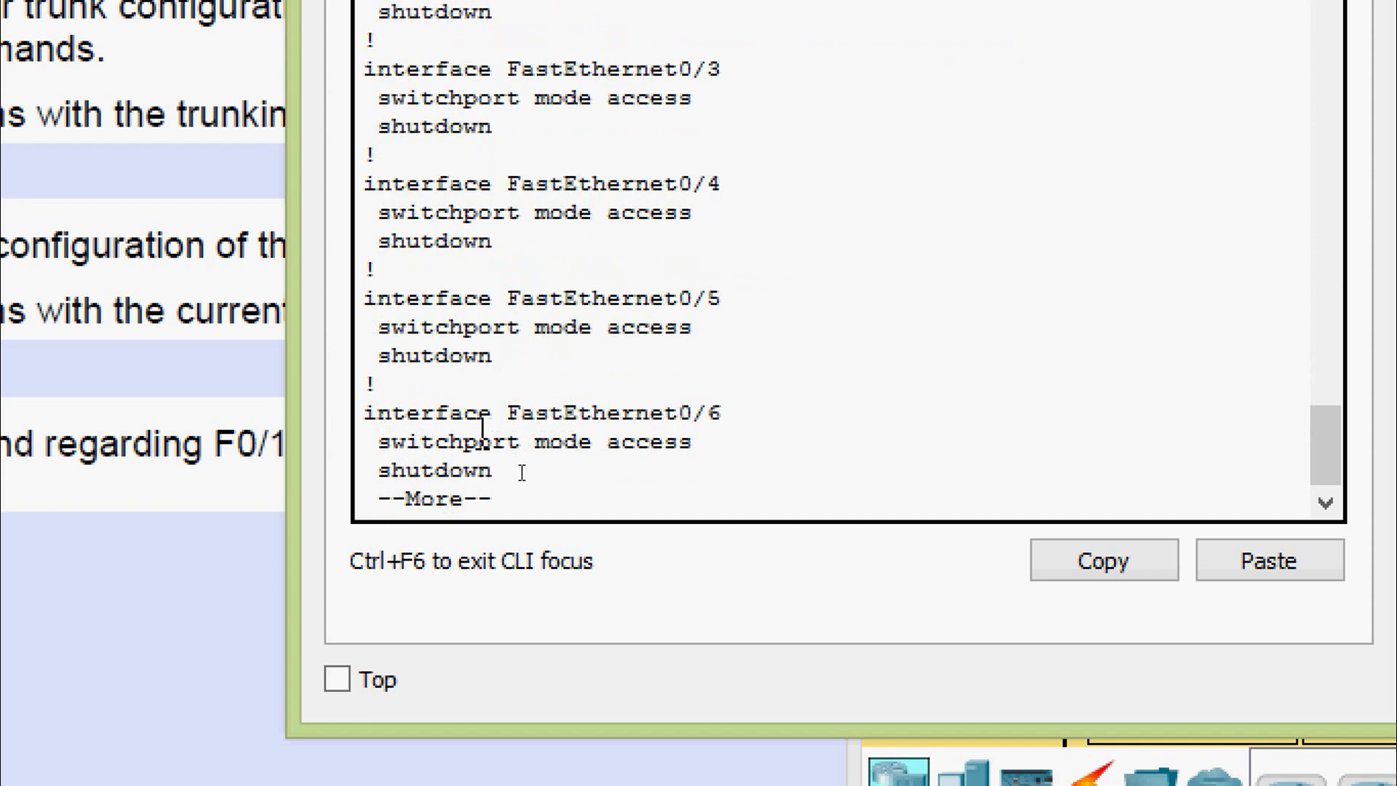
left_click_drag(608, 442, 706, 443)
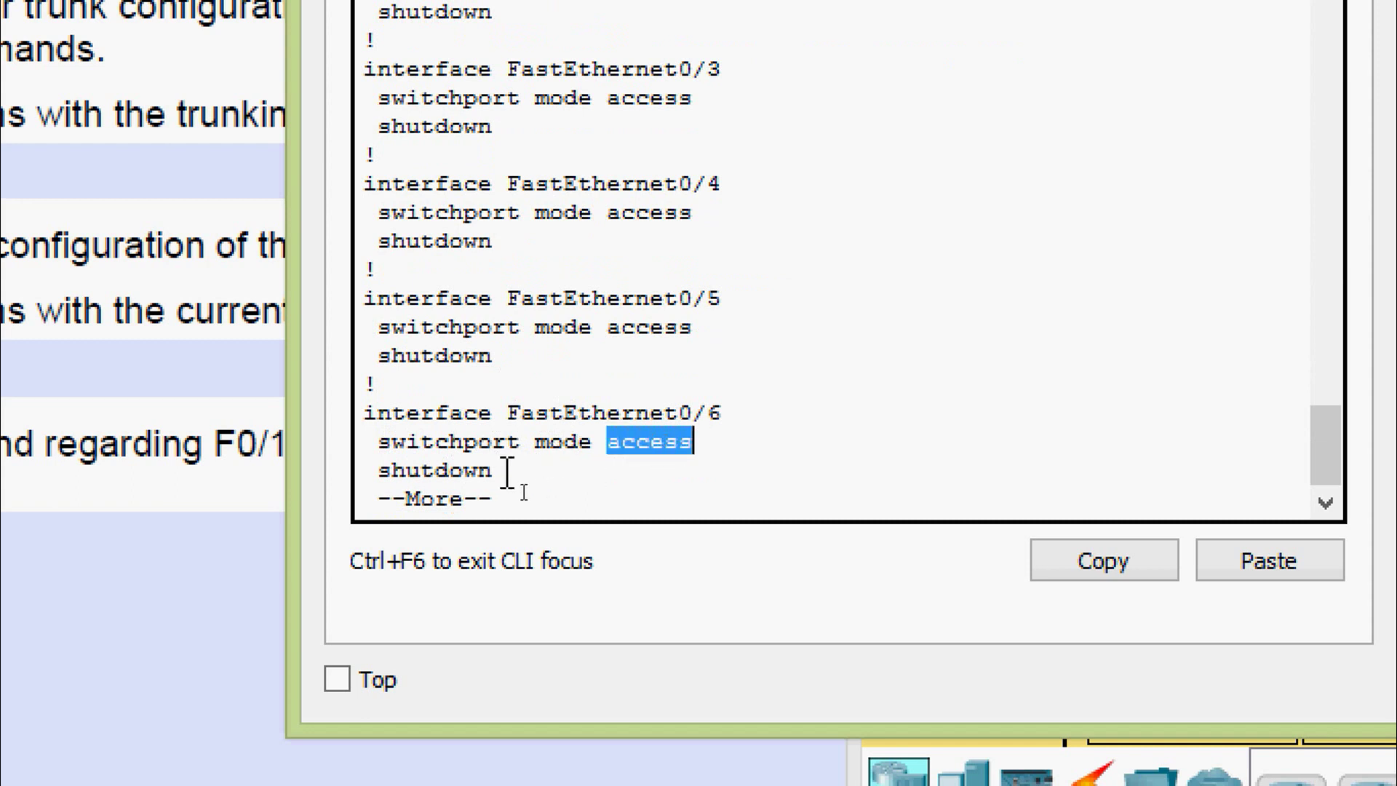
left_click_drag(493, 470, 378, 471)
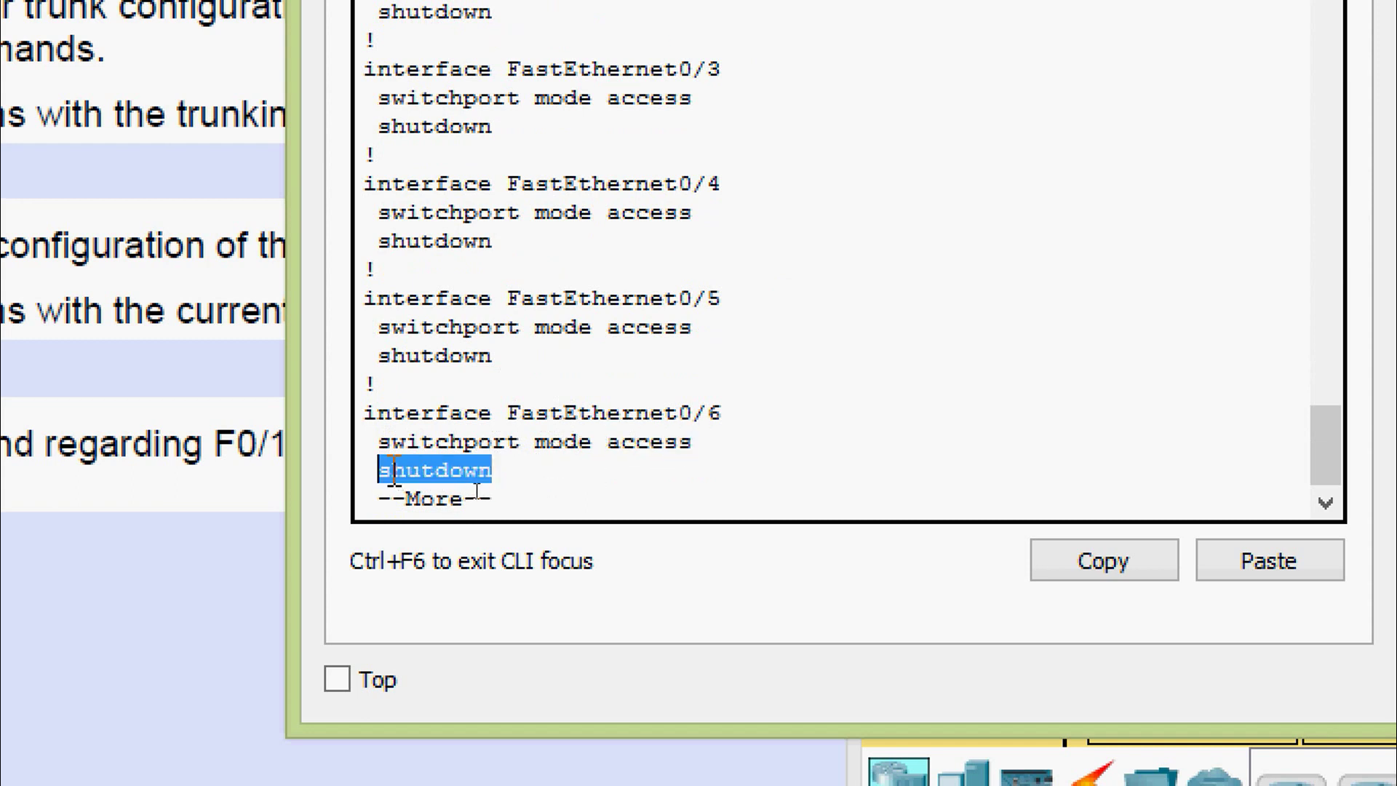
Page through the remaining interface configurations to the console and vty settings.
key("space")
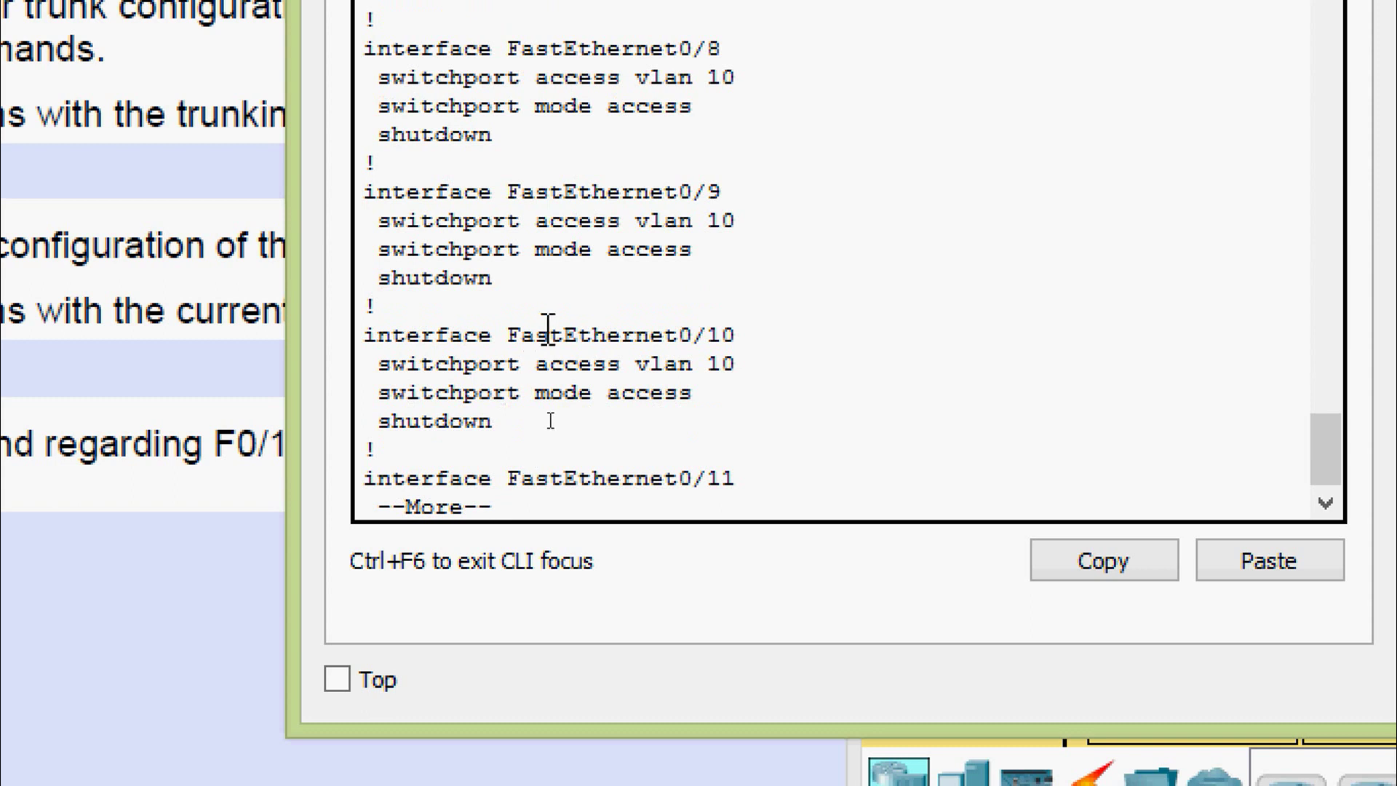
scroll(548, 326, "up", 2)
scroll(574, 259, "up", 3)
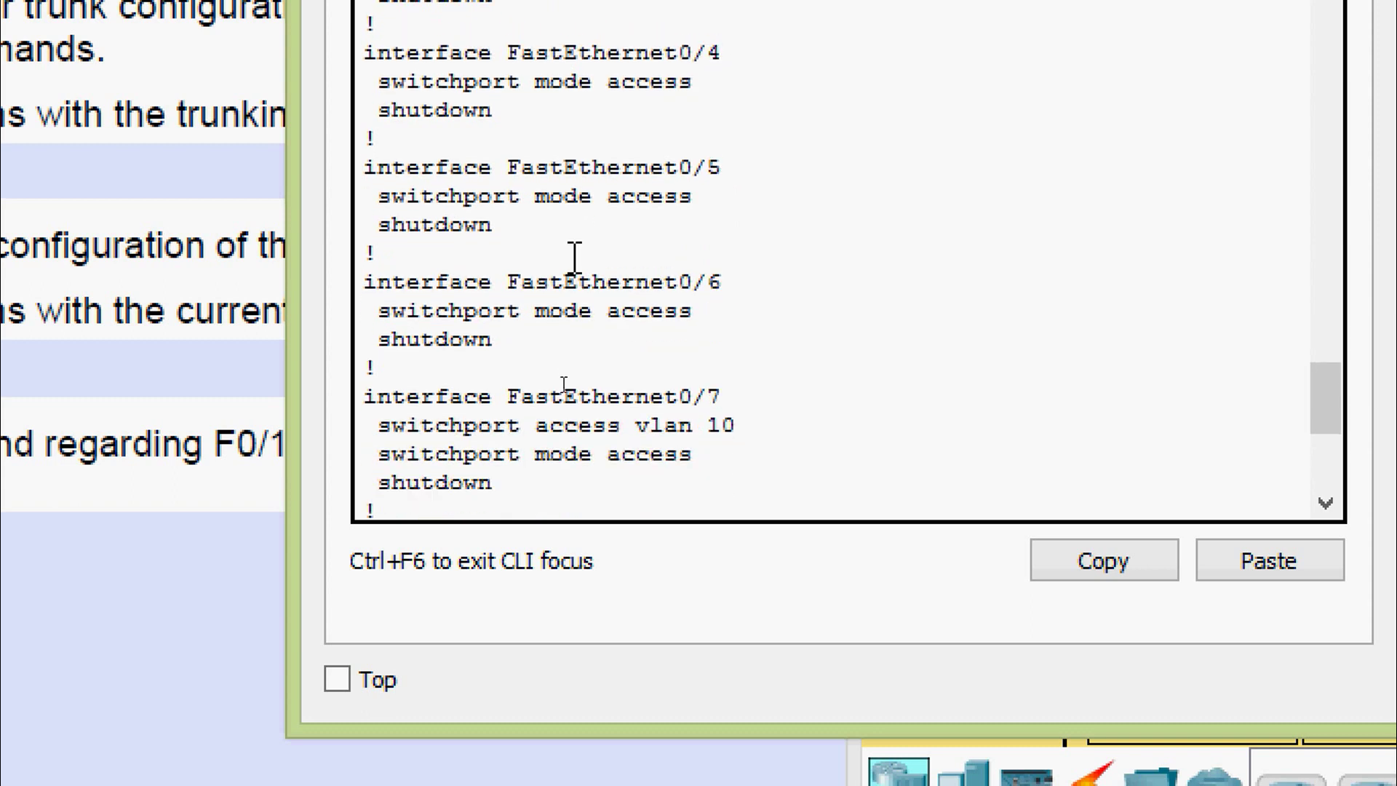
scroll(574, 259, "down", 4)
scroll(574, 260, "down", 2)
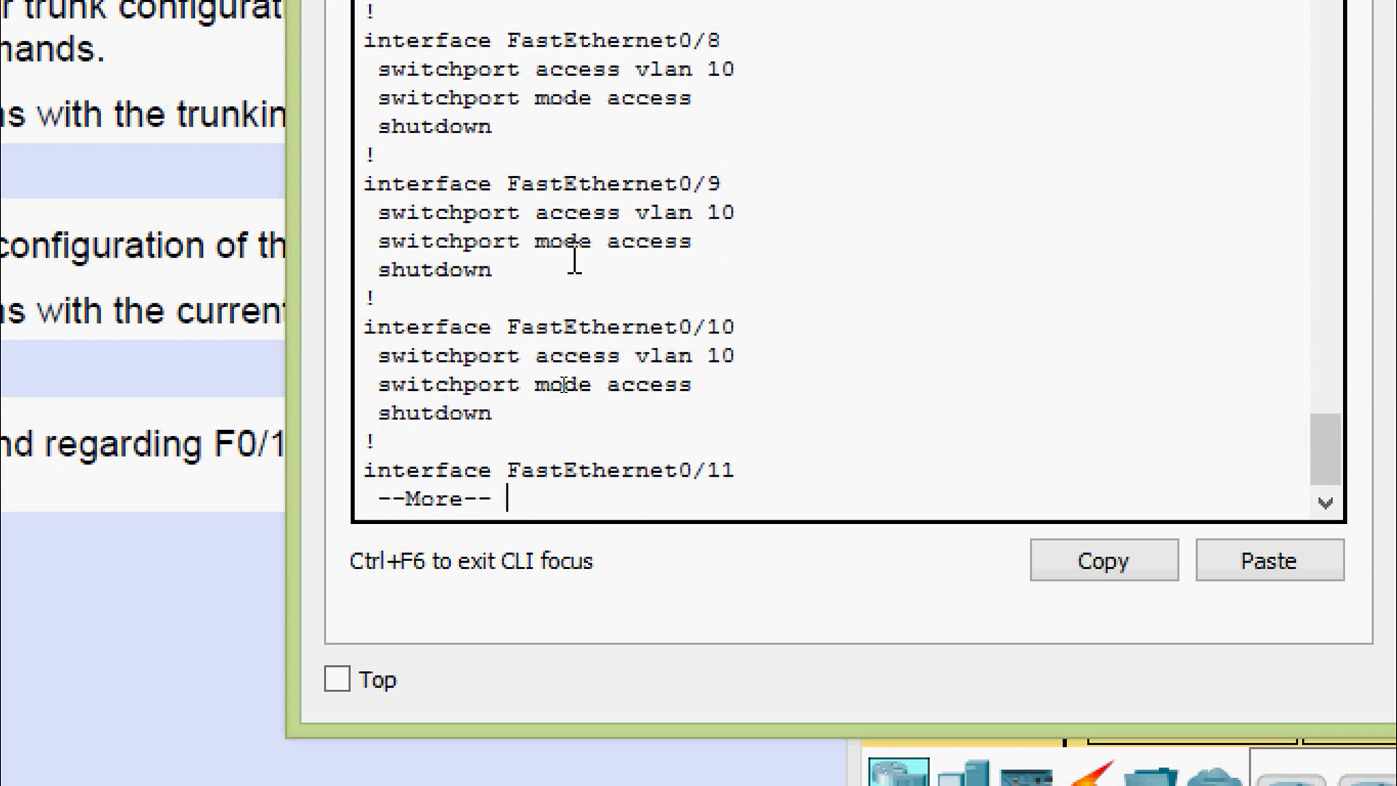
key("space")
key("space")
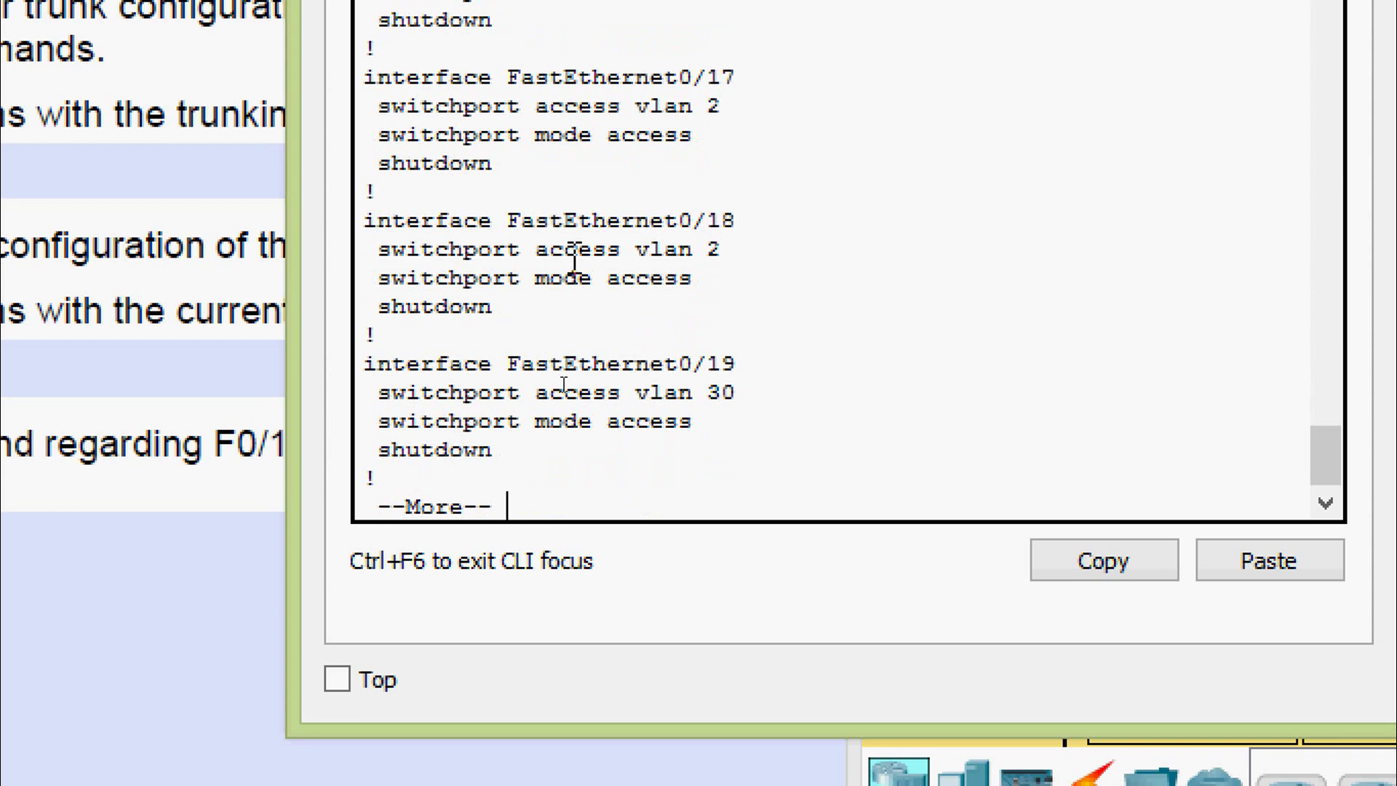
key("space")
key("space")
Highlight the Vlan1 interface entry, its 192.168.1.2 address and subnet mask, then finish the listing.
scroll(574, 259, "up", 4)
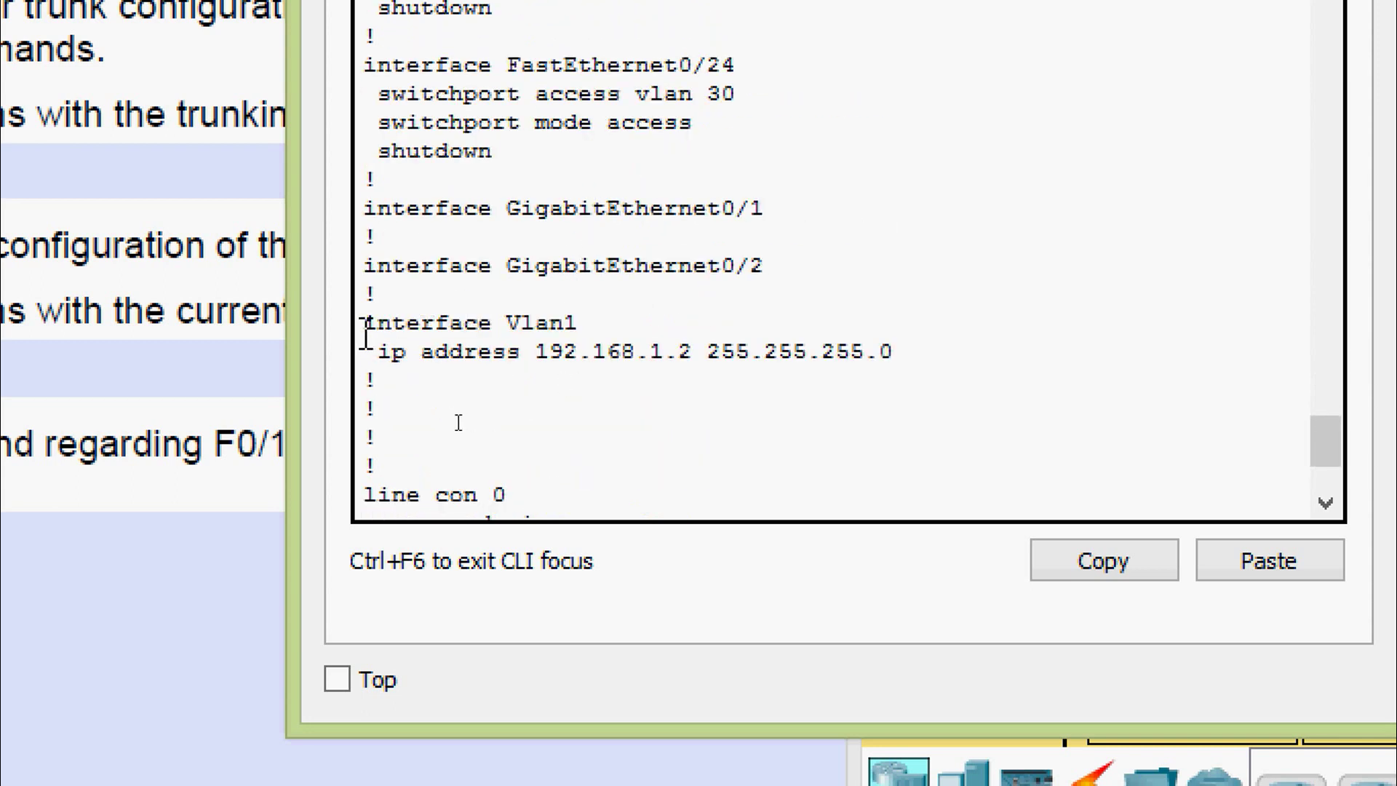
left_click_drag(364, 326, 596, 326)
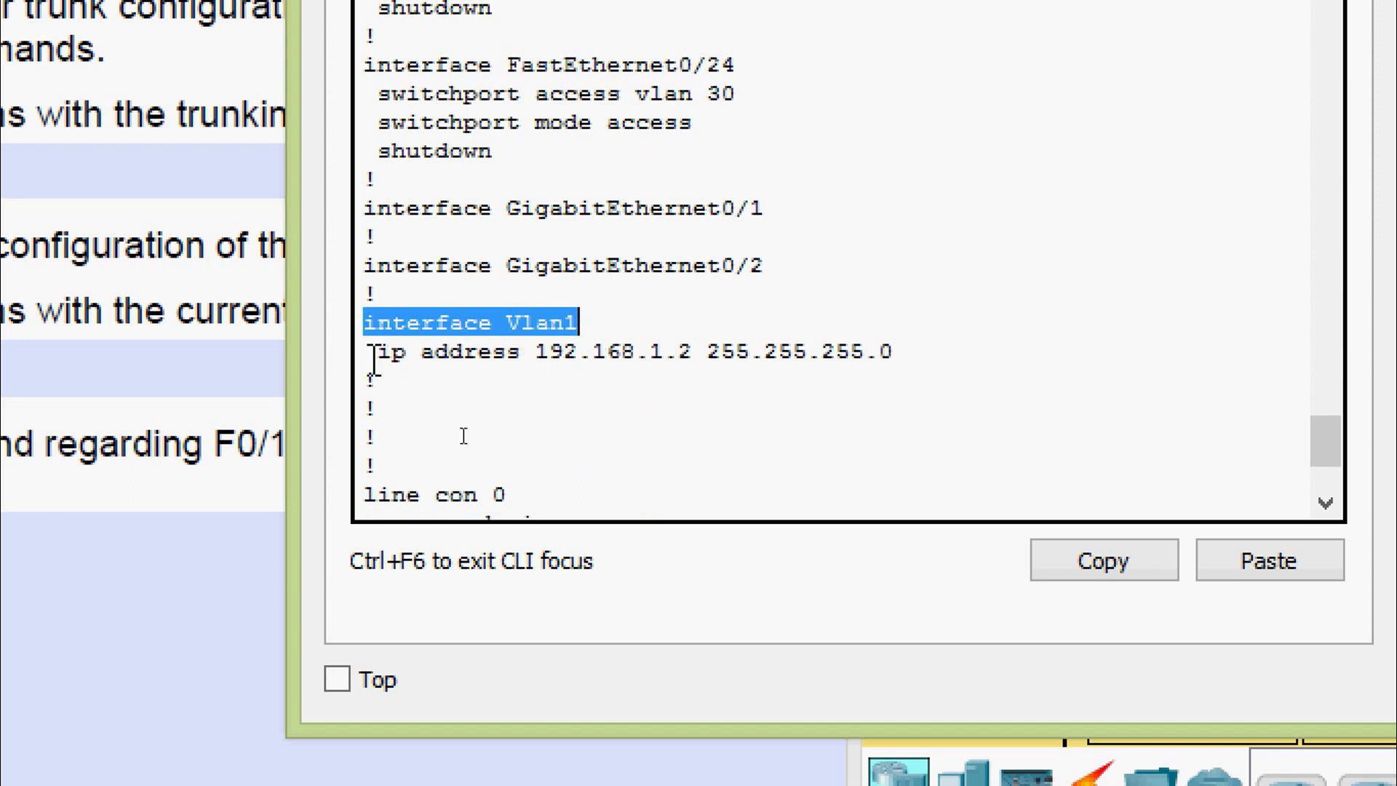
left_click_drag(368, 352, 771, 368)
left_click(583, 390)
scroll(575, 397, "down", 3)
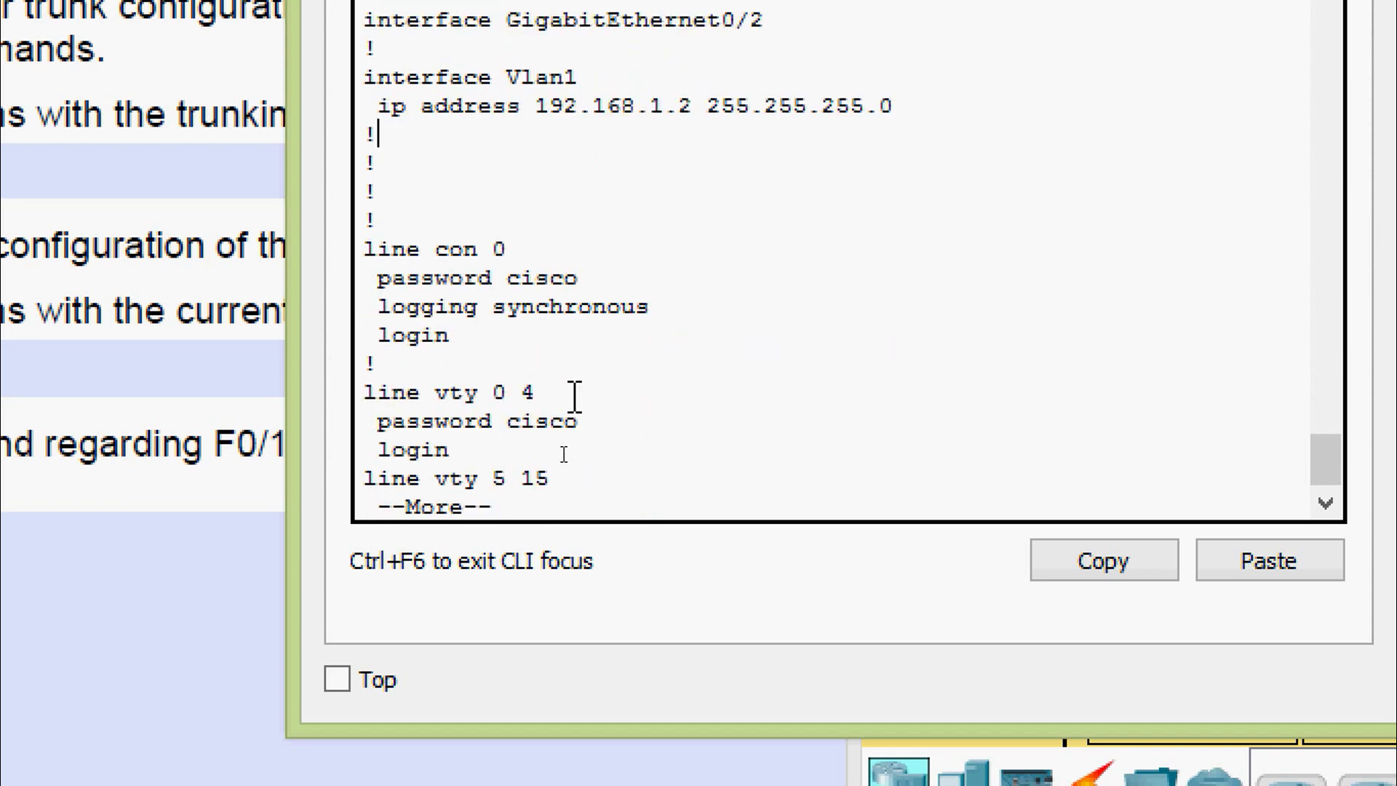
key("space")
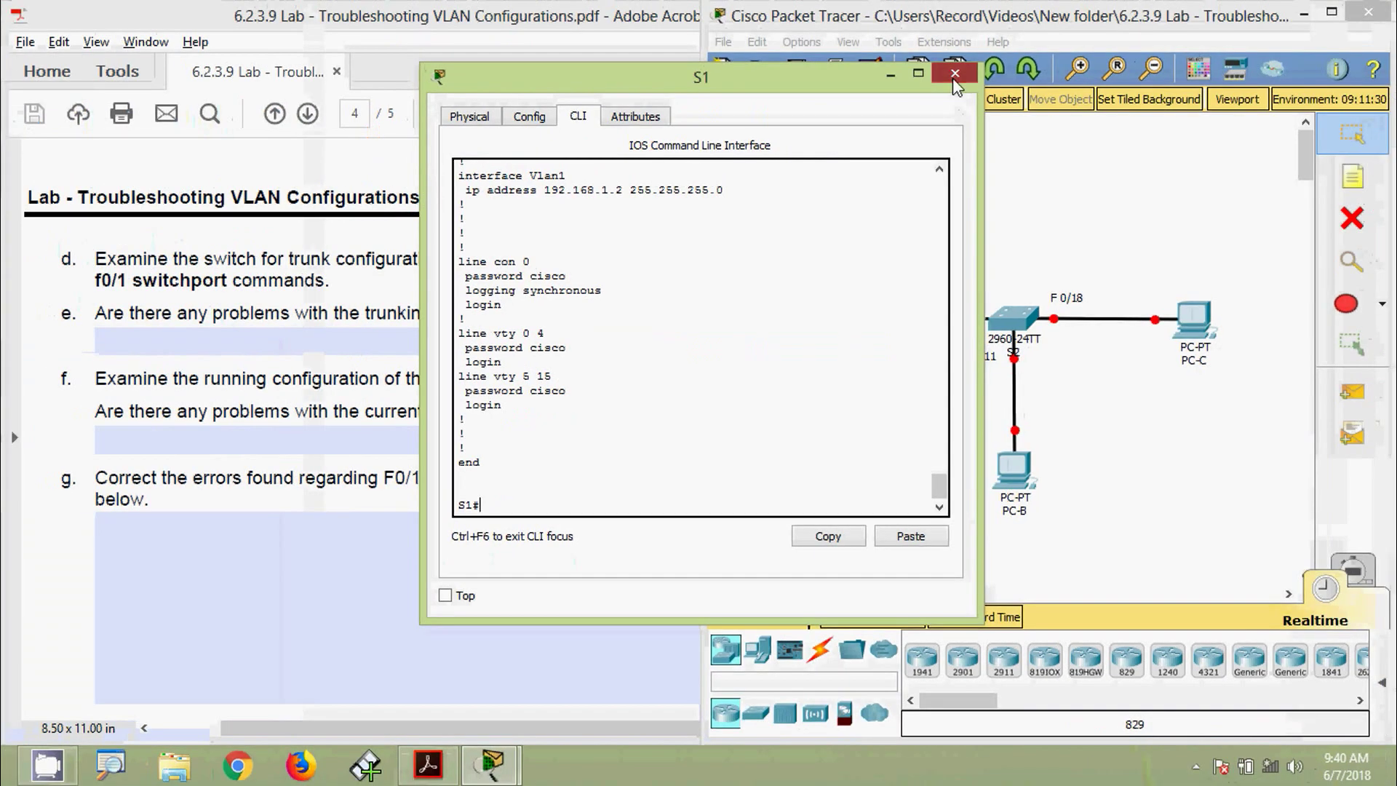
Close S1's CLI, highlight 'VLAN 10 on' in PDF step g, then reopen S1's command line.
left_click(317, 248)
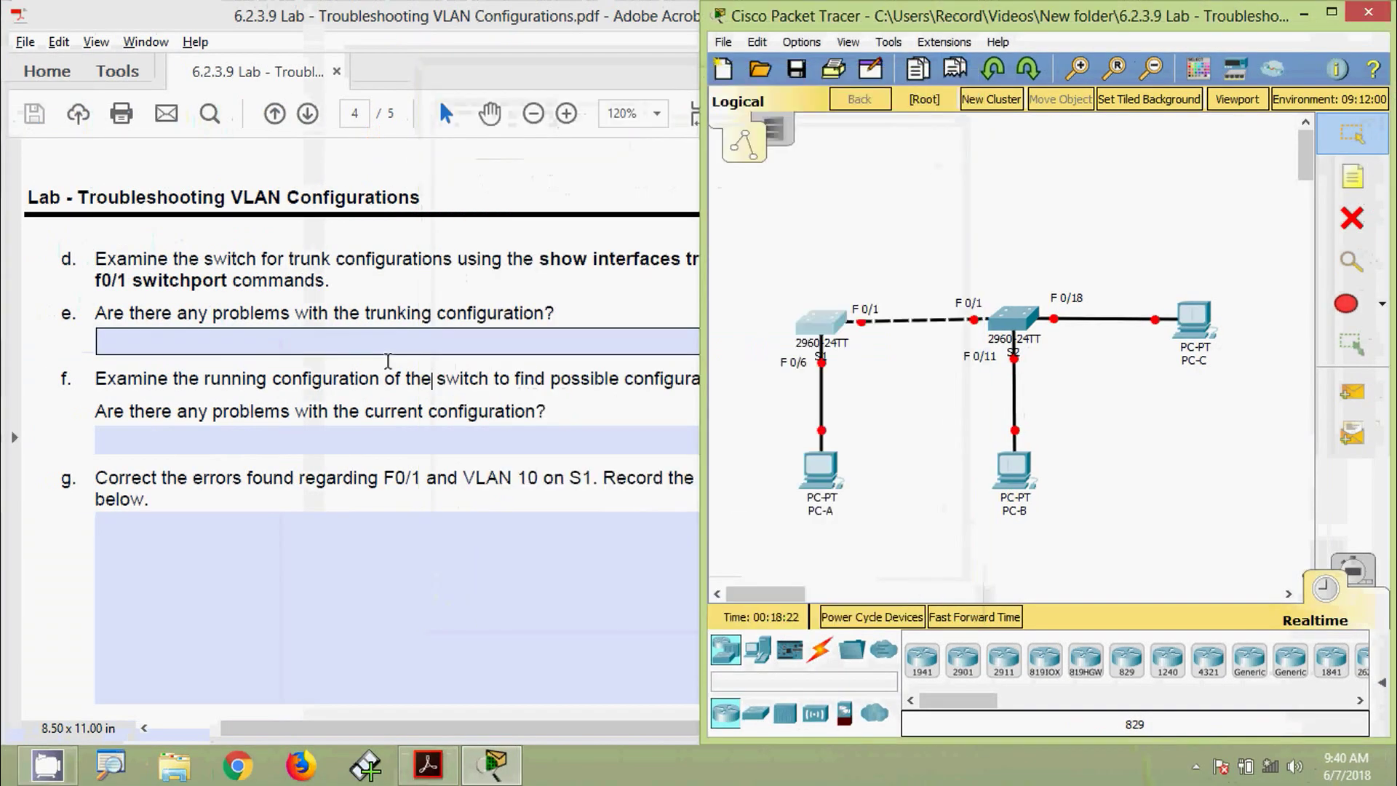
left_click(249, 436)
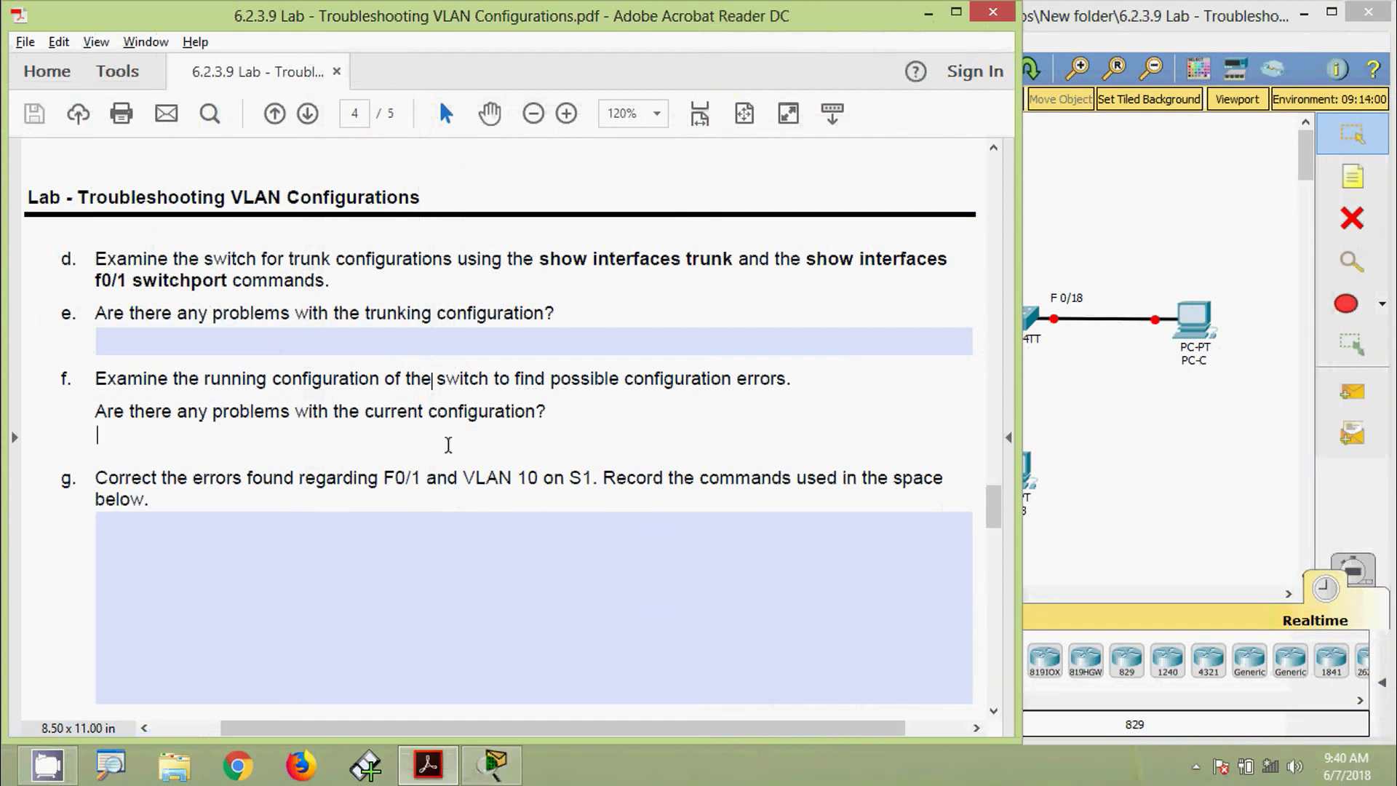
left_click(1194, 497)
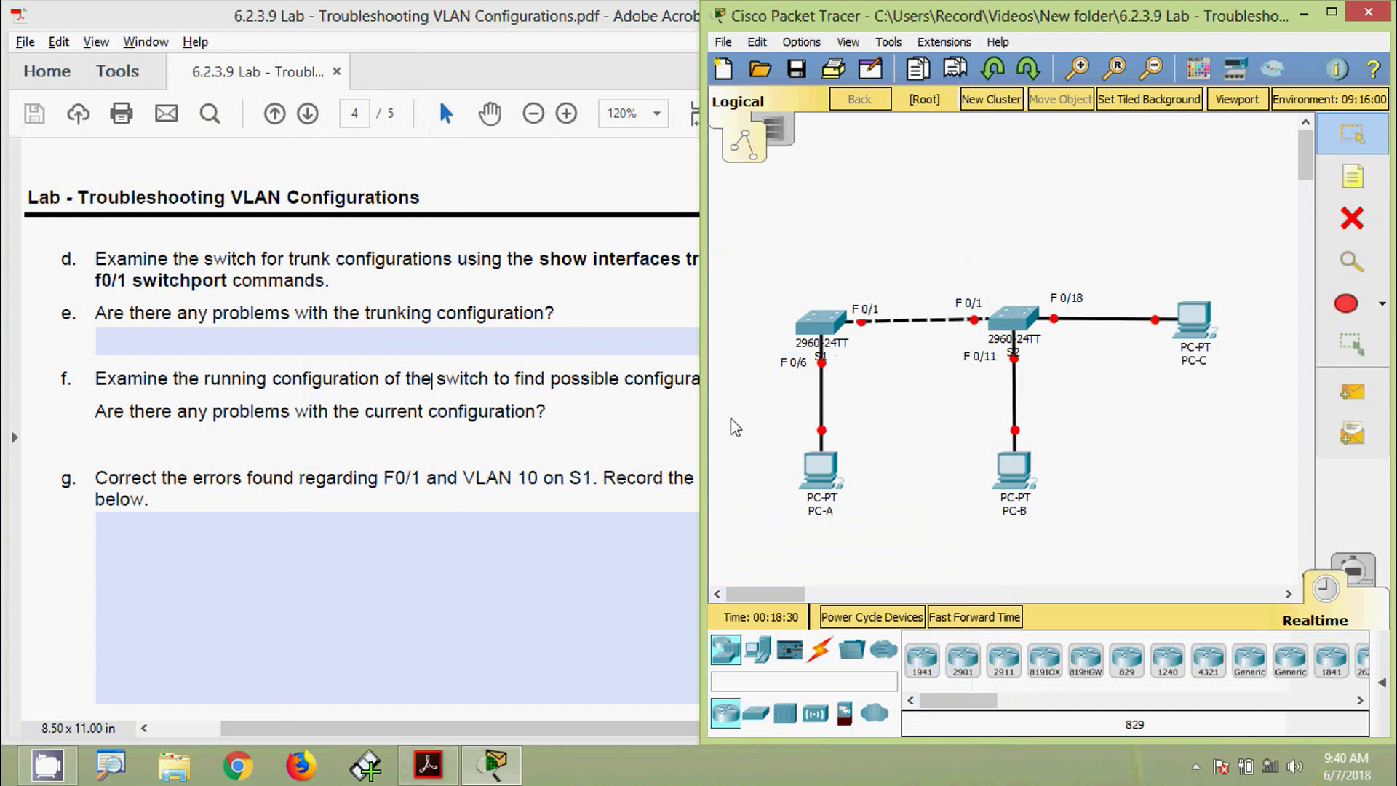
left_click(573, 477)
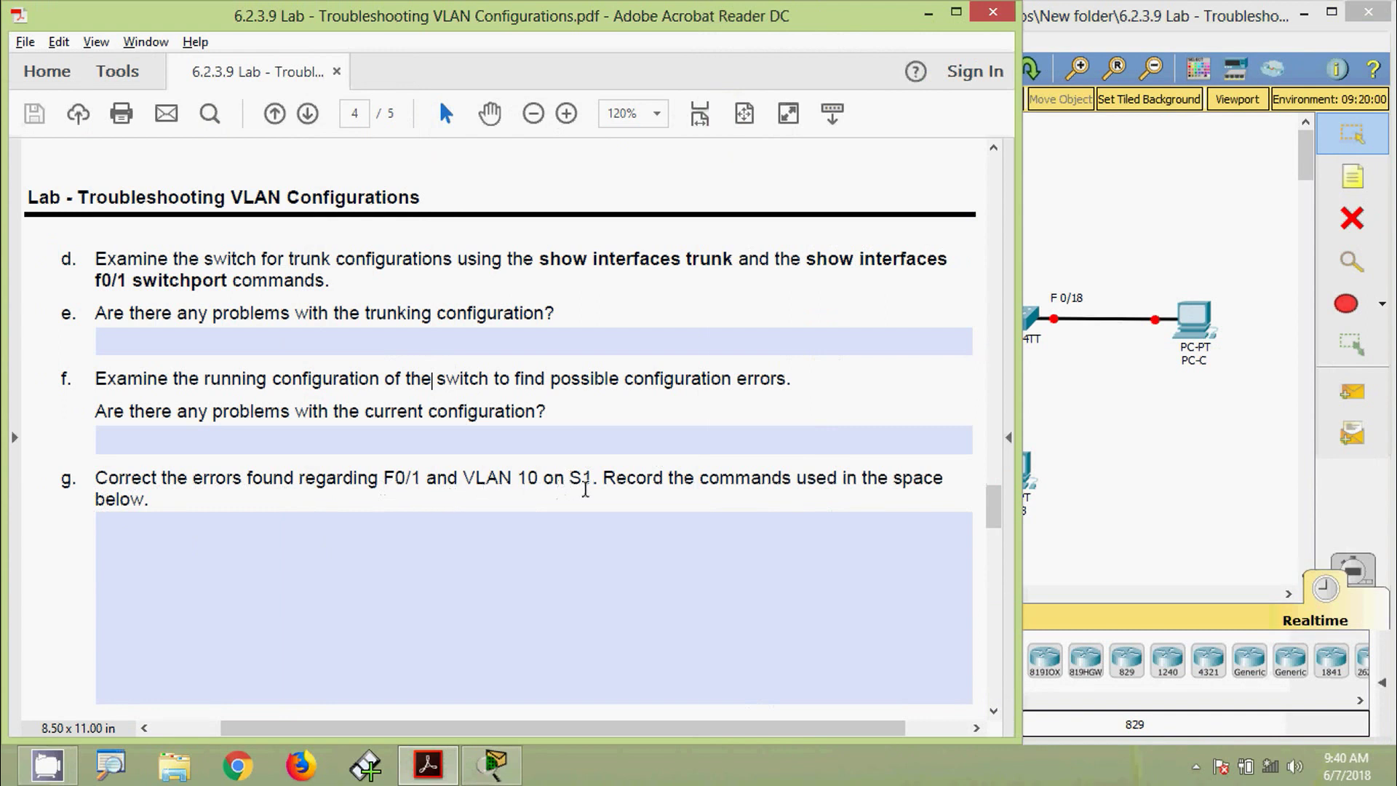
left_click_drag(464, 482, 571, 478)
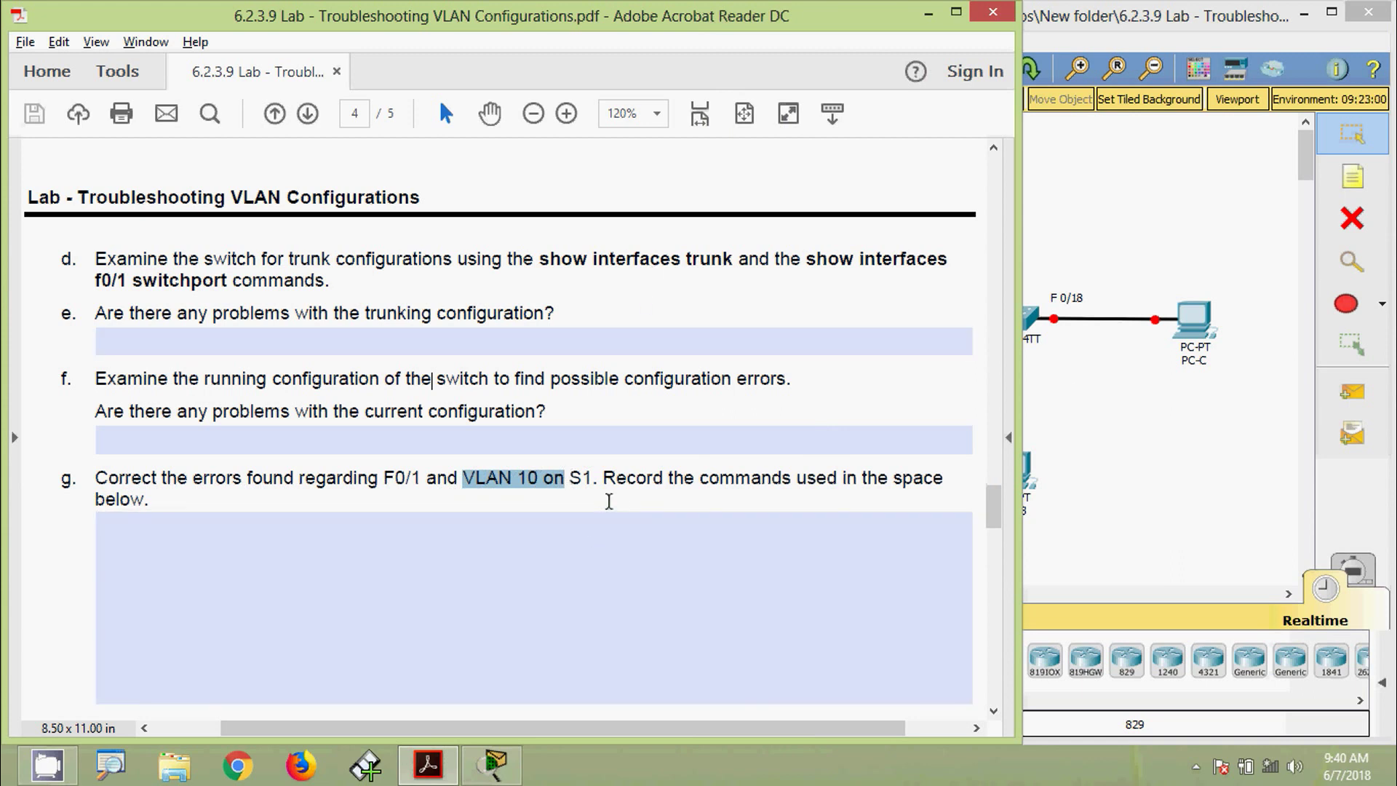
left_click(322, 518)
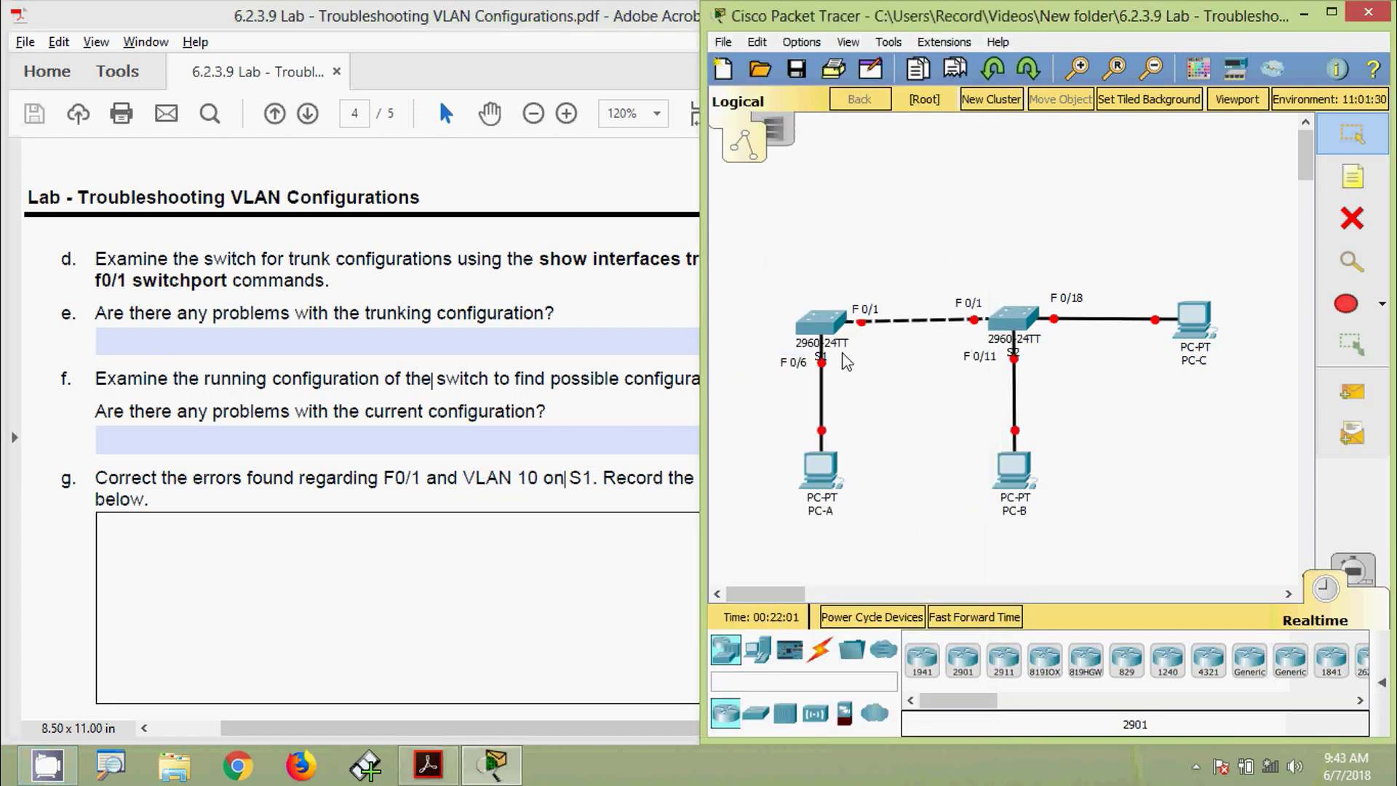
left_click(821, 326)
left_click_drag(684, 92, 436, 28)
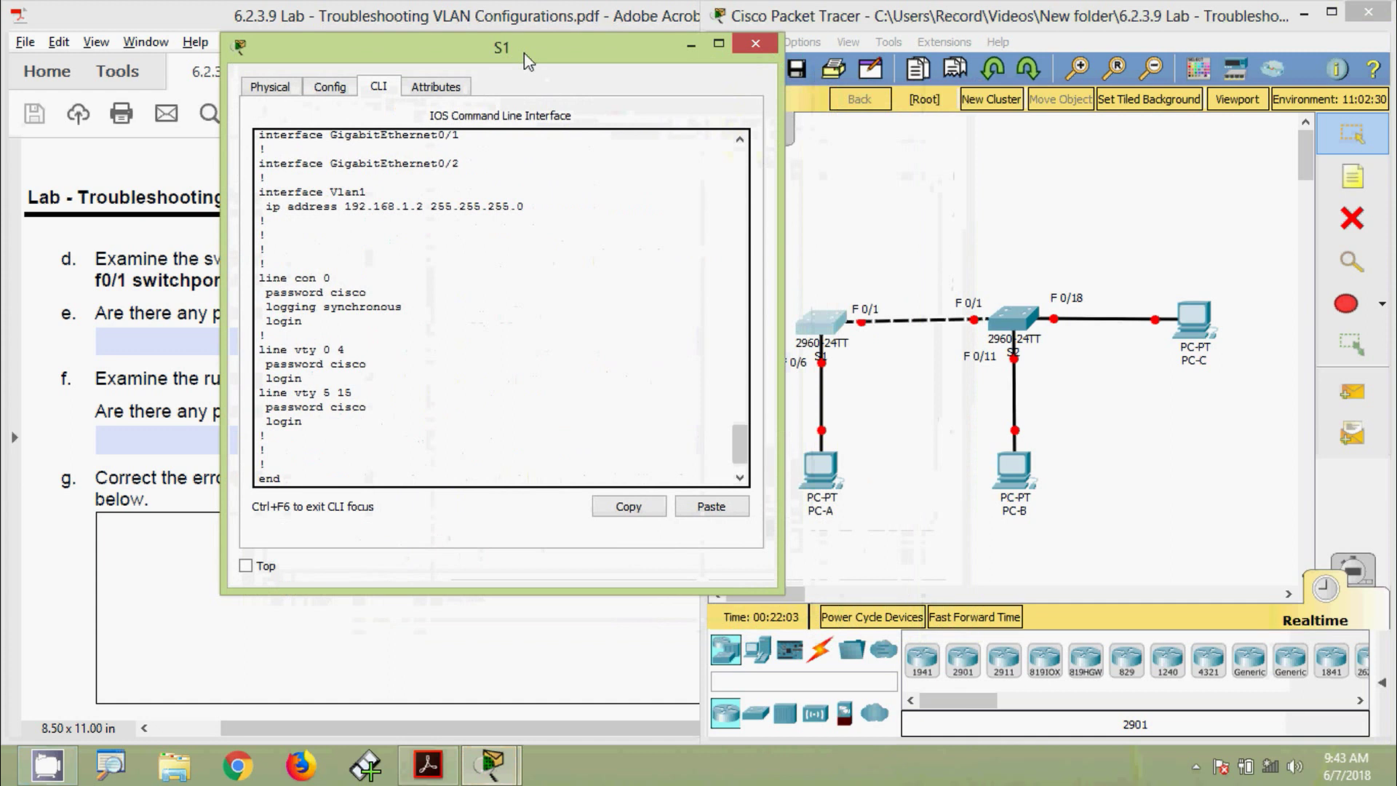
Enter global configuration mode on S1 with configure terminal.
scroll(329, 408, "down", 1)
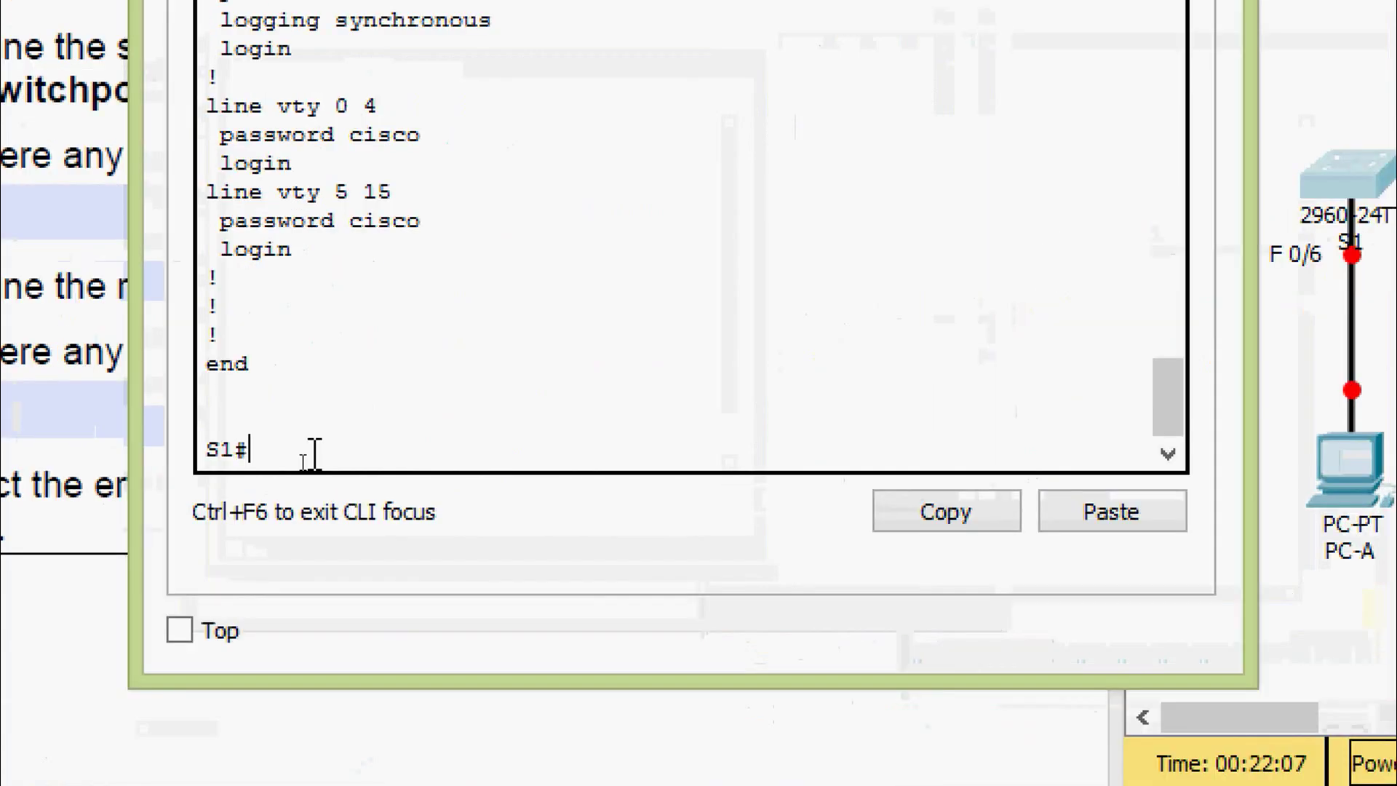
type("conf")
key("Tab")
type("t")
Issue no shutdown on interface FastEthernet0/1 and exit the interface.
key("Tab")
key("Return")
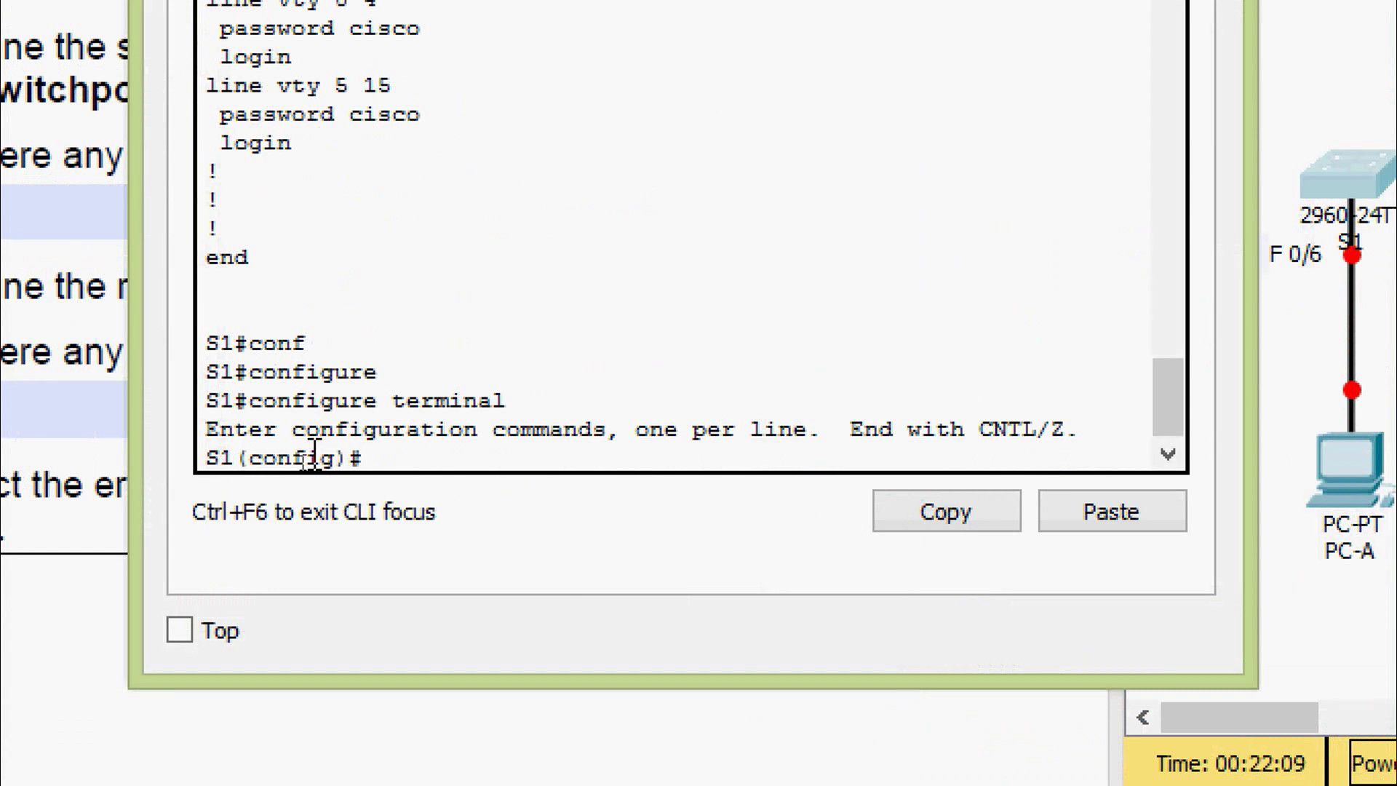
type("inter")
key("Tab")
type("f")
key("Tab")
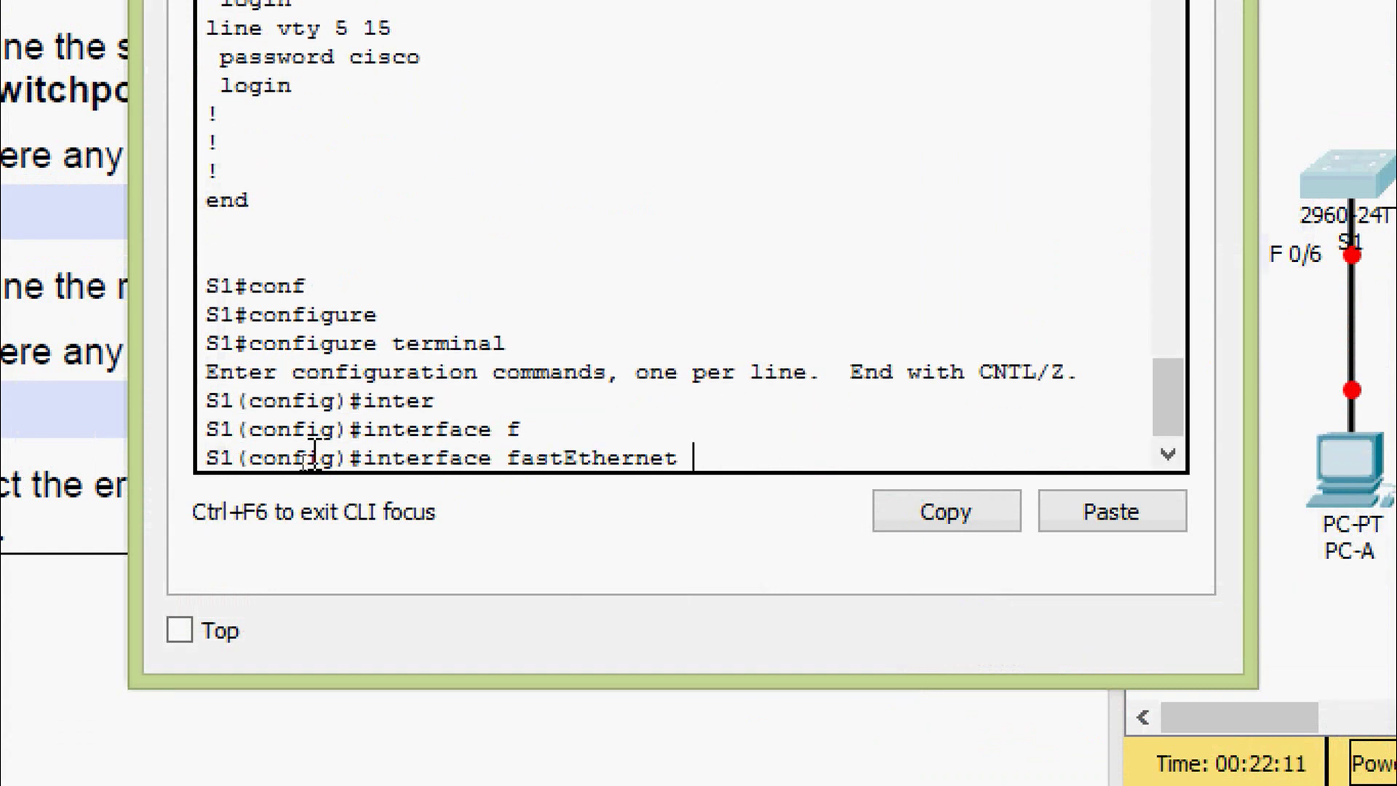
type("0/1")
key("Return")
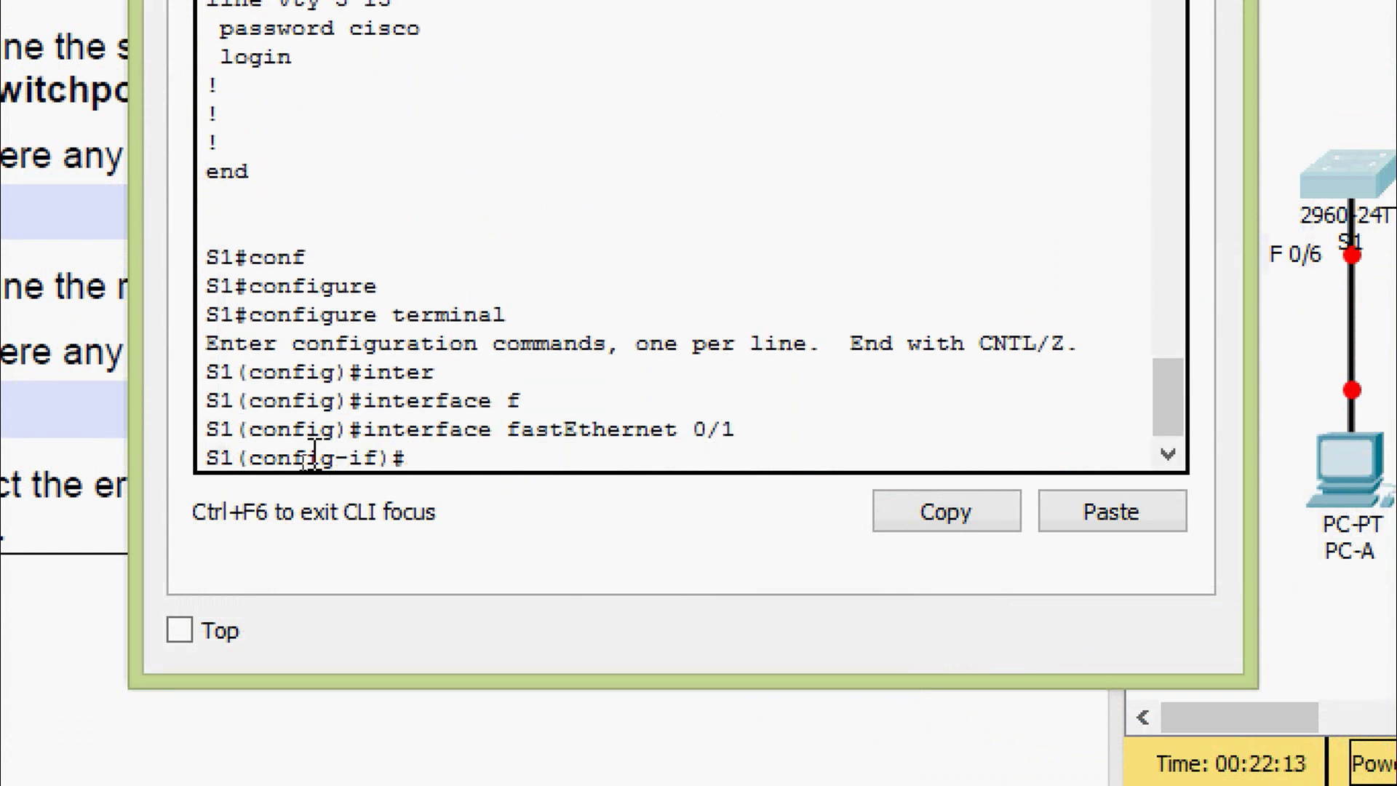
type("no sh")
key("Tab")
key("Return")
key("Return")
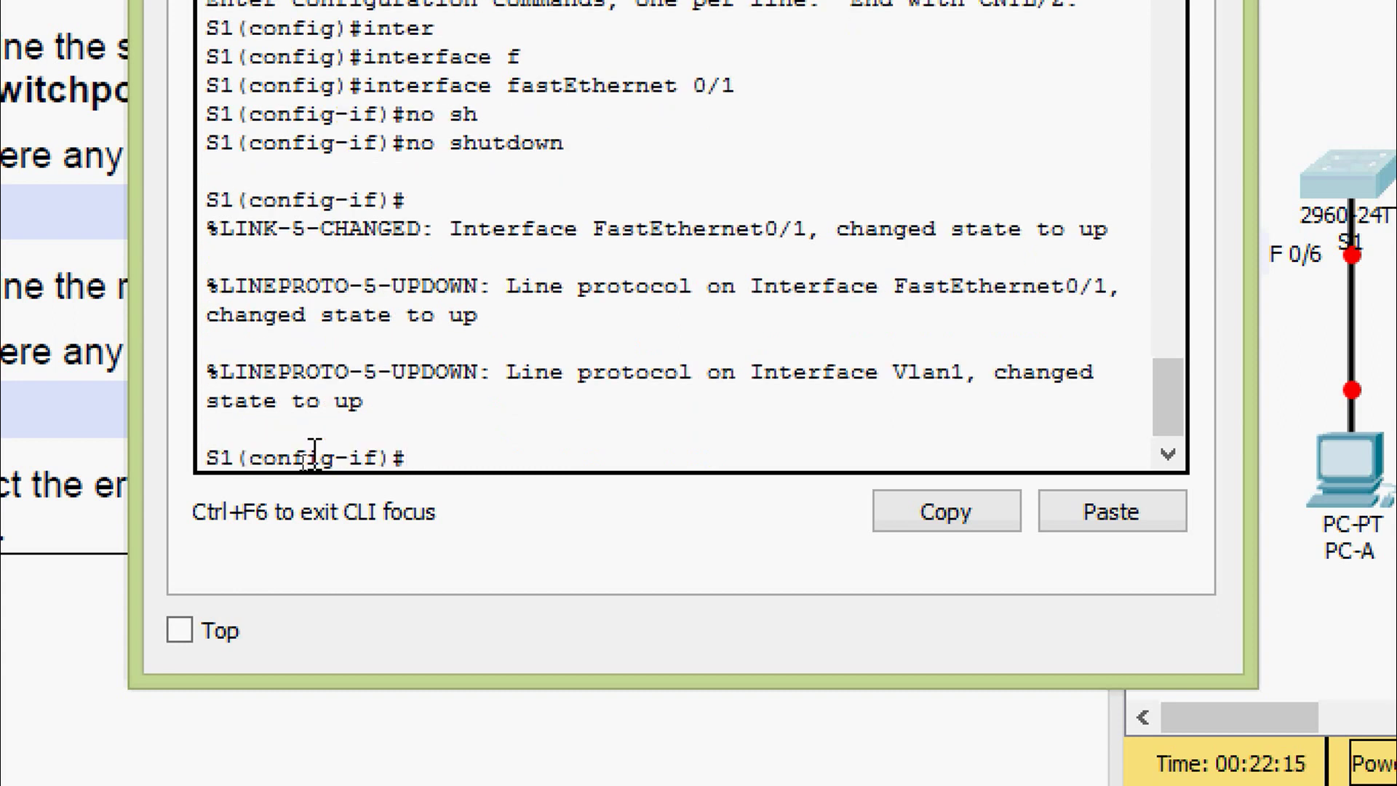
type("exit")
key("Return")
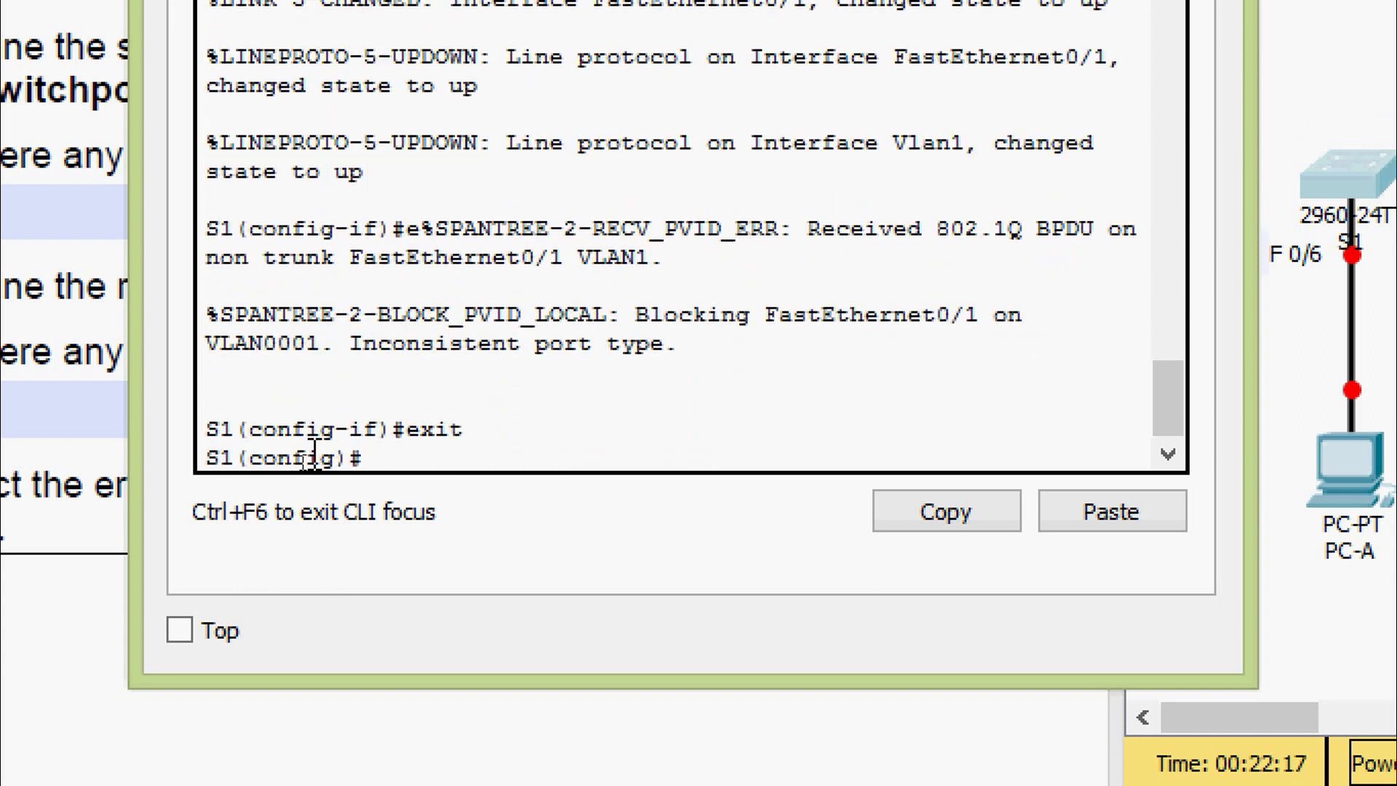
Re-enable FastEthernet0/6 with no shutdown and exit the interface.
type("inter")
key("Tab")
key("Tab")
type("f")
key("Tab")
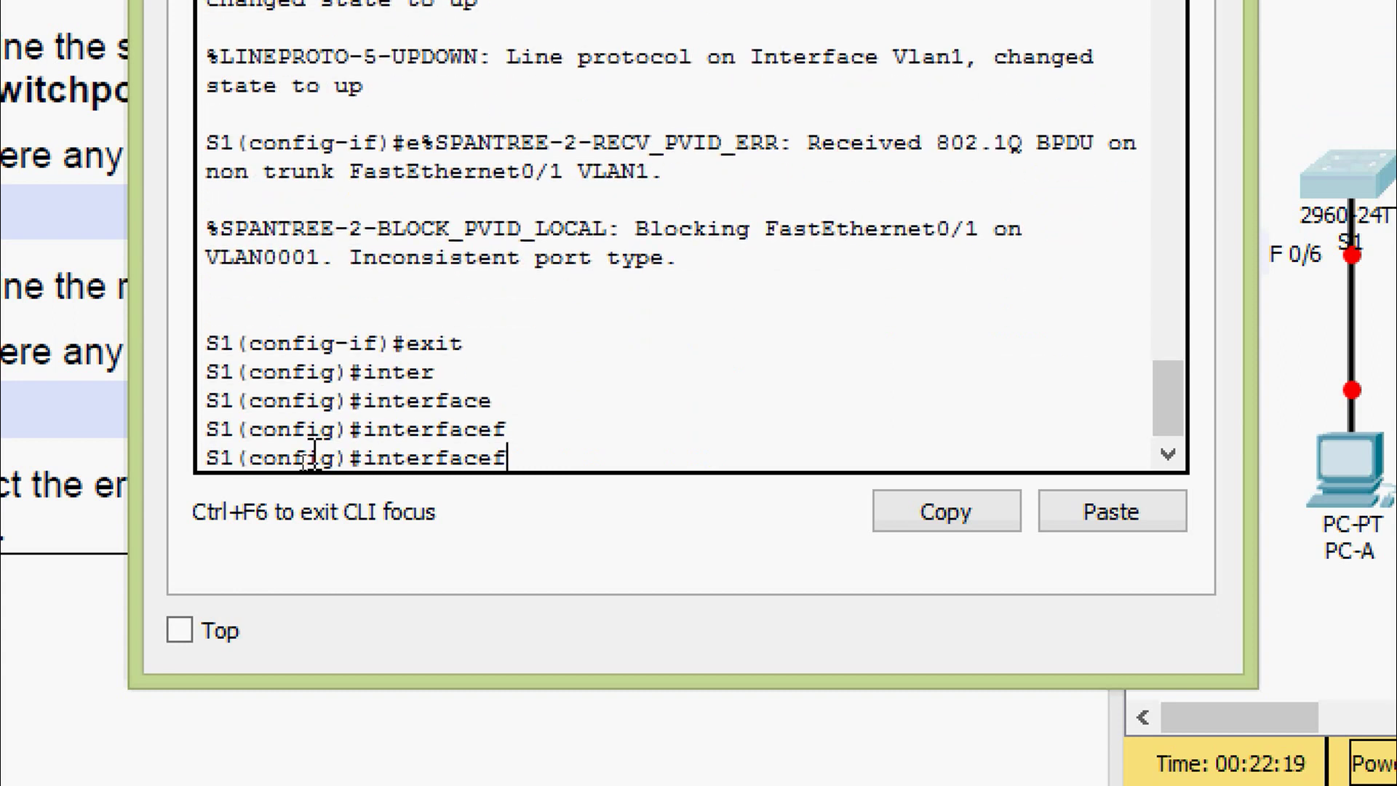
type("fastEthernet")
type("0/6")
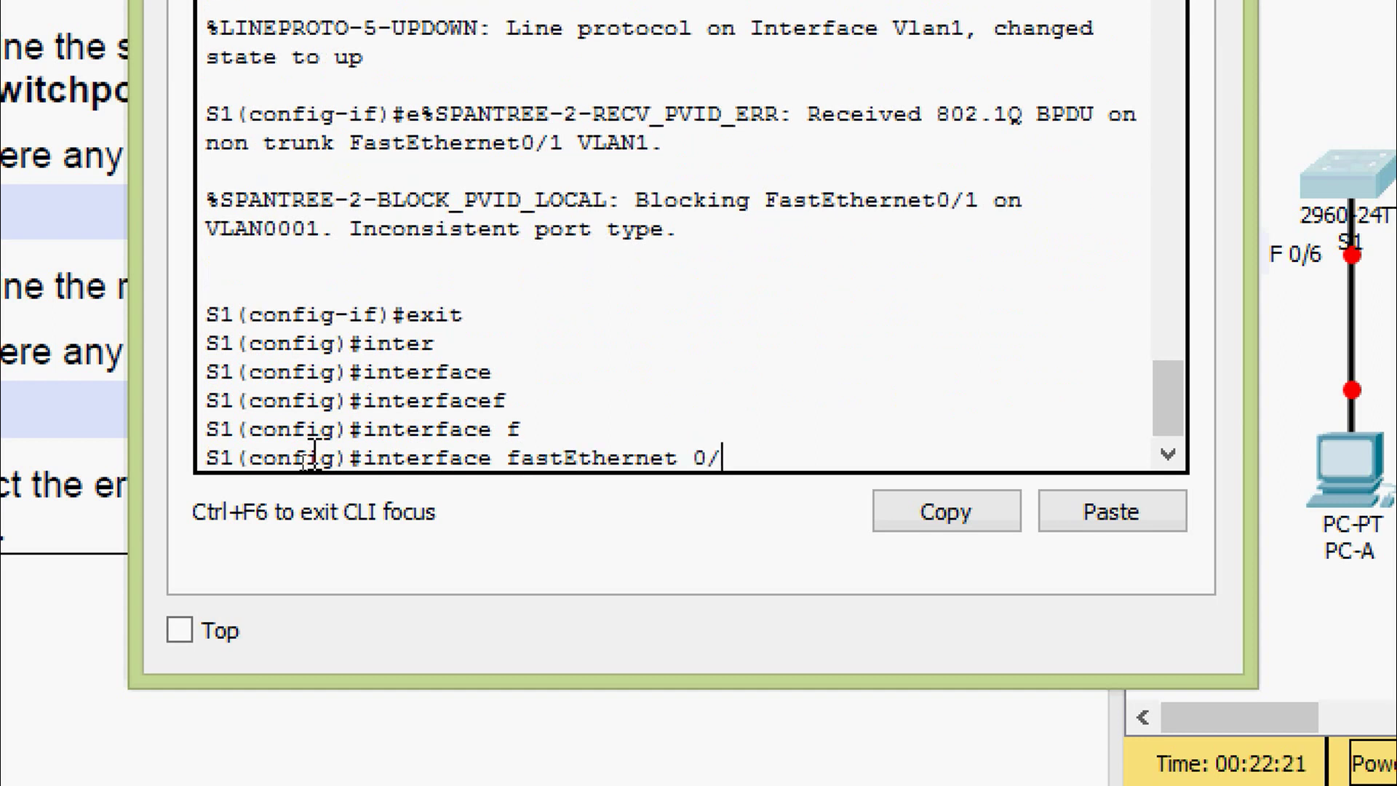
key("Return")
type("no sh")
key("Tab")
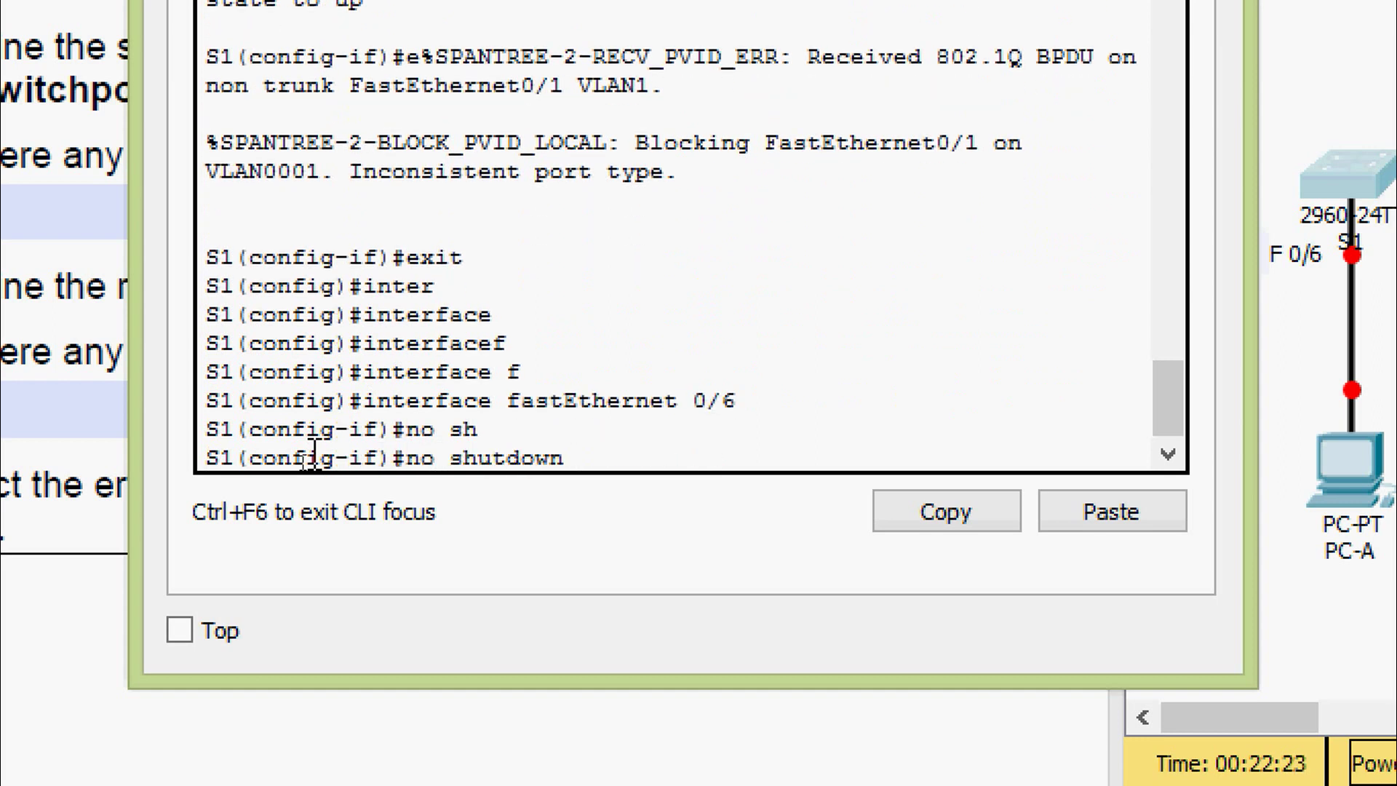
key("Return")
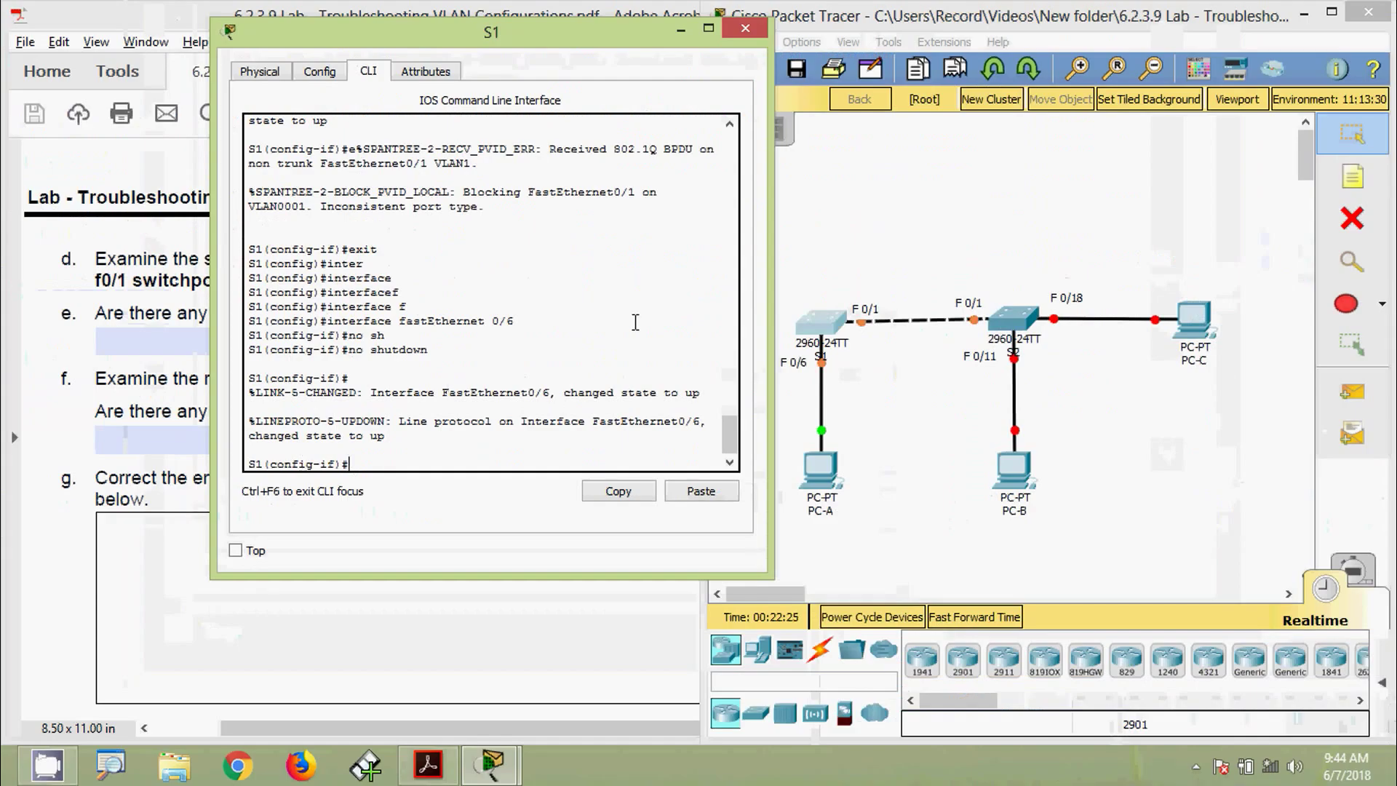
left_click(744, 29)
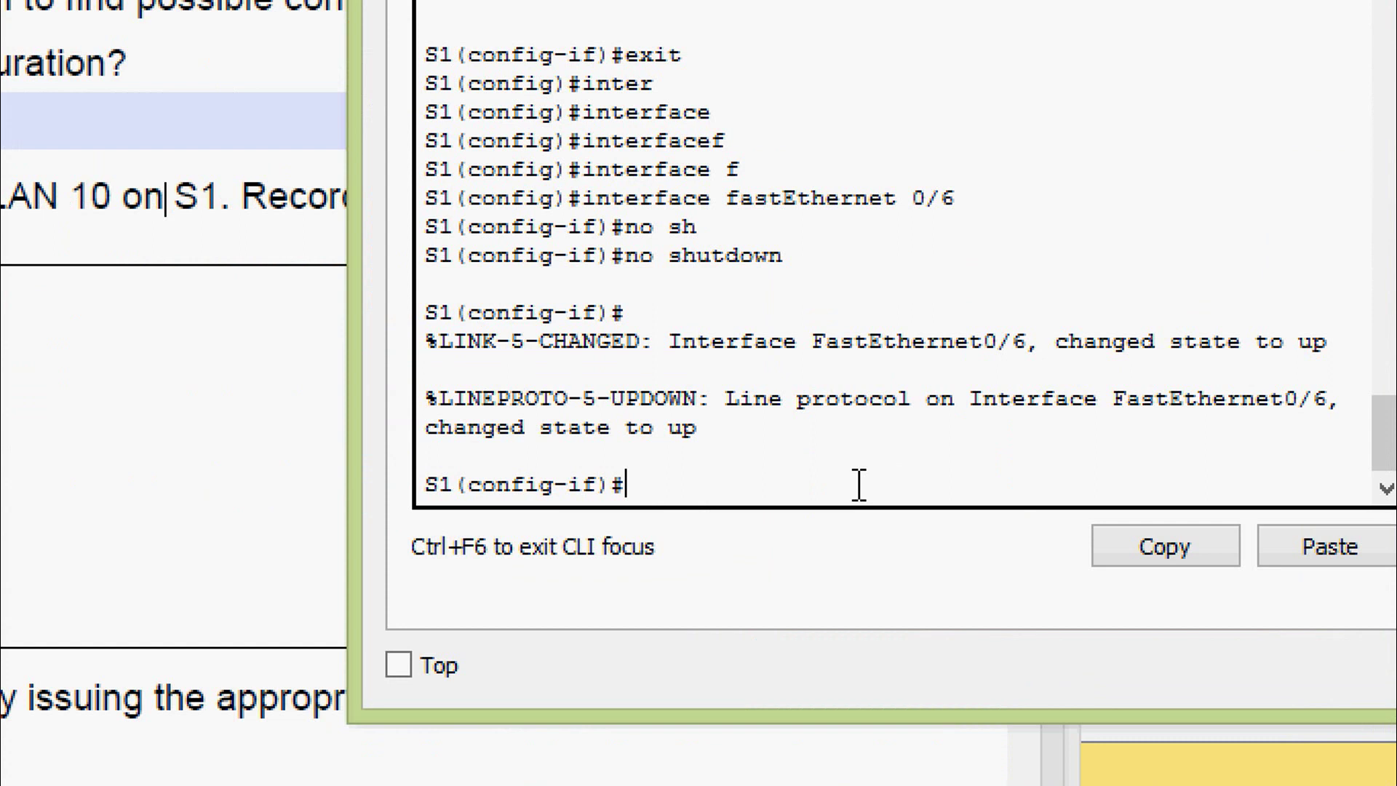
type("exit")
key("Return")
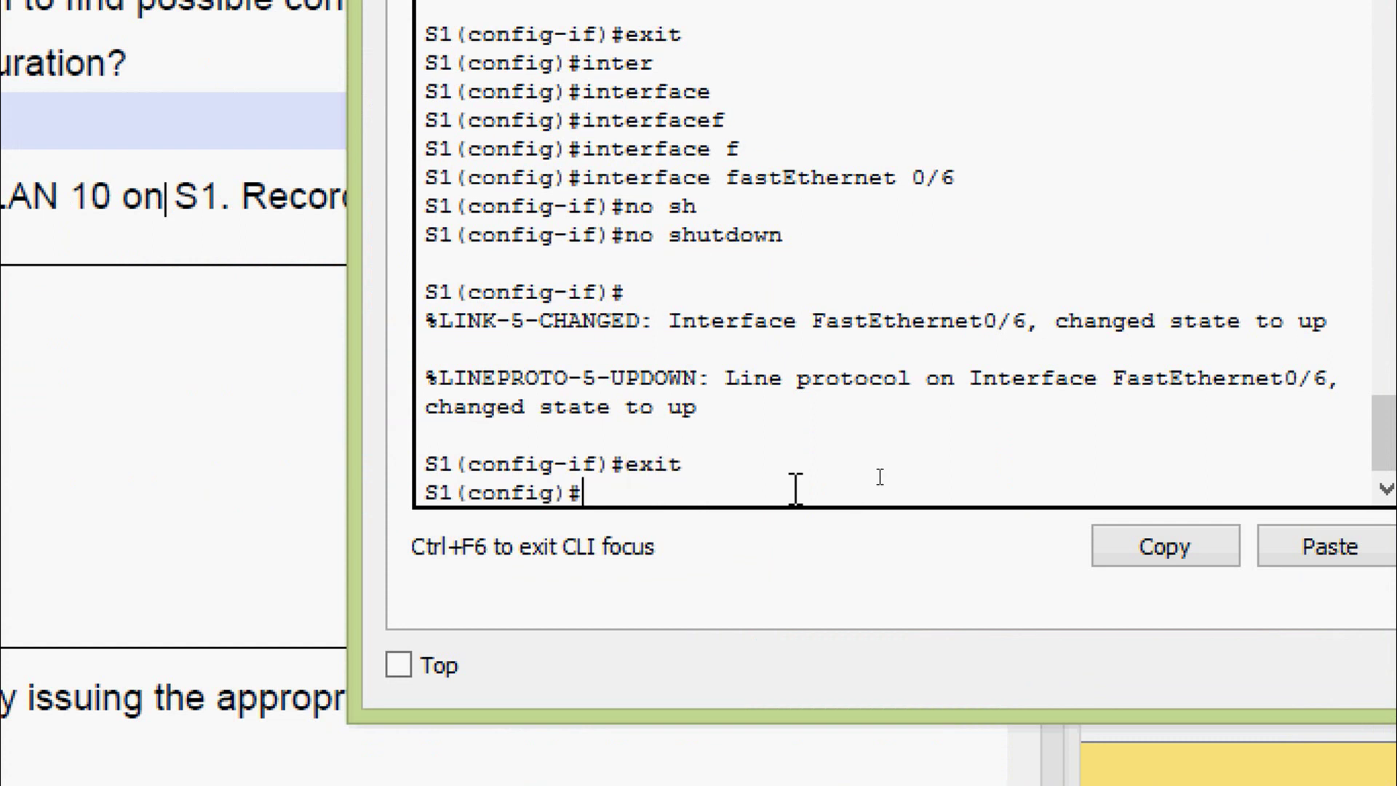
Set FastEthernet0/1 to switchport mode trunk and return to the S1# prompt.
type("inter")
key("Tab")
type("f")
key("Tab")
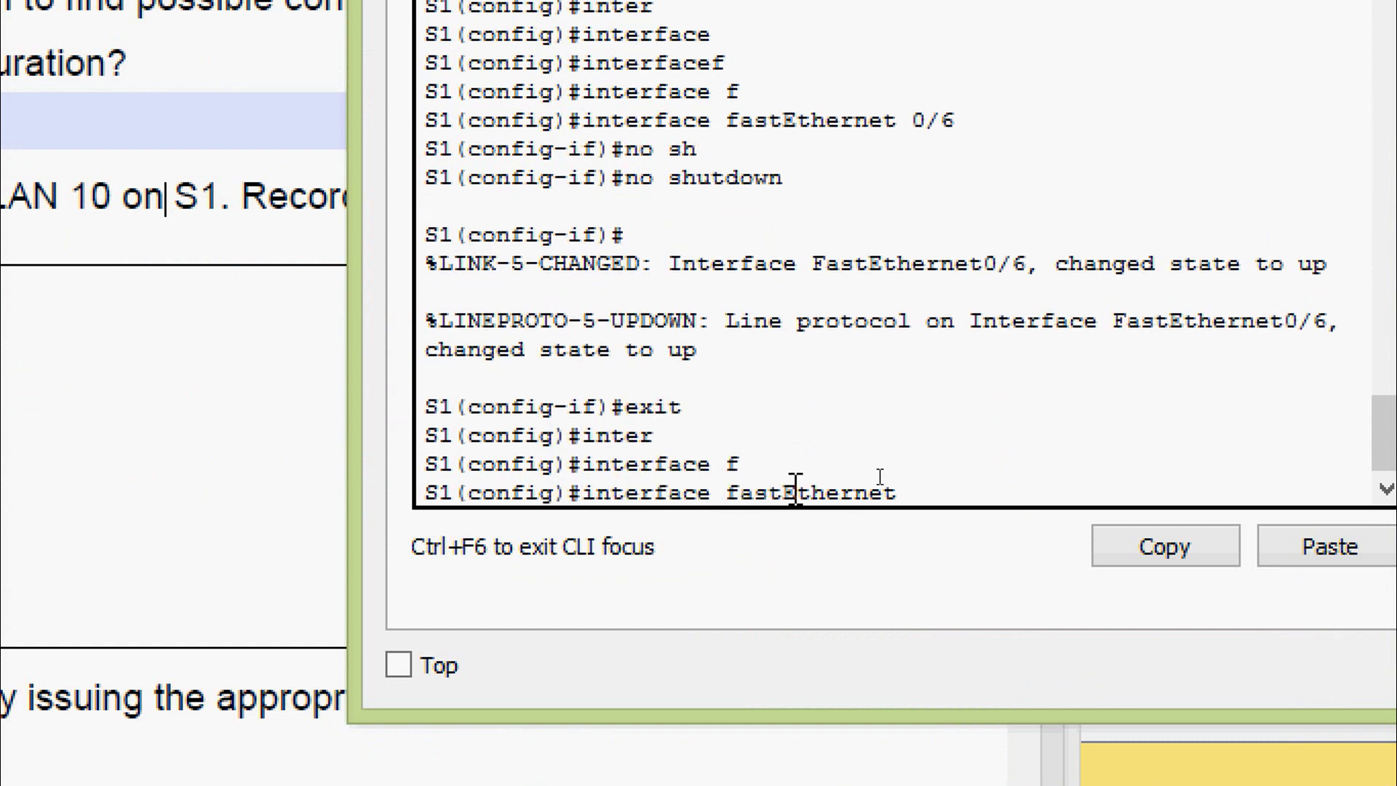
type("0/1")
key("Return")
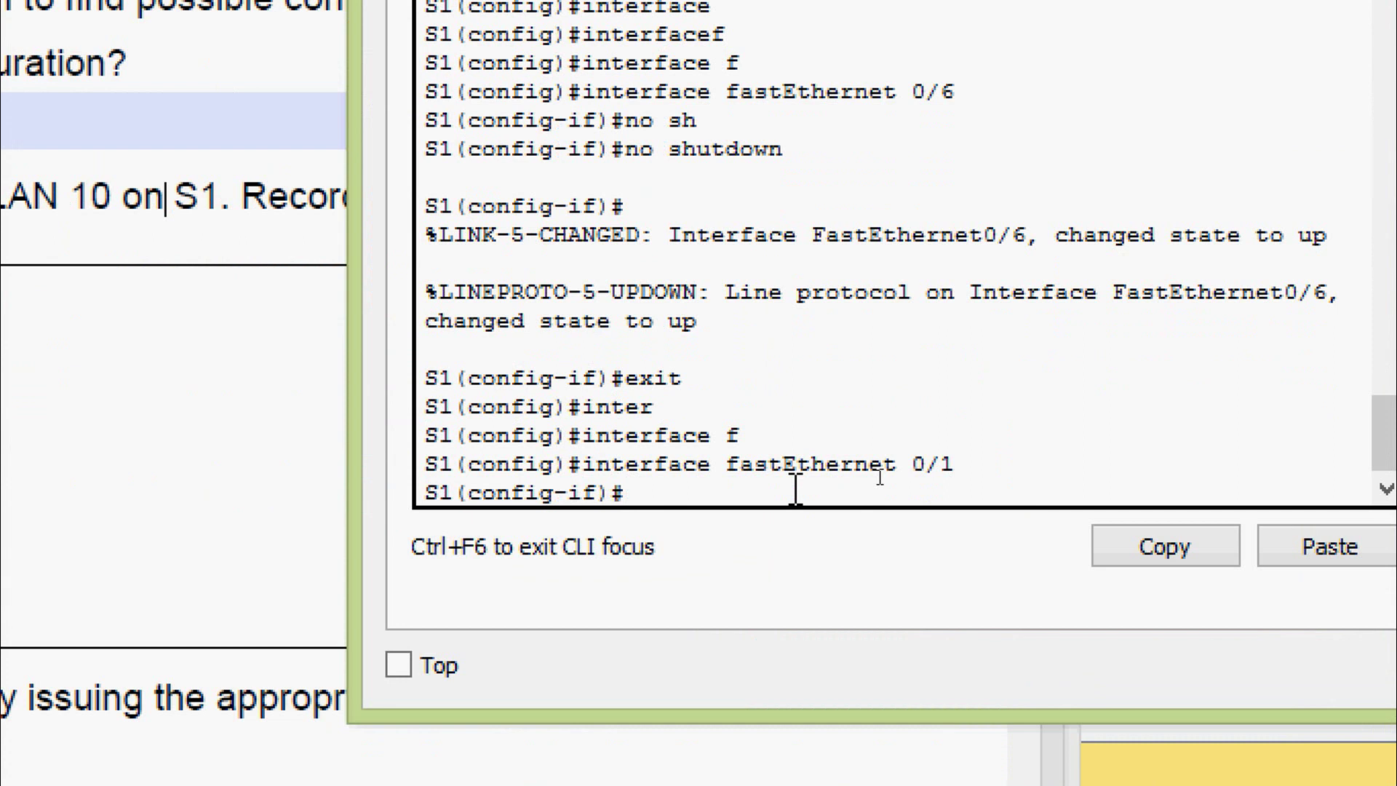
type("swi")
key("Tab")
type("mo")
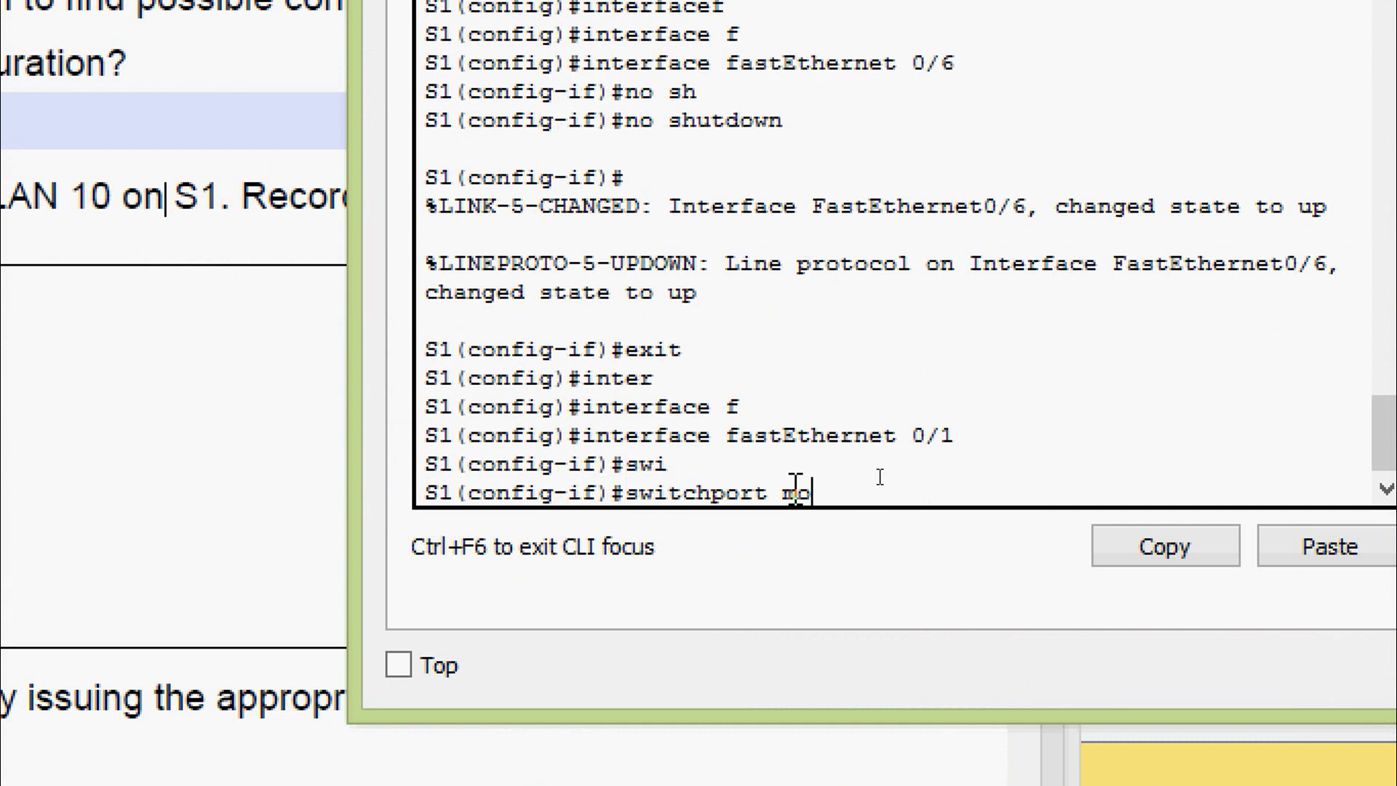
key("Tab")
type("tr")
key("Tab")
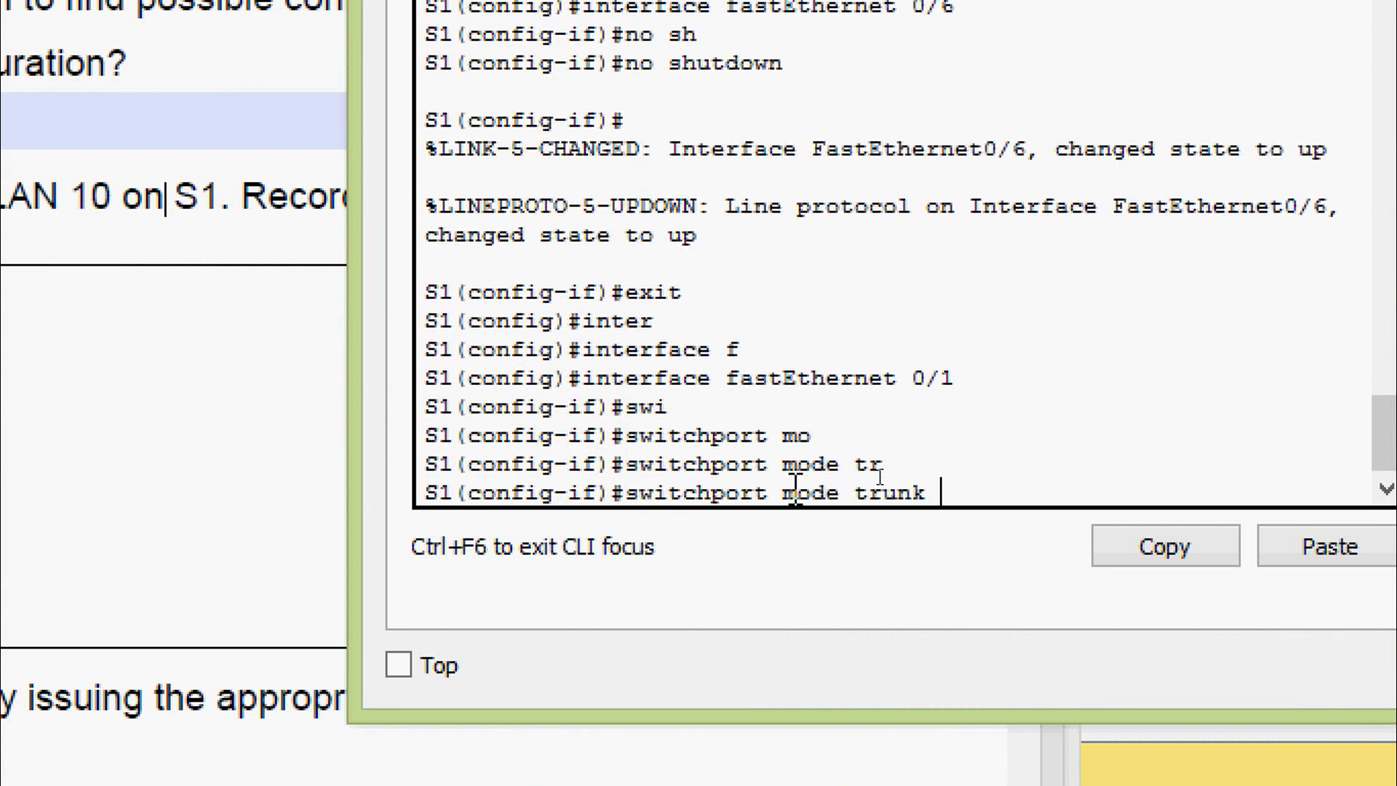
key("Return")
key("Return")
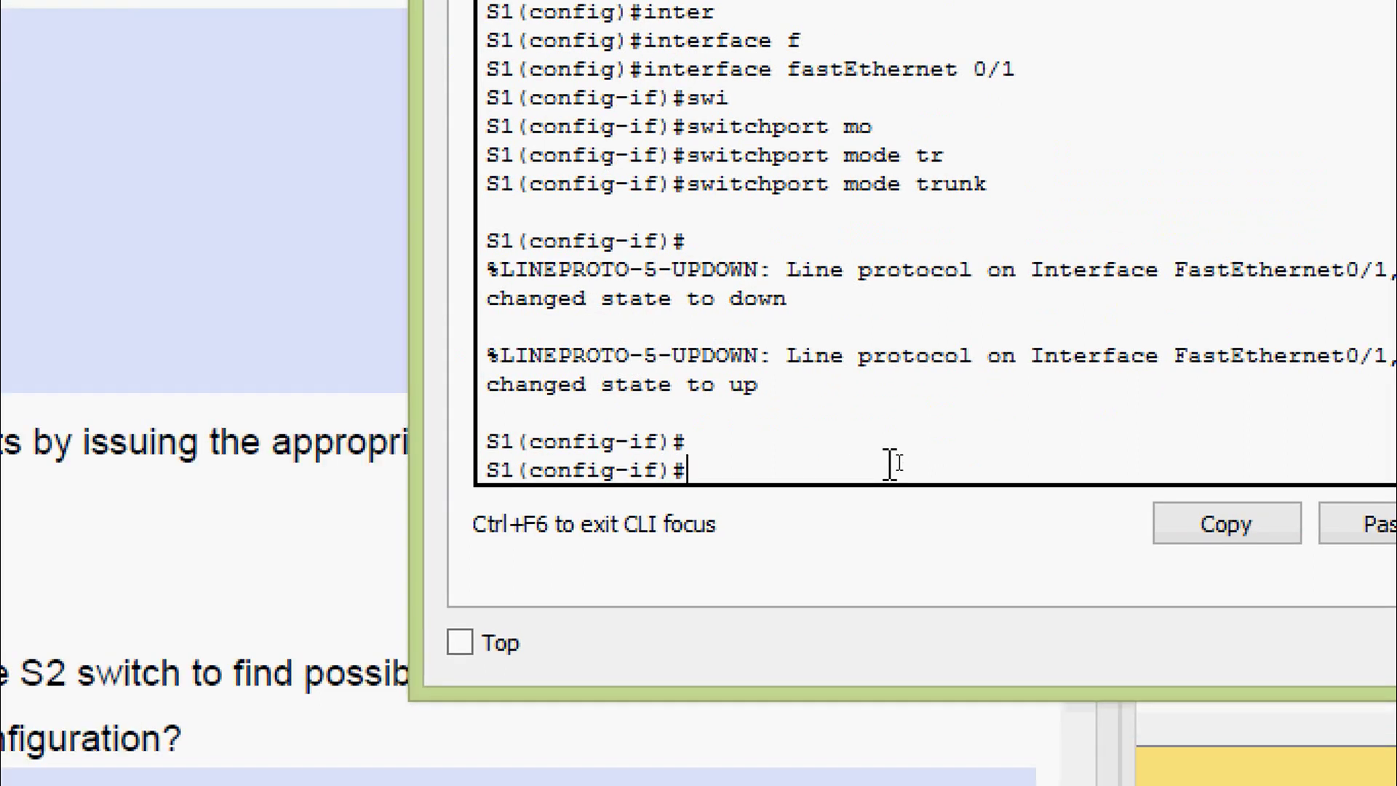
key("ctrl+z")
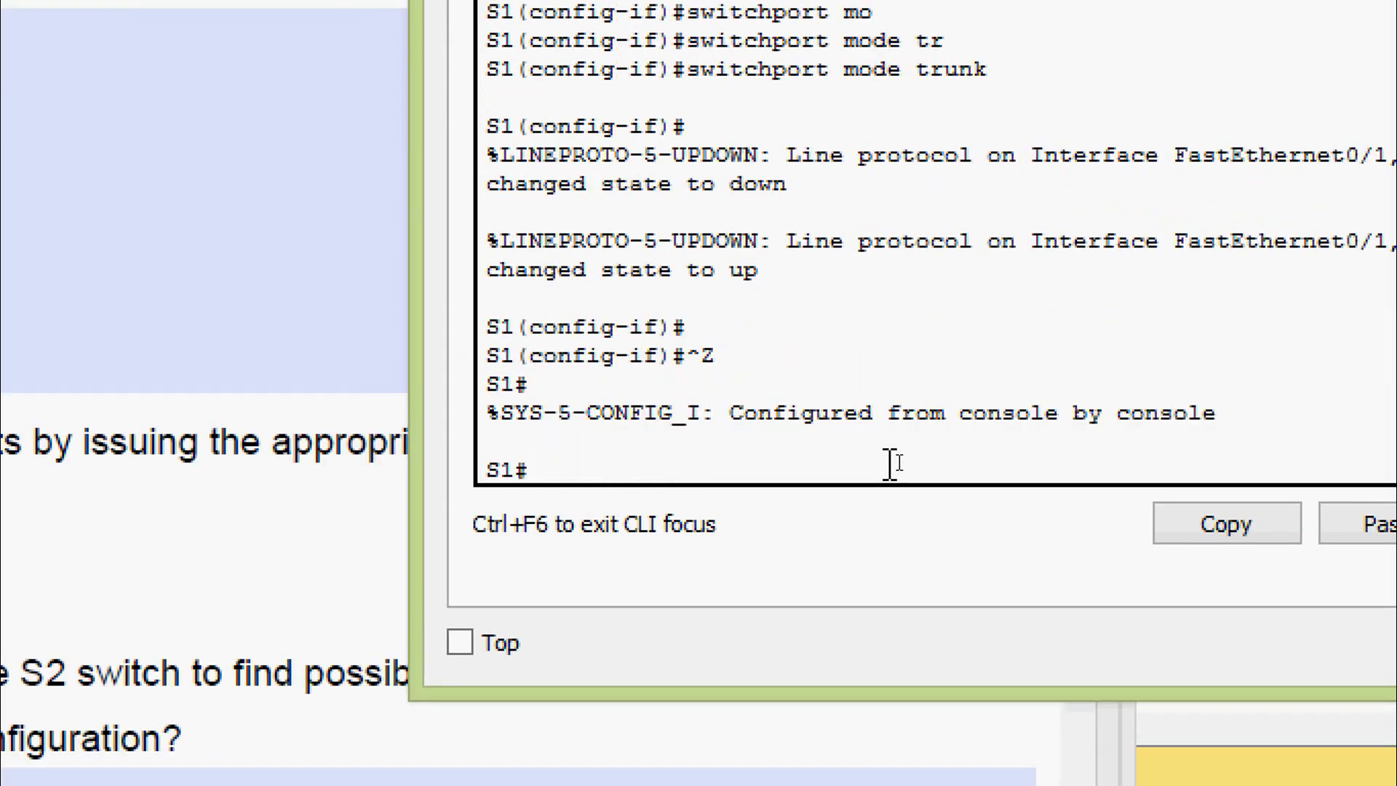
Run show interfaces trunk and mark Fa0/1's mode 'on' and trunking status.
type("sh")
key("Tab")
type("inter")
key("Tab")
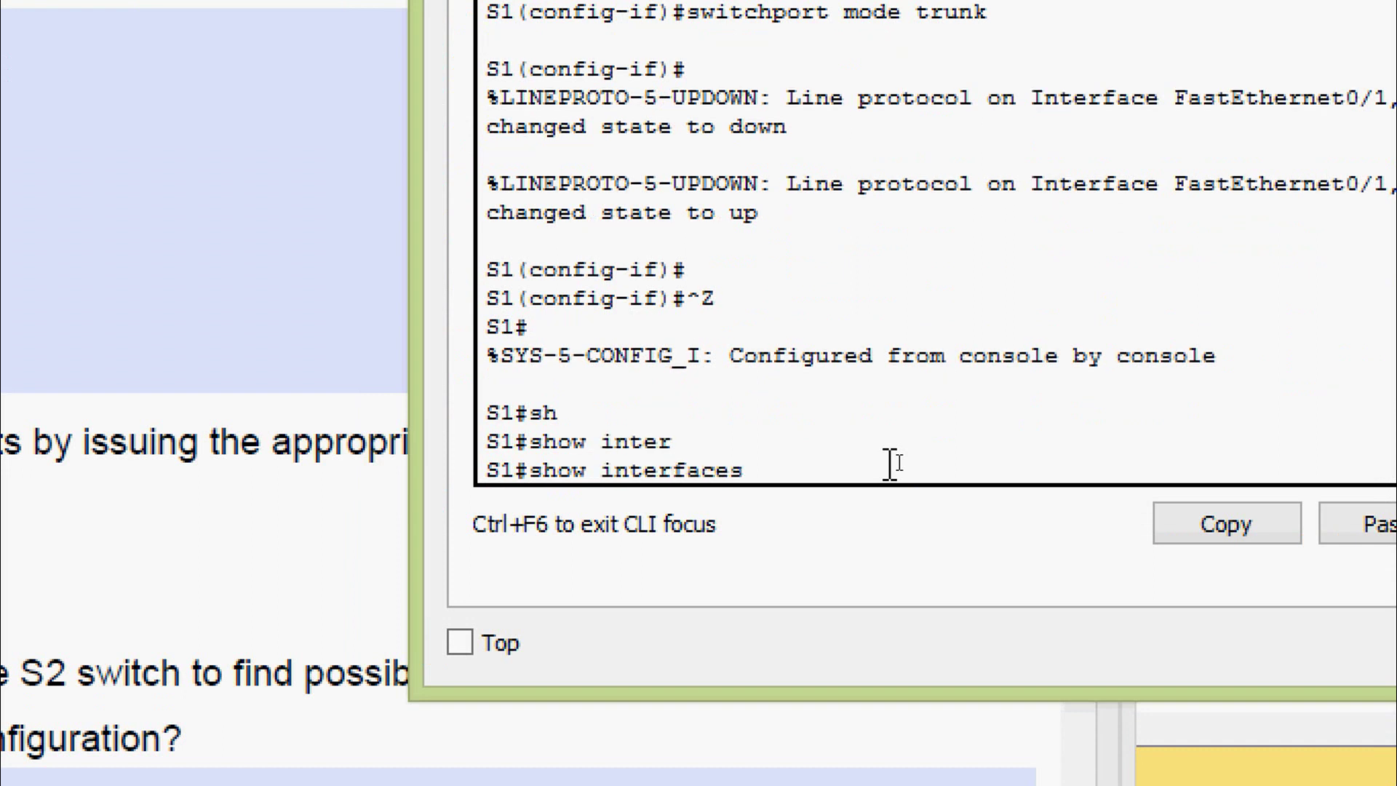
type("t")
key("Tab")
key("Return")
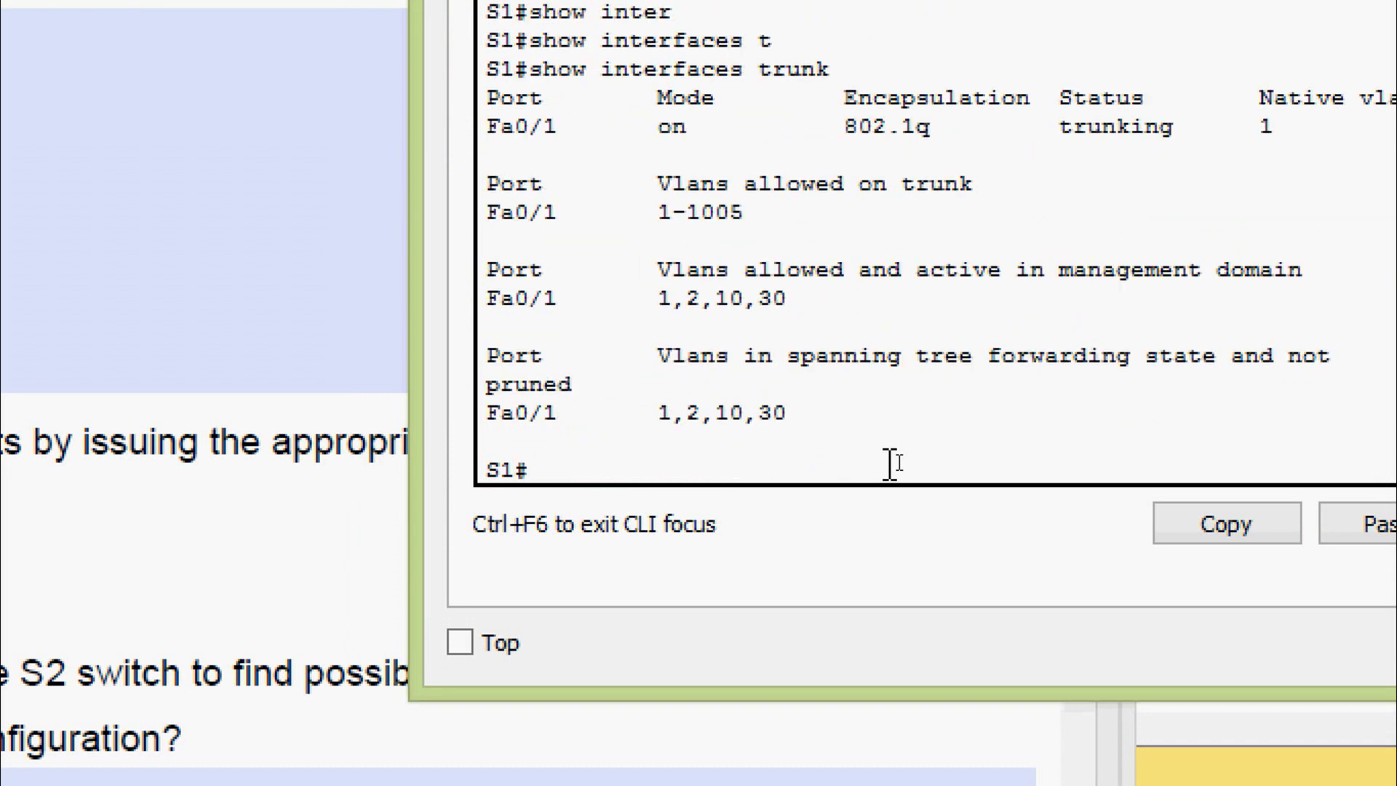
left_click_drag(417, 221, 287, 220)
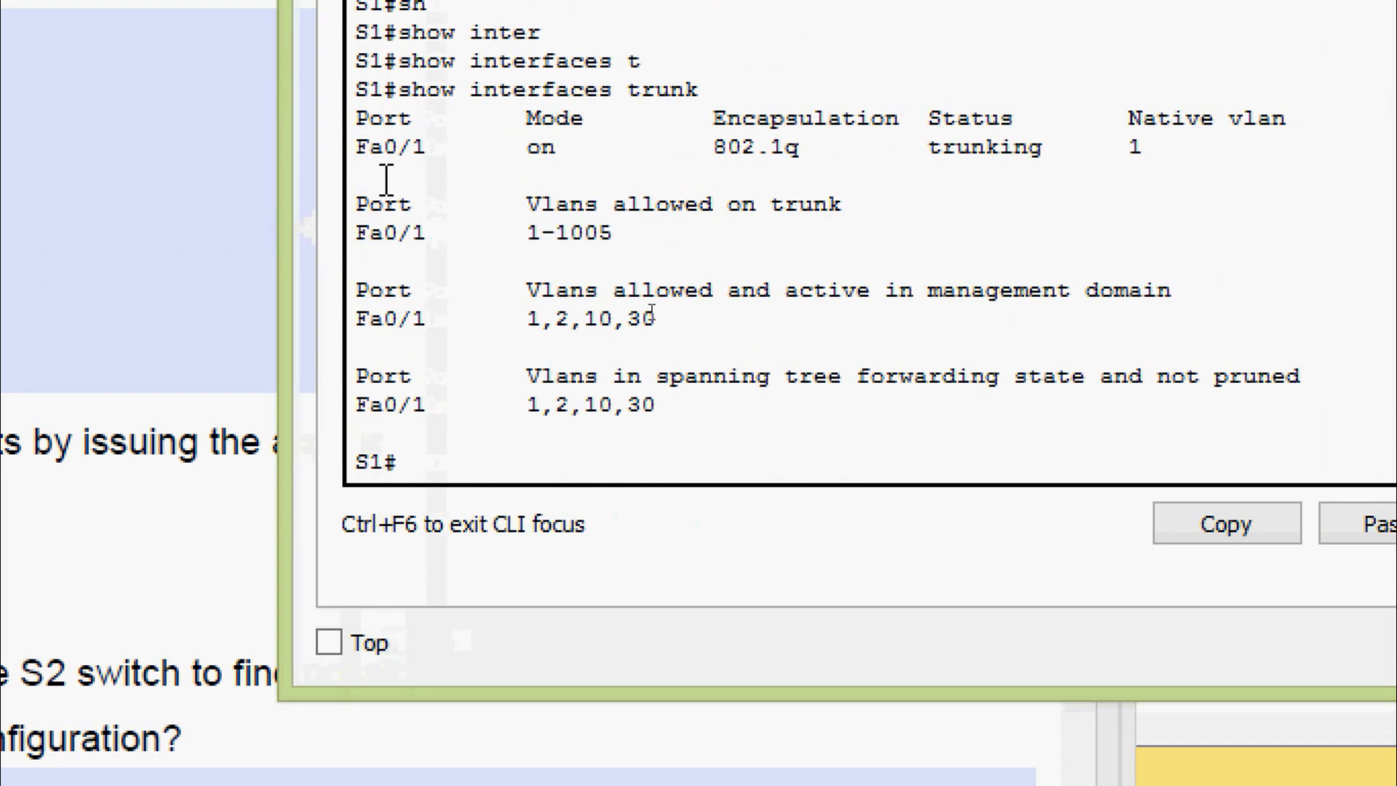
left_click_drag(427, 146, 339, 146)
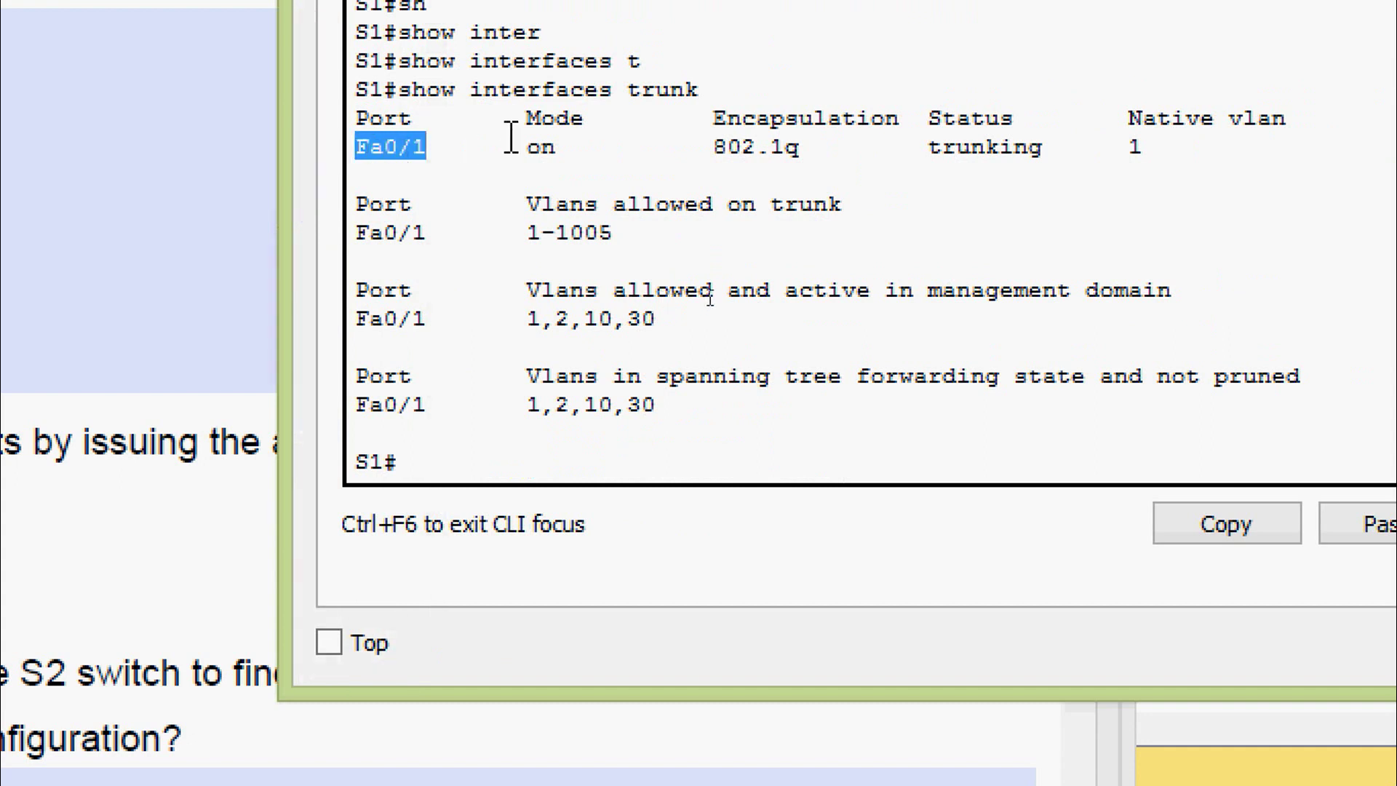
left_click_drag(512, 118, 512, 147)
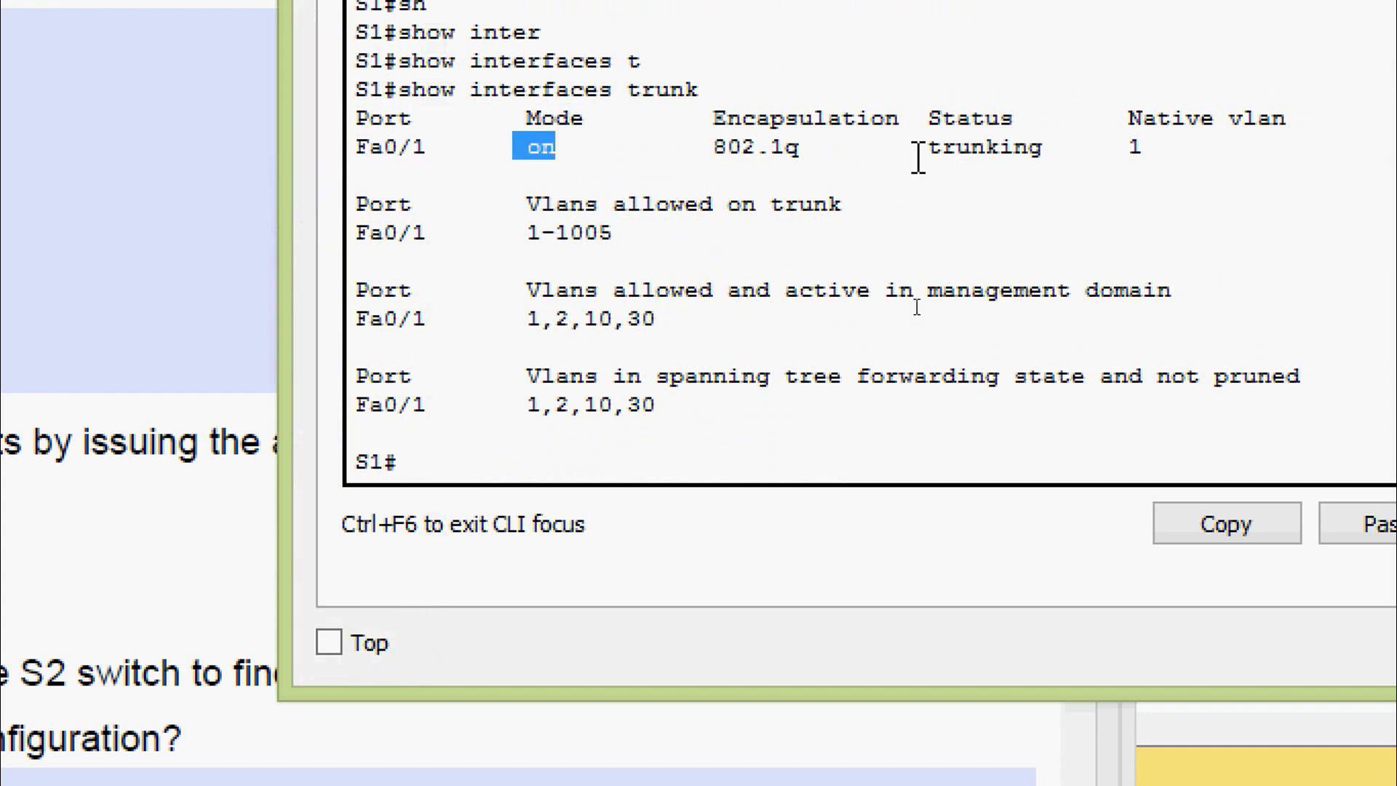
left_click_drag(927, 119, 915, 149)
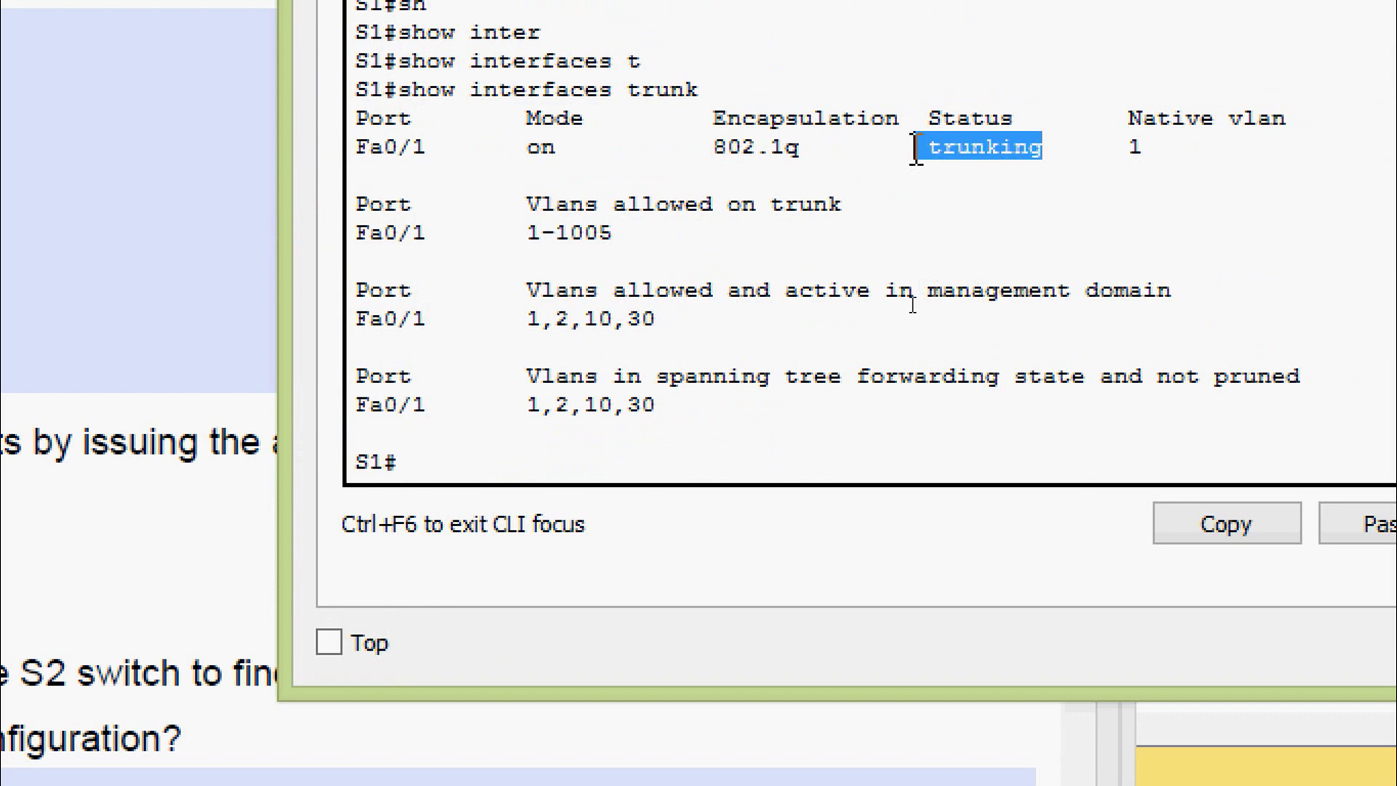
left_click(517, 461)
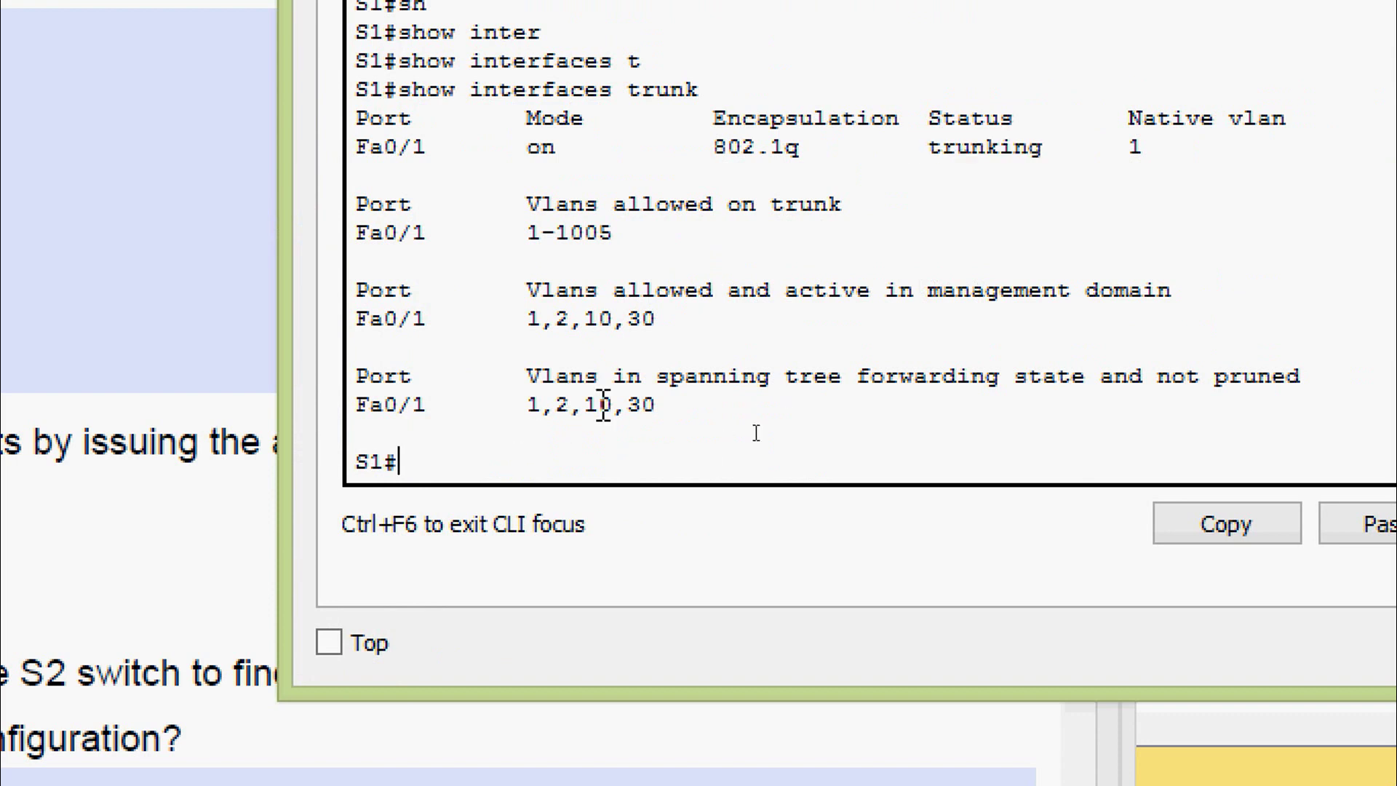
Run show interfaces fastEthernet 0/1 switchport and mark the trunk Administrative and Operational Mode lines.
type("sh")
key("Tab")
type("inter")
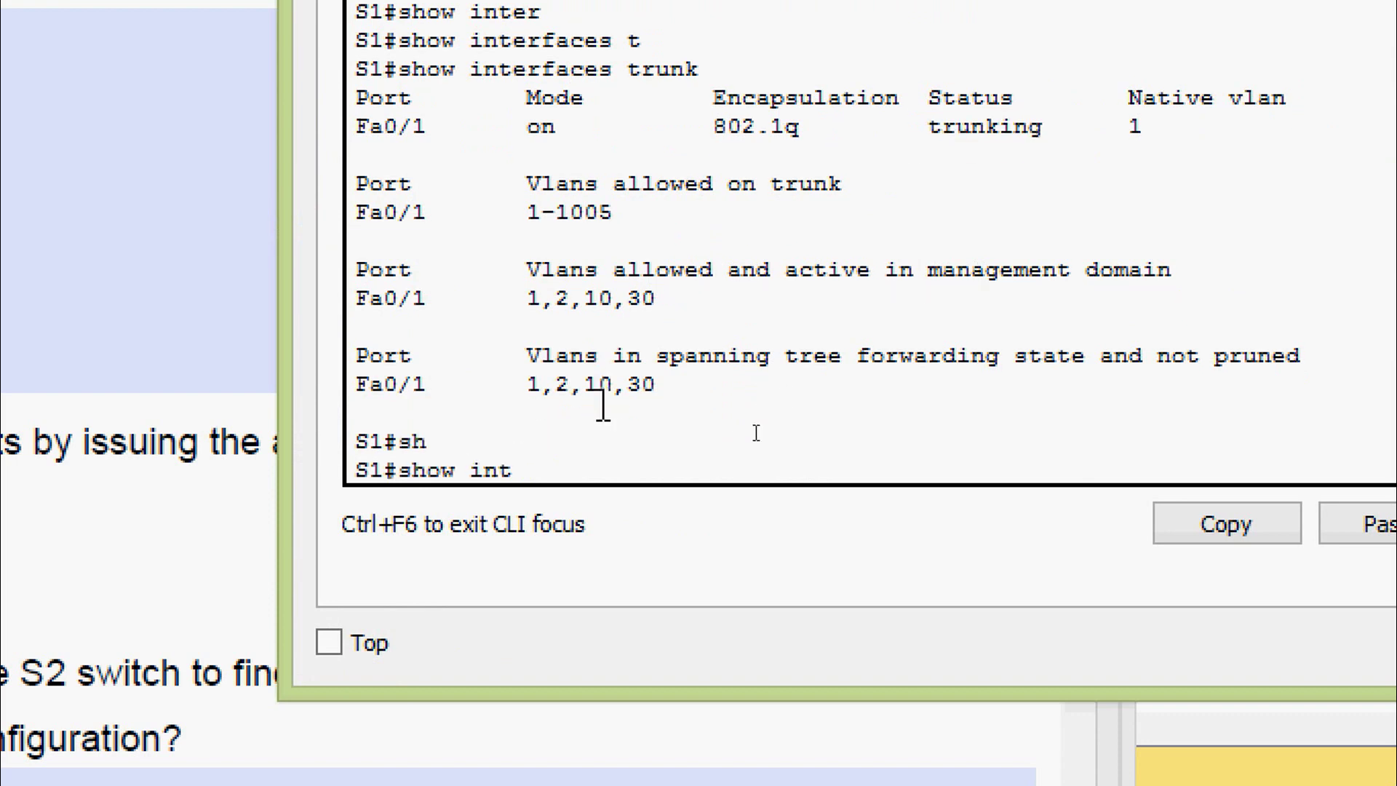
key("Tab")
type("f")
key("Tab")
type("0")
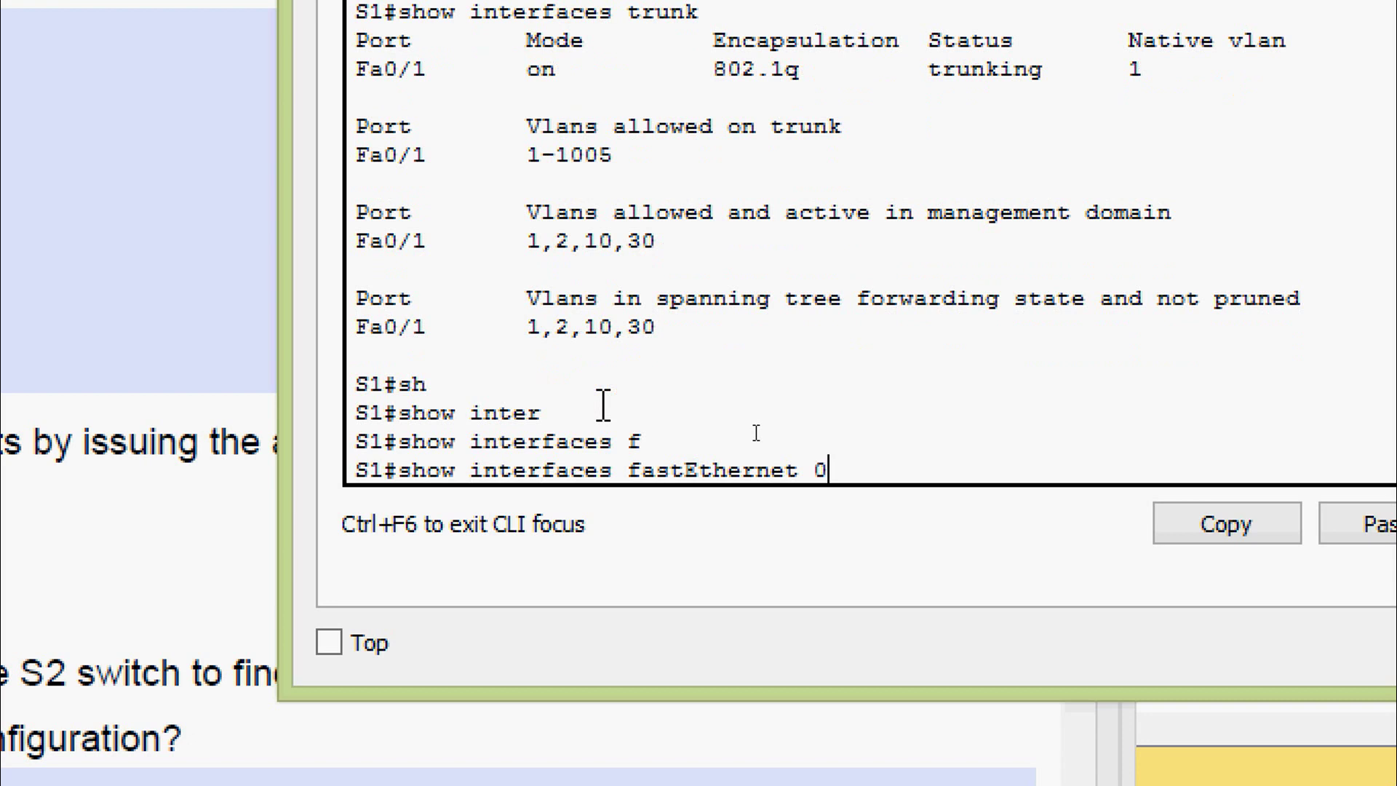
type("/1 swi")
key("Tab")
key("Return")
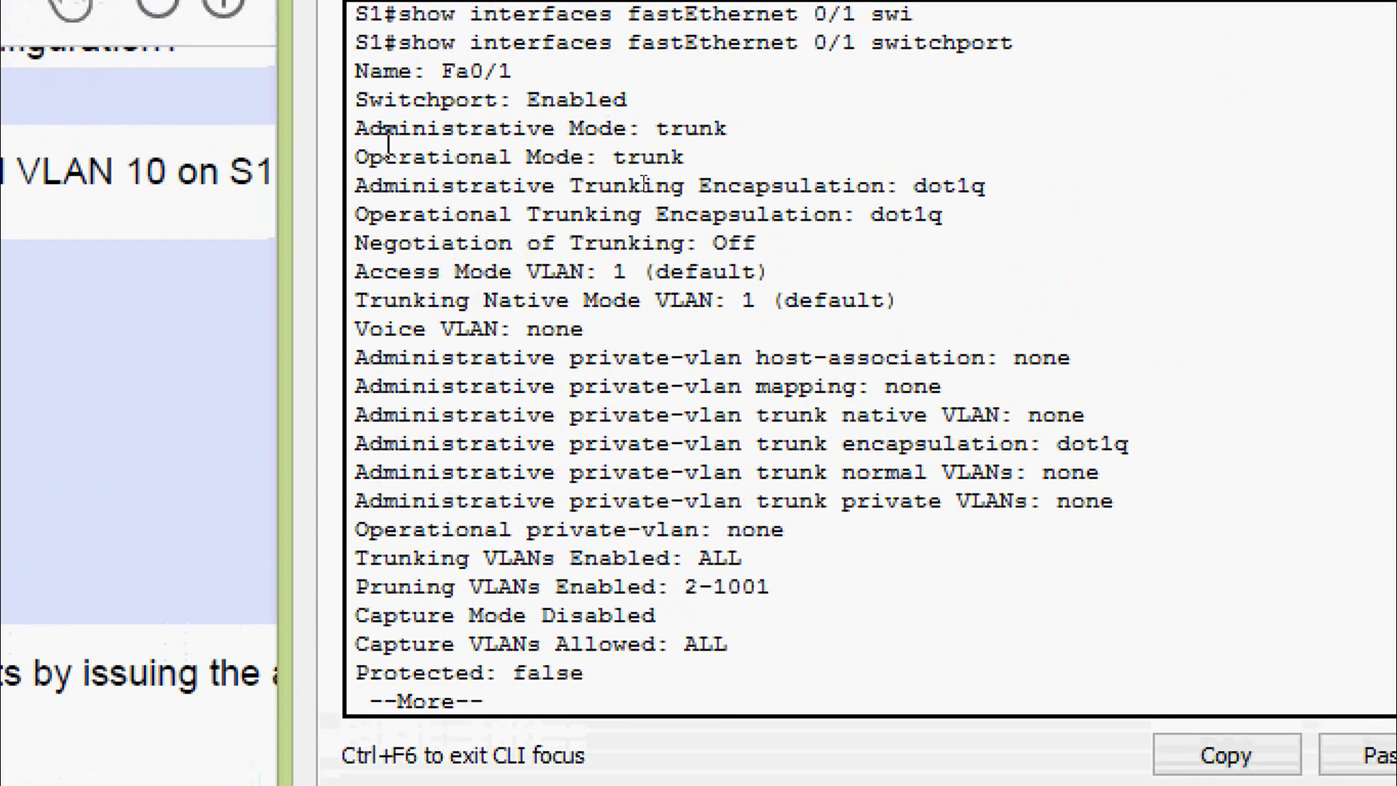
left_click_drag(356, 128, 732, 131)
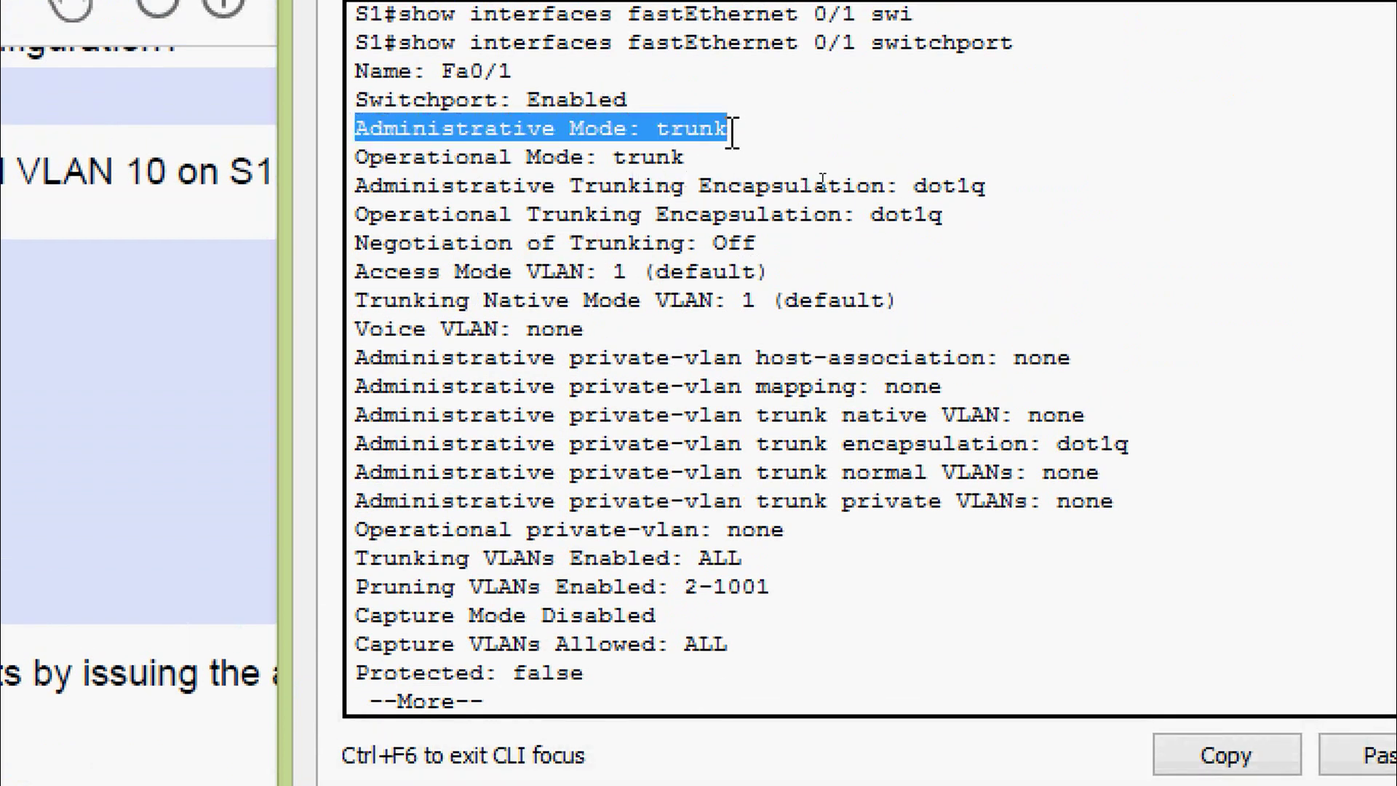
left_click_drag(356, 157, 692, 156)
left_click(710, 155)
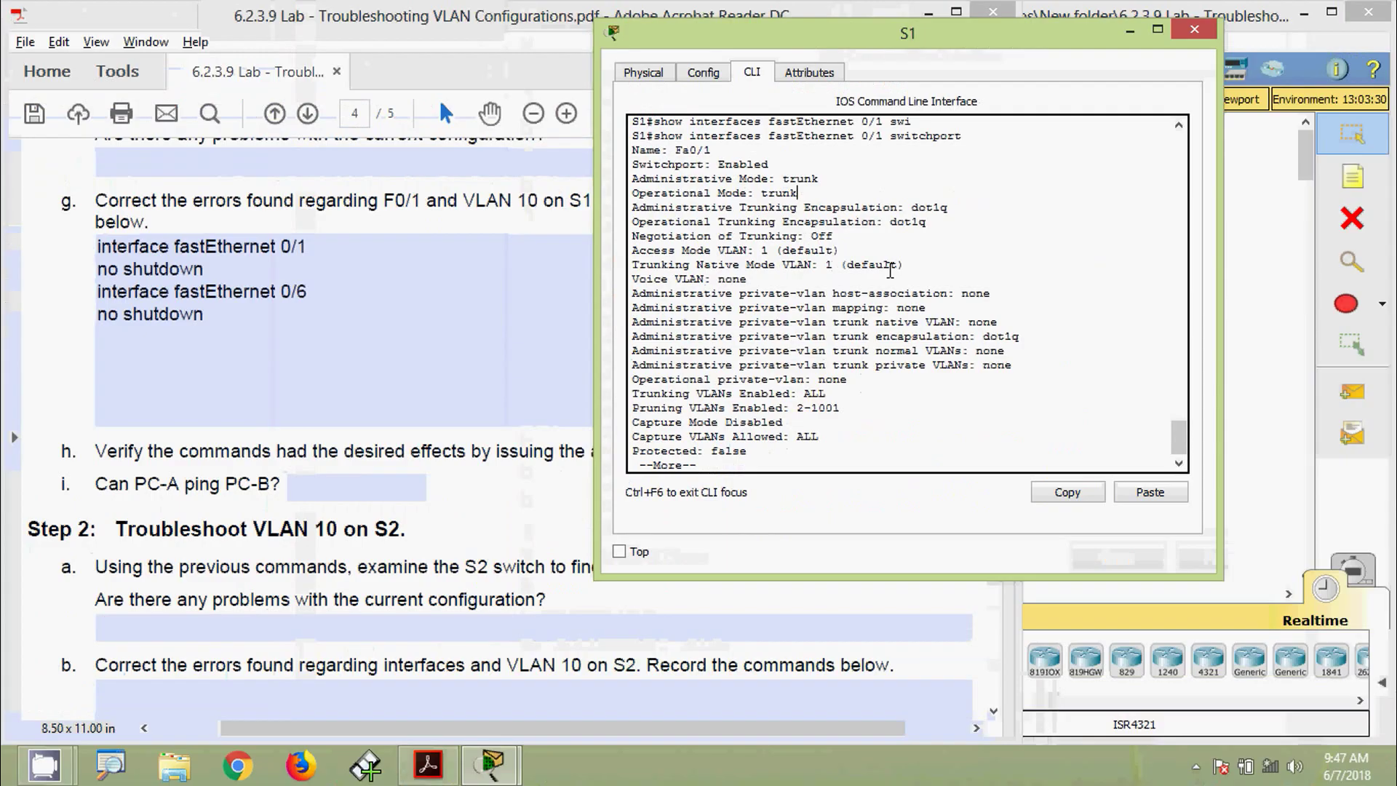
Finish the paged switchport output and enter configuration for interface FastEthernet 0/6 on S1.
key("space")
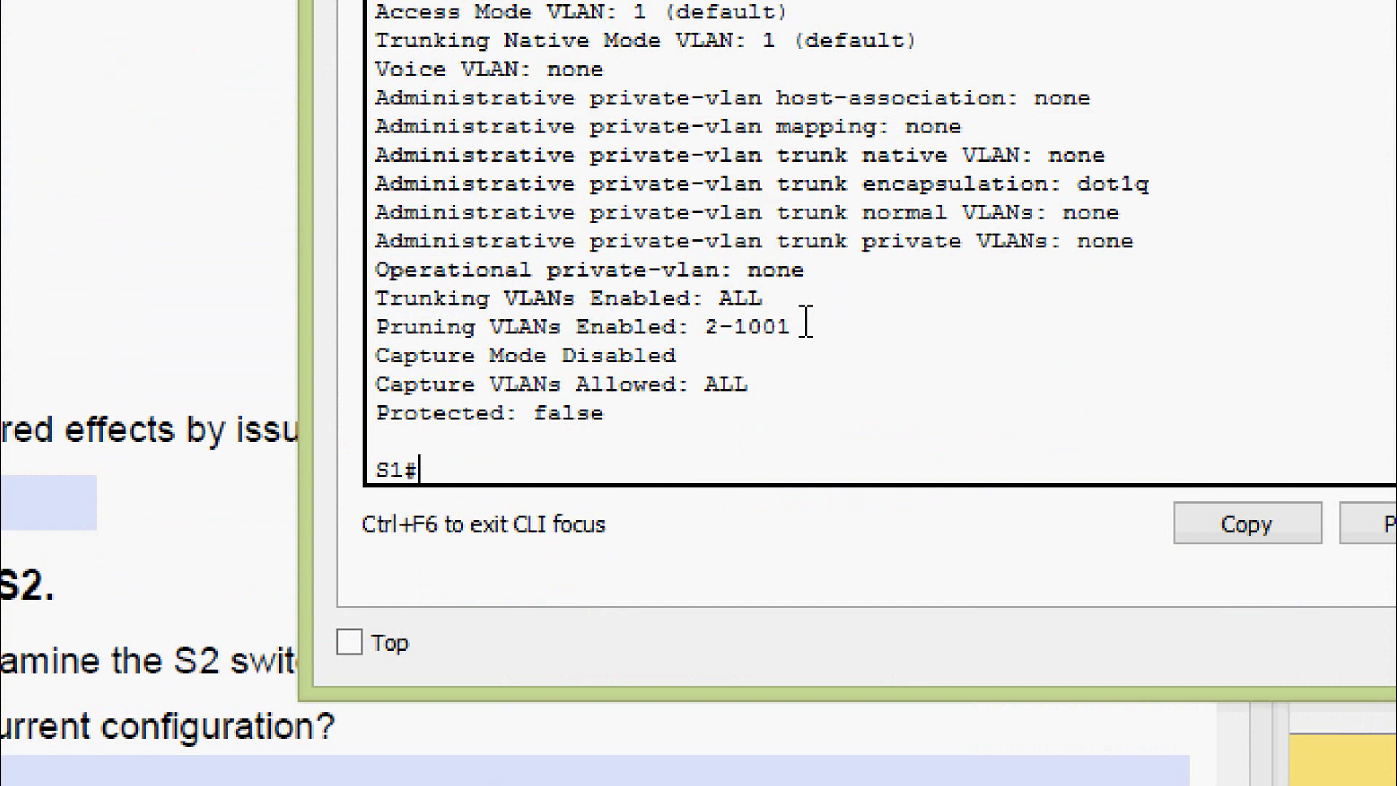
type("conf")
key("Tab")
type("t")
key("Tab")
key("Return")
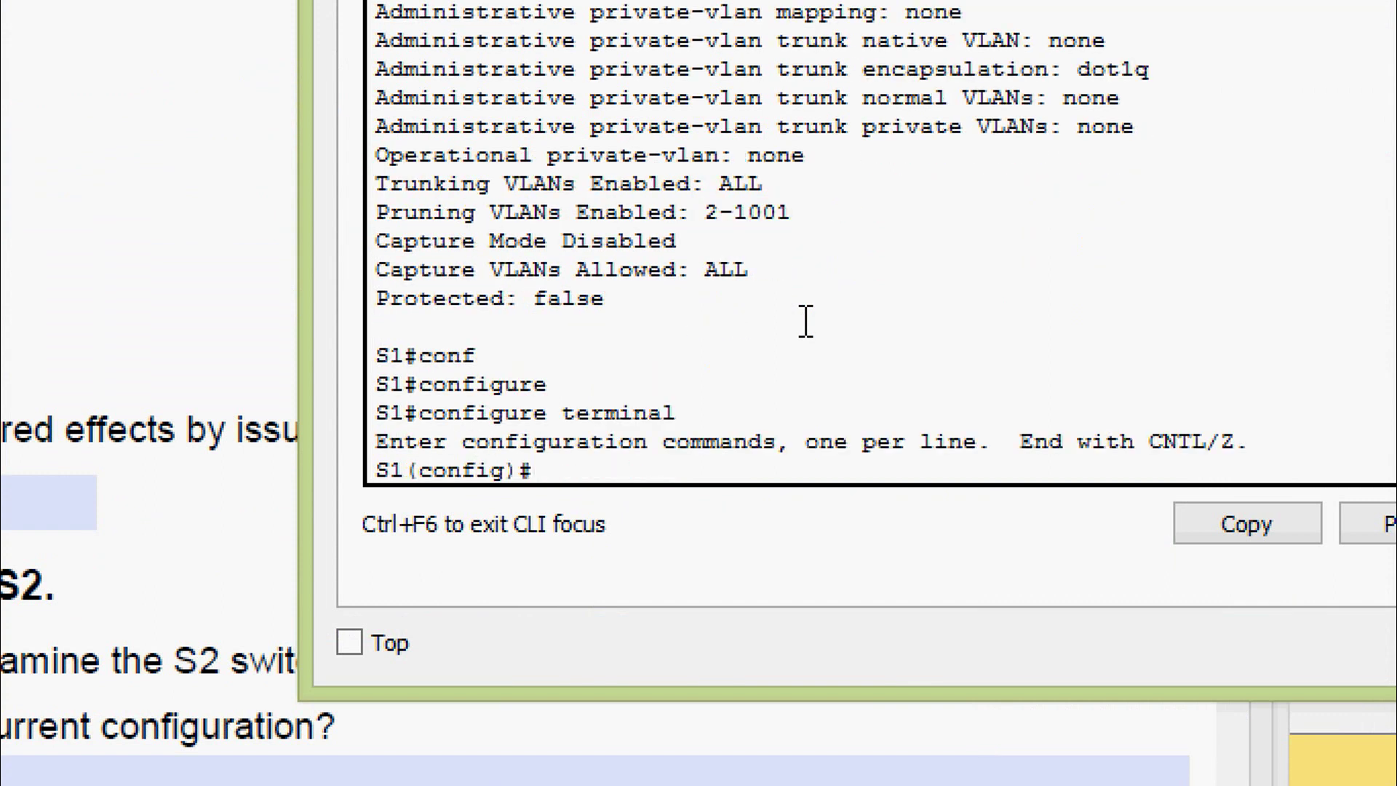
type("inter")
key("Tab")
type("f")
key("Tab")
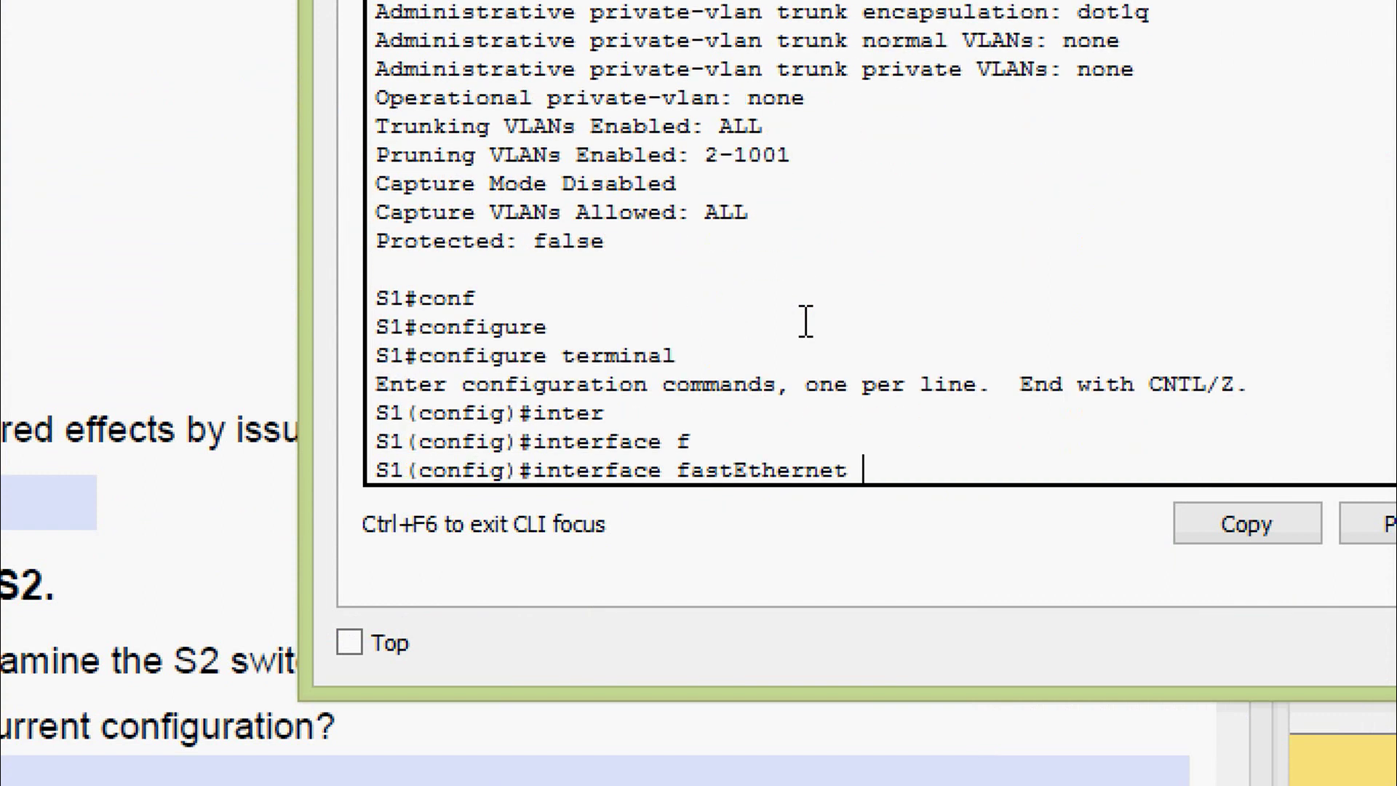
type("0/6")
key("Return")
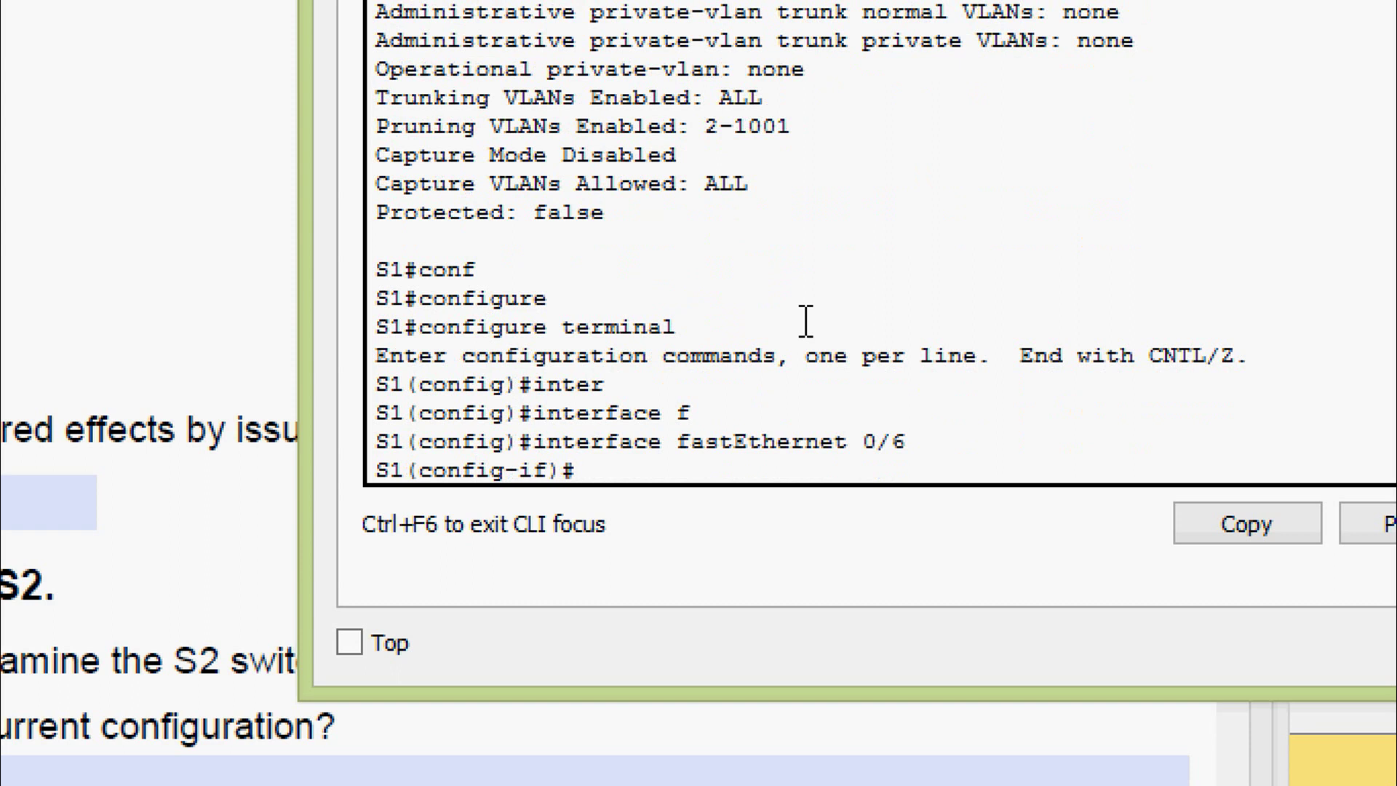
Make Fa0/6 an access port with switchport mode access.
type("swit")
key("Tab")
type("mod")
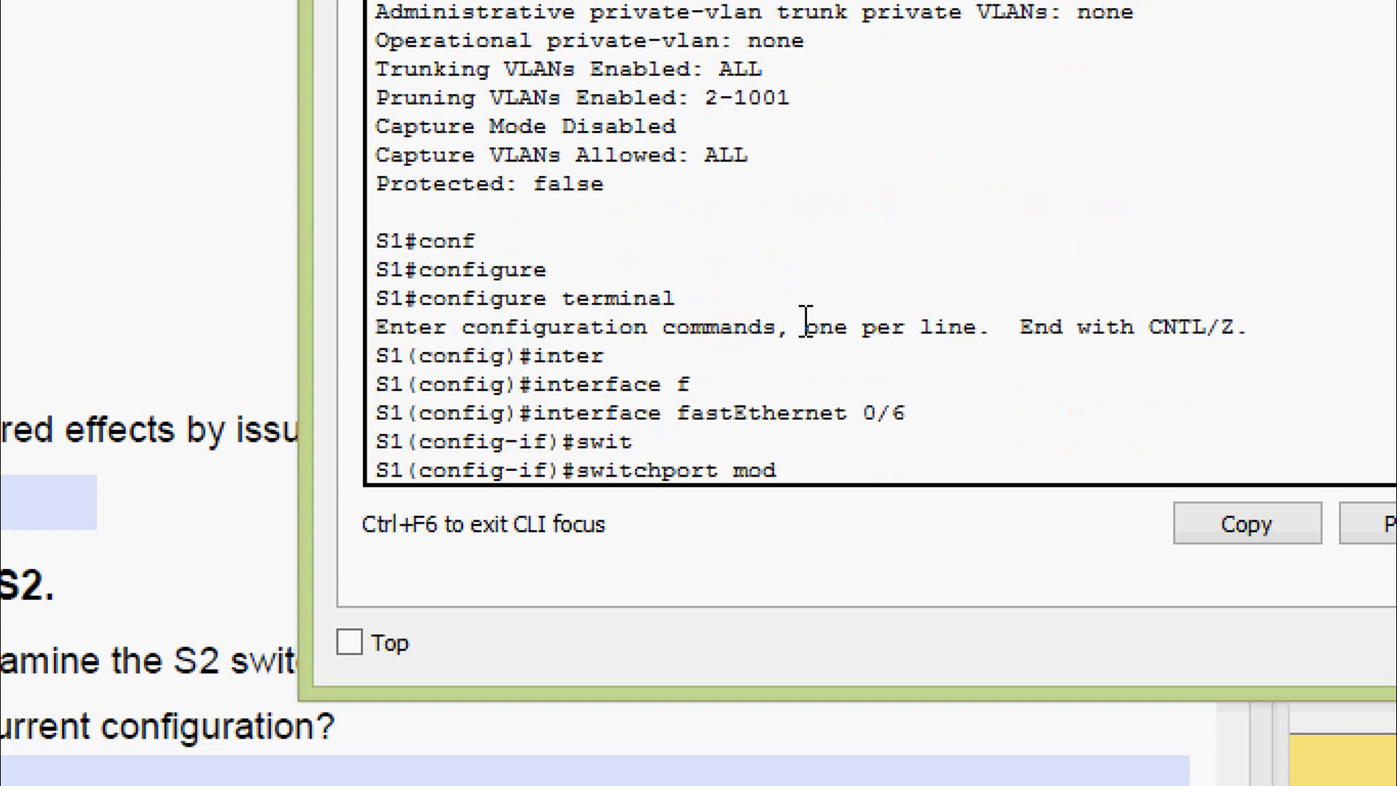
key("Tab")
type("ac")
key("Tab")
key("Return")
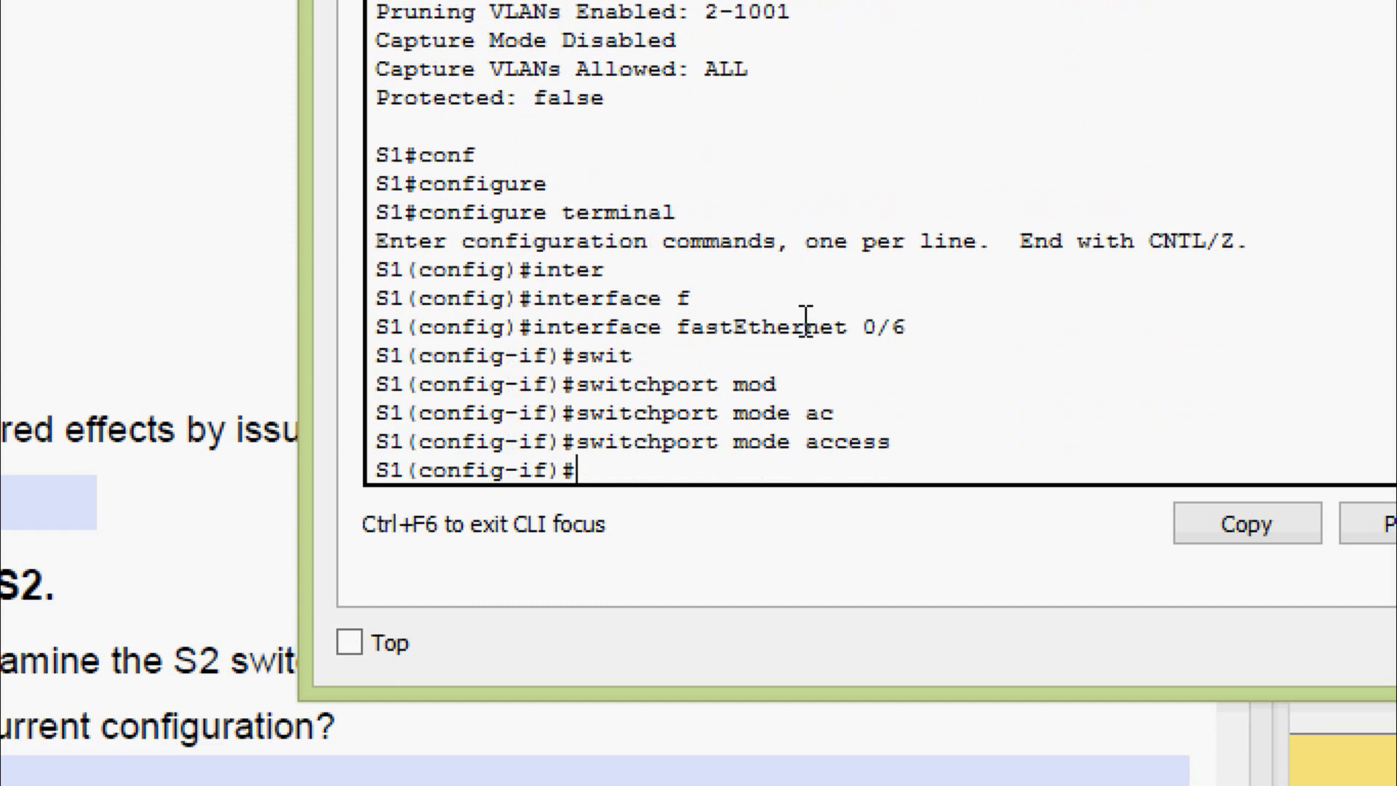
Assign Fa0/6 to VLAN 10 with switchport access vlan 10 and exit configuration mode.
type("sw")
key("Tab")
type("ac")
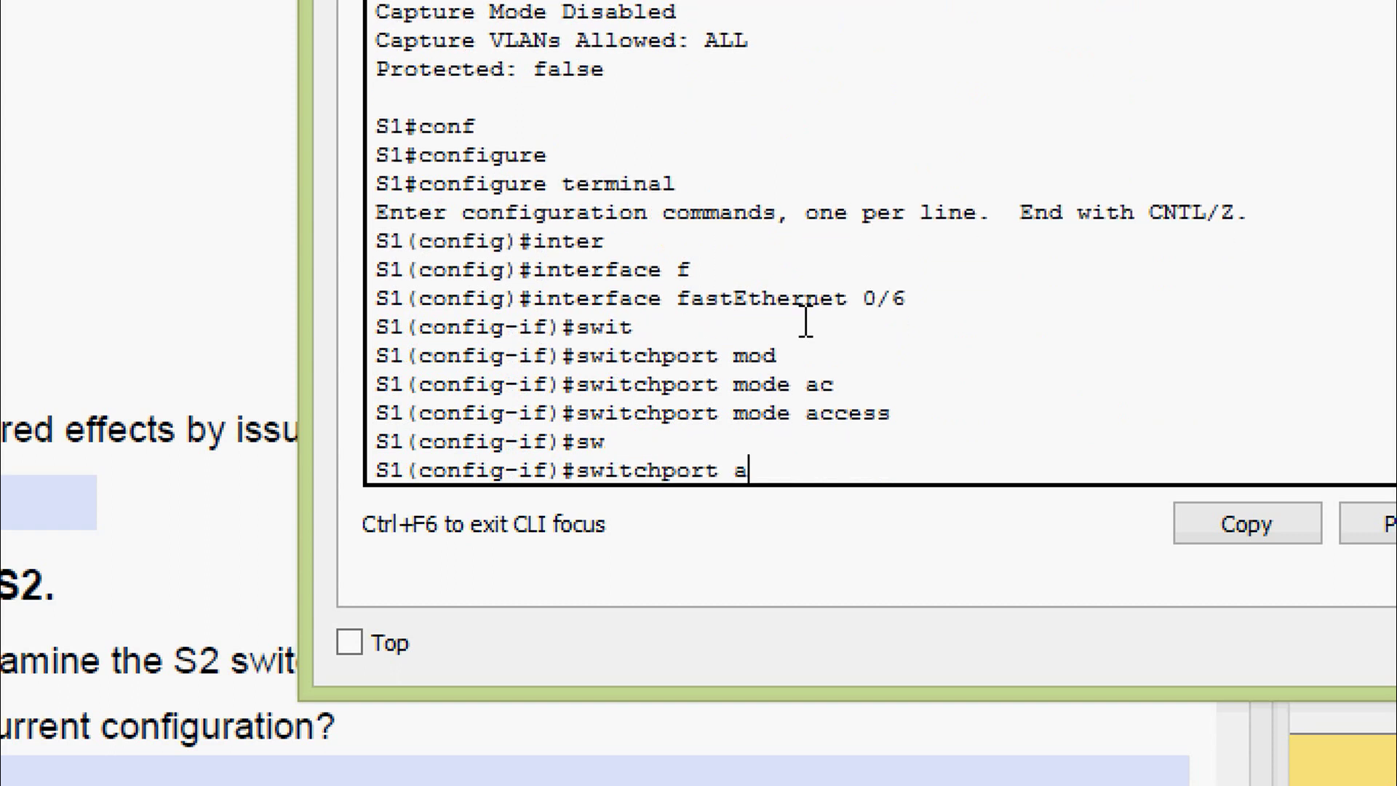
key("Tab")
type("vl")
key("Tab")
type("10")
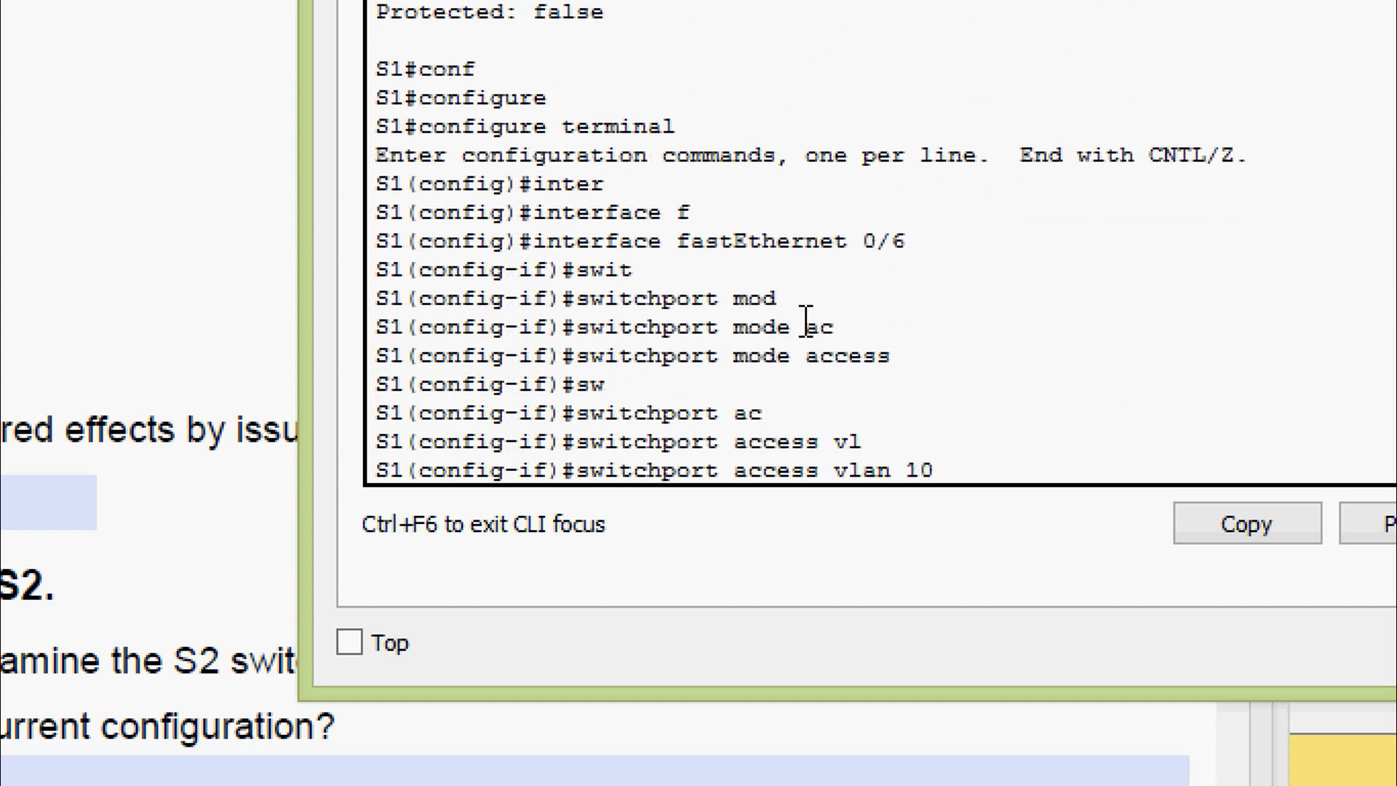
key("Return")
key("ctrl+z")
Start entering show vlan brief at S1's privileged prompt.
key("Return")
type("sh")
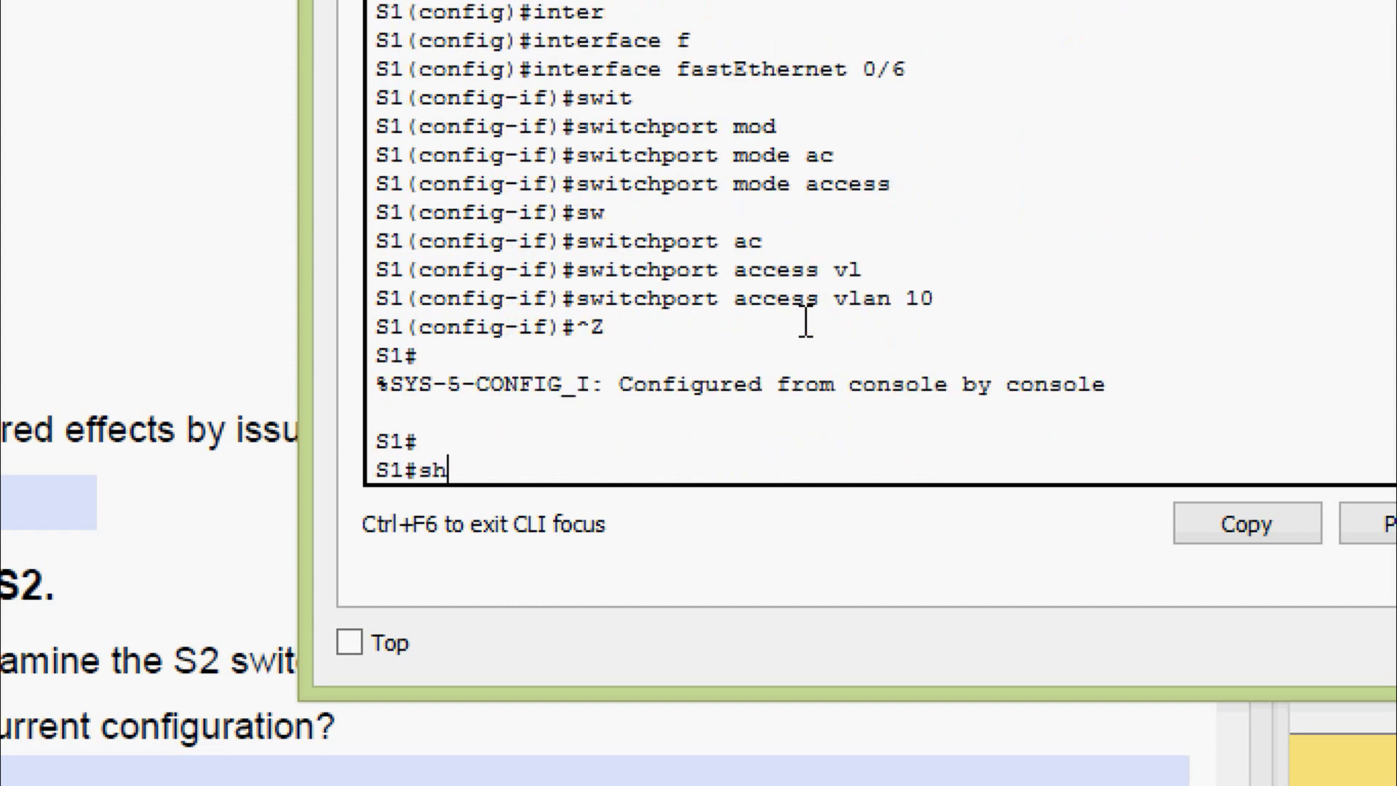
key("Tab")
type("vl")
key("Tab")
type("b")
key("Tab")
Run show vlan brief on S1 and highlight the Students row holding Fa0/6–Fa0/12.
key("Return")
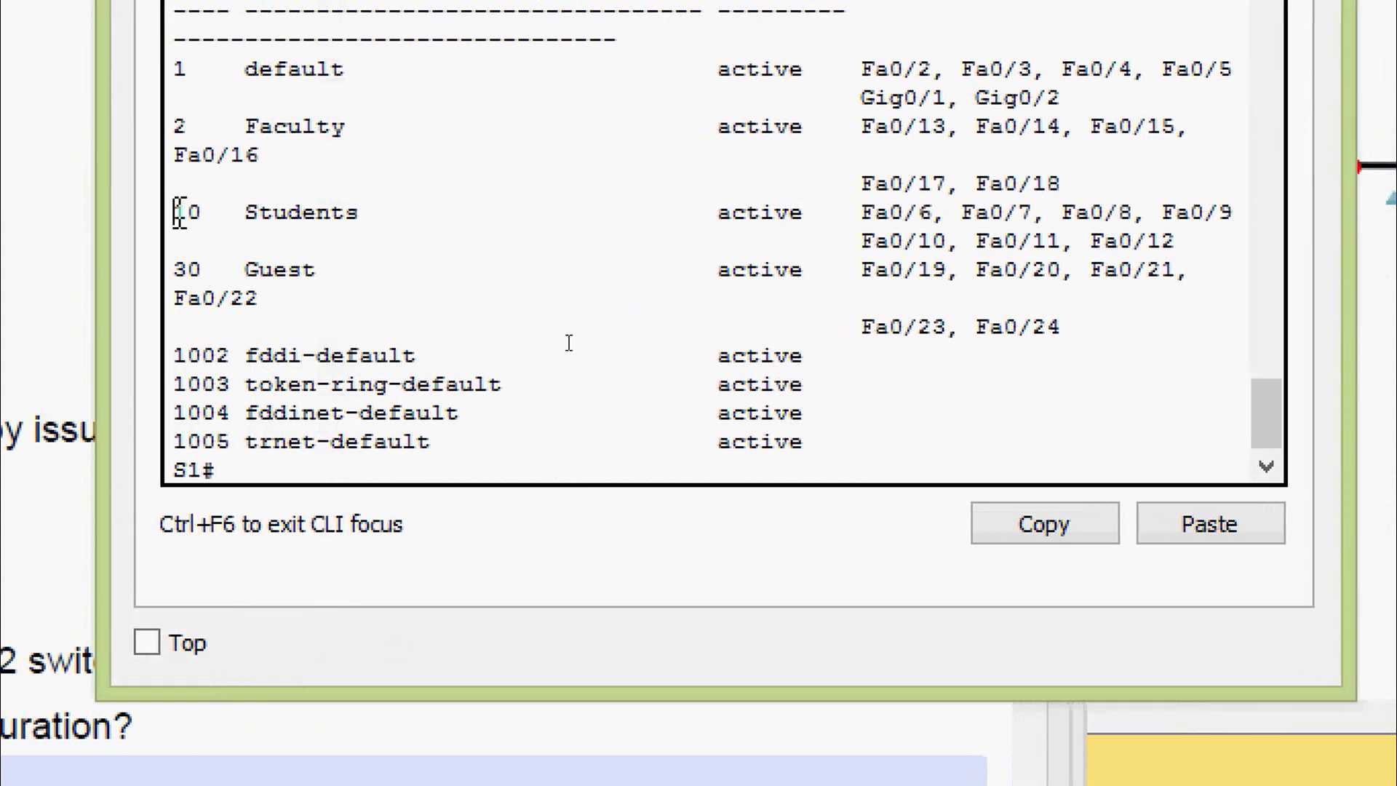
left_click_drag(179, 219, 1192, 247)
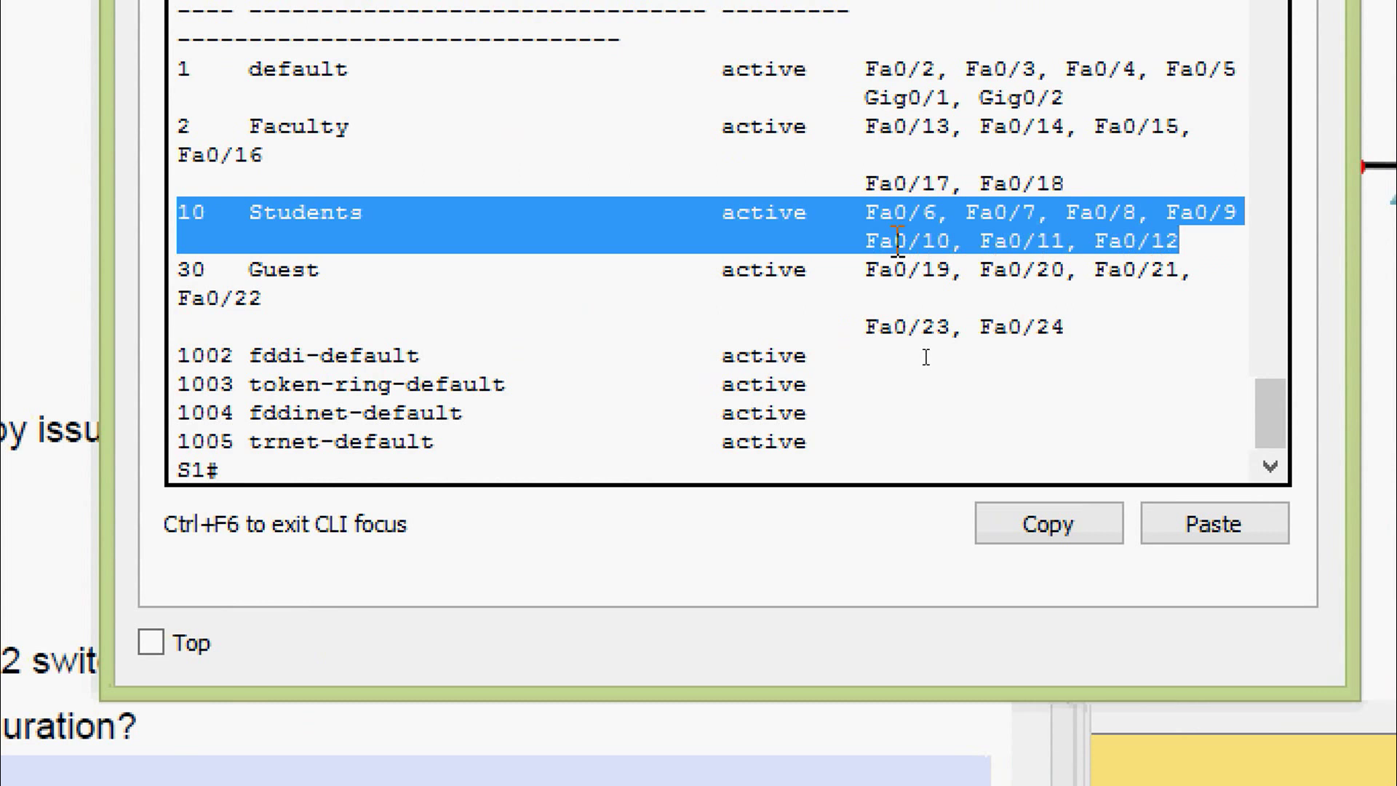
left_click(1198, 244)
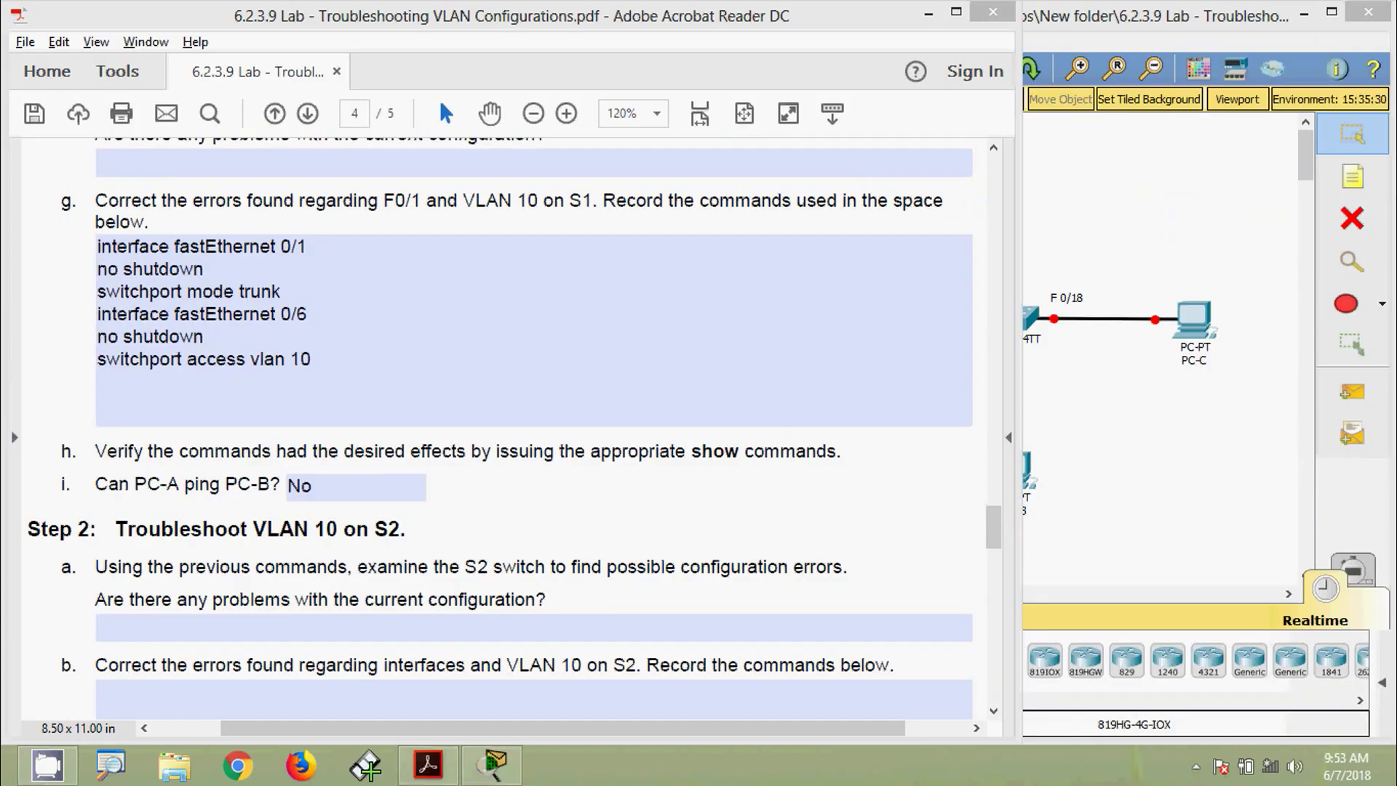
left_click(321, 406)
left_click(77, 326)
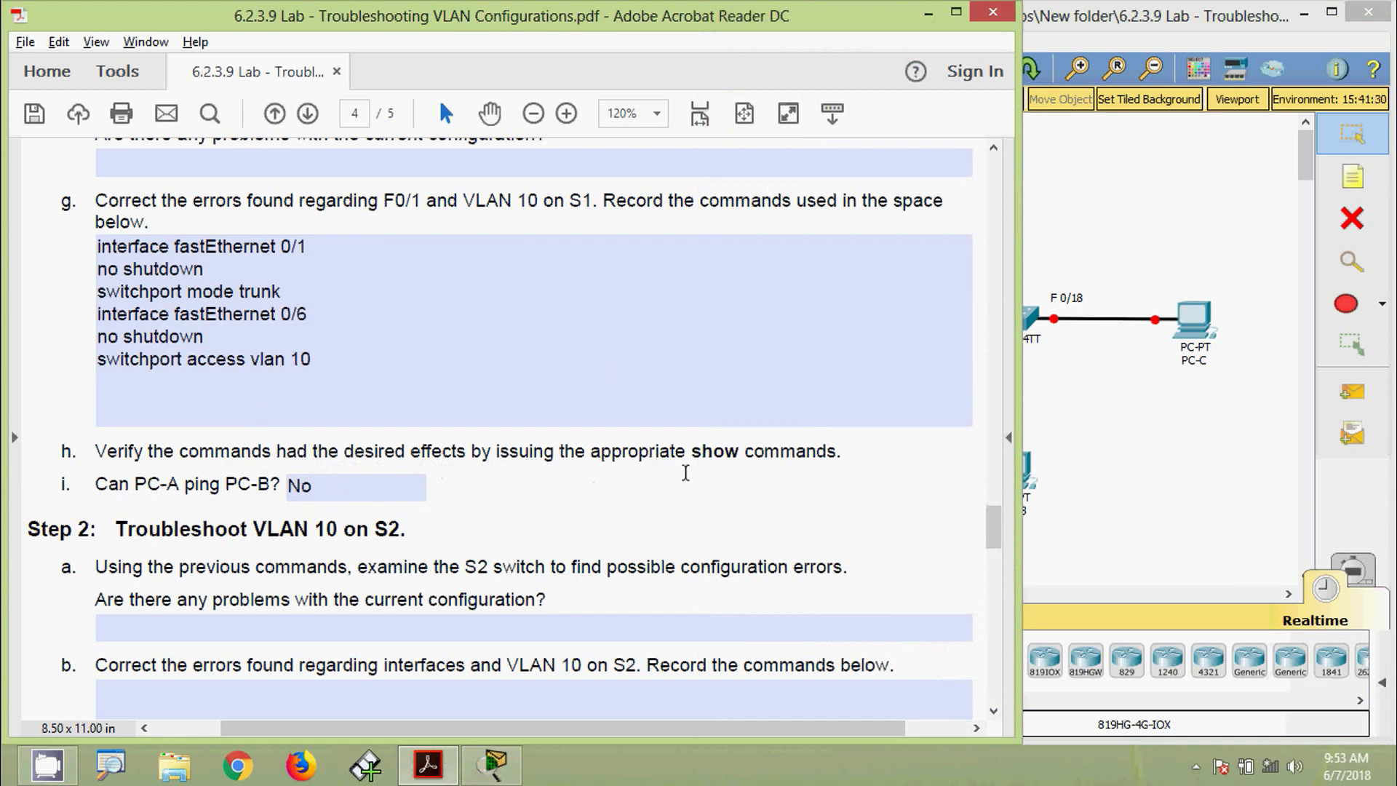
left_click(1111, 513)
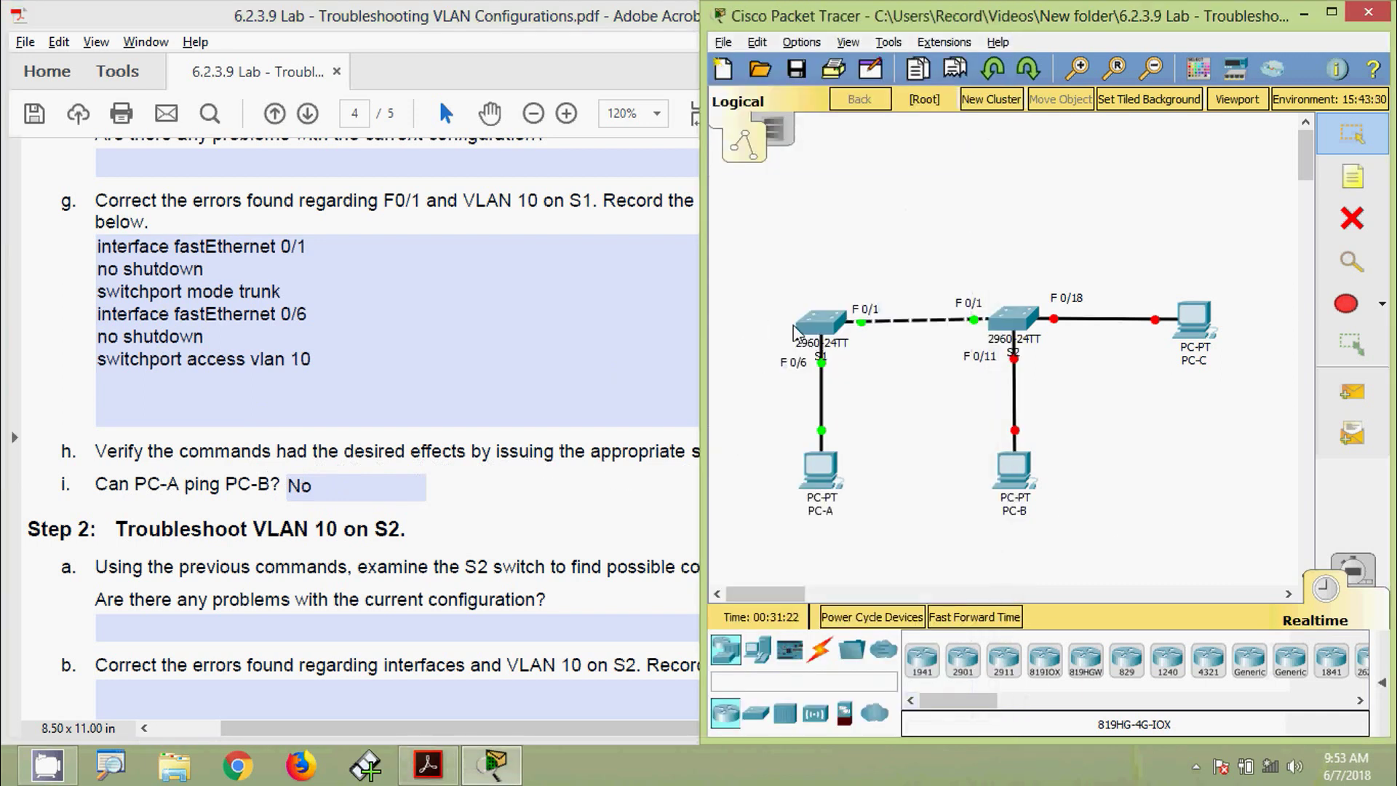
left_click(395, 328)
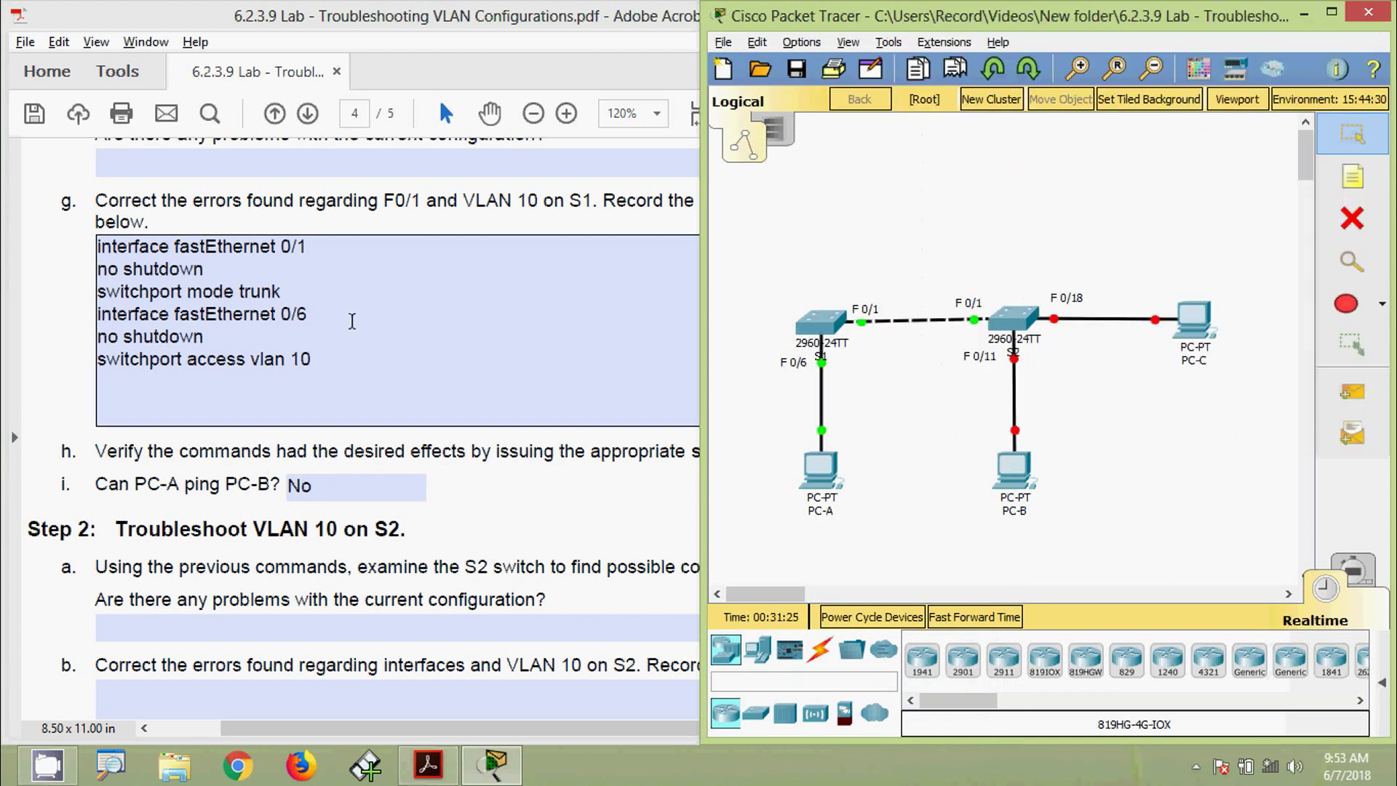
left_click(124, 499)
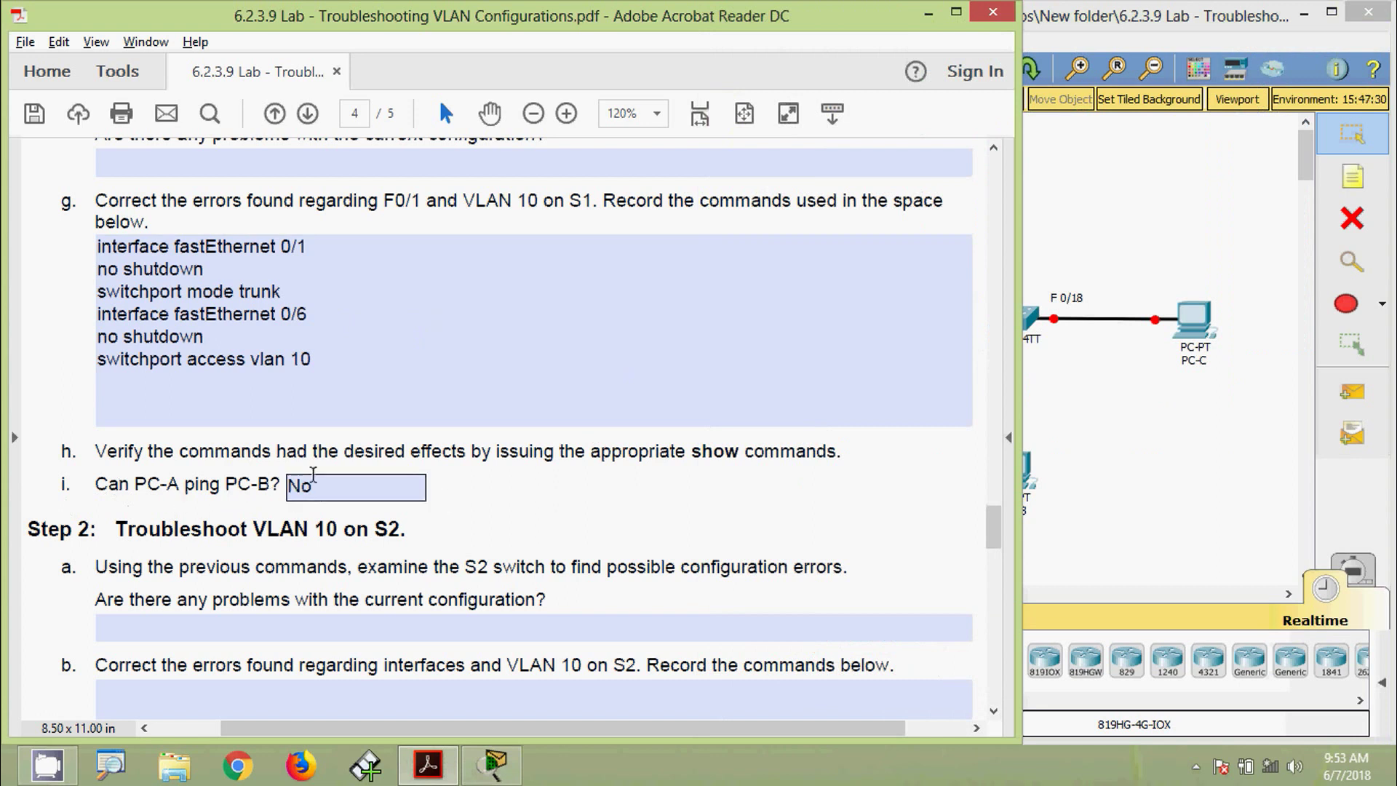
left_click(1095, 517)
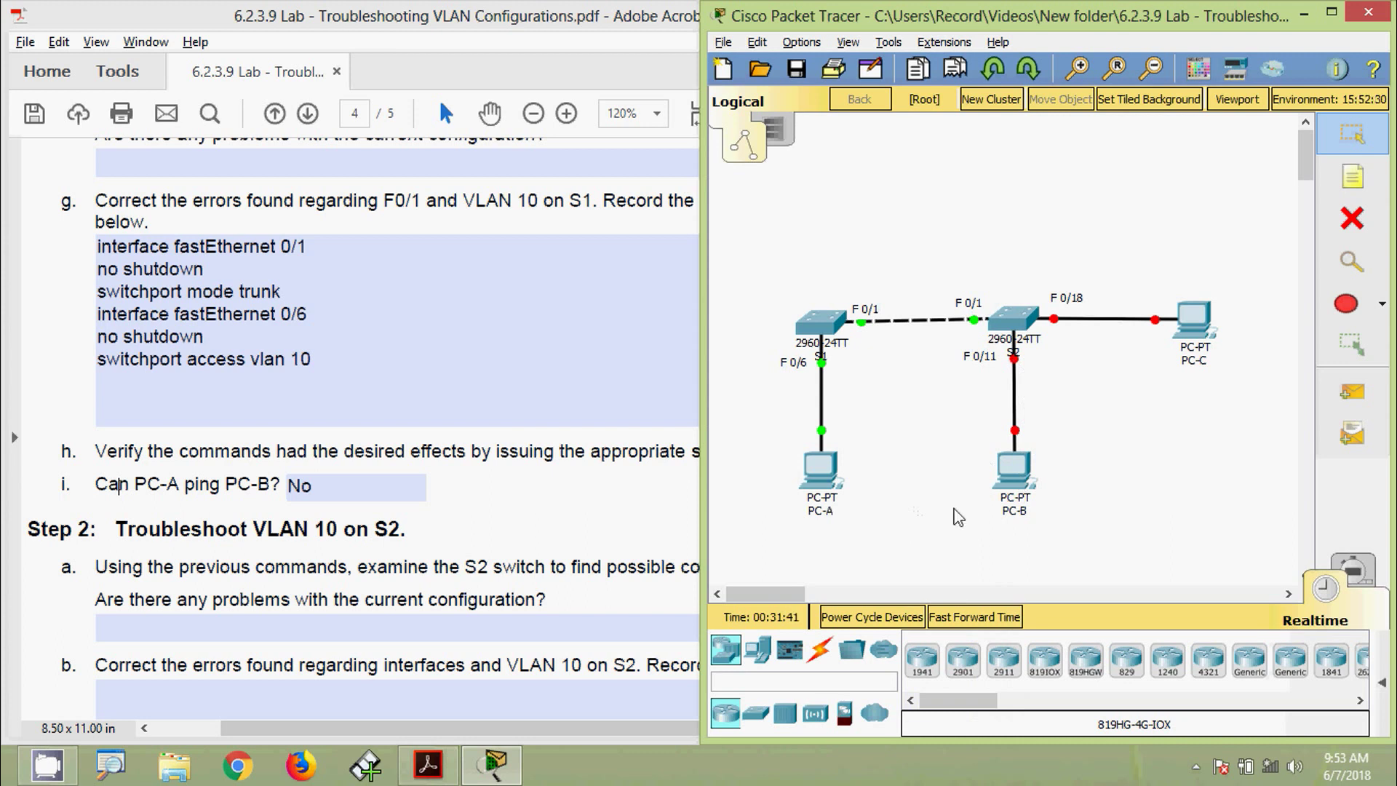
left_click(371, 492)
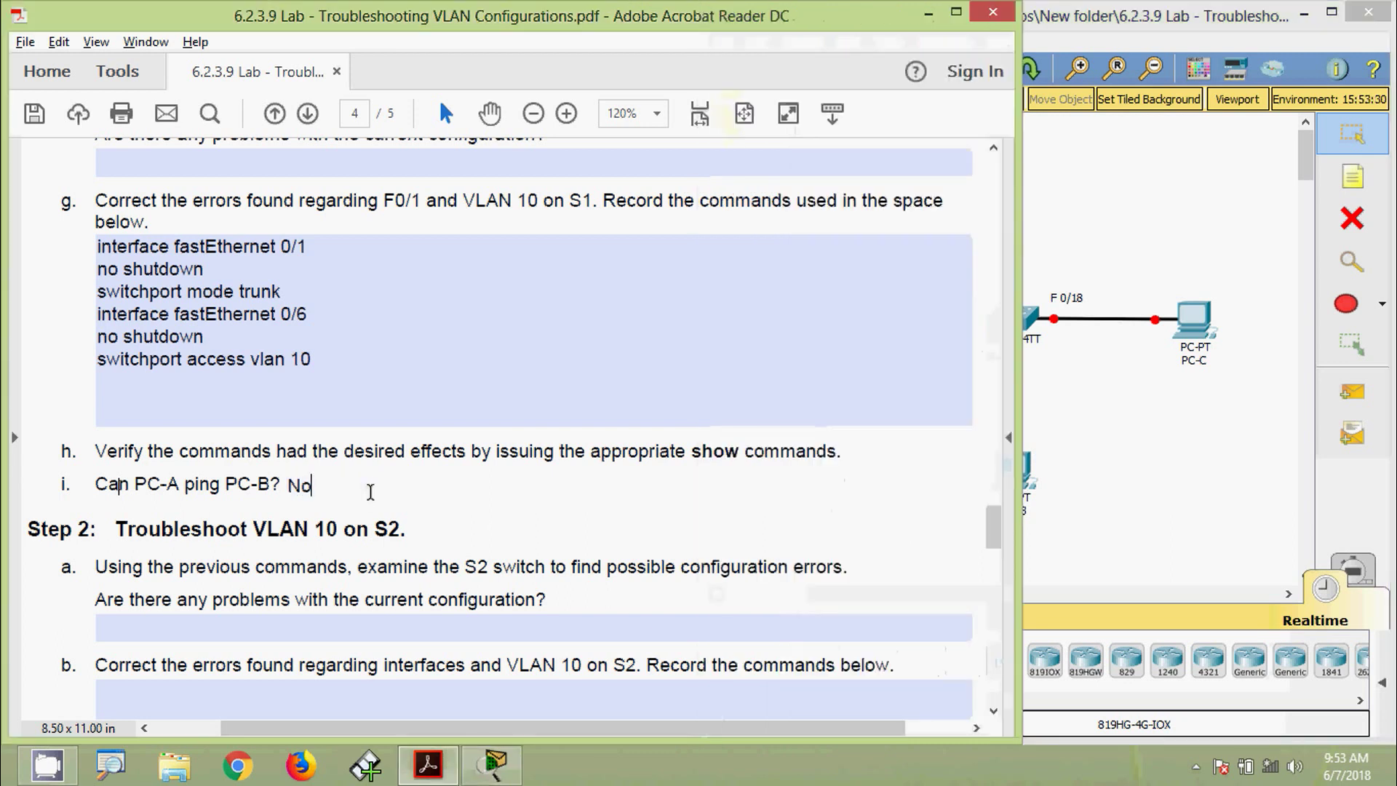
left_click(548, 509)
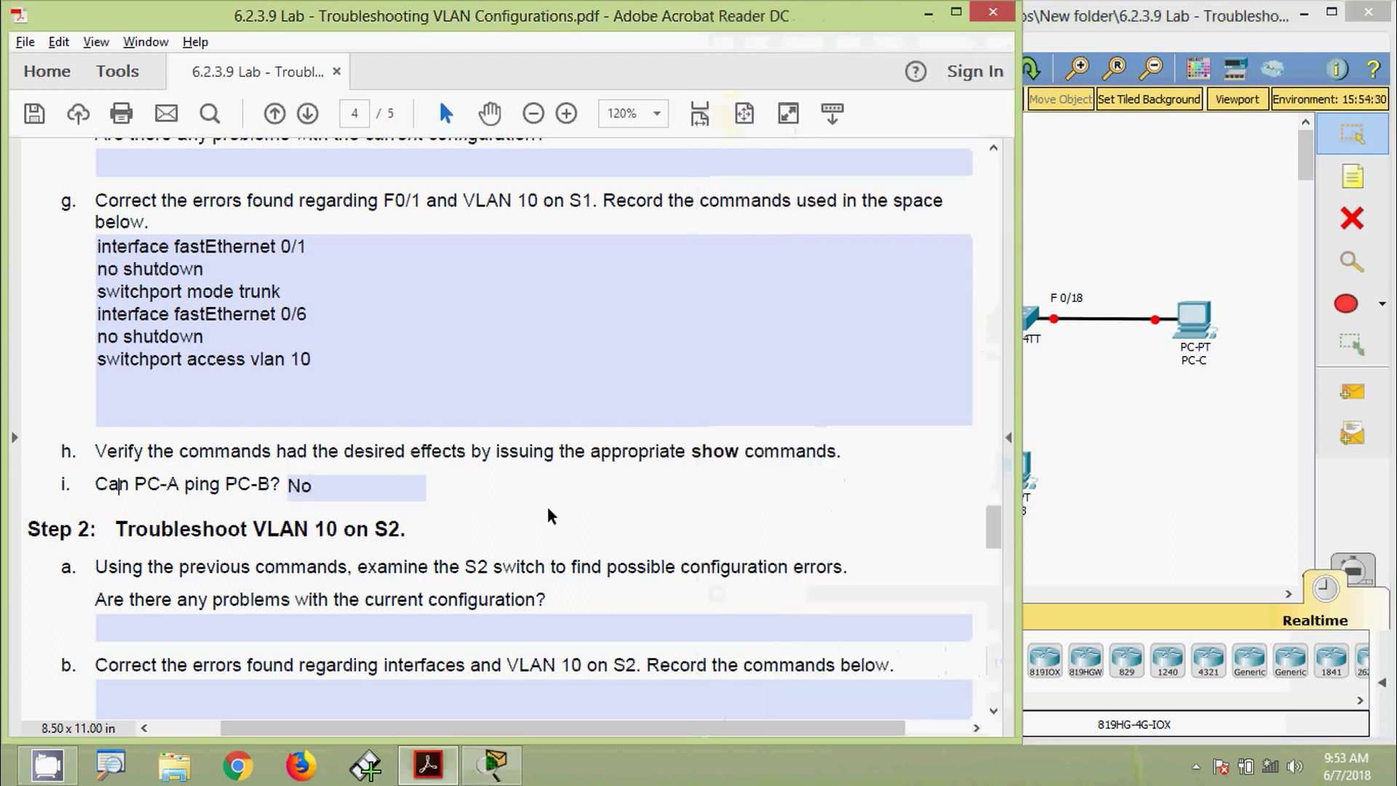
Bring up page 1's port assignment table in the PDF and select switch S2 in the topology.
scroll(547, 508, "down", 3)
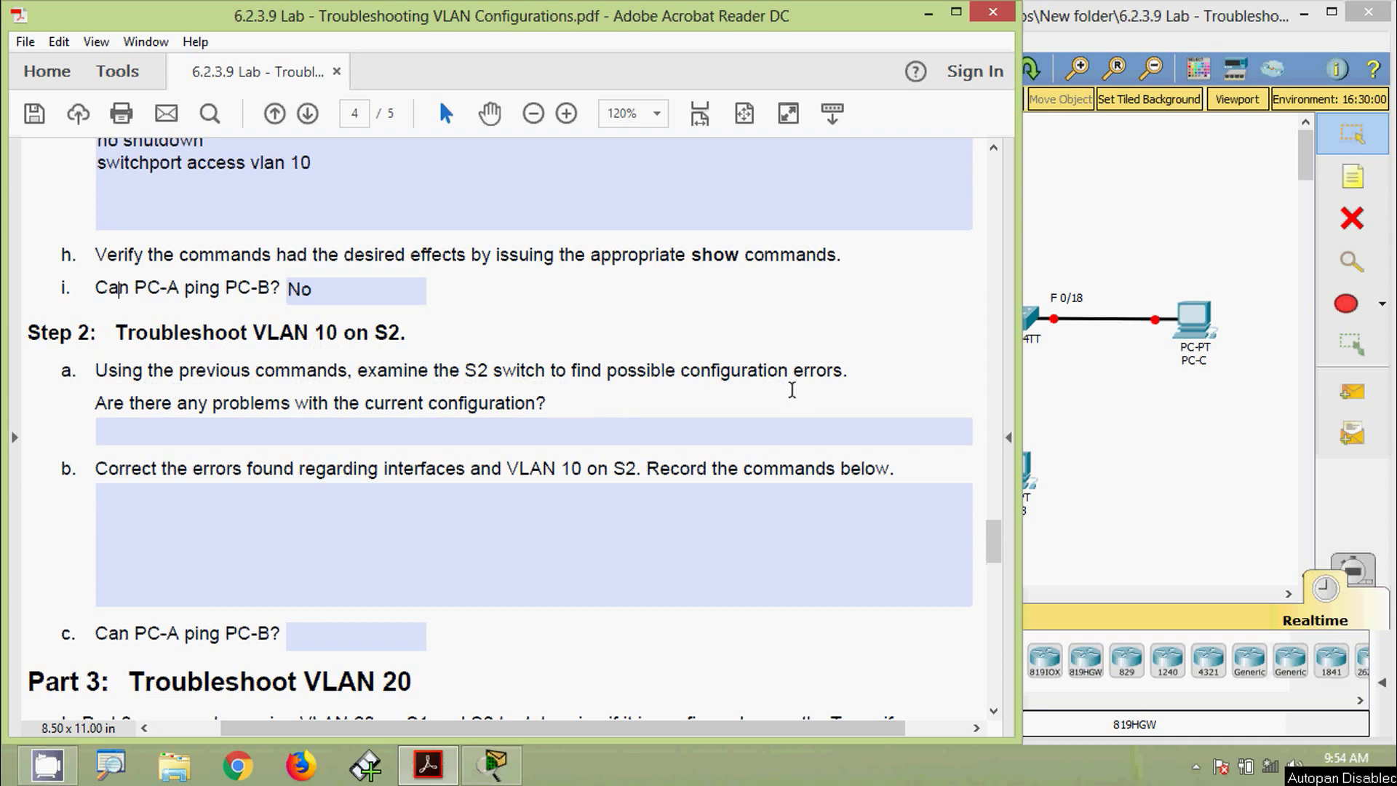
left_click(1119, 436)
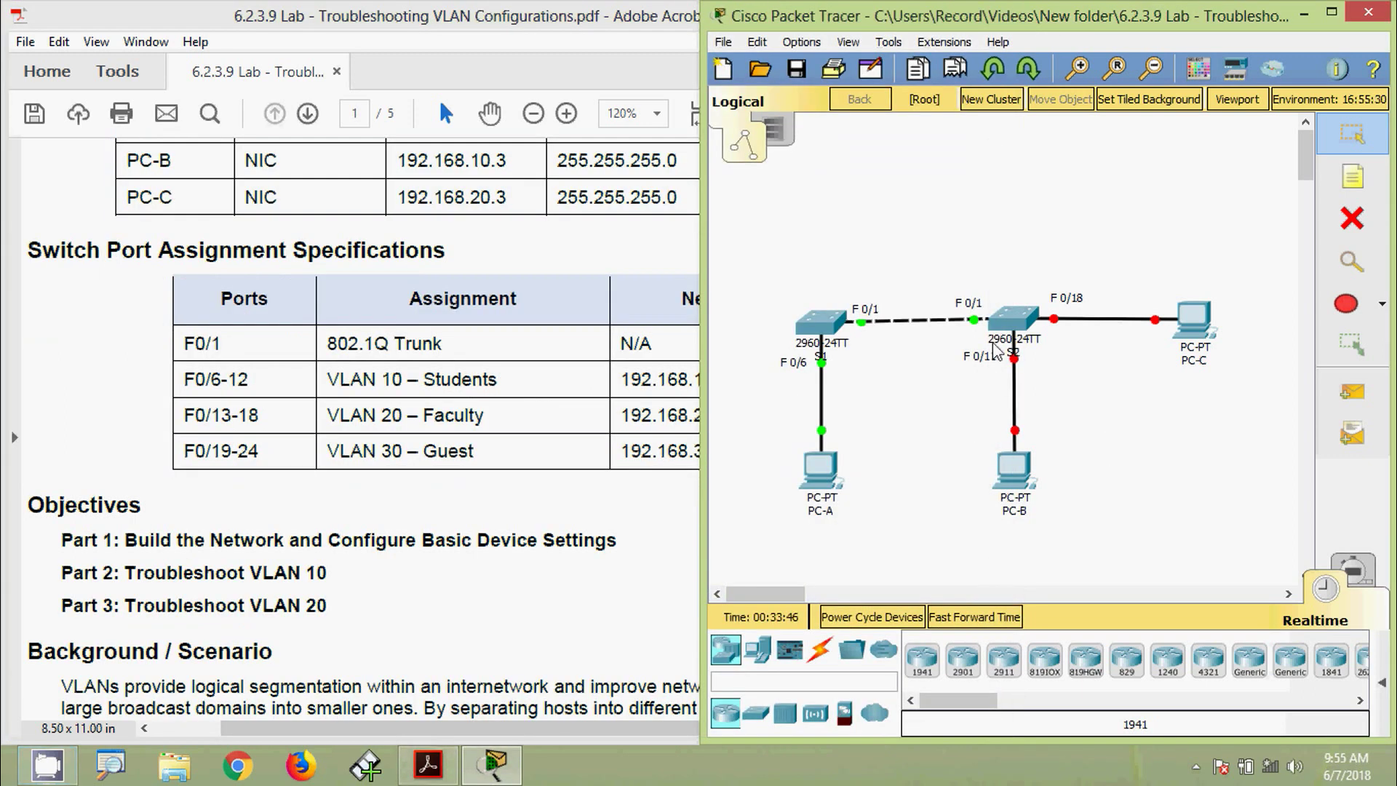
left_click(1012, 324)
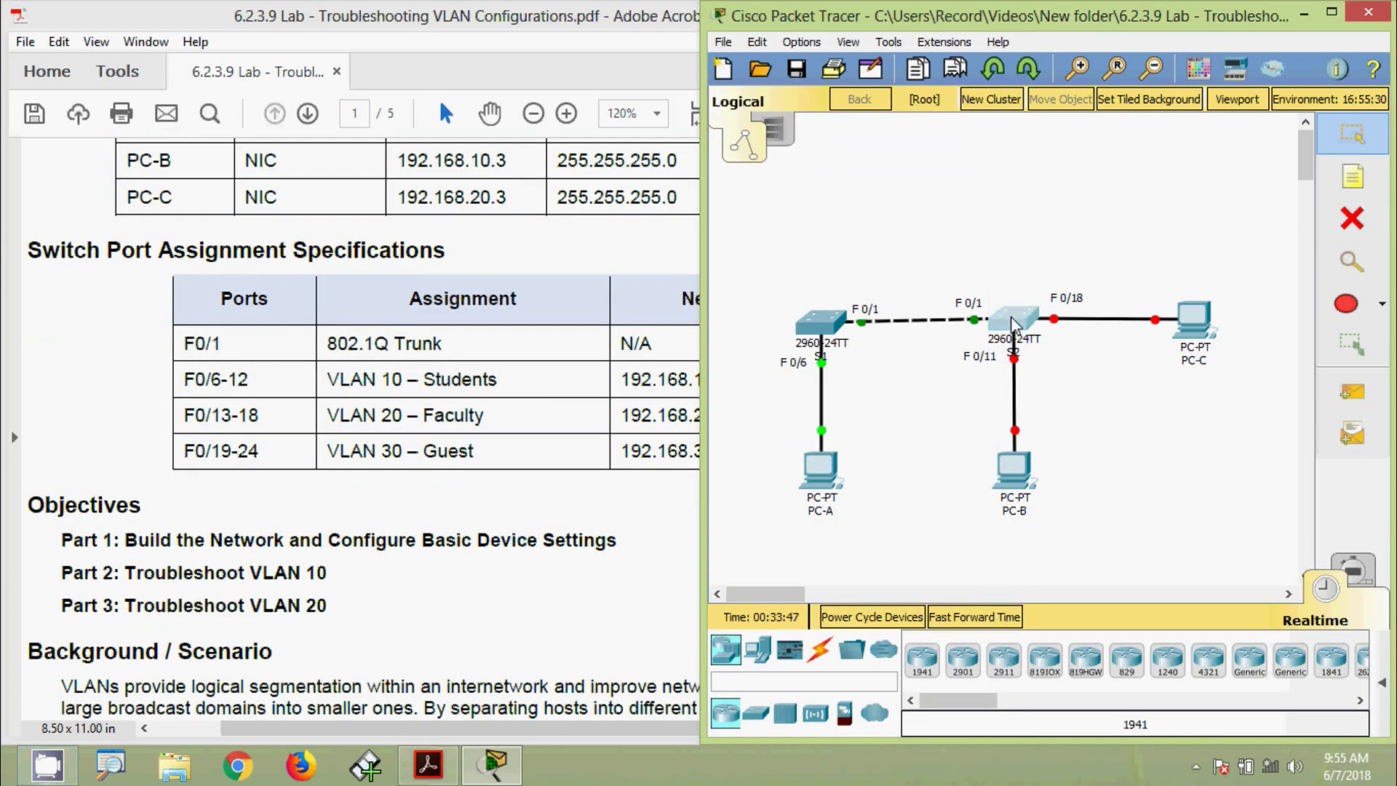
Open S2's CLI, log in and enter privileged mode with enable.
left_click(649, 98)
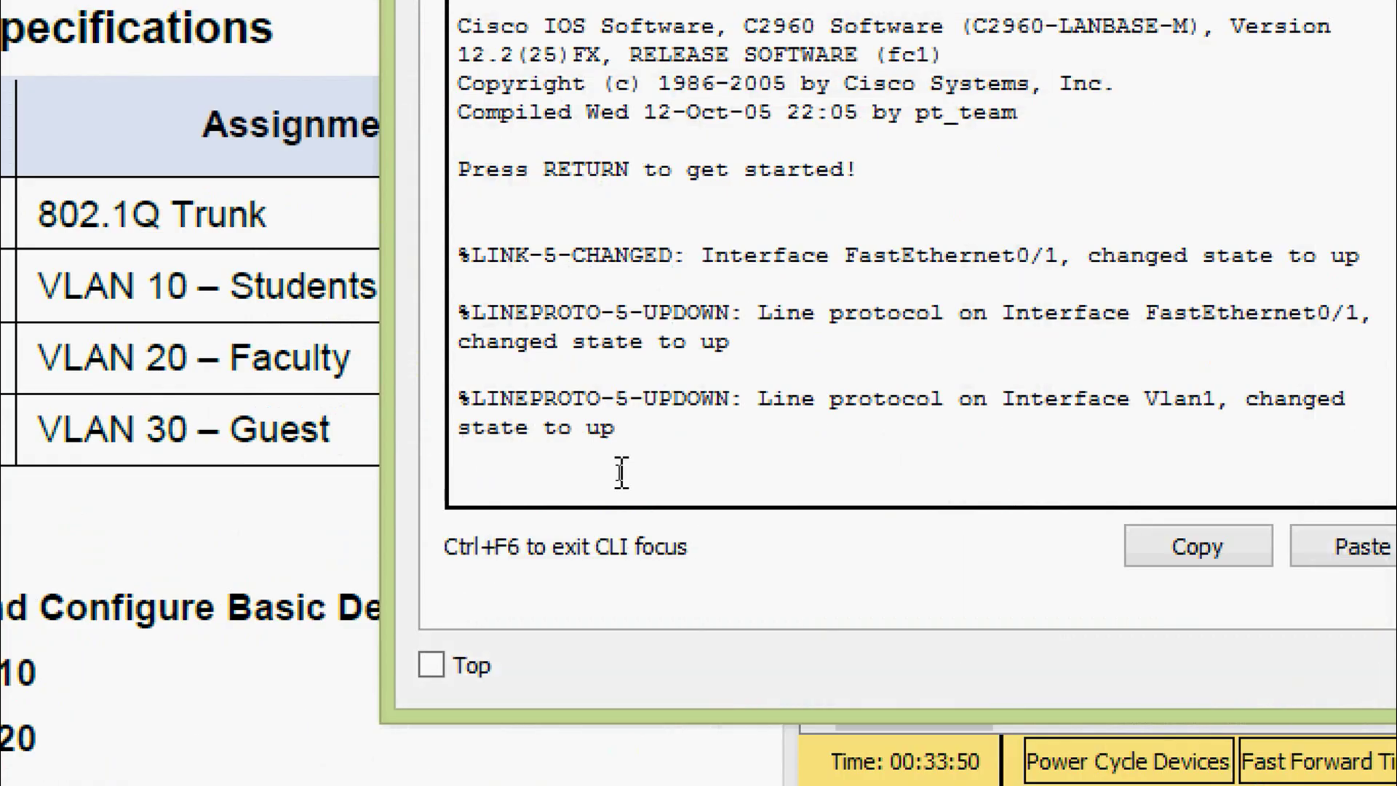
key("Return")
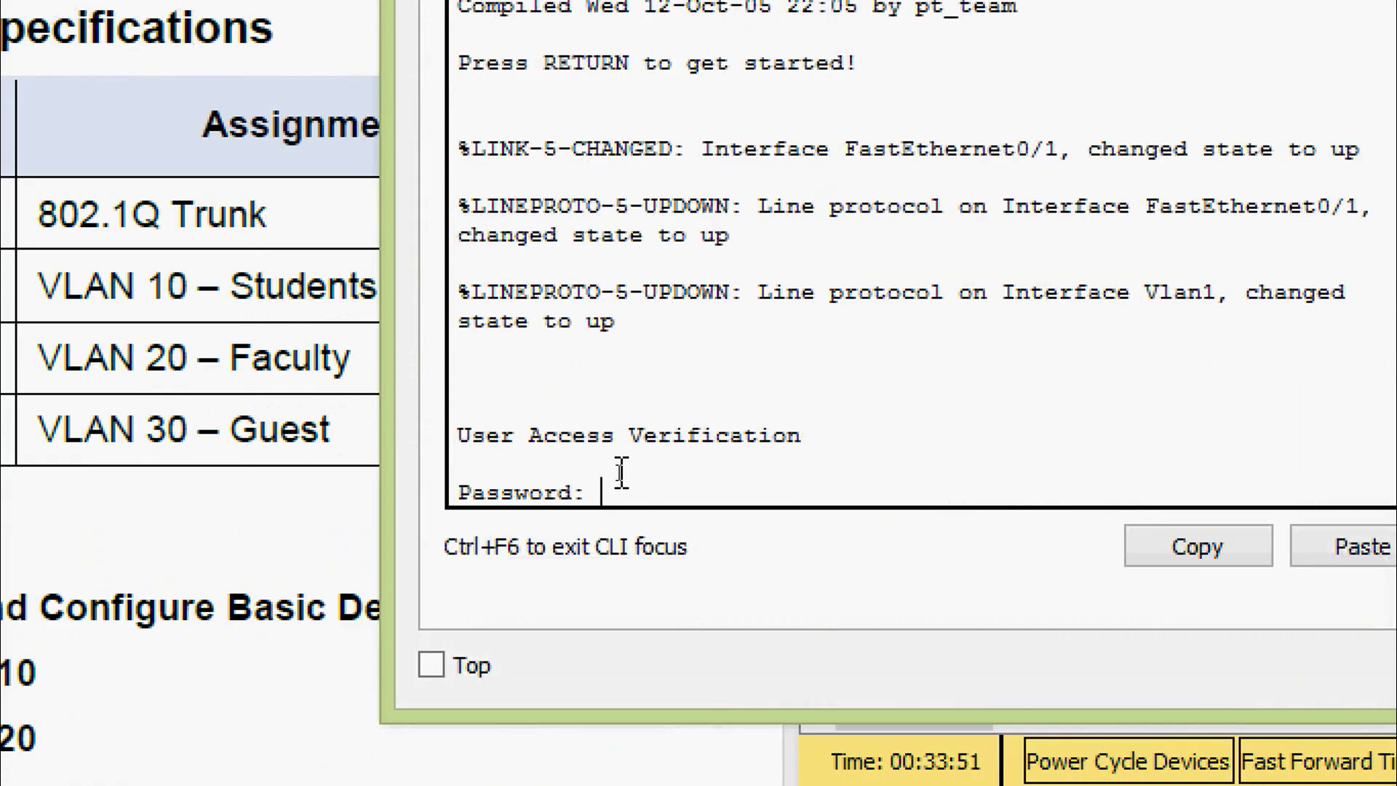
key("Return")
type("ena")
key("Tab")
key("Return")
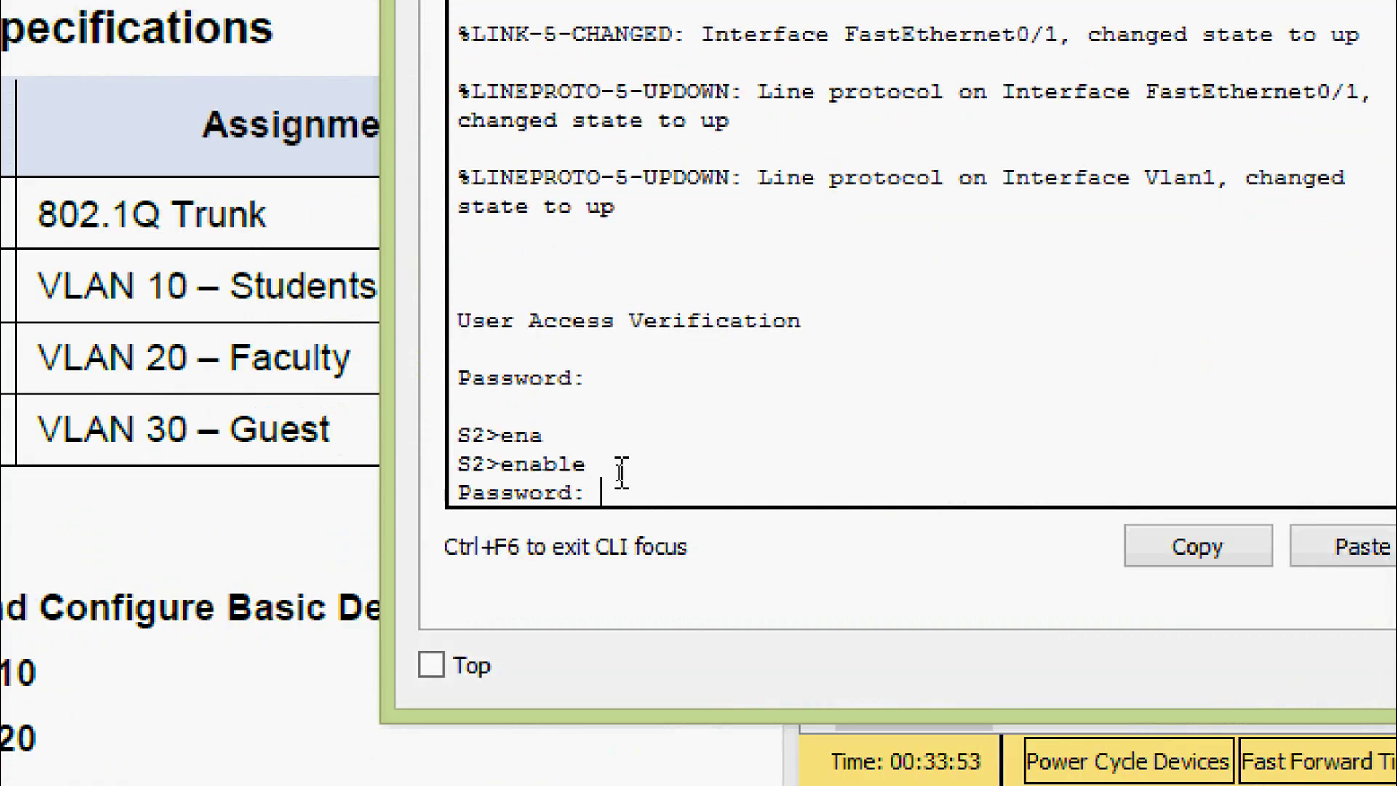
key("Return")
Run show vlan brief on S2 and widen the console to fit the table.
type("sh")
key("Tab")
type("vl")
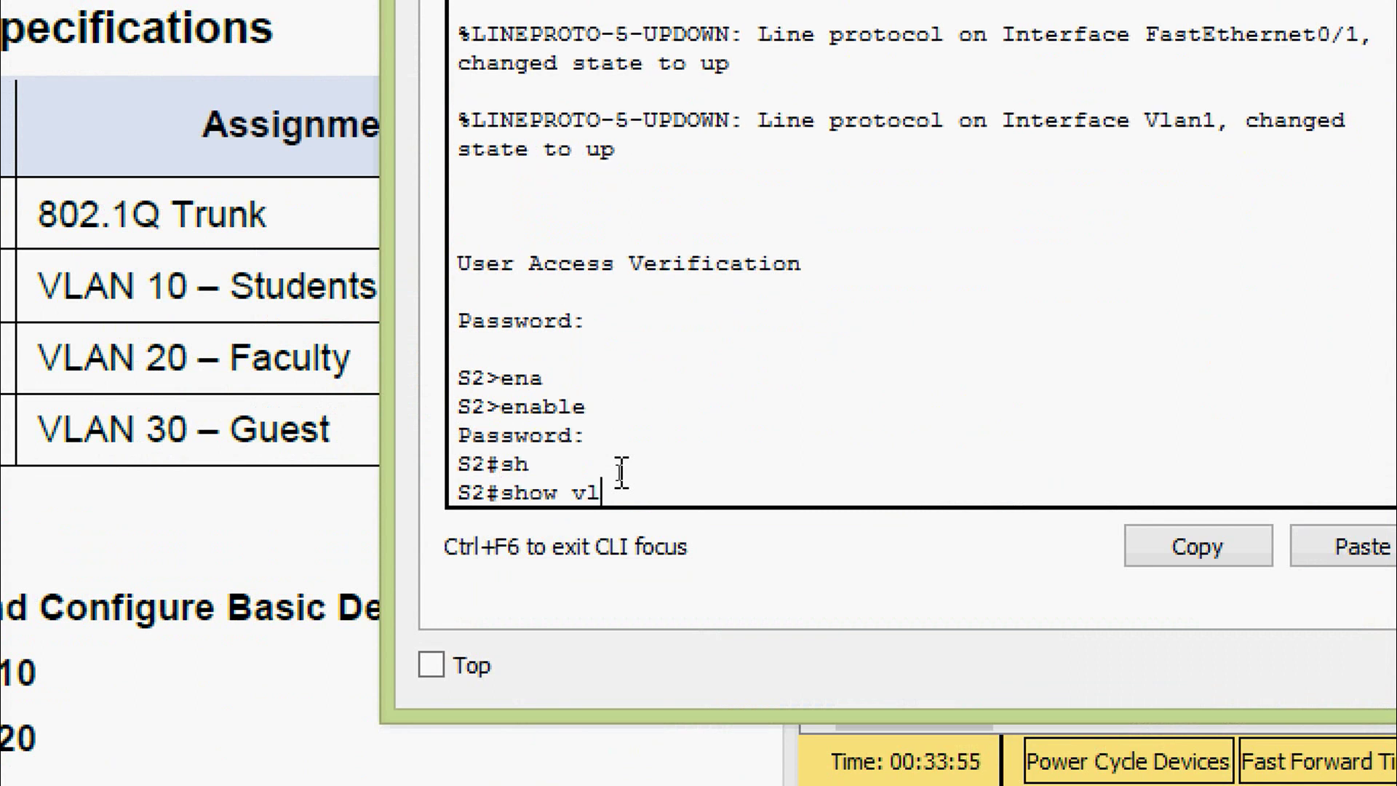
key("Tab")
type("b")
key("Tab")
key("Return")
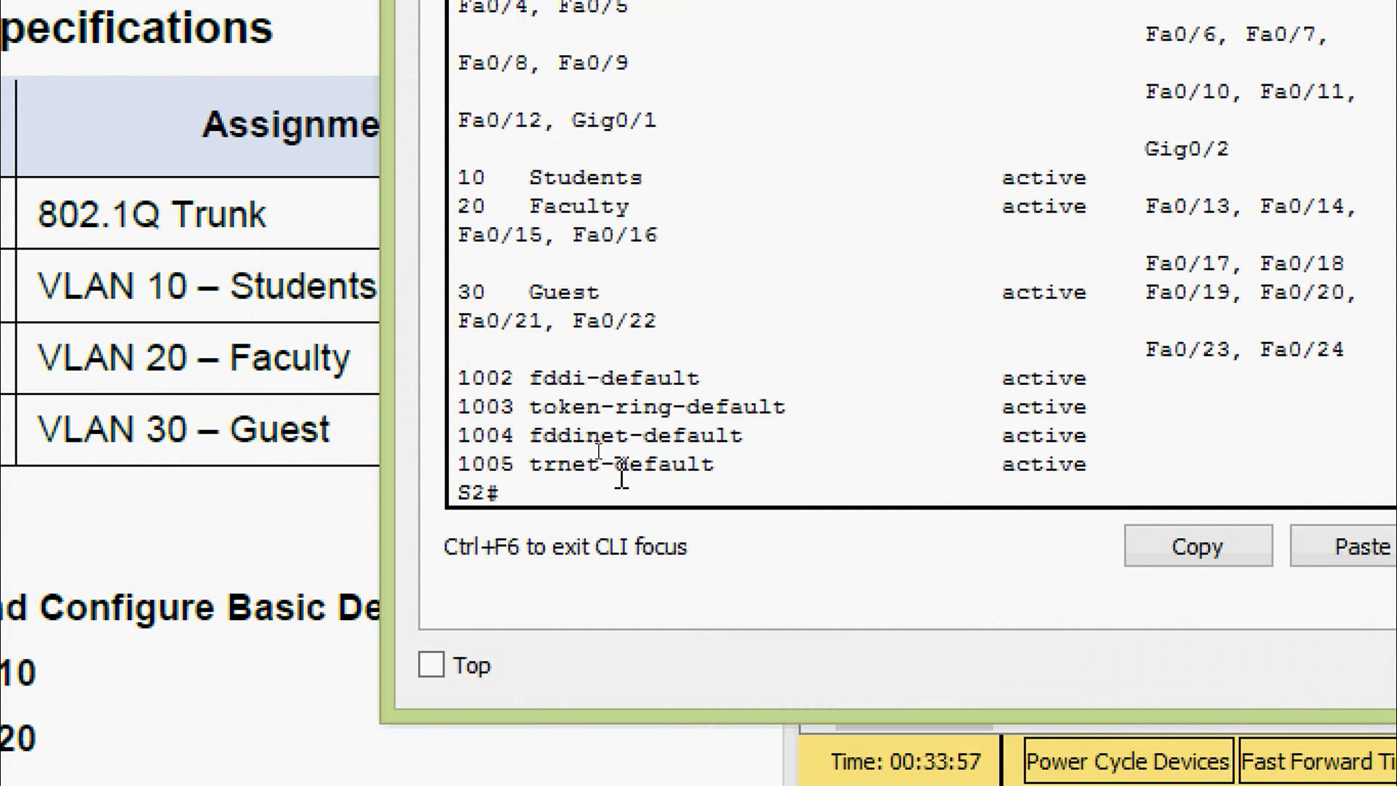
left_click_drag(388, 355, 185, 408)
Highlight VLAN 10 Students with no ports and compare it against the PDF port table.
left_click_drag(252, 226, 453, 263)
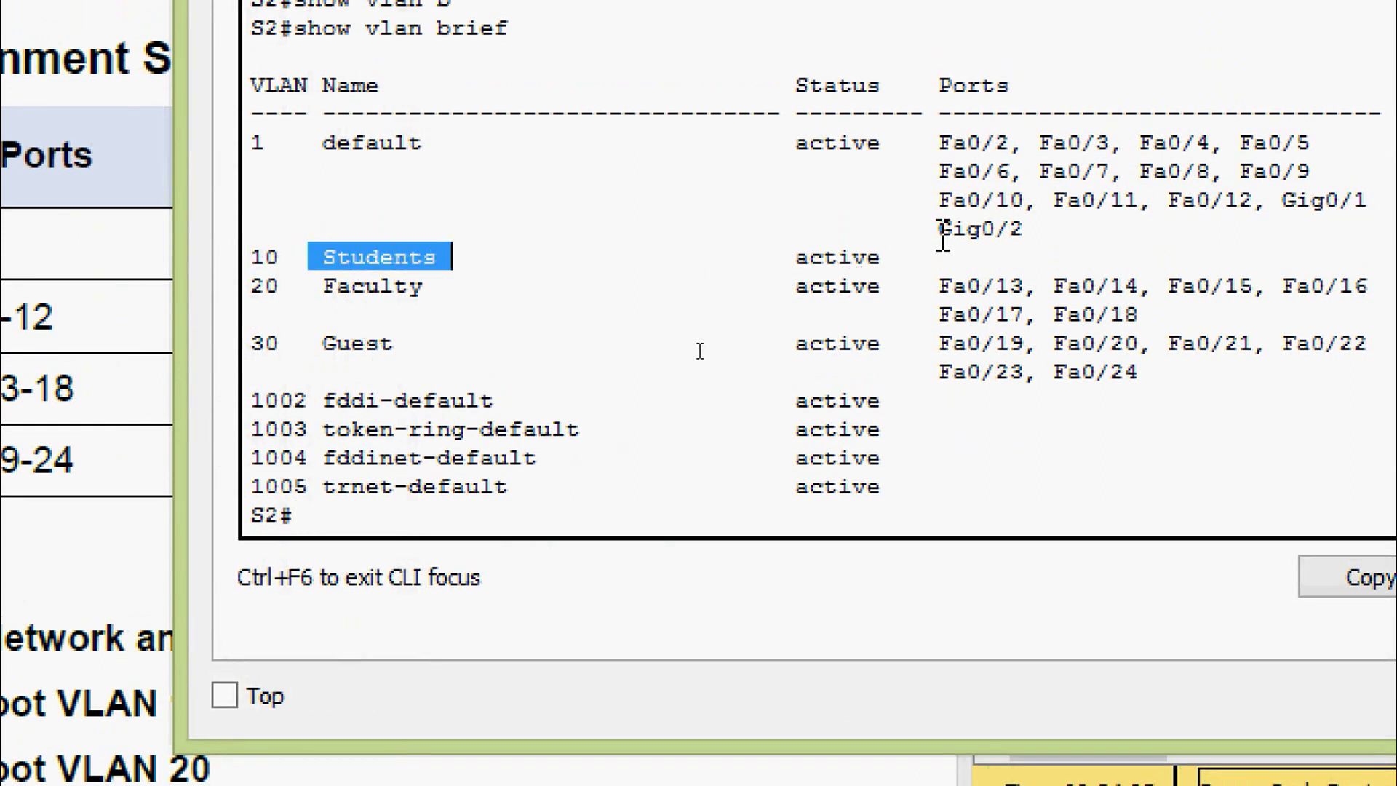
left_click_drag(1018, 262, 212, 263)
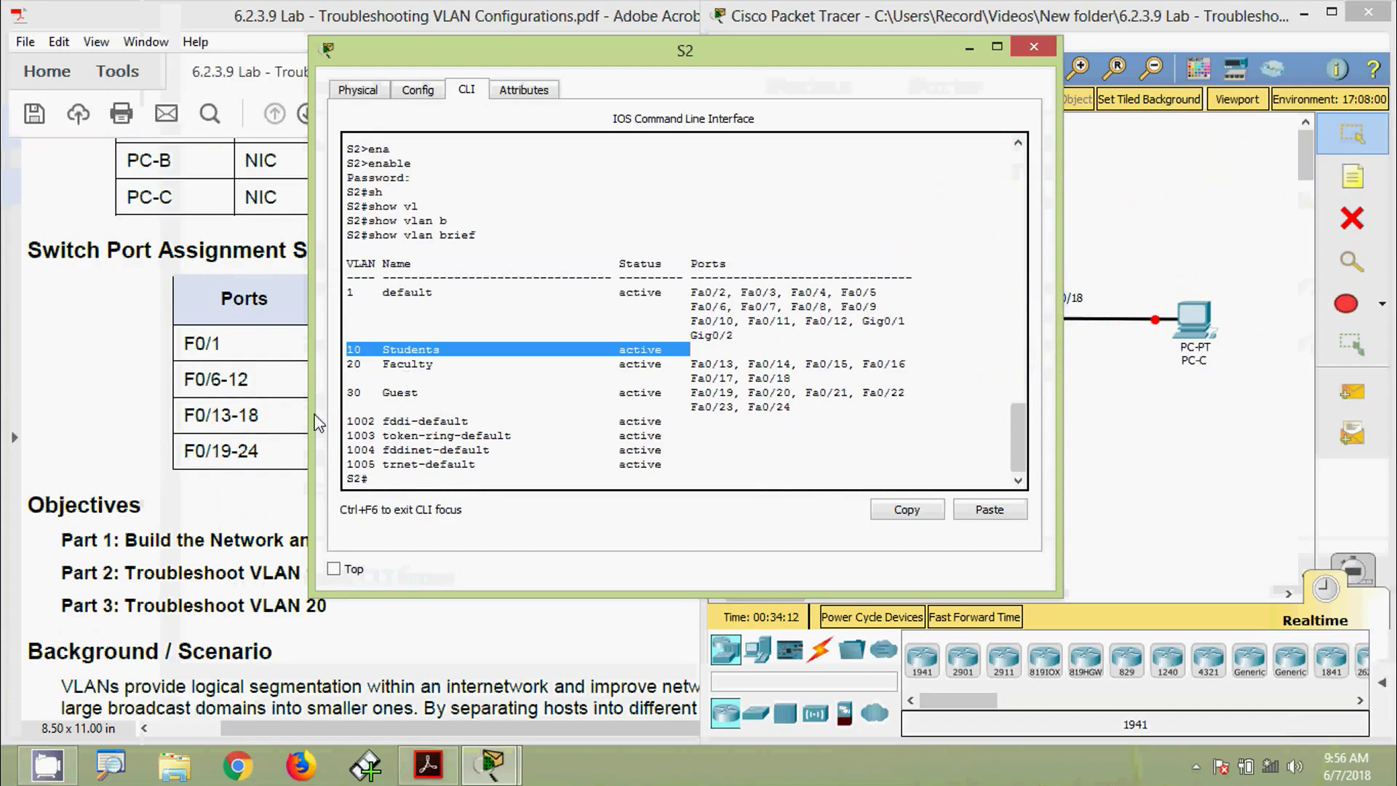
left_click(36, 351)
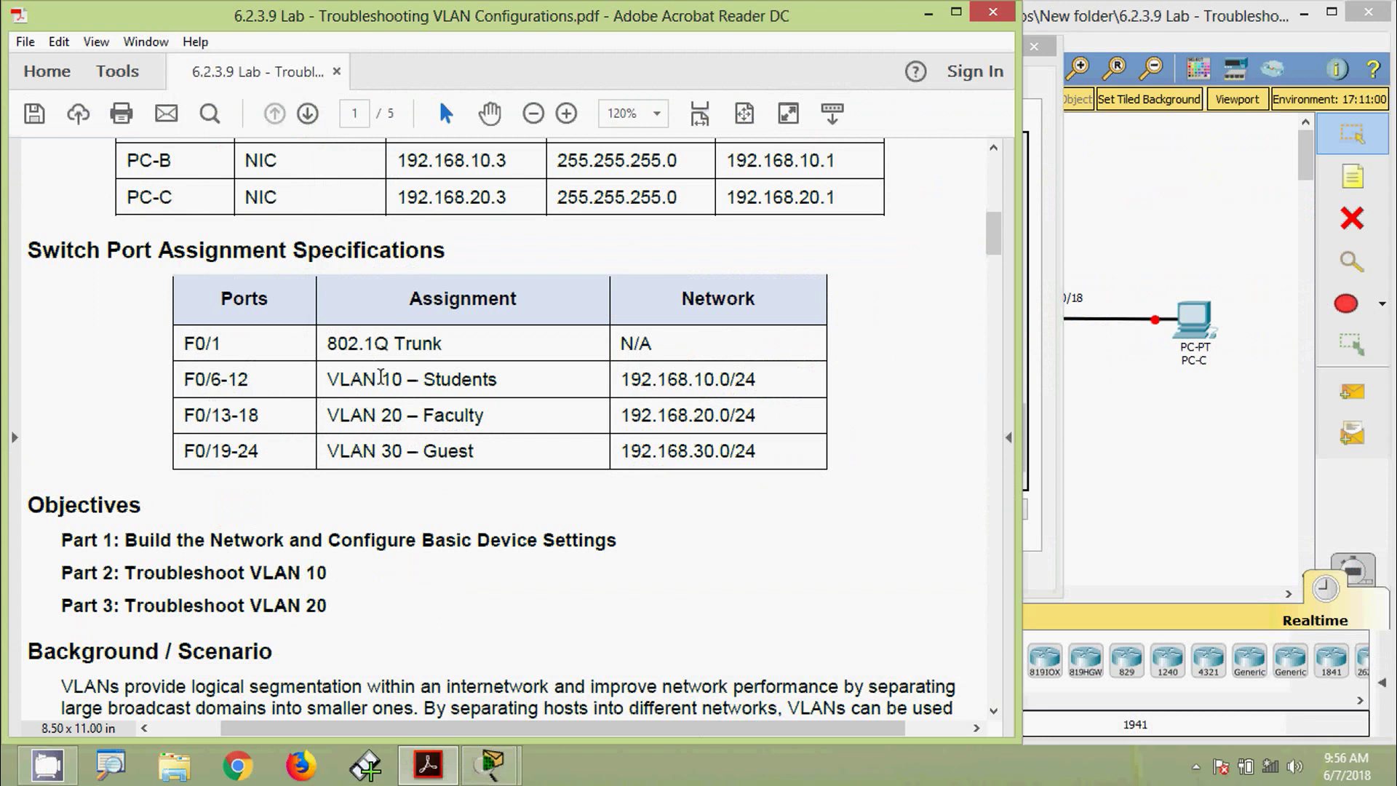
left_click(1048, 569)
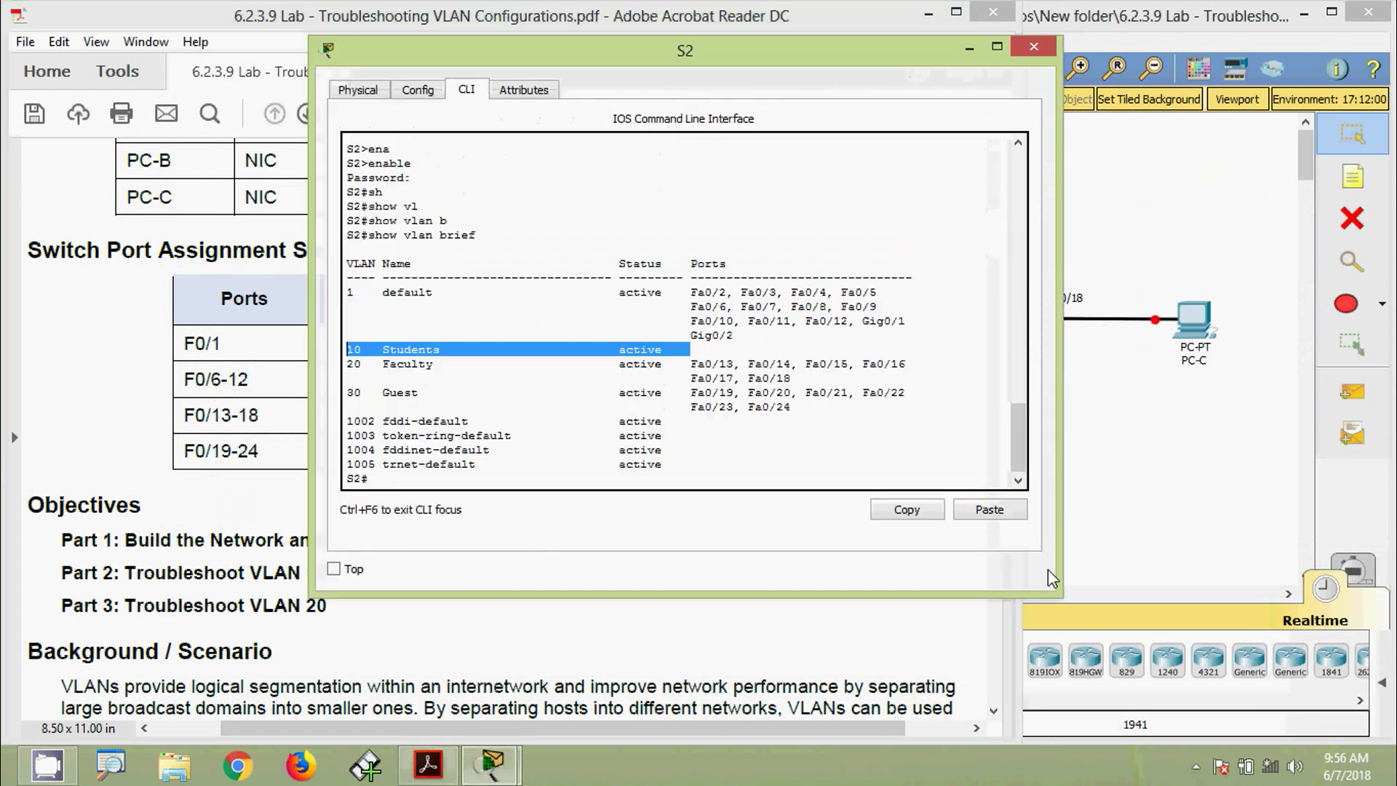
left_click(692, 367)
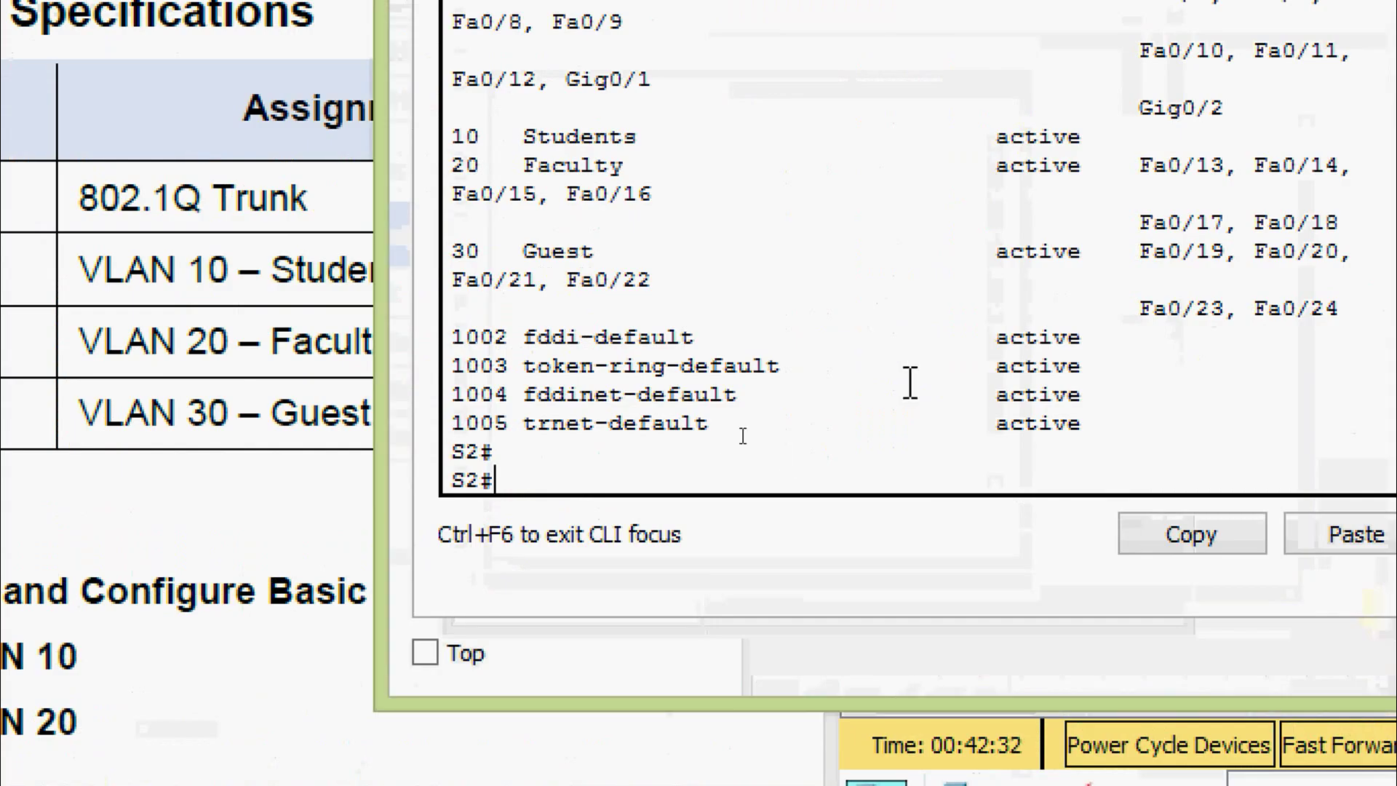
type("sh")
key("Tab")
type("inter")
key("Tab")
type("t")
key("Tab")
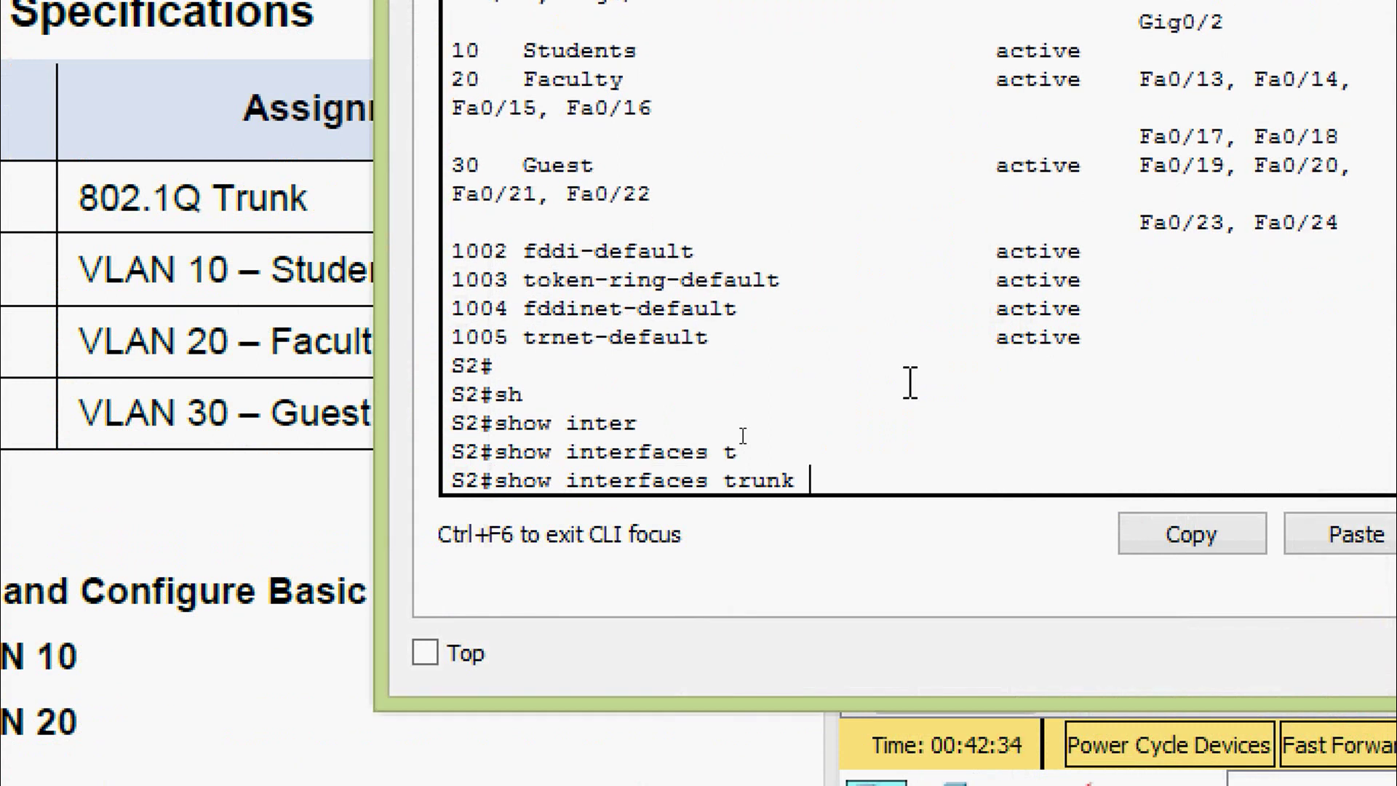
key("Return")
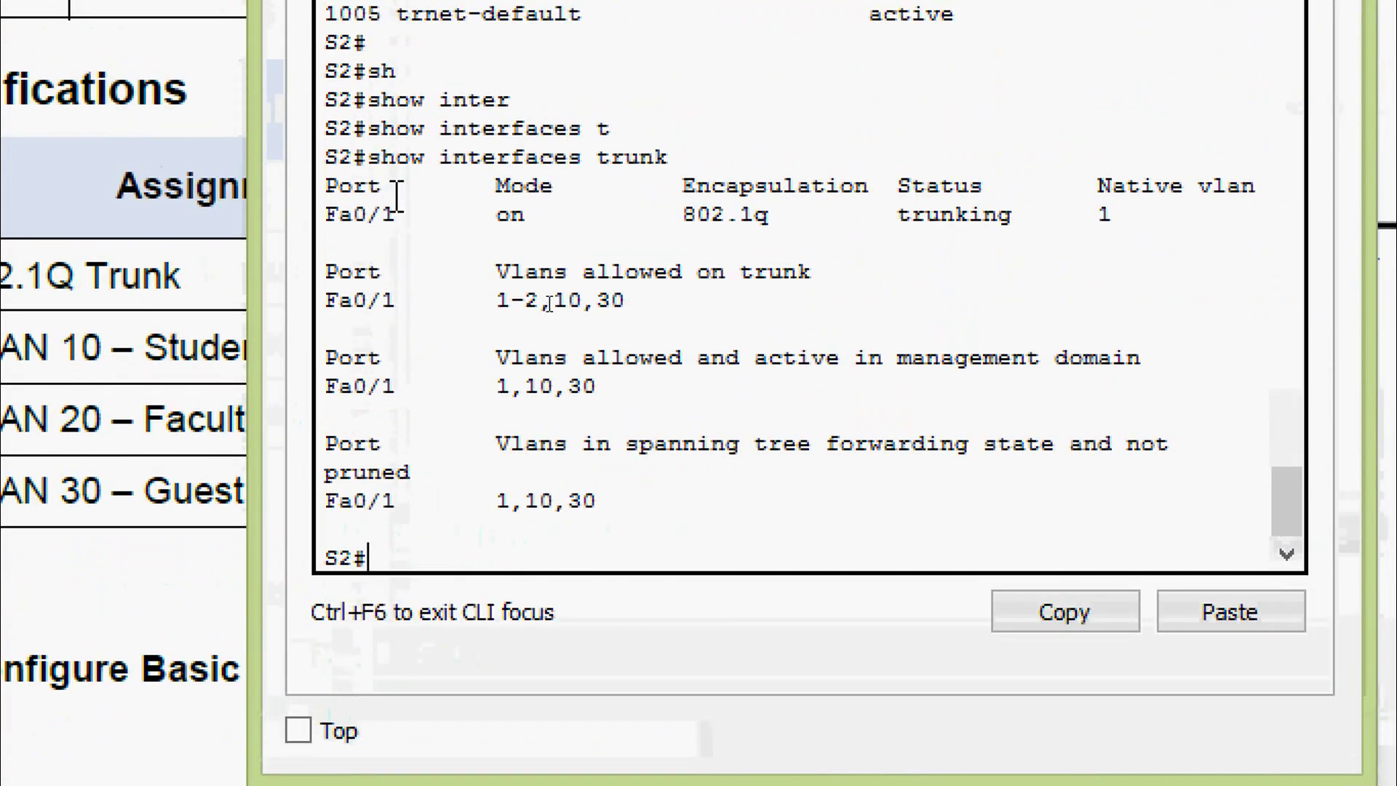
left_click_drag(397, 196, 287, 183)
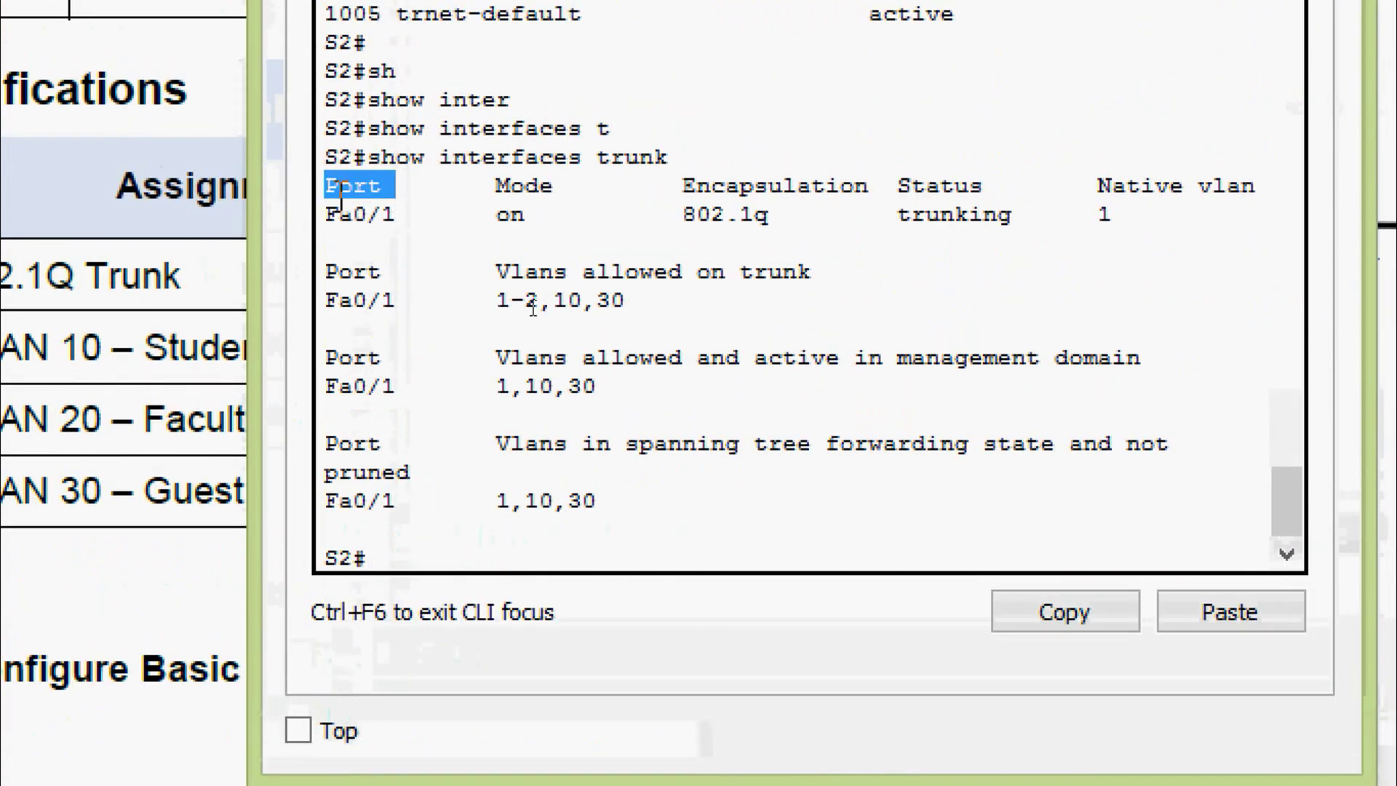
left_click_drag(396, 211, 309, 207)
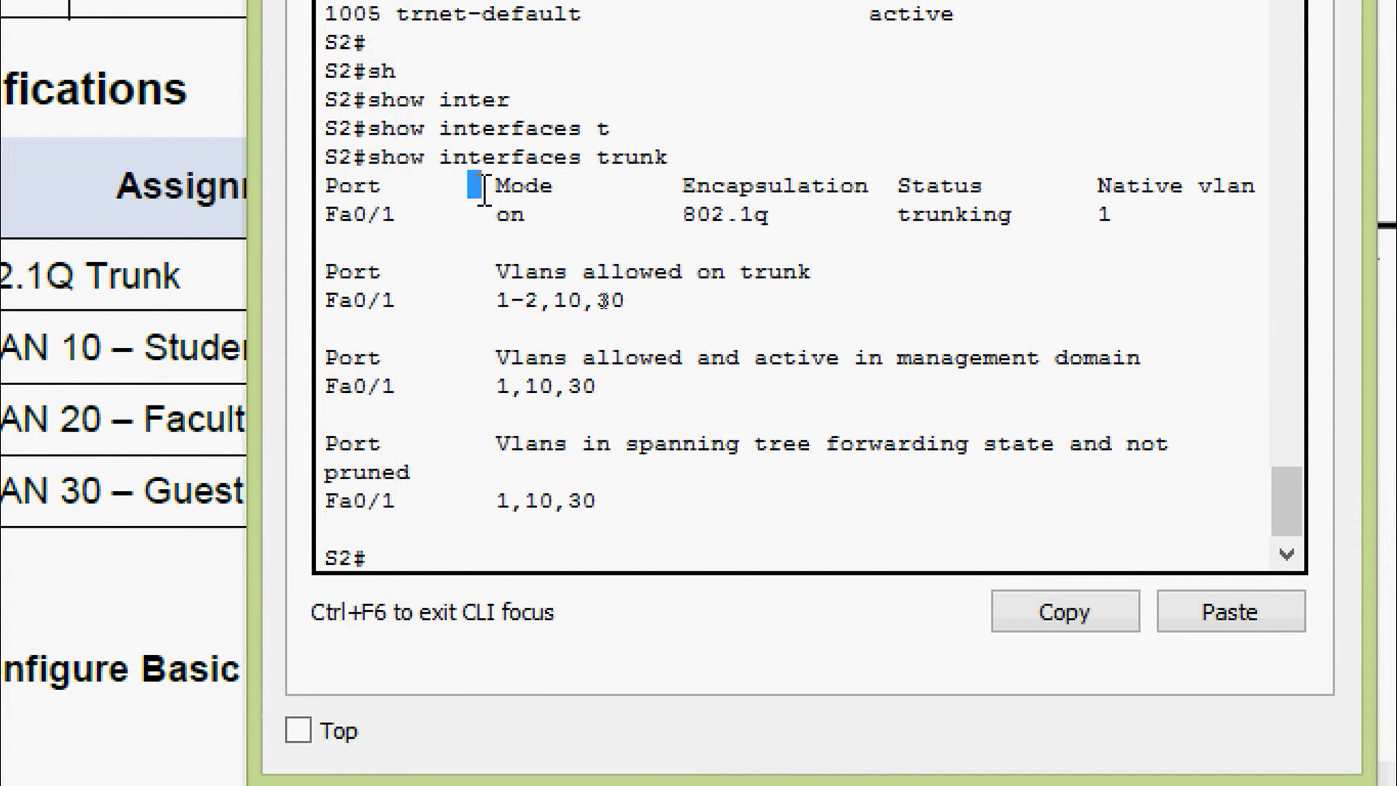
left_click_drag(477, 187, 494, 214)
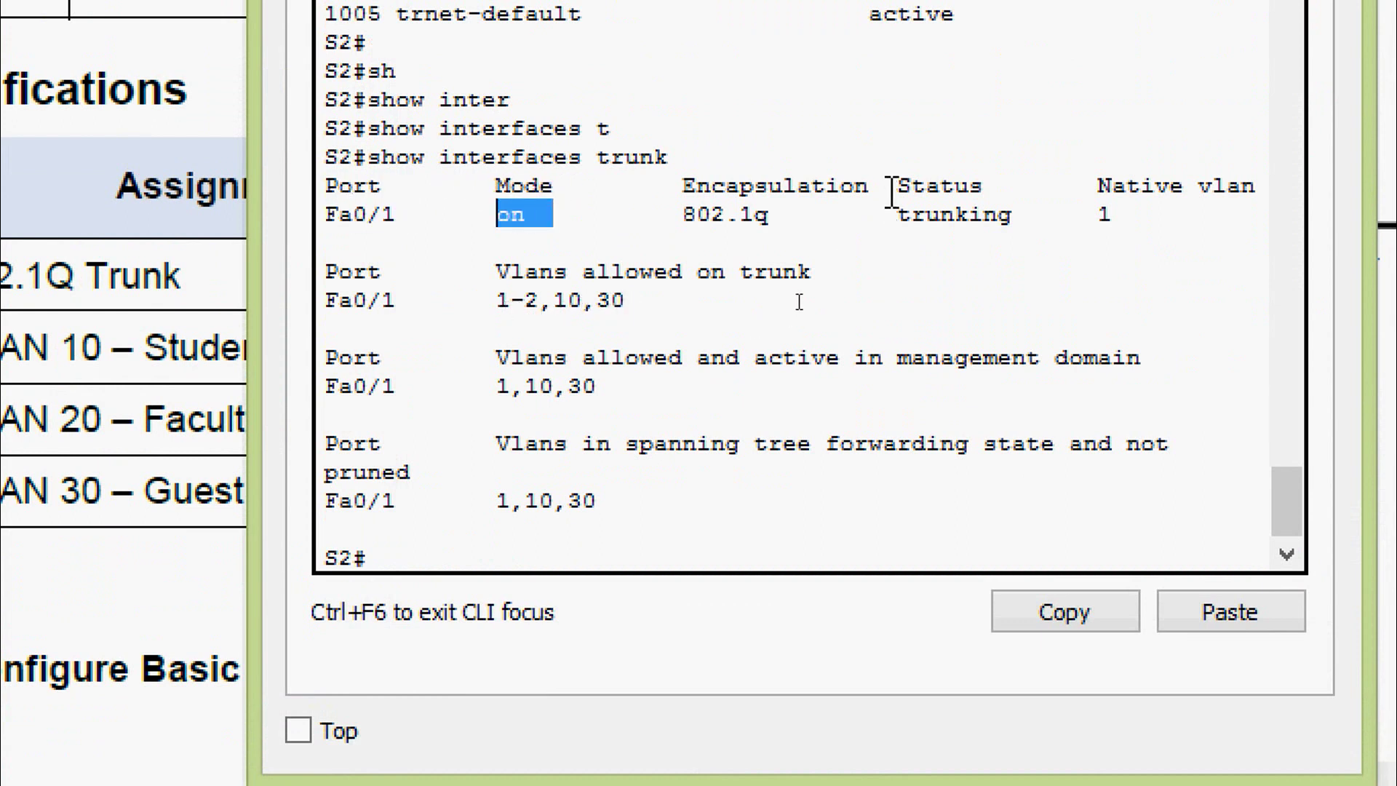
left_click_drag(896, 187, 911, 216)
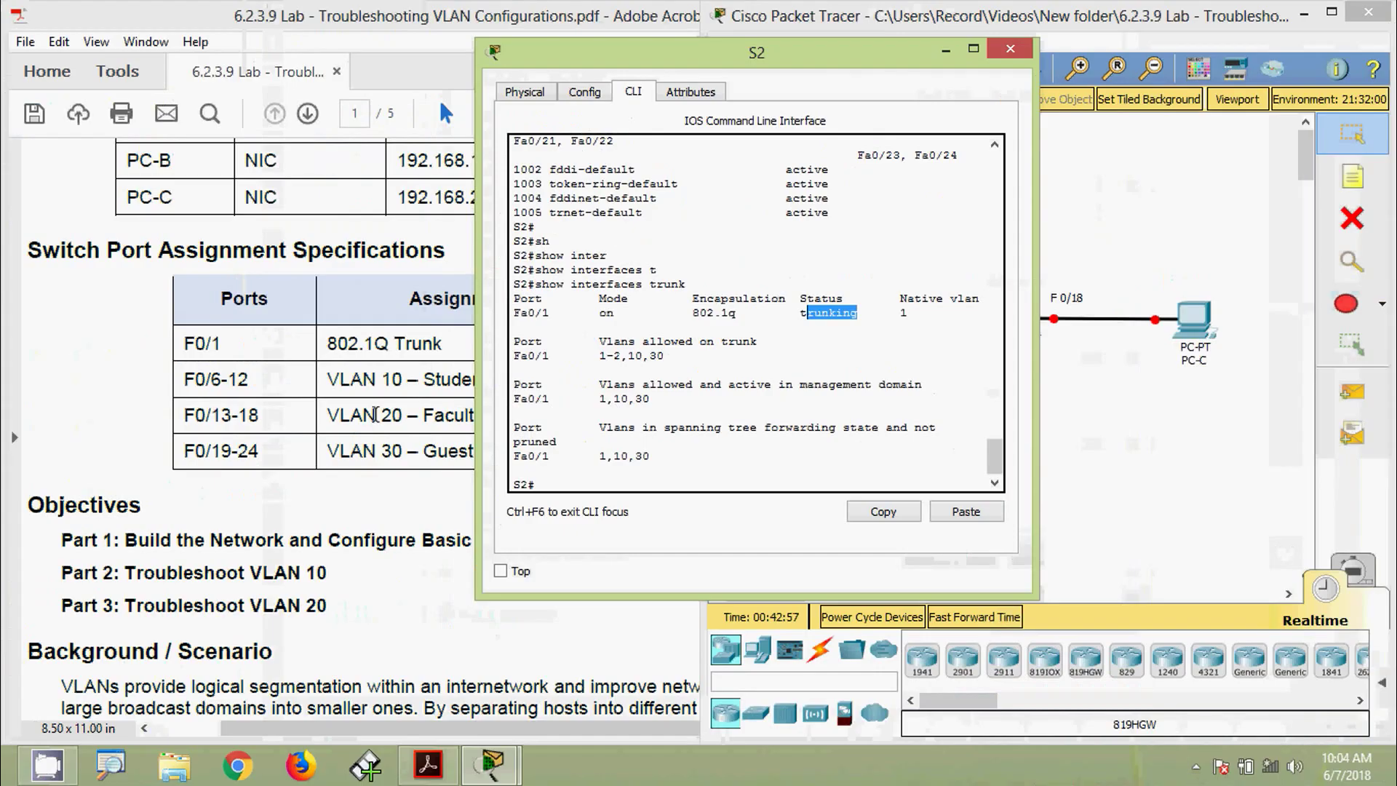
left_click(385, 445)
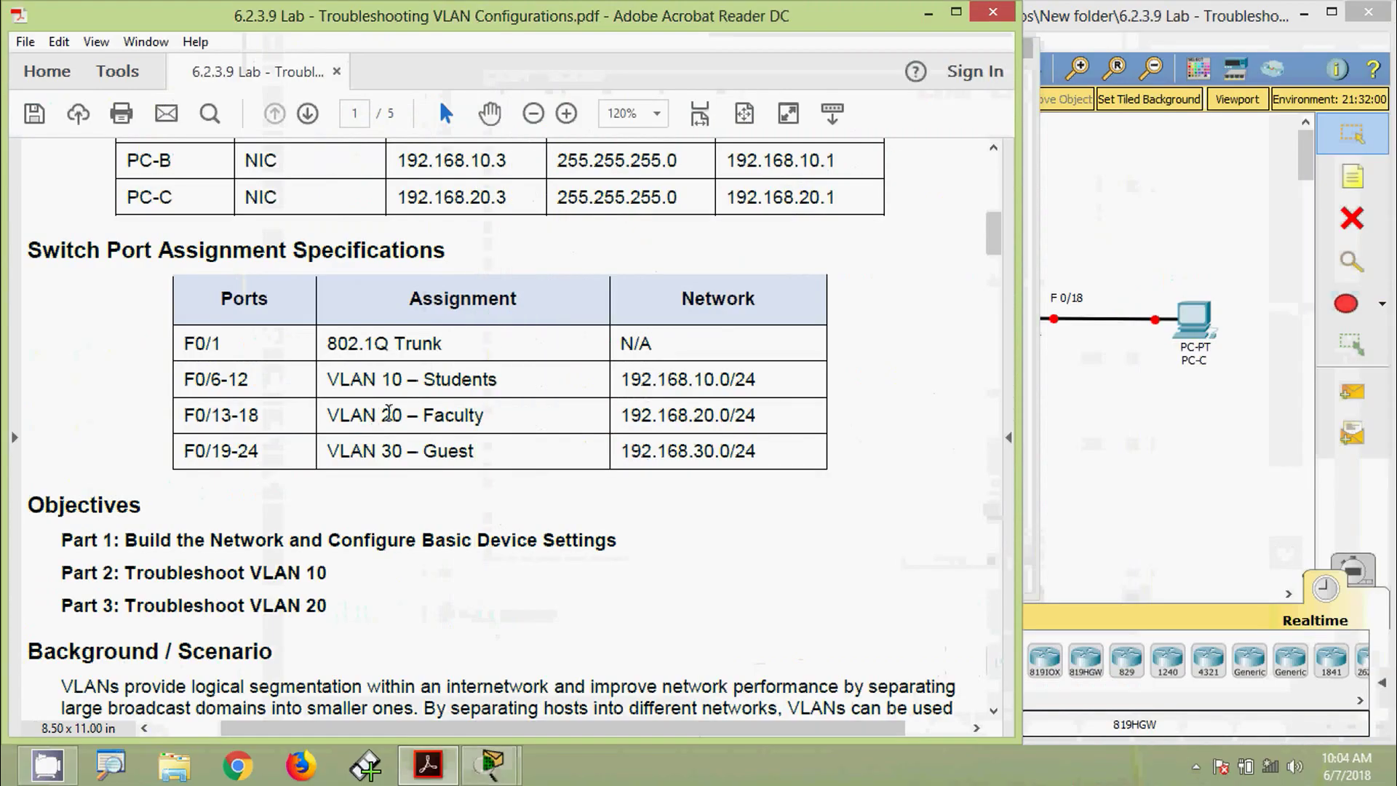
key("alt+Tab")
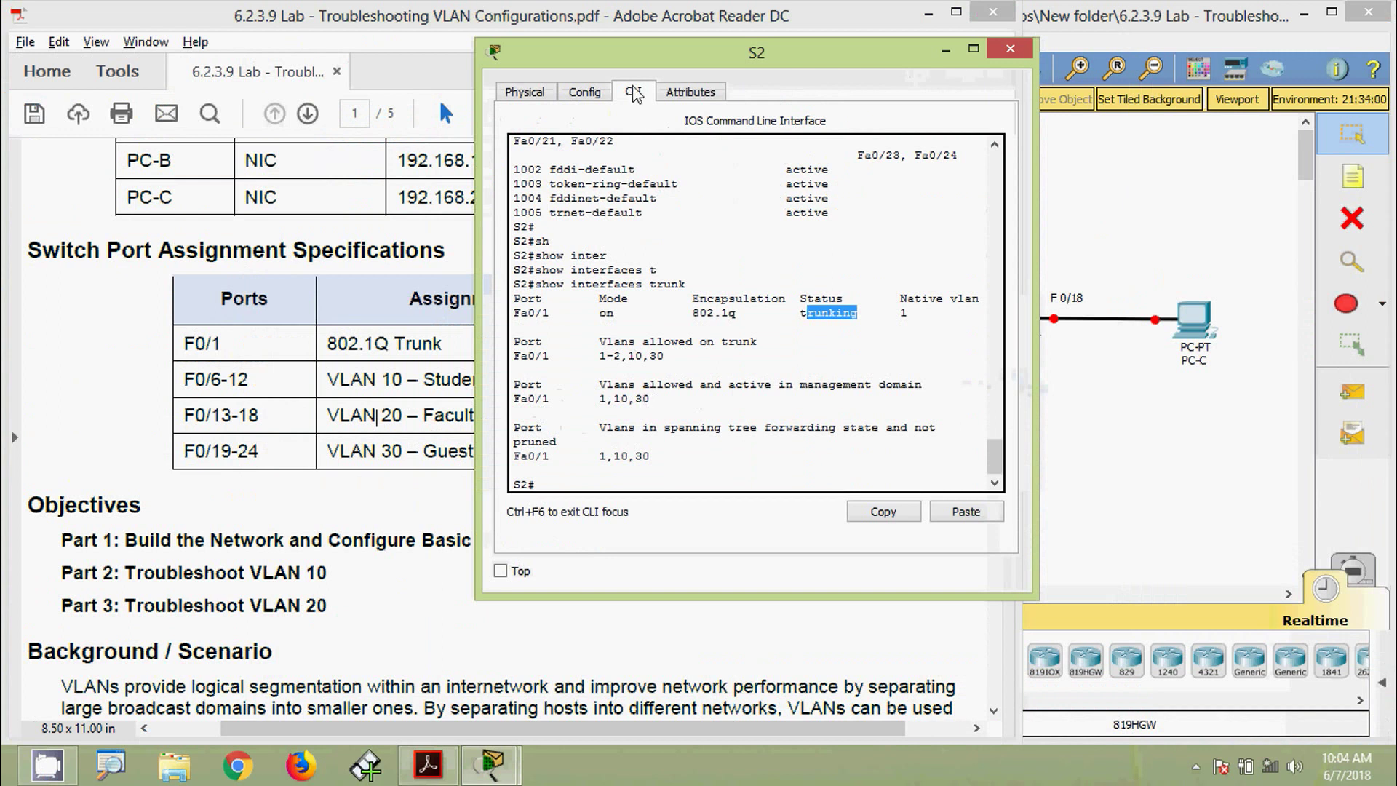
left_click_drag(648, 75, 724, 96)
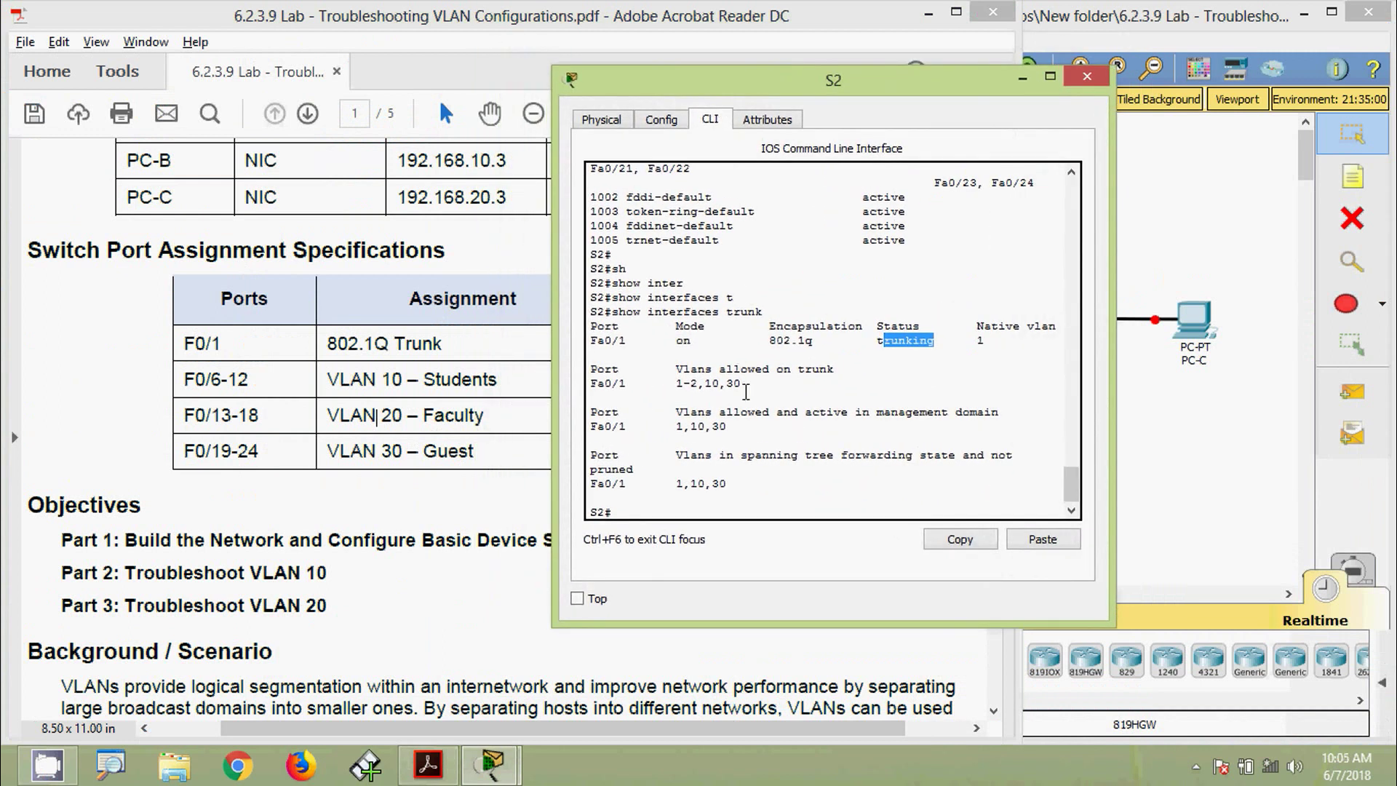
left_click(739, 427)
left_click_drag(724, 80, 724, 46)
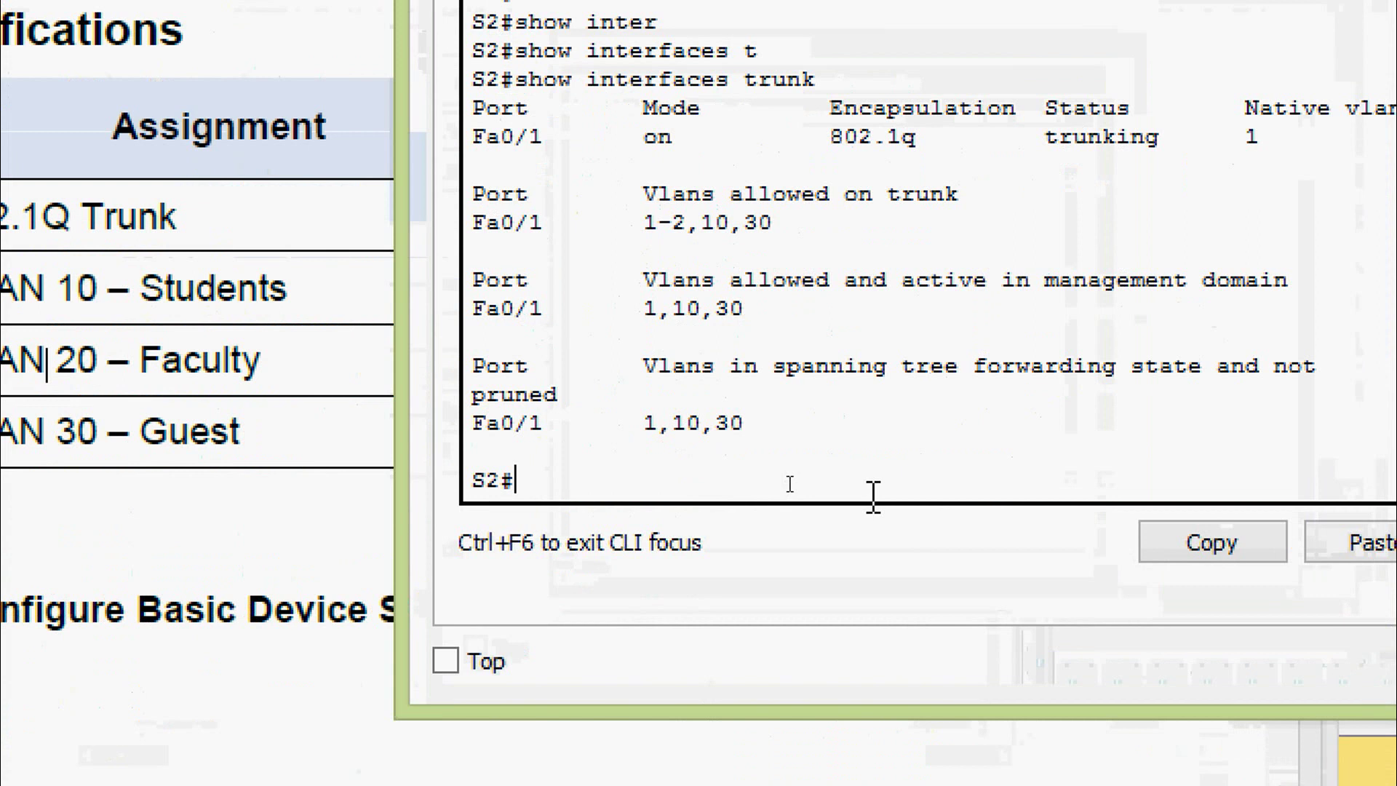
Run show interfaces fastEthernet 0/1 switchport on S2 and page through the output.
key("Tab")
type("i")
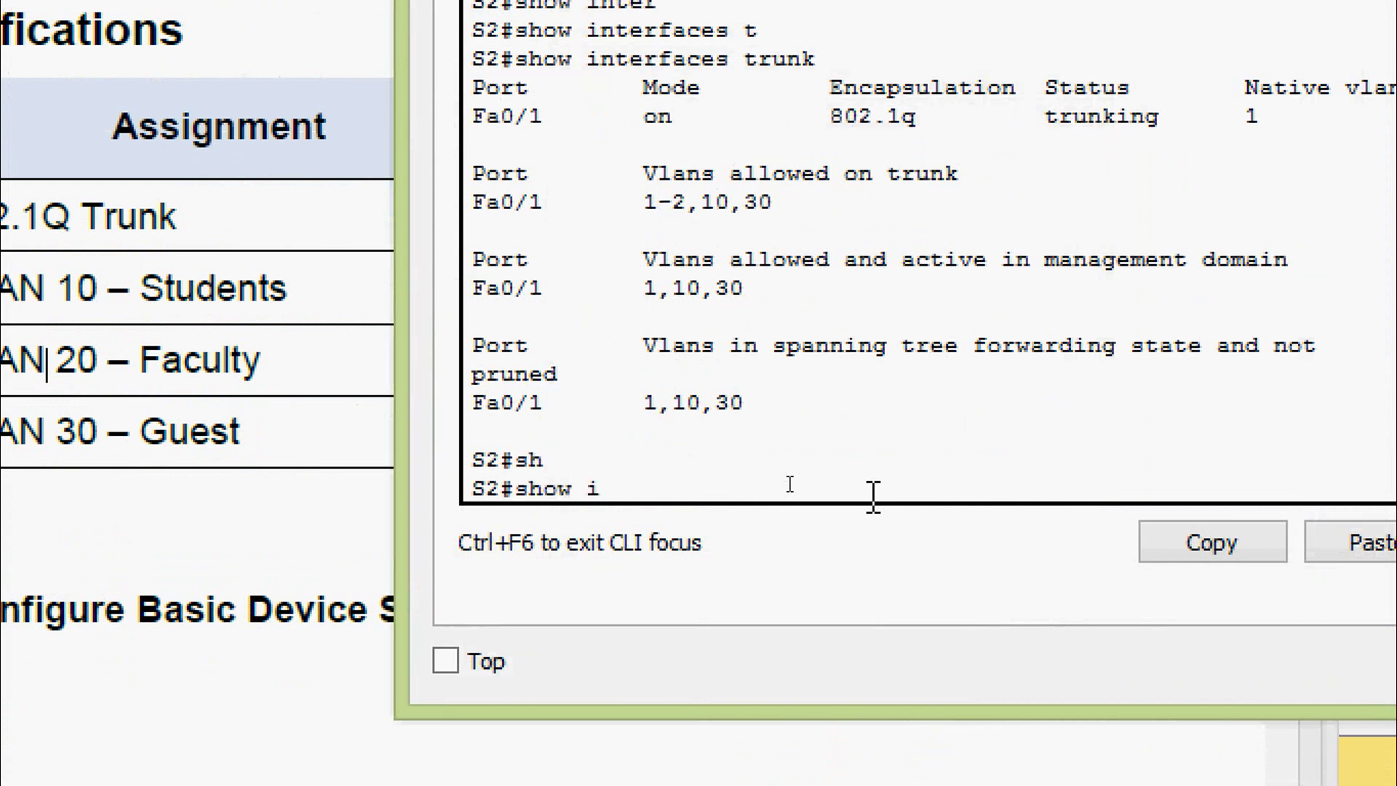
type("nter")
key("Tab")
type("f")
key("Tab")
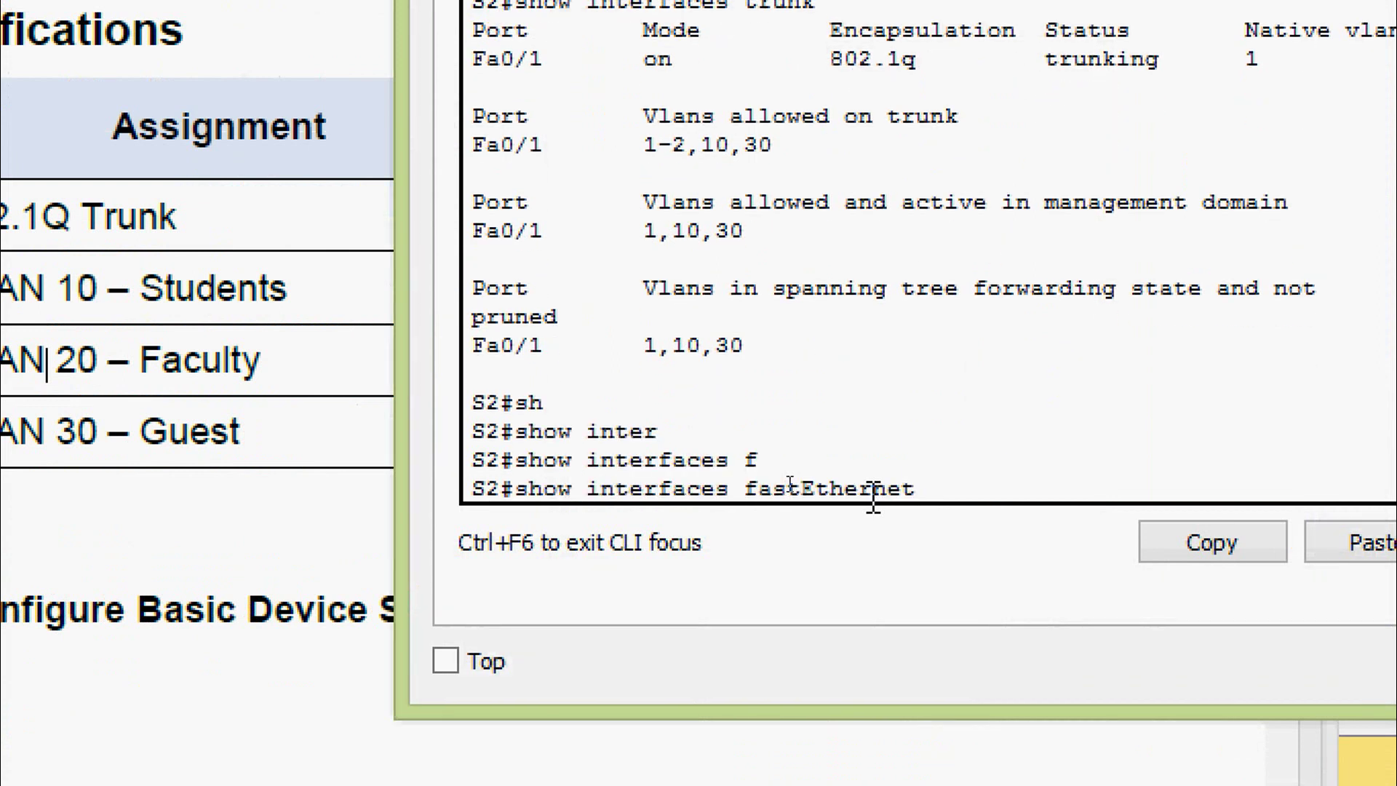
type("0/1 swi")
key("Tab")
key("Return")
key("space")
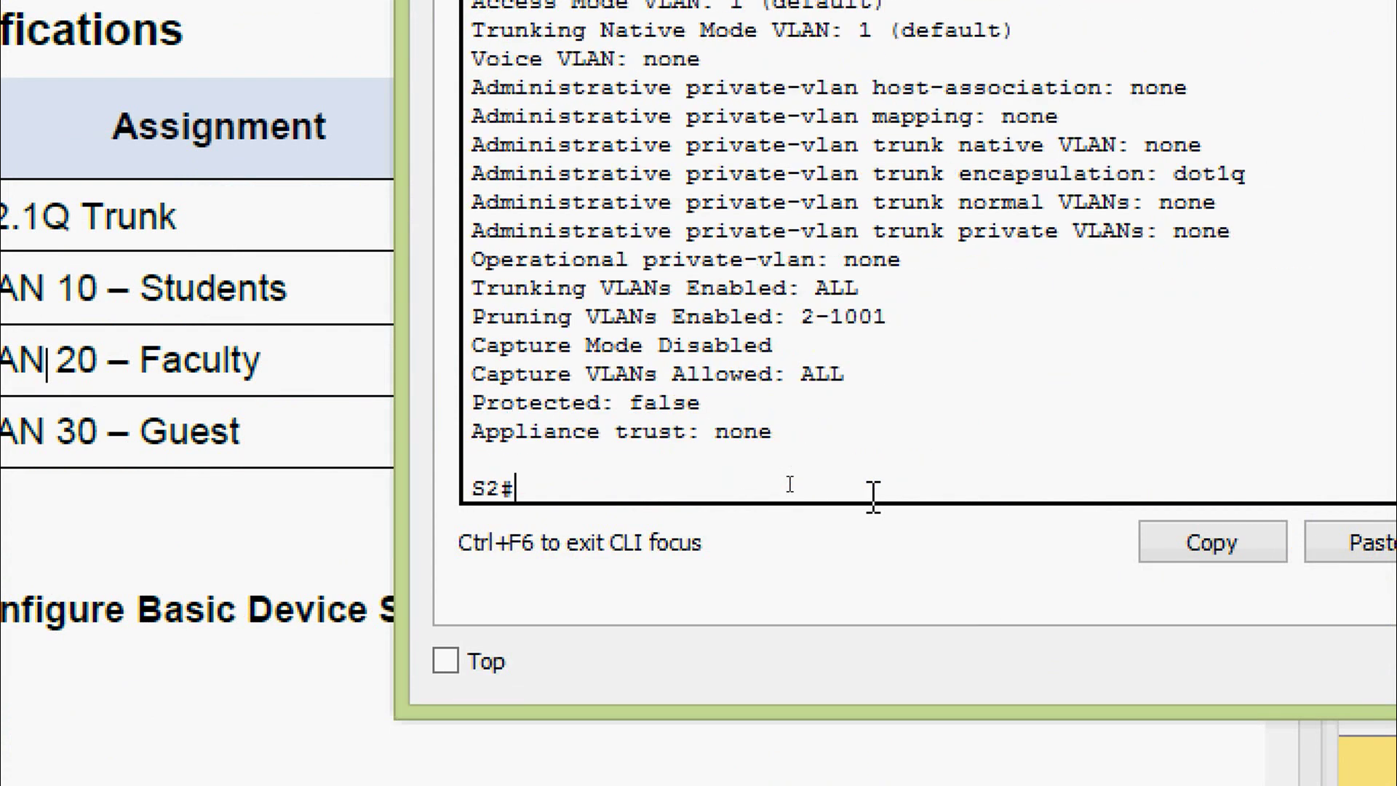
Review the Fa0/1 output, pointing out the operational mode trunk line.
scroll(926, 219, "up", 5)
scroll(914, 265, "down", 1)
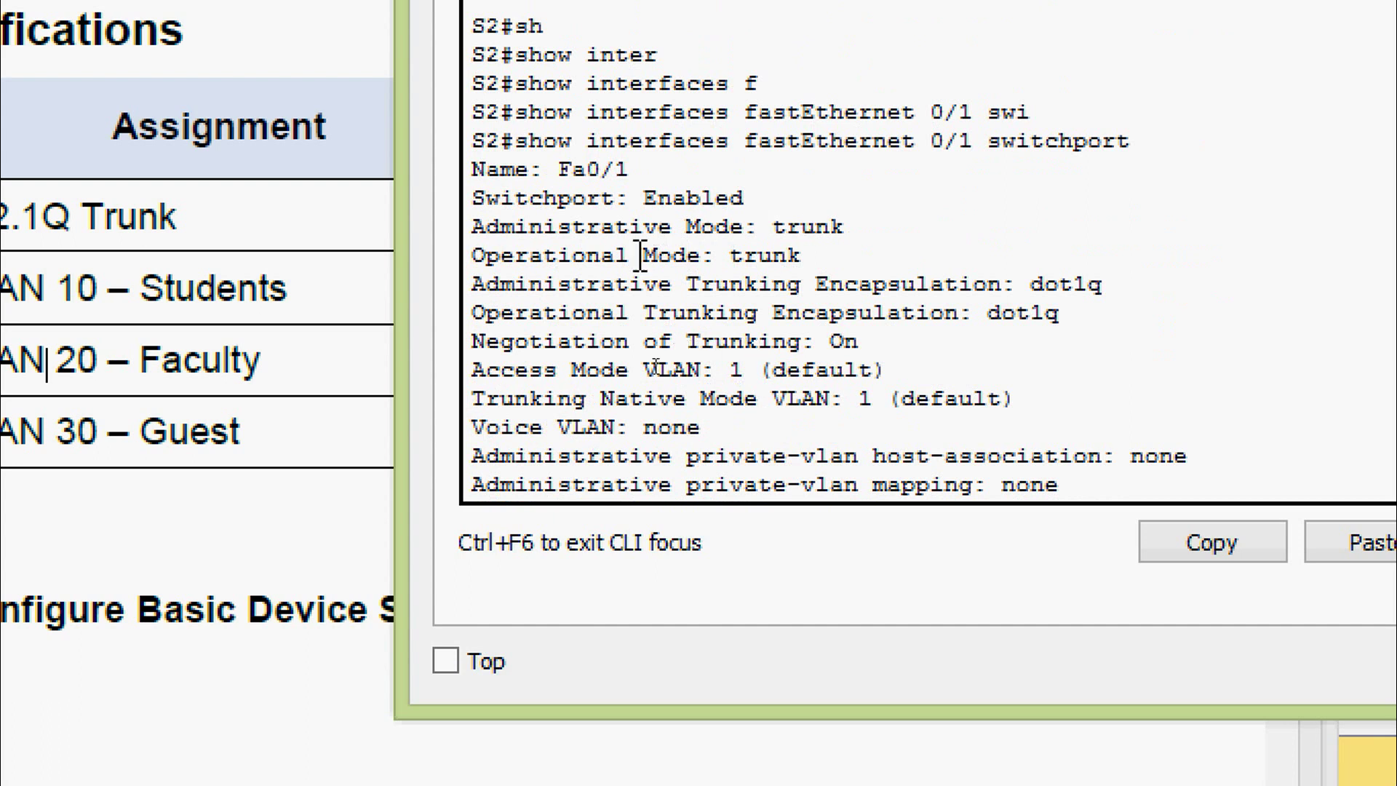
left_click(816, 256)
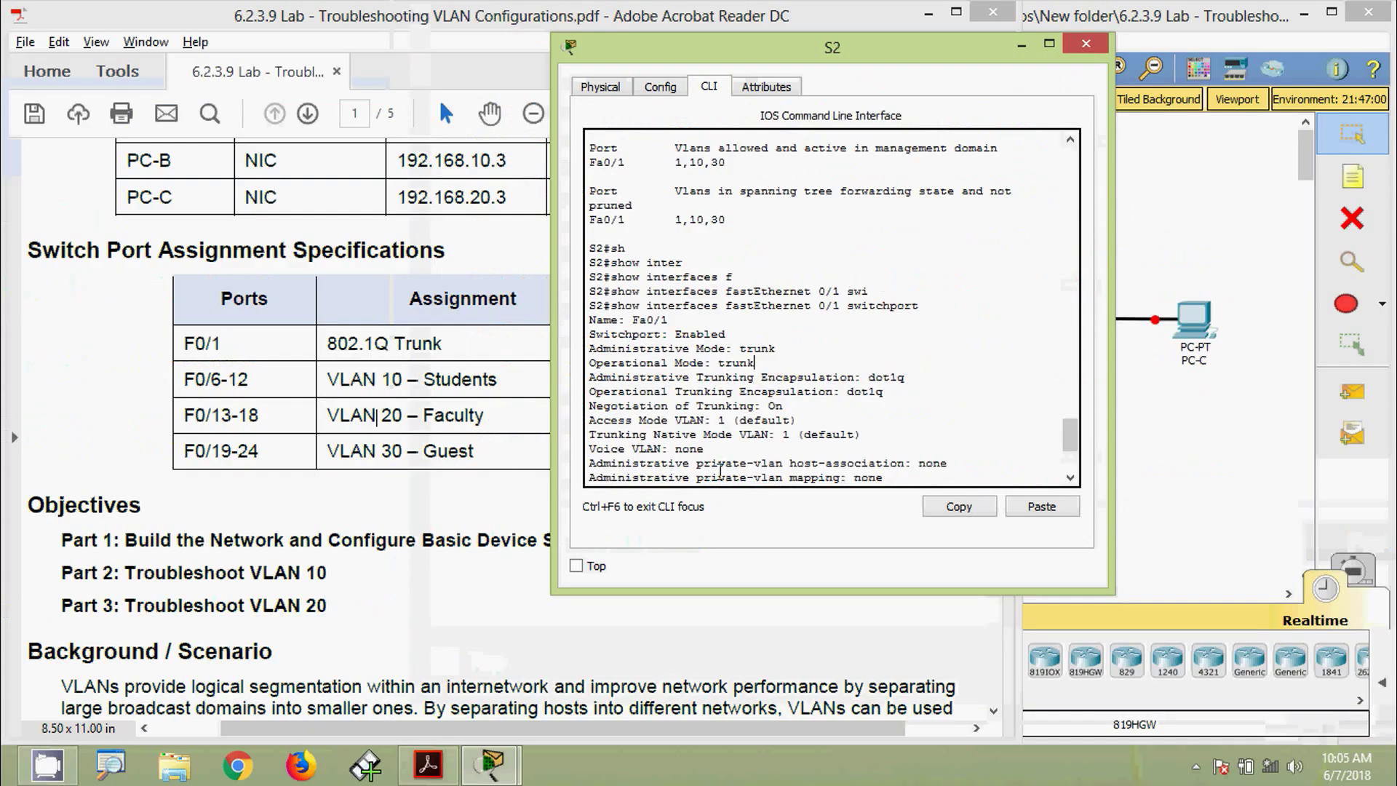
left_click(1181, 492)
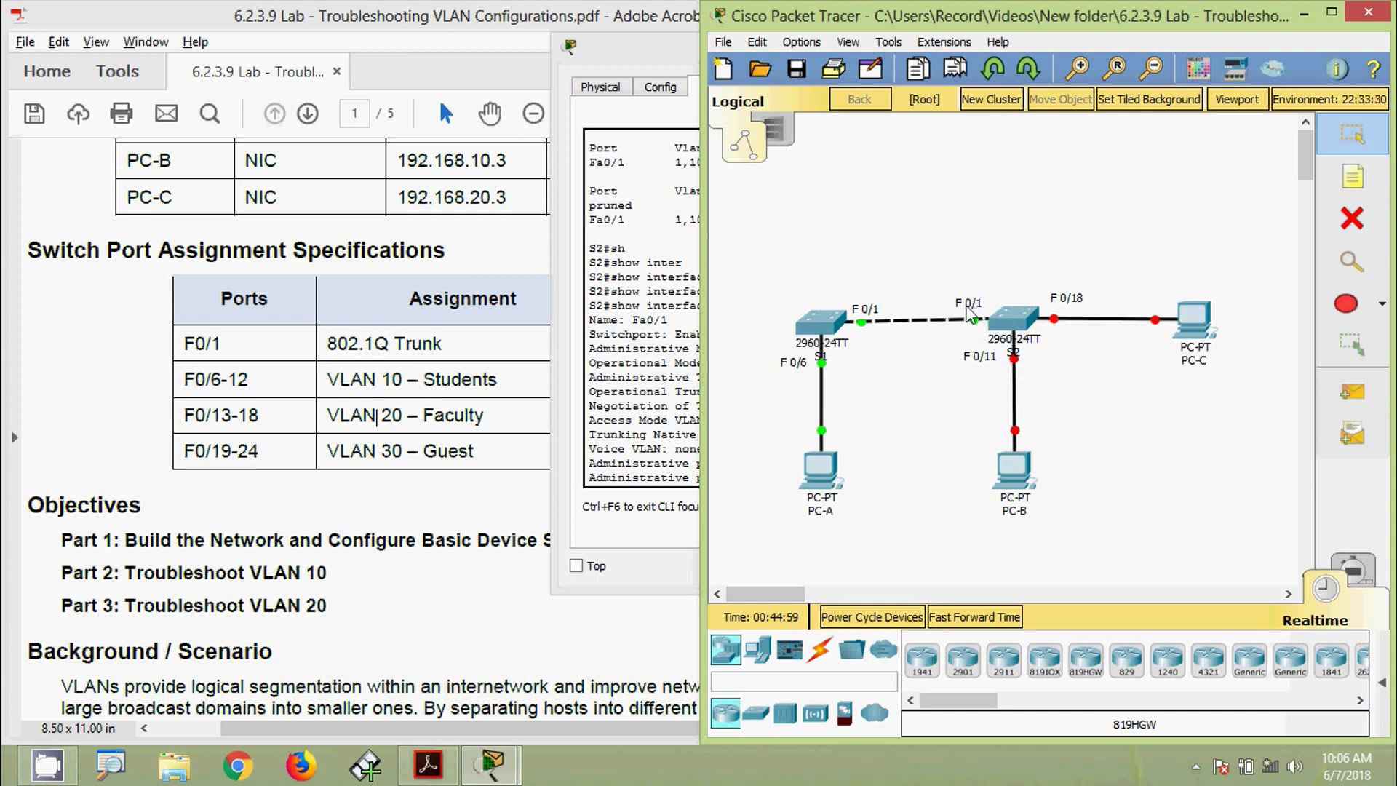
left_click(631, 339)
scroll(668, 388, "down", 4)
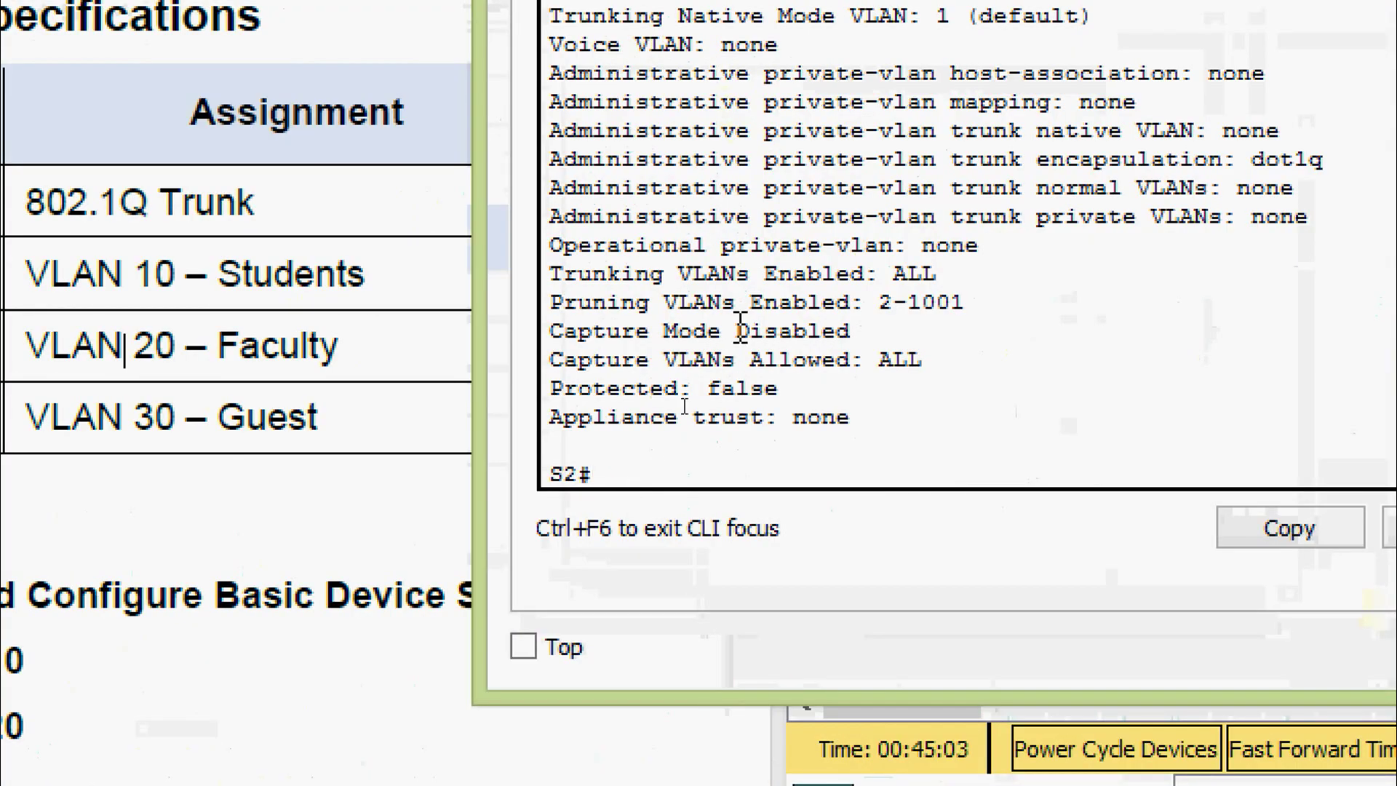
Run show running-config on S2 and highlight the allowed VLAN list on FastEthernet0/1.
type("sh")
key("Tab")
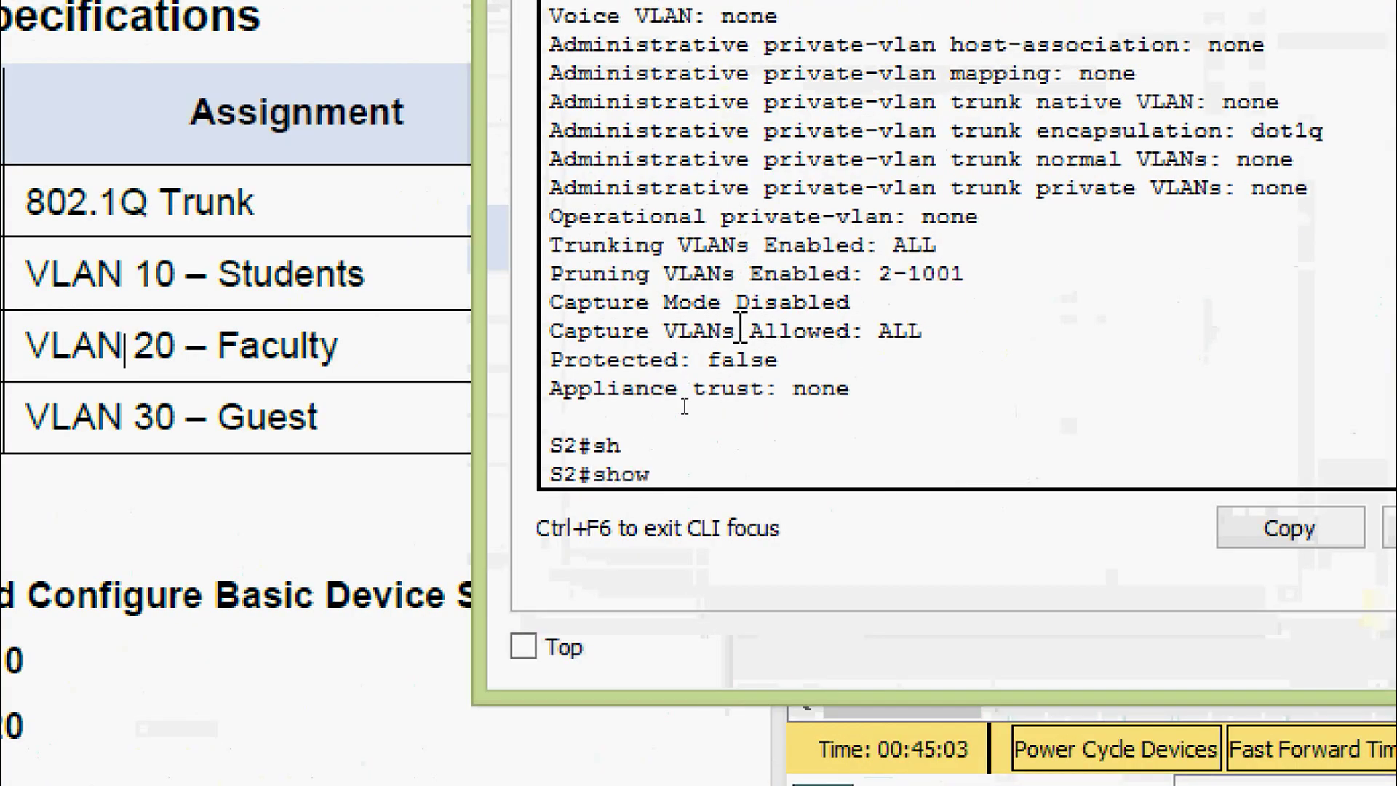
type("ru")
key("Tab")
key("Return")
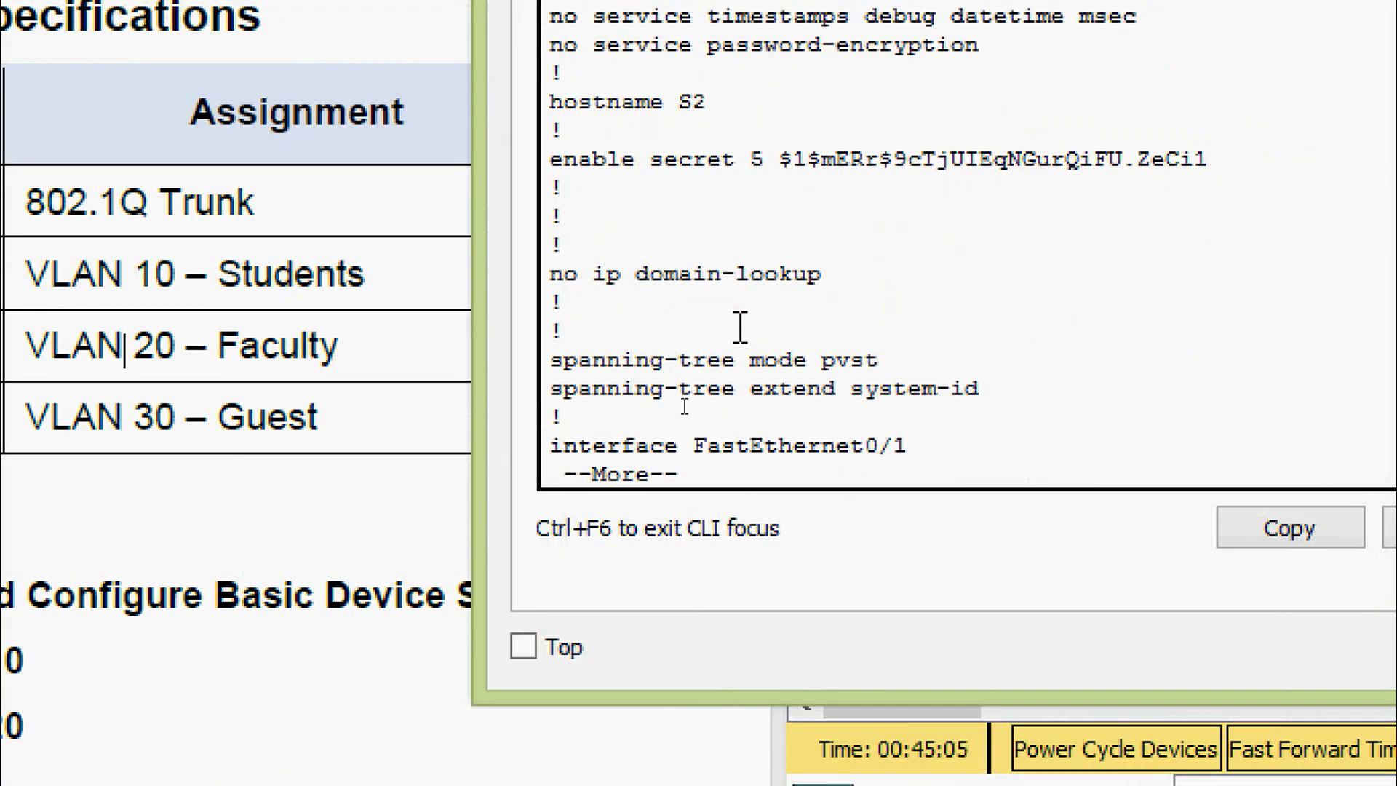
key("space")
scroll(883, 312, "up", 3)
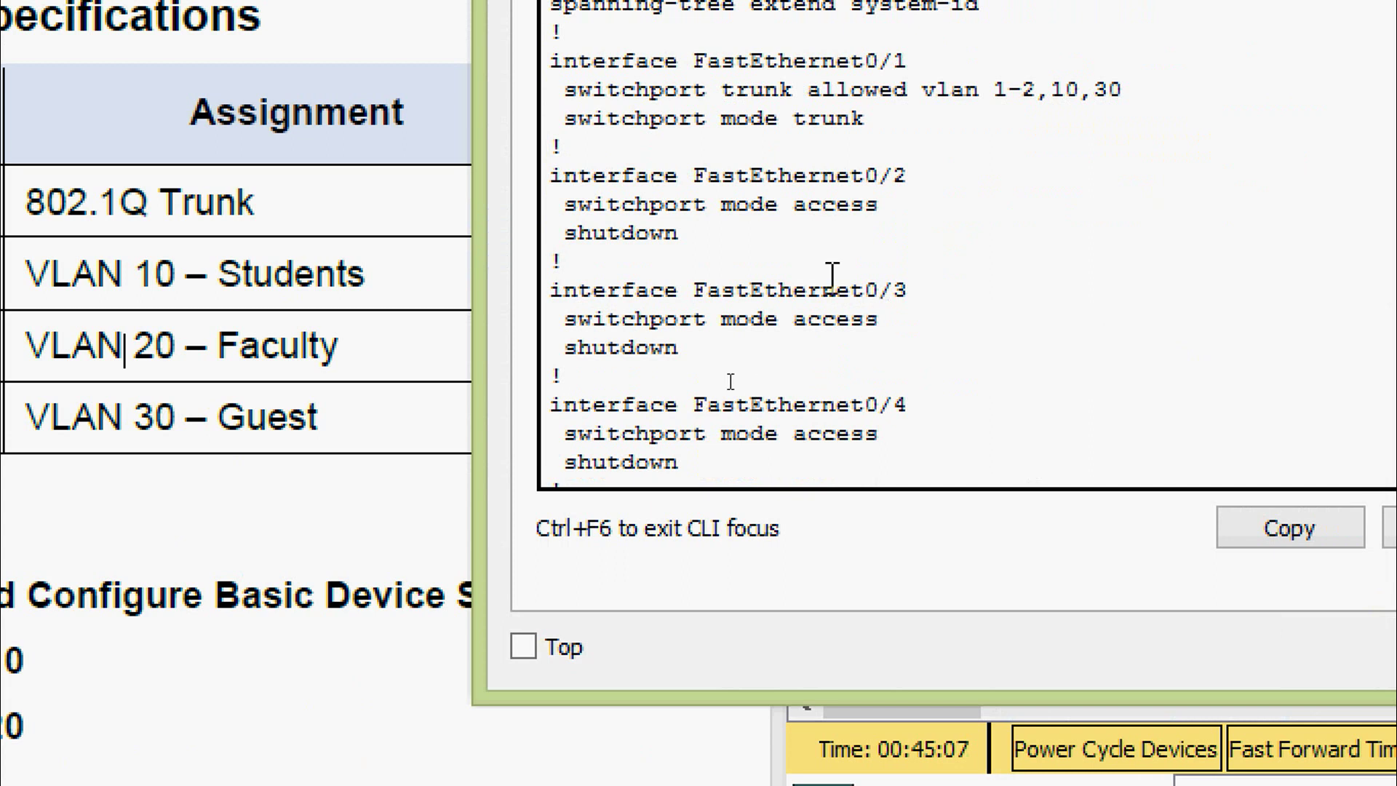
scroll(832, 275, "up", 3)
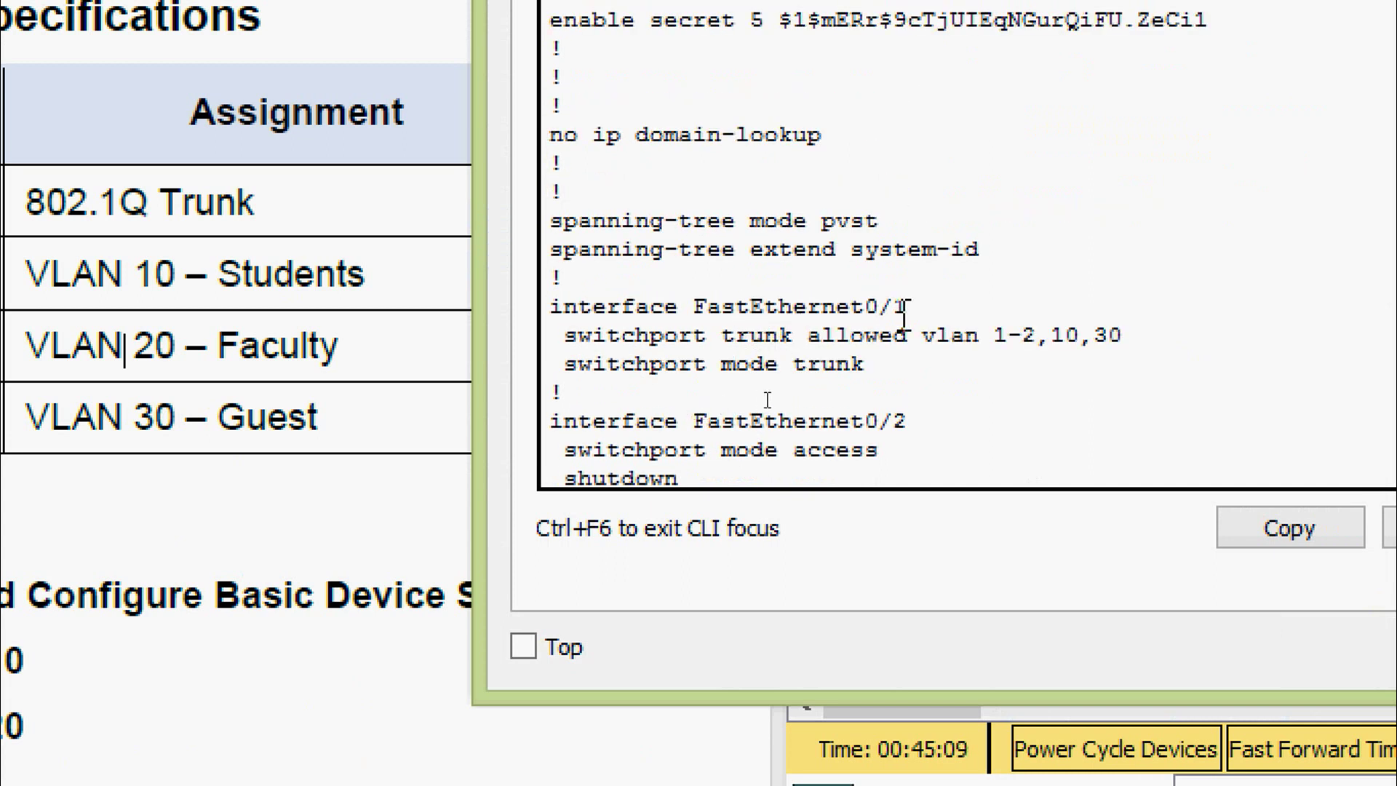
mouse_move(550, 336)
left_mouse_down()
mouse_move(702, 368)
mouse_move(829, 338)
mouse_move(936, 337)
mouse_move(973, 357)
mouse_move(1126, 339)
mouse_move(572, 342)
left_mouse_up()
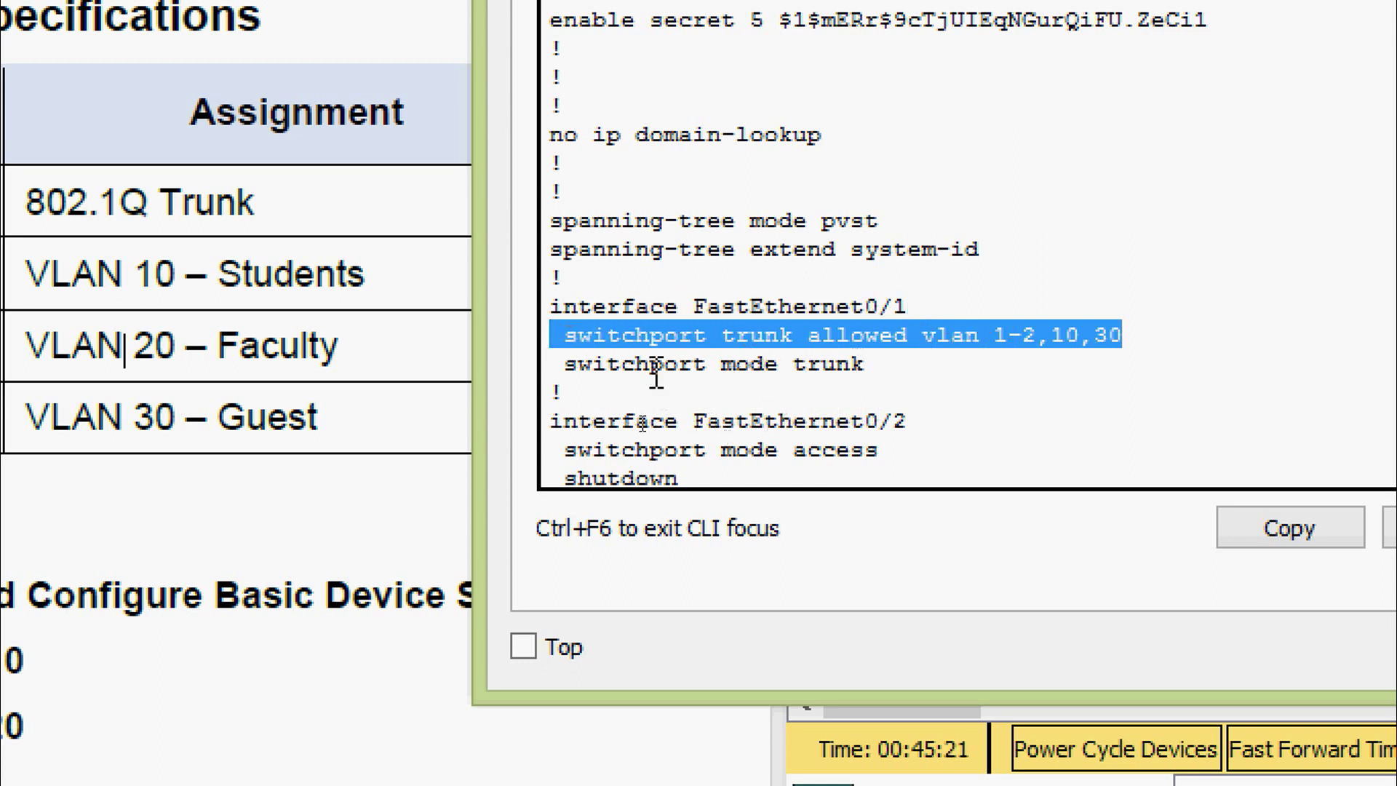
left_click(879, 364)
scroll(878, 369, "down", 3)
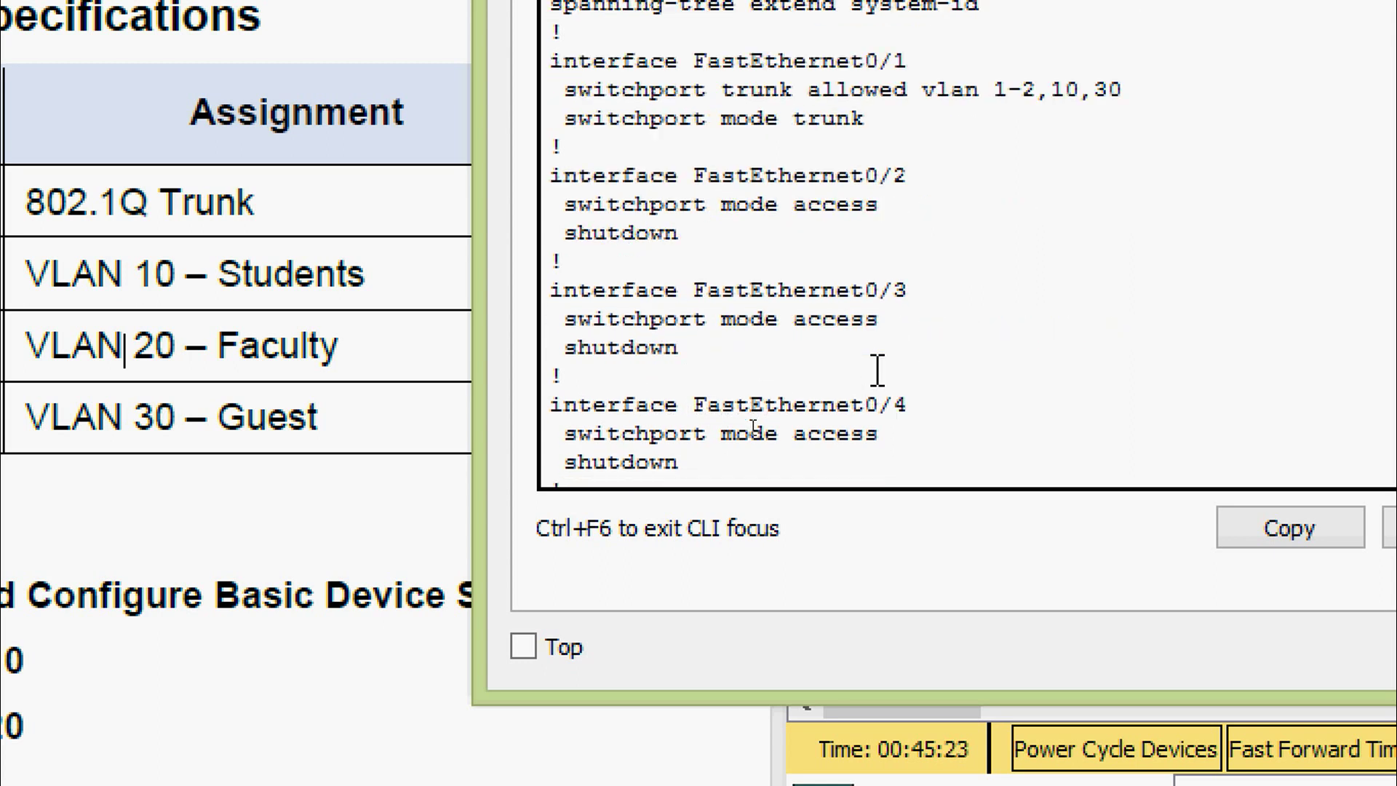
scroll(878, 369, "down", 3)
Highlight the shutdown lines on Fa0/11 and Fa0/18 and Fa0/18's access vlan 20, then select the Step 2a answer field.
key("space")
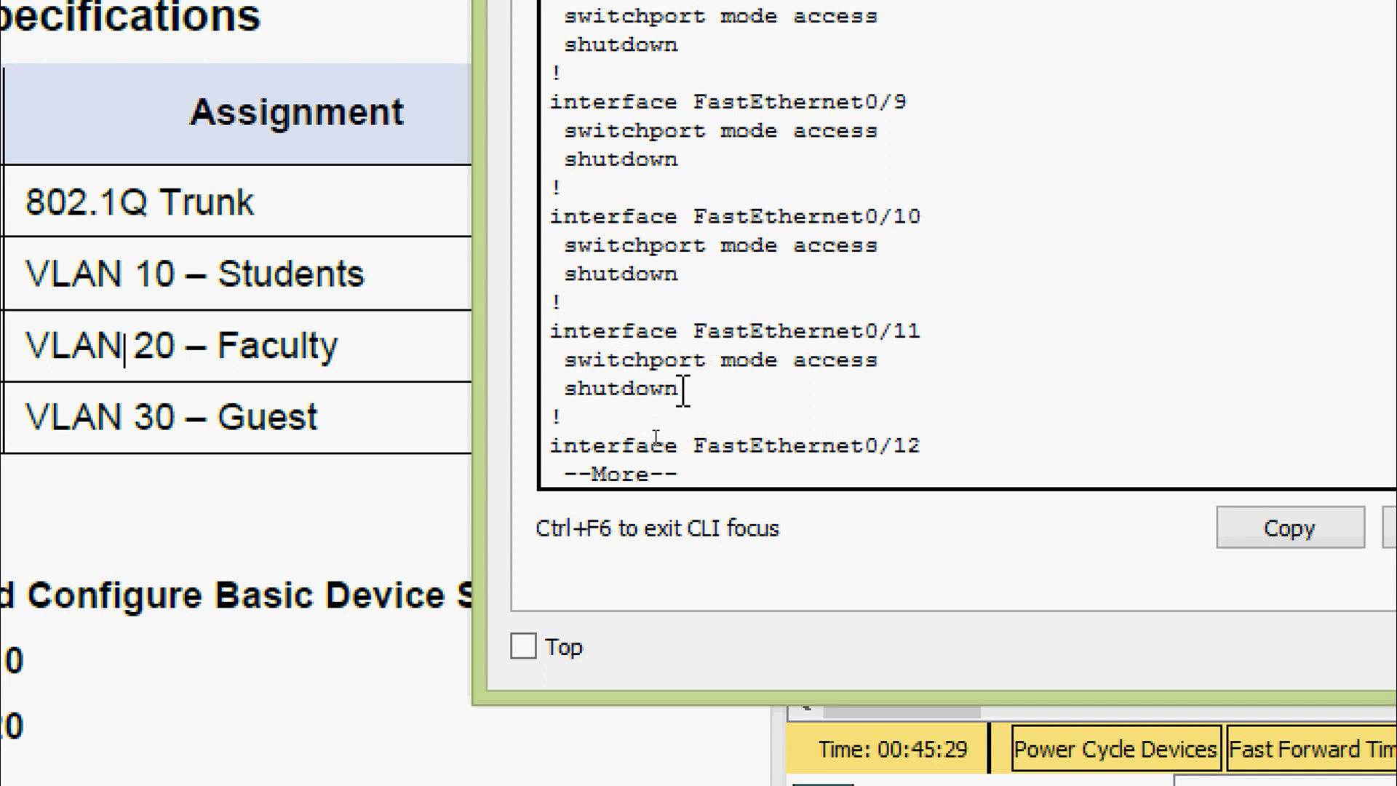
left_click_drag(684, 390, 559, 383)
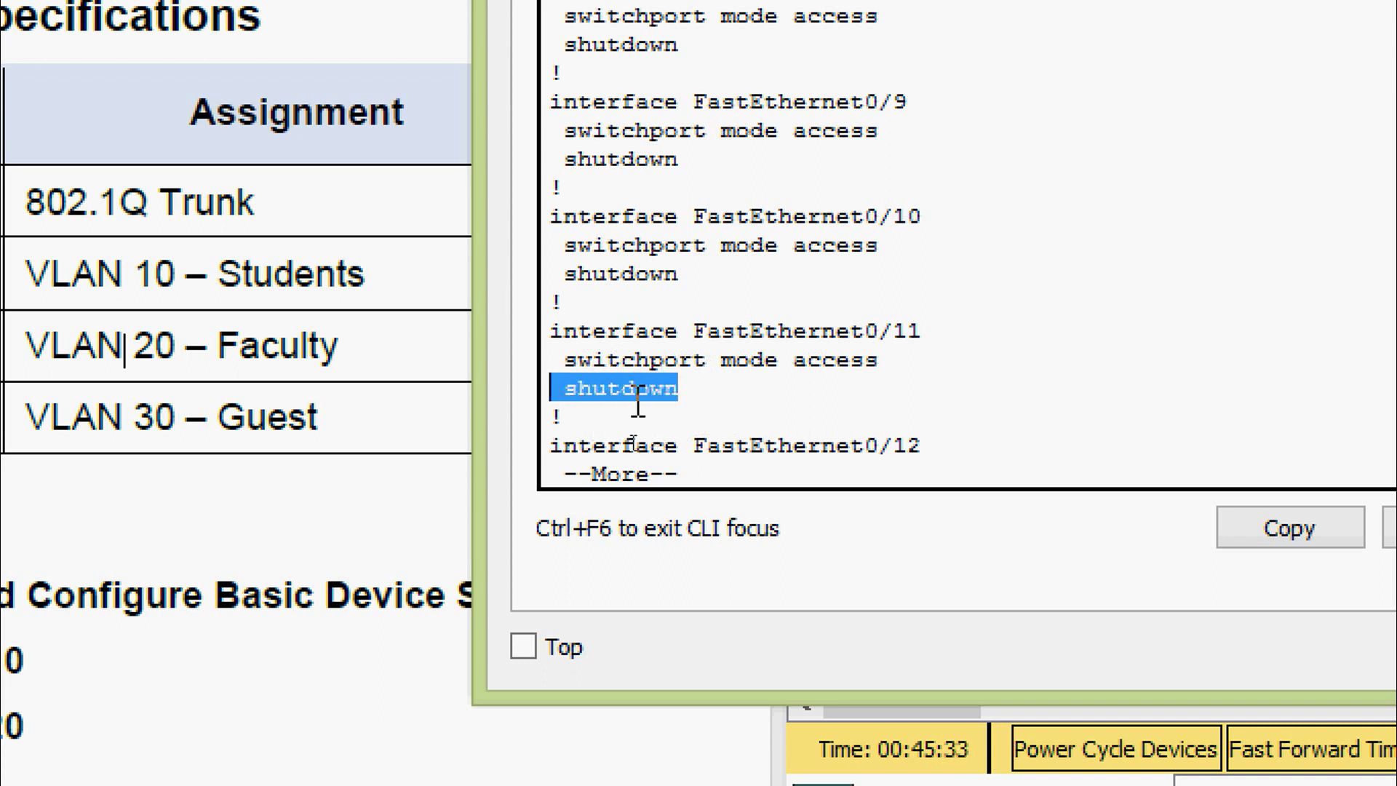
key("space")
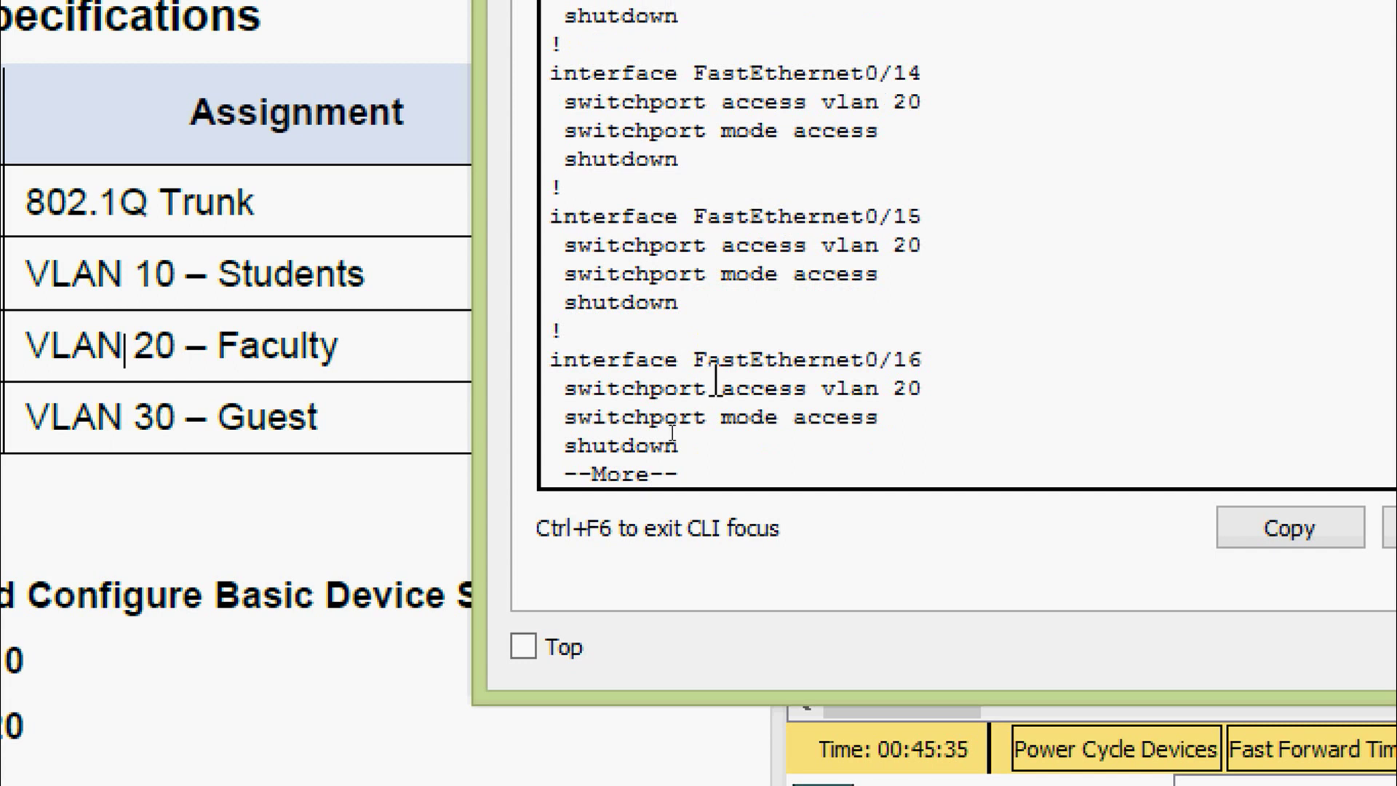
key("space")
scroll(761, 364, "up", 2)
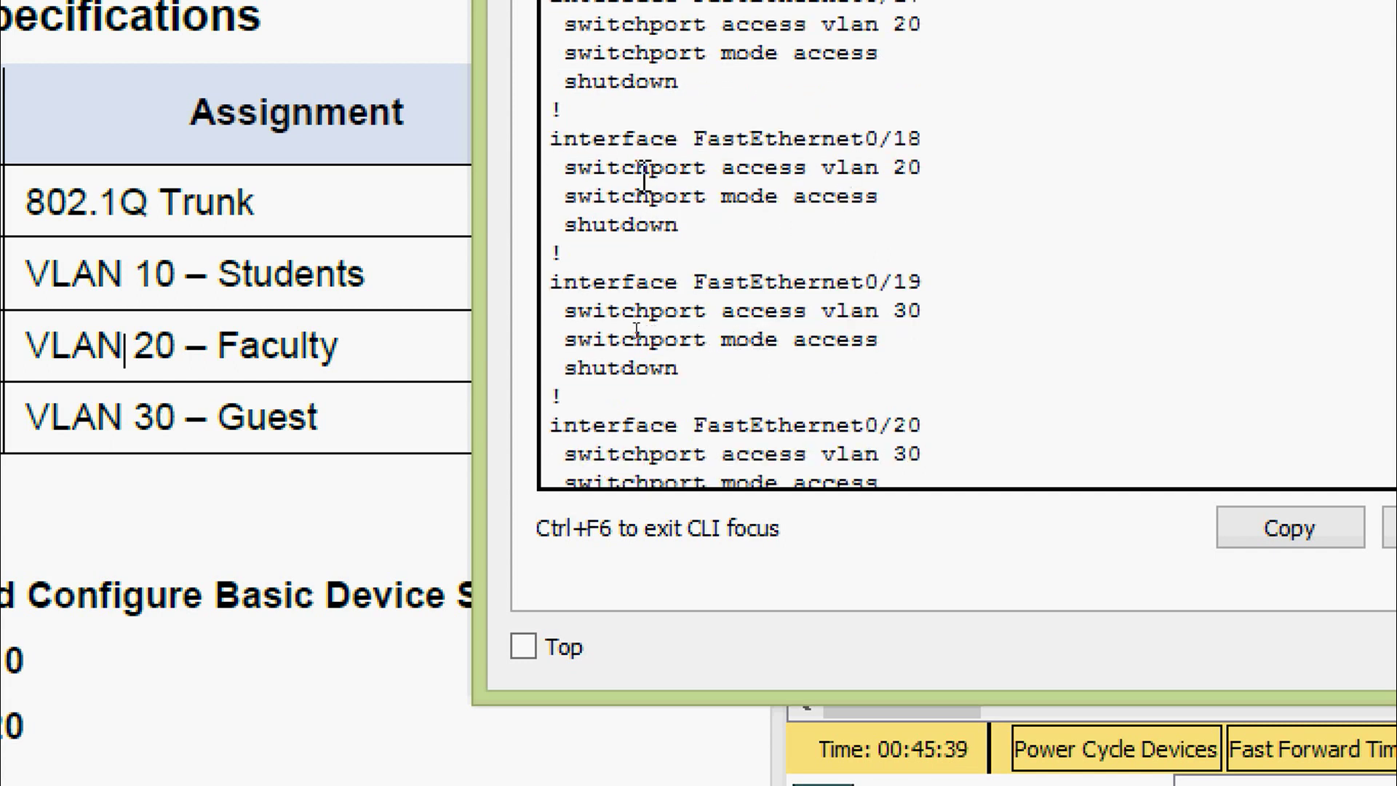
left_click_drag(926, 169, 547, 168)
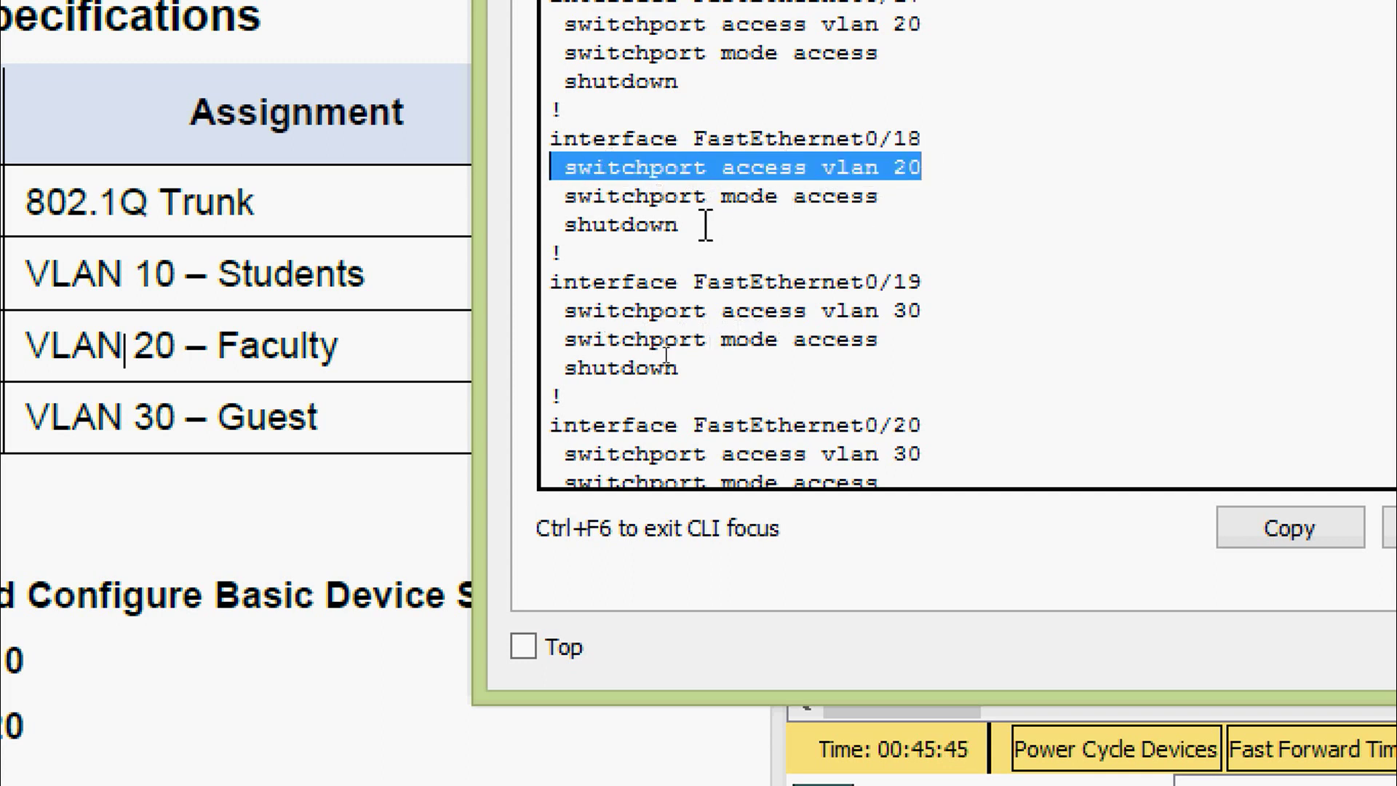
left_click_drag(705, 226, 551, 225)
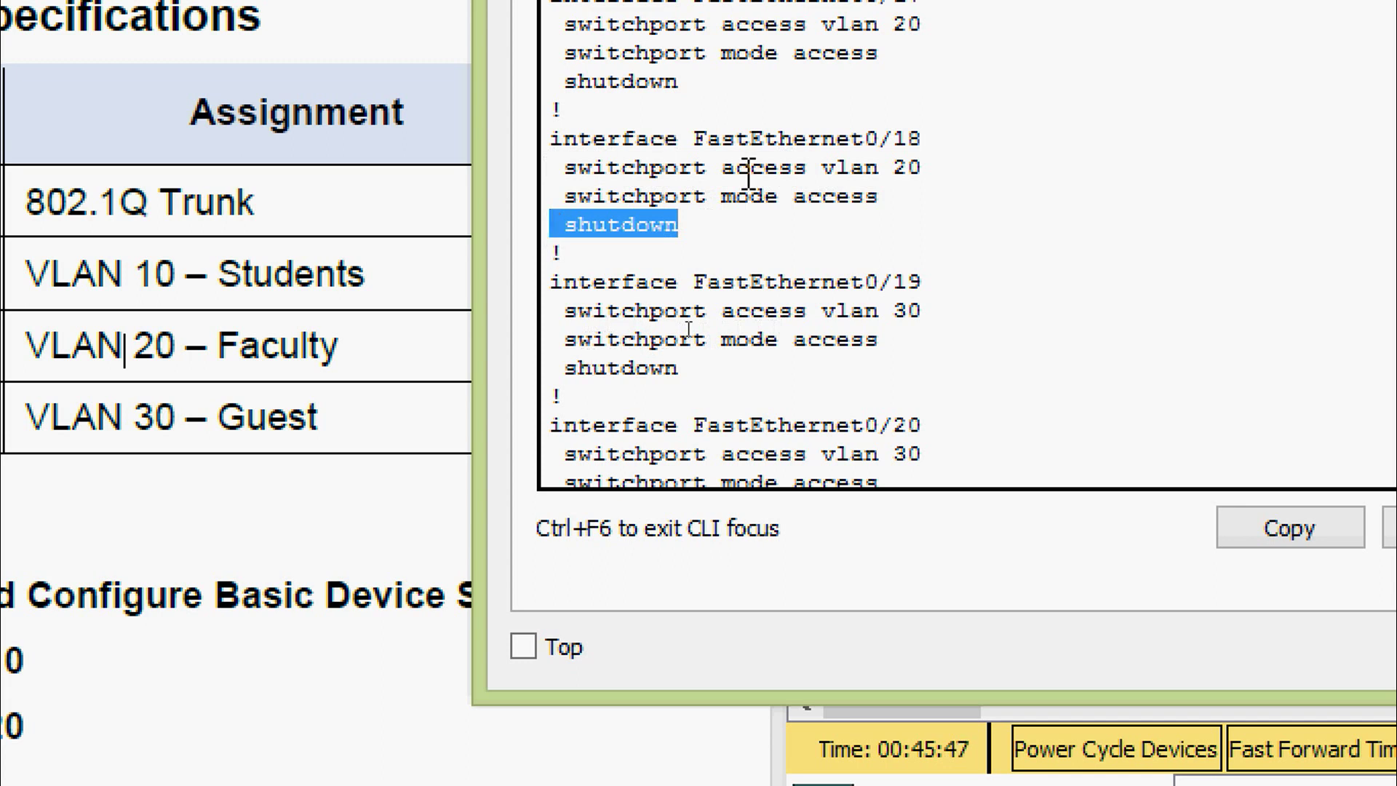
left_click(698, 227)
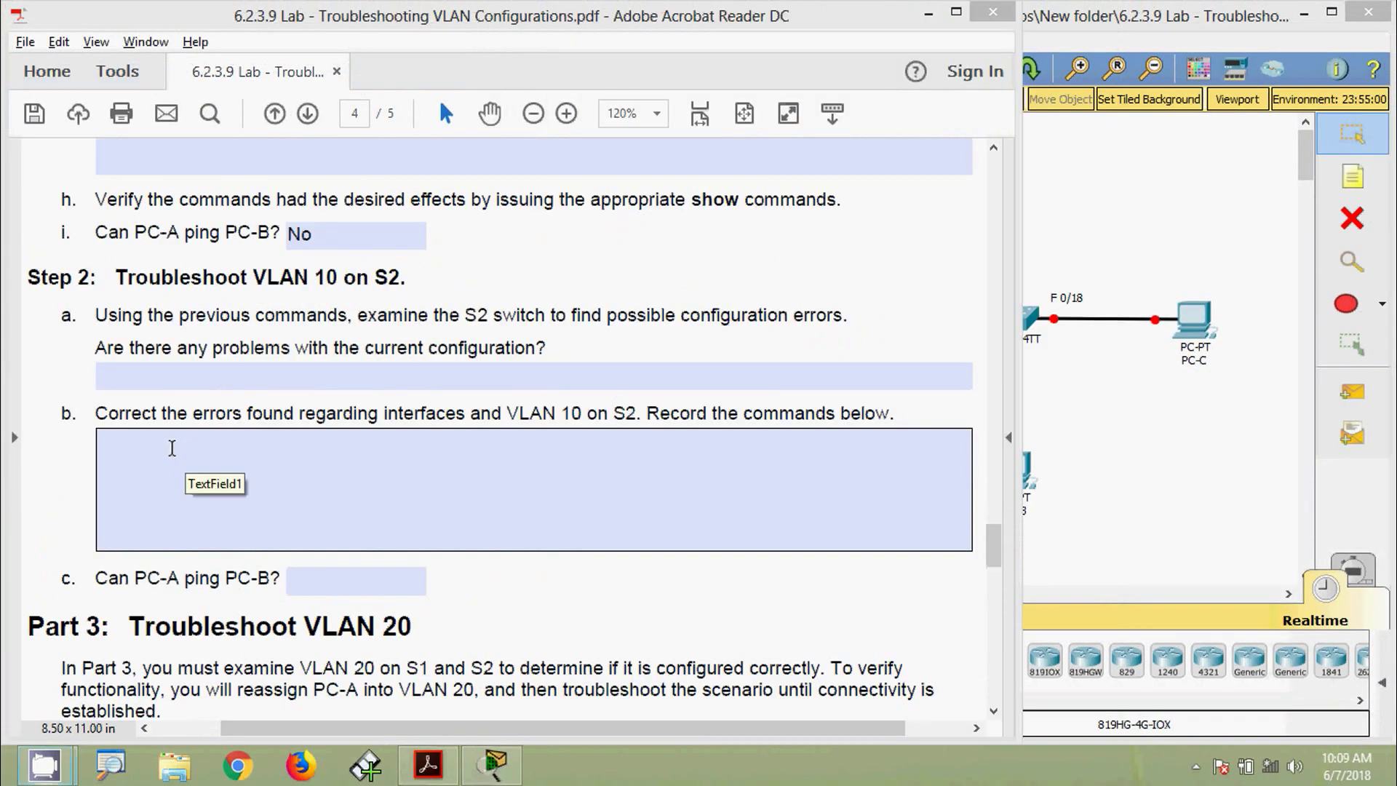
left_click(305, 364)
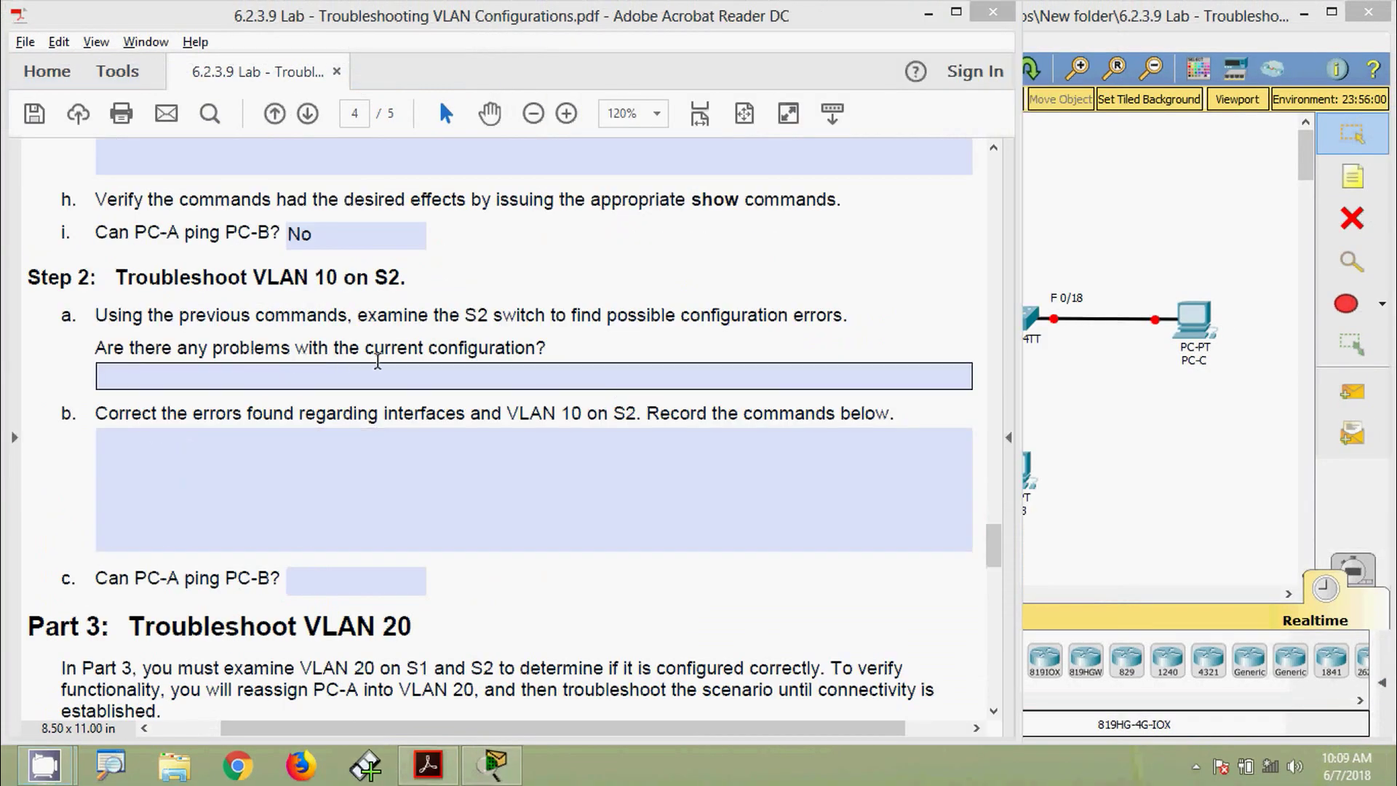
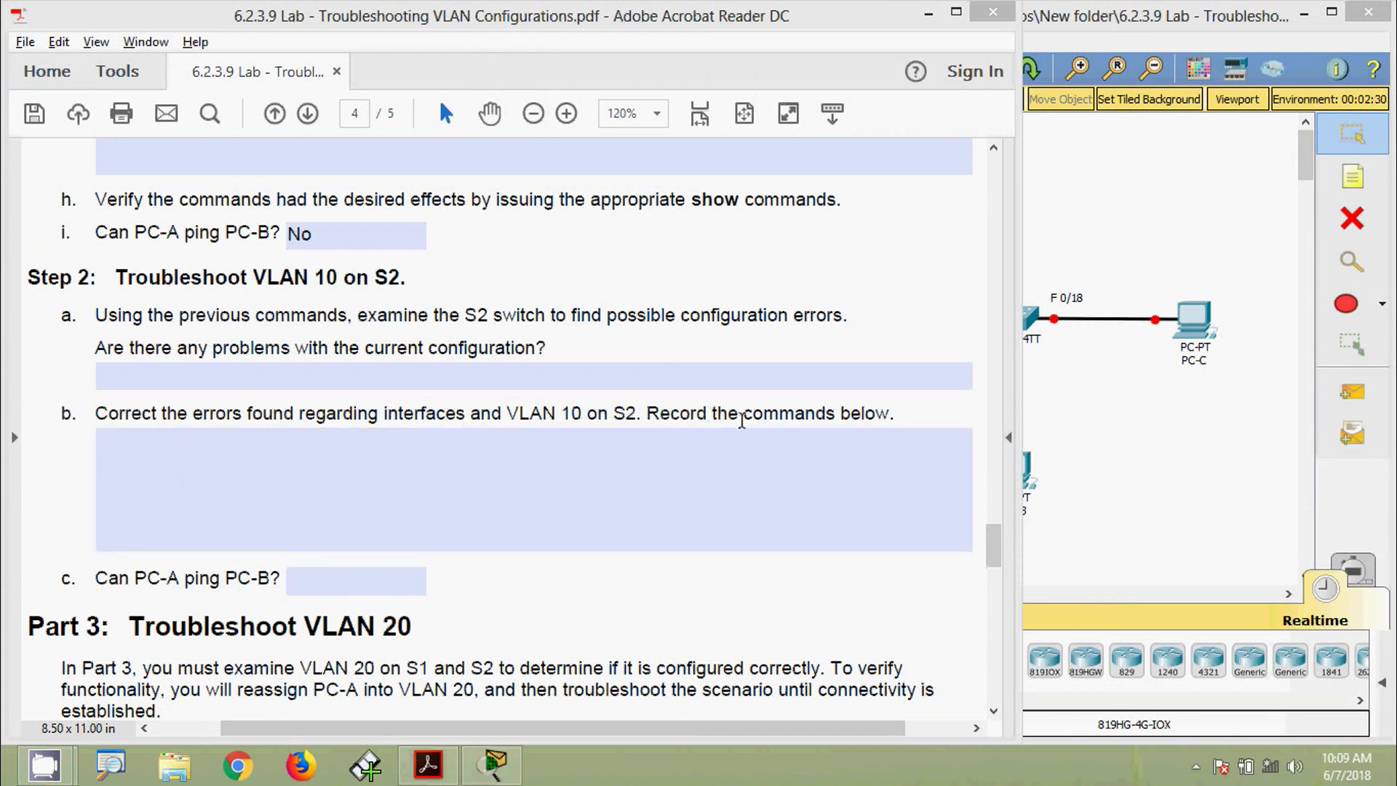
Open S2's console, log in with the console password and enter privileged EXEC mode.
left_click(927, 421)
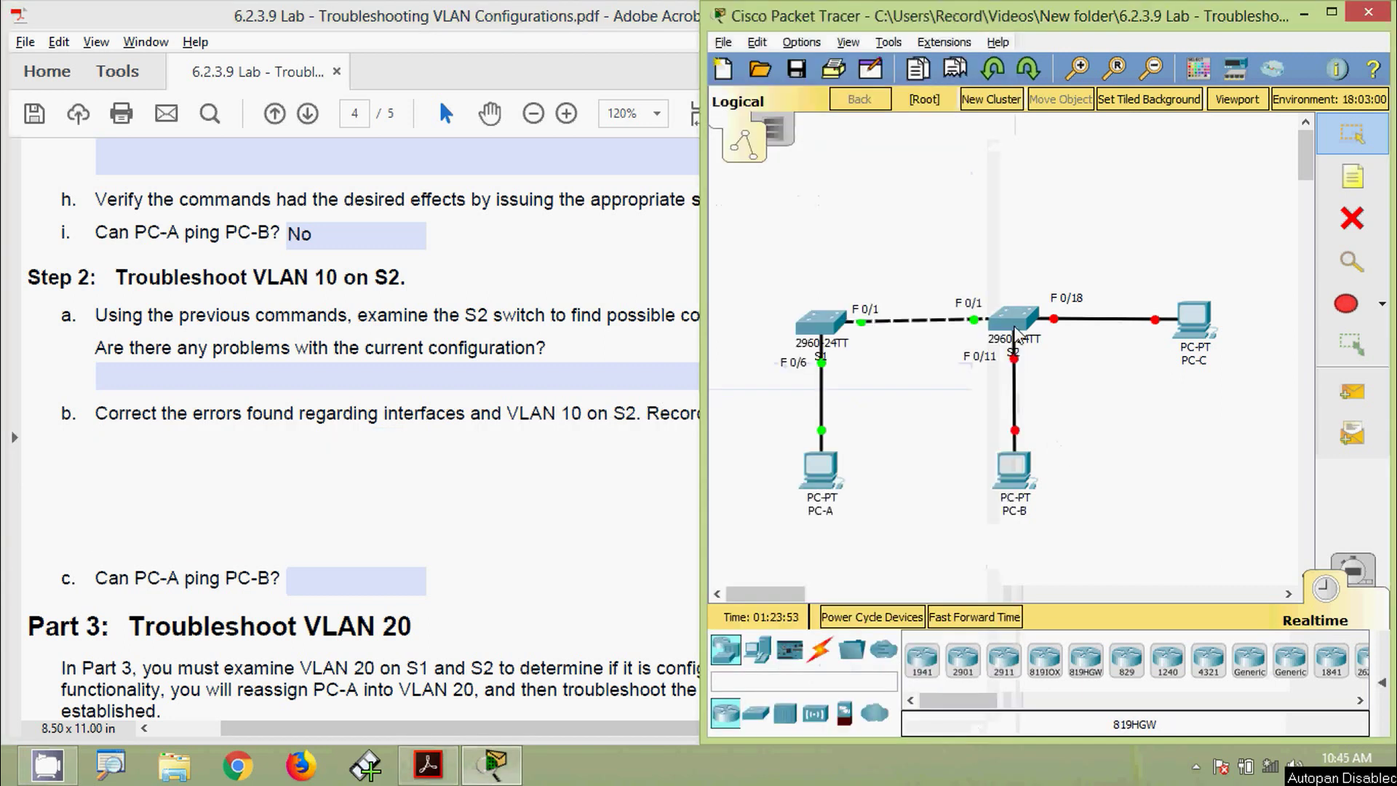
left_click(1015, 324)
left_click_drag(732, 105, 495, 55)
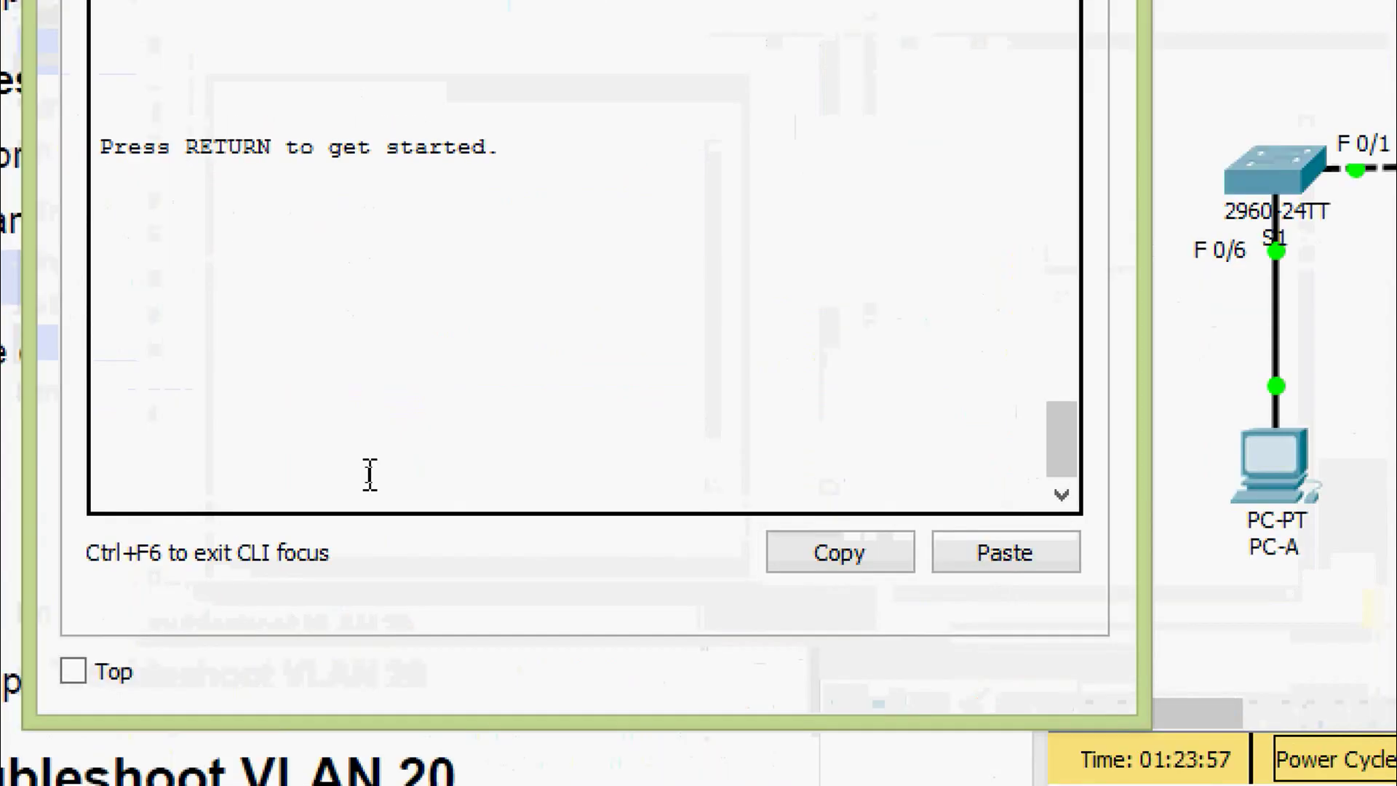
key("Return")
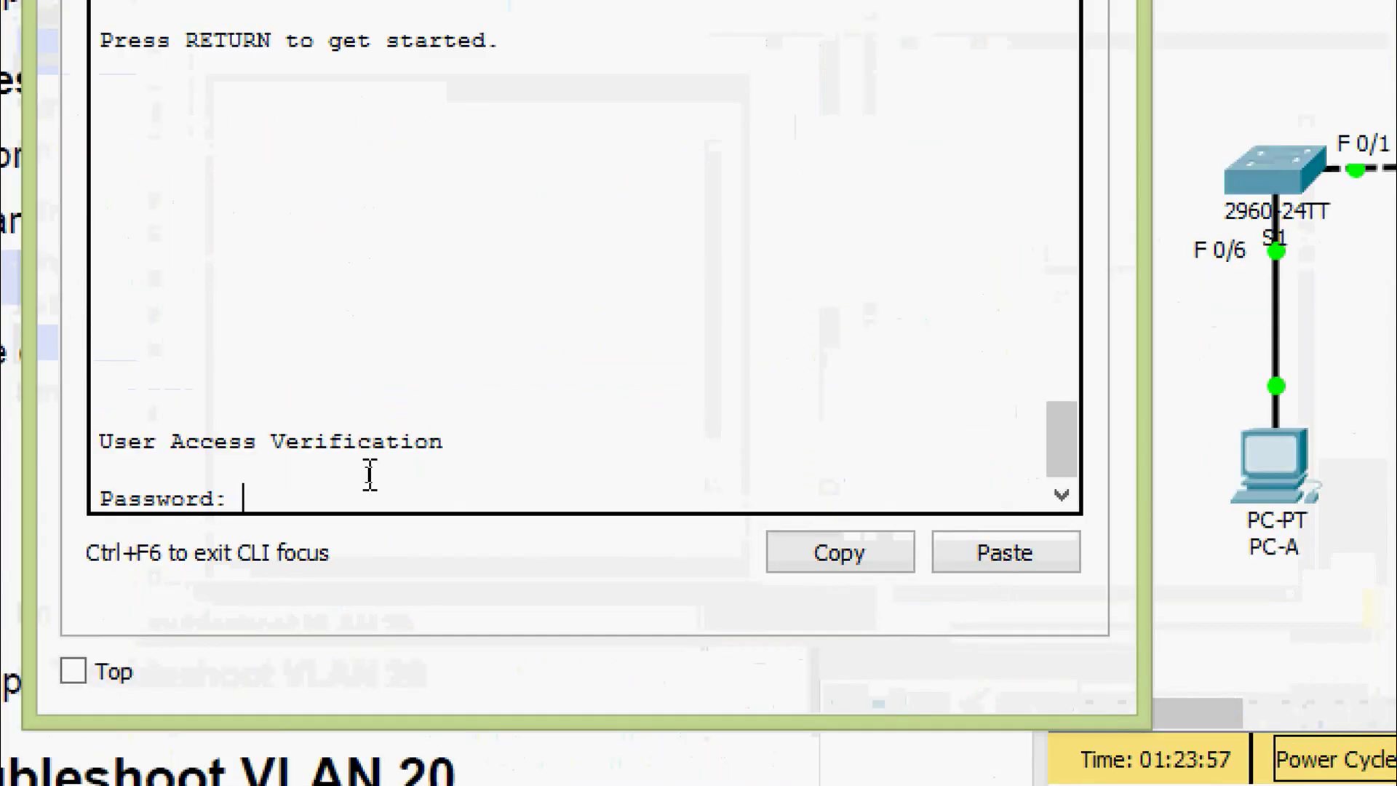
type("cisco")
key("Return")
type("ena")
key("Tab")
key("Return")
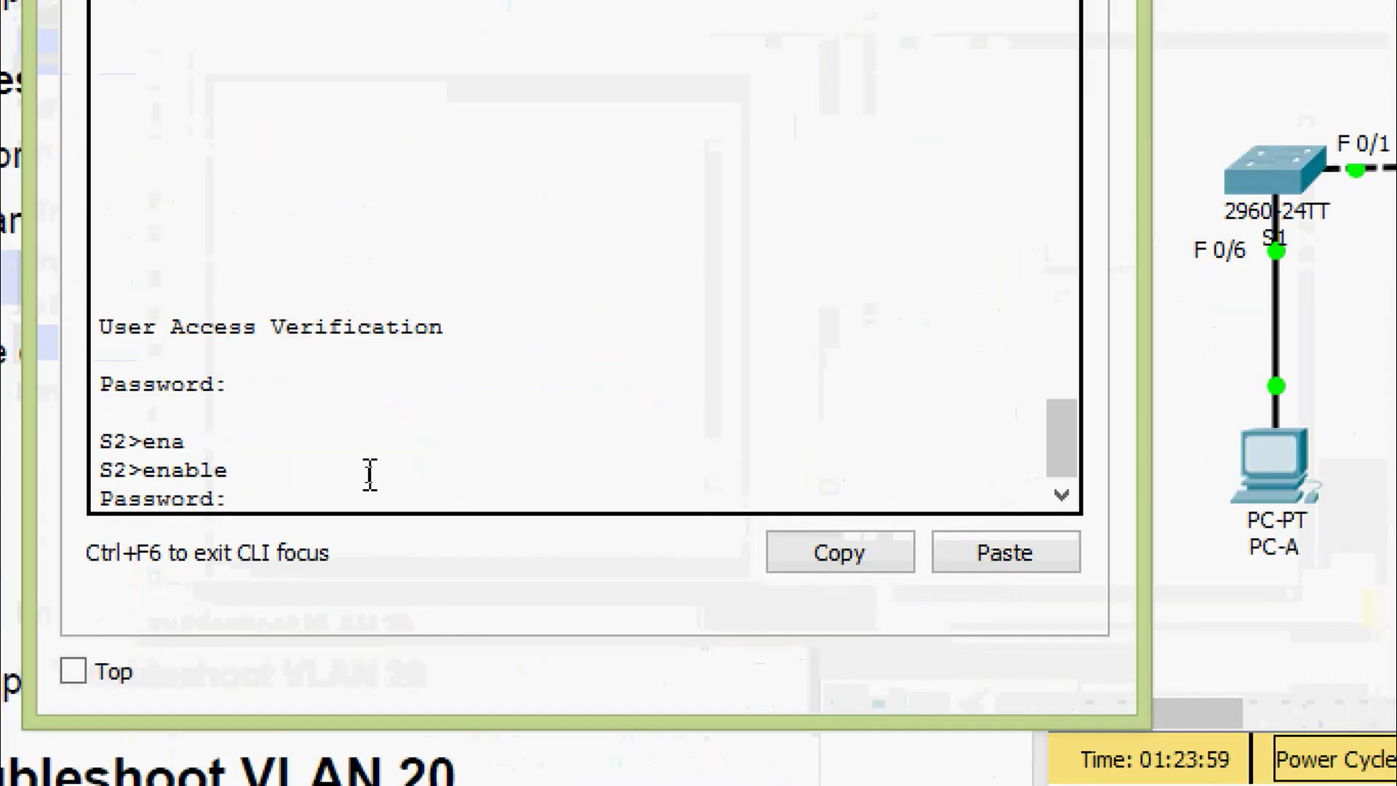
key("Return")
Enter configure terminal and enable interface FastEthernet0/11 with no shutdown.
type("conf")
key("Tab")
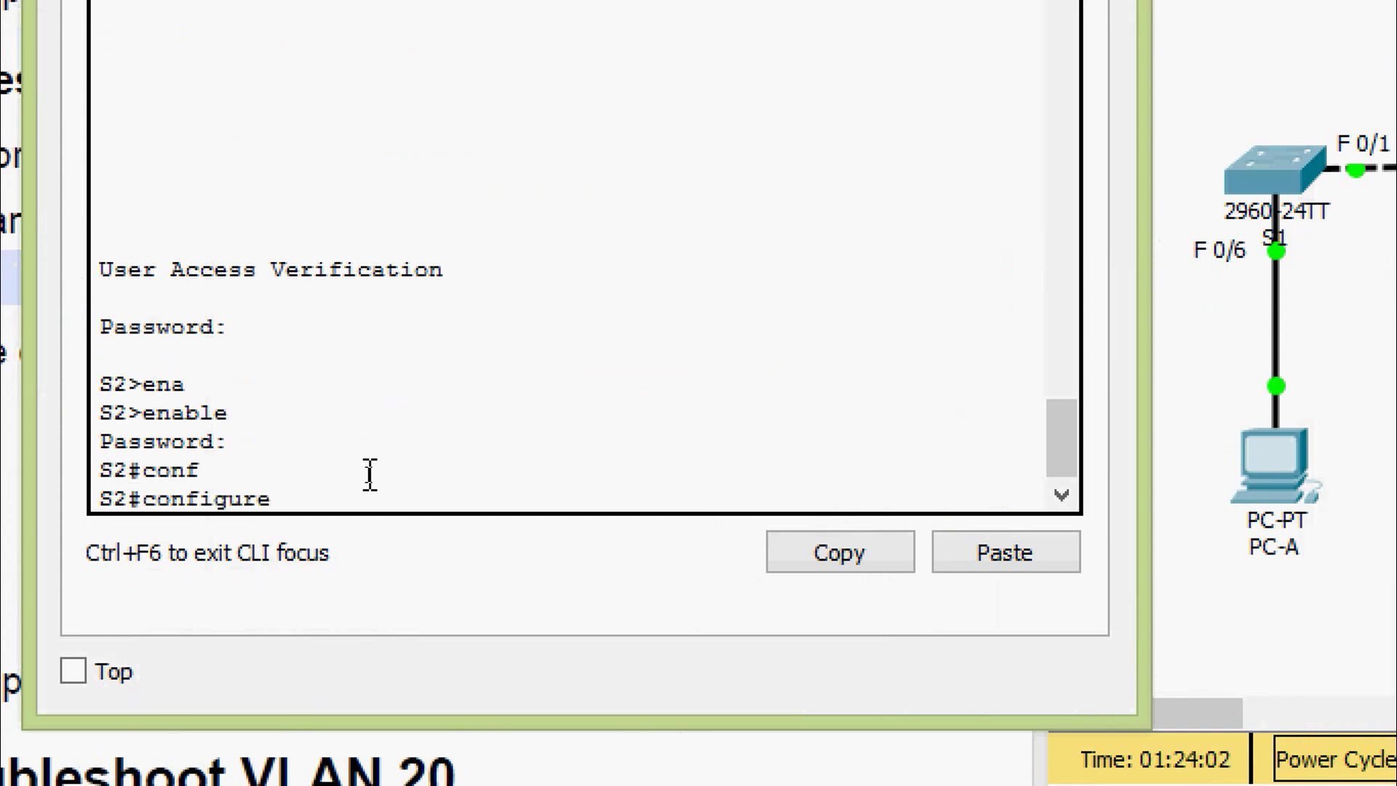
type("terminal")
key("Return")
type("inter")
key("Tab")
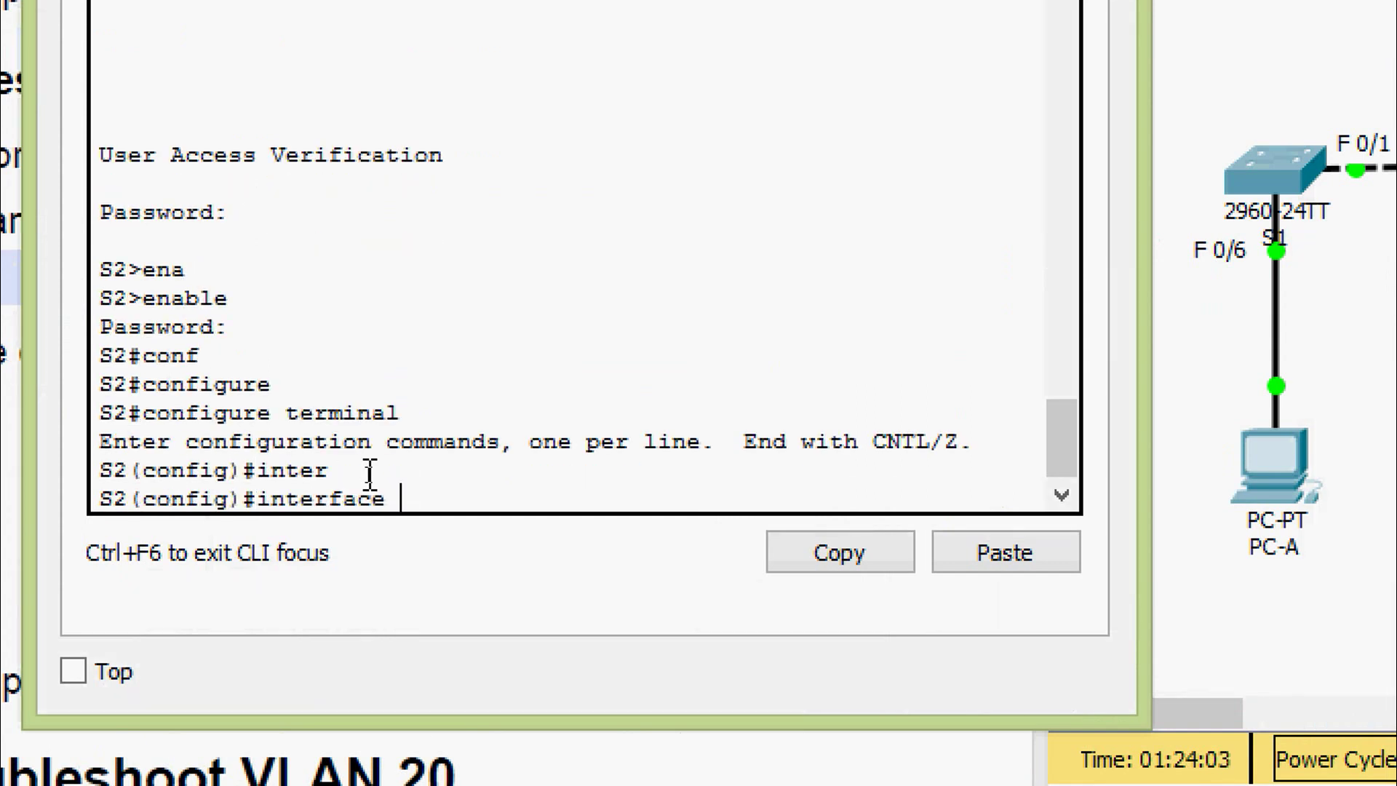
type("f")
key("Tab")
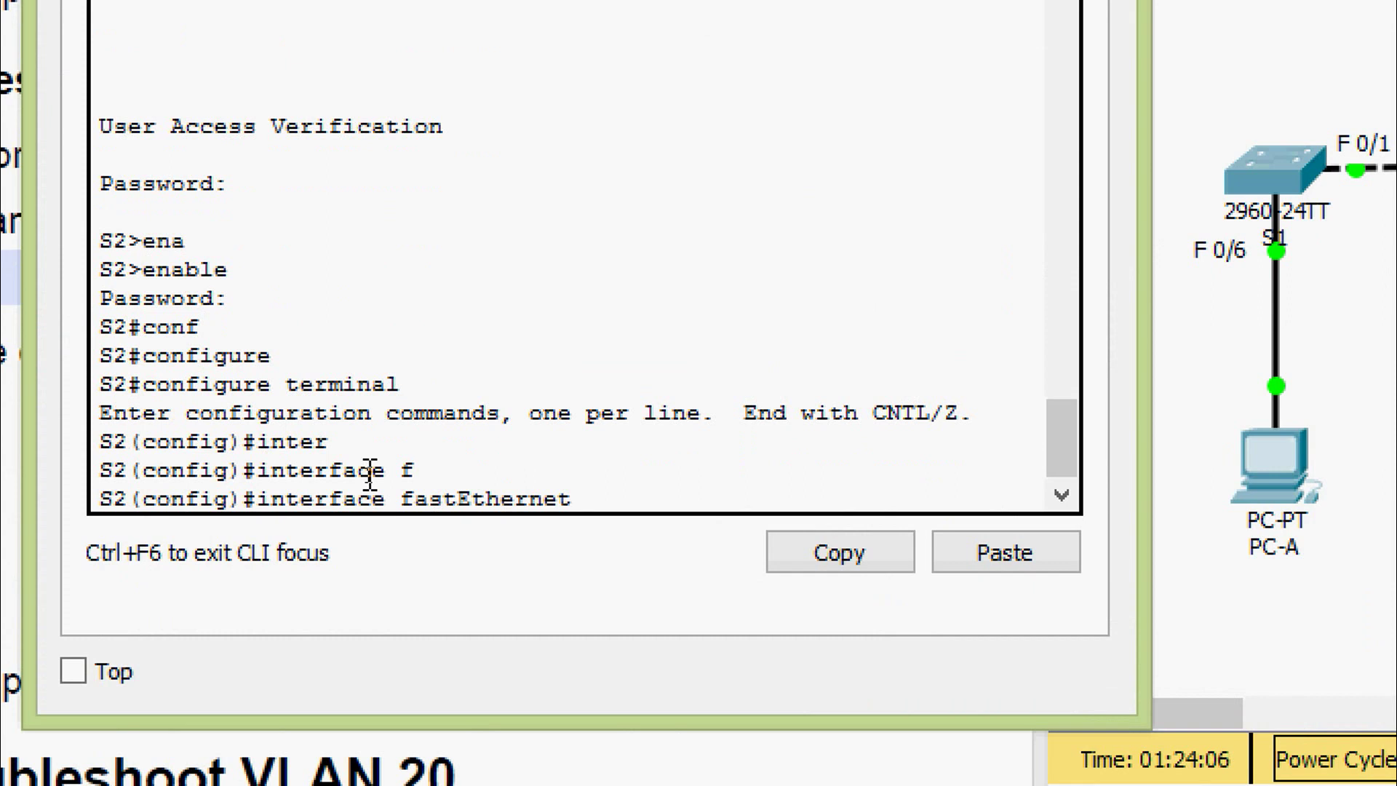
type("0/11")
key("Return")
type("no sh")
key("Tab")
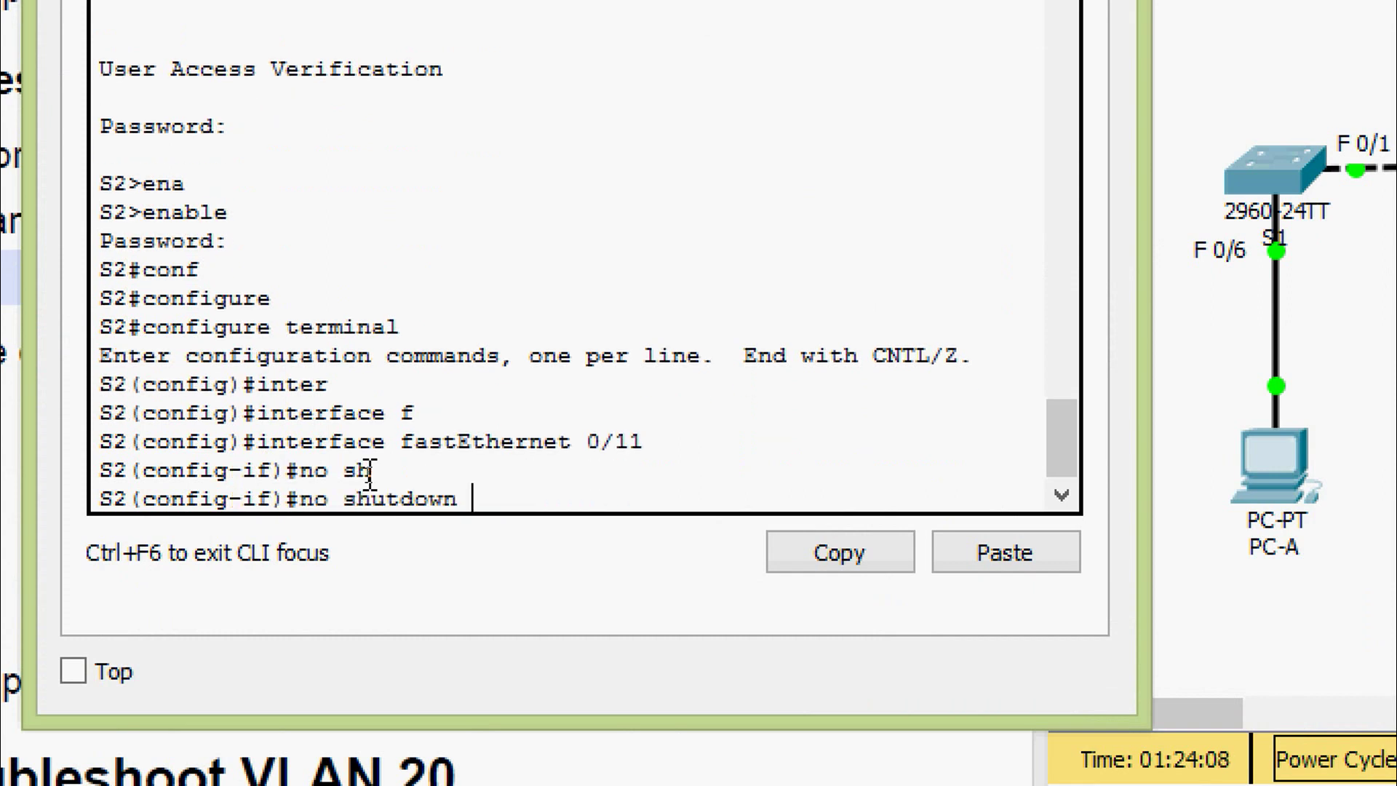
key("Return")
Enable interface FastEthernet0/18 with no shutdown, correcting the mistyped command.
key("Return")
key("Return")
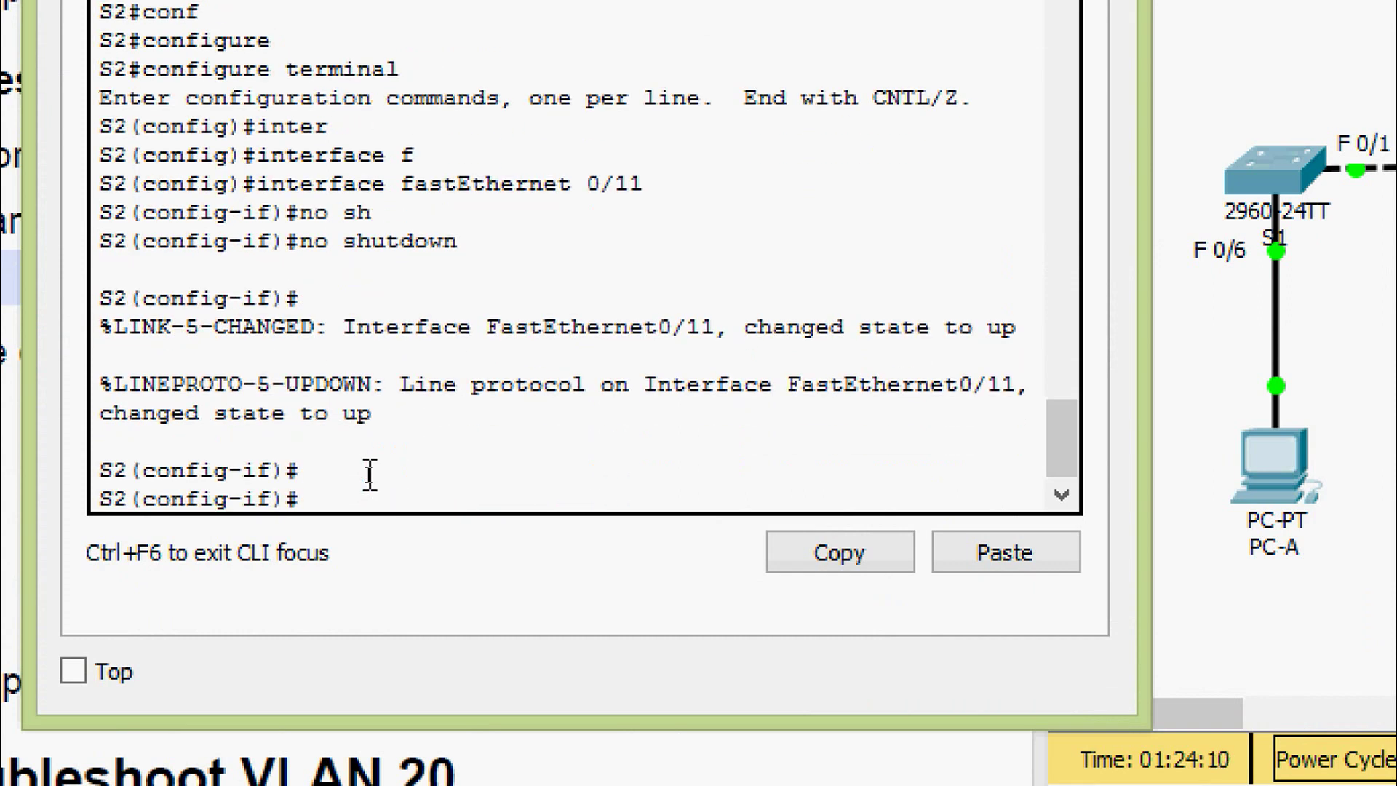
type("exit")
key("Return")
type("inter")
key("Tab")
type("f")
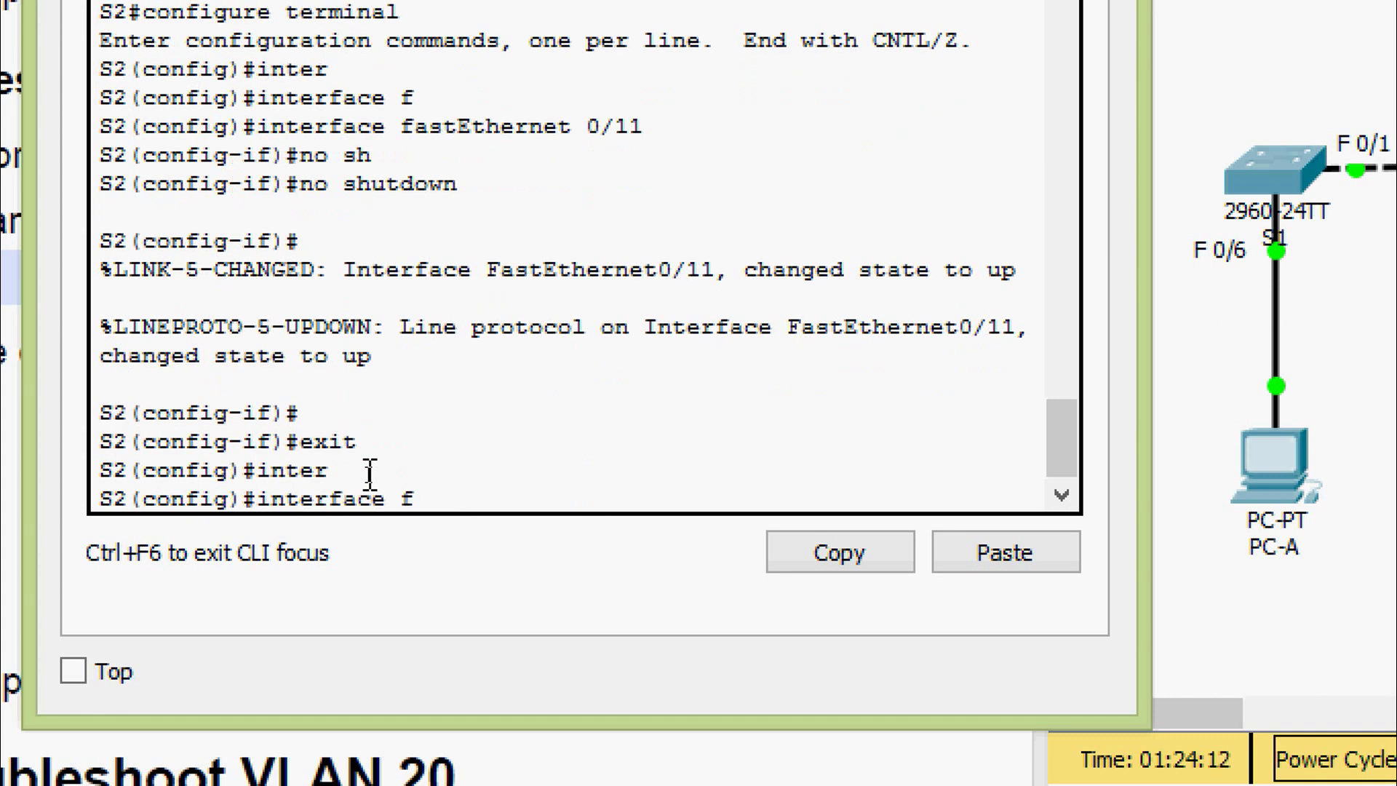
key("Tab")
type("0")
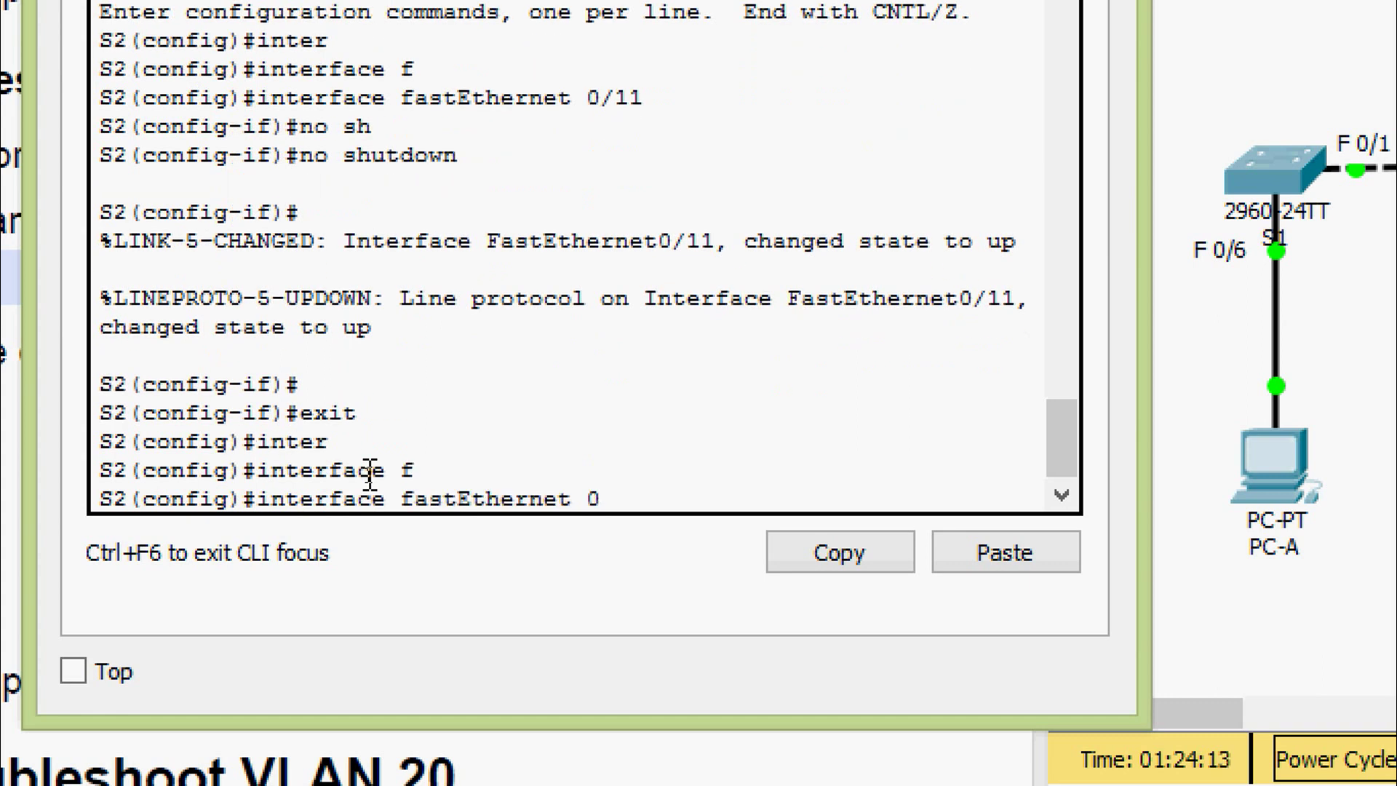
type("/18")
key("Return")
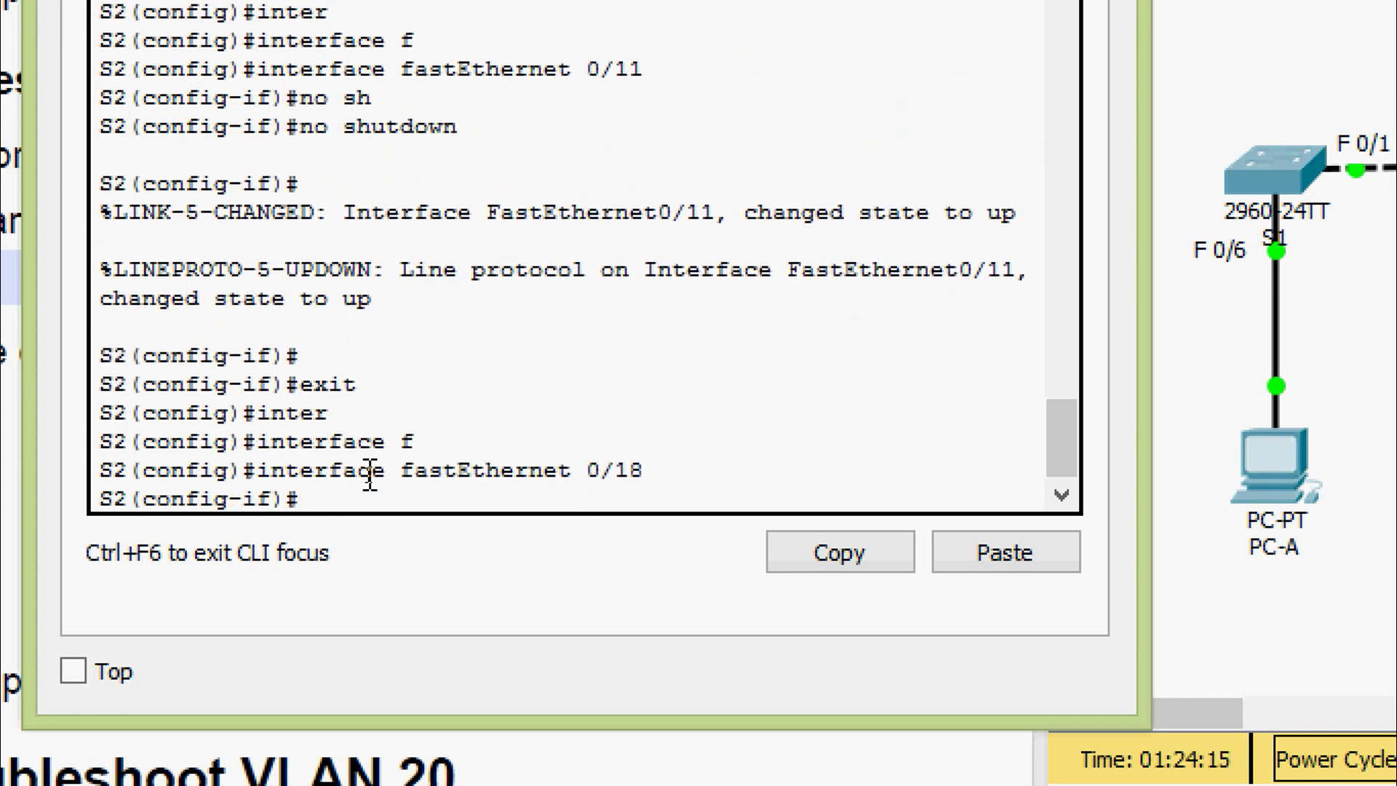
type("nosh")
key("Tab")
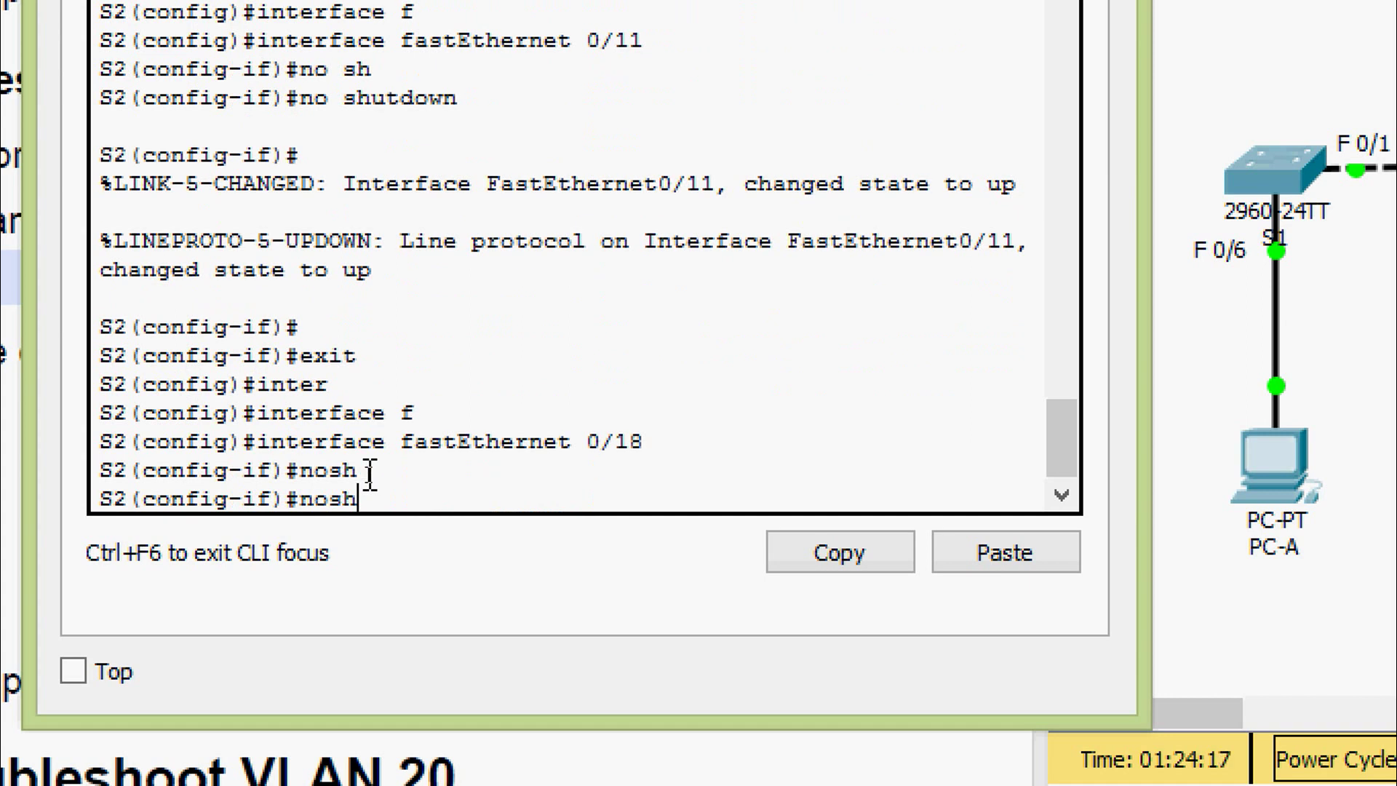
key("BackSpace")
key("BackSpace")
type("no sh")
key("Tab")
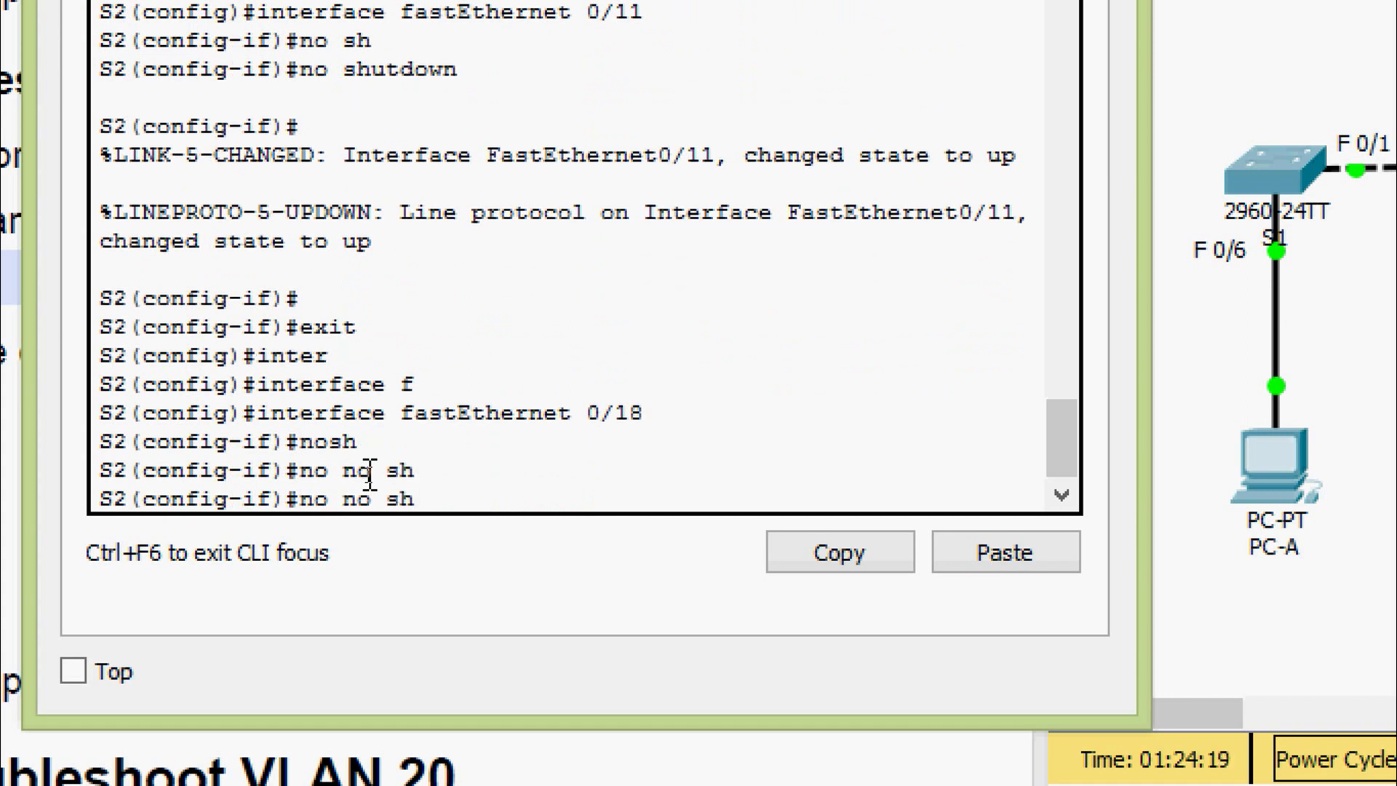
key("BackSpace")
key("BackSpace")
key("BackSpace")
key("BackSpace")
key("BackSpace")
type("shu")
key("Tab")
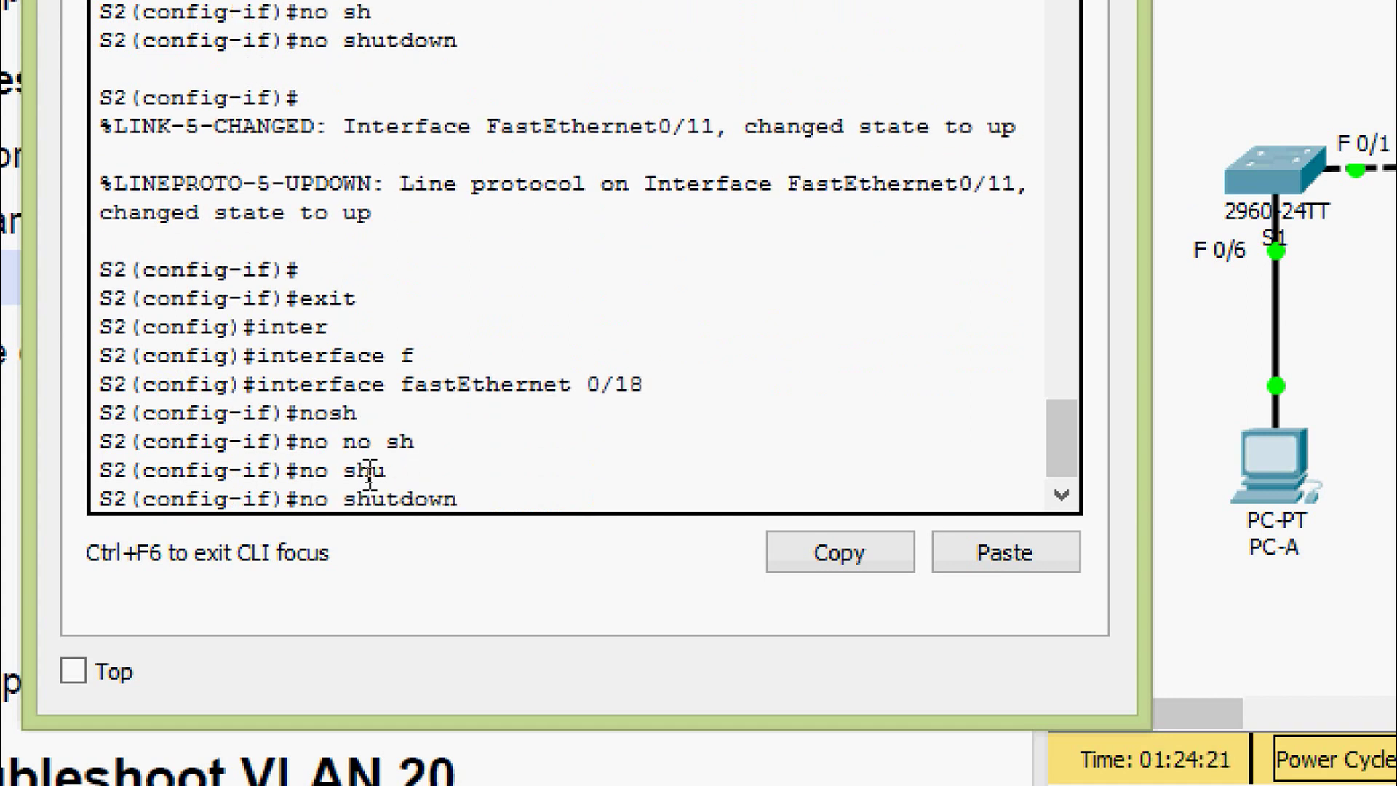
key("Return")
key("Return")
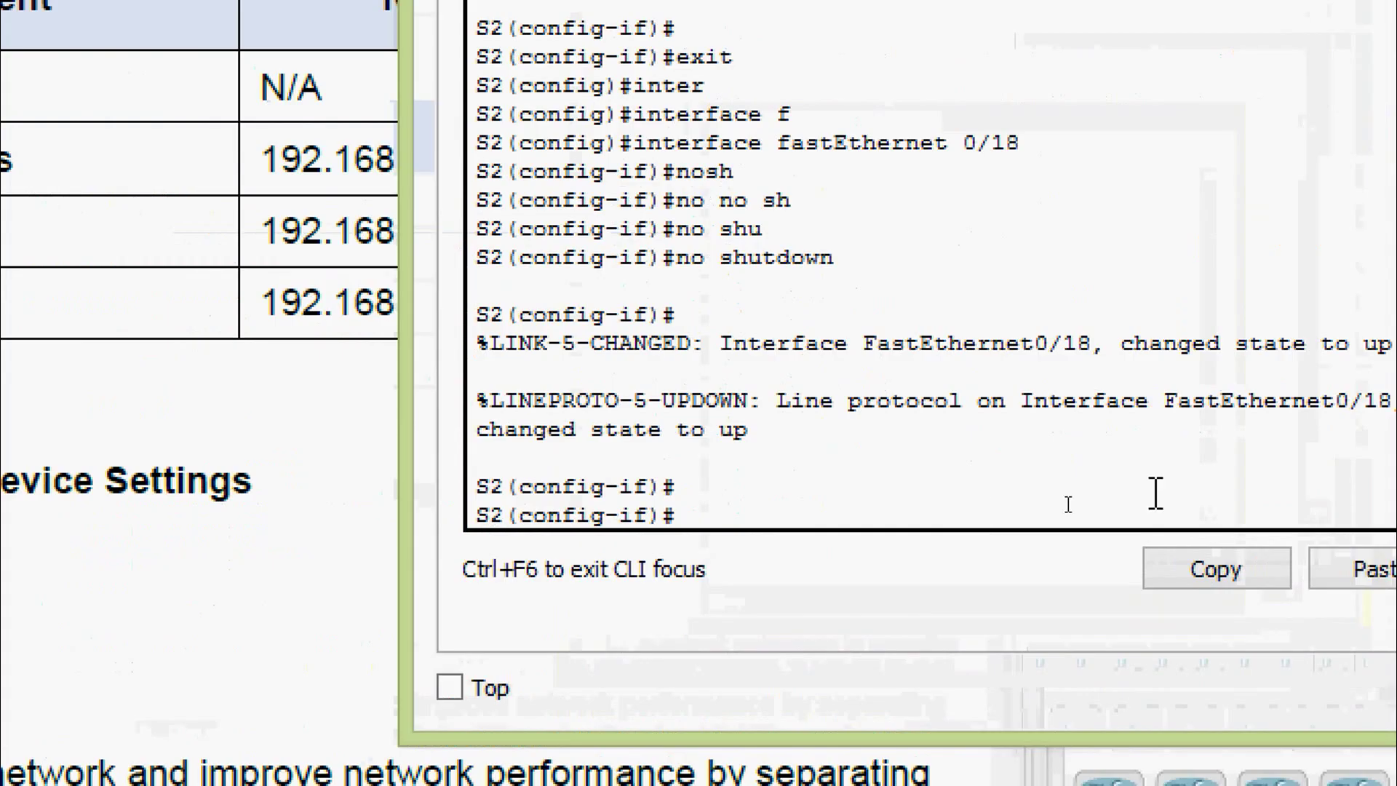
Select ports FastEthernet0/6 through 0/12 with interface range fa0/6-12.
type("exit")
key("Return")
type("inter")
key("Tab")
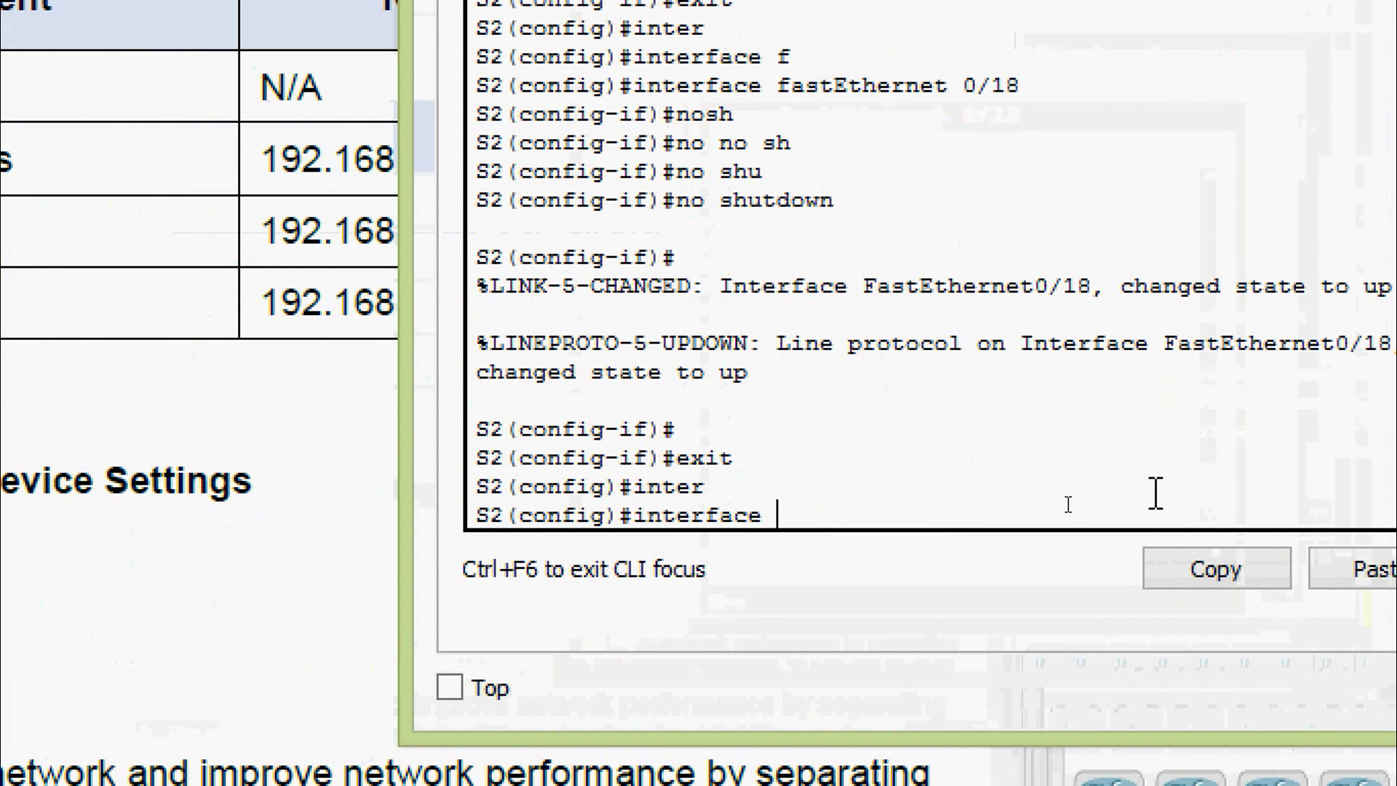
type("f")
key("Tab")
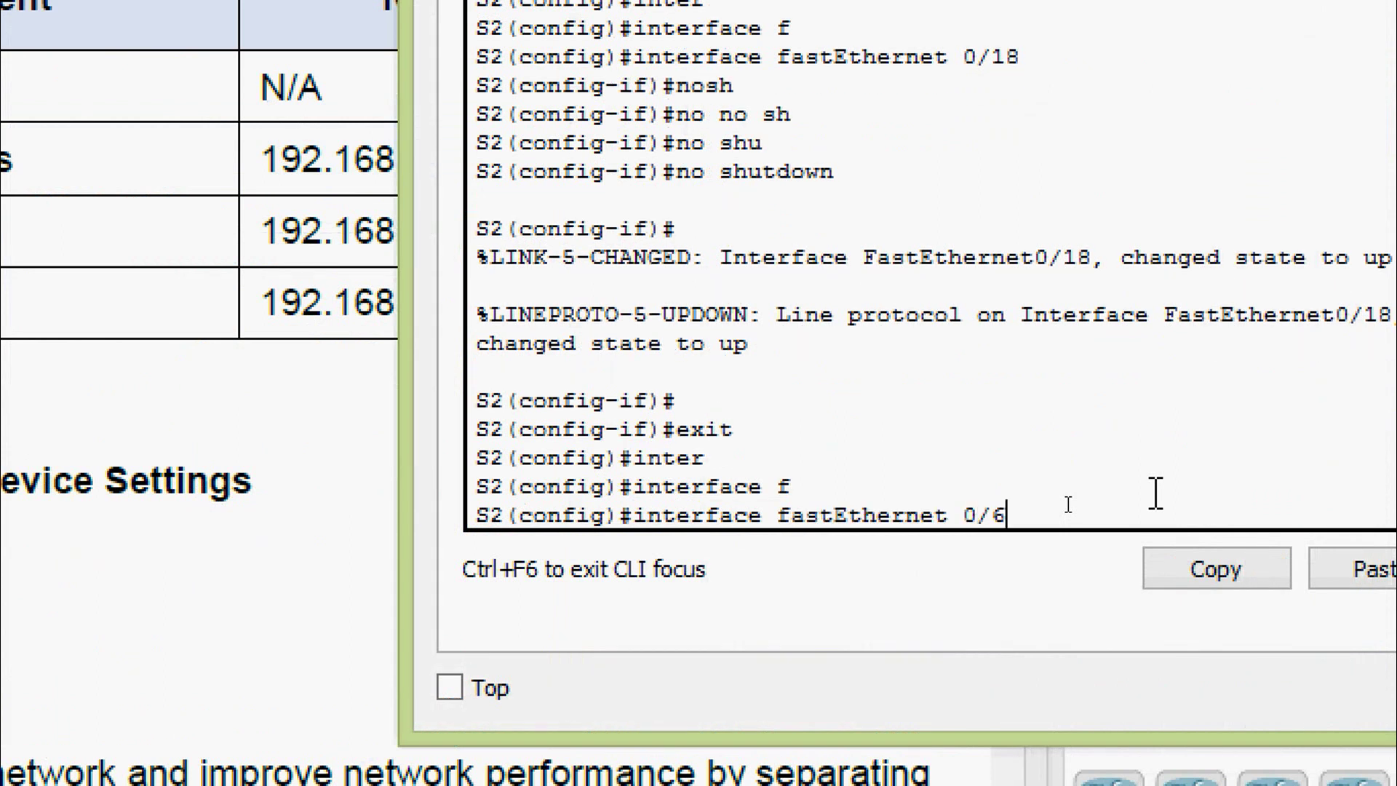
type("0/6-12")
key("Return")
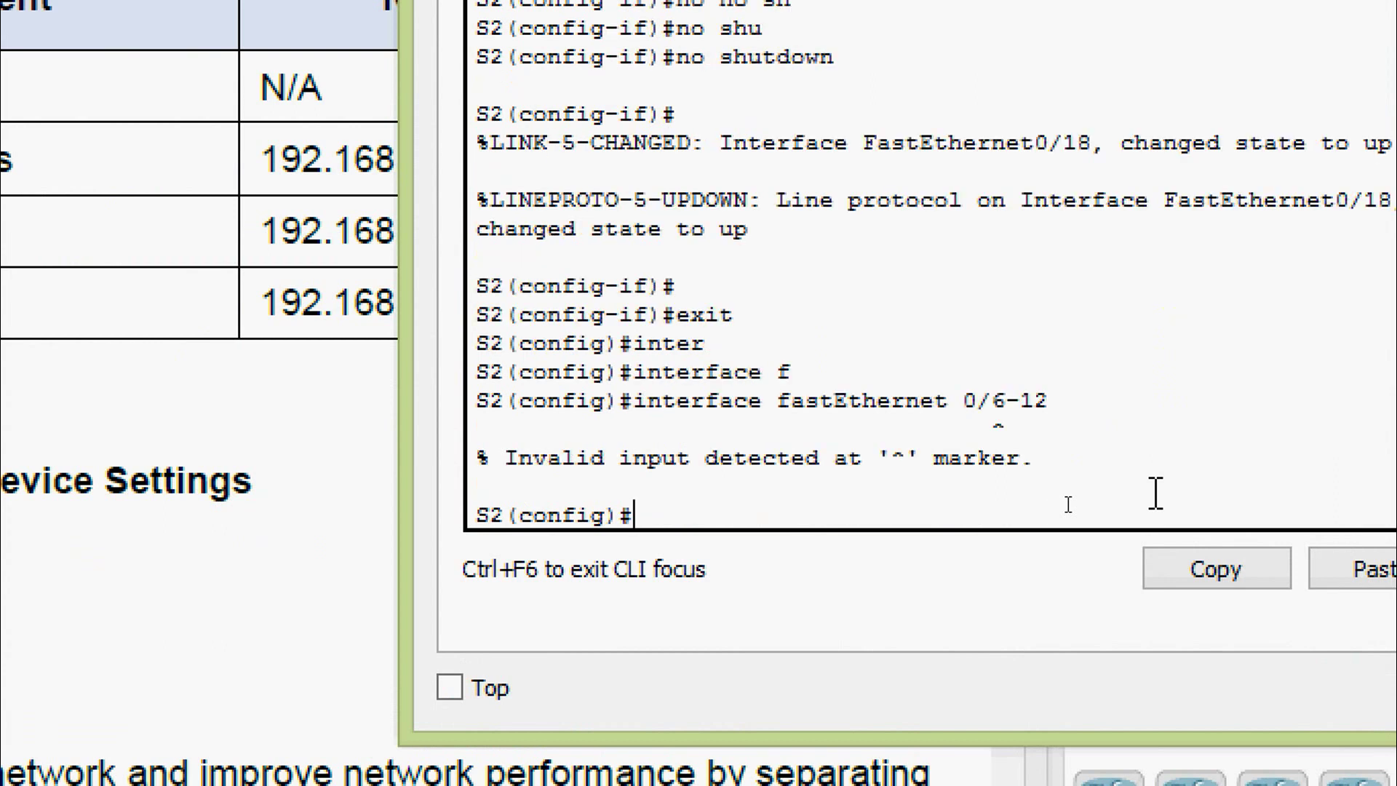
key("Up")
key("Left")
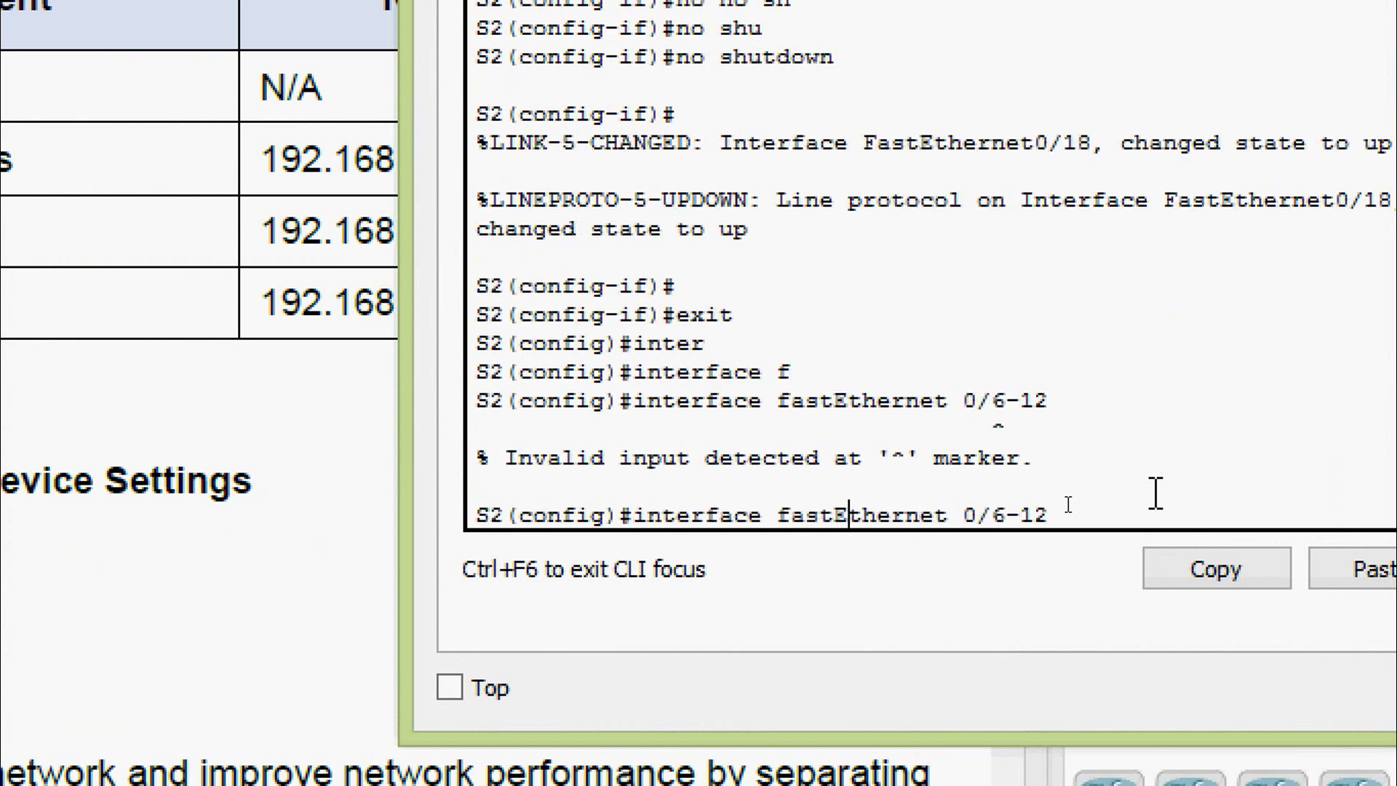
type("ra")
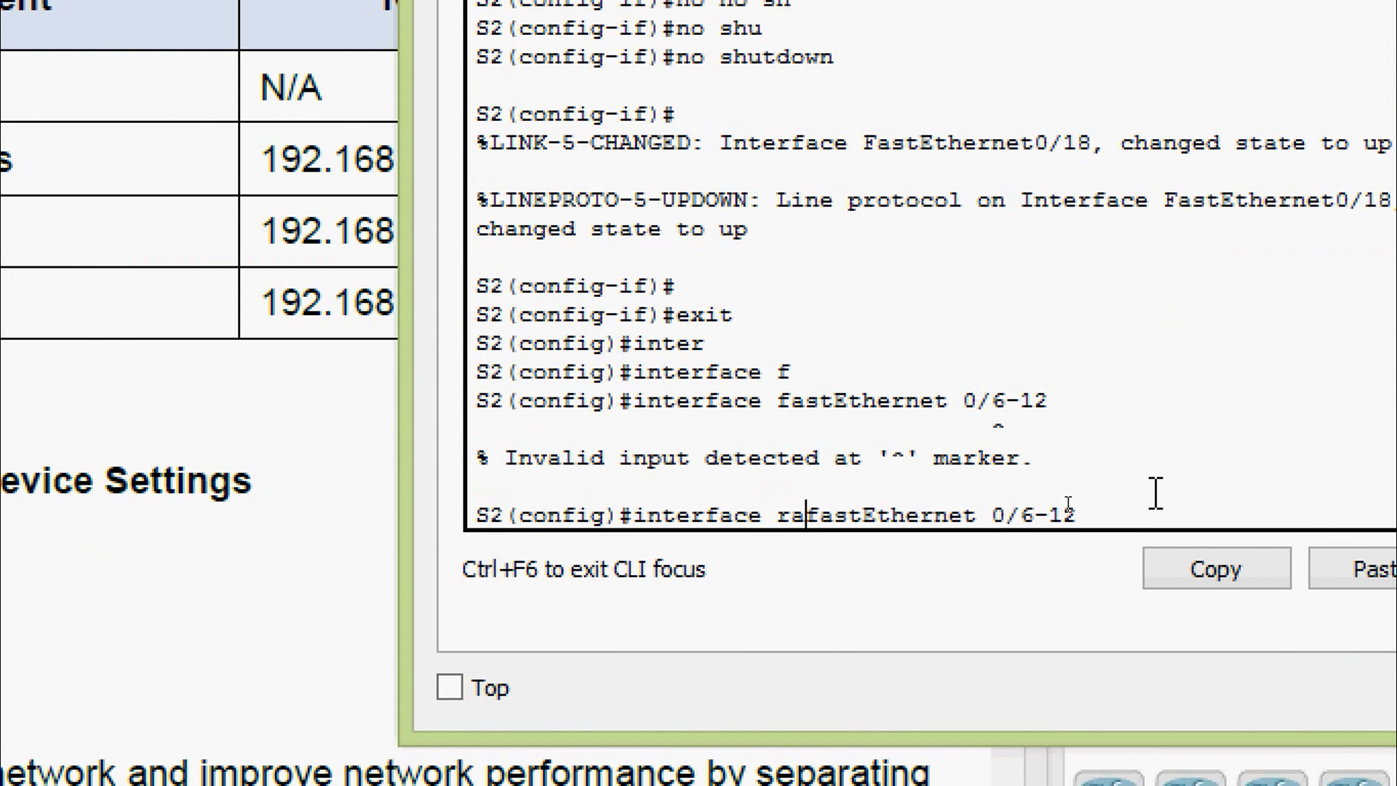
type("n")
key("Return")
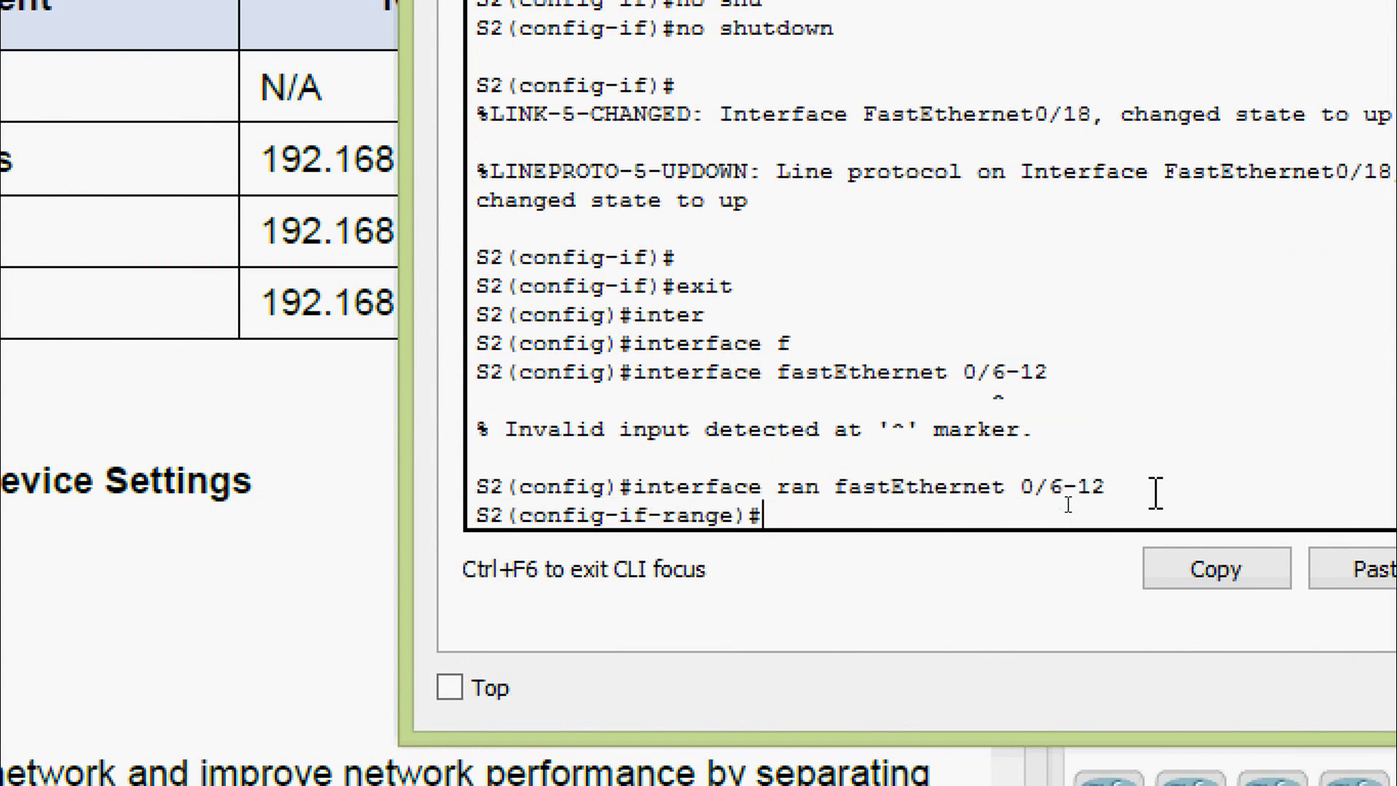
Make the range access ports in VLAN 10, then exit configuration mode with Ctrl+Z.
type("swi")
key("Tab")
type("mo")
key("Tab")
type("ac")
key("Tab")
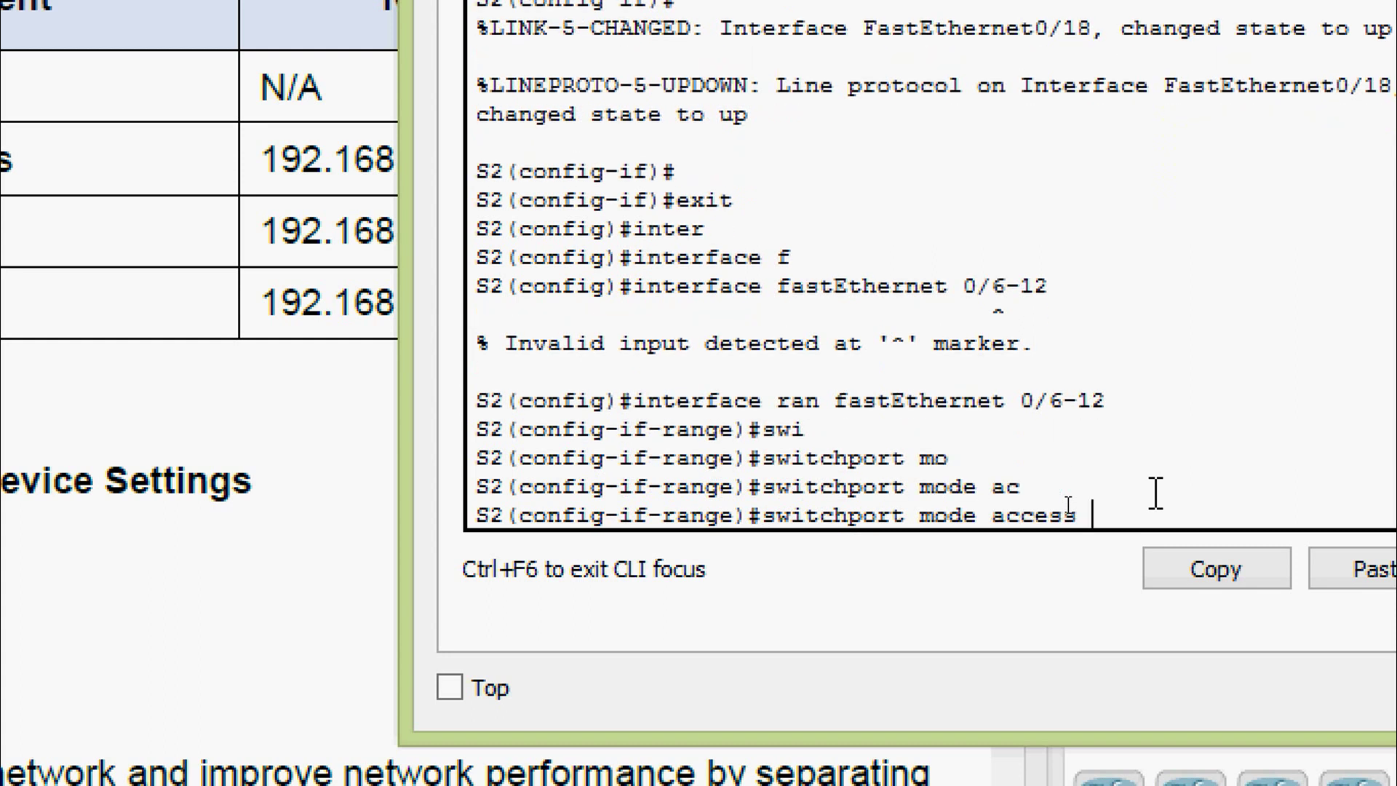
key("Return")
type("sw")
key("Tab")
type("ac")
key("Tab")
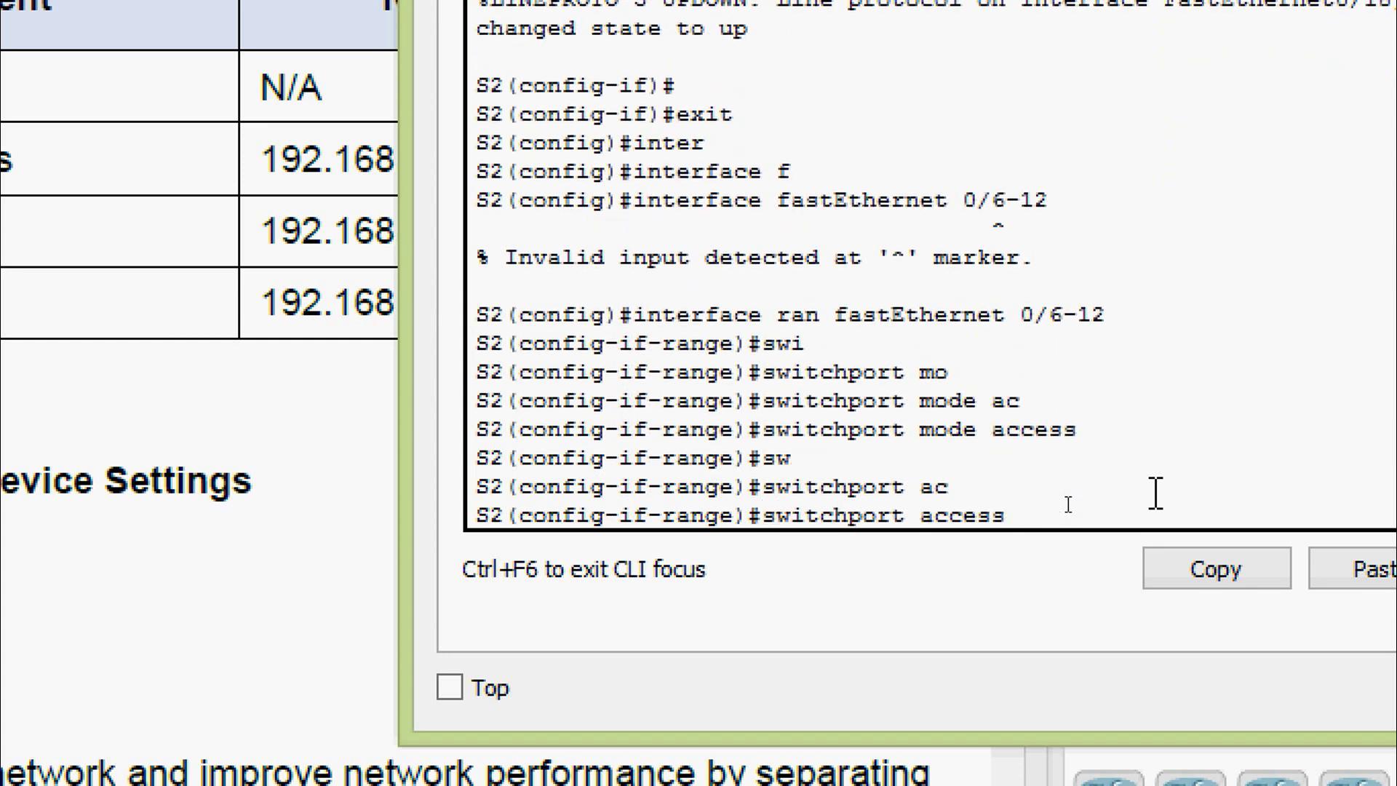
type("vl")
key("Tab")
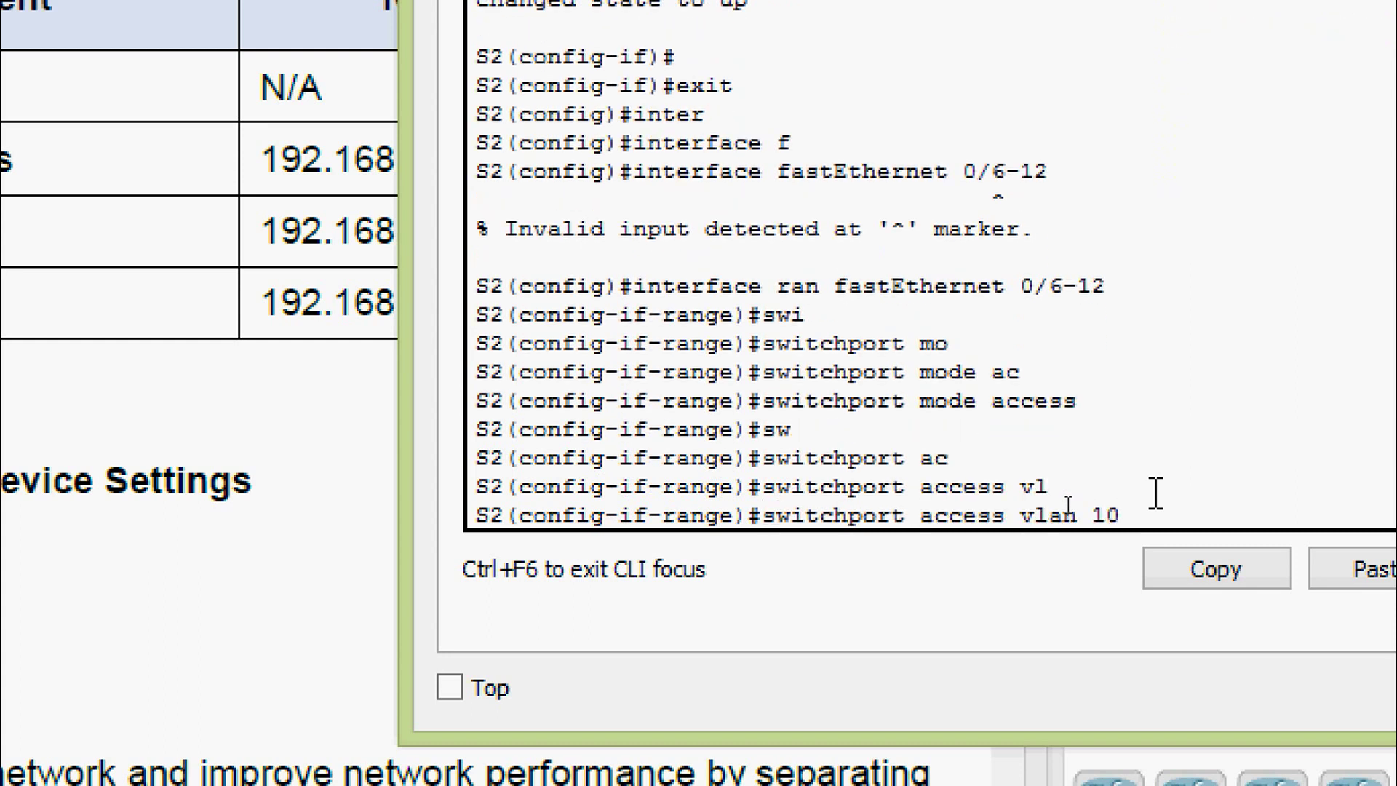
key("Return")
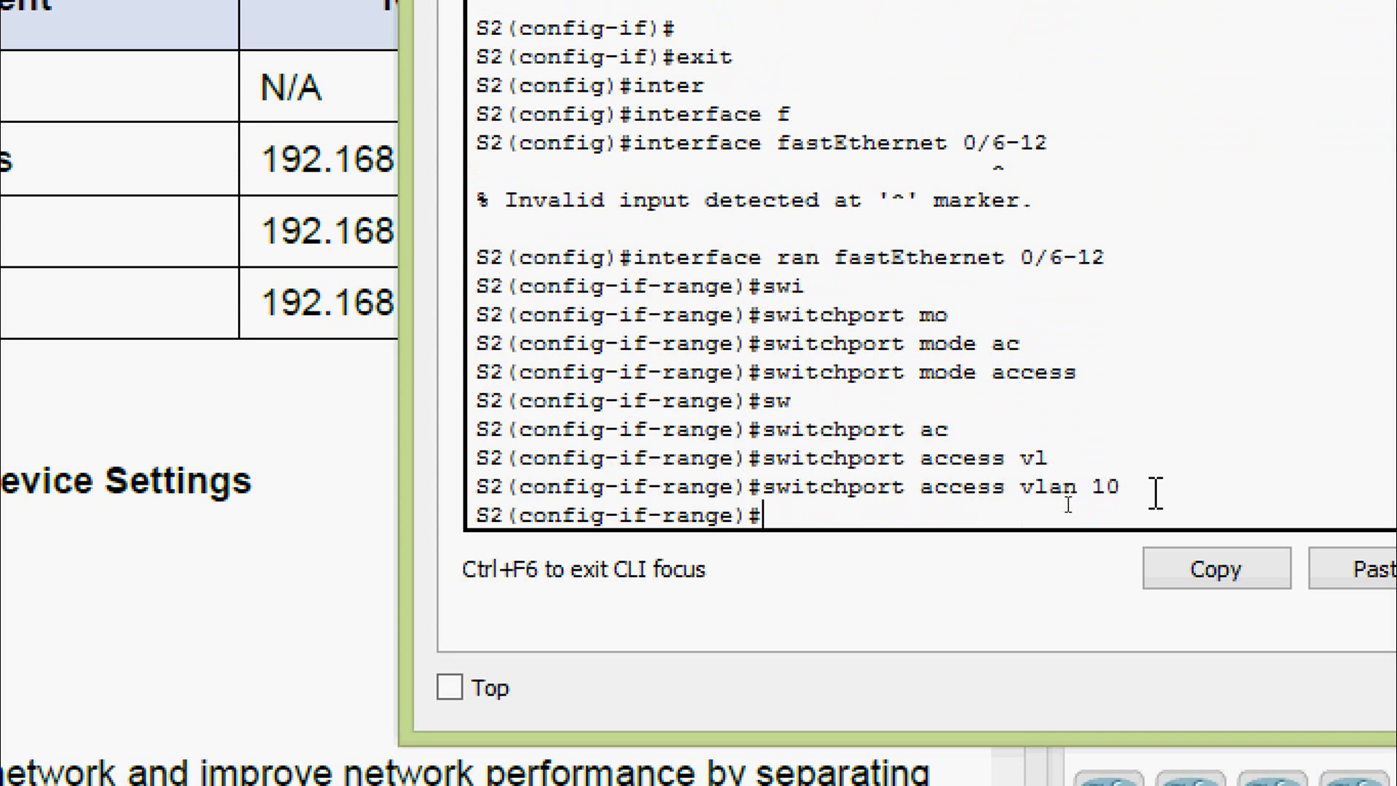
key("ctrl+z")
key("Return")
key("Return")
Run show vlan brief and check Students VLAN 10 lists Fa0/6–Fa0/12.
key("Tab")
type("vl")
key("Tab")
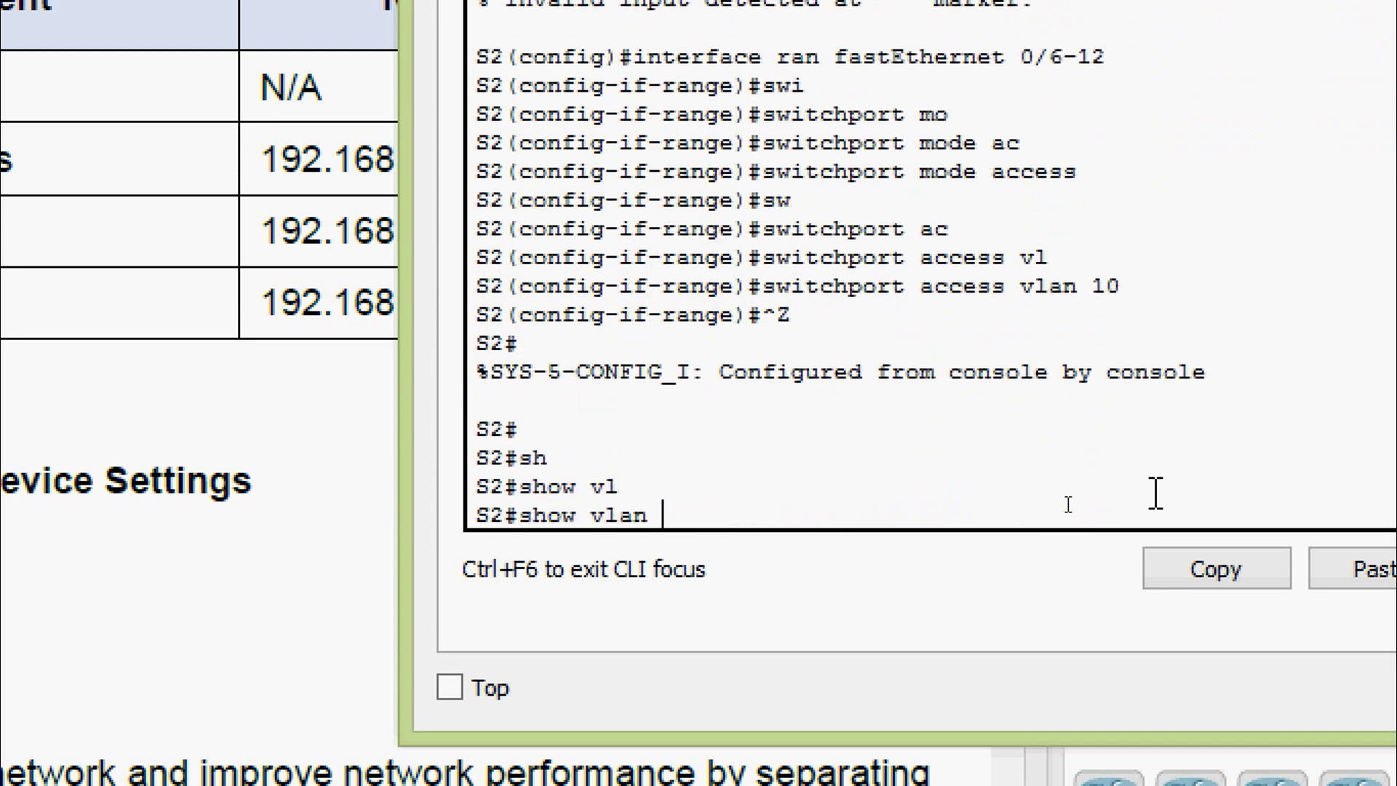
type("b")
key("Tab")
key("Return")
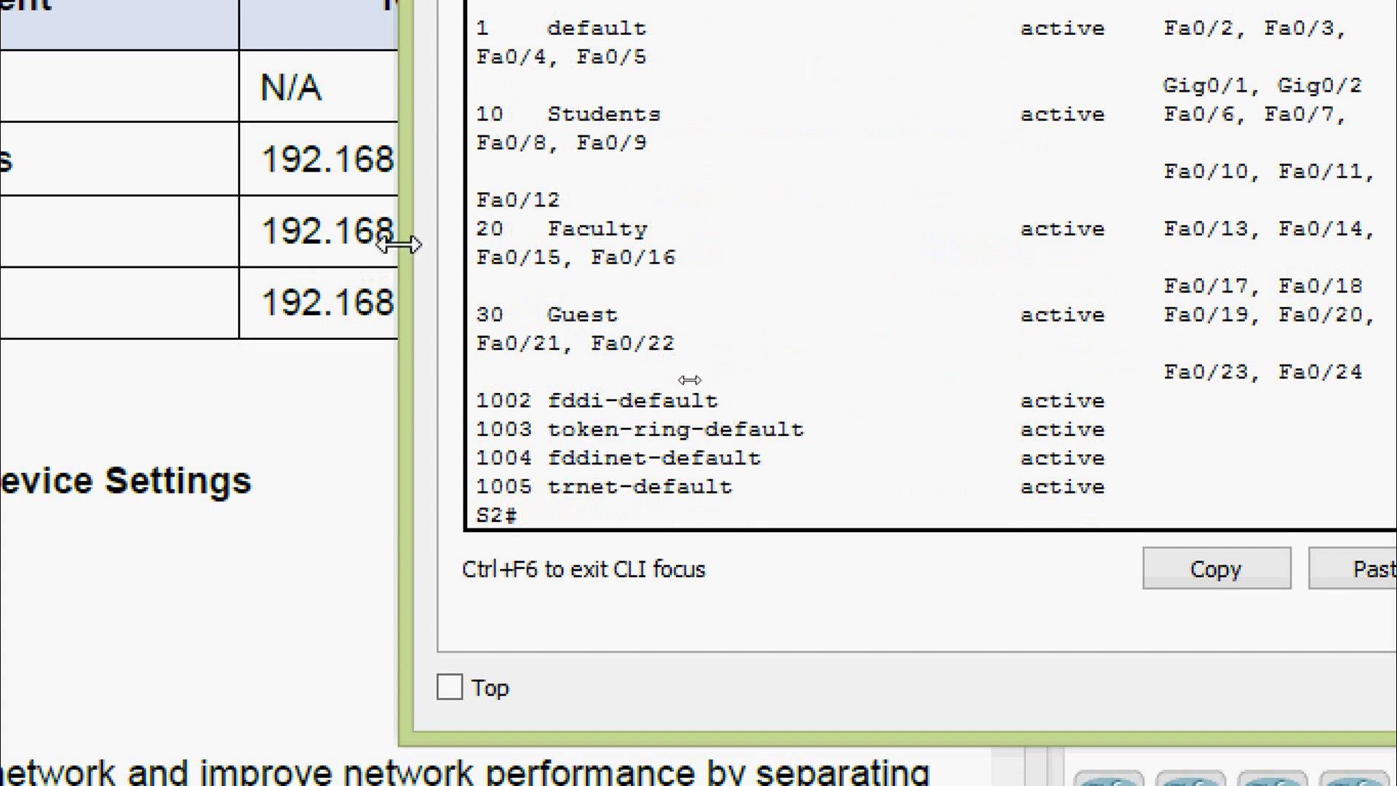
left_click_drag(399, 246, 62, 289)
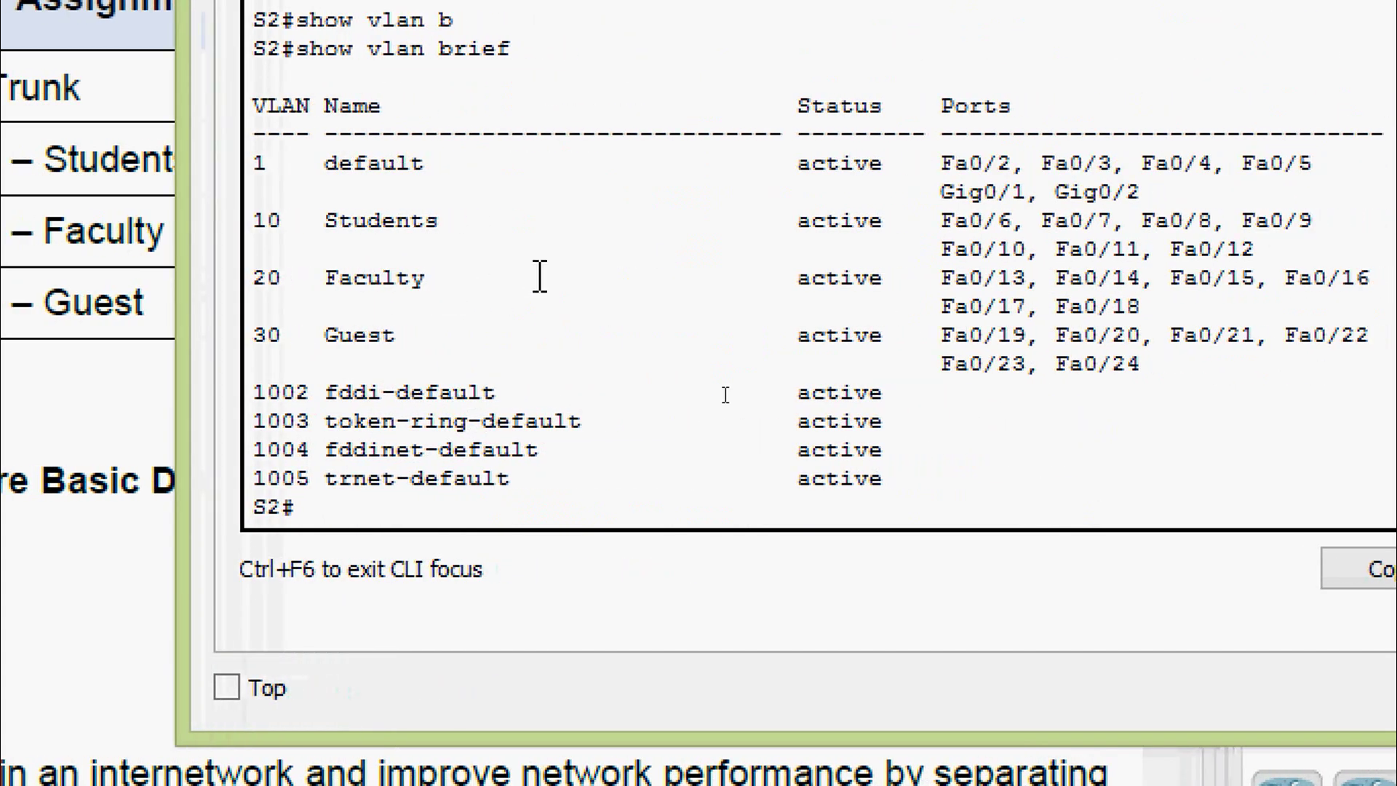
left_click_drag(1253, 249, 906, 223)
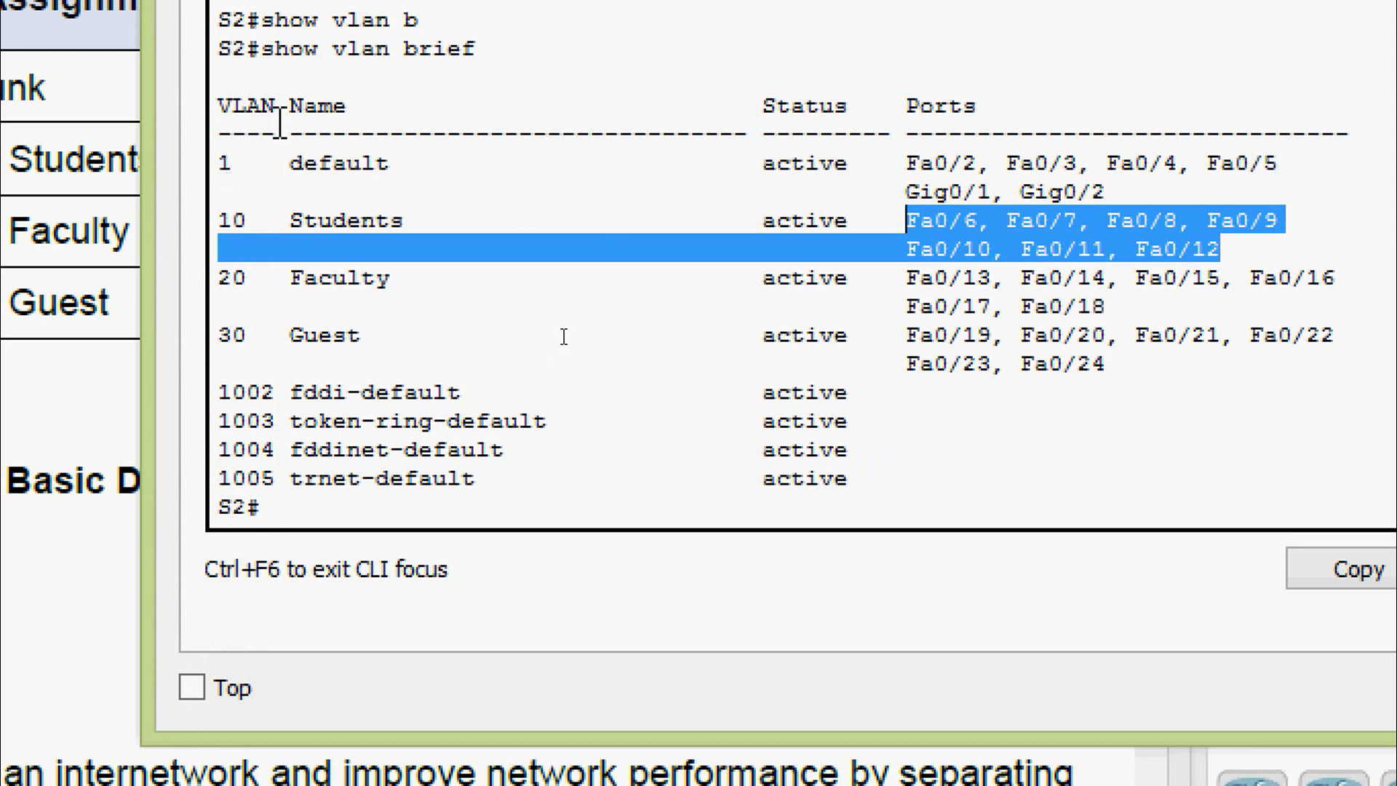
left_click(362, 311)
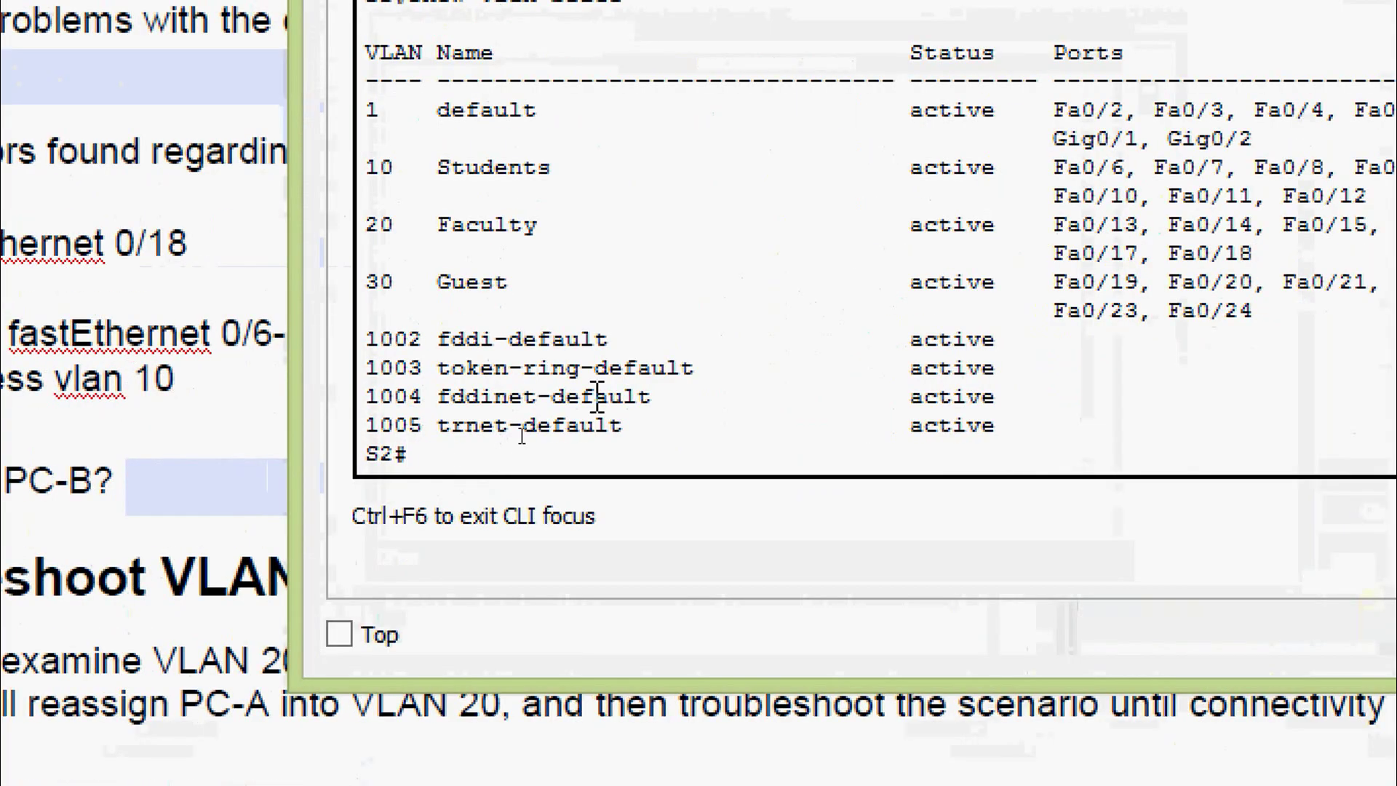
Display S2's running configuration and page back to the Fa0/1 trunk settings.
type("sh")
key("Tab")
type("ru")
key("Tab")
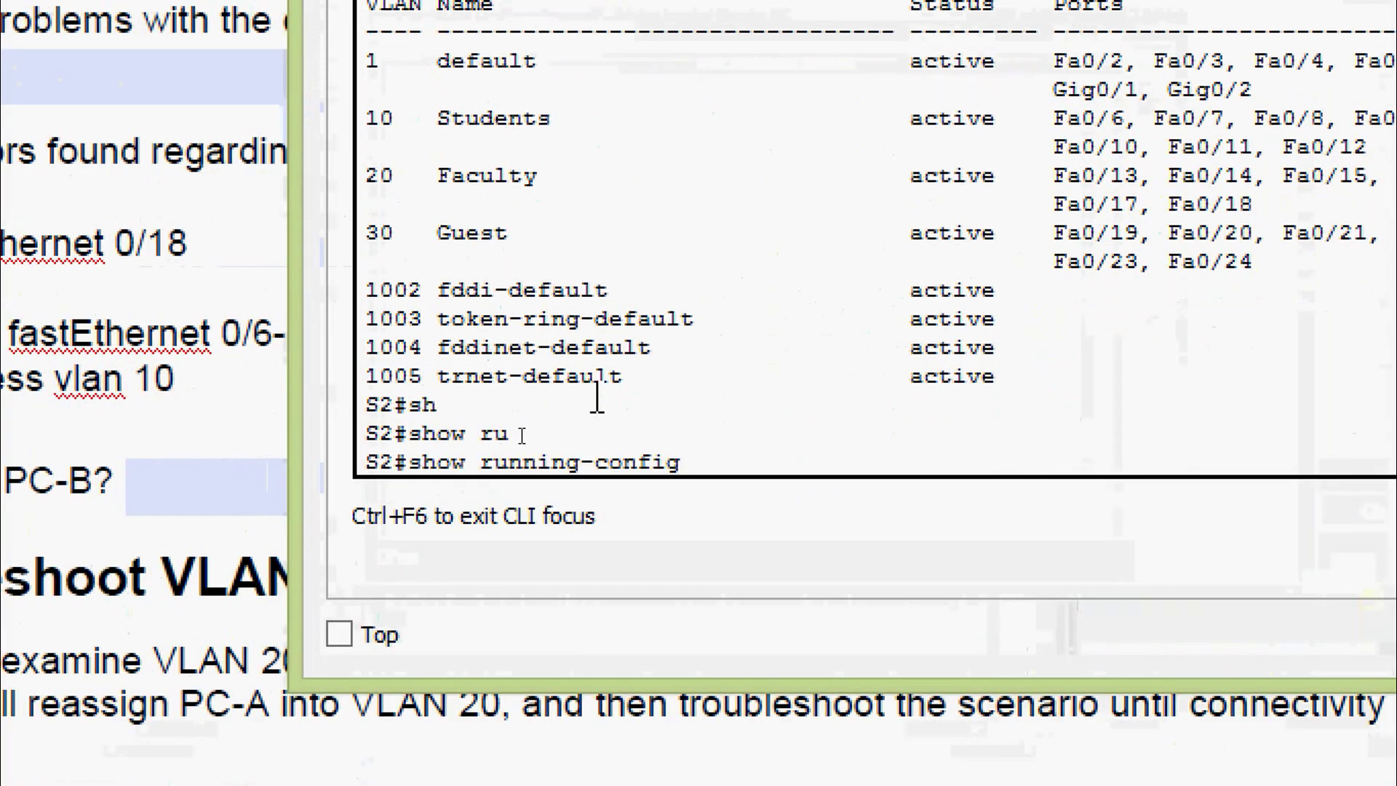
key("Return")
key("space")
key("space")
key("space")
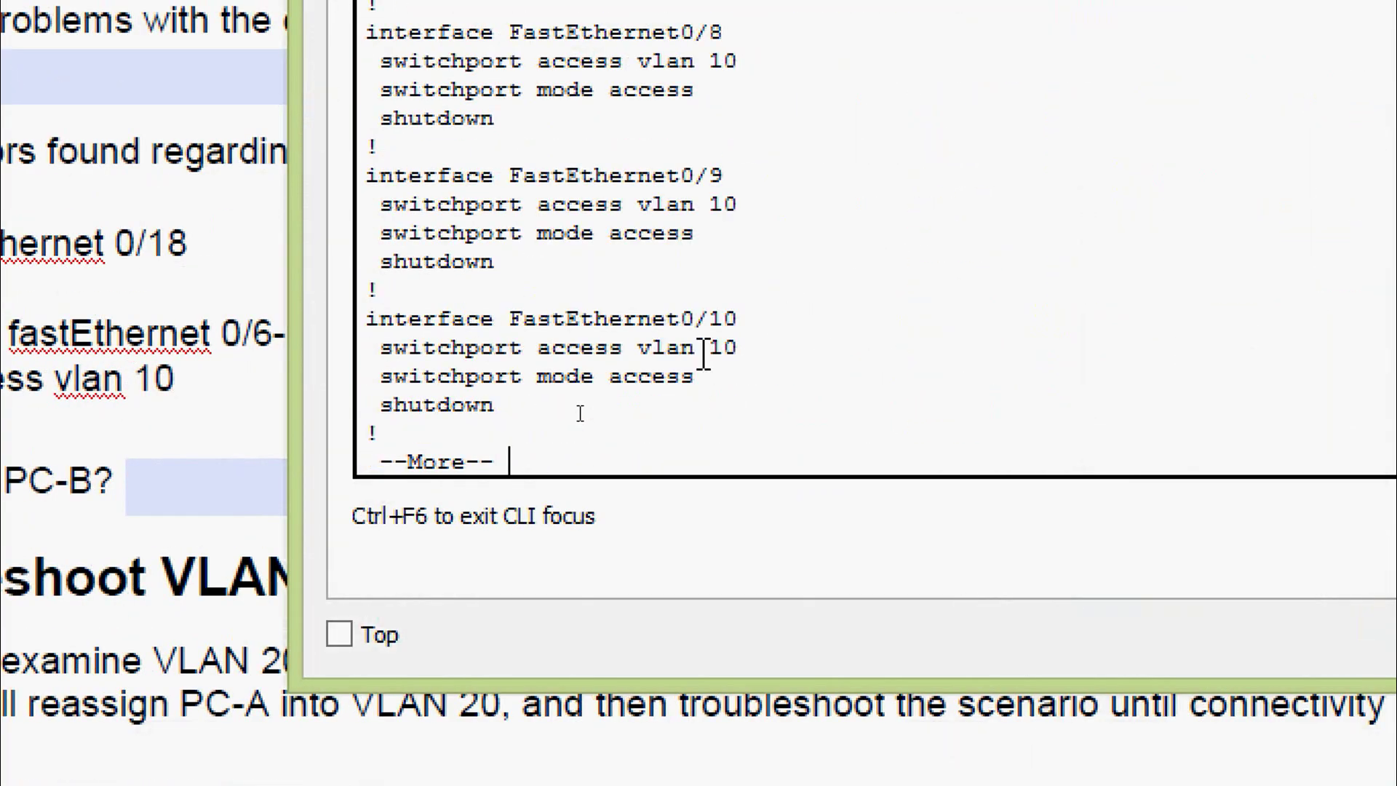
key("space")
key("space")
key("space")
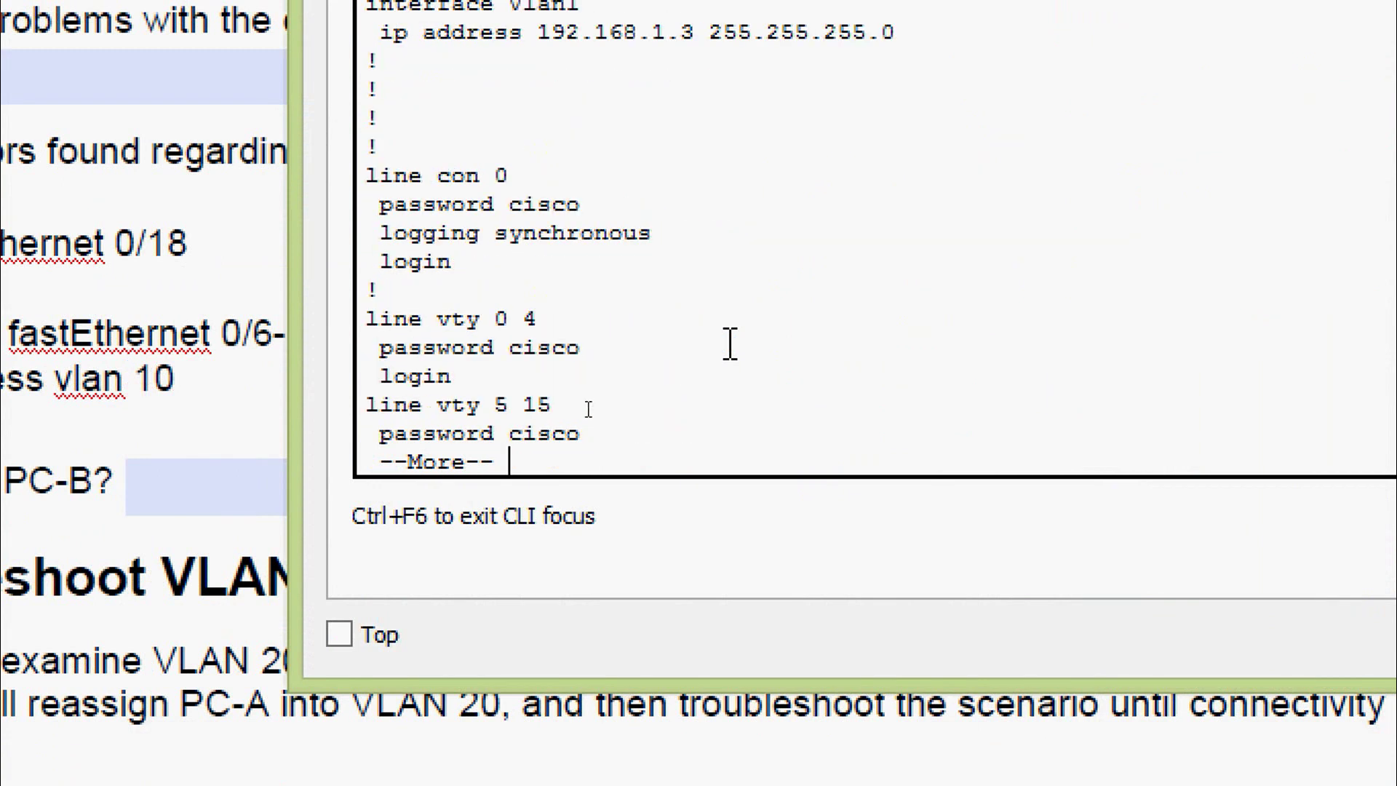
scroll(729, 343, "up", 5)
scroll(730, 344, "up", 3)
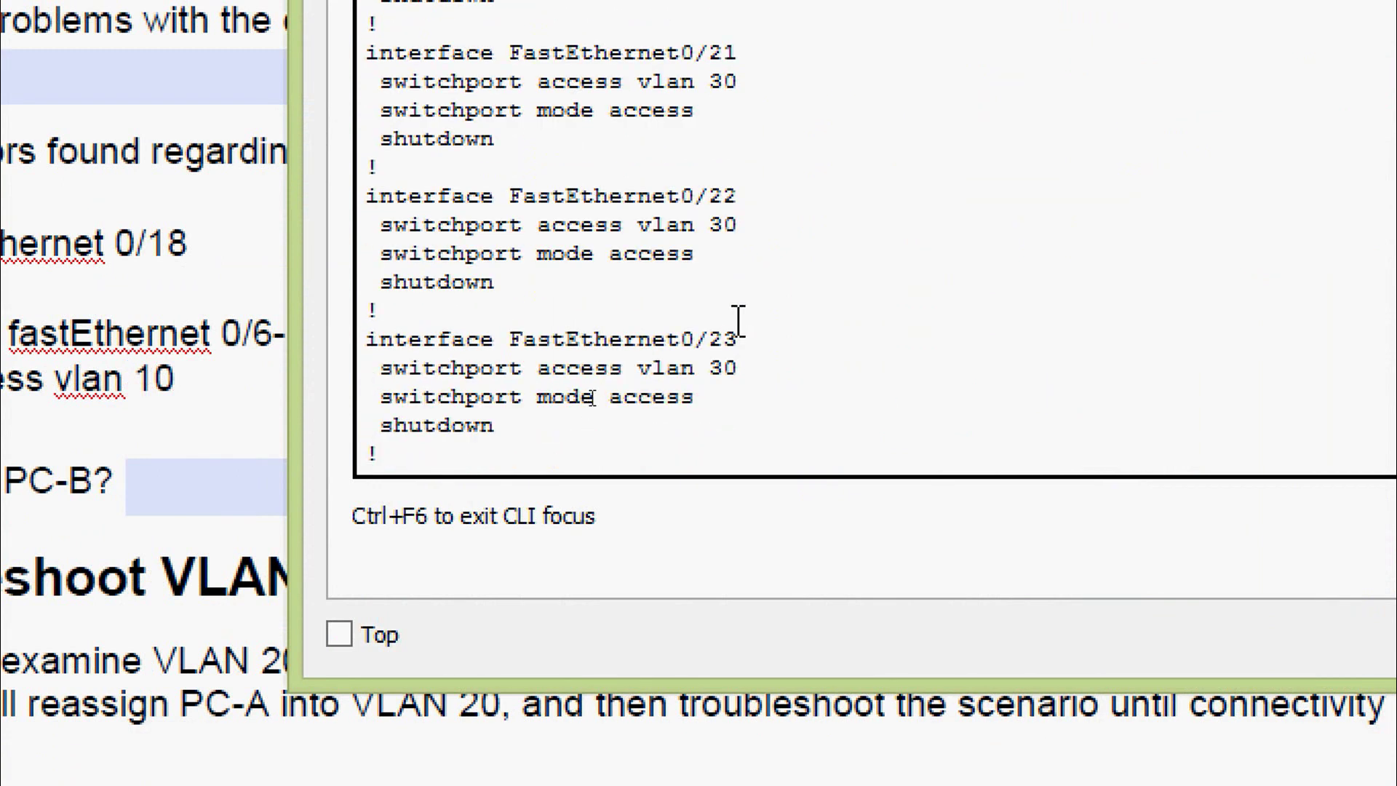
scroll(736, 318, "up", 2)
scroll(738, 320, "up", 20)
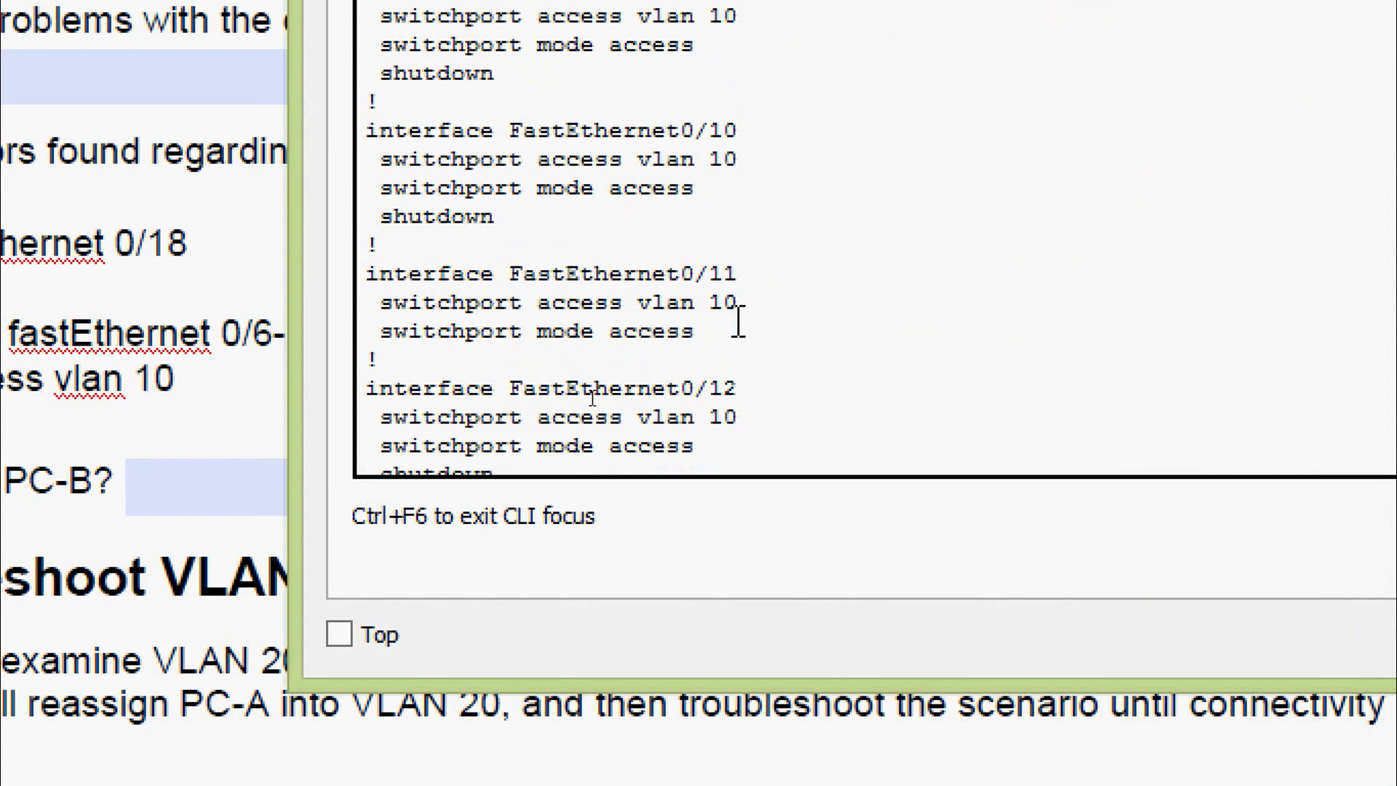
scroll(737, 321, "up", 10)
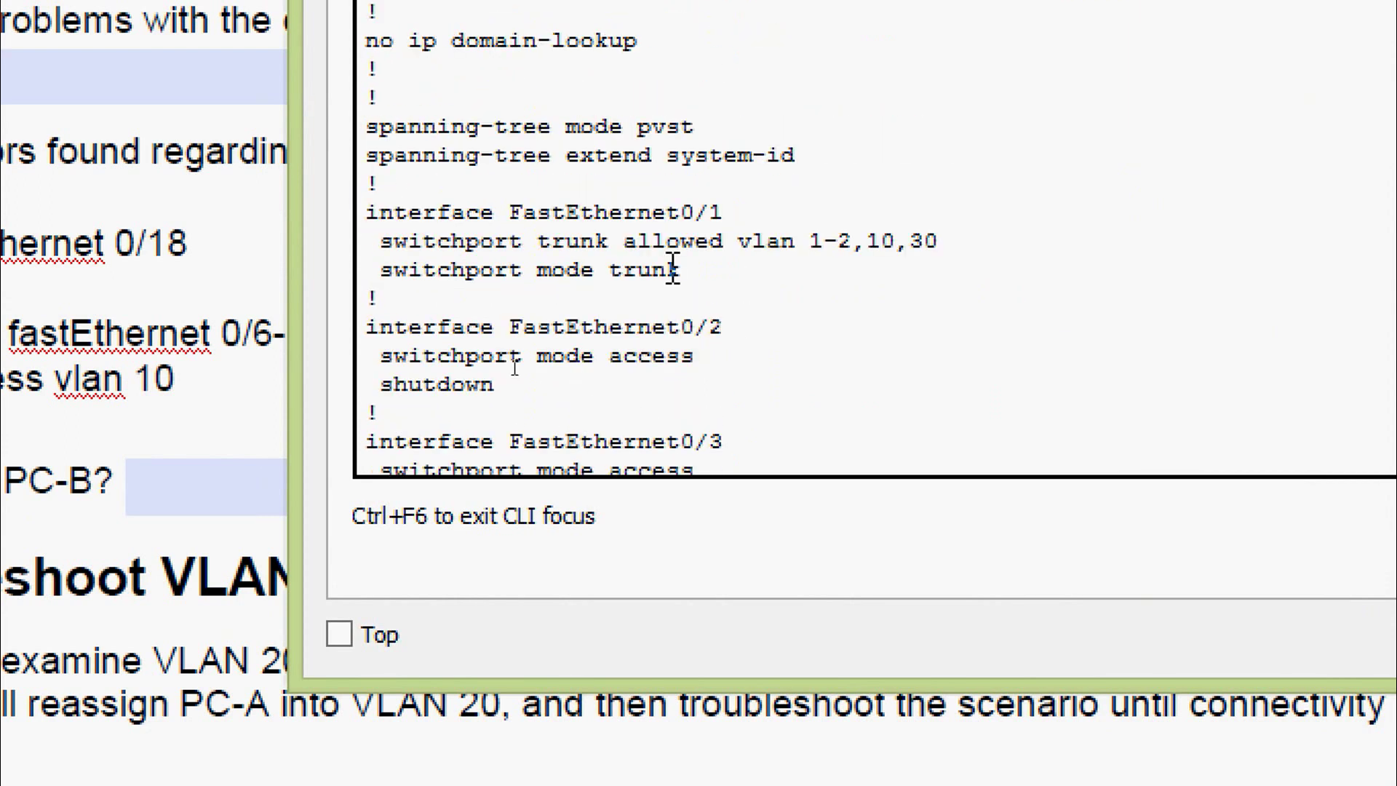
Copy the Fa0/1 line allowing trunk VLANs 1-2,10,30.
left_click_drag(379, 241, 937, 246)
key("super+c")
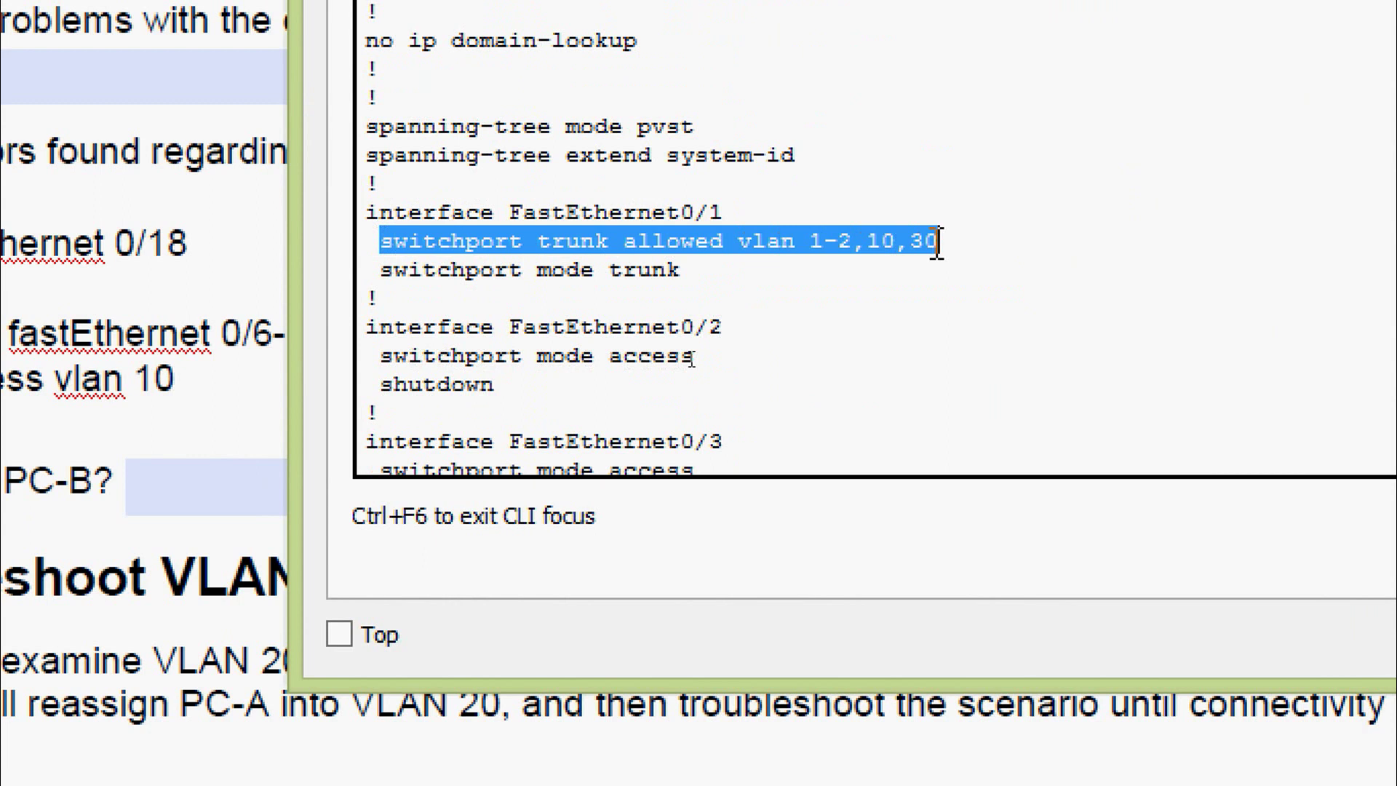
right_click(823, 248)
left_click(838, 266)
scroll(683, 403, "down", 15)
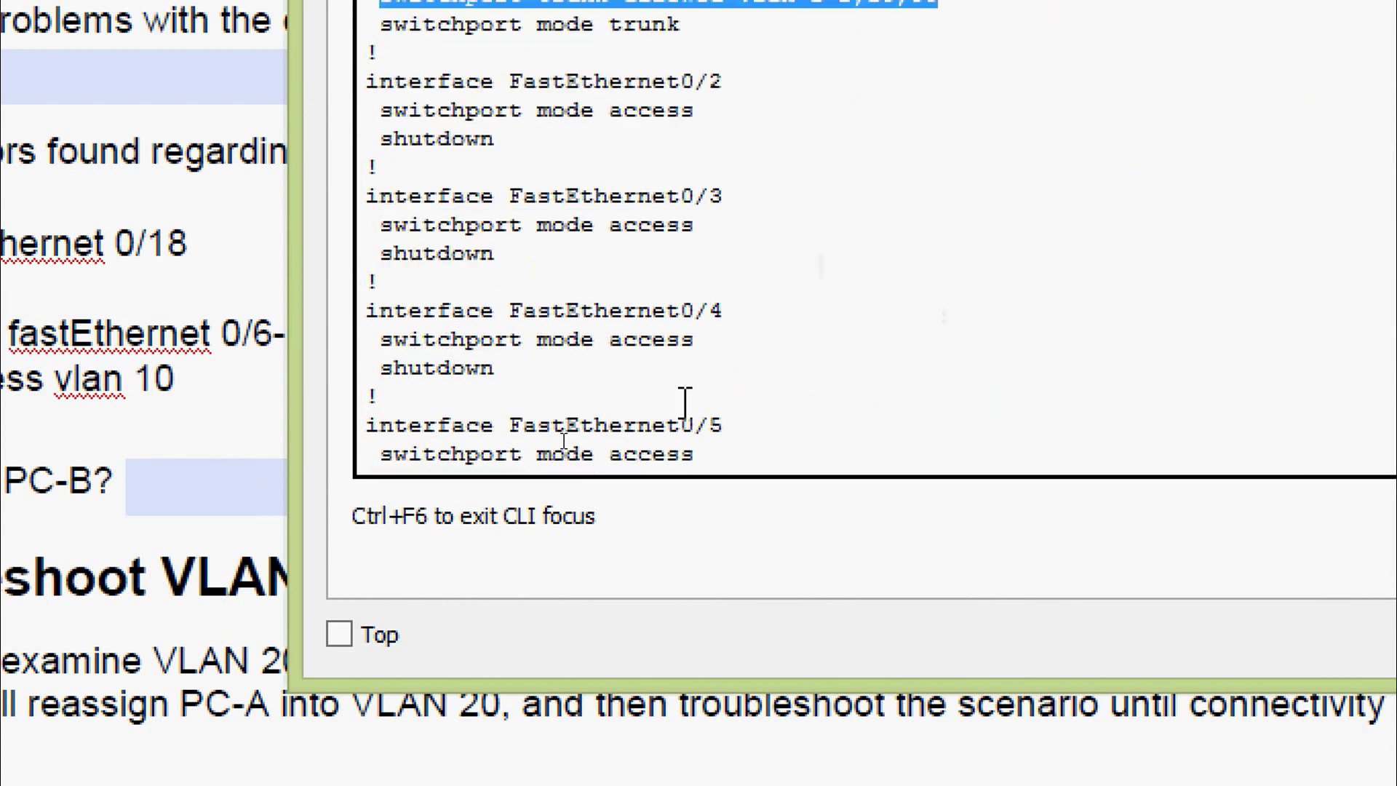
scroll(681, 405, "down", 20)
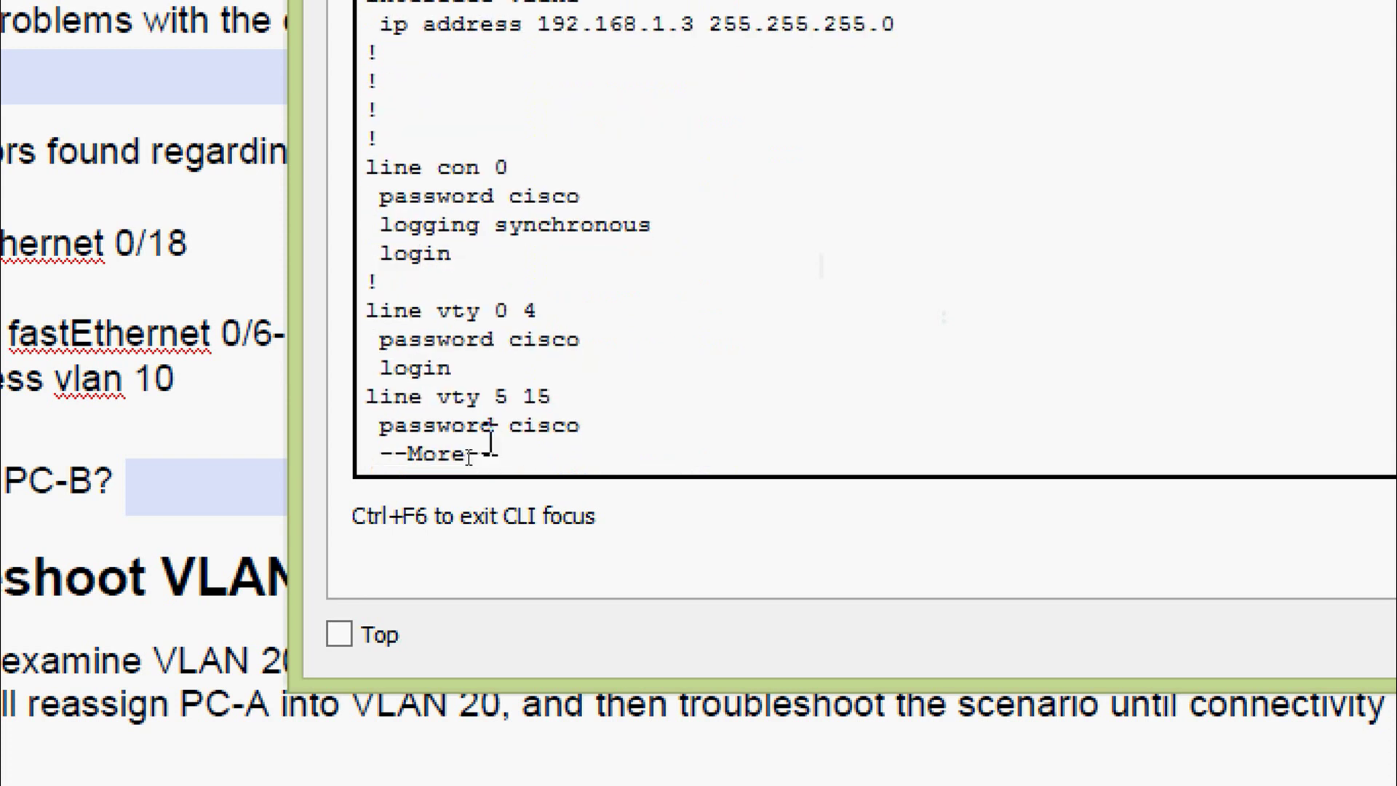
Quit the listing and enter interface FastEthernet0/1 configuration.
type("q")
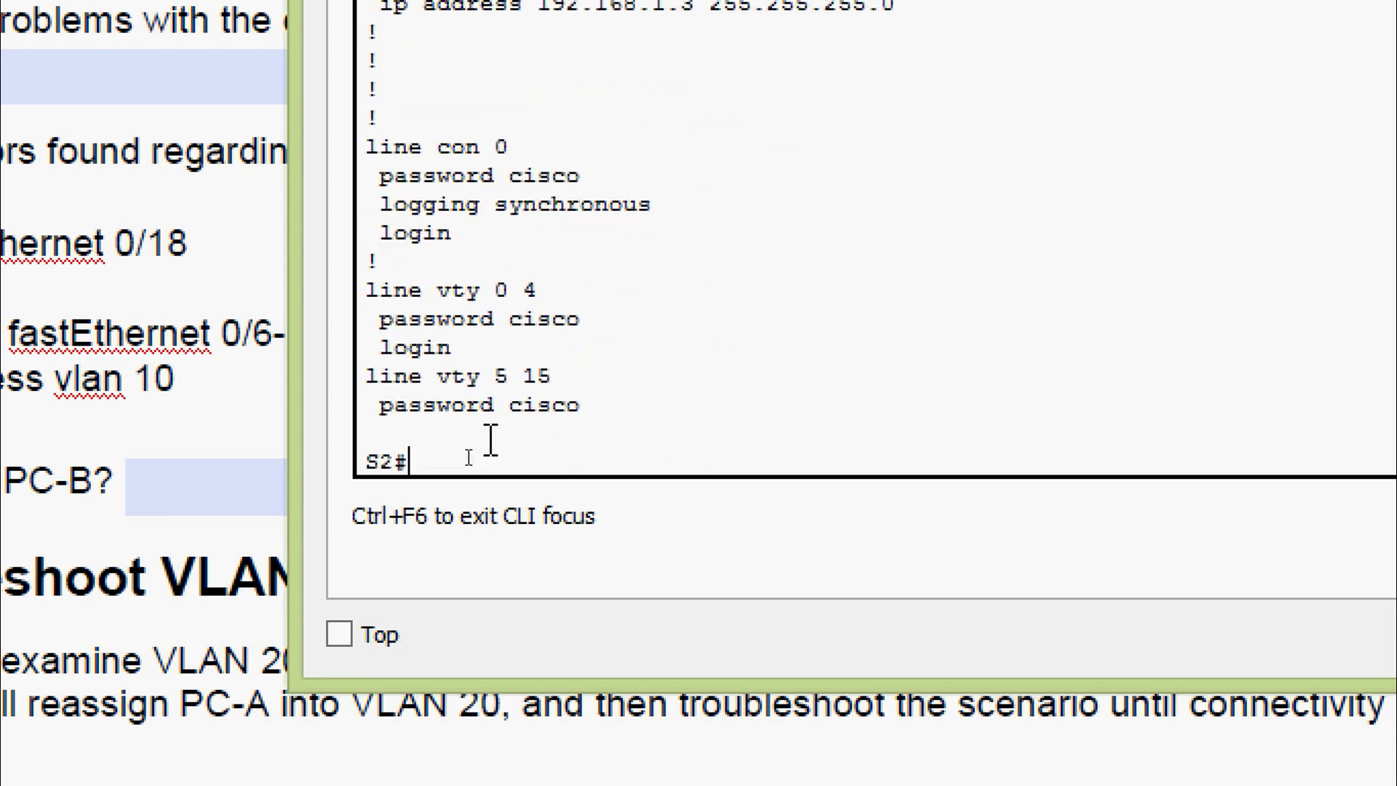
type("conf")
key("Tab")
type("t")
key("Tab")
key("Return")
key("Return")
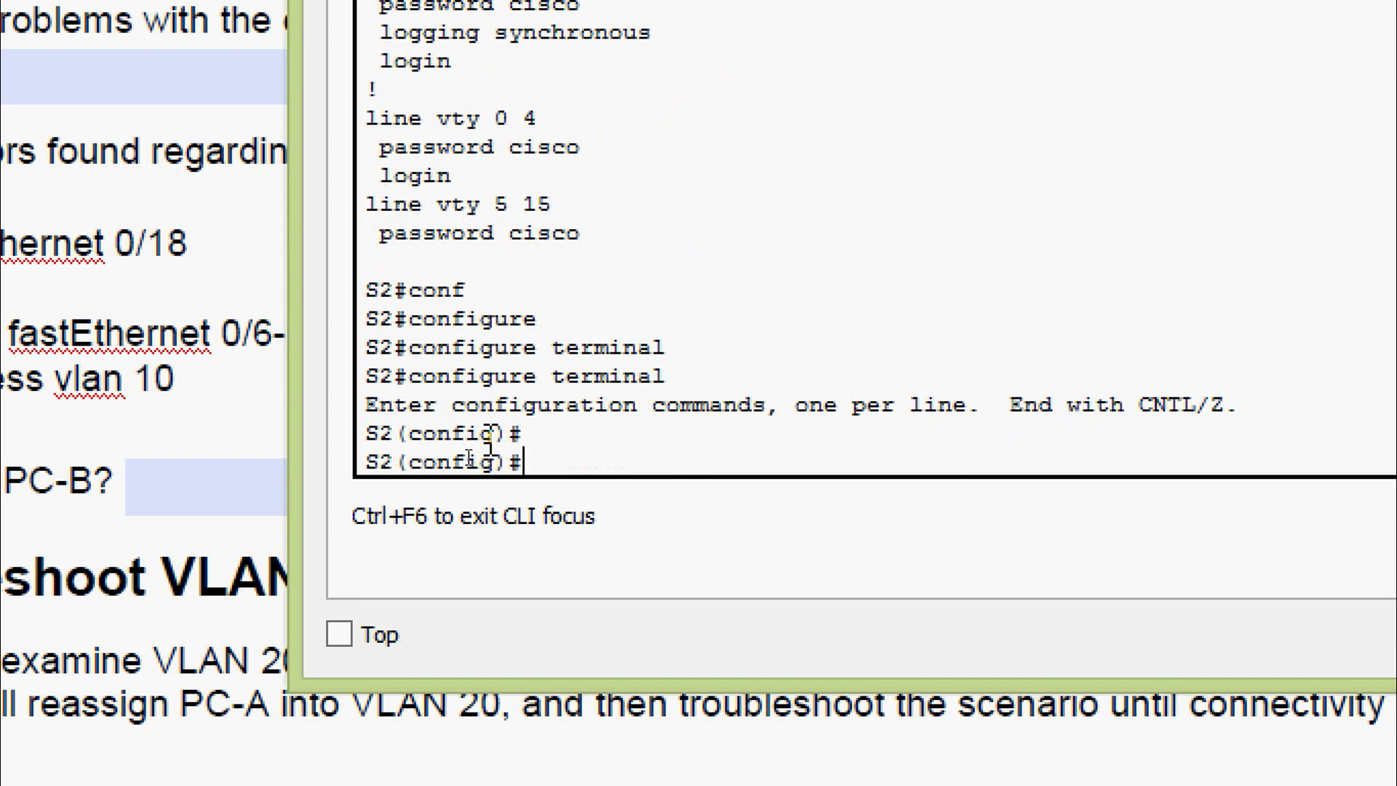
type("inter")
key("Tab")
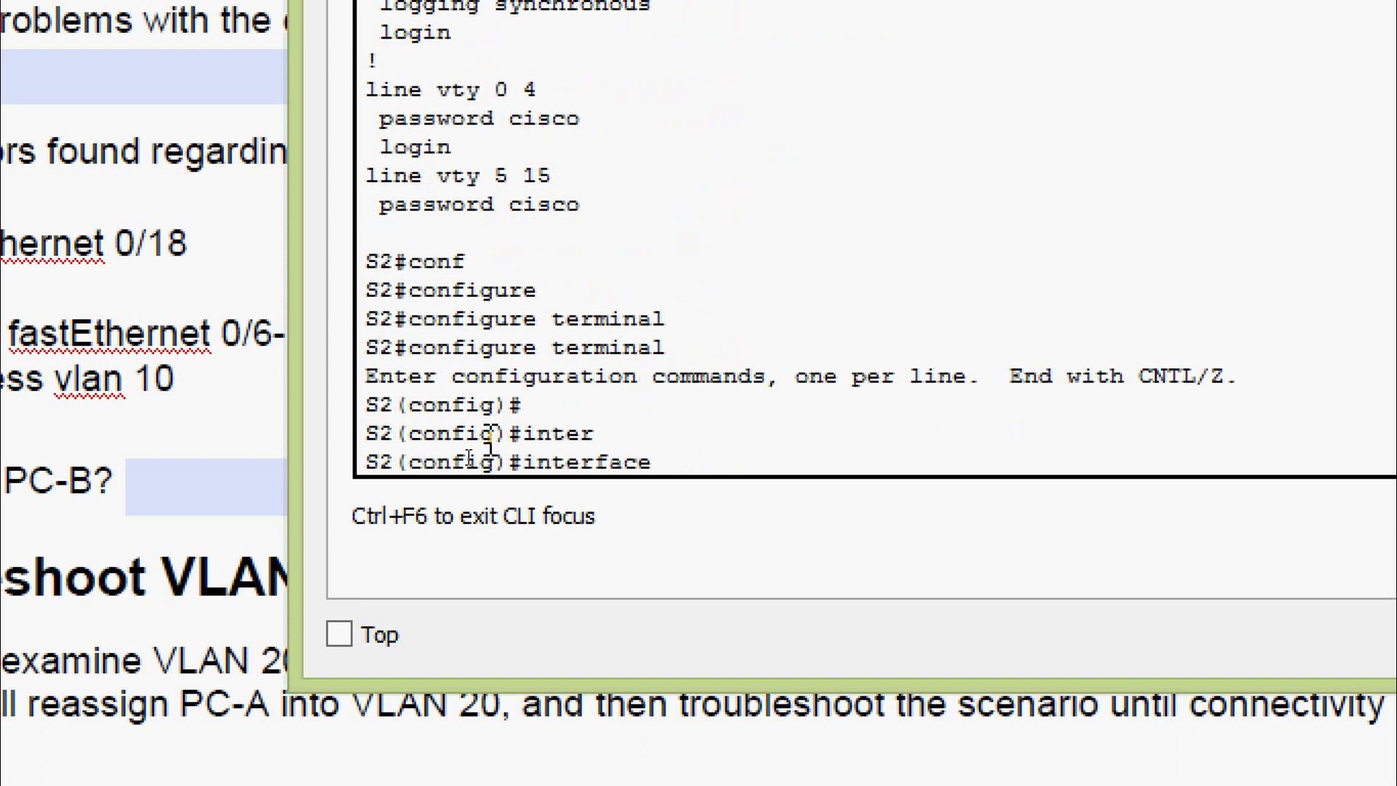
type("f")
key("Tab")
type("0")
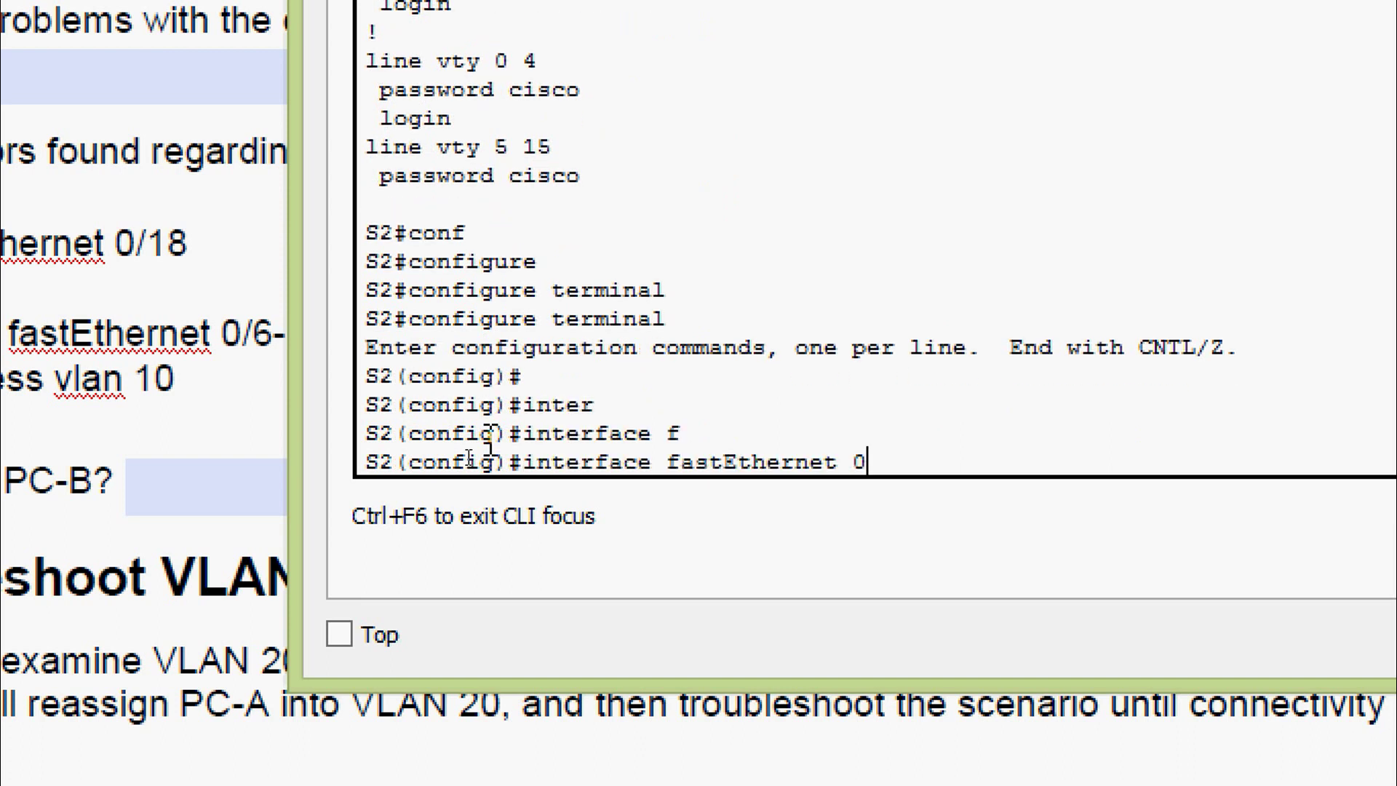
type("/1")
key("Return")
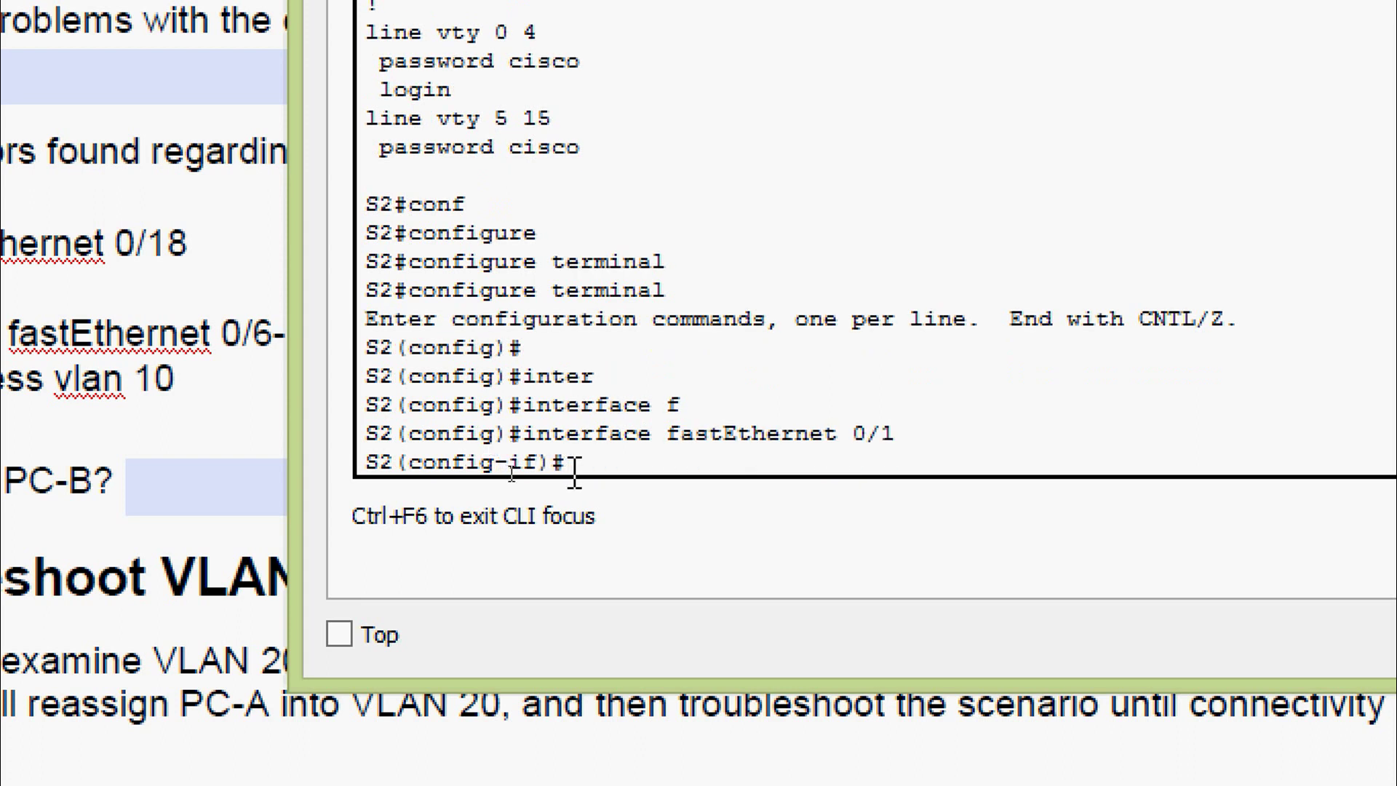
Paste the copied allowed-VLAN command with 'no' to remove the 1-2,10,30 list.
right_click(593, 469)
left_click(624, 540)
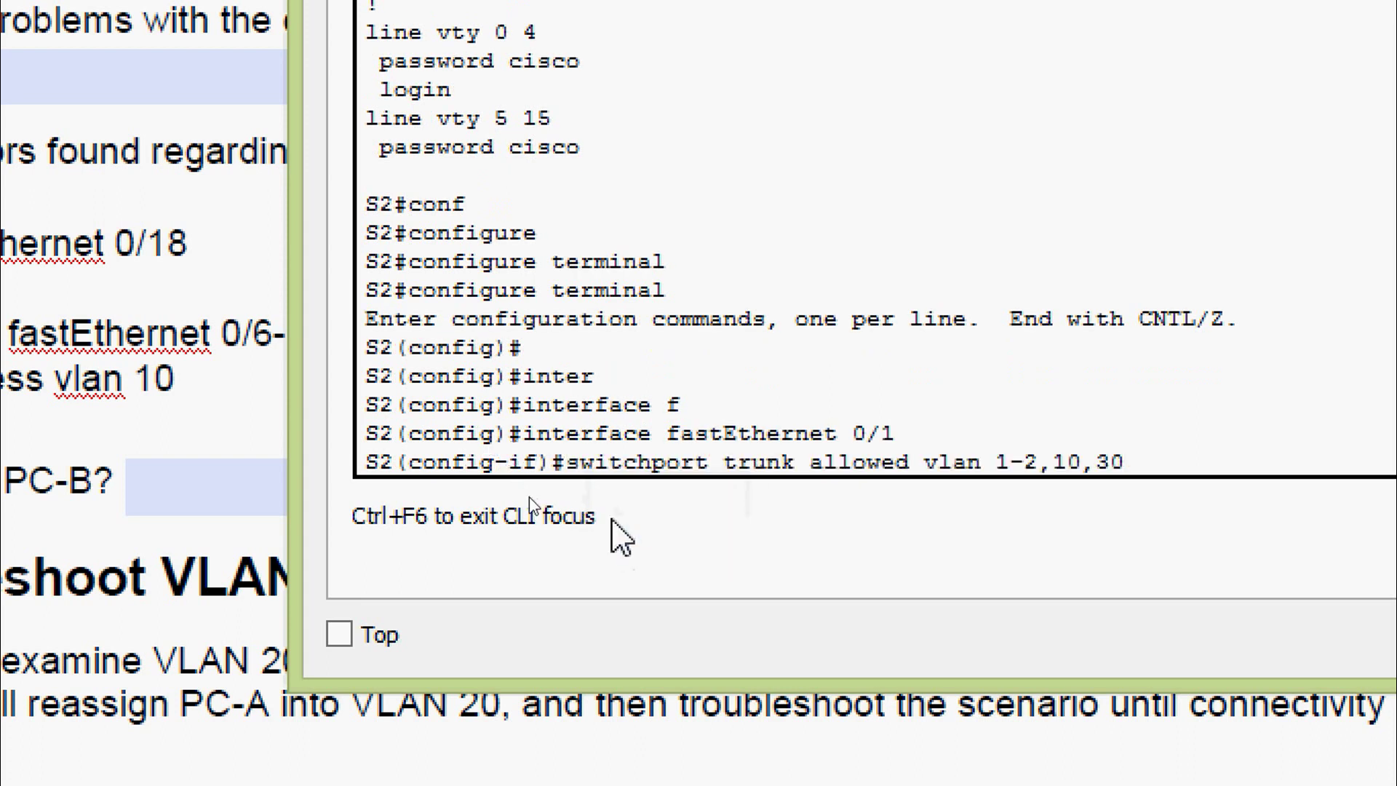
type("no")
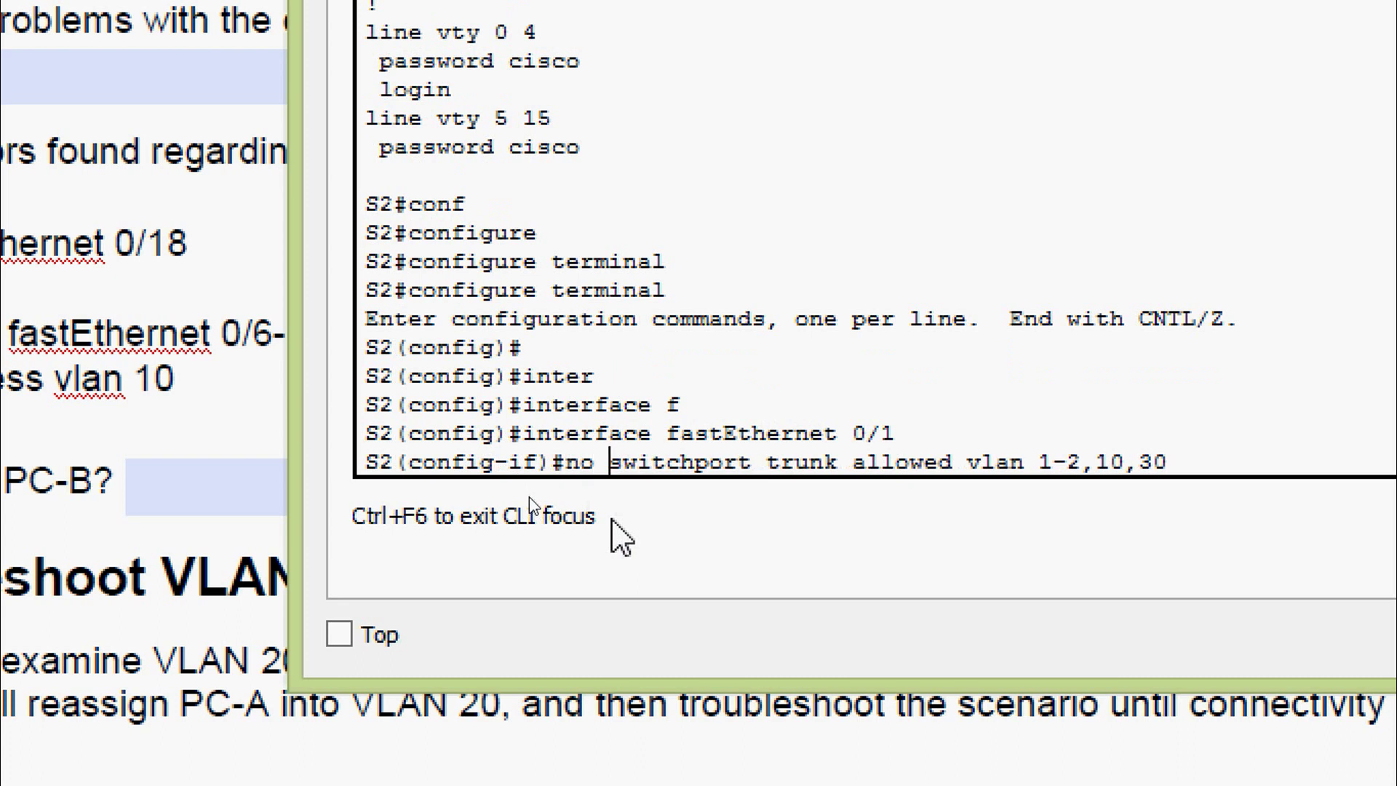
key("Return")
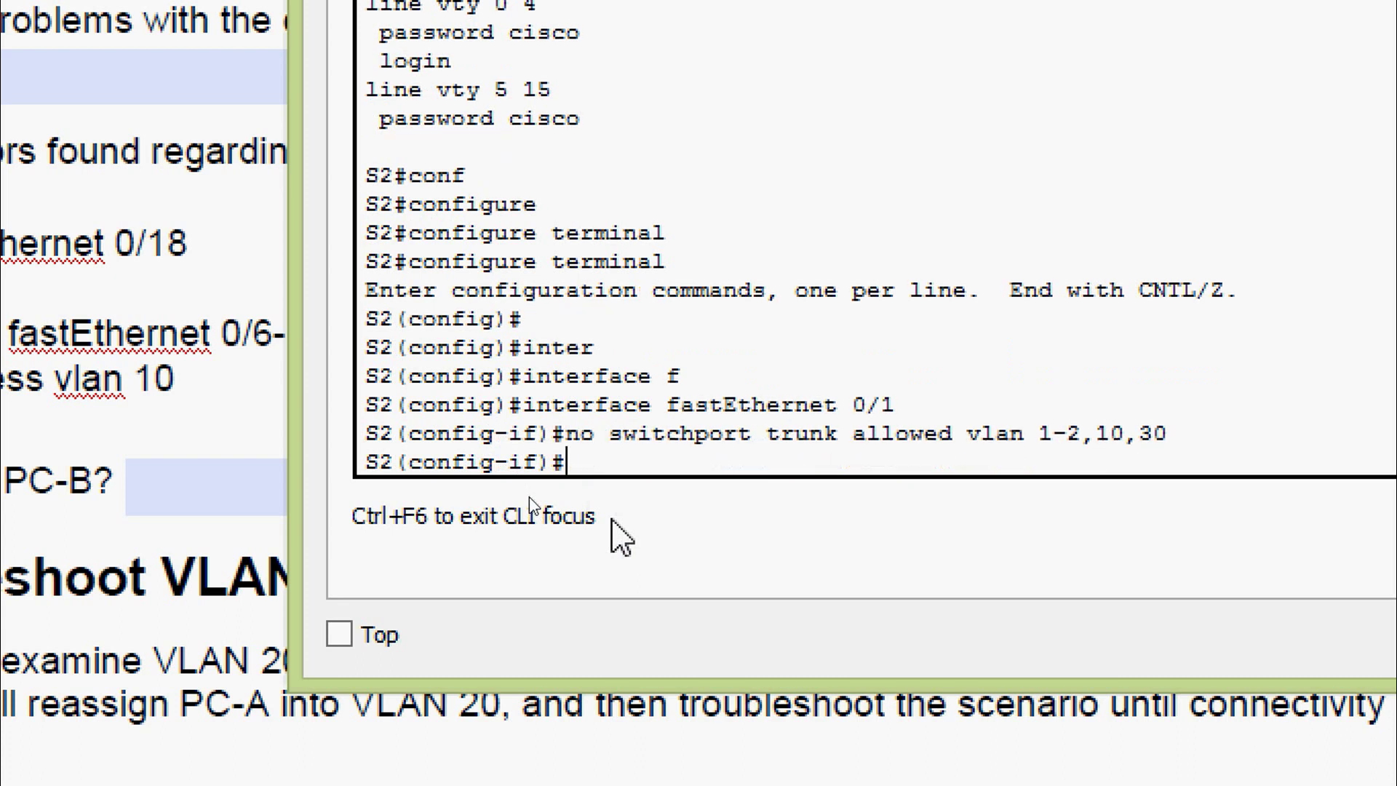
Set the Fa0/1 trunk to allow VLANs 1,10,20,30 and leave configuration mode.
key("Up")
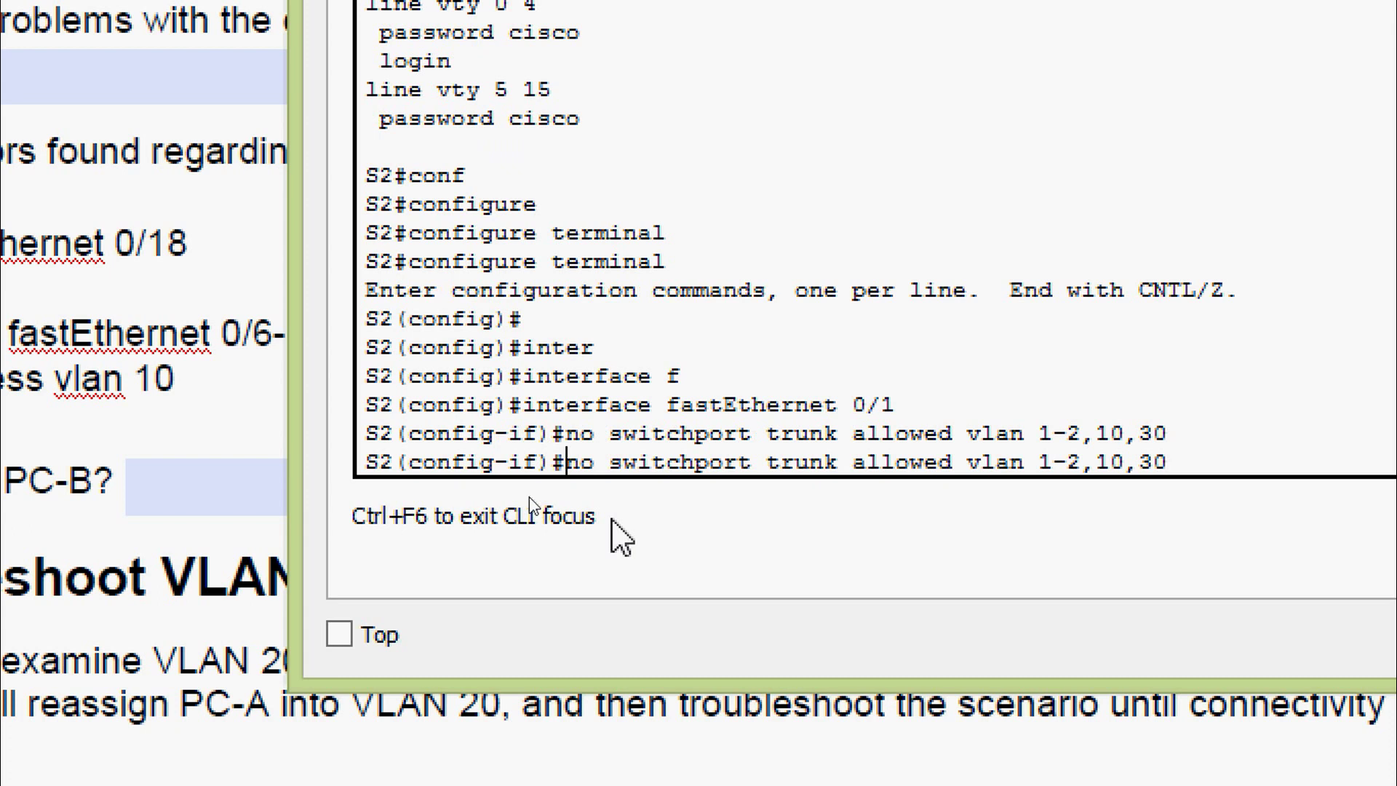
key("Right")
key("Right")
key("Right")
key("Right")
key("BackSpace")
key("BackSpace")
key("BackSpace")
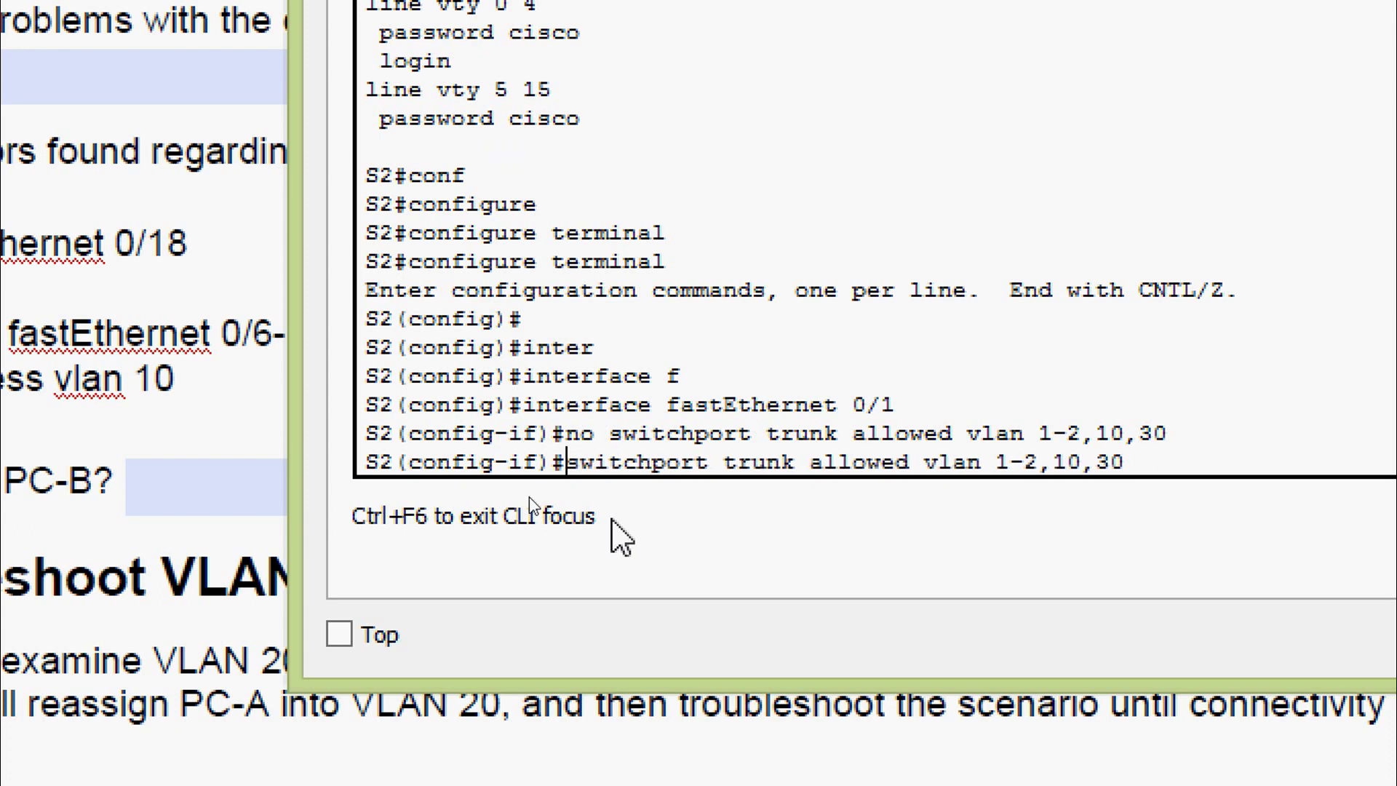
key("Right")
key("Right")
key("Right")
key("Right")
key("Right")
key("Right")
key("Right")
key("Right")
key("Right")
key("Right")
key("Right")
key("Right")
key("Right")
key("Right")
key("Right")
key("BackSpace")
key("BackSpace")
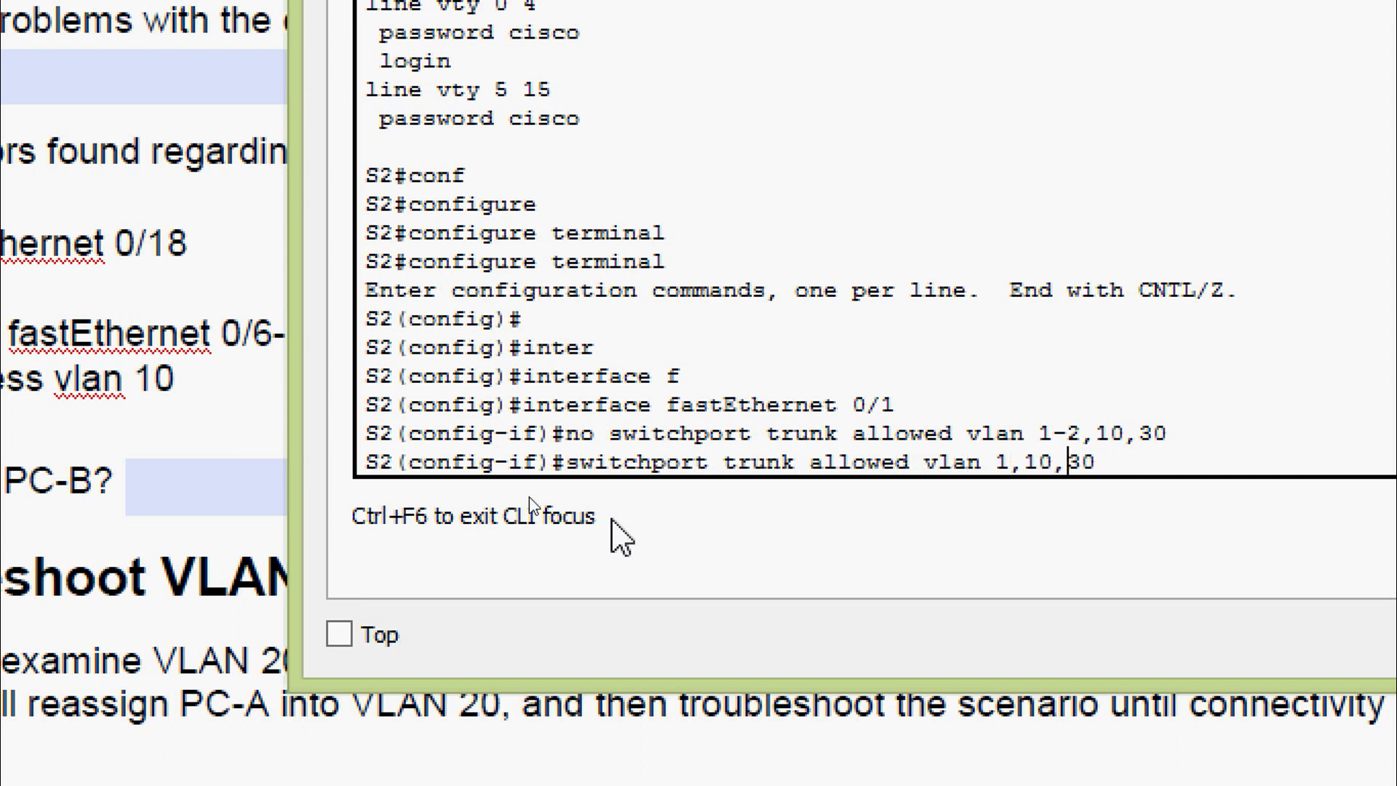
type("20,")
key("Return")
key("ctrl+z")
key("Return")
key("Return")
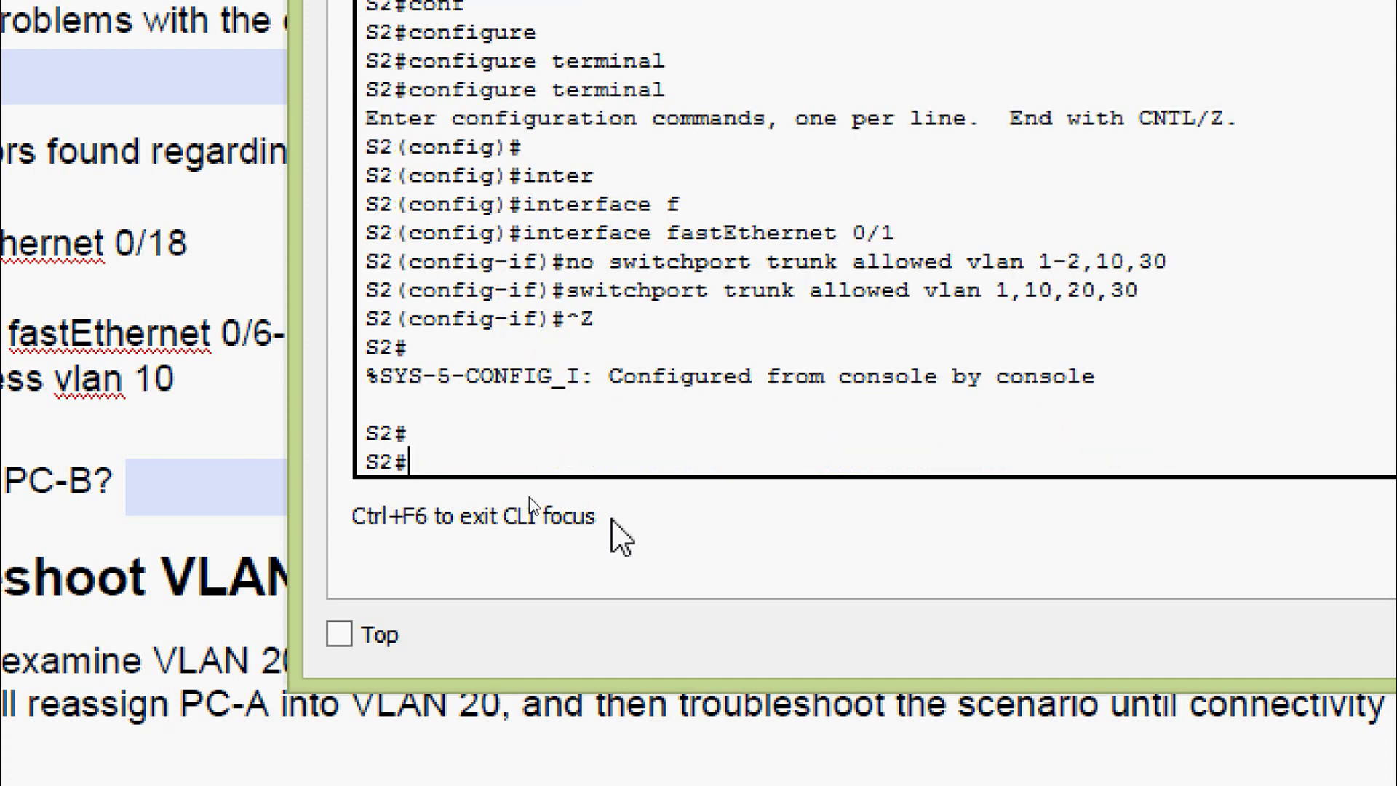
type("sh")
key("Tab")
List S2's VLANs with show vlan.
type("vlan")
key("Return")
key("space")
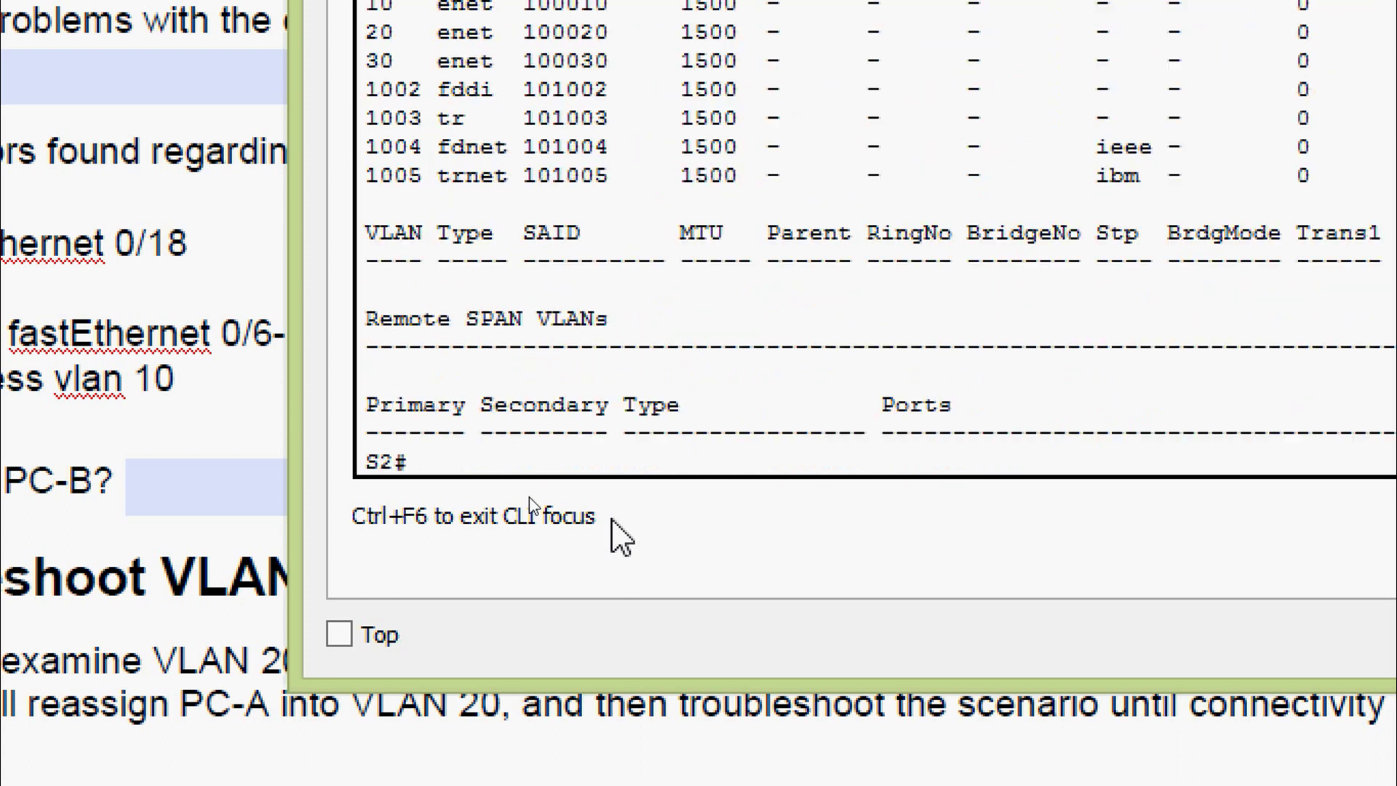
scroll(789, 343, "up", 2)
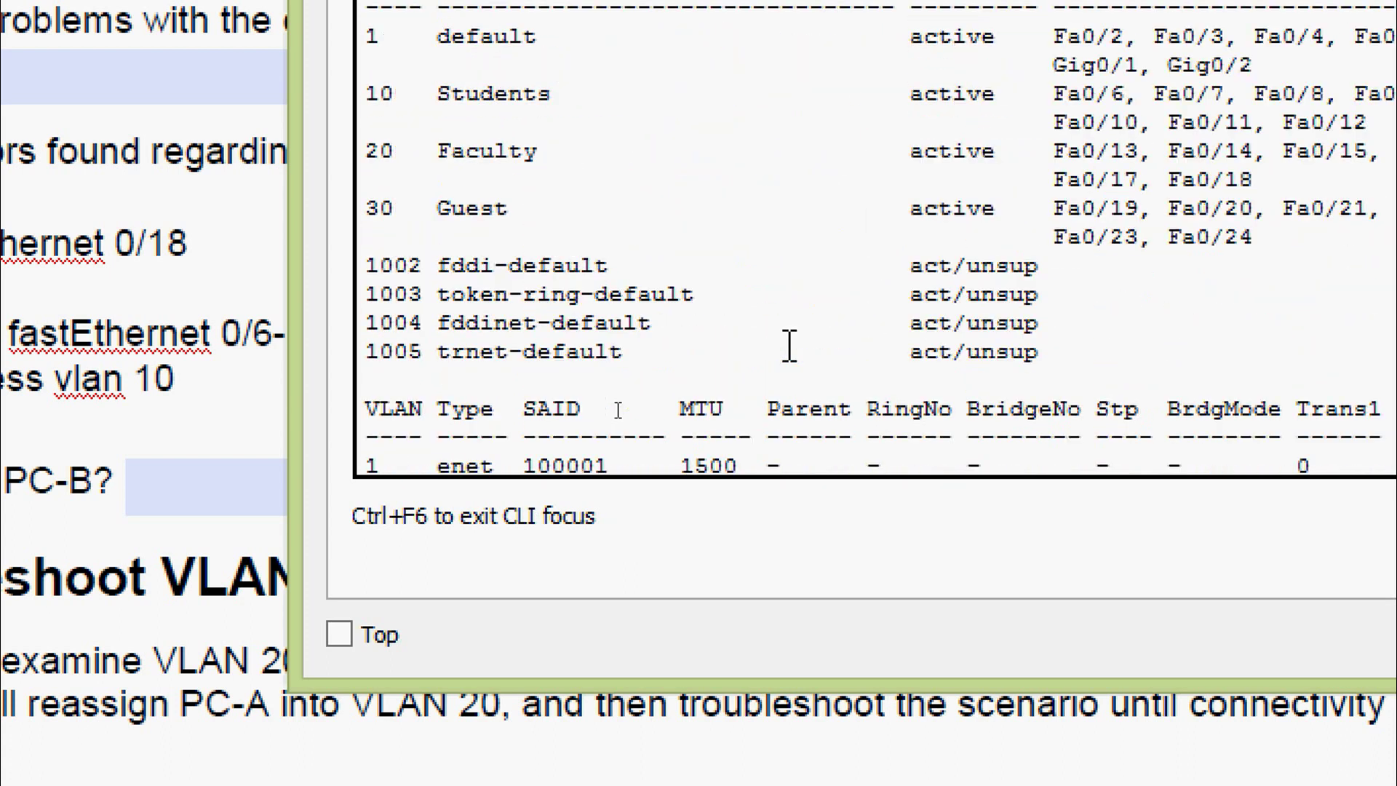
scroll(789, 345, "down", 5)
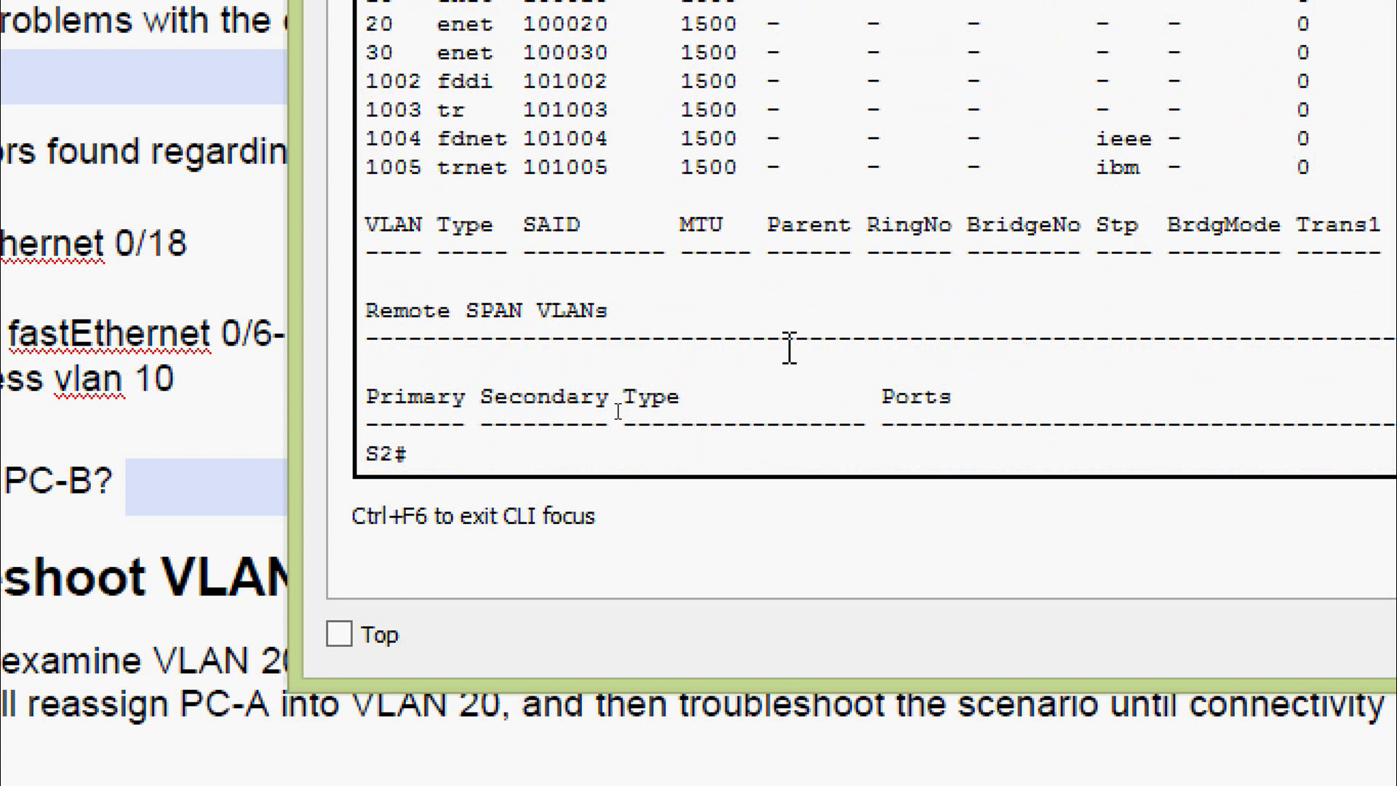
Run show interfaces trunk and confirm Fa0/1 allows and activates VLANs 1,10,20,30.
type("sh")
key("Tab")
type("inter")
key("Tab")
type("t")
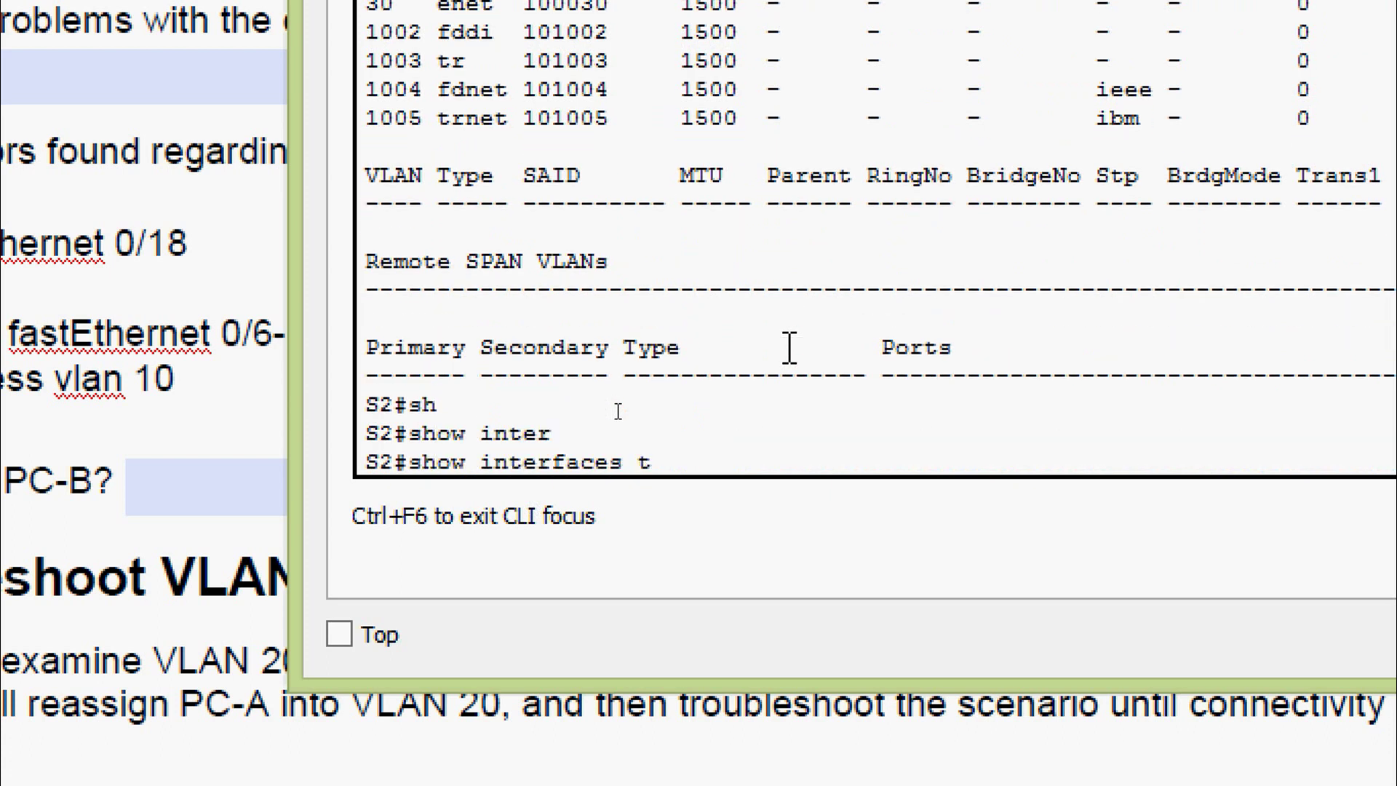
key("Tab")
key("Return")
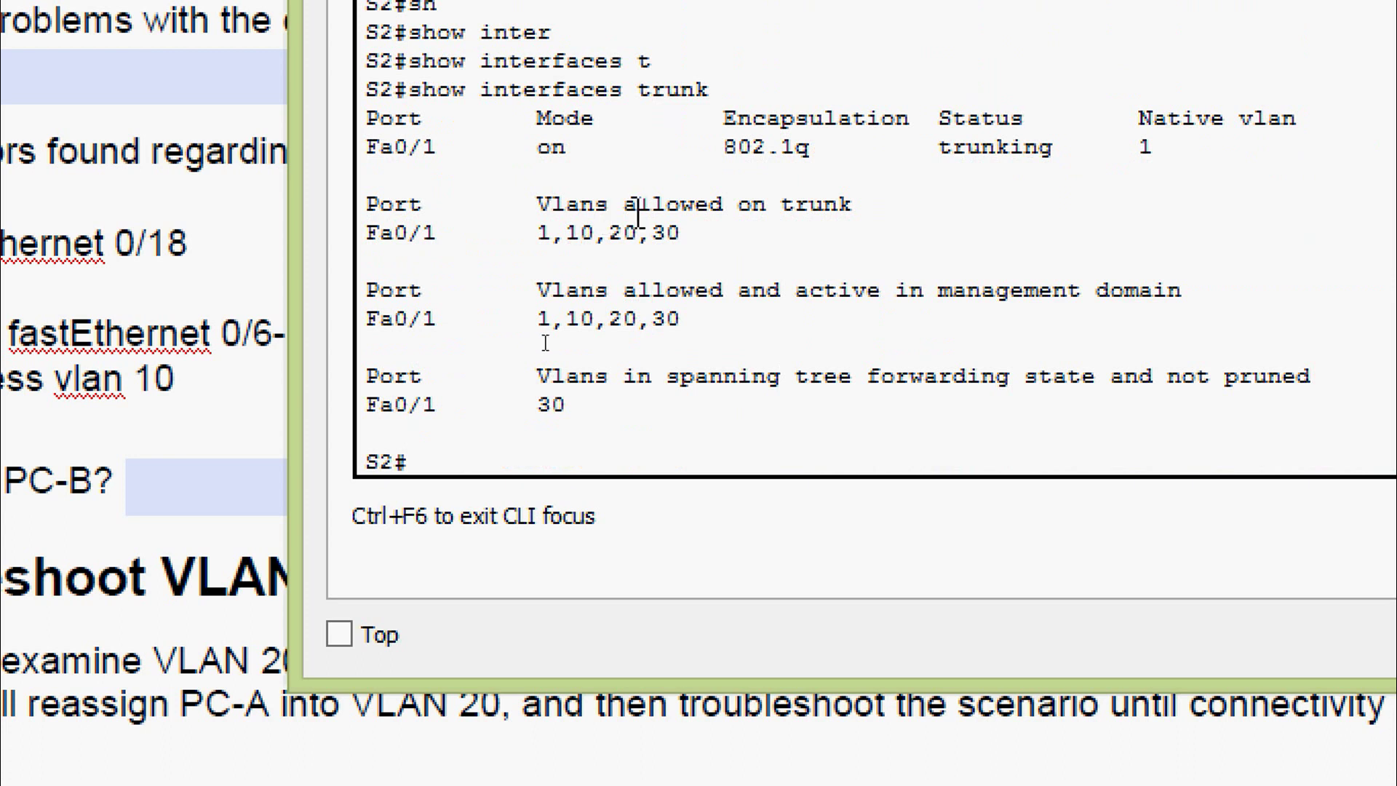
left_click_drag(538, 233, 717, 238)
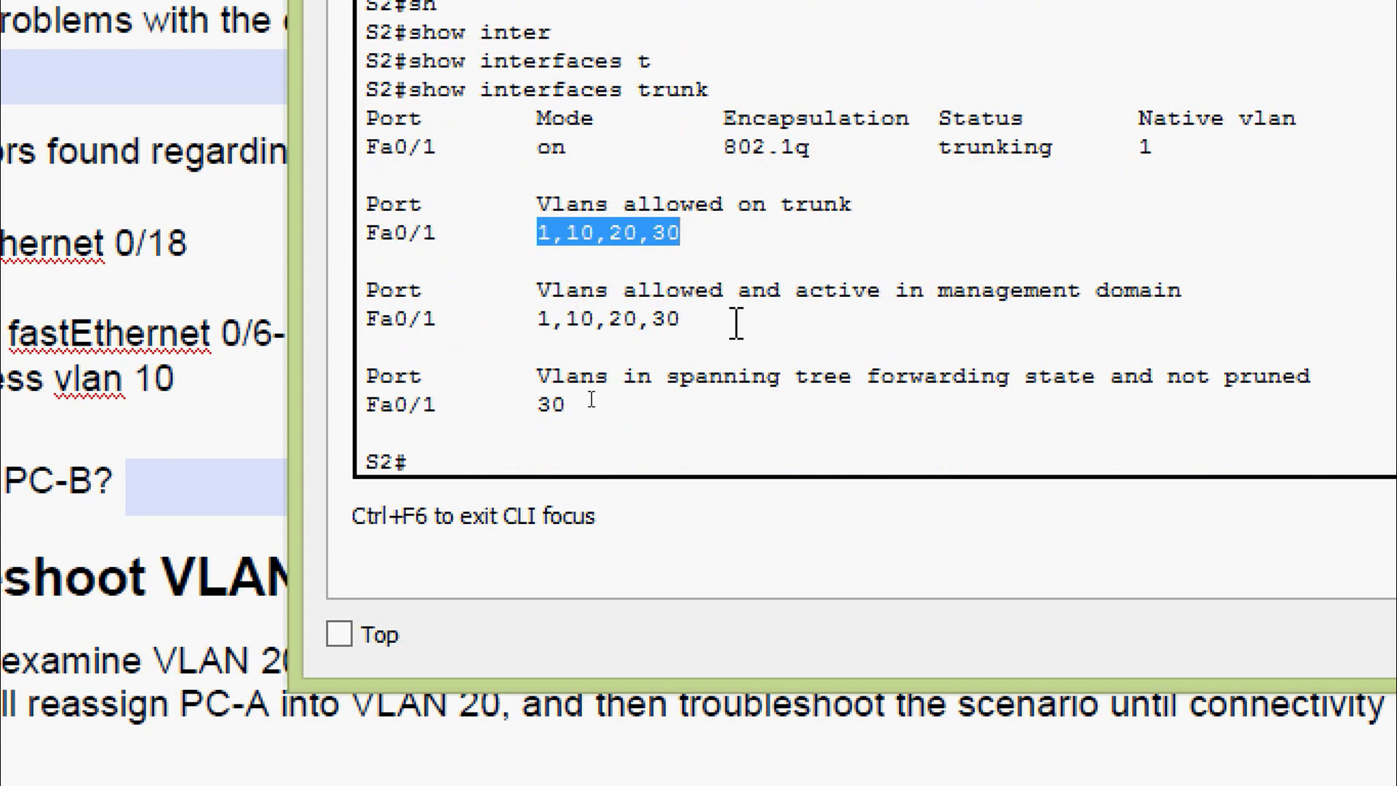
left_click_drag(732, 320, 531, 322)
left_click(559, 432)
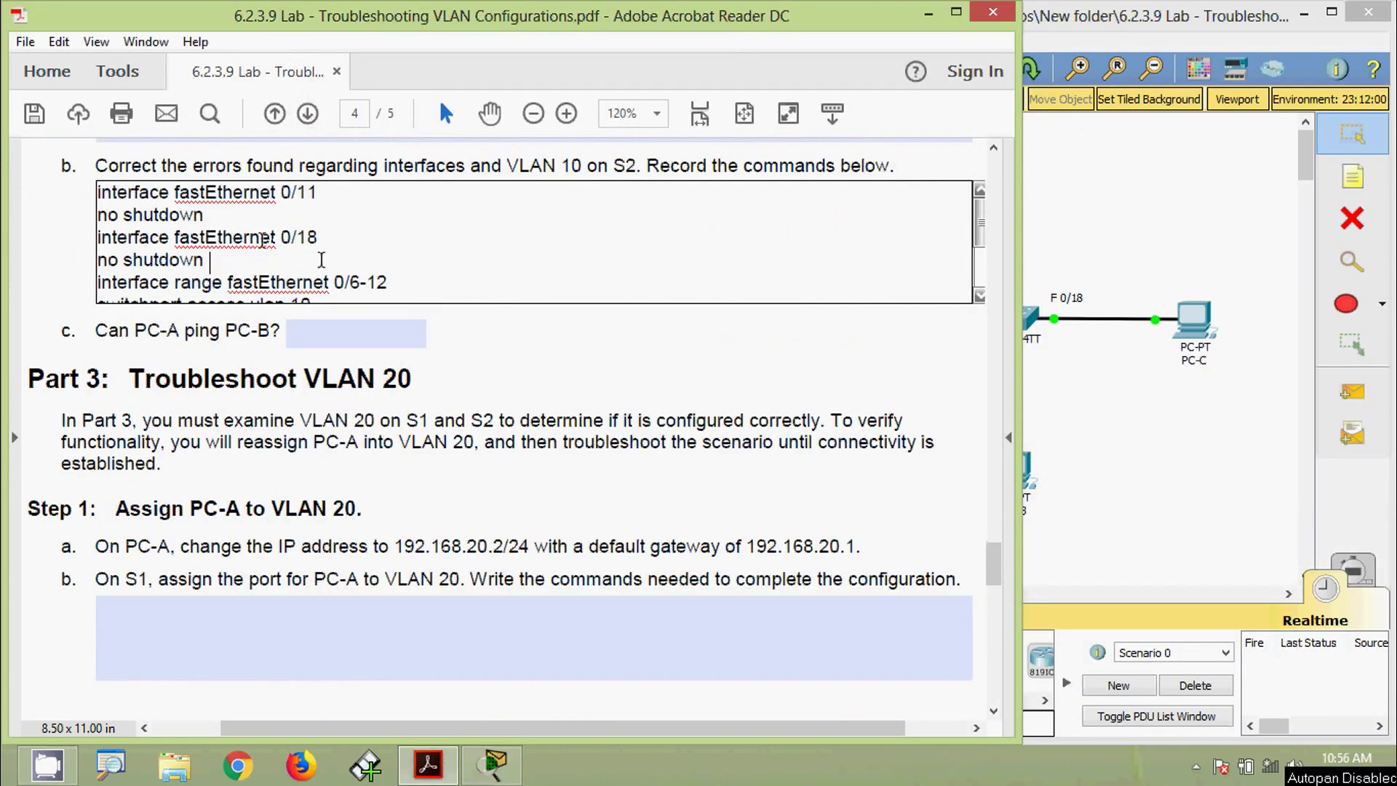
Review the recorded S2 commands in the PDF answer field, then return to Packet Tracer.
key("Down")
key("Down")
key("Down")
key("Down")
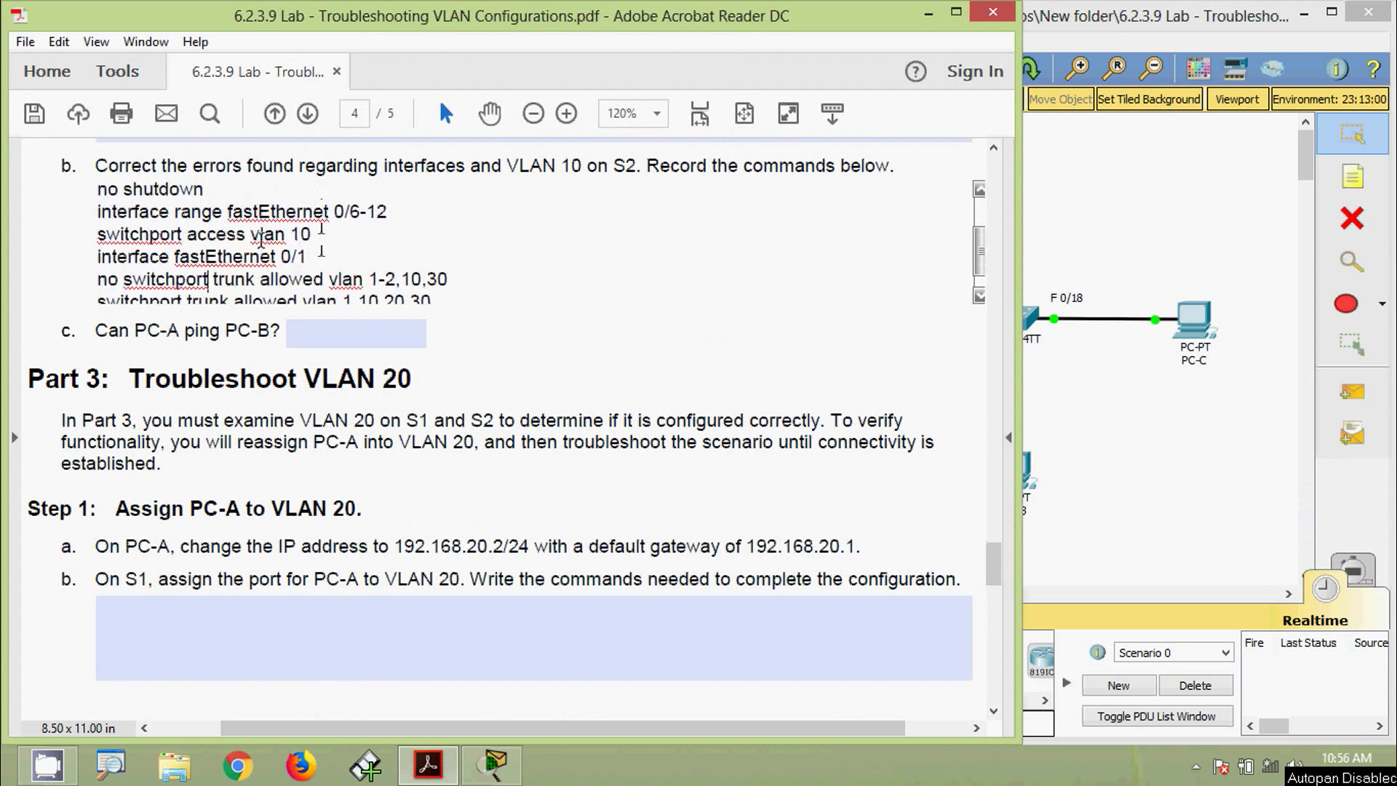
key("Down")
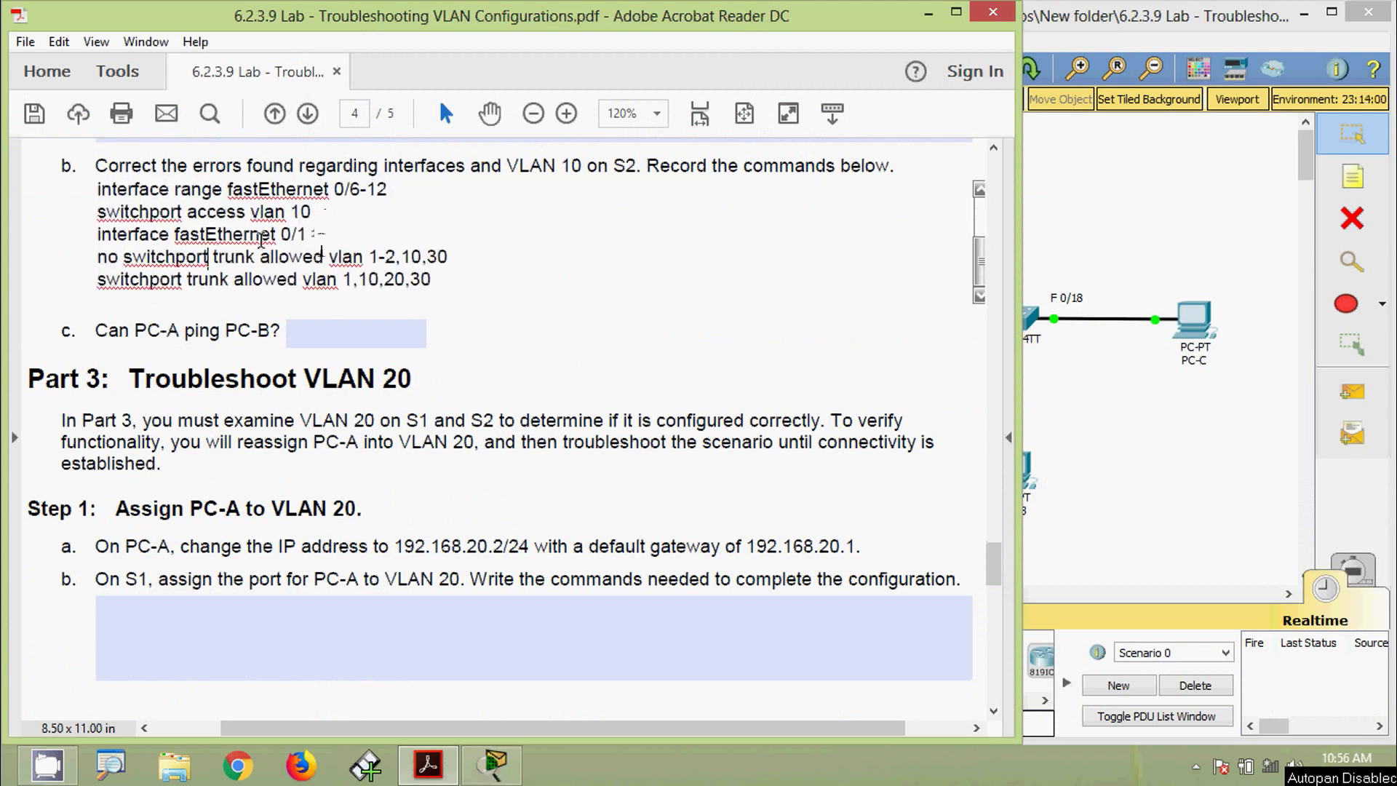
key("Up")
key("Up")
key("Up")
key("Up")
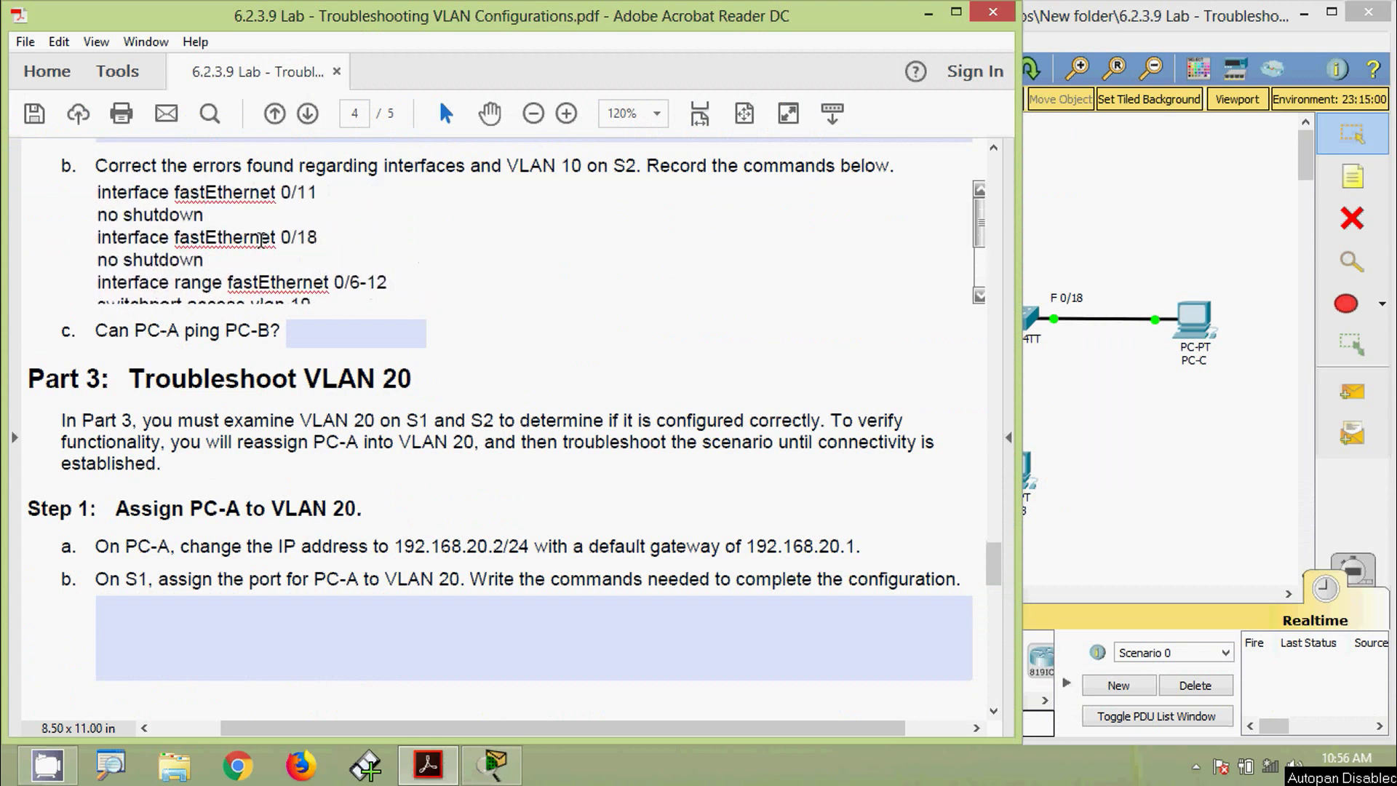
left_click(215, 337)
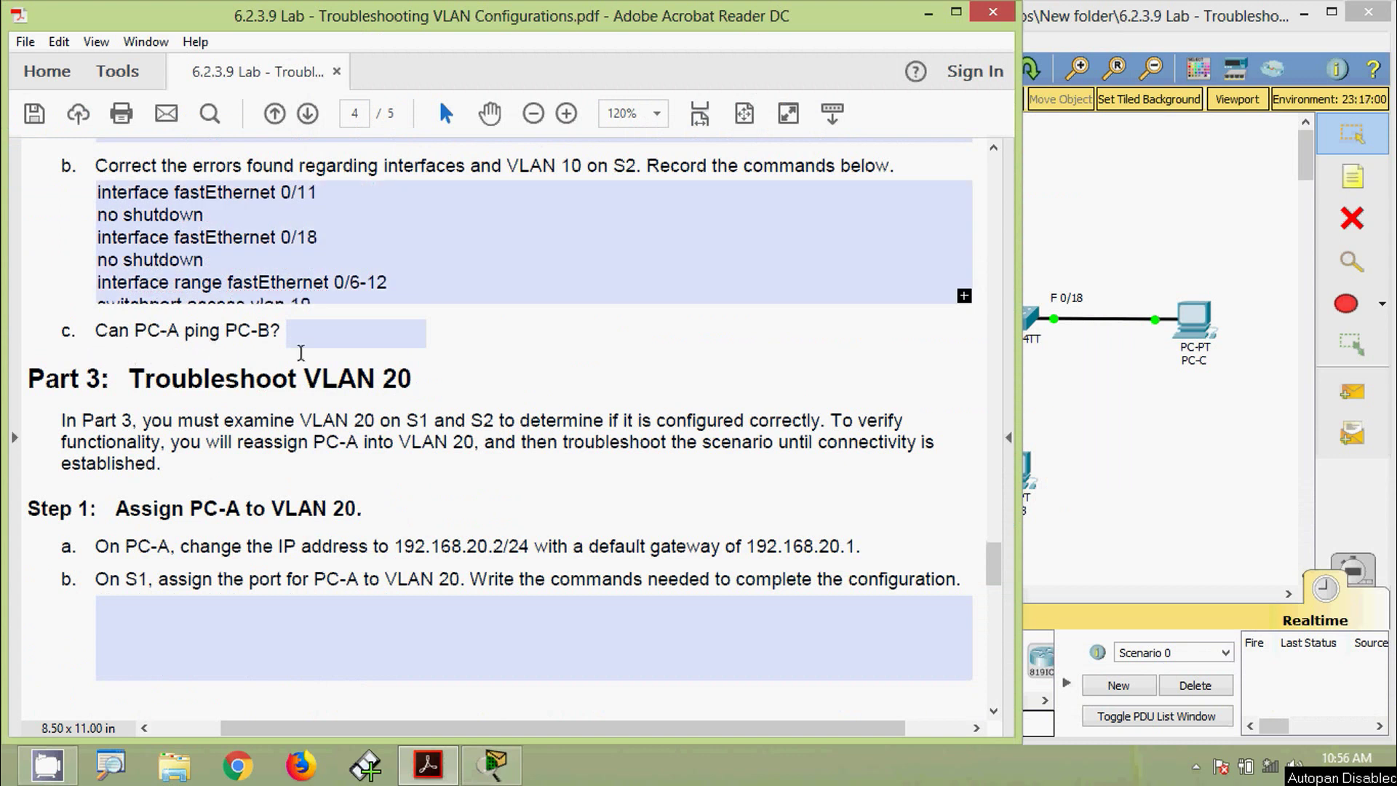
left_click(1221, 472)
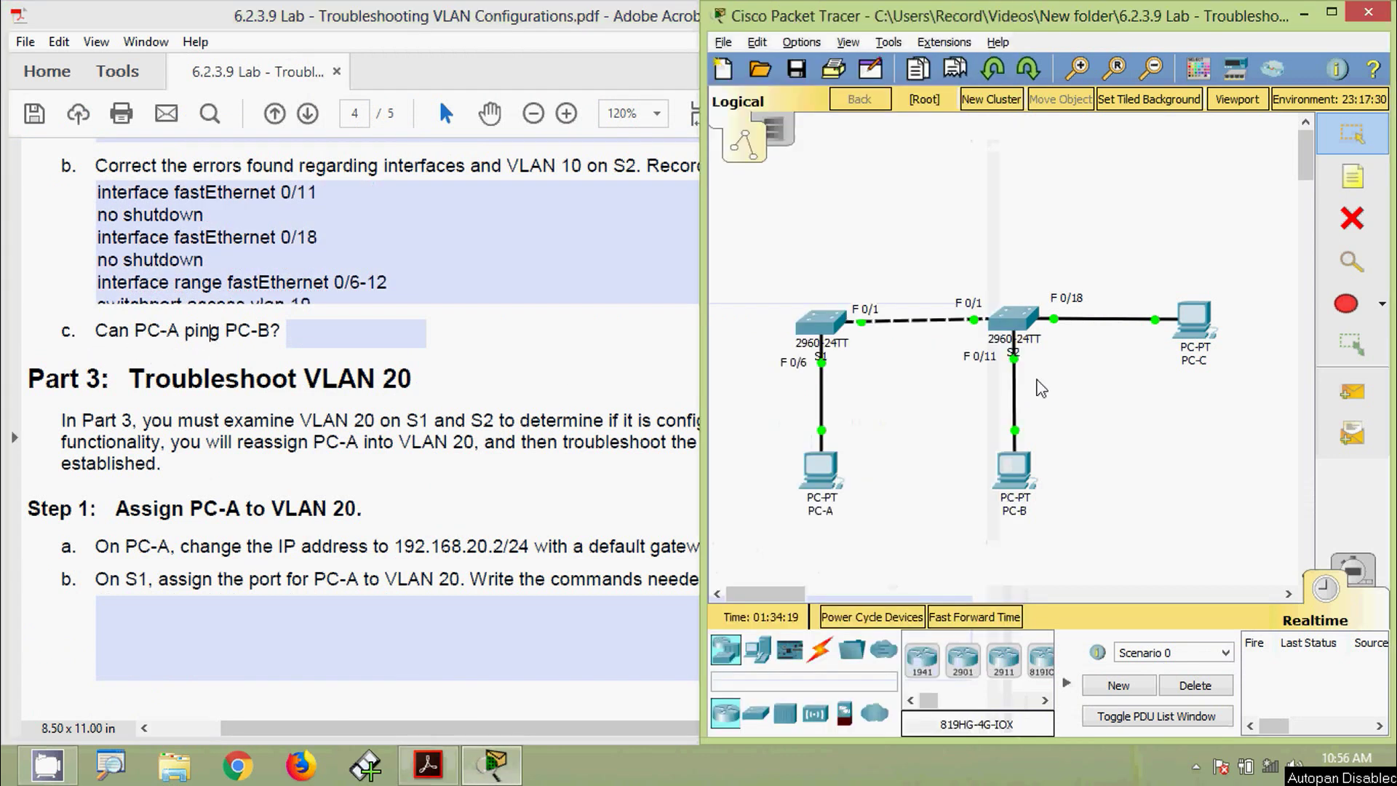
Check PC-B's IP Configuration to confirm its address 192.168.10.3.
left_click(1021, 476)
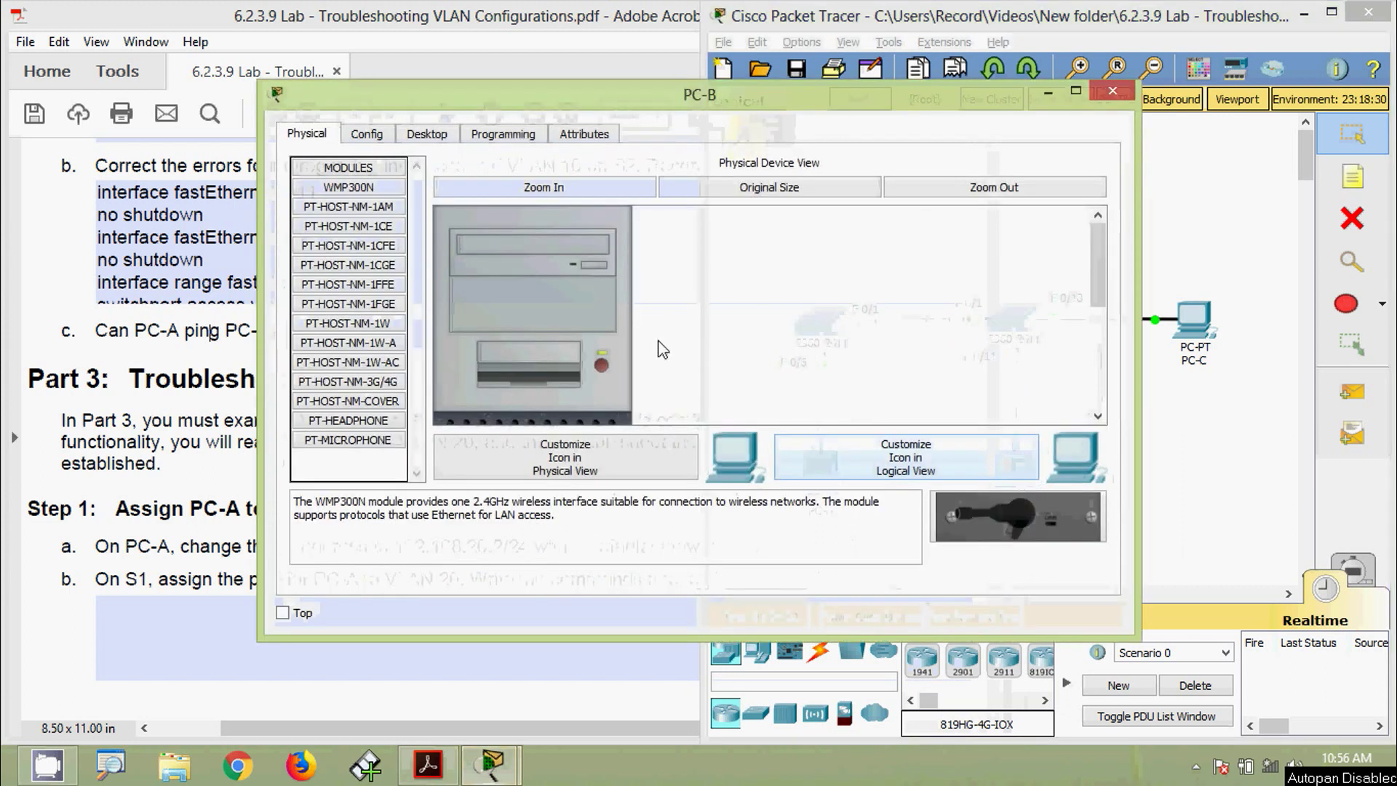
left_click(427, 133)
left_click(375, 224)
key("super+c")
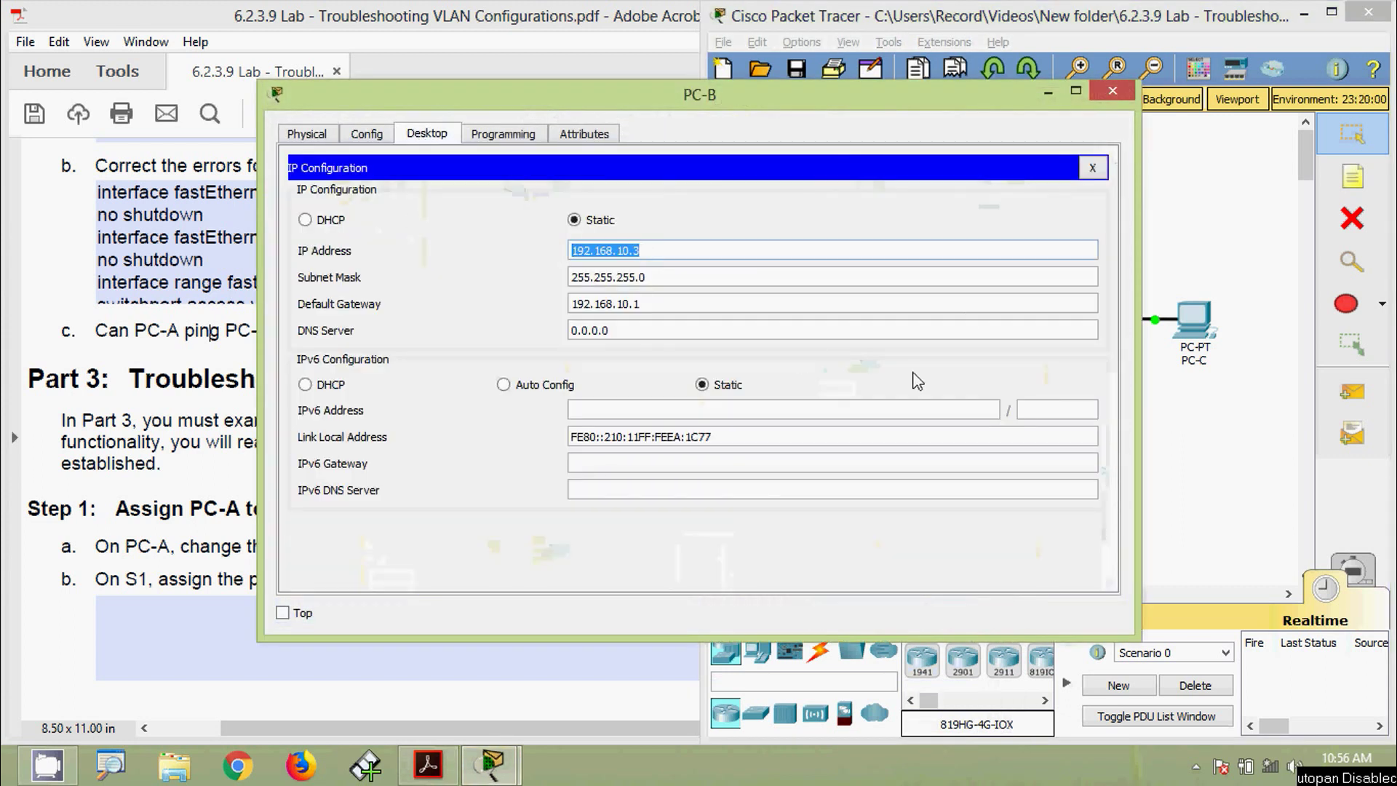
left_click(1115, 92)
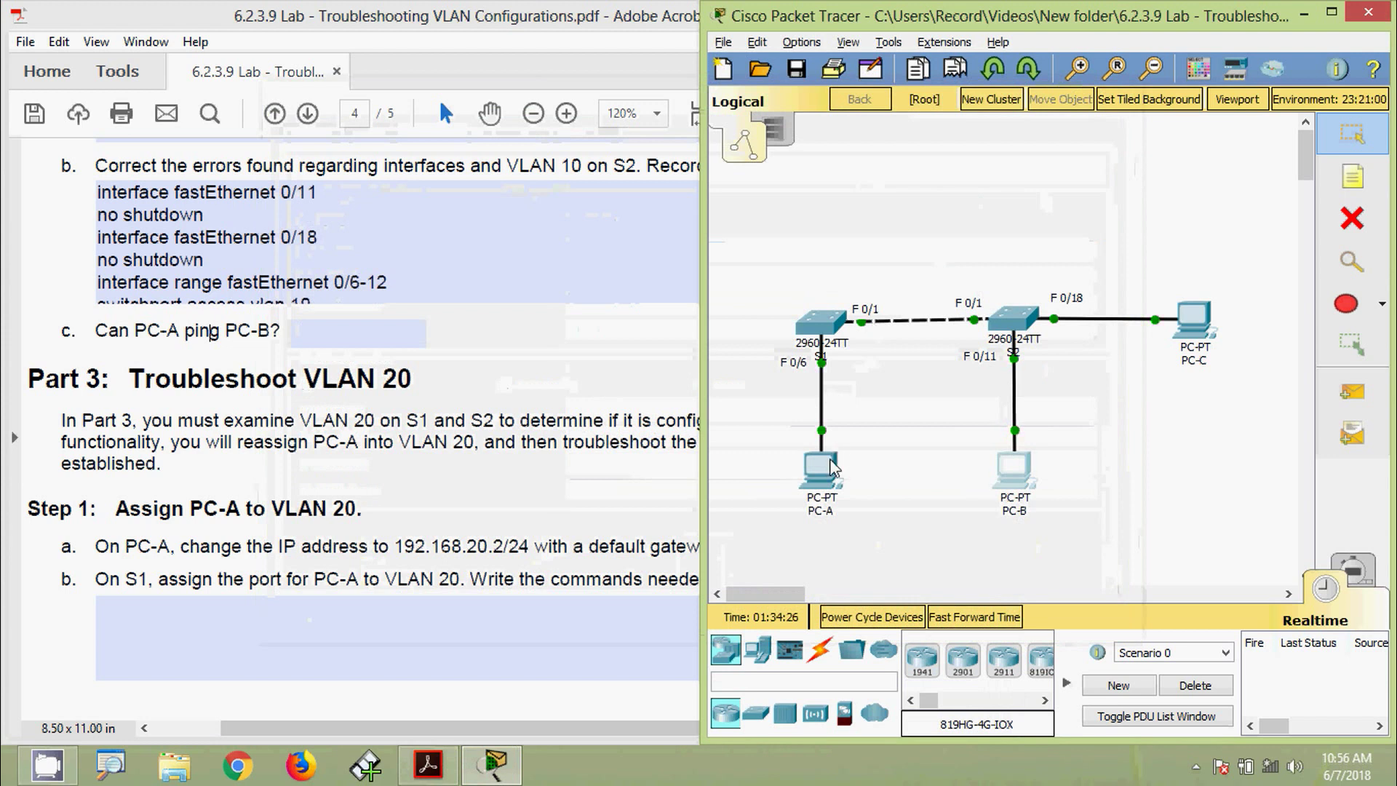
From PC-A's Command Prompt, ping 192.168.10.3 and get 4 replies with 0% loss.
left_click(821, 466)
left_click(429, 135)
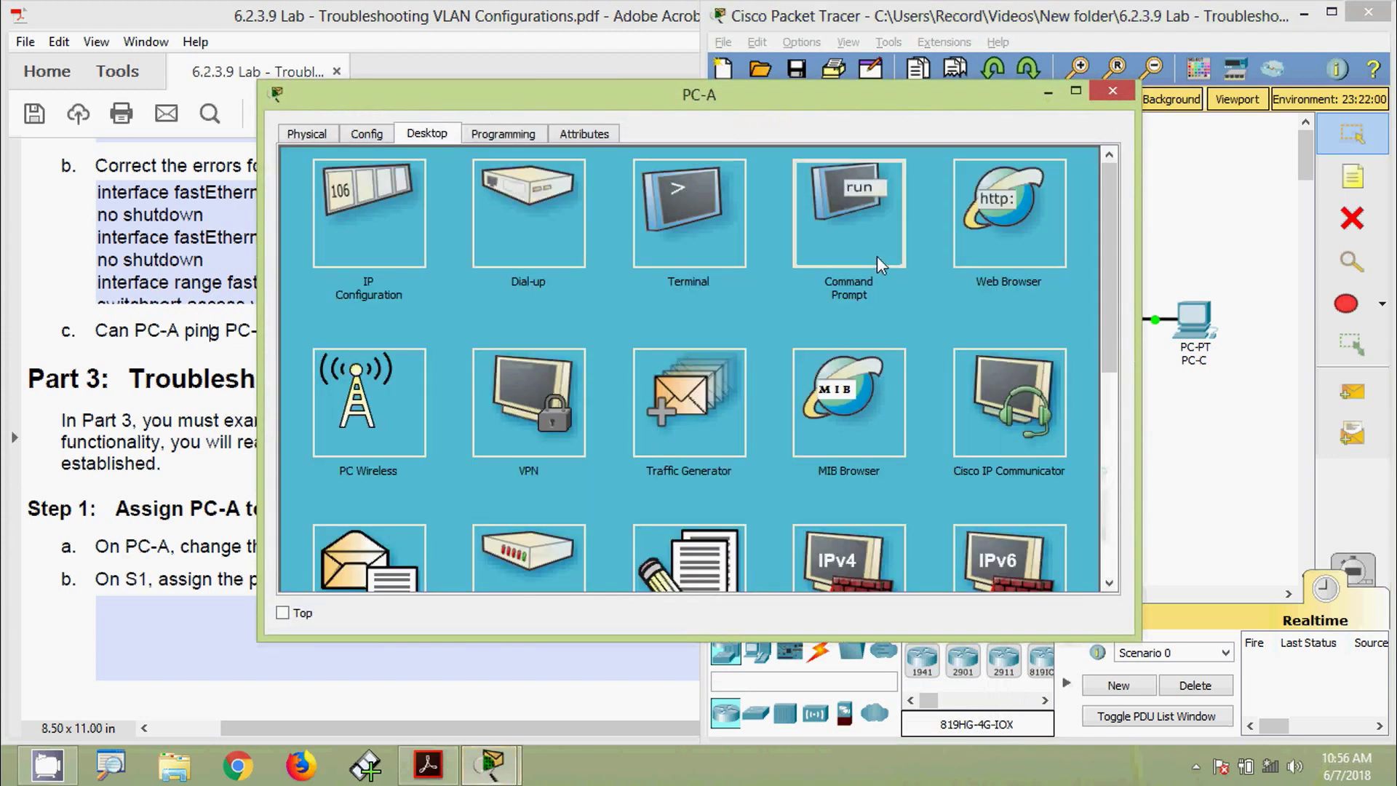
left_click(844, 219)
left_click_drag(602, 108, 690, 89)
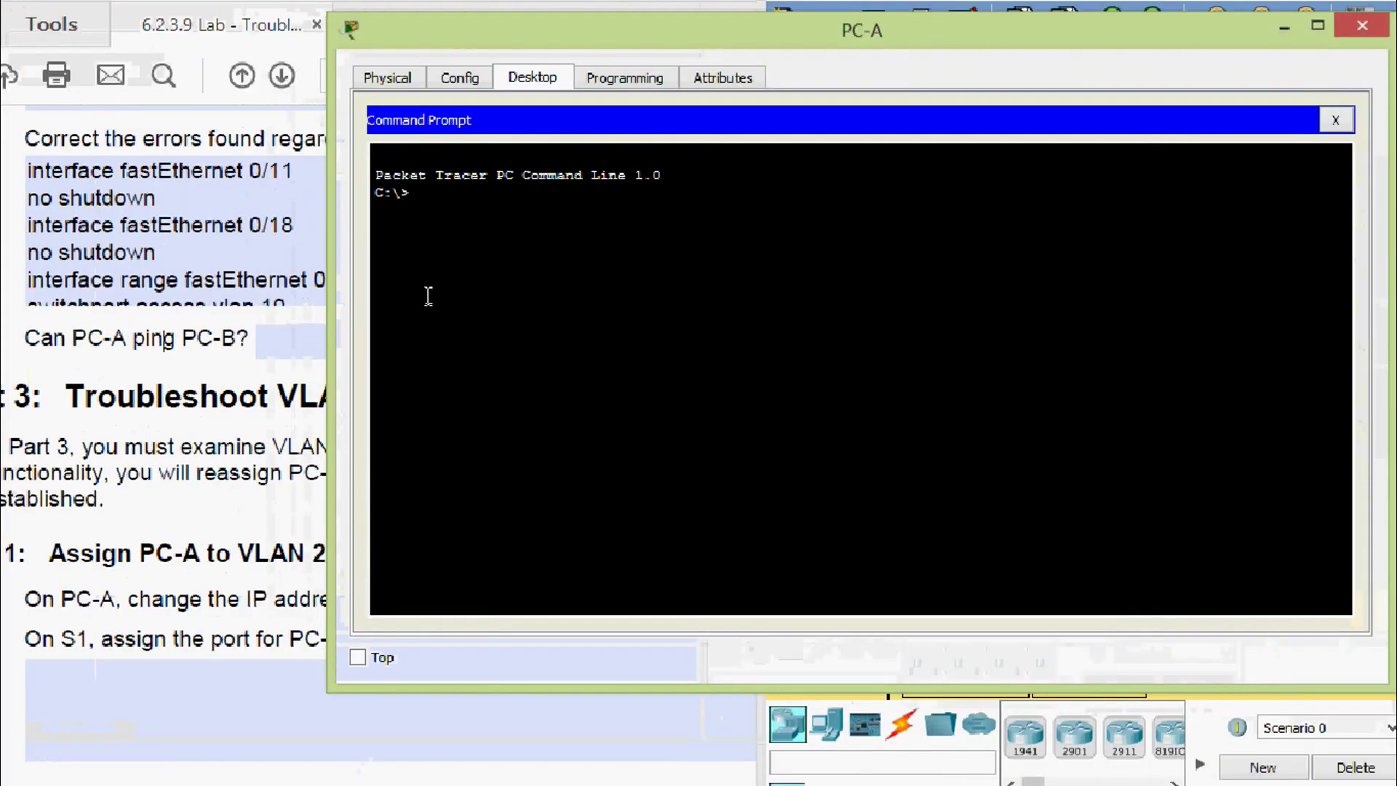
type("ping")
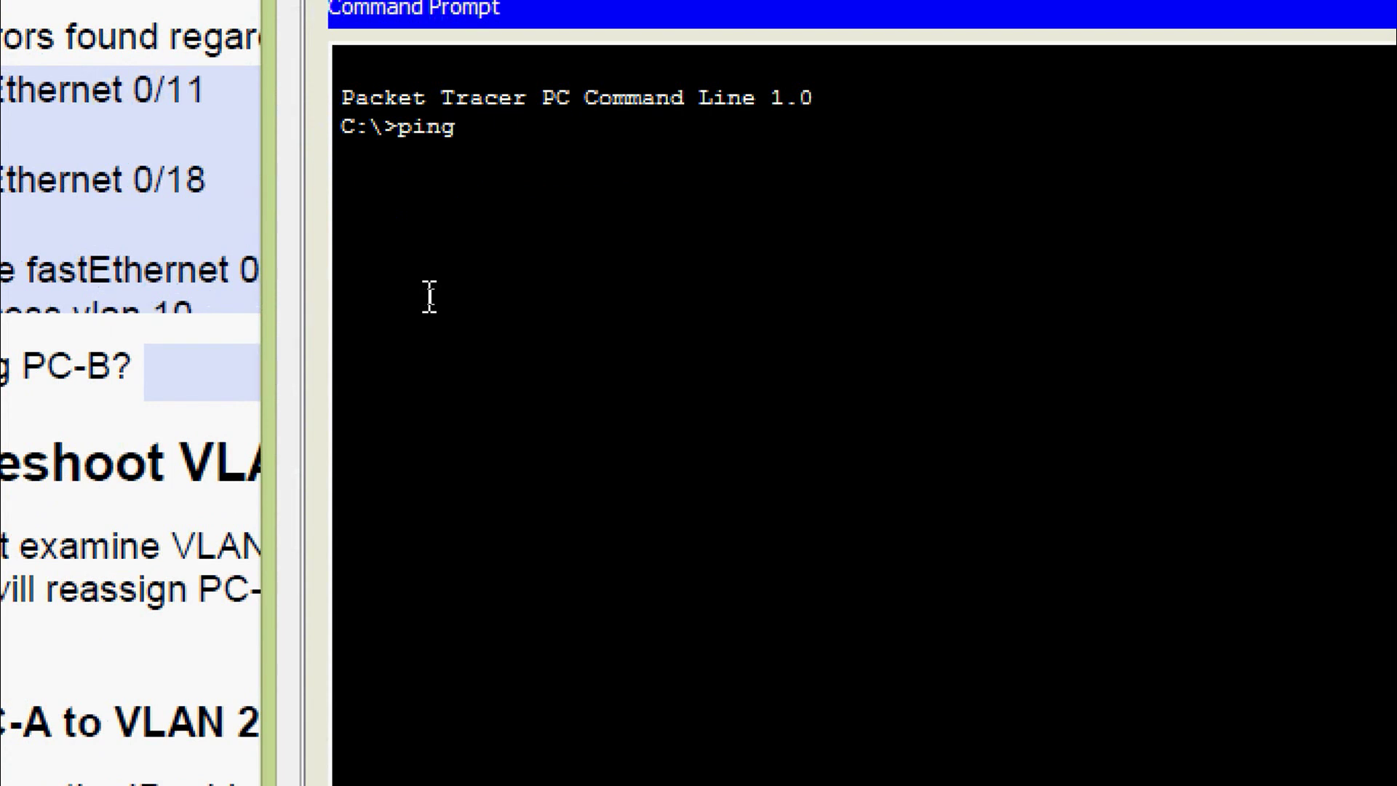
right_click(483, 135)
left_click(515, 198)
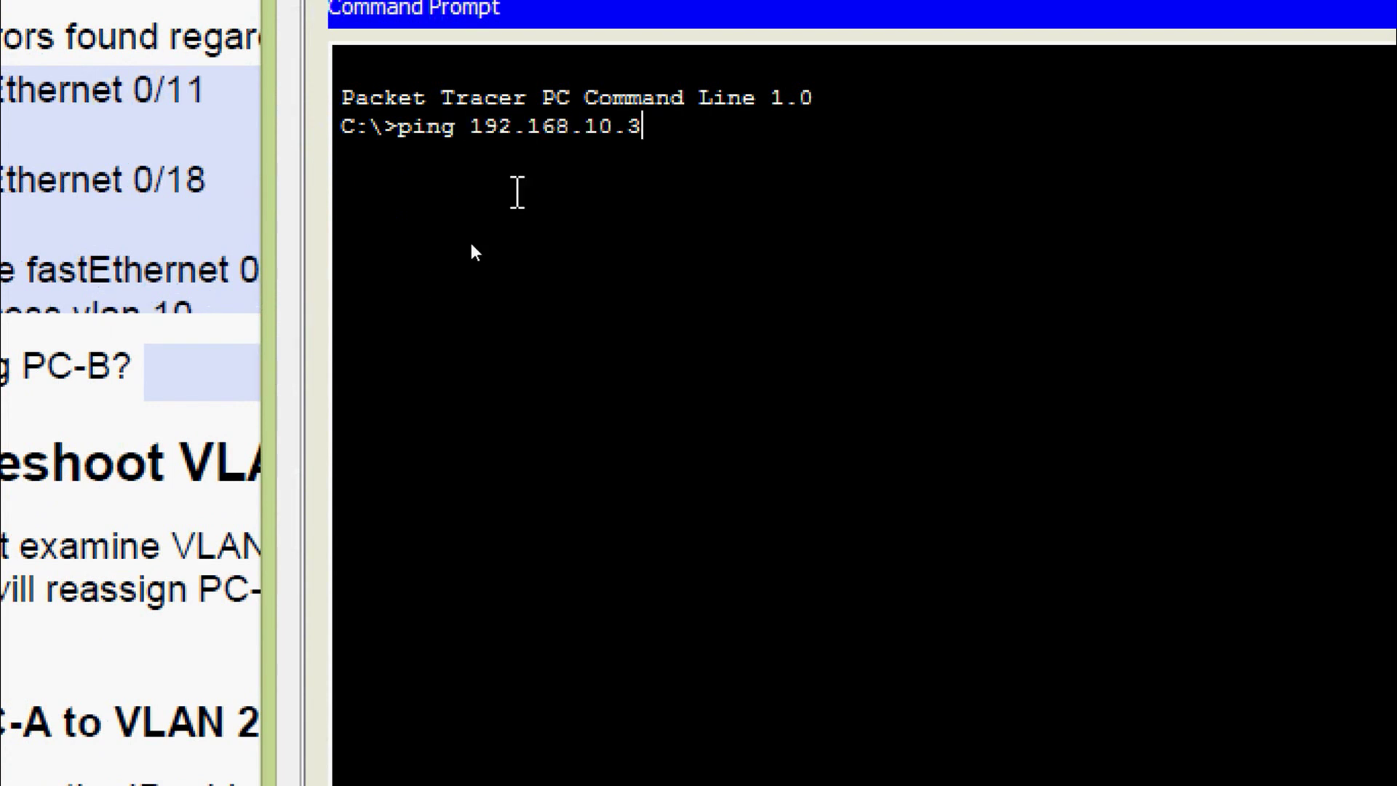
key("Return")
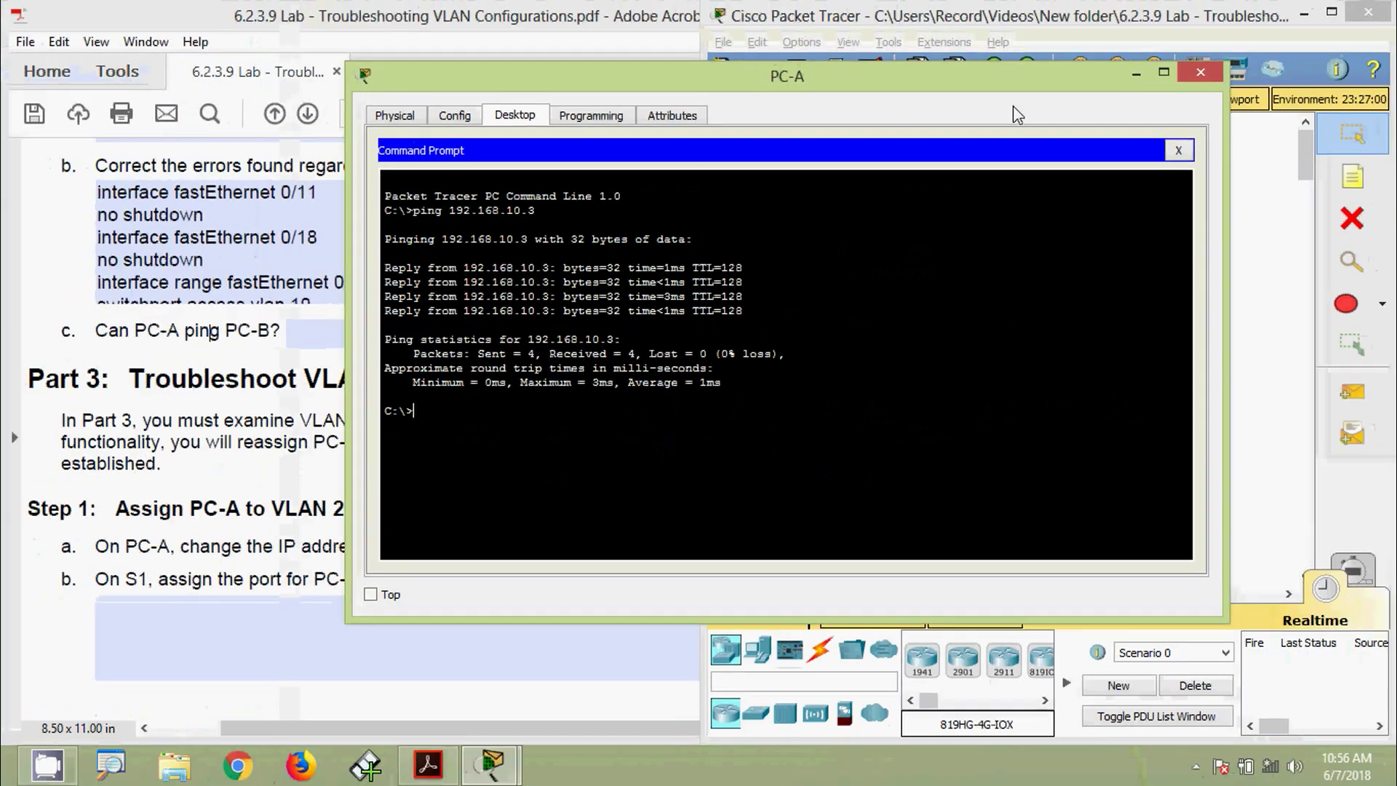
left_click(1188, 79)
left_click(362, 334)
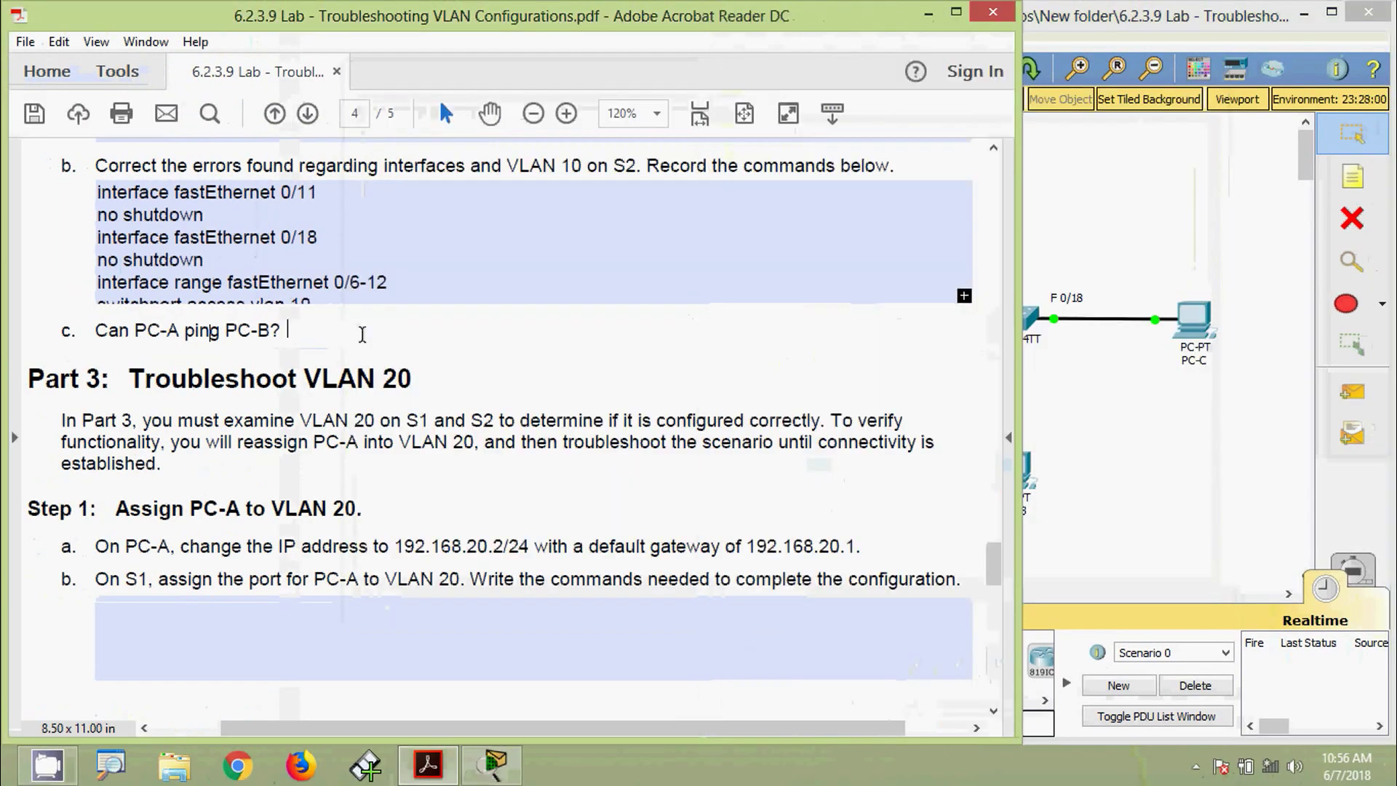
Answer Yes to 'Can PC-A ping PC-B?' and select PC-A's new address 192.168.20.2 in step a.
type("Yes")
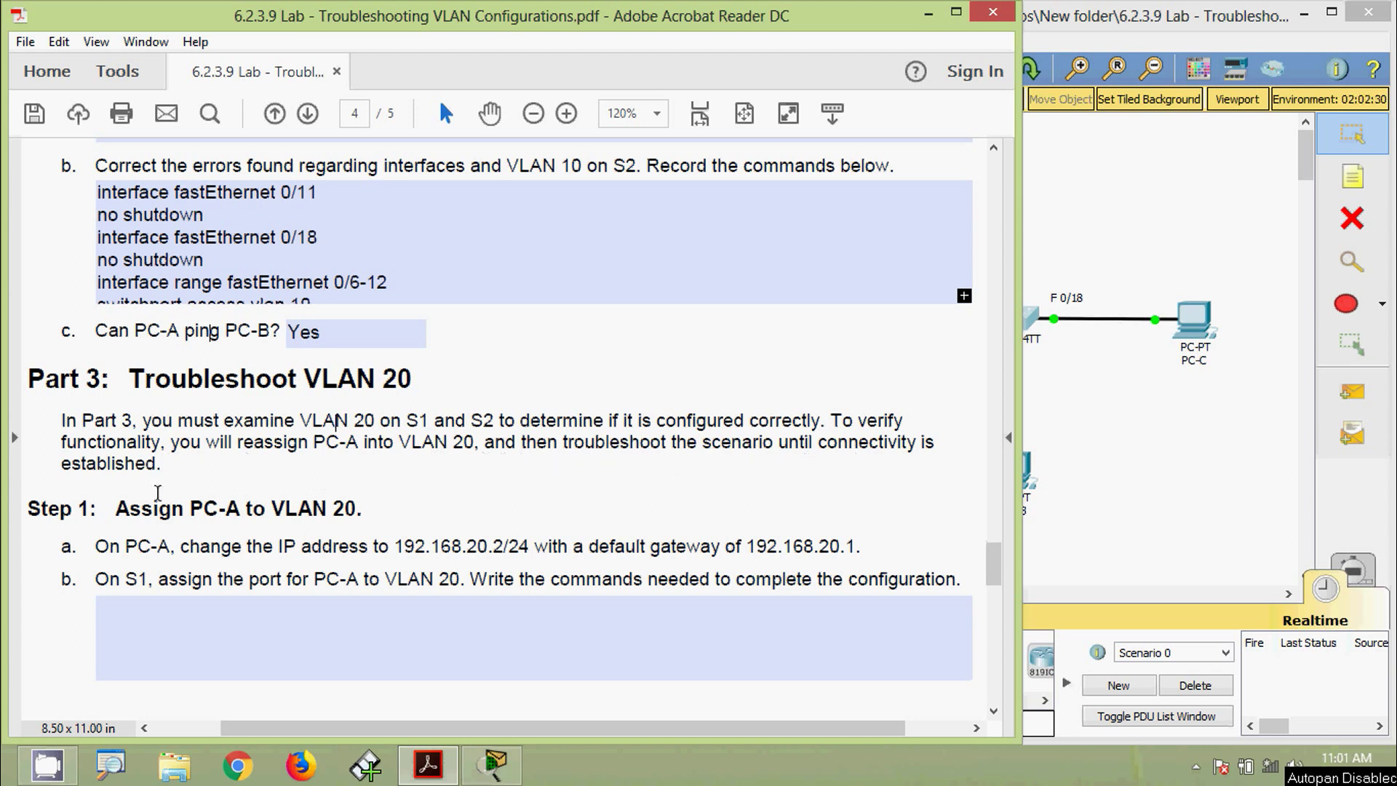
scroll(252, 478, "down", 3)
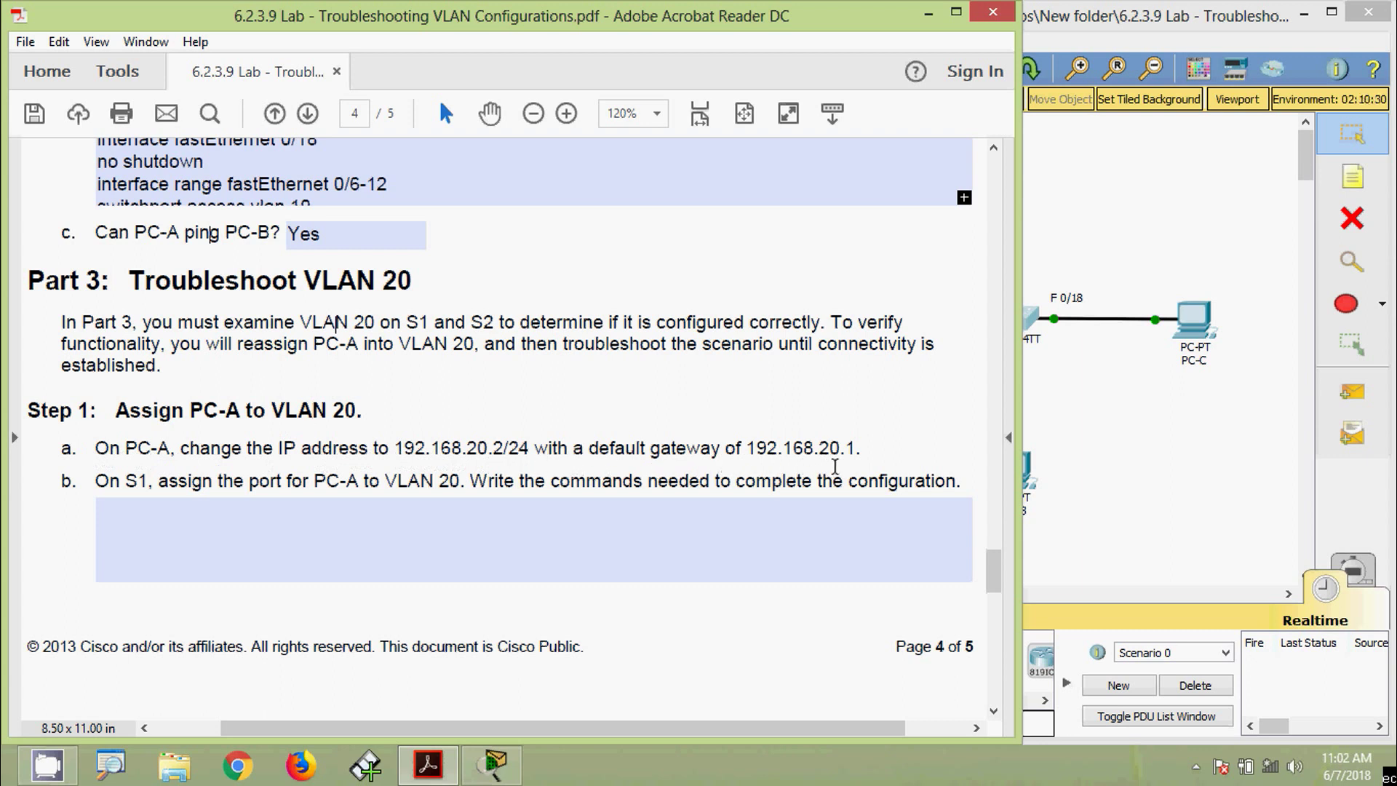
key("alt")
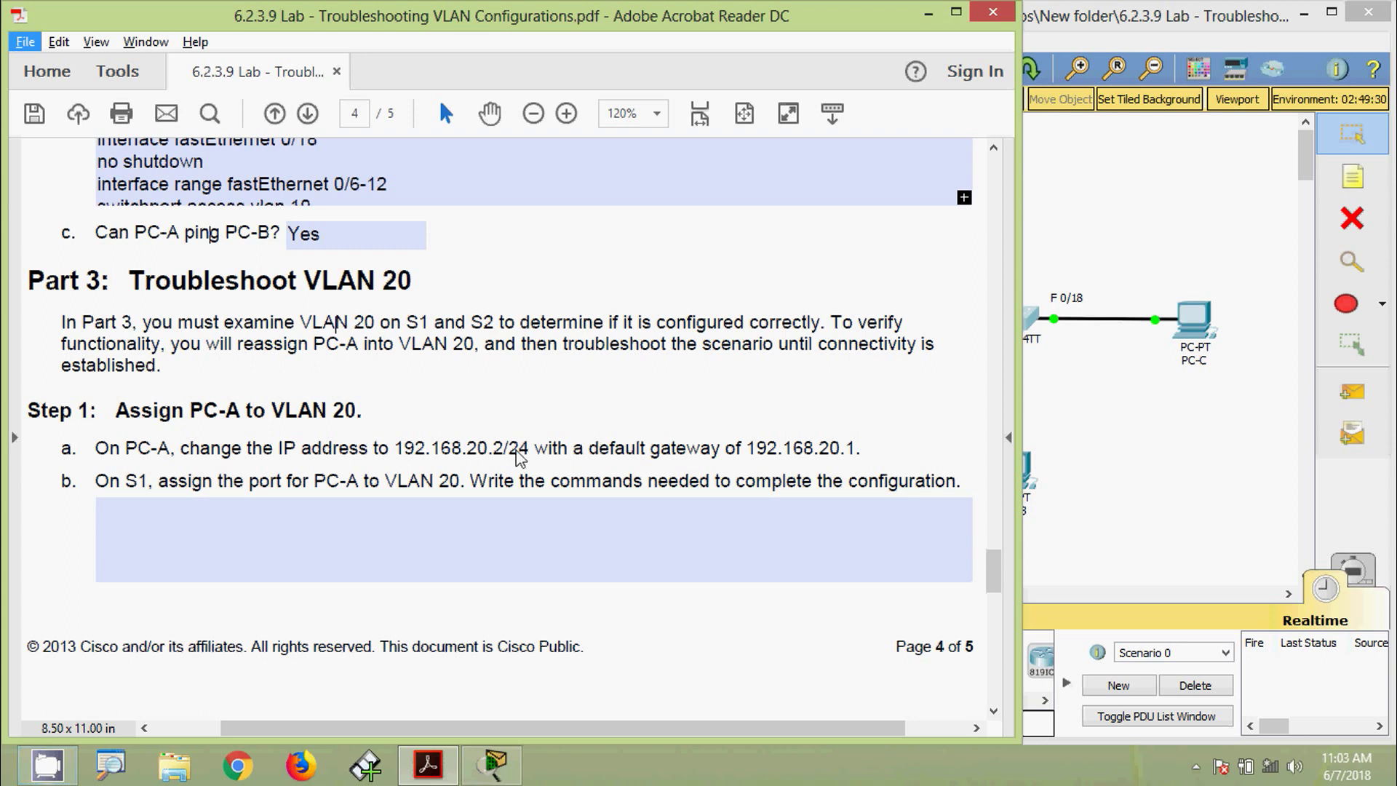
double_click(400, 454)
key("ctrl+c")
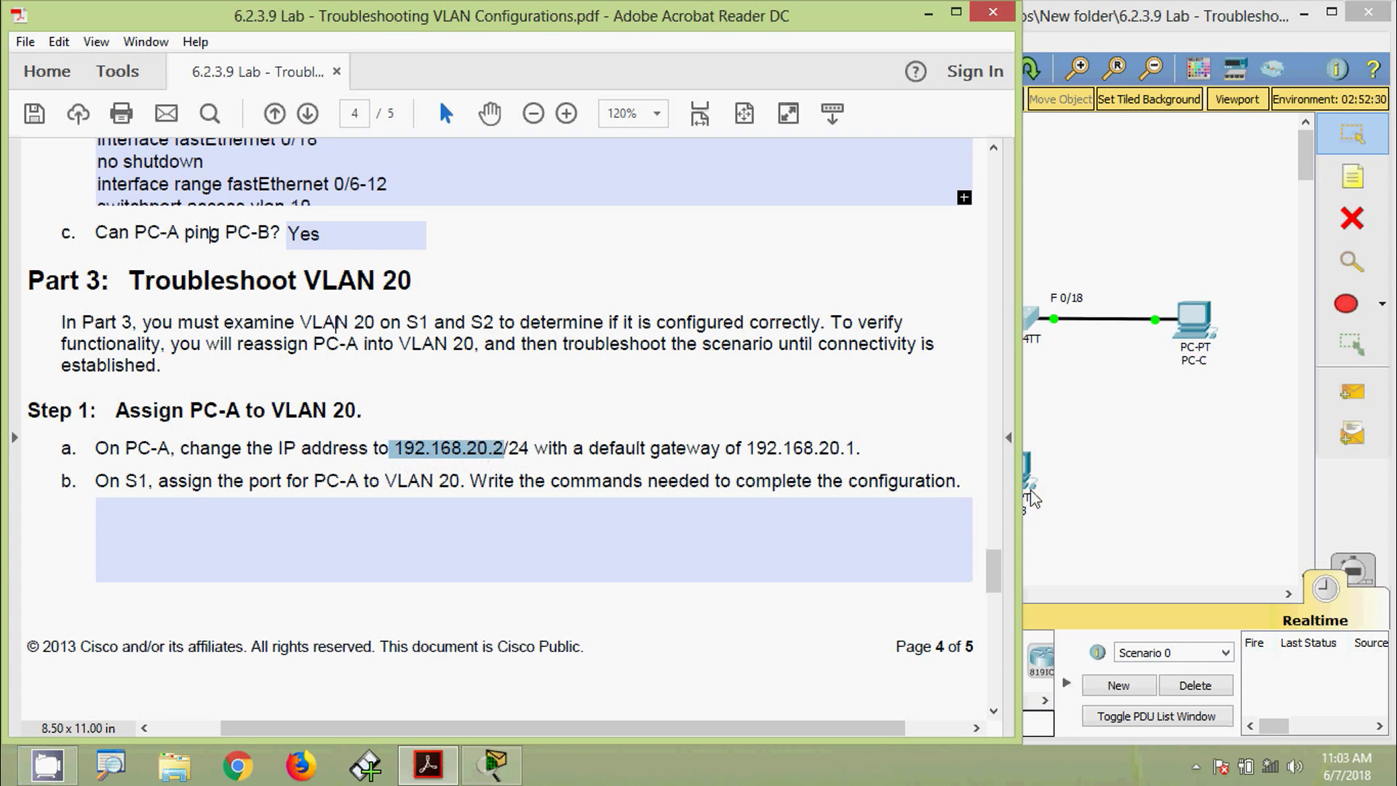
left_click(1124, 502)
Change PC-A's IP address to 192.168.20.2 and its default gateway from 192.168.10.1 to 192.168.20.1.
left_click(821, 470)
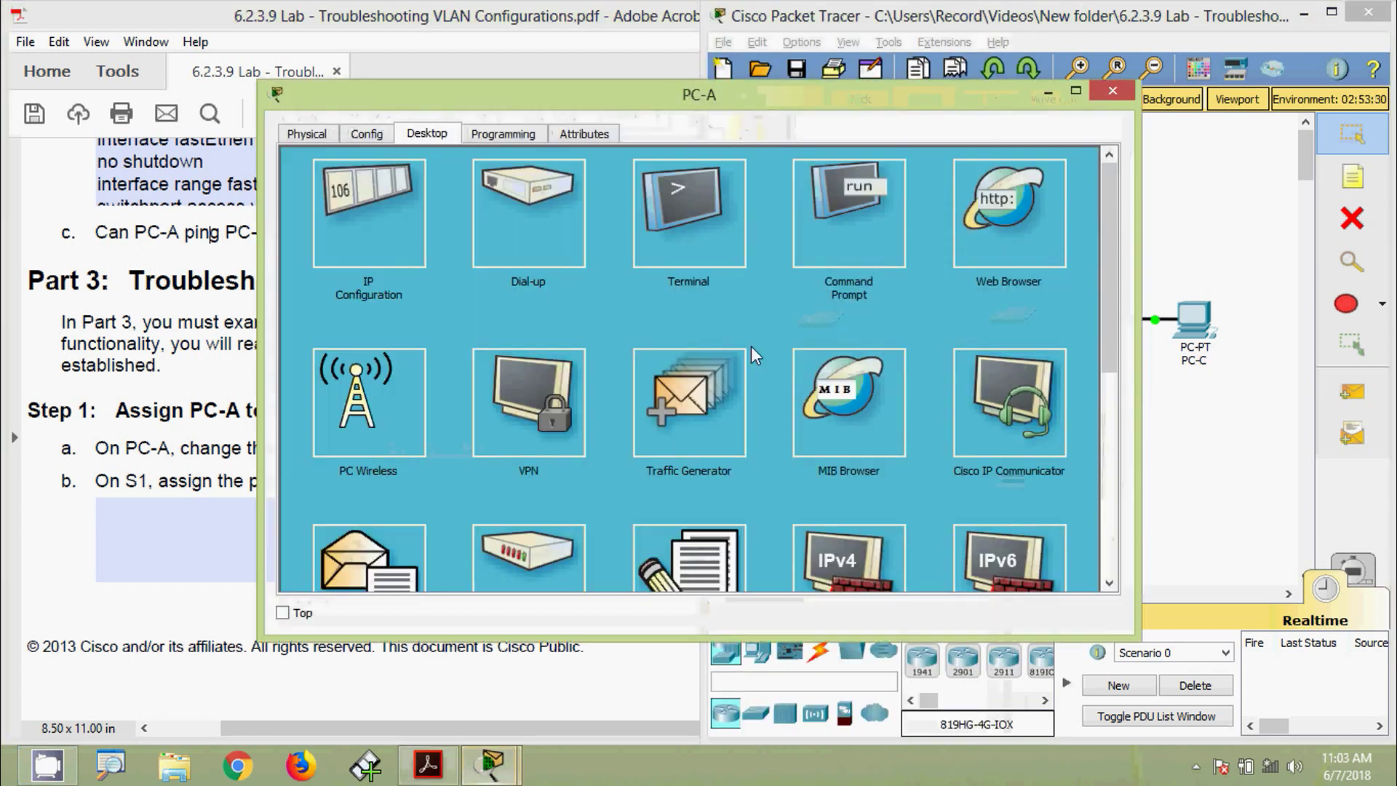
left_click(364, 234)
left_click_drag(665, 249, 531, 251)
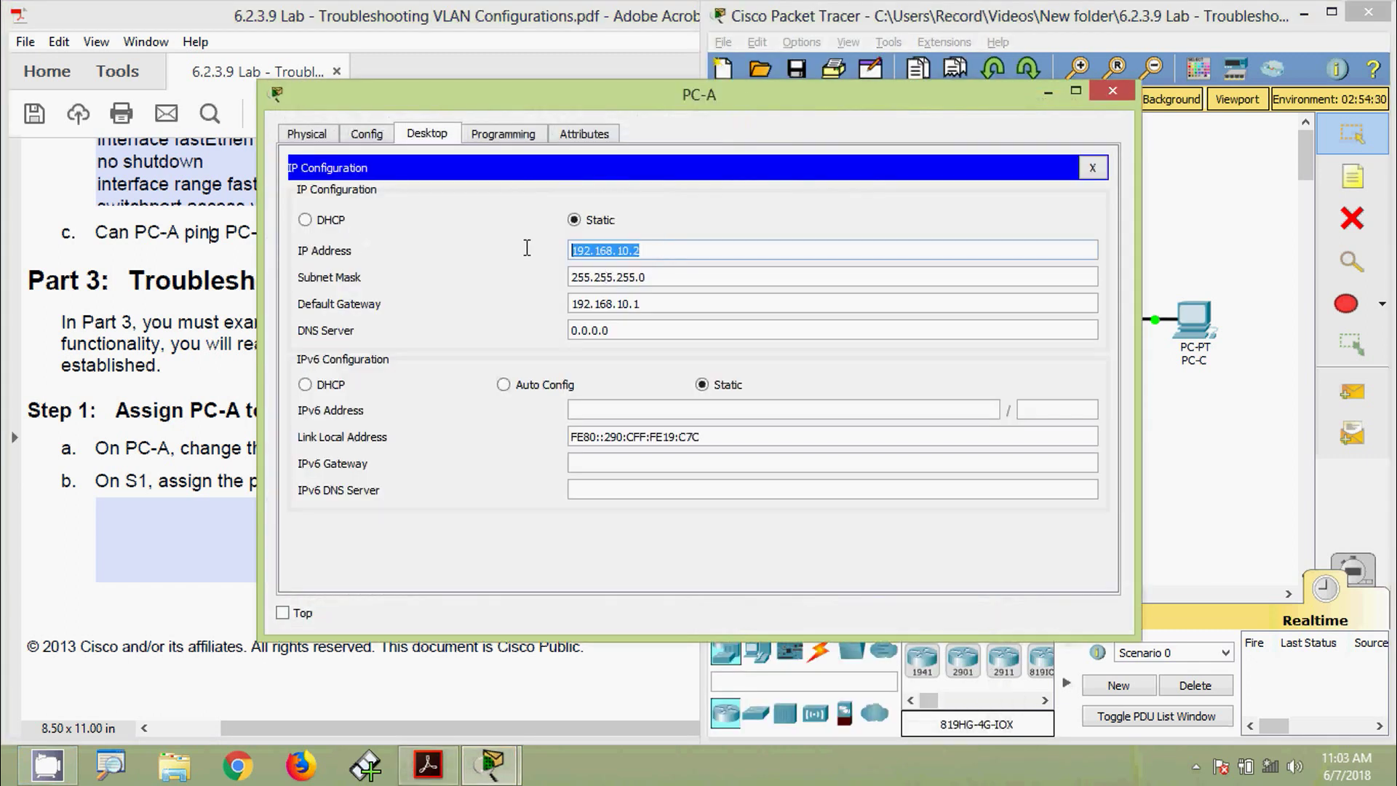
key("ctrl+v")
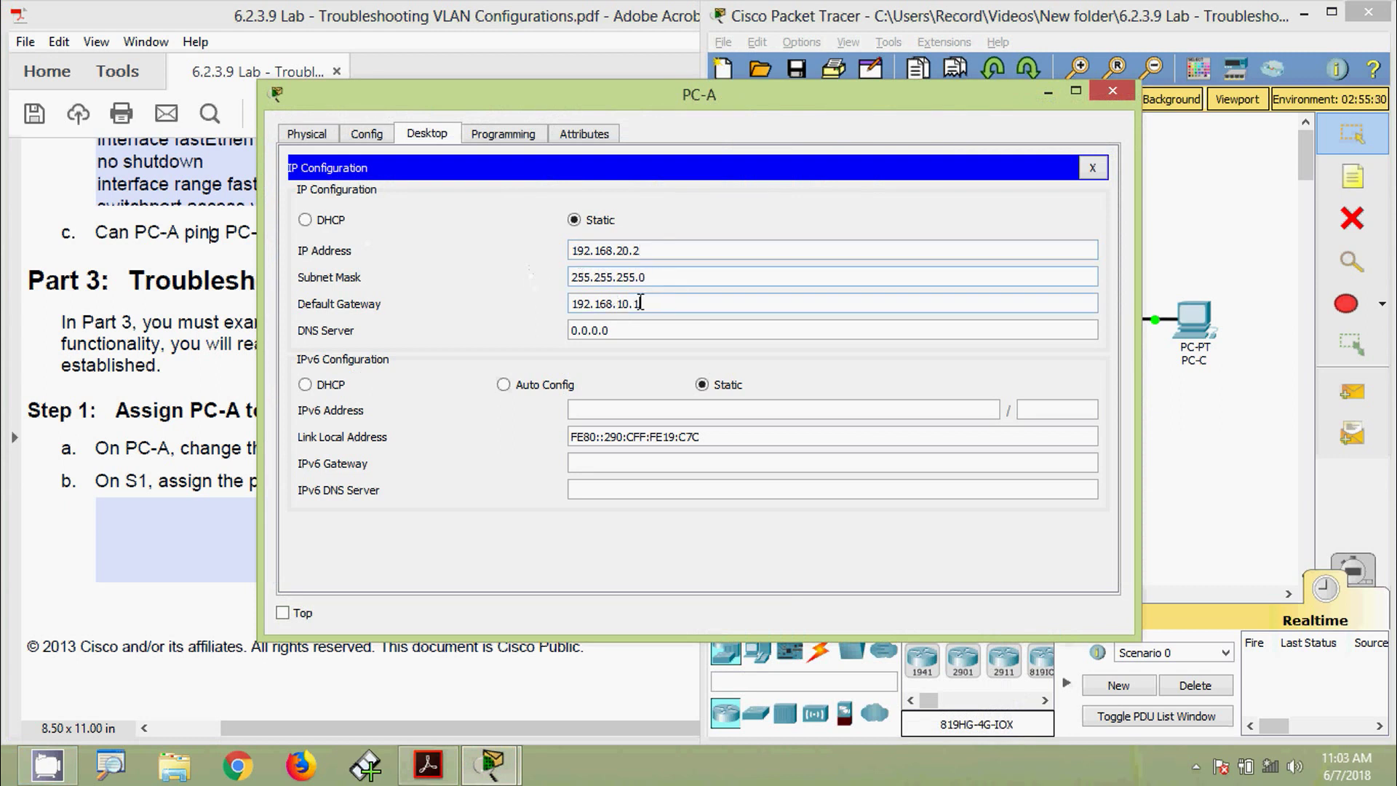
left_click_drag(642, 303, 542, 304)
key("ctrl+v")
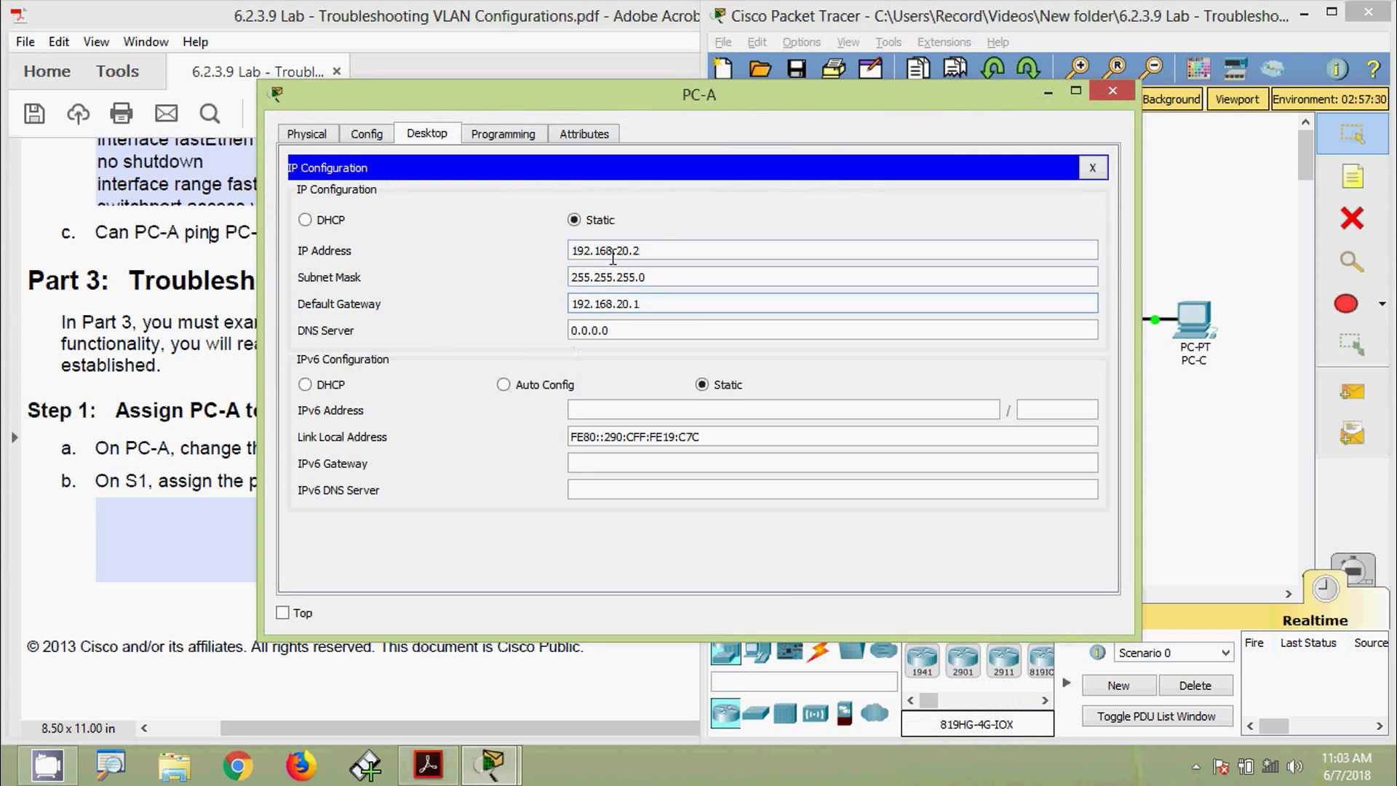
left_click(670, 254)
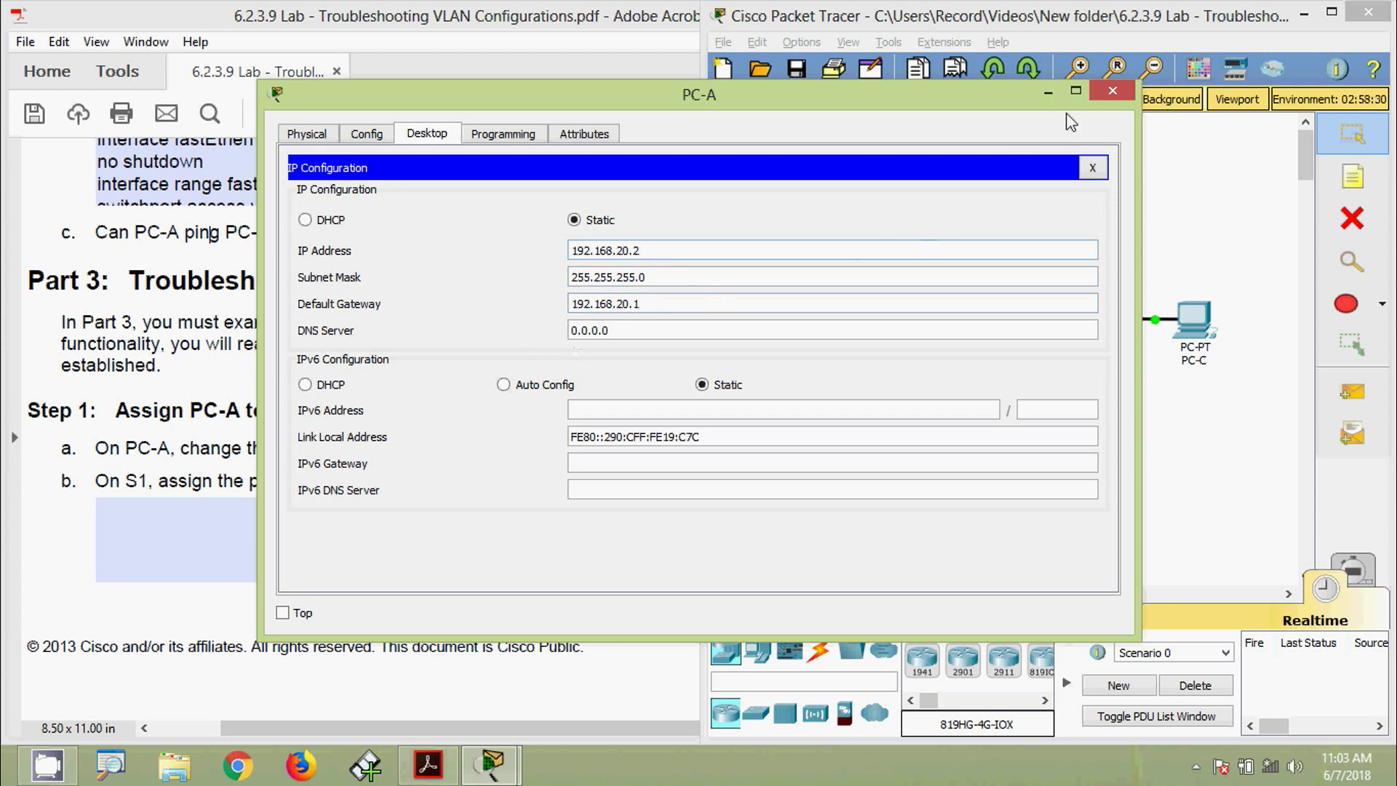
left_click(1112, 91)
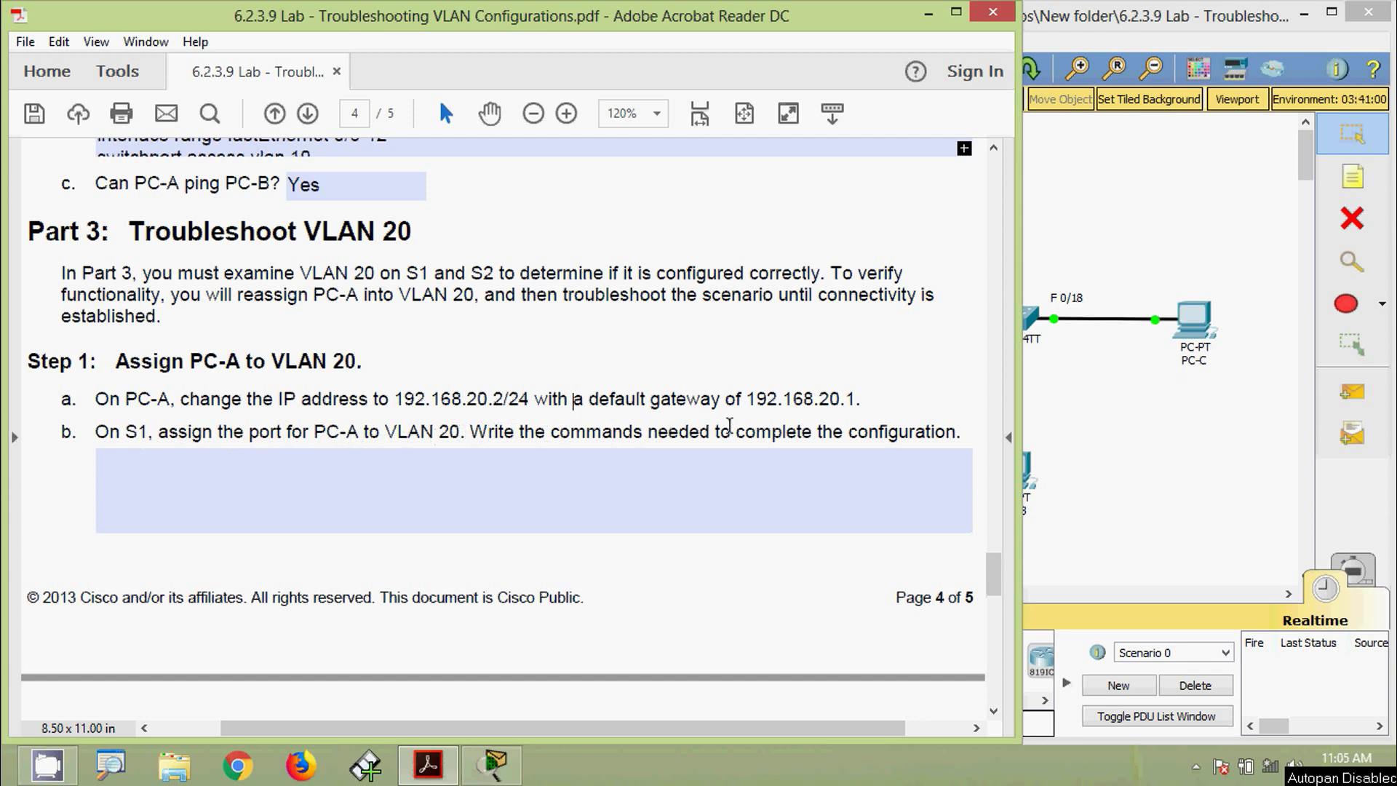
Put the cursor in the step b answer field and bring up switch S1's CLI in Packet Tracer.
left_click(736, 474)
left_click(1165, 527)
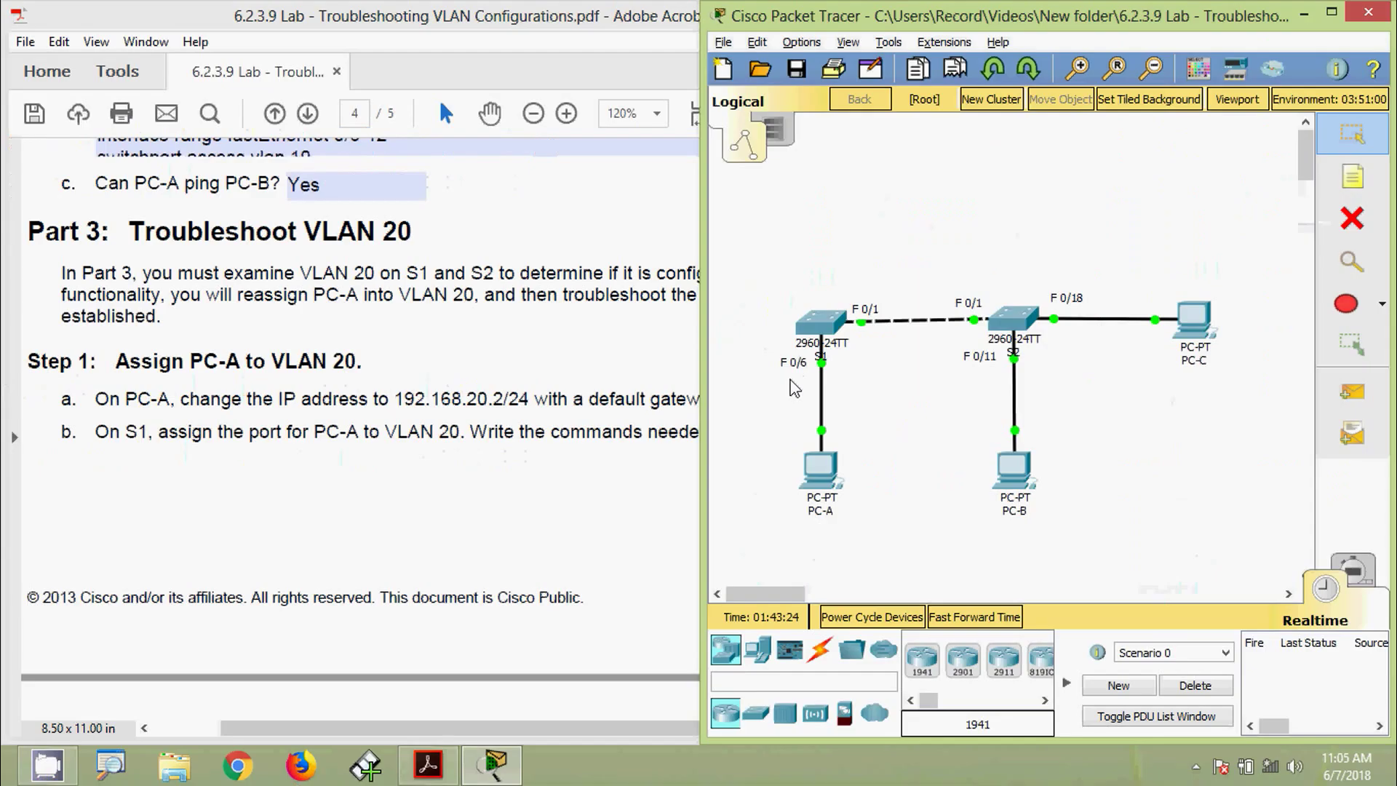
left_click(767, 234)
Log in to S1, enter privileged mode with the enable password, and run show vlan brief.
left_click_drag(803, 94, 960, 76)
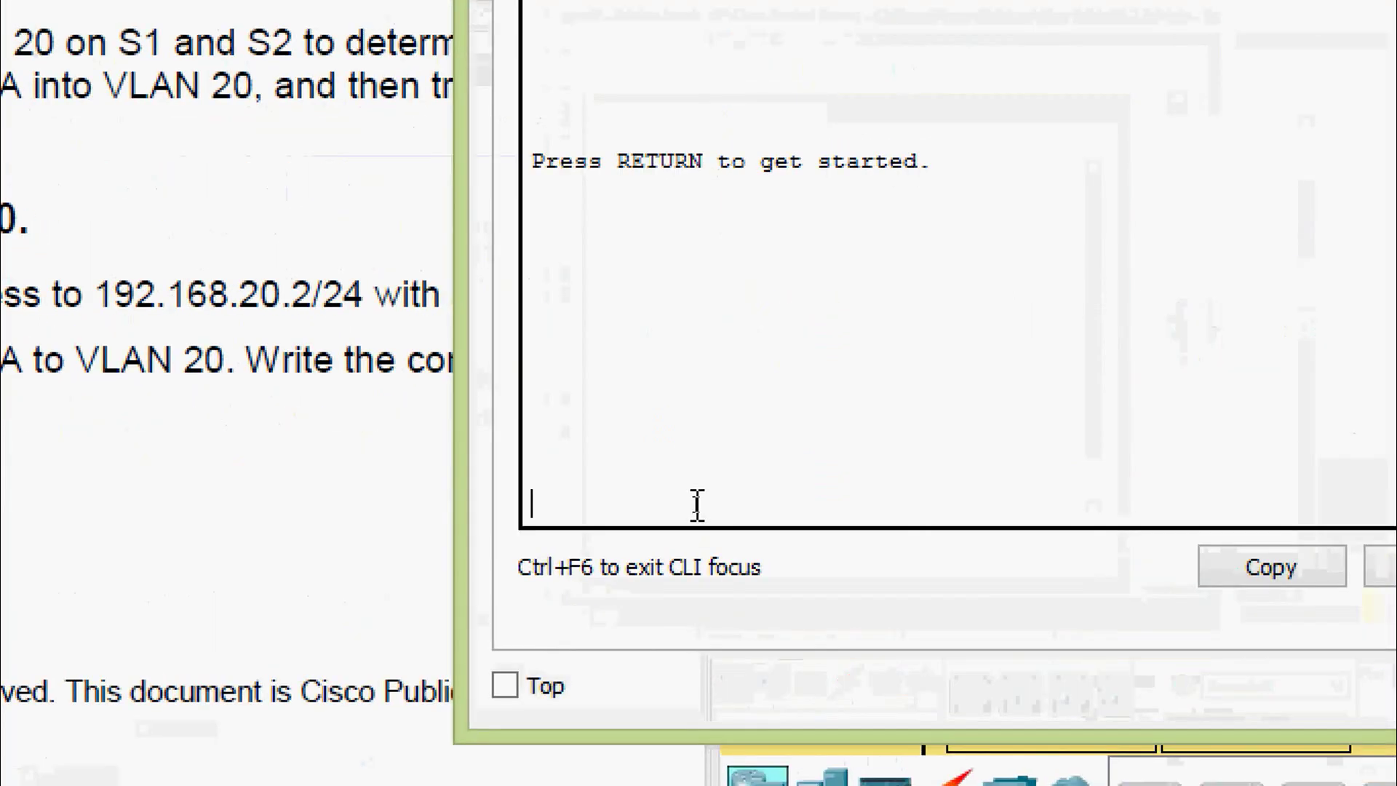
key("Return")
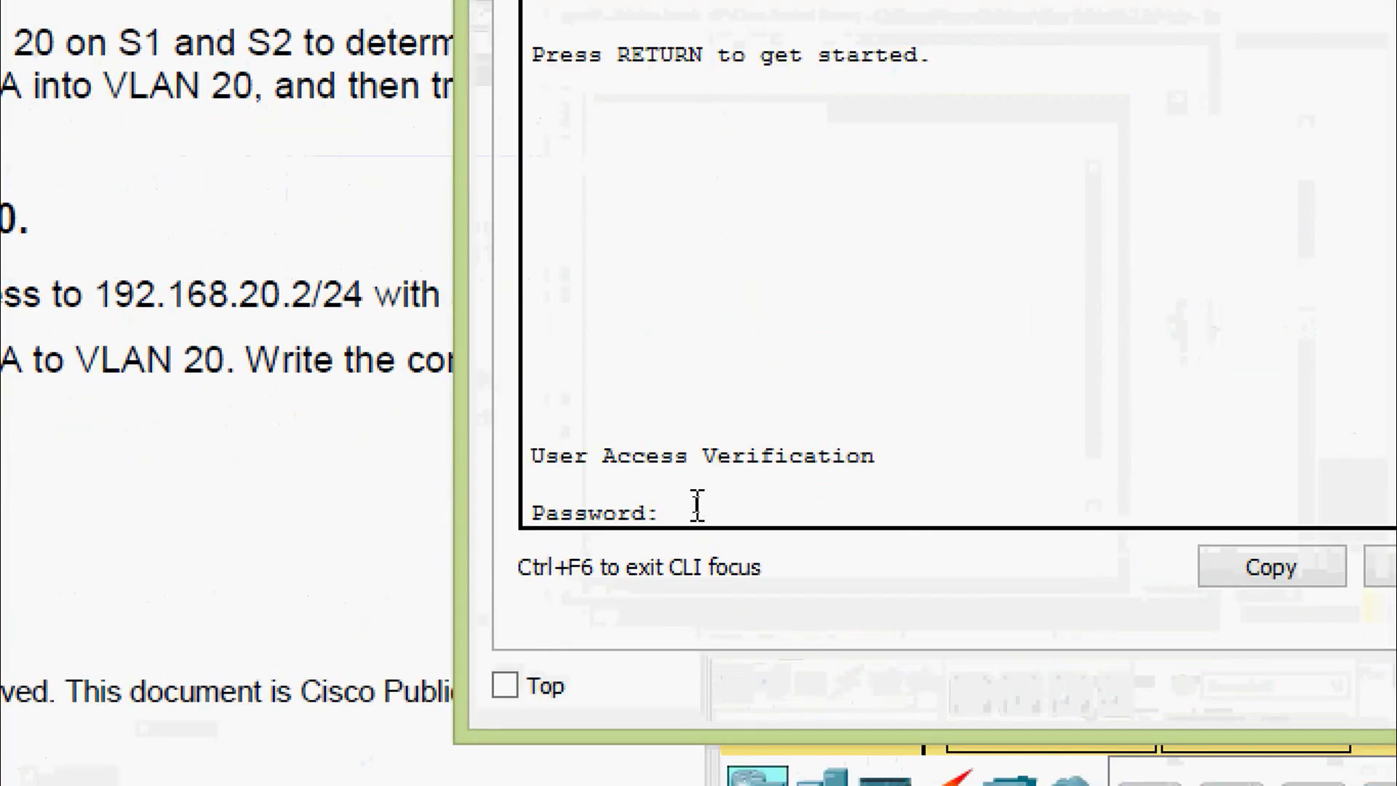
key("Return")
type("ena")
key("Tab")
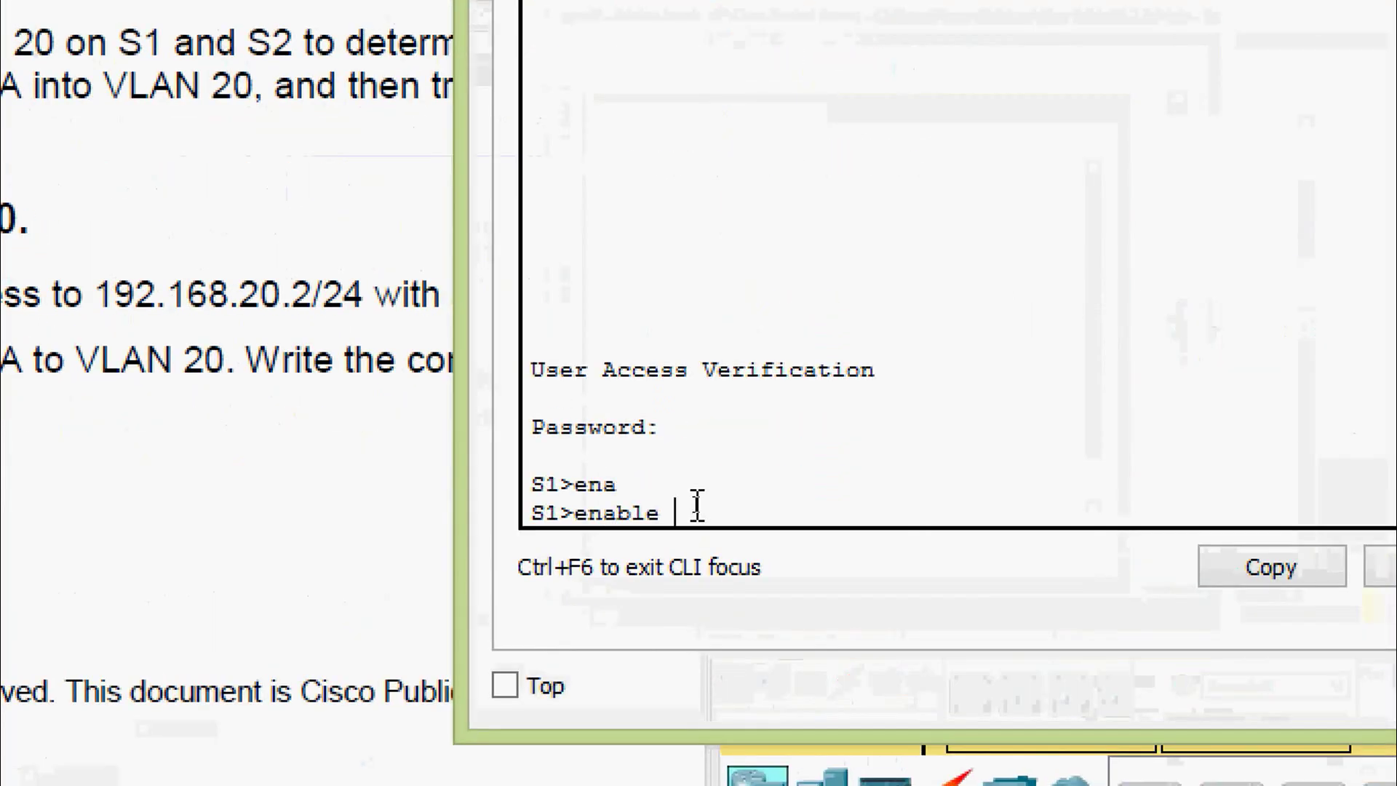
key("Return")
type("class")
key("Return")
type("sh")
key("Tab")
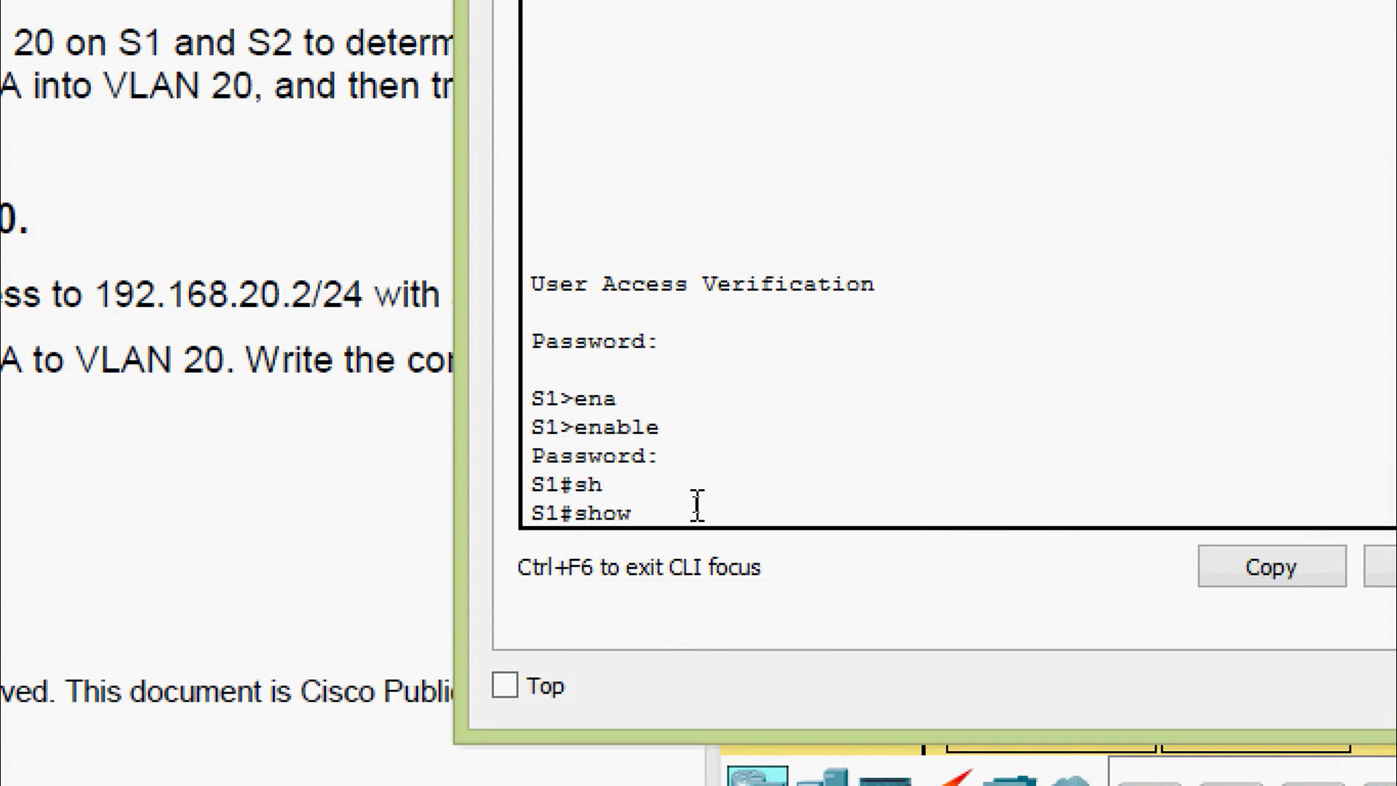
type("vl")
key("Tab")
type("b")
key("Tab")
key("Return")
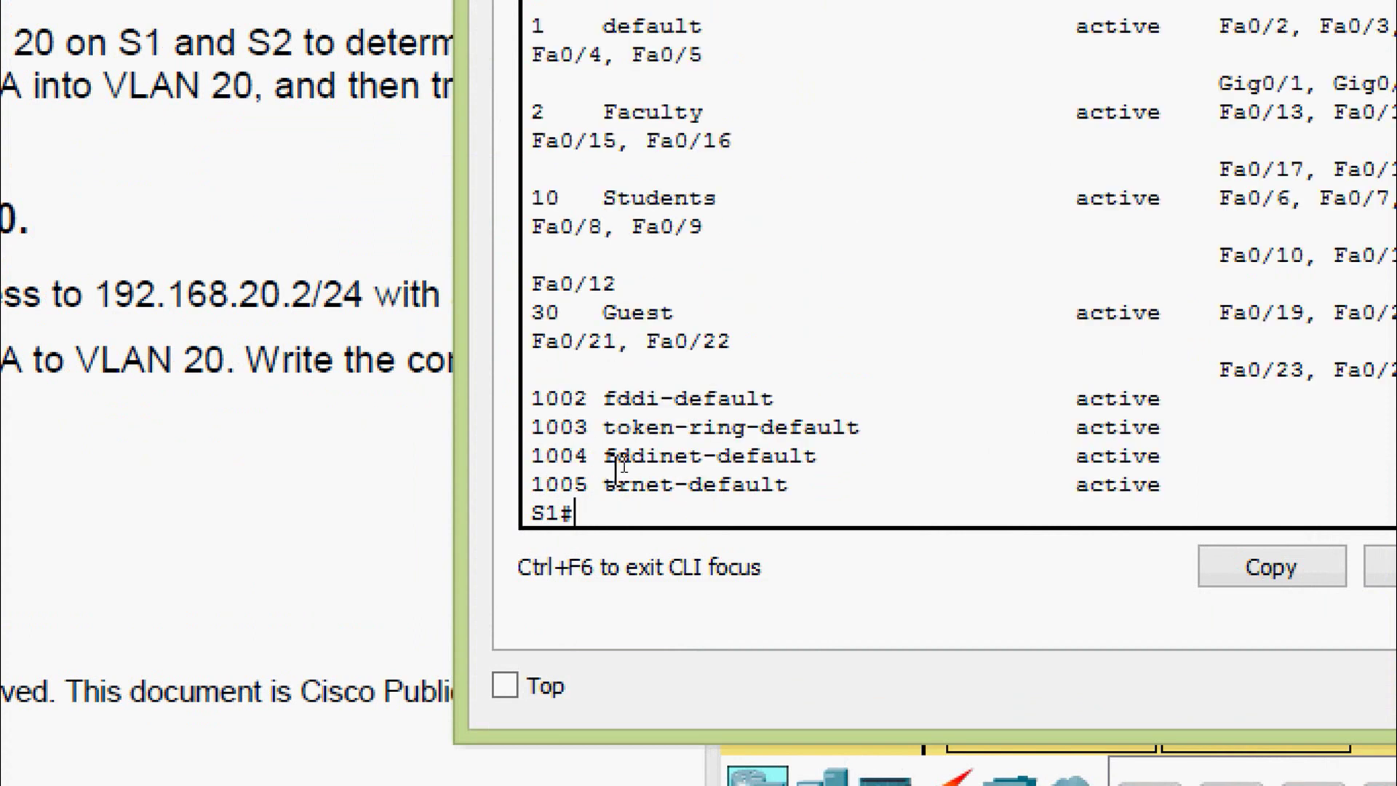
Widen the S1 console and inspect Fa0/6 under Students and Faculty VLAN 2 on Fa0/13–Fa0/18.
left_click_drag(465, 357, 174, 360)
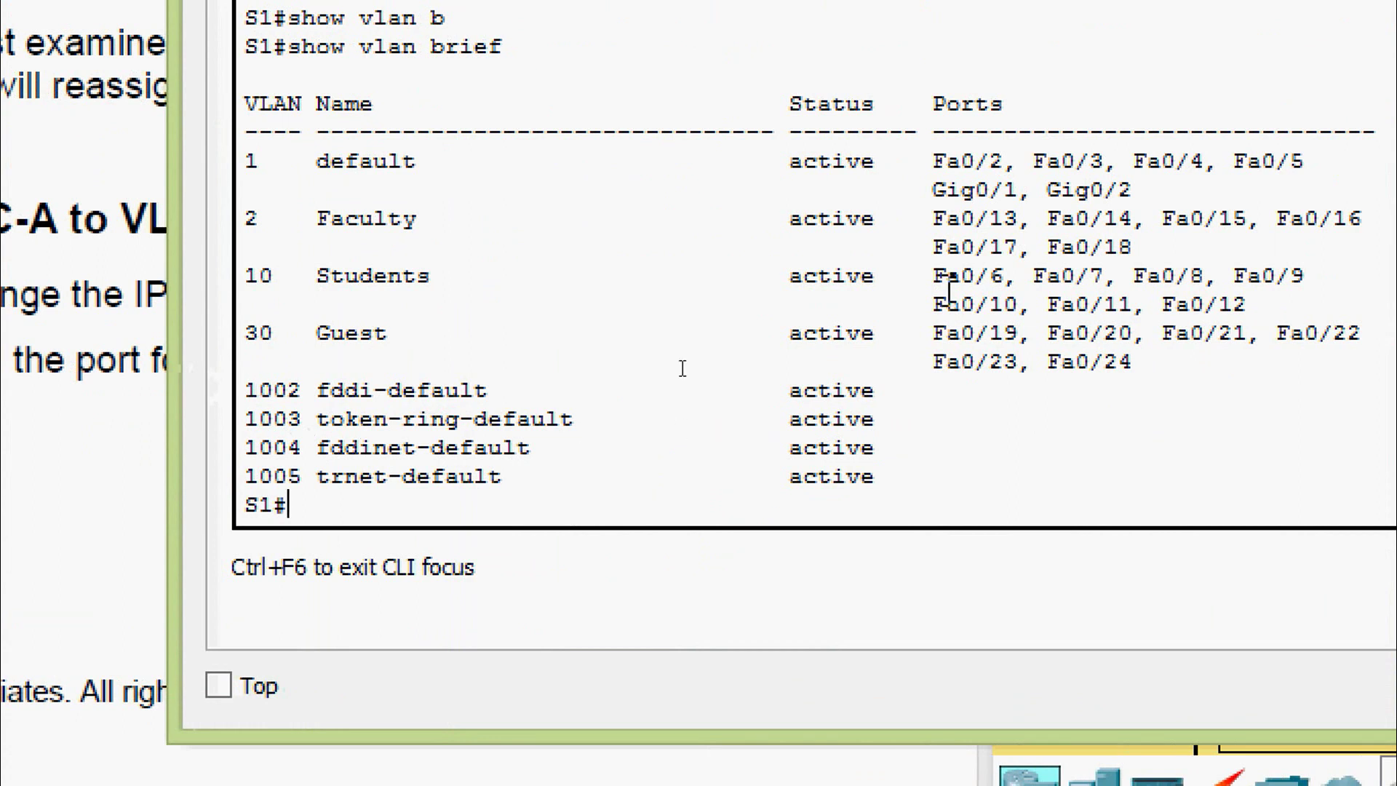
left_click_drag(934, 277, 1006, 276)
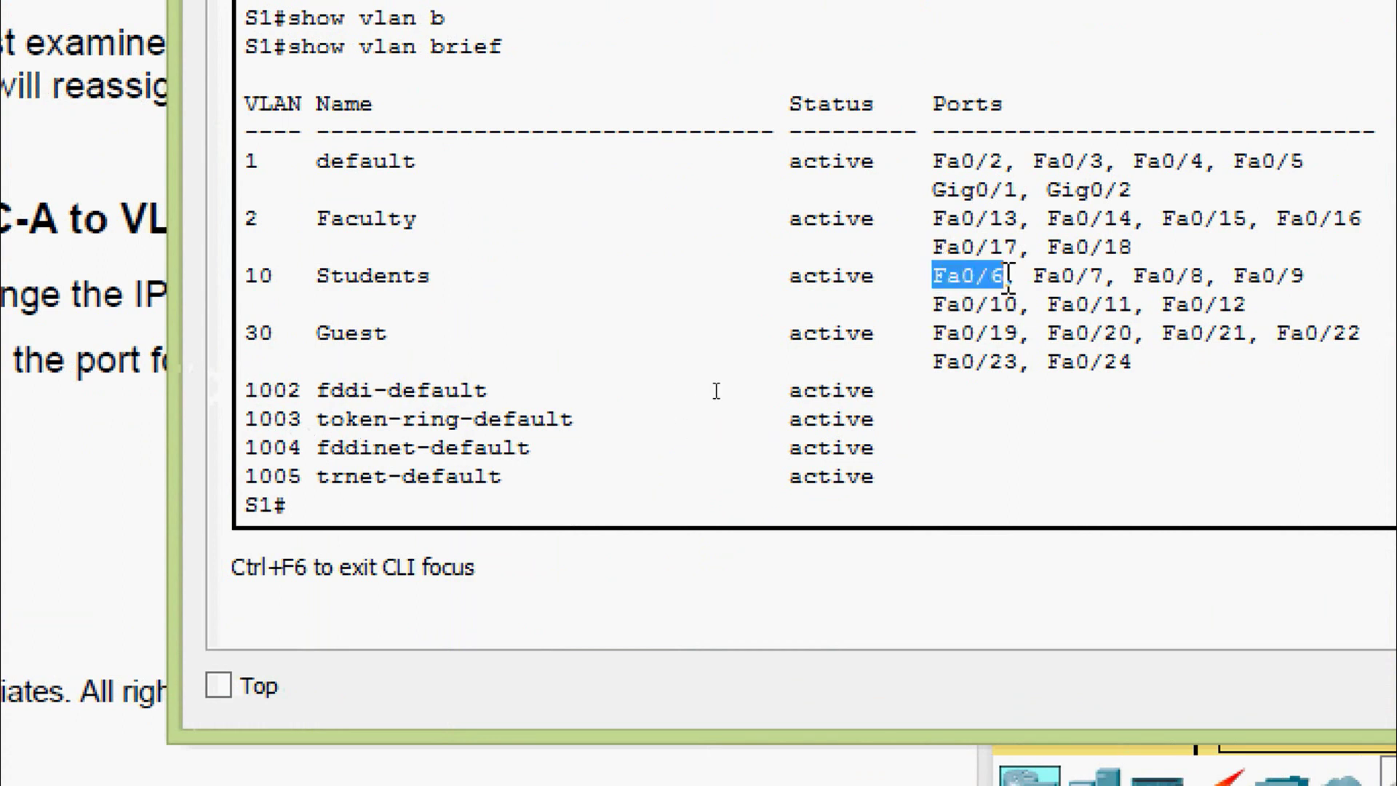
left_click_drag(246, 276, 402, 278)
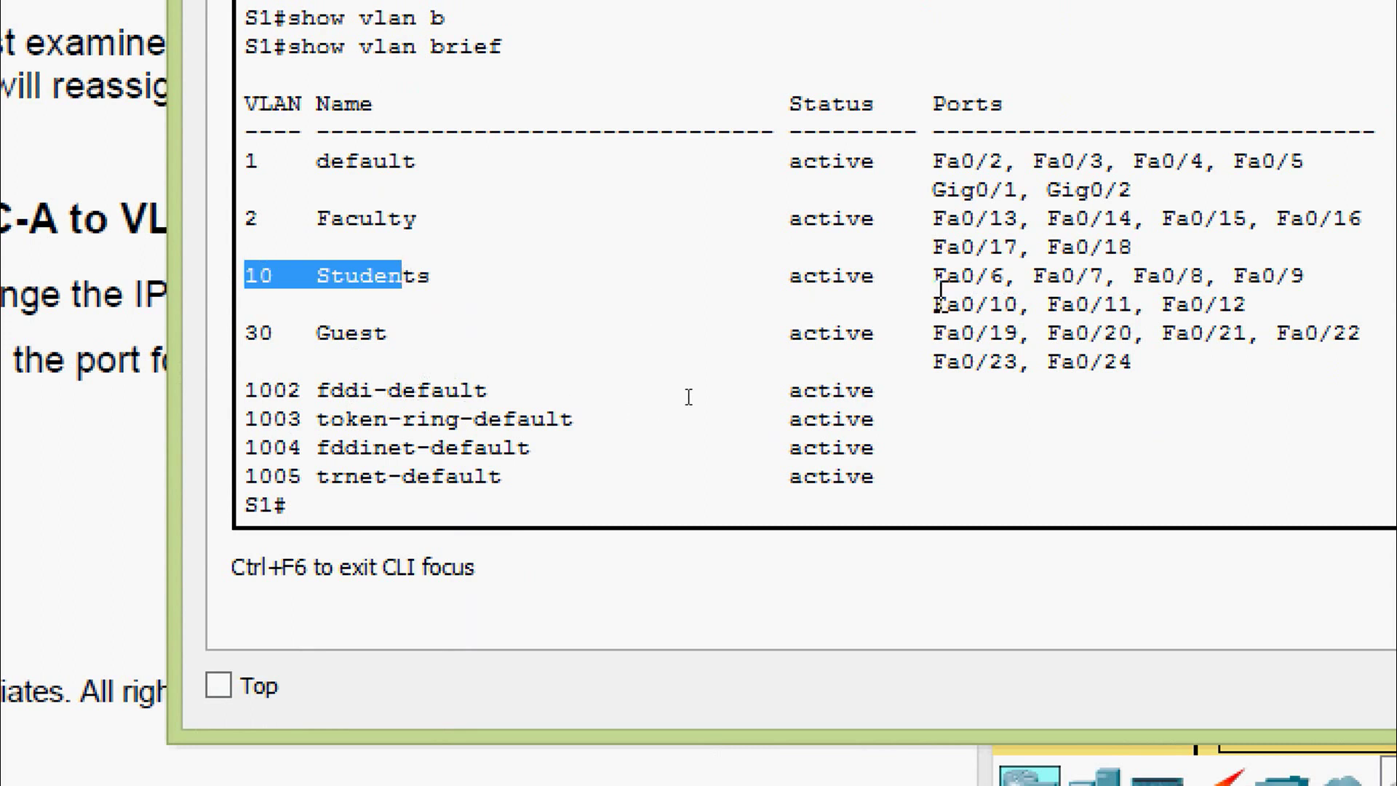
left_click_drag(1003, 280, 875, 276)
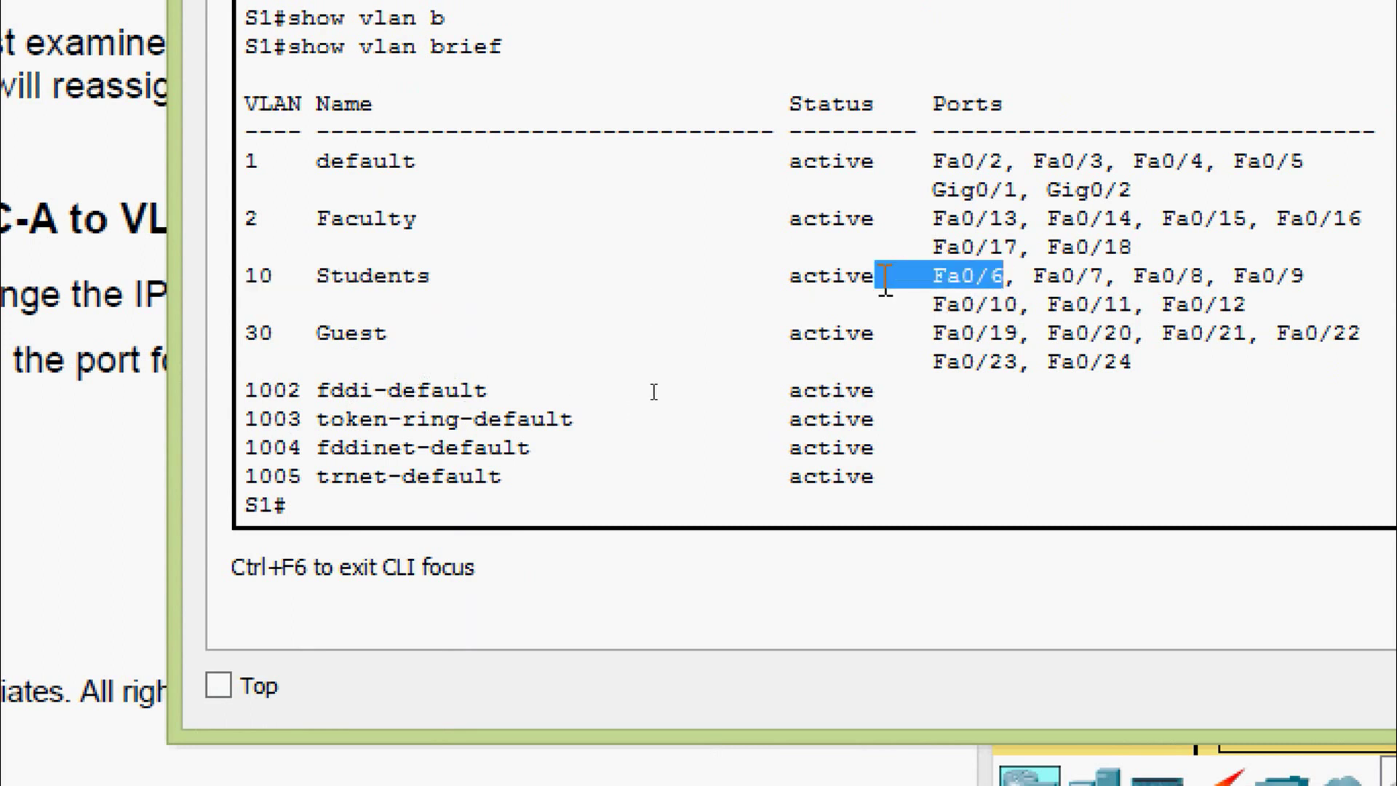
left_click(647, 262)
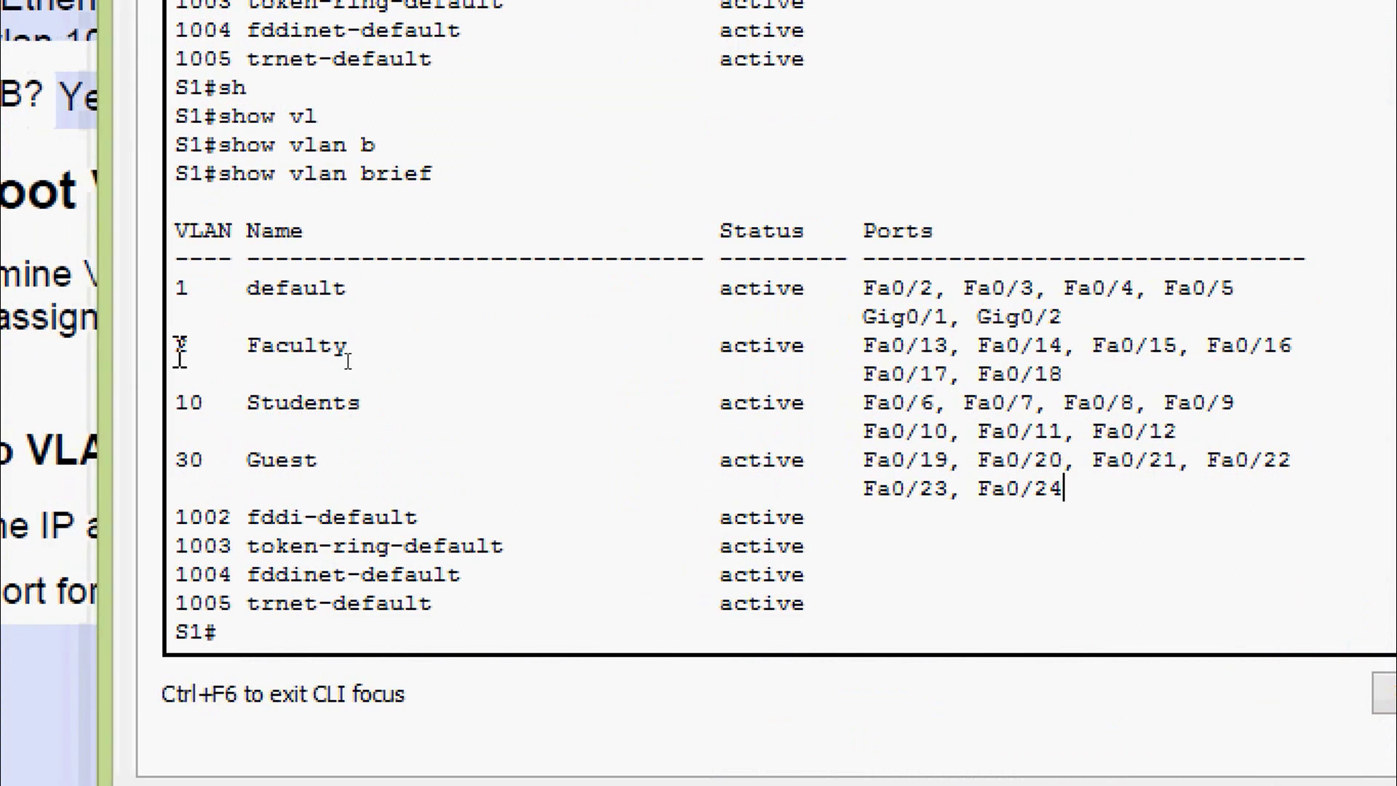
left_click_drag(173, 343, 1115, 378)
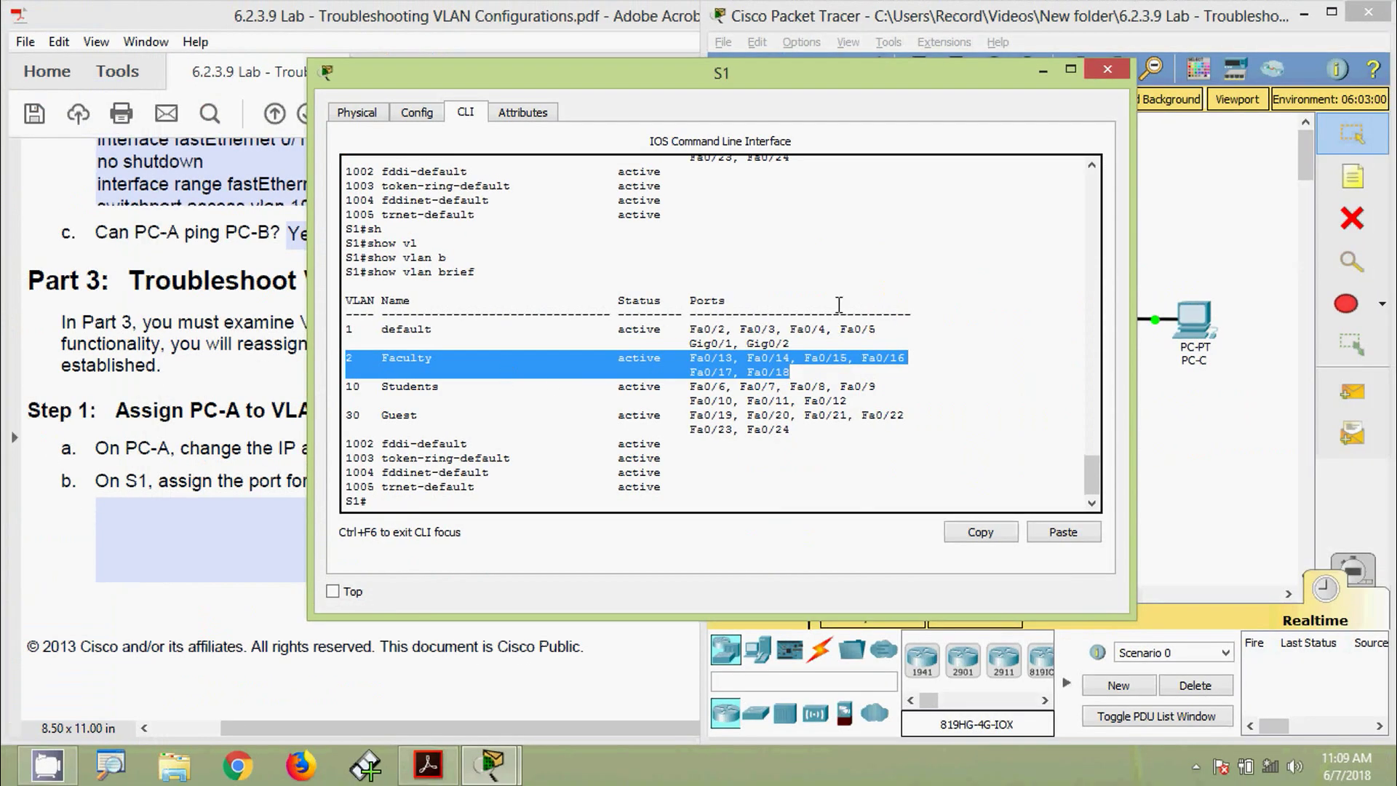
left_click(1164, 462)
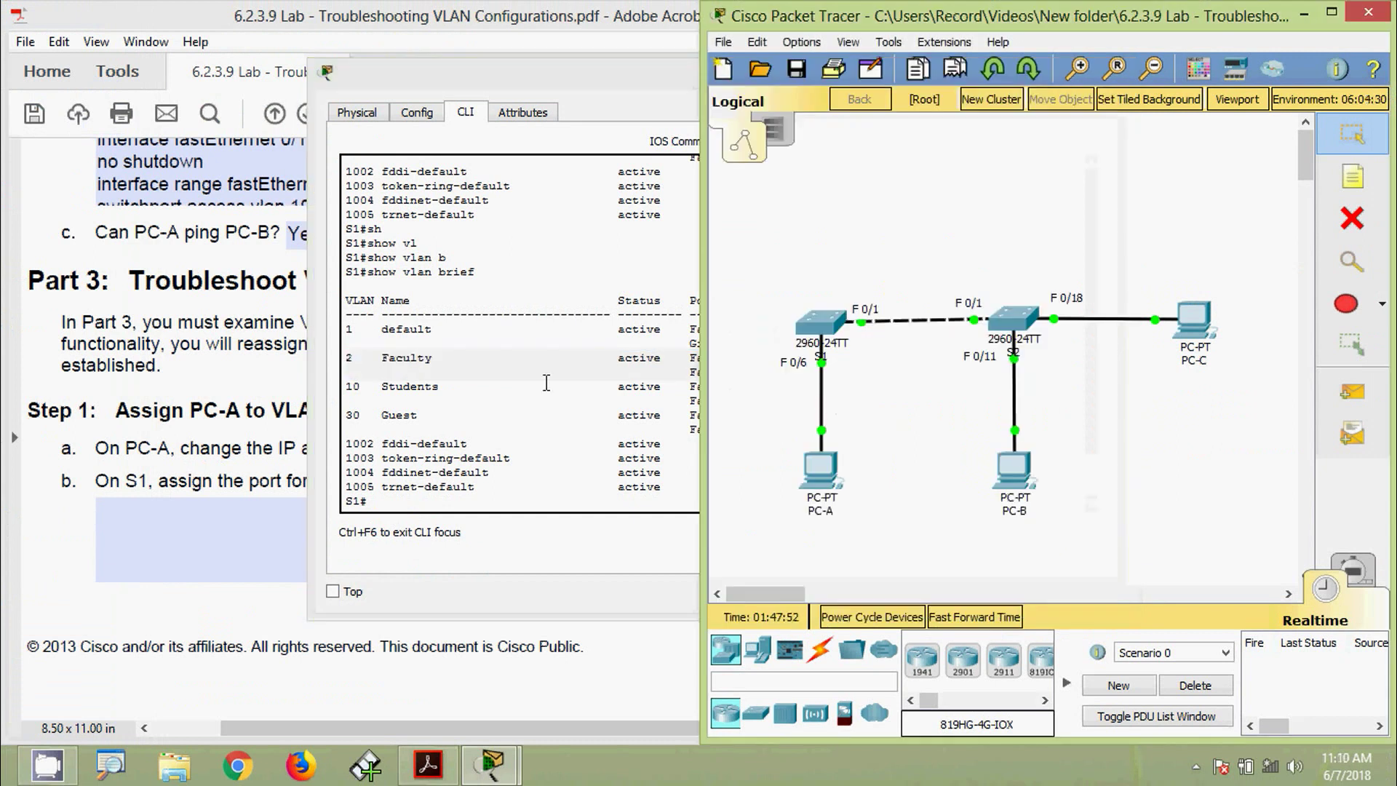
left_click(504, 391)
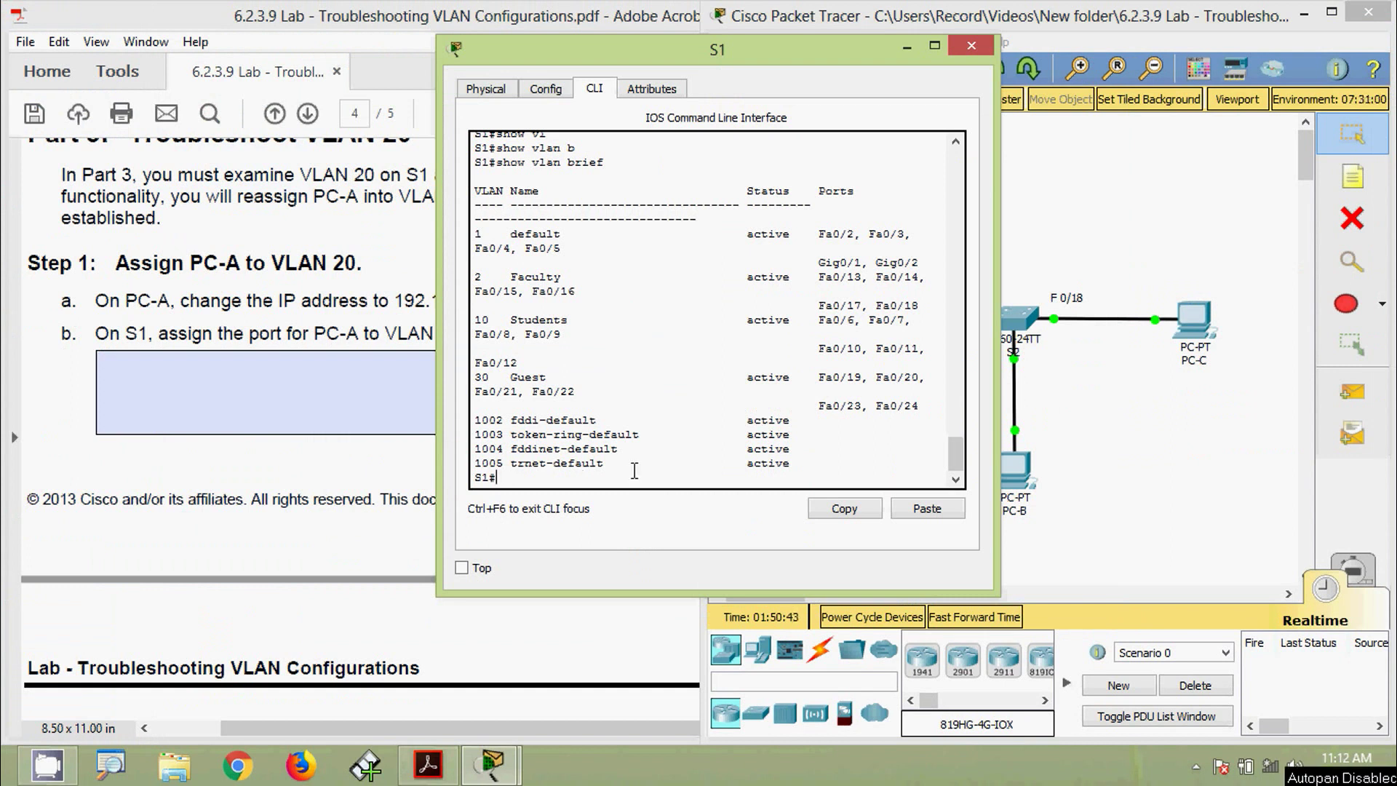
left_click_drag(996, 382, 1182, 379)
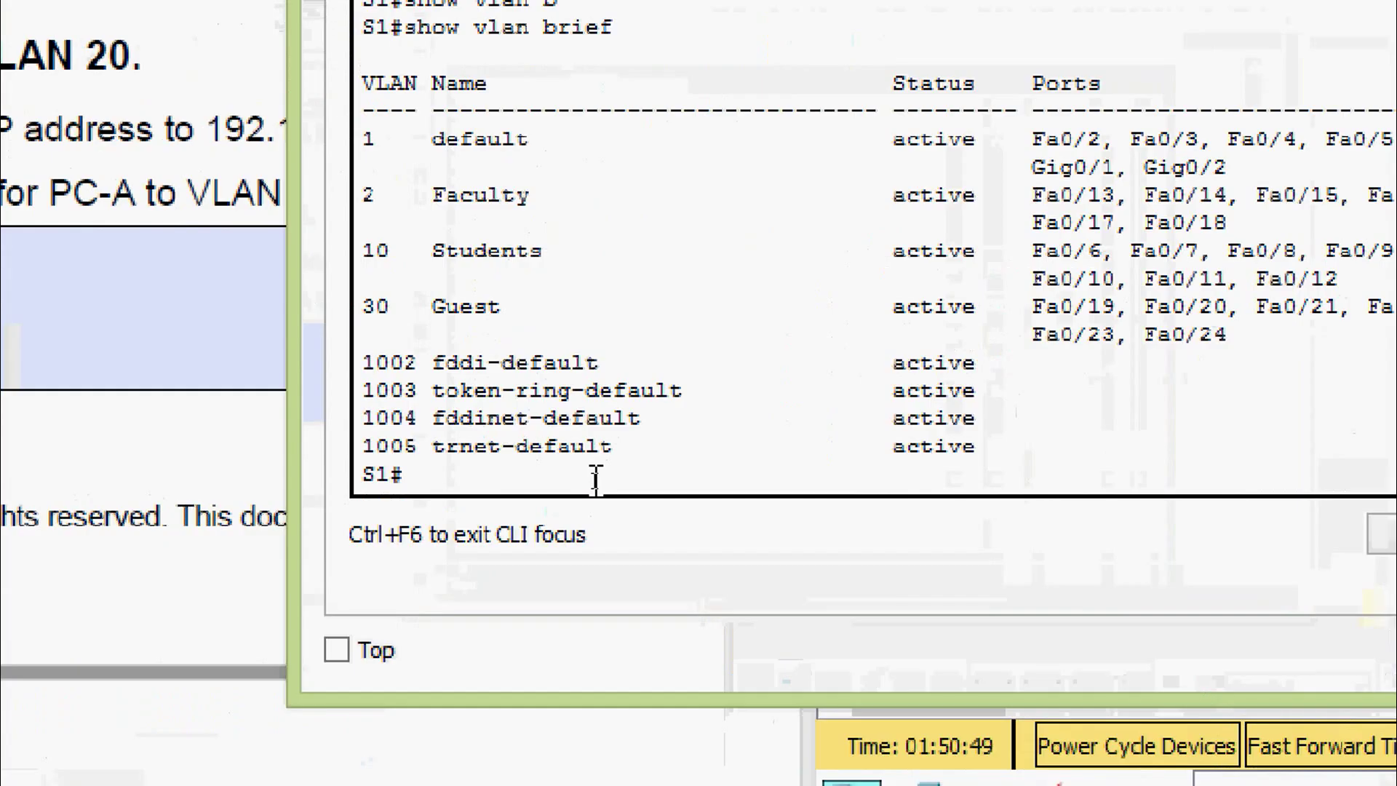
On S1, configure interface fastEthernet 0/6 with switchport access vlan 20.
type("conf")
key("Tab")
type("t")
key("Tab")
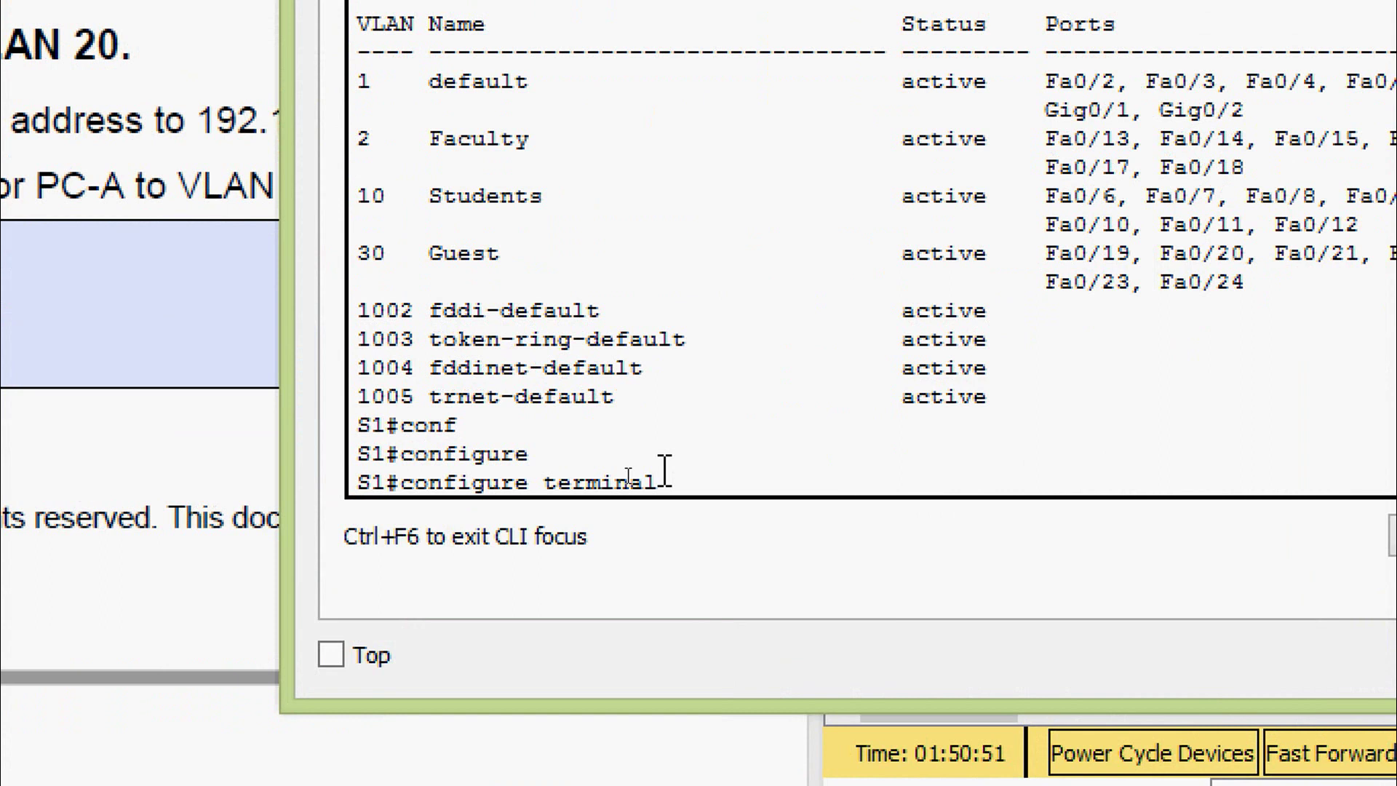
key("Return")
type("inter")
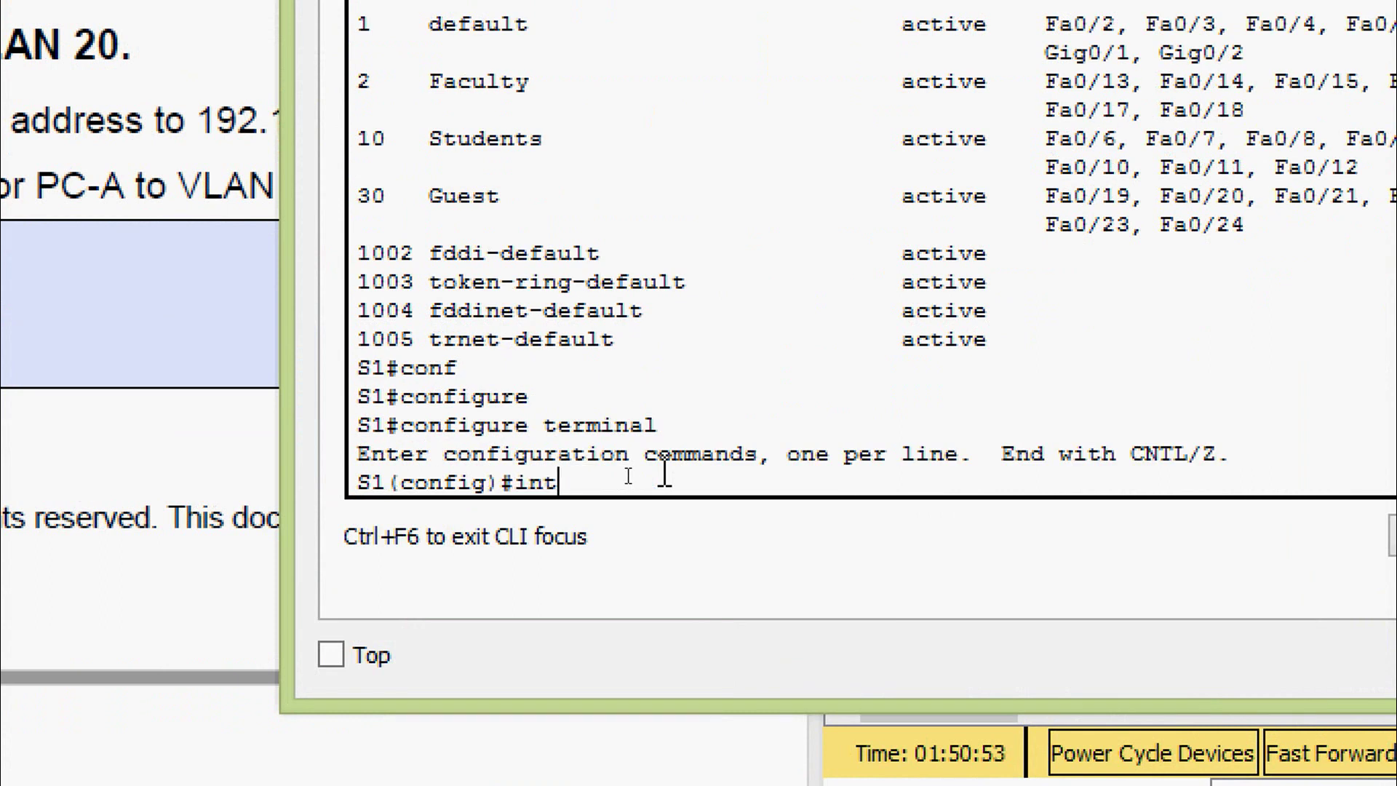
key("Tab")
type("f")
key("Tab")
type("0")
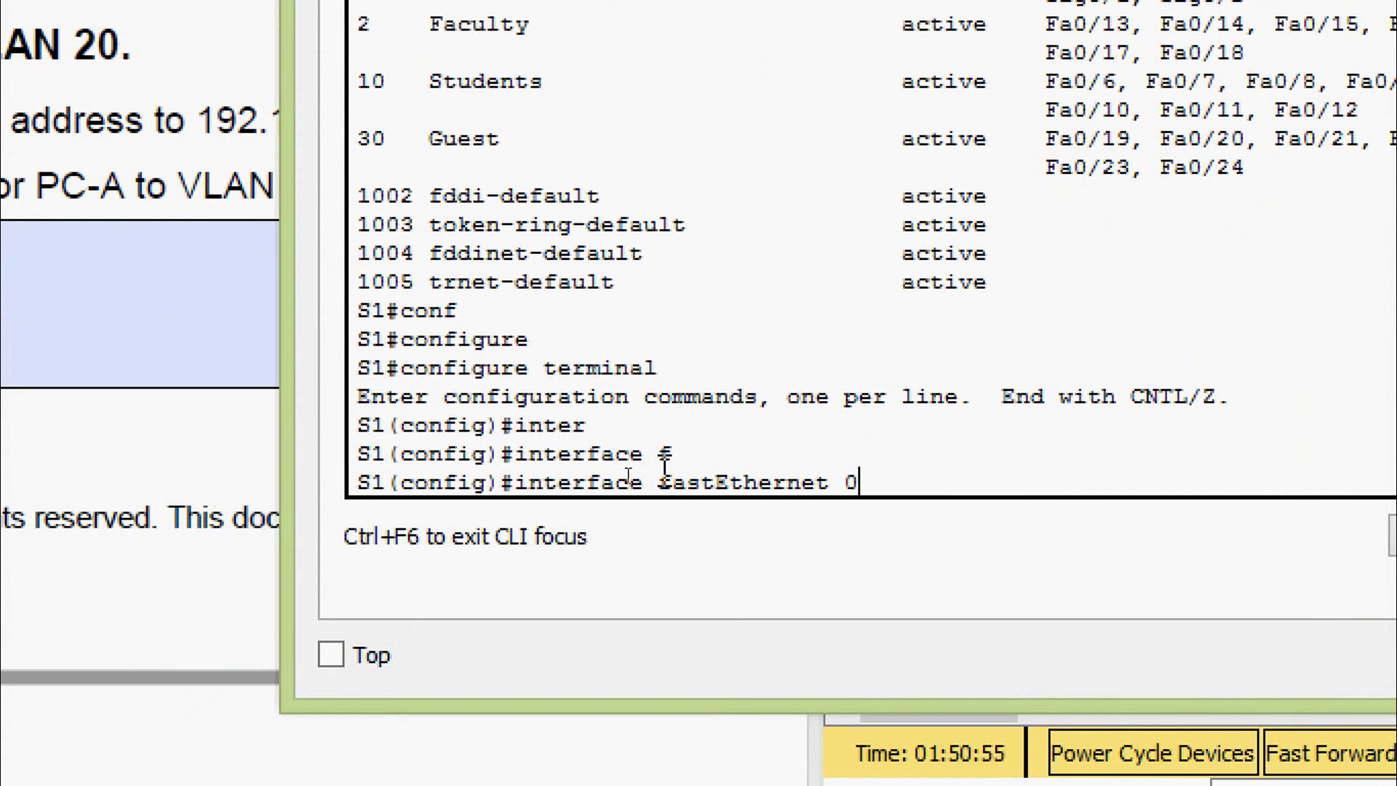
type("/6")
key("Return")
type("swi")
key("Tab")
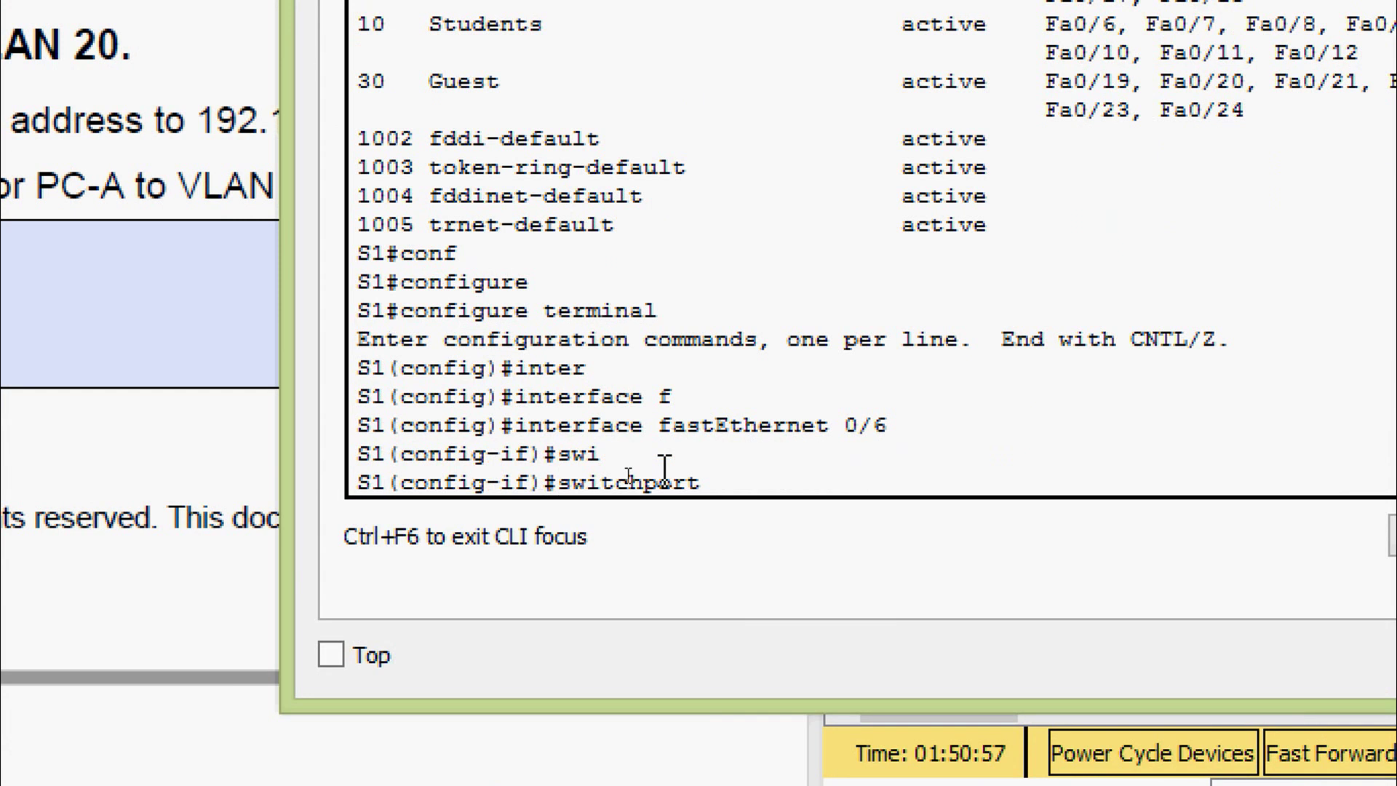
type("ac")
key("Tab")
type("vl")
key("Tab")
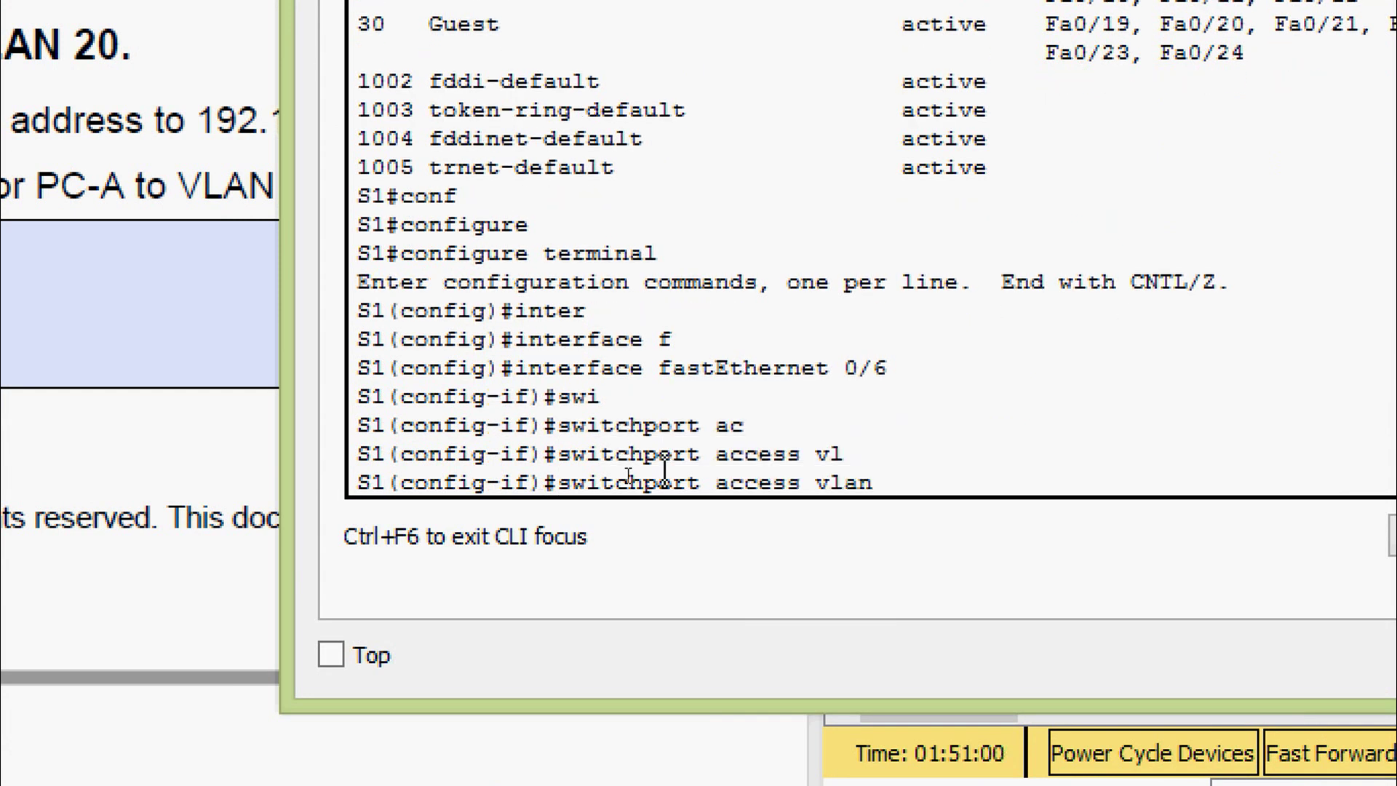
key("Return")
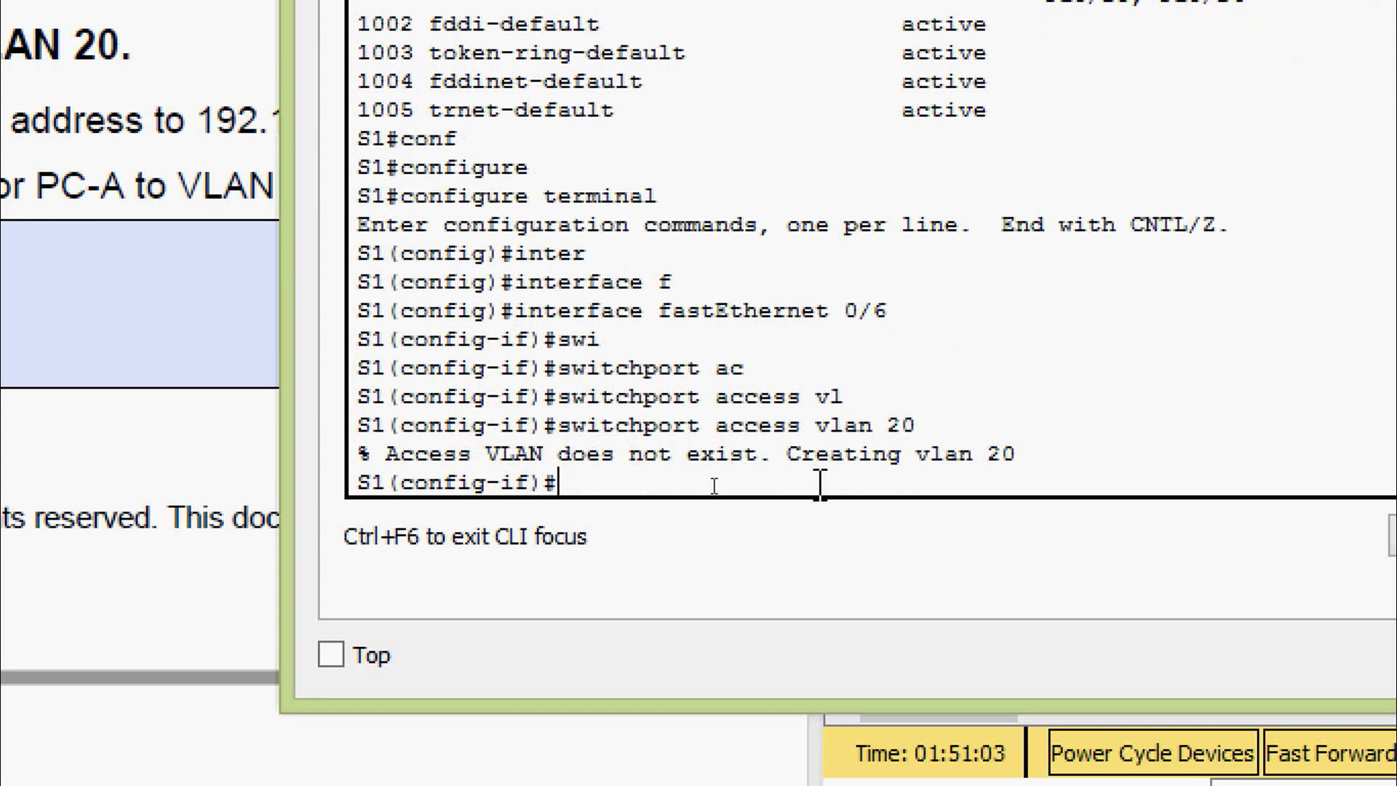
Exit config mode and run show vlan brief to confirm Fa0/6 in VLAN0020.
key("ctrl+z")
key("Return")
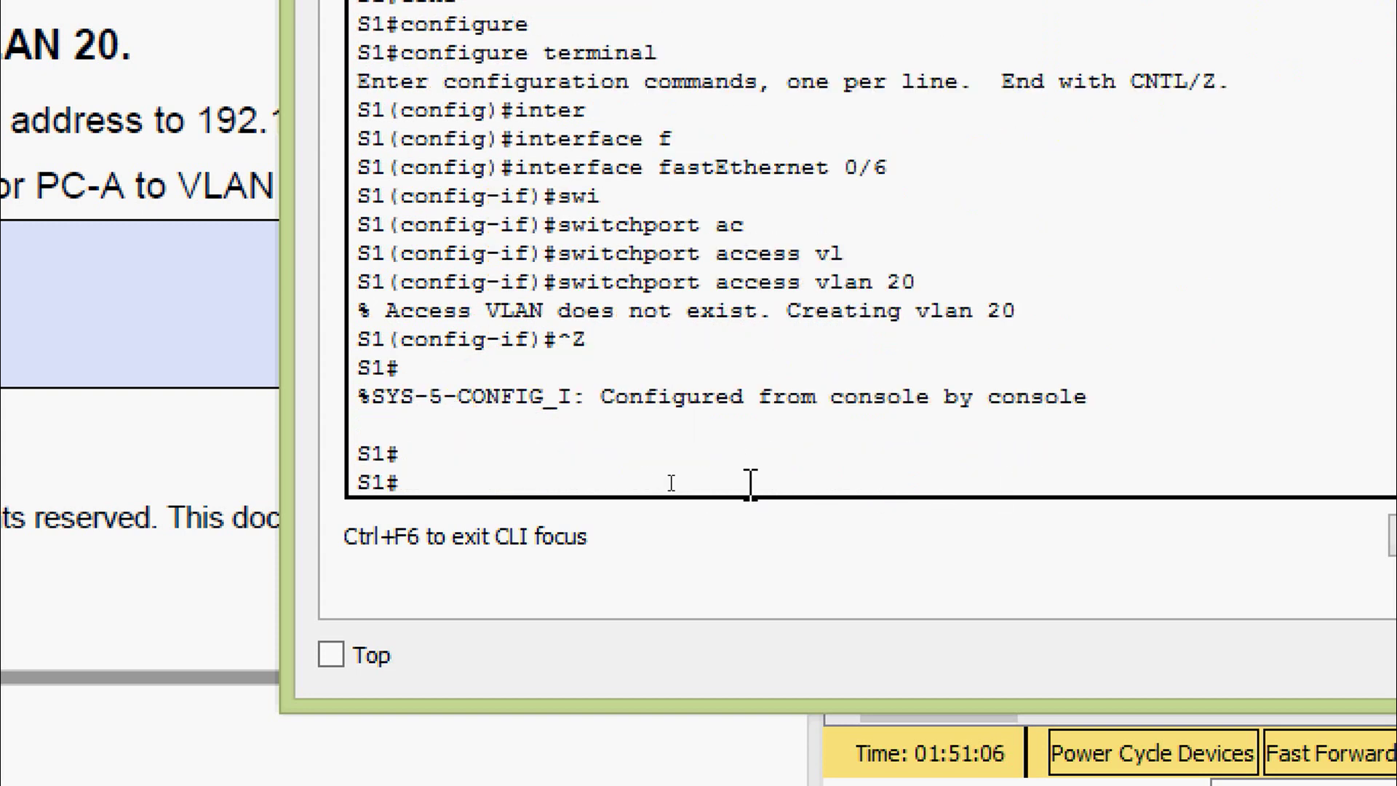
type("sh")
key("Tab")
type("vl")
key("Tab")
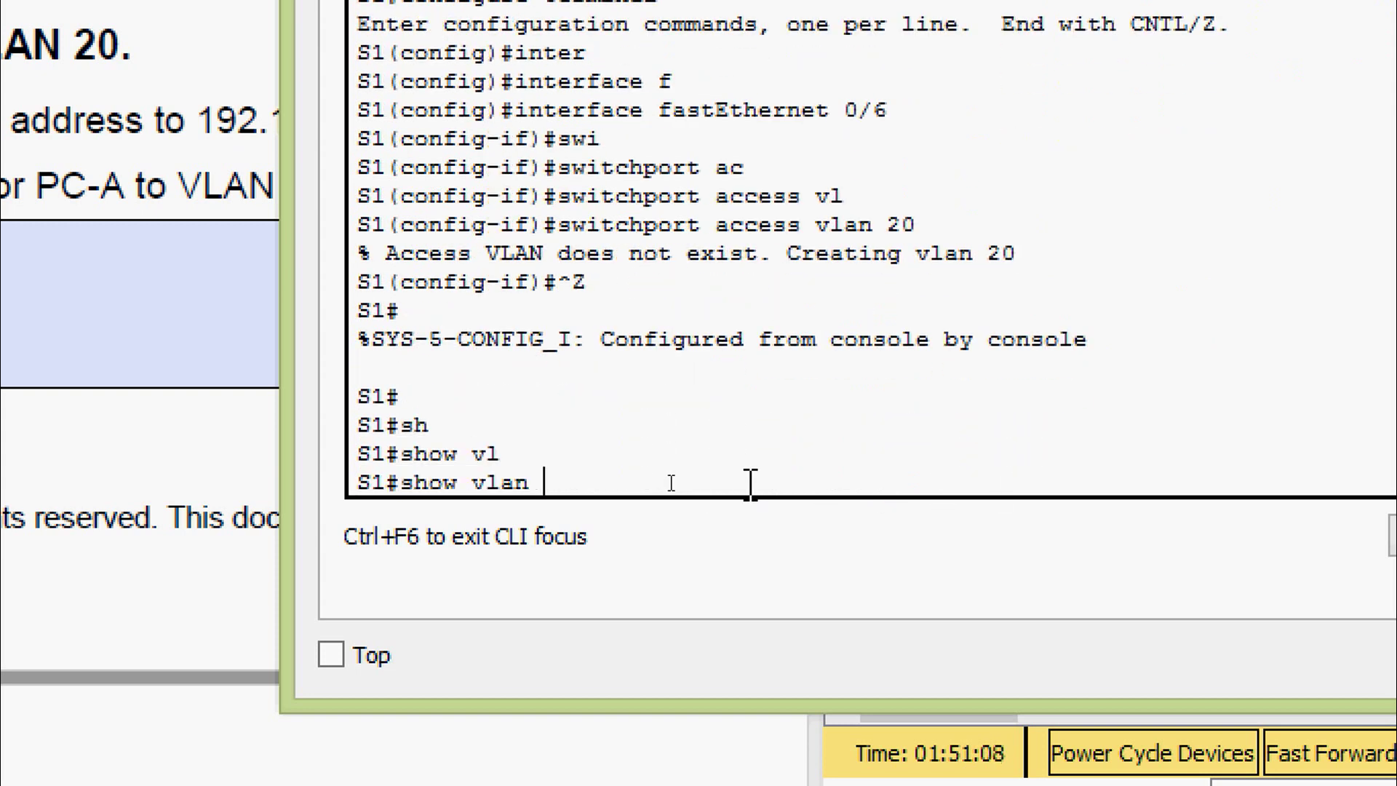
type("brief")
key("Return")
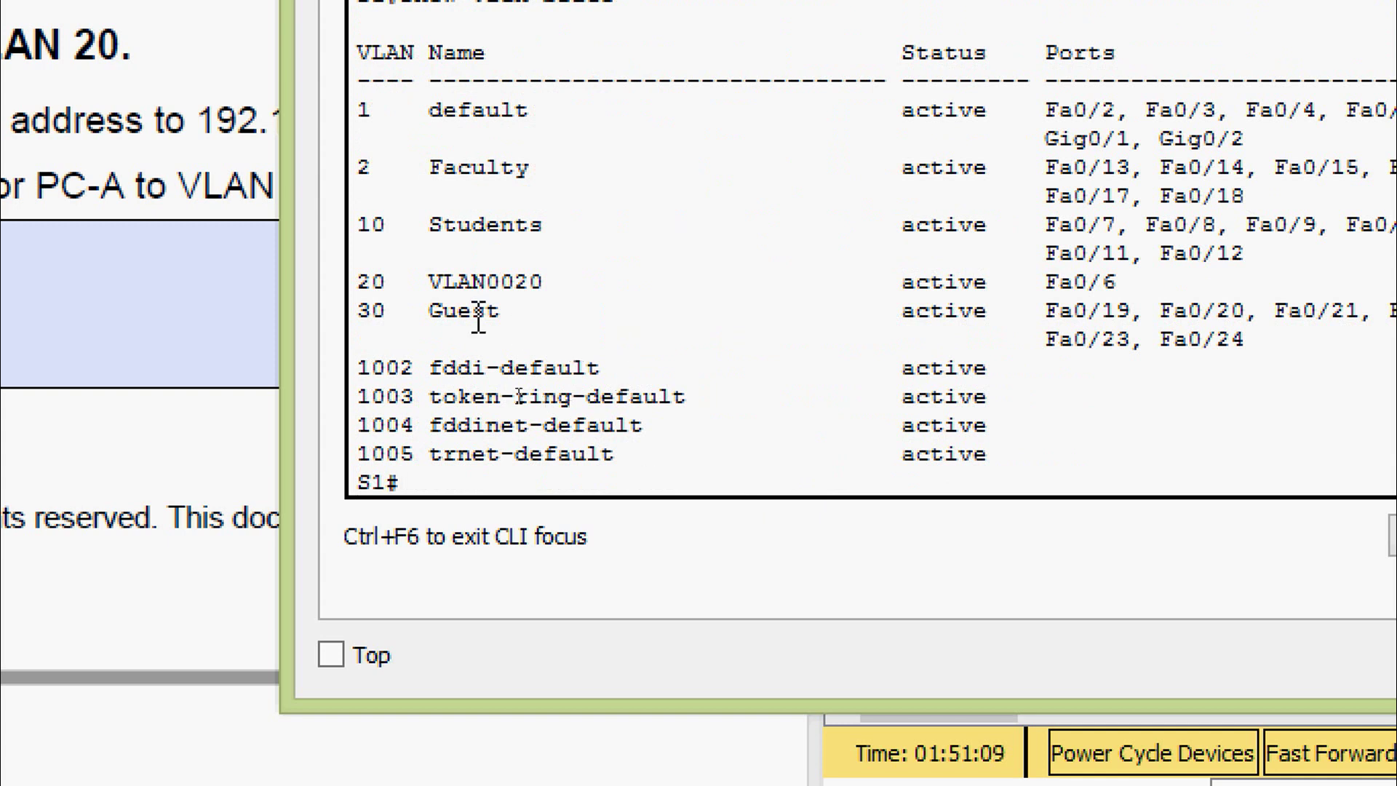
left_click_drag(366, 284, 558, 285)
left_click(435, 295)
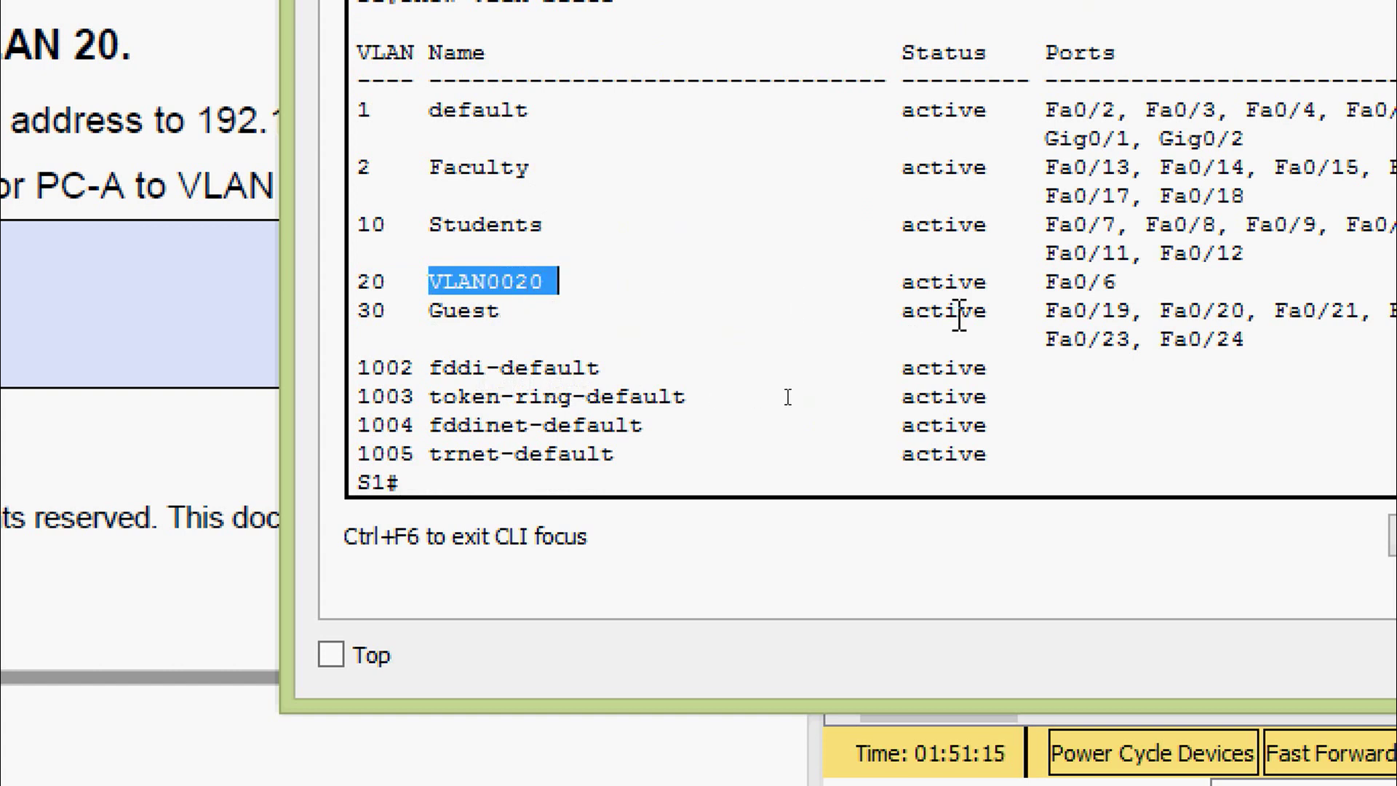
left_click_drag(1115, 282, 1052, 284)
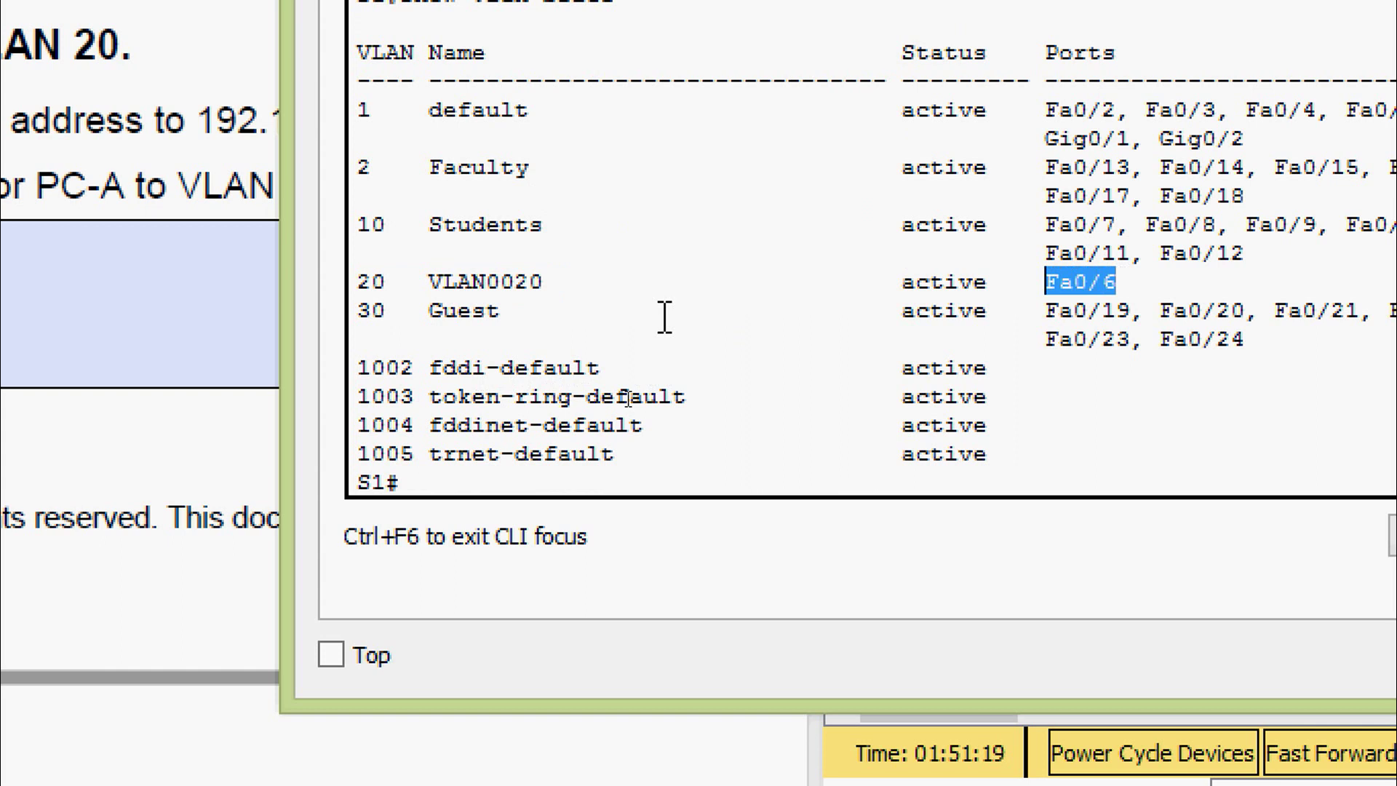
left_click(664, 315)
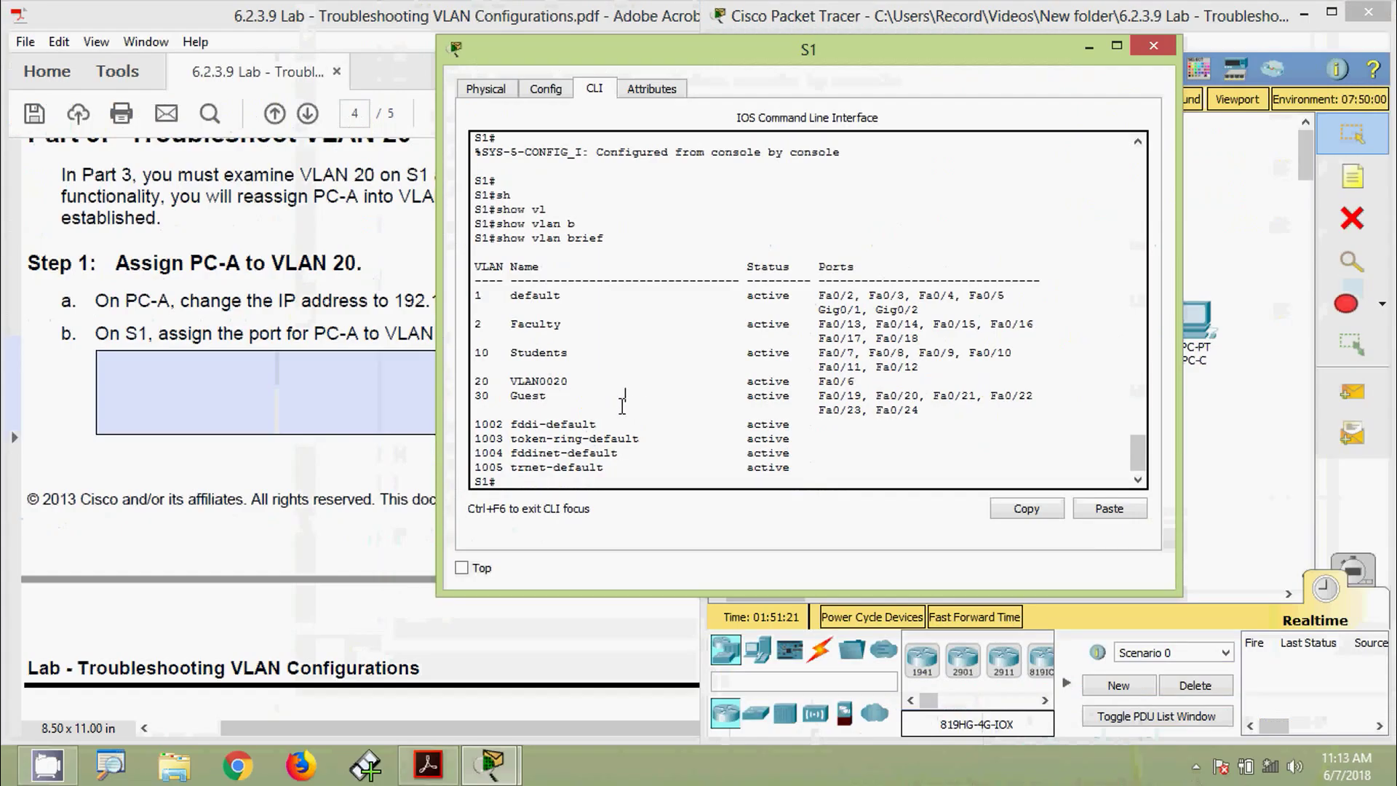
Copy 'switchport access vlan 20' from the S1 CLI into the step 1b answer field.
scroll(626, 357, "up", 3)
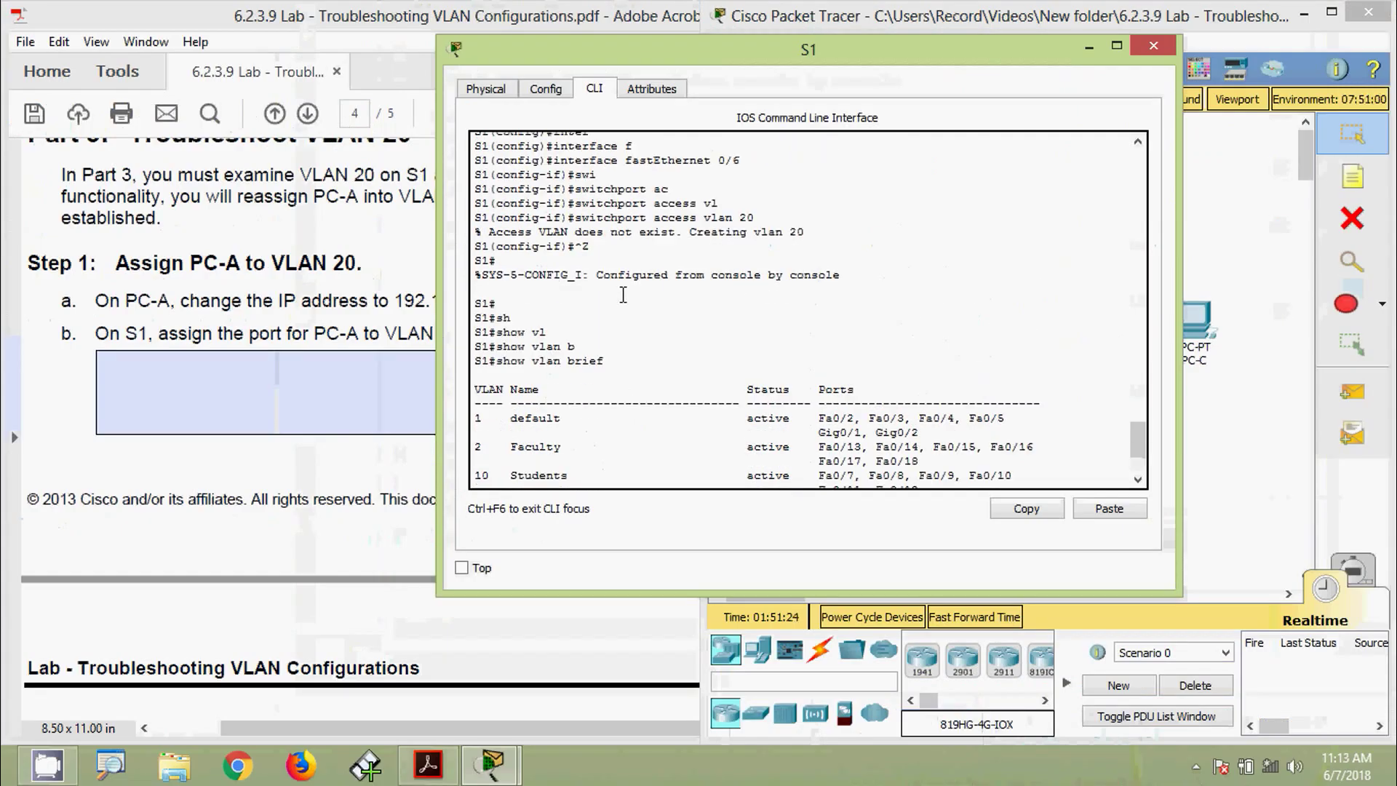
left_click_drag(756, 217, 578, 219)
key("ctrl+c")
right_click(577, 220)
left_click(624, 231)
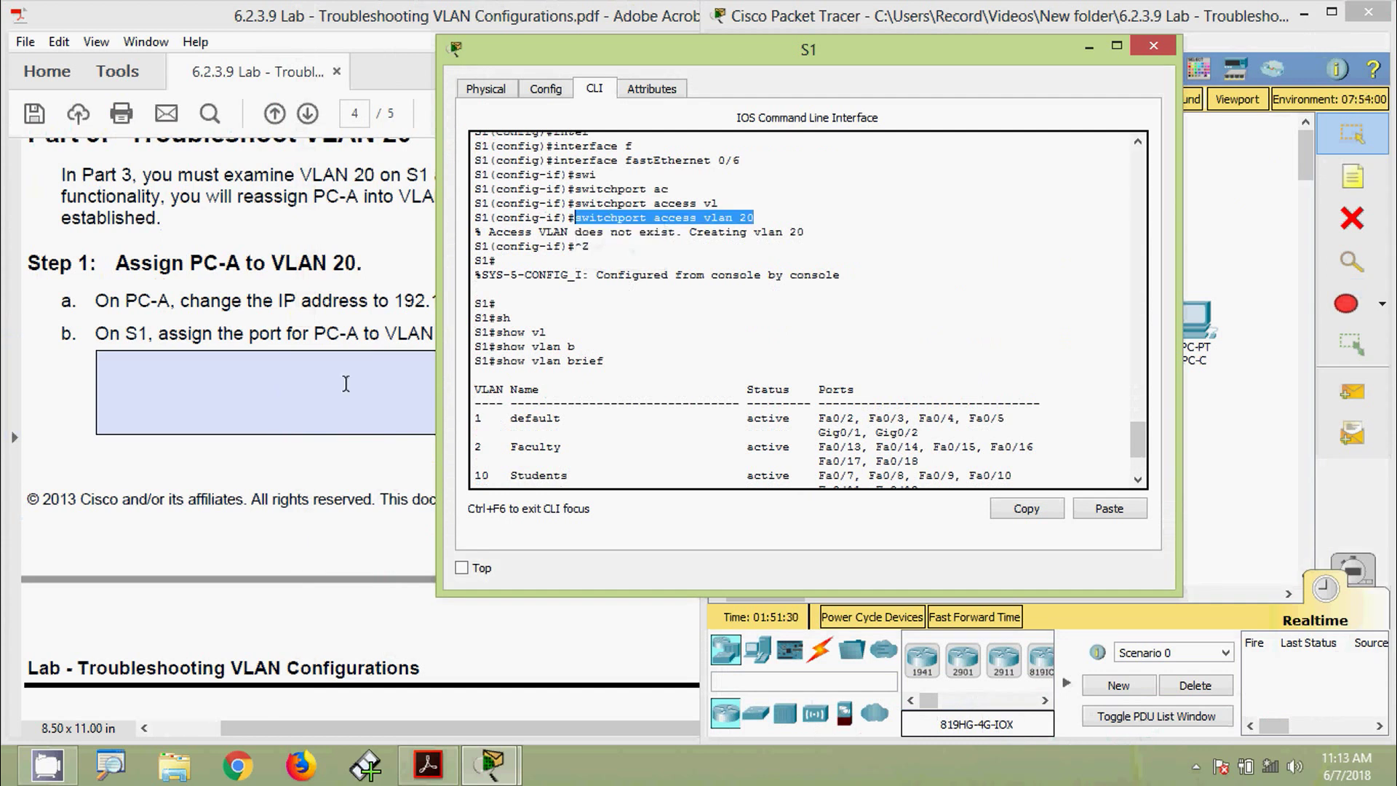
left_click(344, 393)
key("ctrl+v")
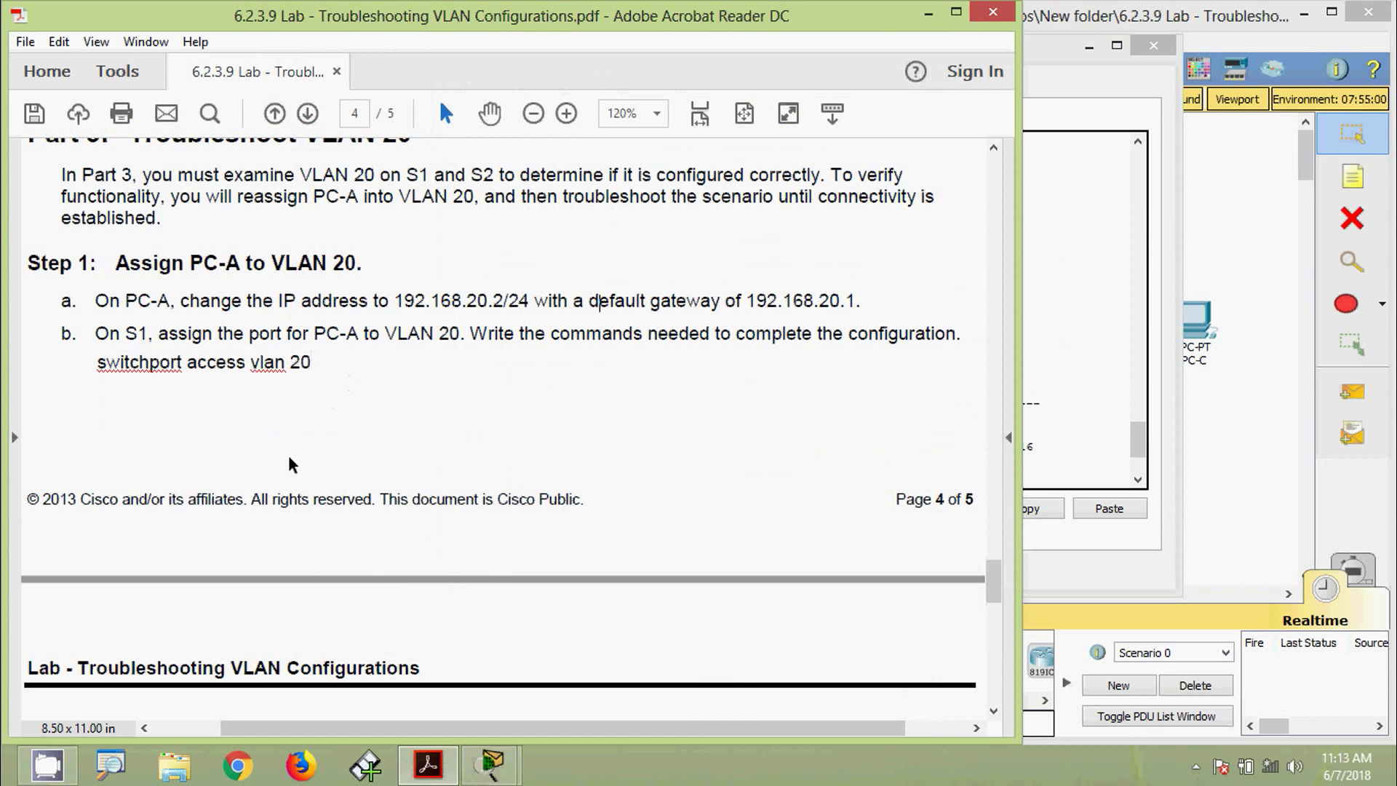
left_click(285, 519)
Insert 'interface fastEthernet 0/6' on a new line above the switchport command in the answer.
key("alt+Tab")
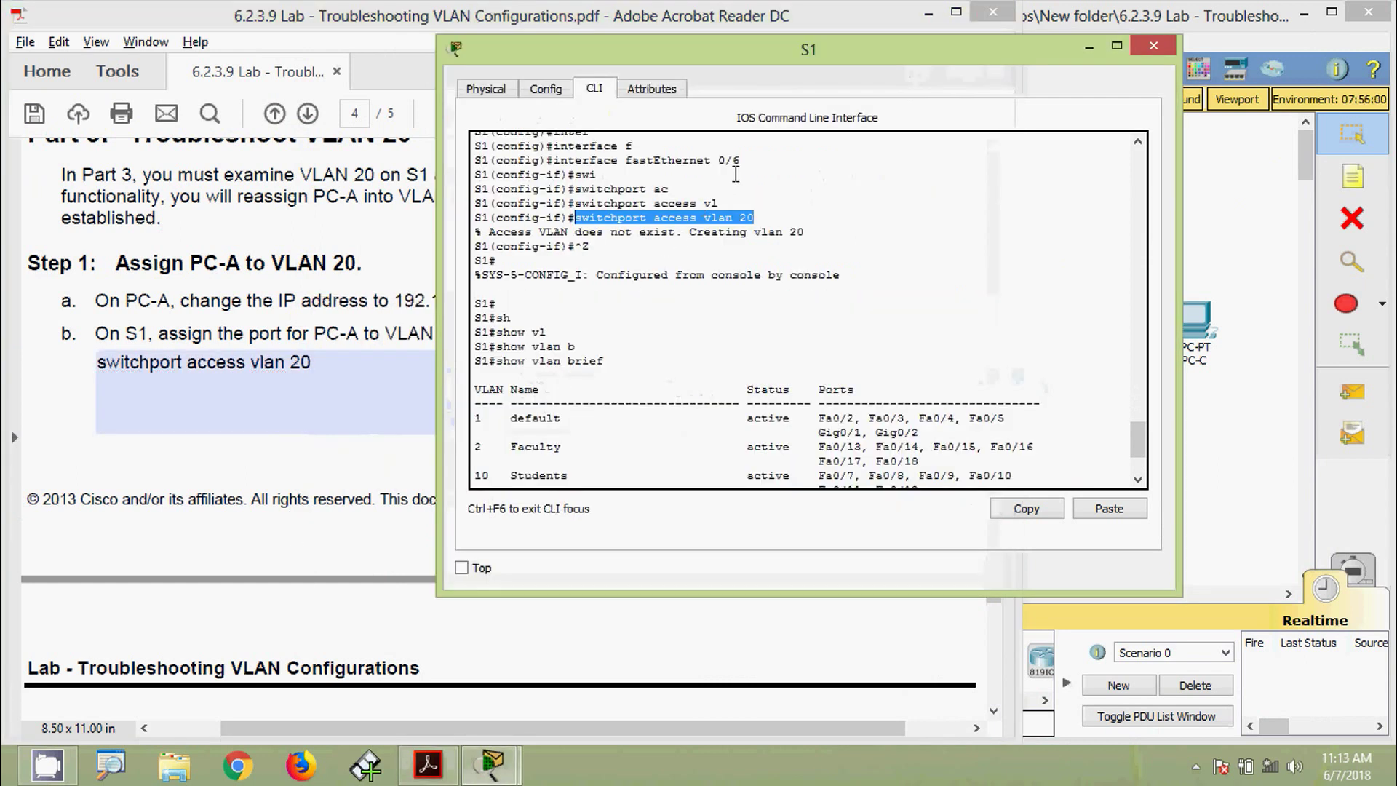
left_click_drag(741, 160, 553, 161)
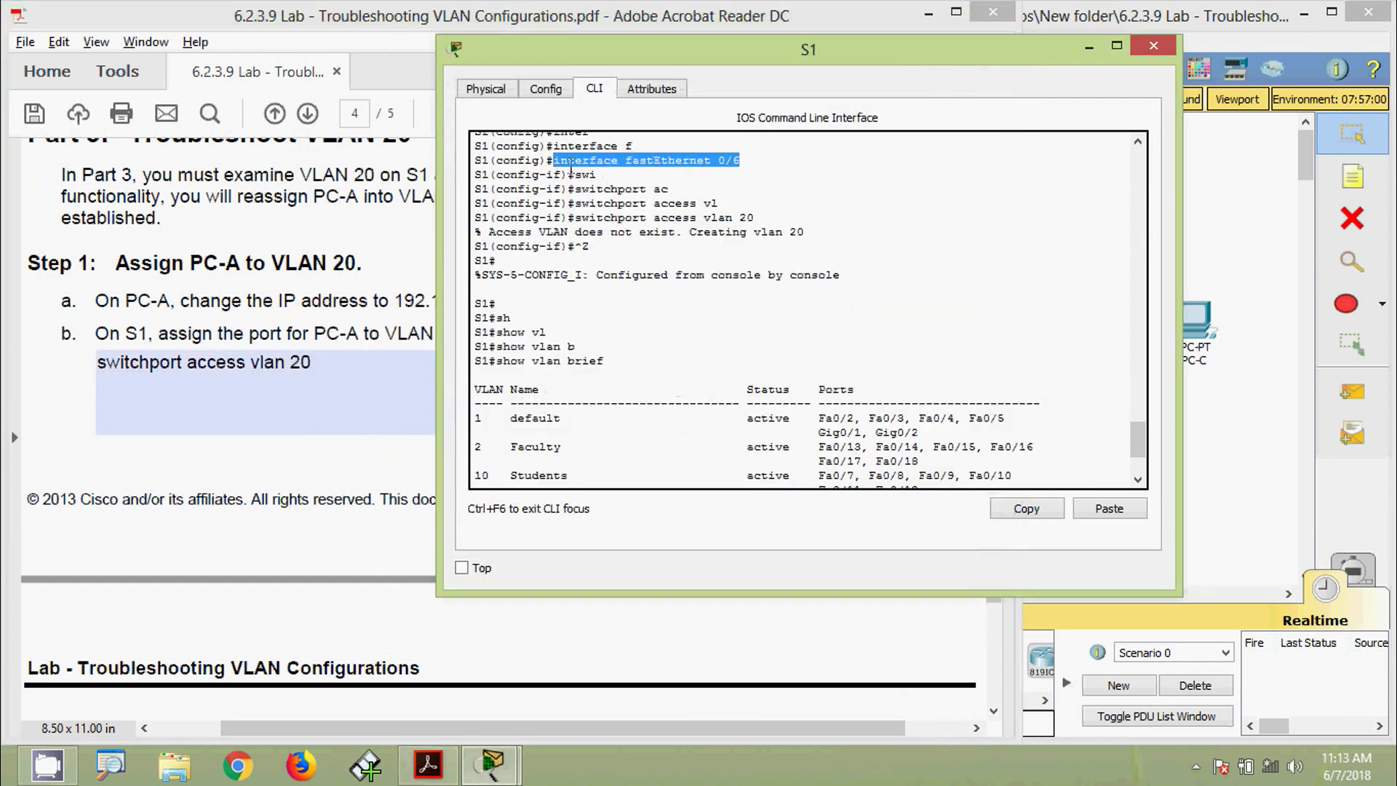
right_click(571, 166)
left_click(608, 179)
left_click(101, 364)
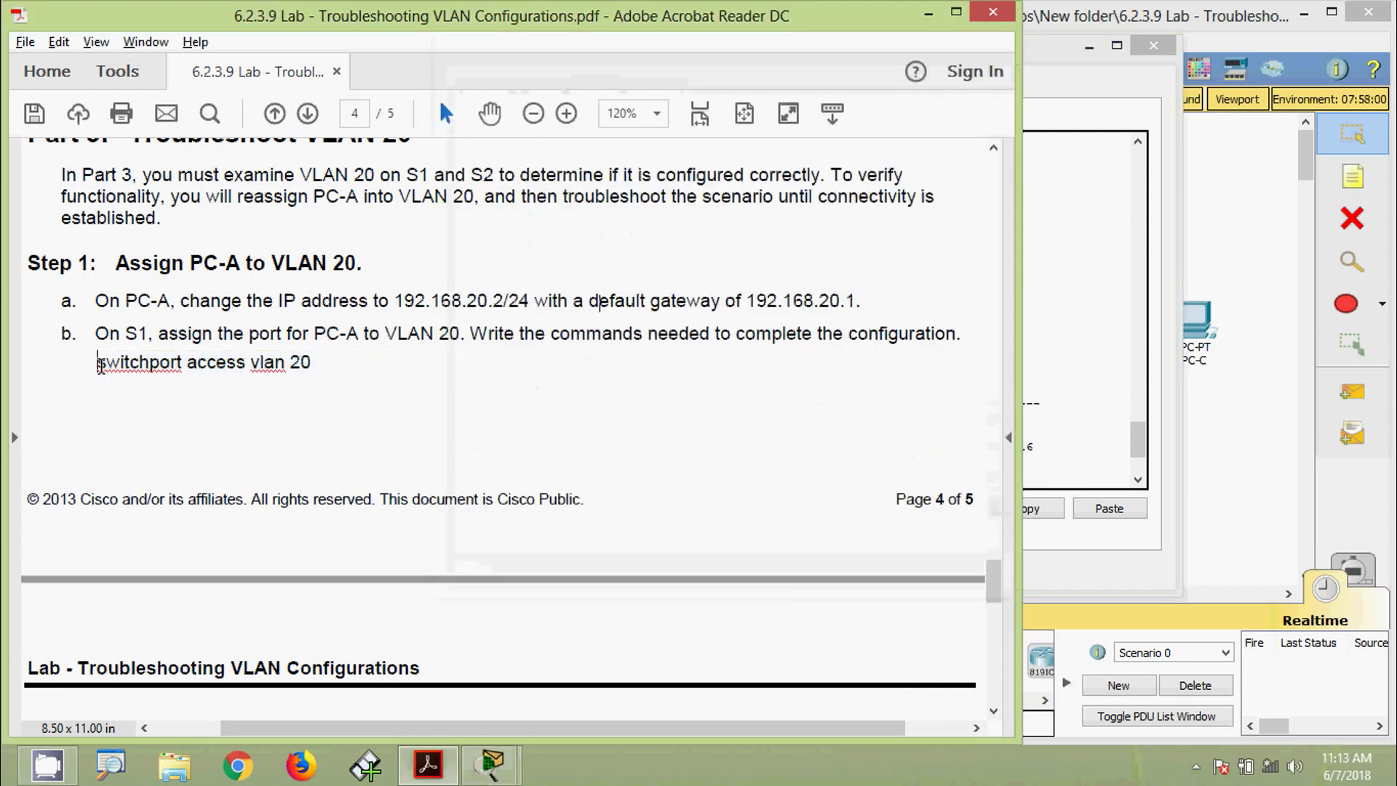
key("Return")
key("Up")
right_click(104, 367)
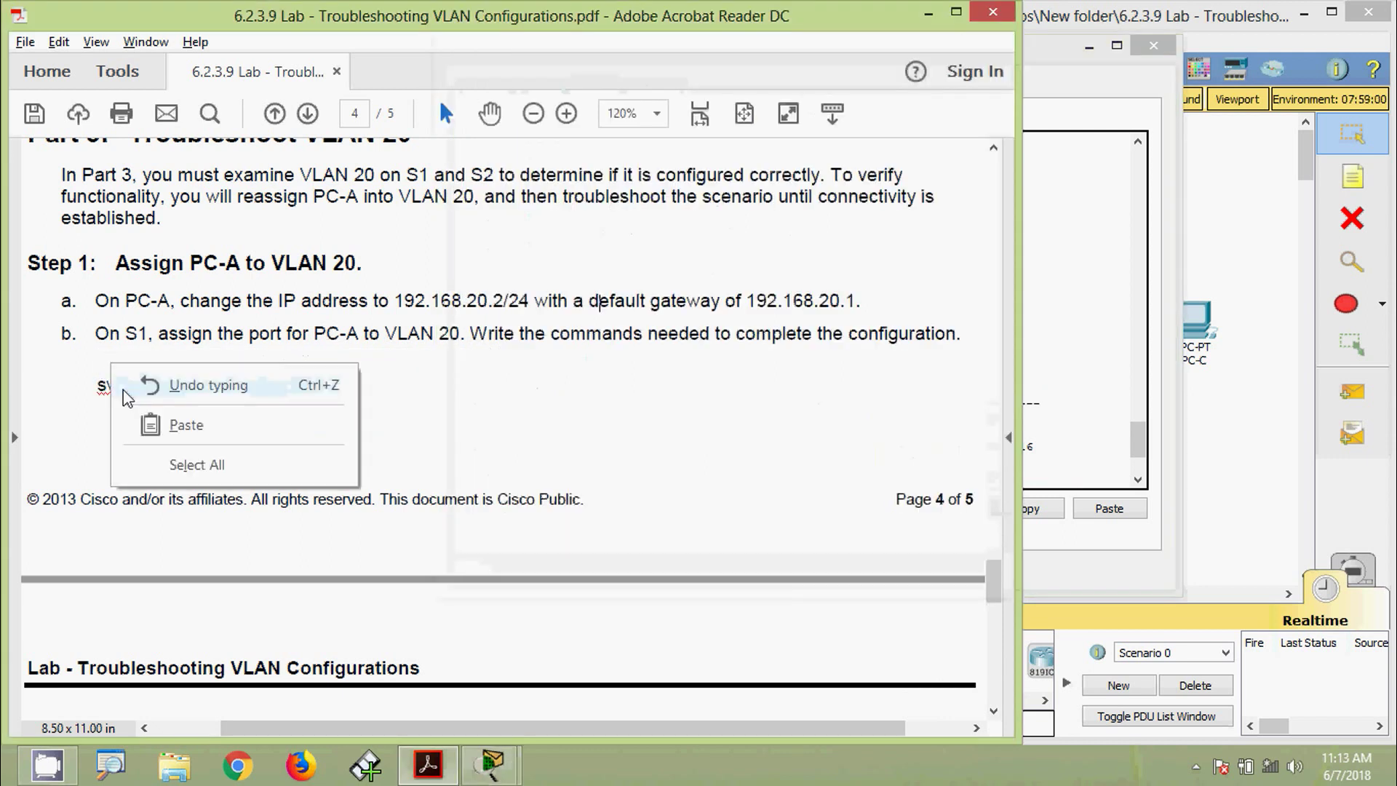
left_click(160, 426)
left_click(263, 567)
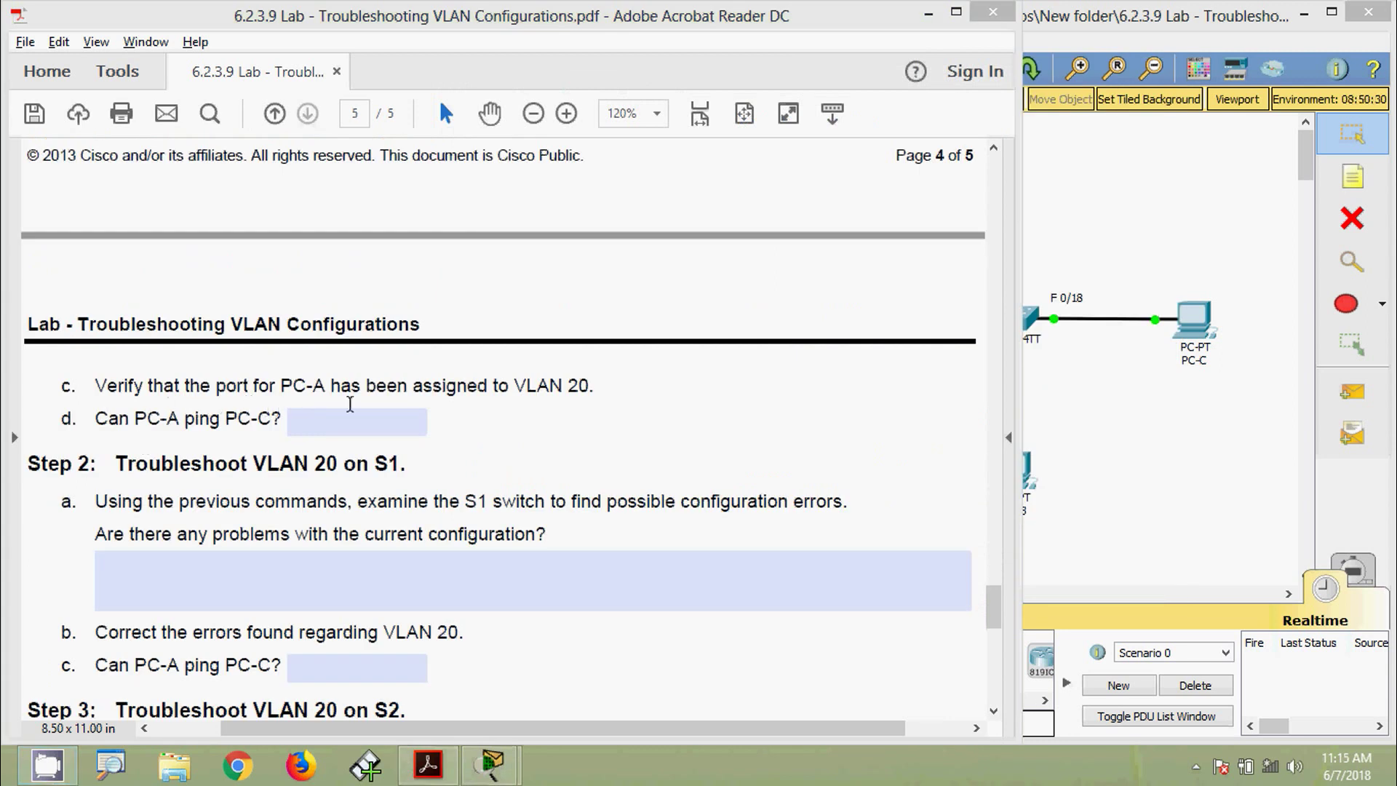
Recheck S1's VLAN table showing Fa0/6 in VLAN 20, then close the S1 console.
left_click(1087, 452)
left_click(819, 324)
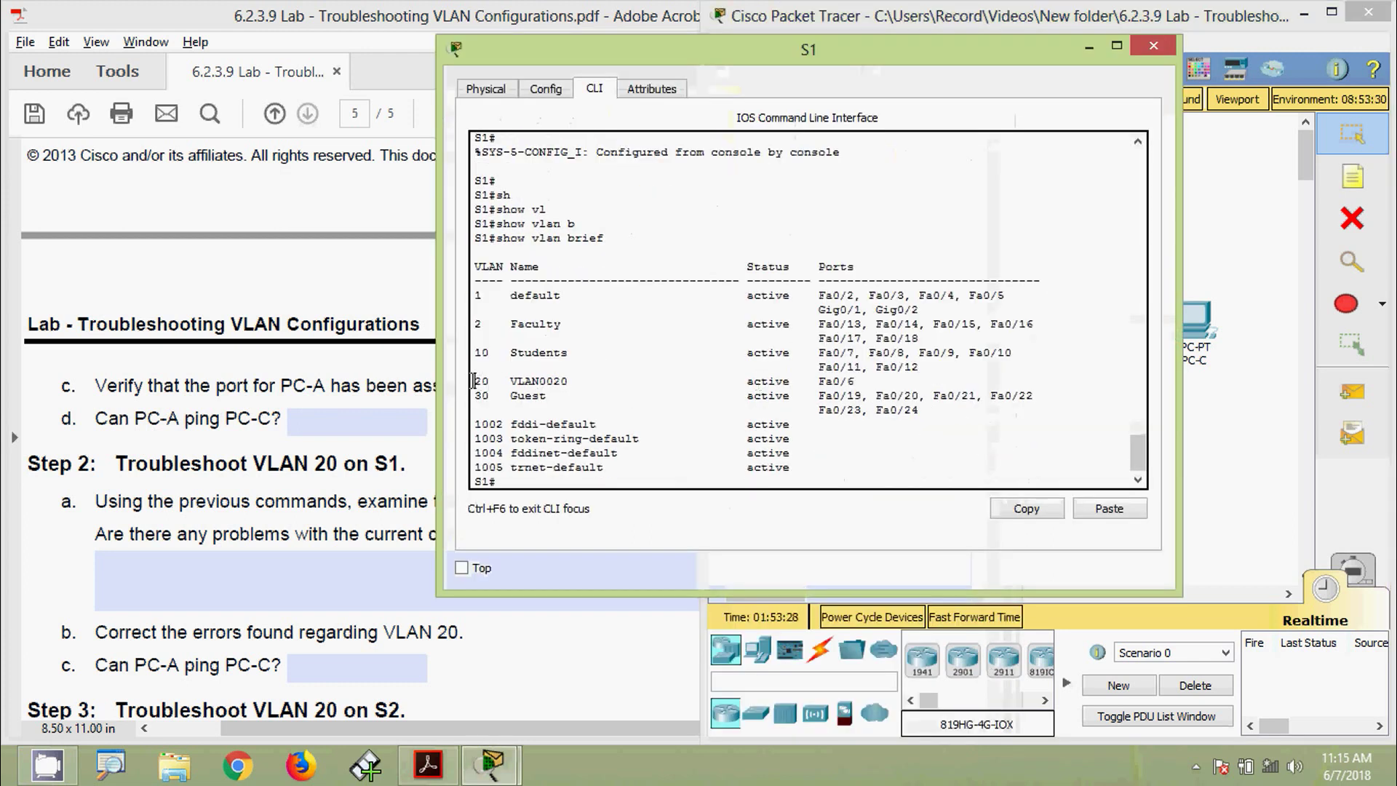
left_click_drag(474, 381, 886, 386)
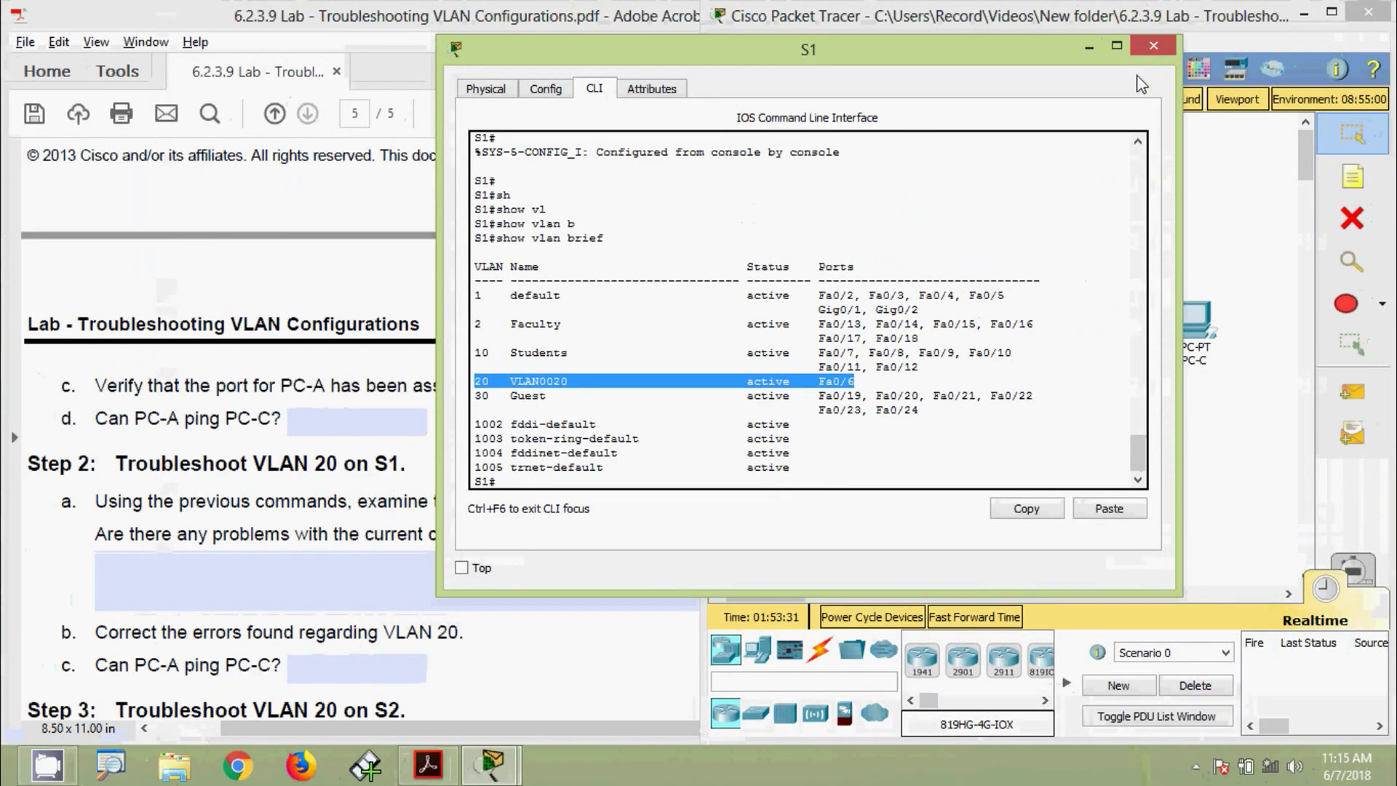
left_click(1143, 80)
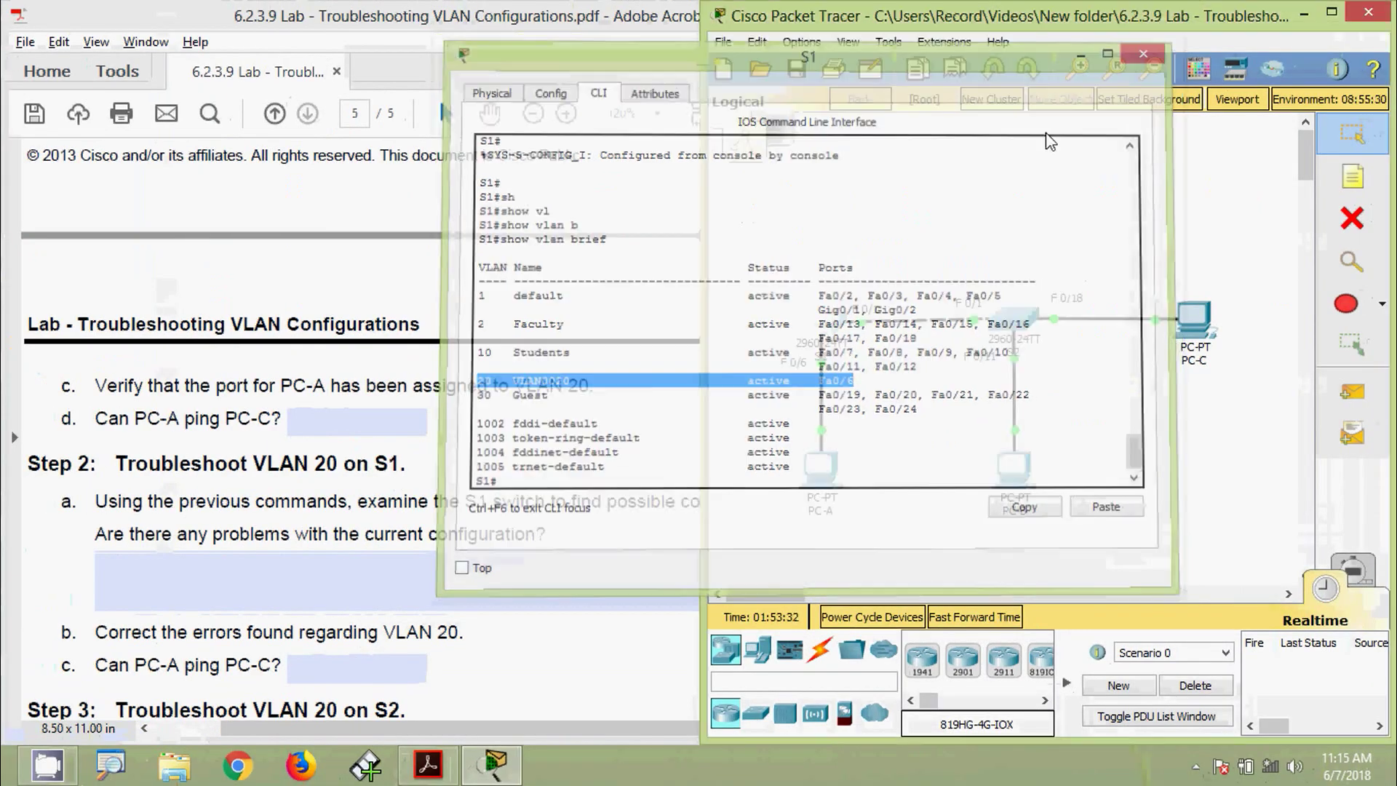
Review the lab worksheet, then return to the topology and open PC-C.
left_click(237, 416)
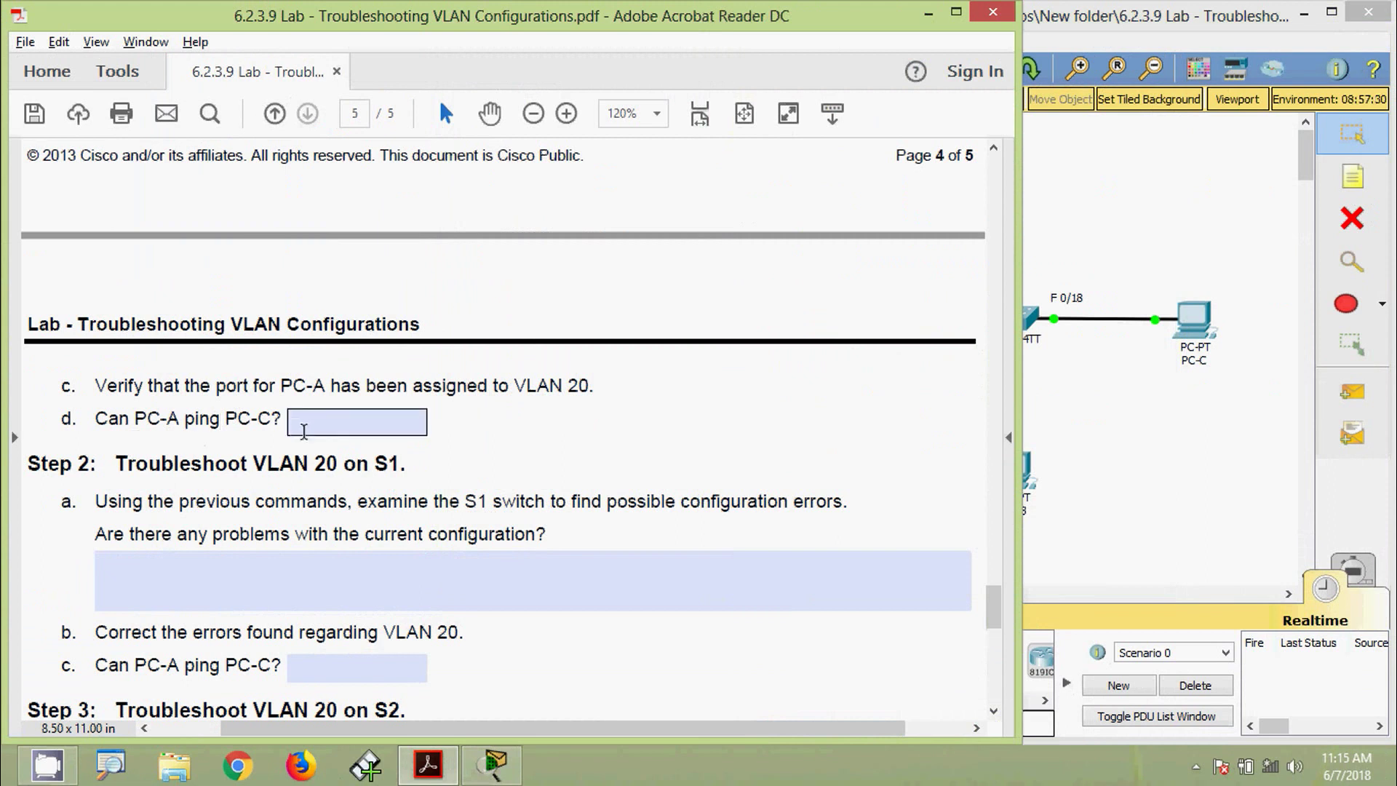
left_click(1193, 519)
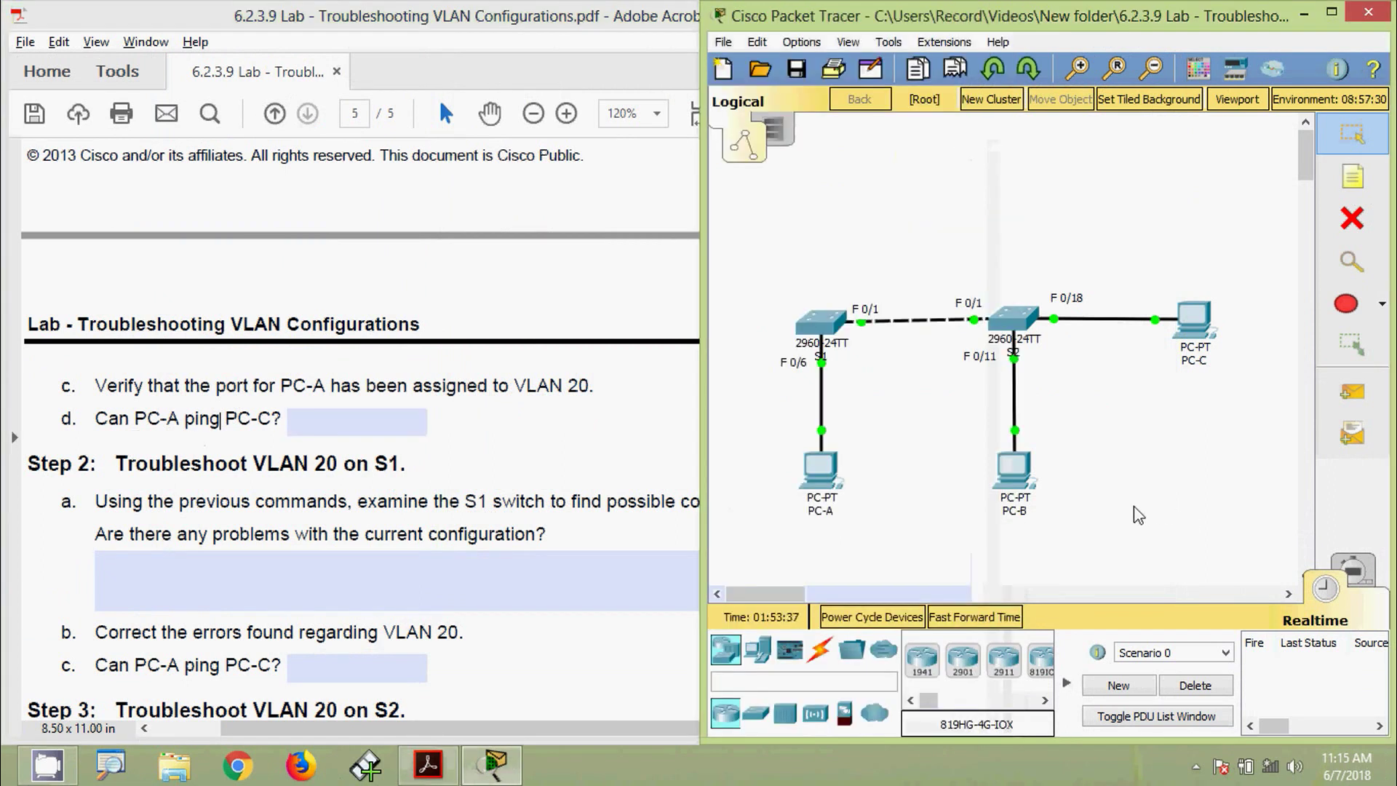
left_click(1193, 321)
Copy PC-C's IP address 192.168.20.3 from its IP Configuration.
left_click(435, 135)
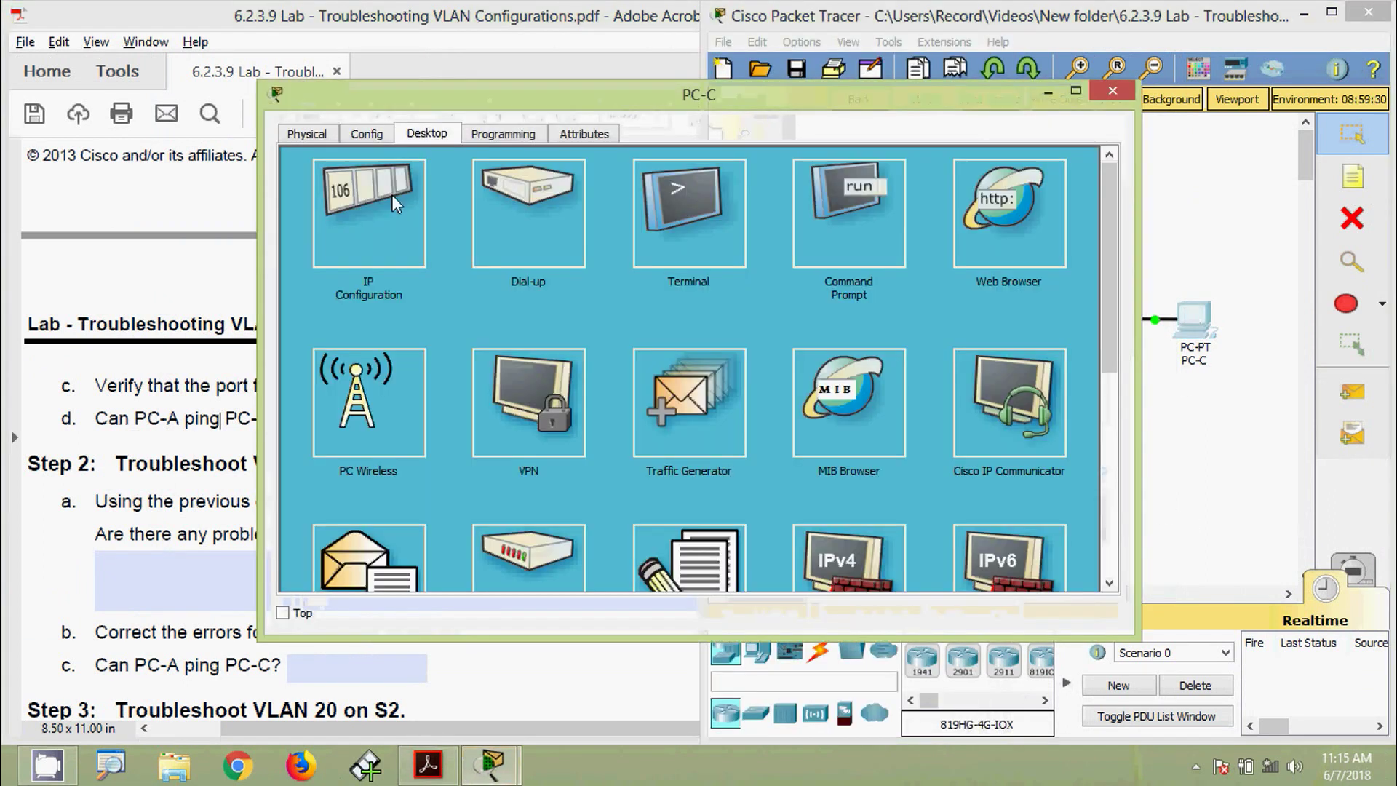
left_click(391, 201)
double_click(613, 251)
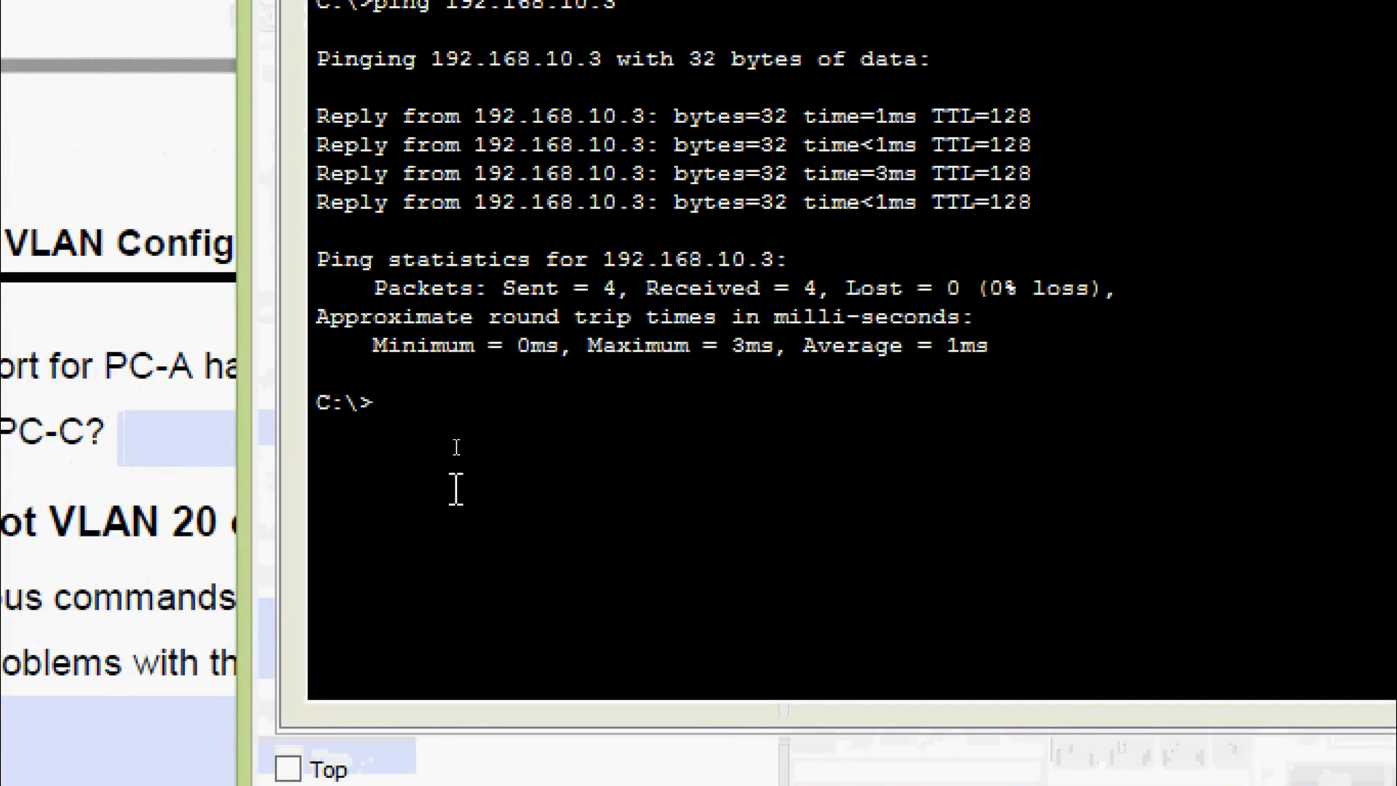
Ping 192.168.20.3 from PC-A's Command Prompt, receiving all 4 replies.
type("ng")
right_click(469, 391)
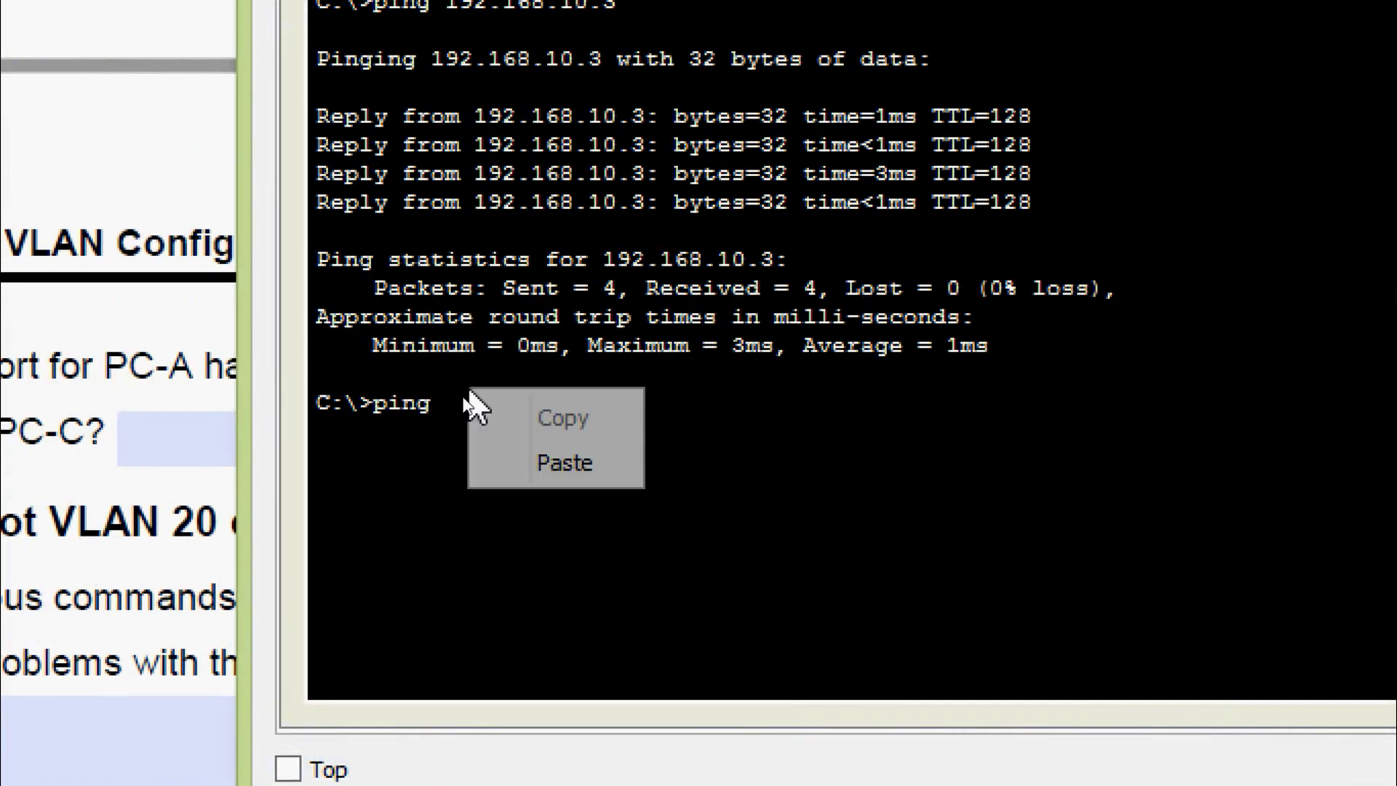
left_click(564, 462)
key("Return")
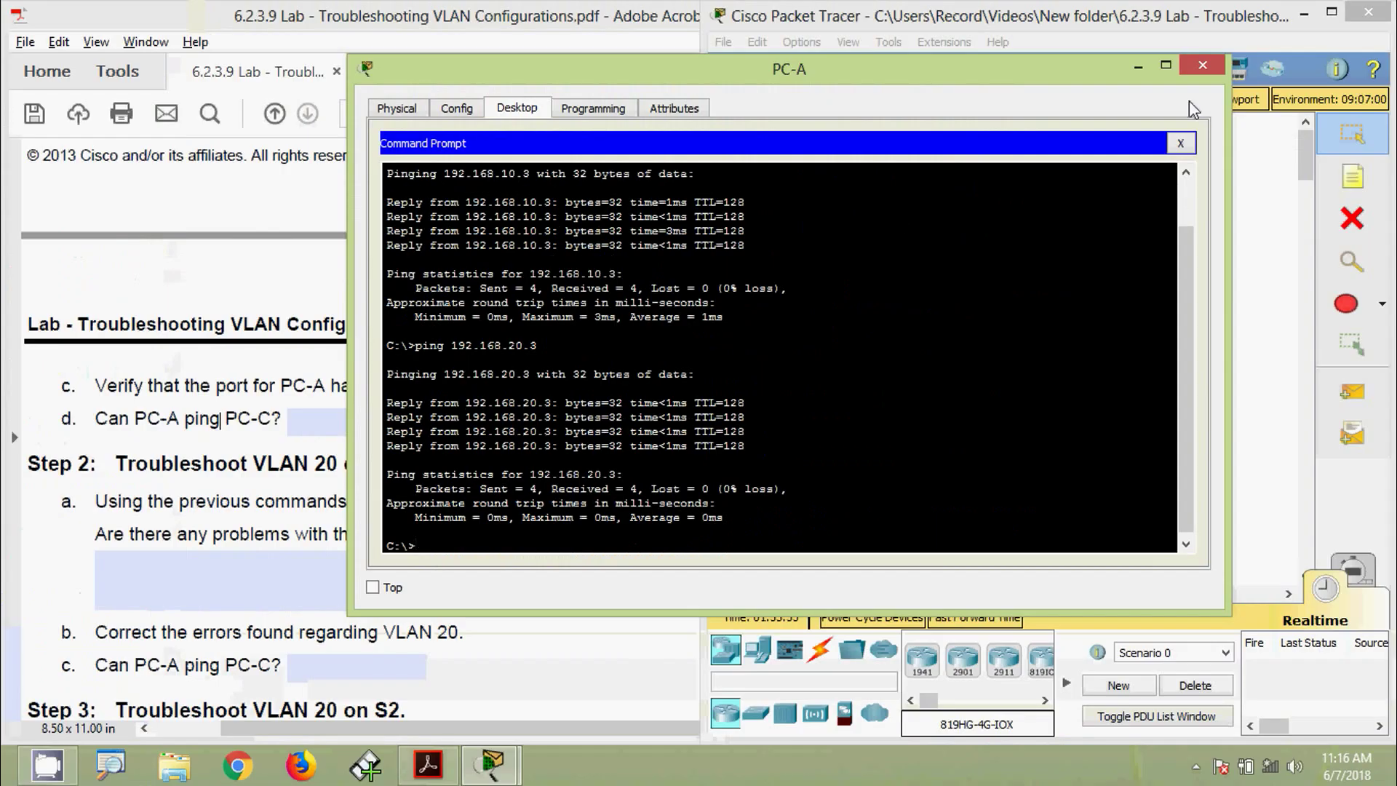
left_click(1203, 65)
left_click(374, 422)
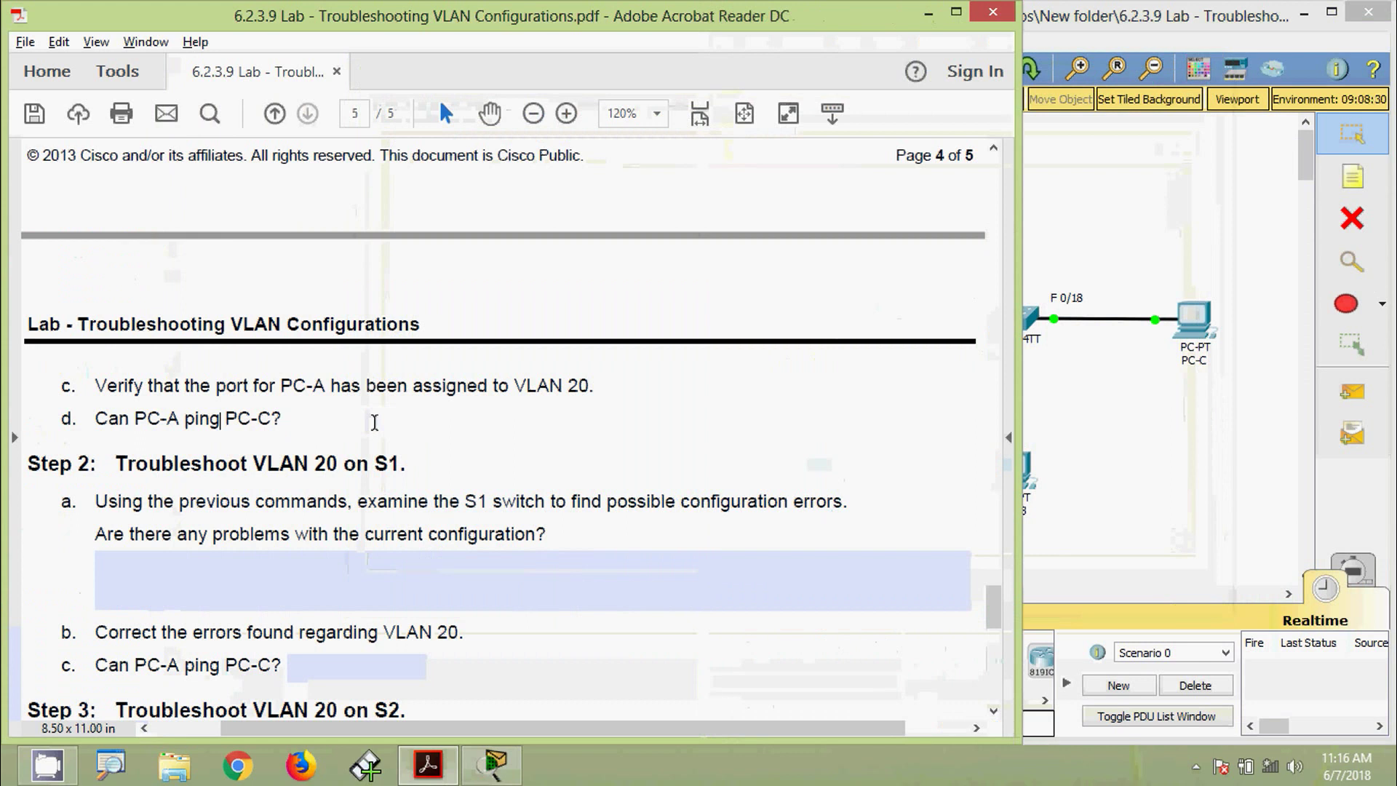
Answer Yes to 'Can PC-A ping PC-C?' and scroll up to page 1's Switch Port Assignment Specifications table.
type("Yes")
left_click(366, 494)
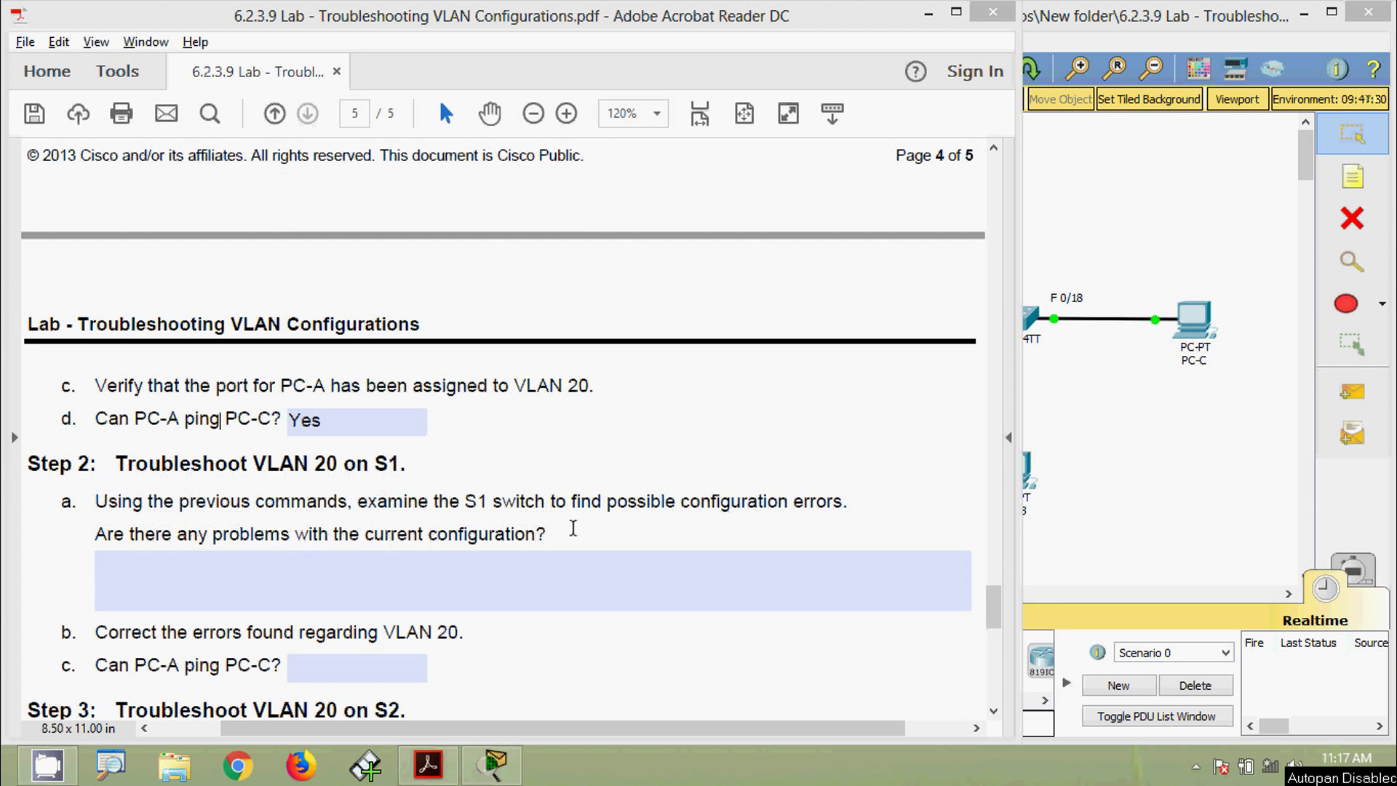
left_click(580, 501)
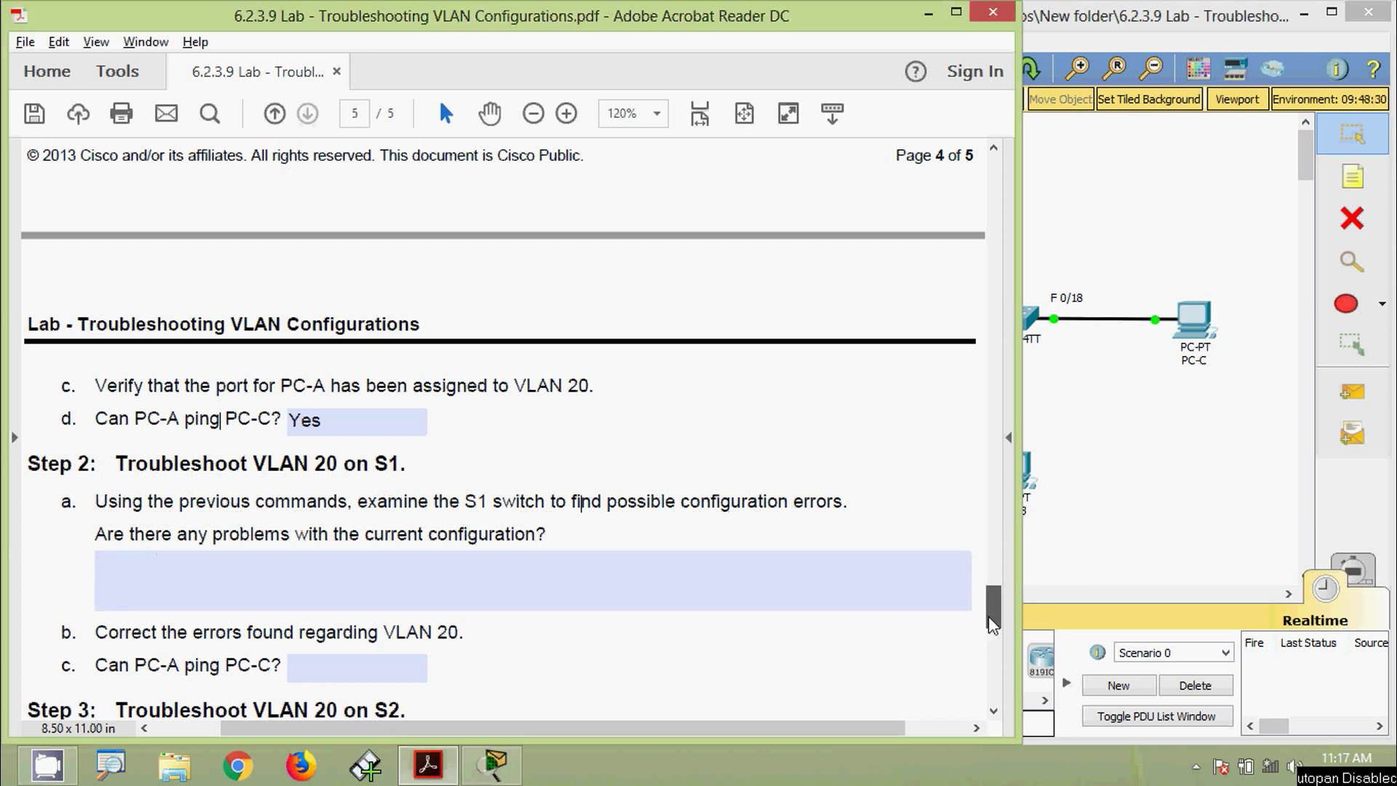
left_click_drag(989, 619, 996, 241)
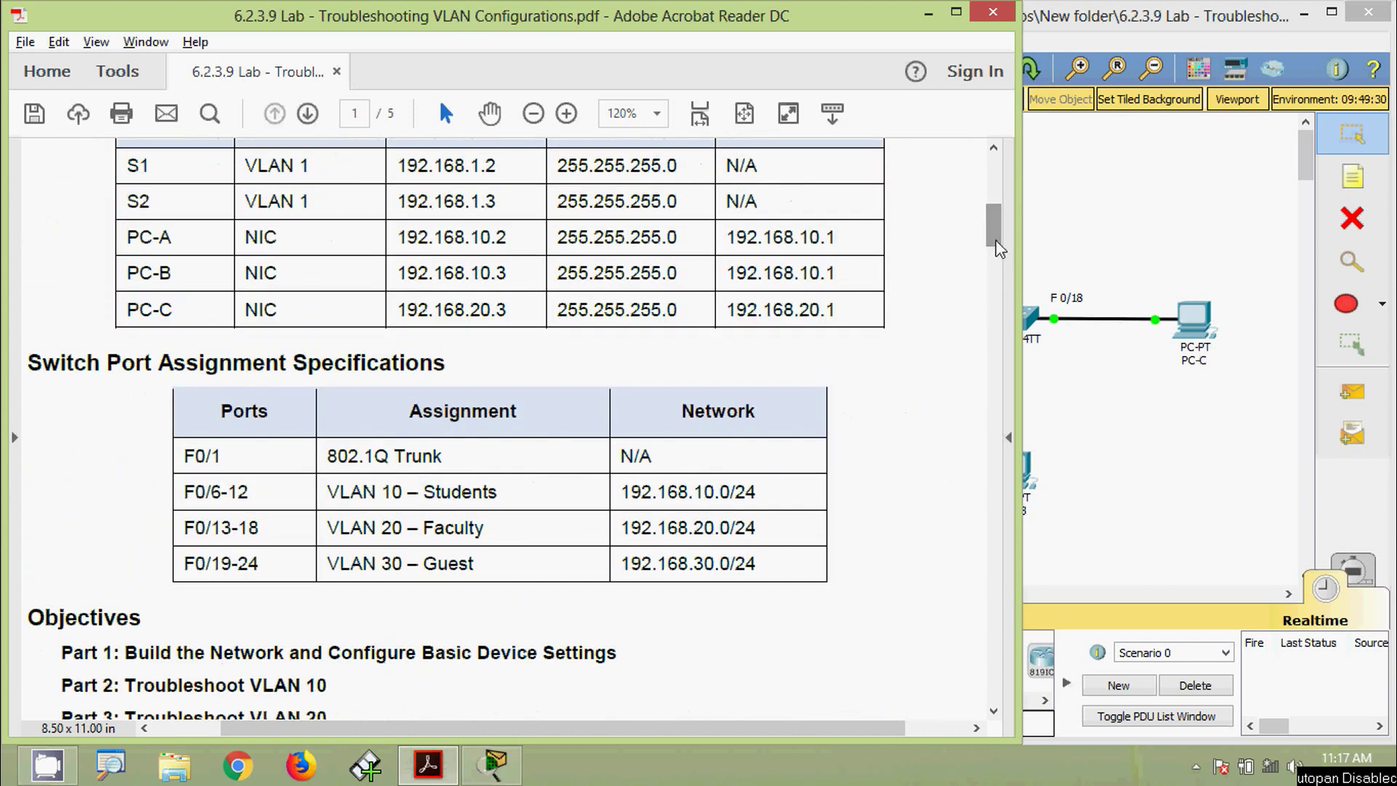
left_click(1110, 497)
Run show vlan brief in S1's console and widen the window so the output fits.
left_click(823, 331)
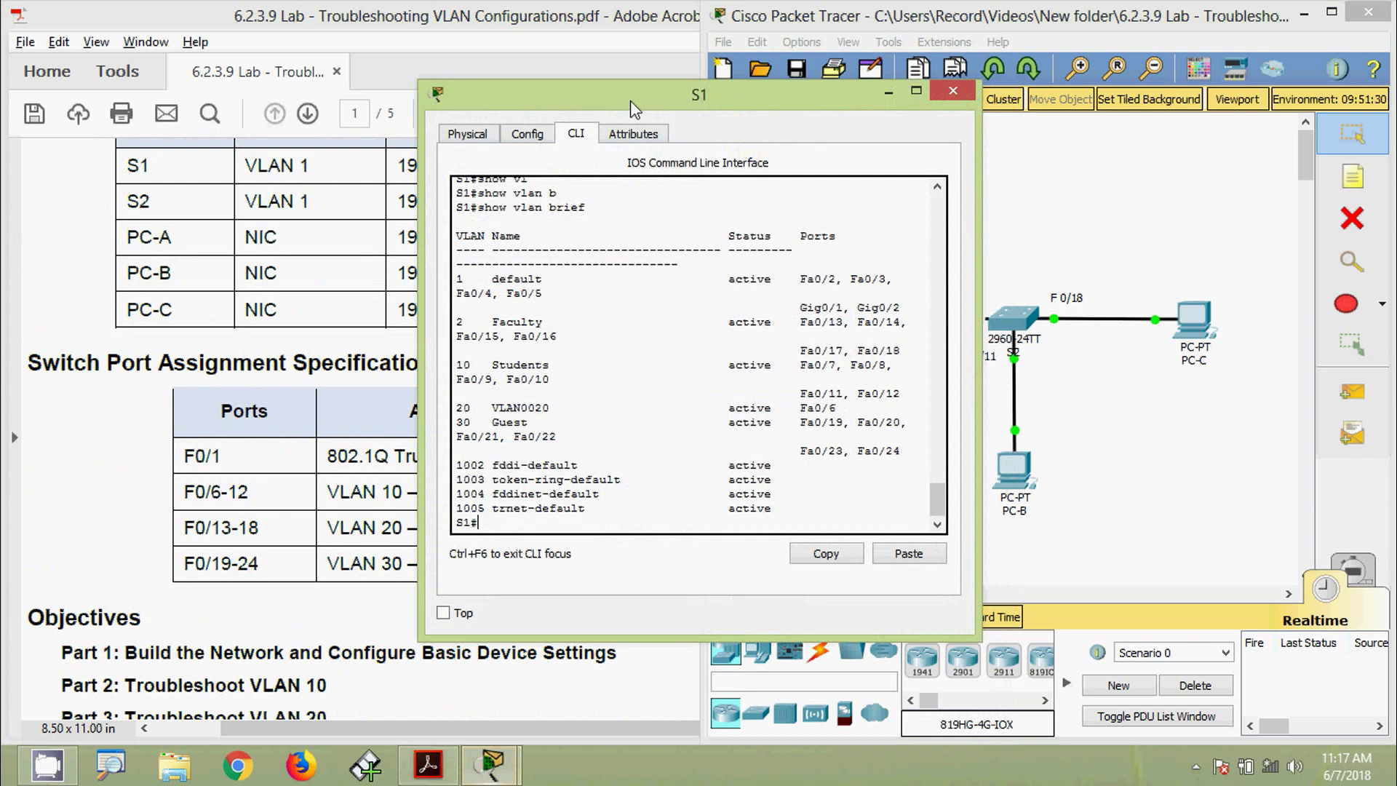
left_click_drag(632, 109, 1002, 100)
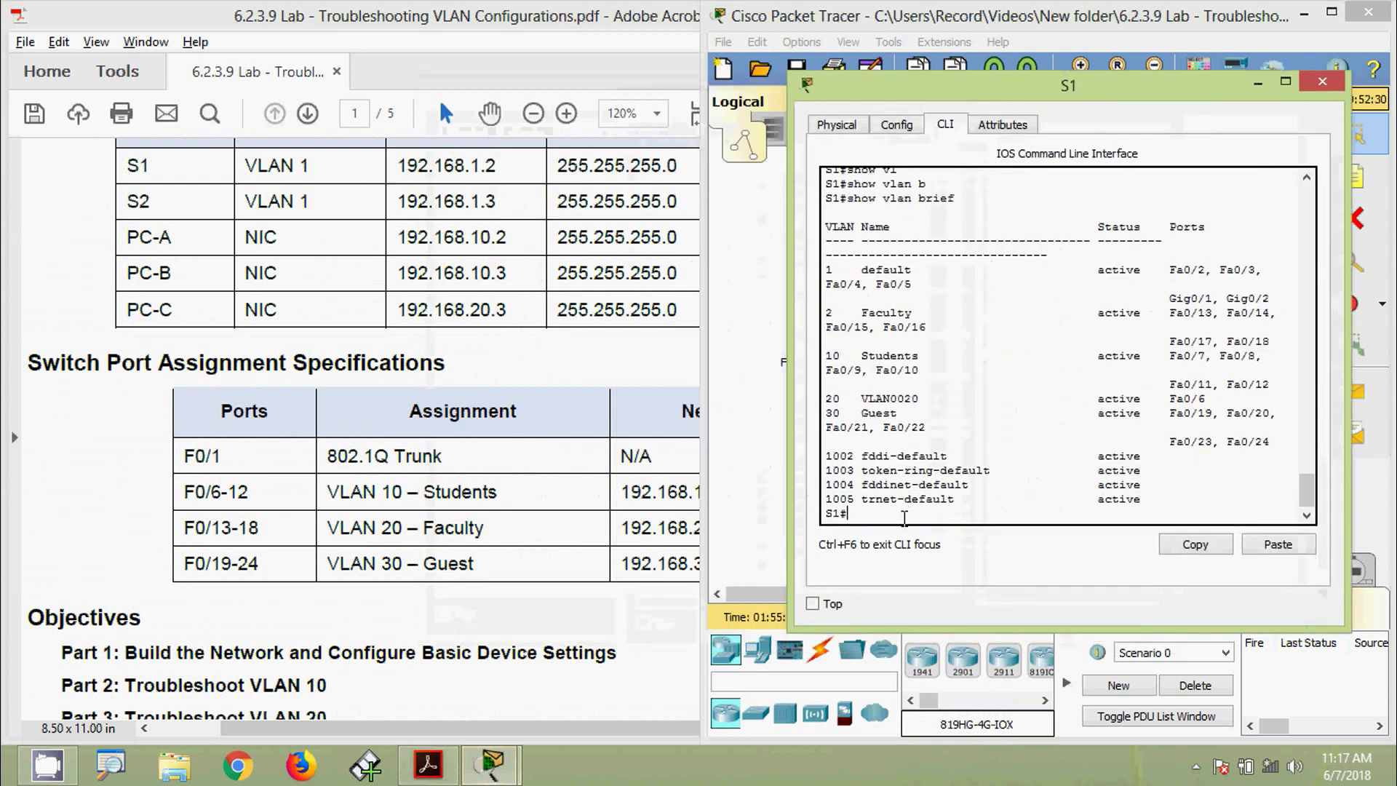
type("sh")
key("Tab")
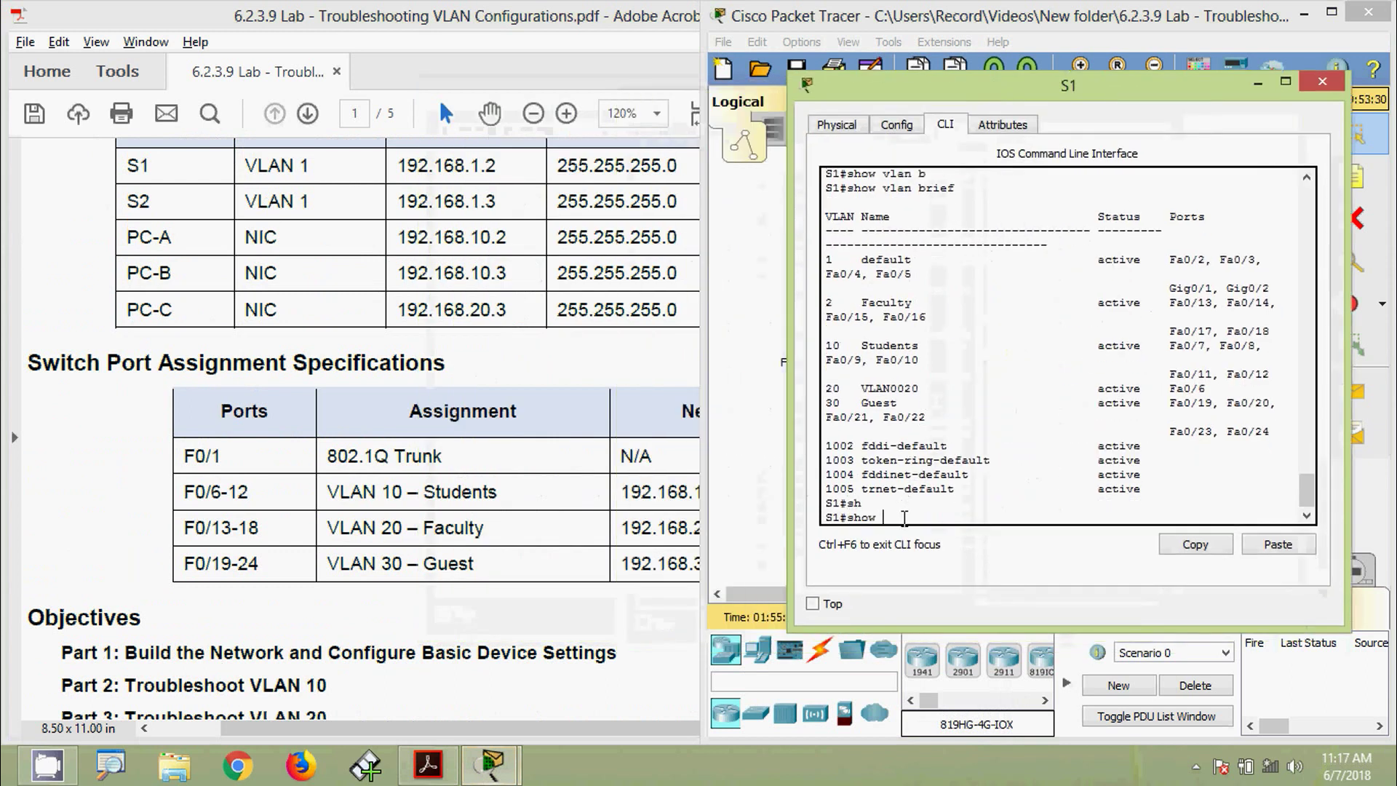
type("vl")
key("Tab")
type("b")
key("Tab")
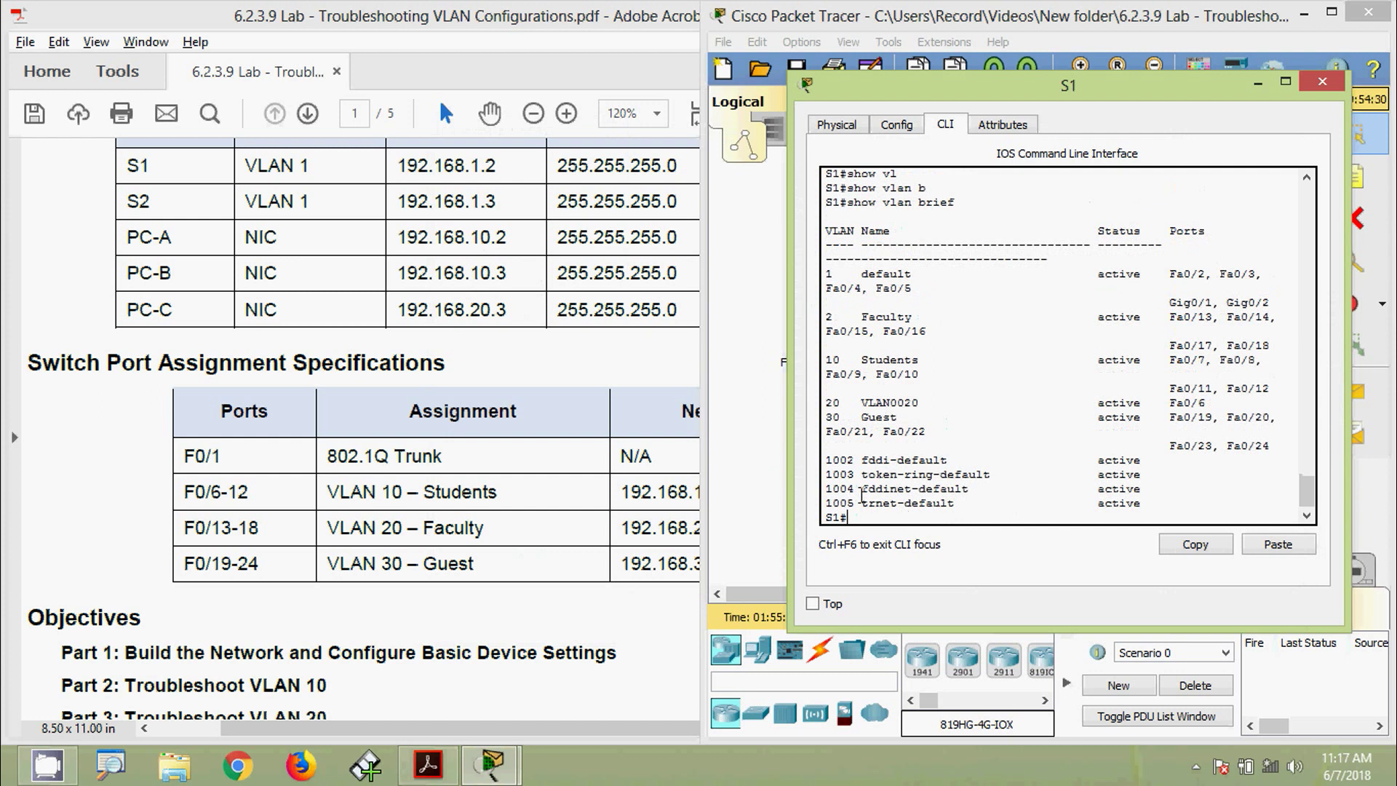
left_click_drag(794, 472, 590, 468)
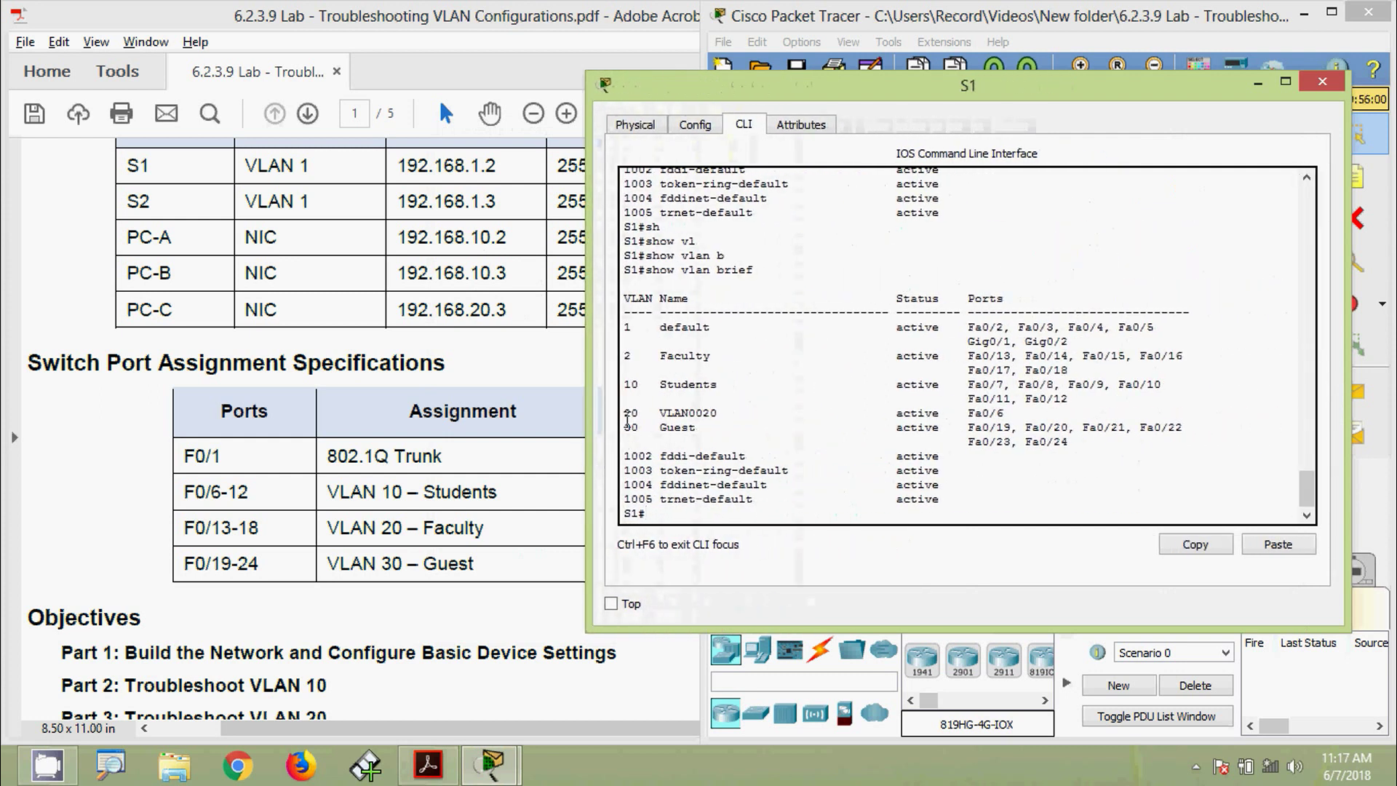
Compare VLAN0020 (only Fa0/6) and Faculty on VLAN 2 (Fa0/13-18) against the PDF port table.
left_click_drag(624, 413, 653, 414)
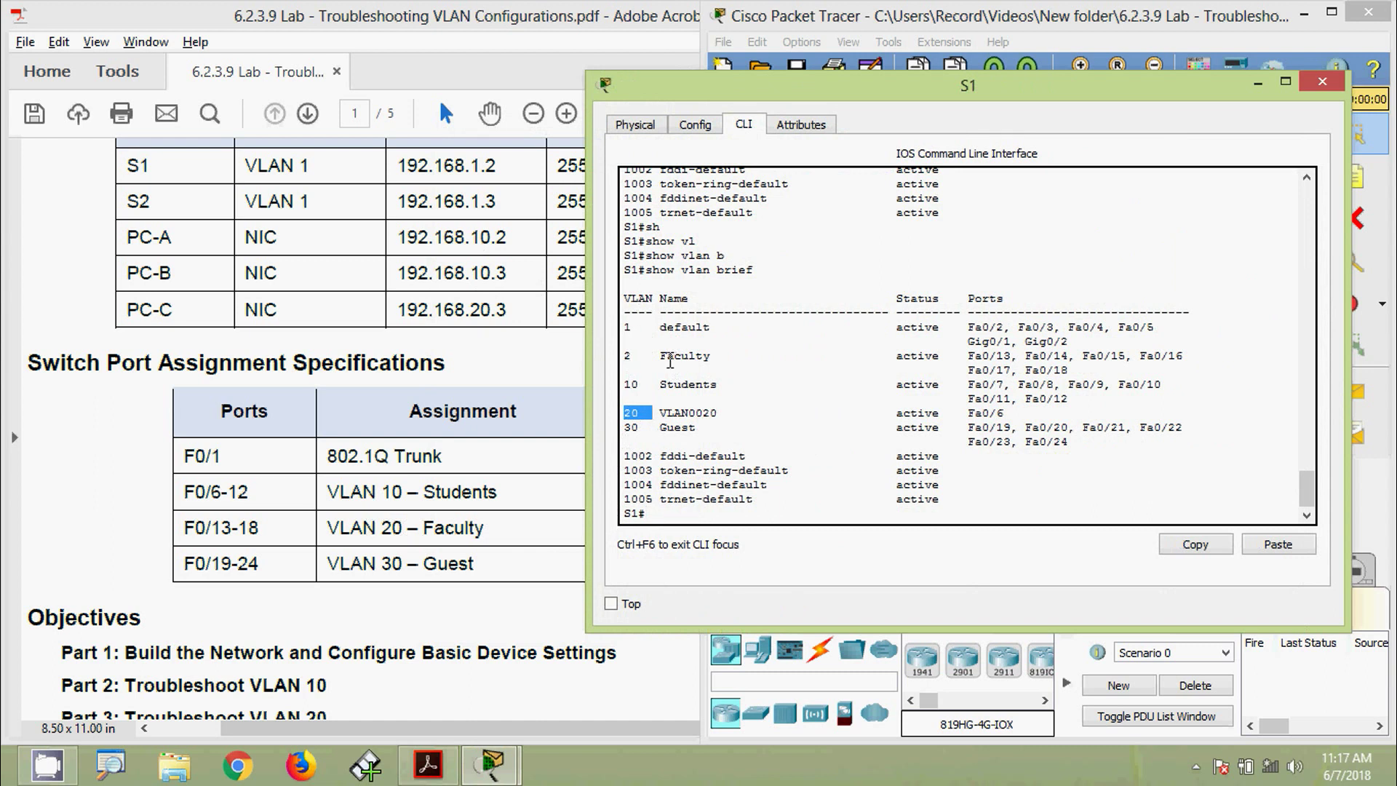
left_click_drag(661, 357, 729, 356)
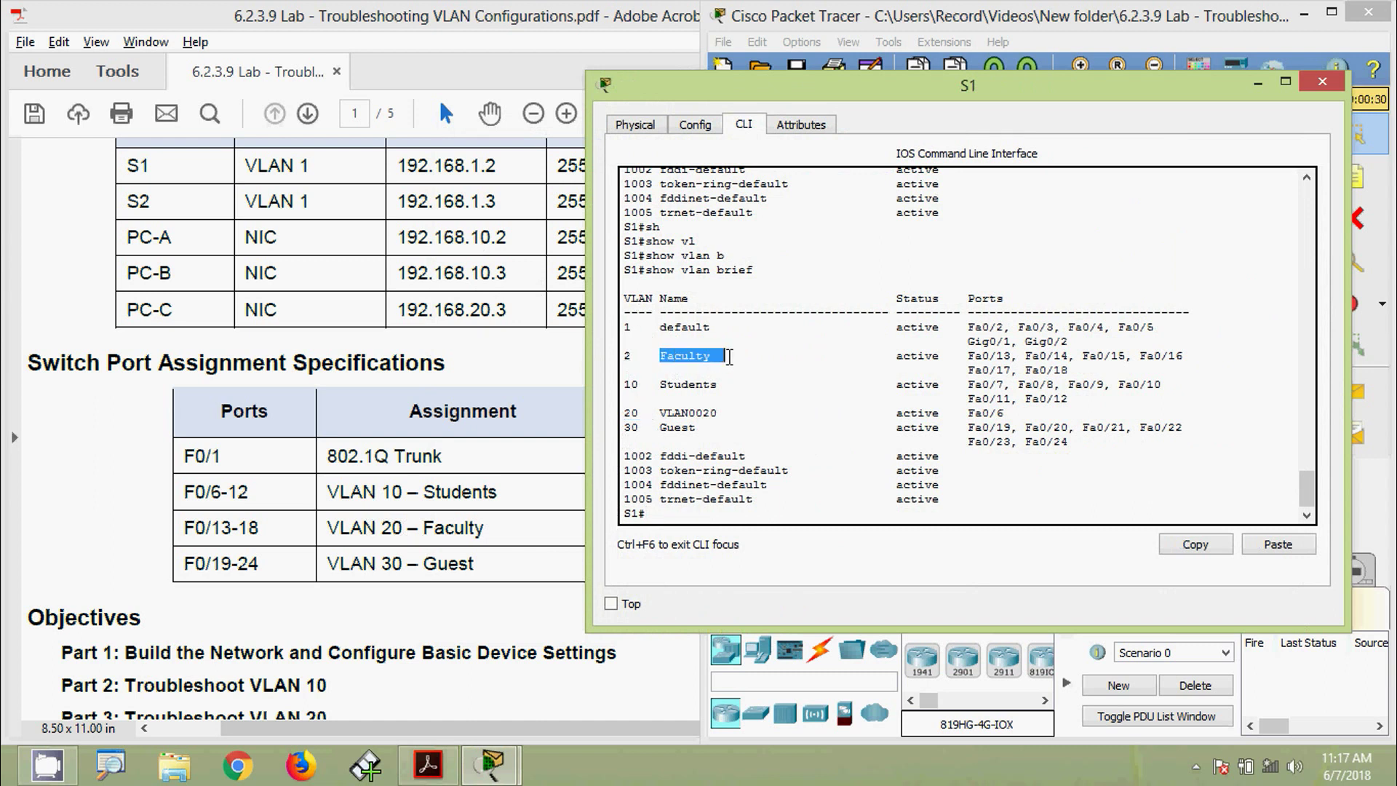
left_click(481, 484)
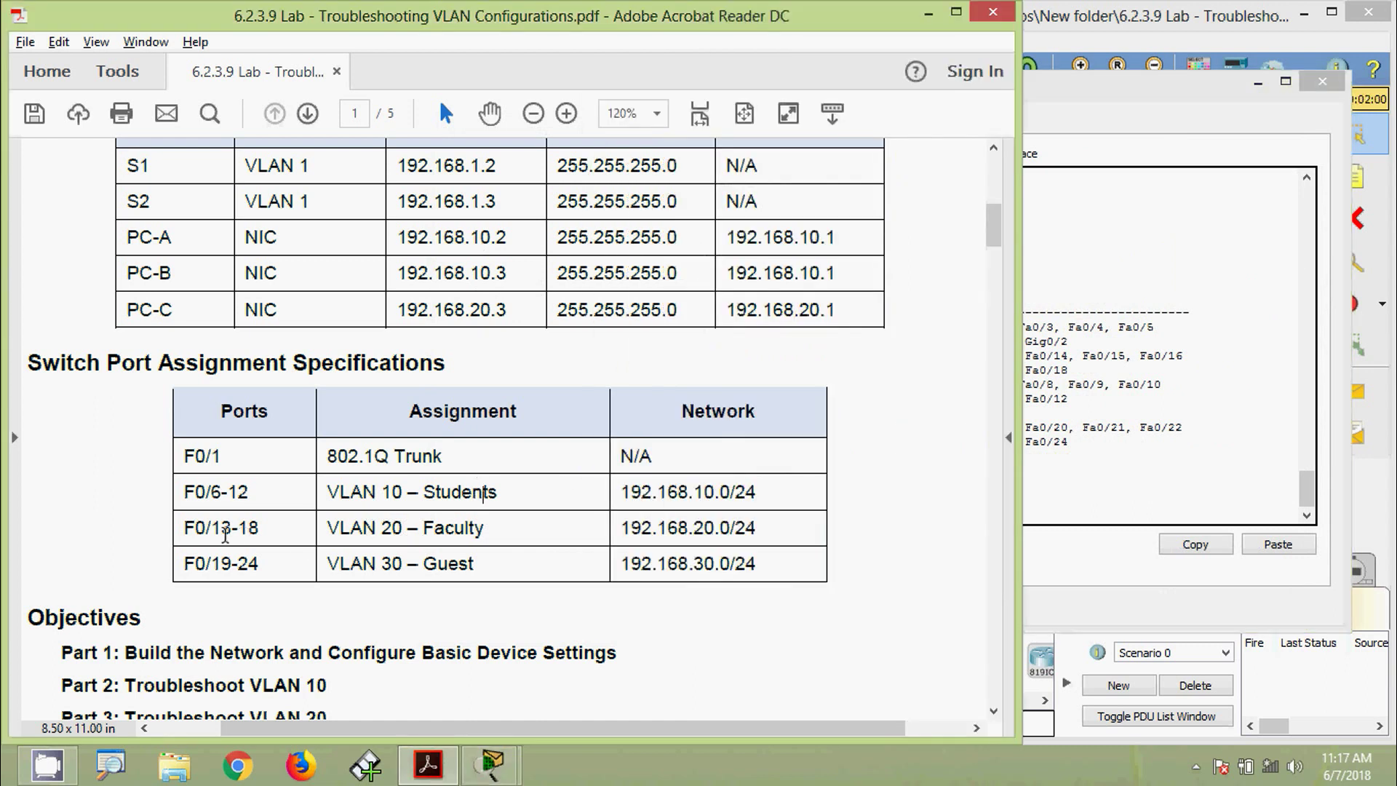
left_click(1116, 482)
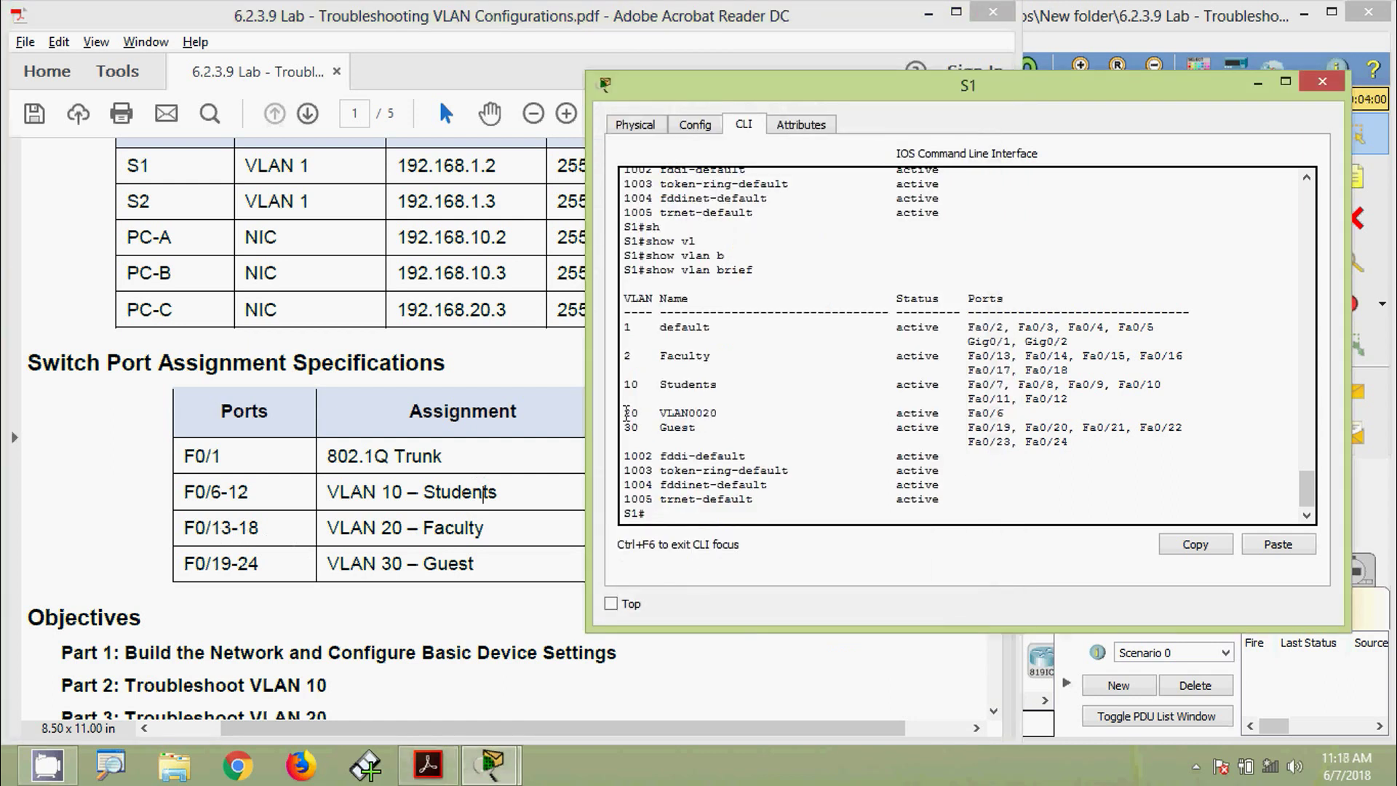
left_click_drag(627, 412, 1010, 413)
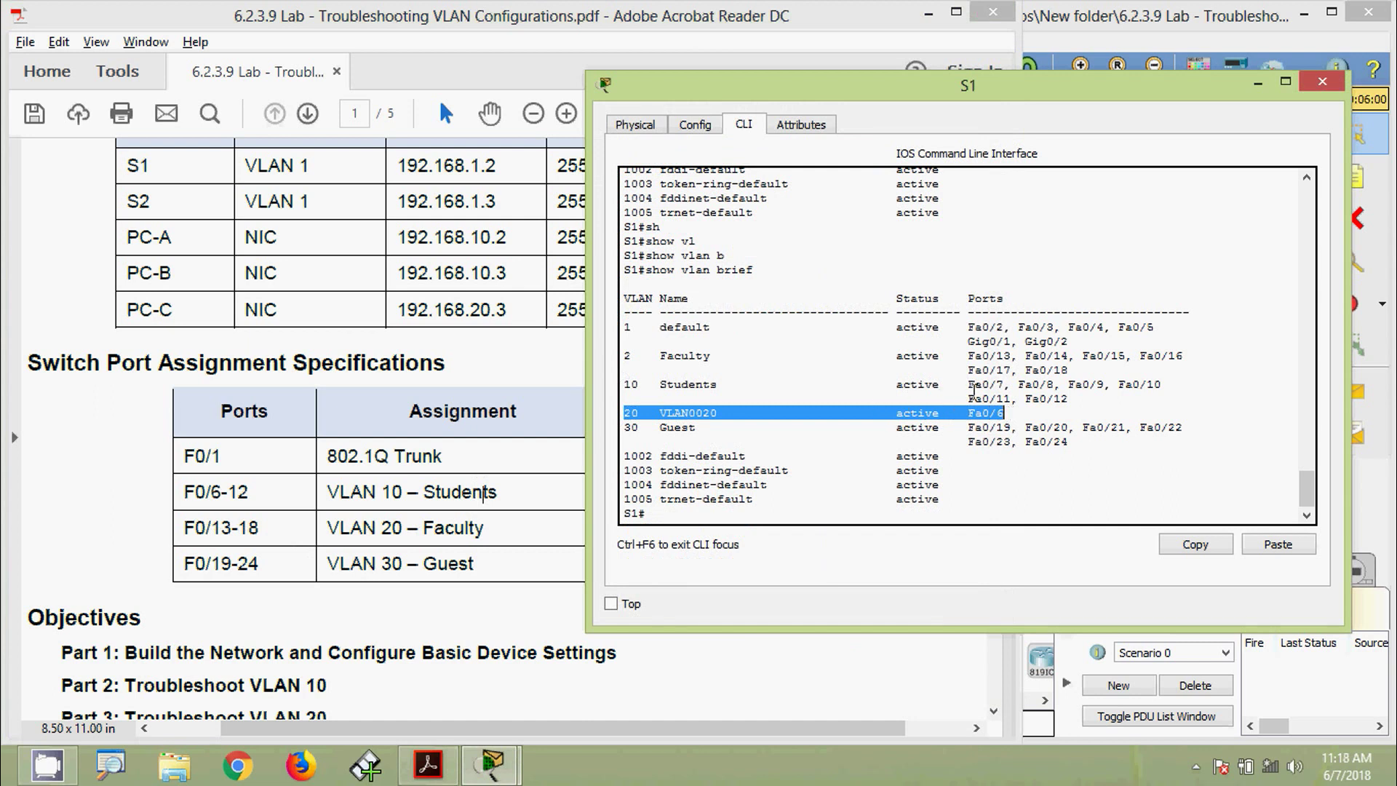
left_click_drag(967, 356, 1075, 385)
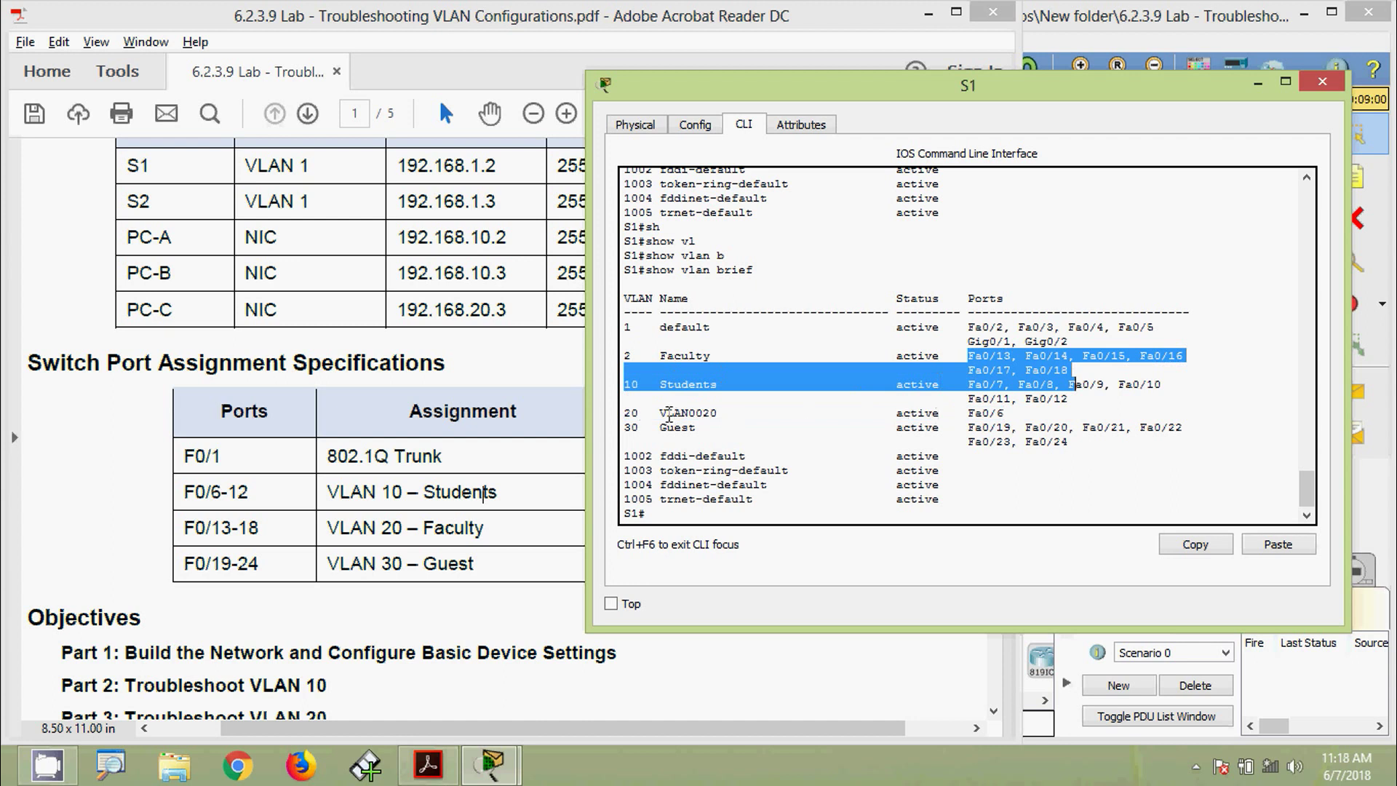
left_click(438, 498)
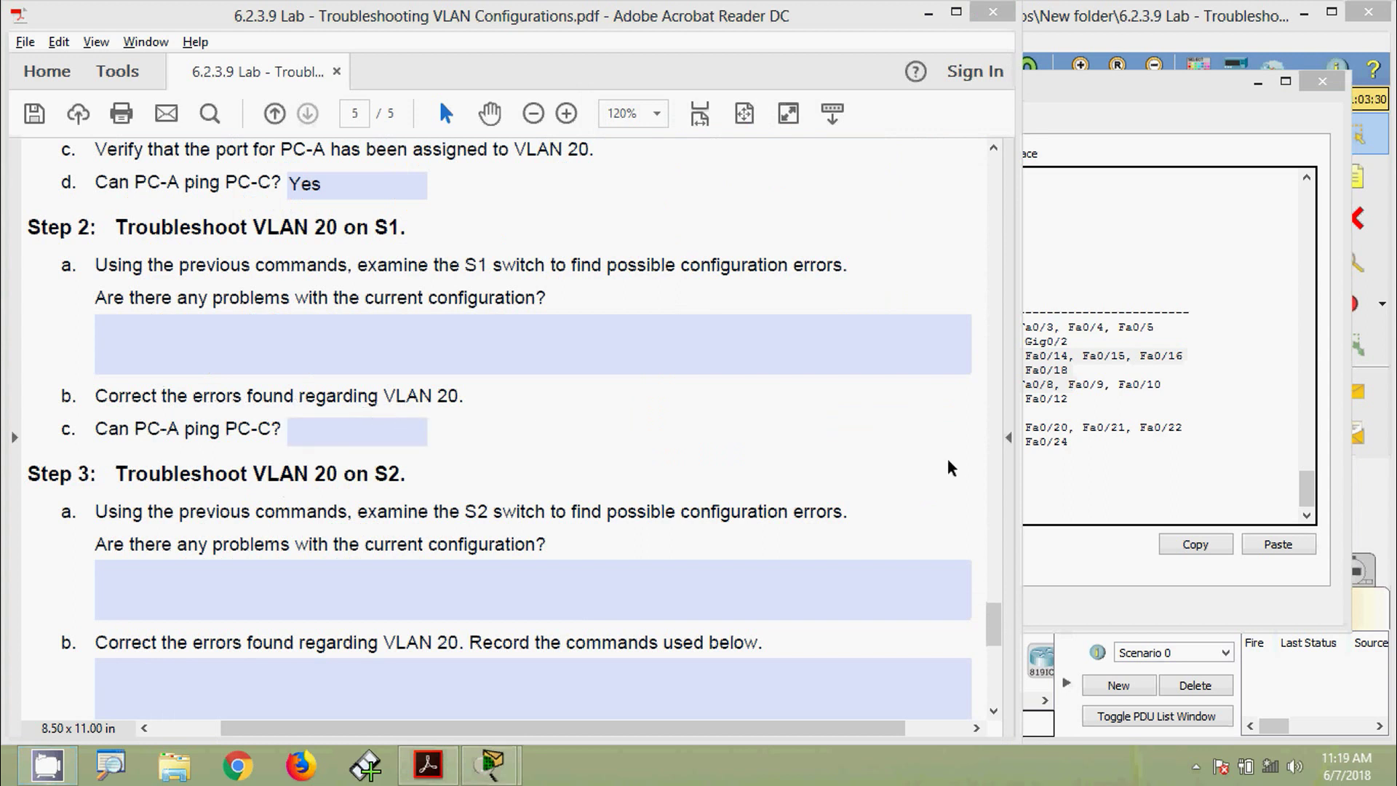
left_click(1084, 442)
left_click_drag(749, 96, 674, 46)
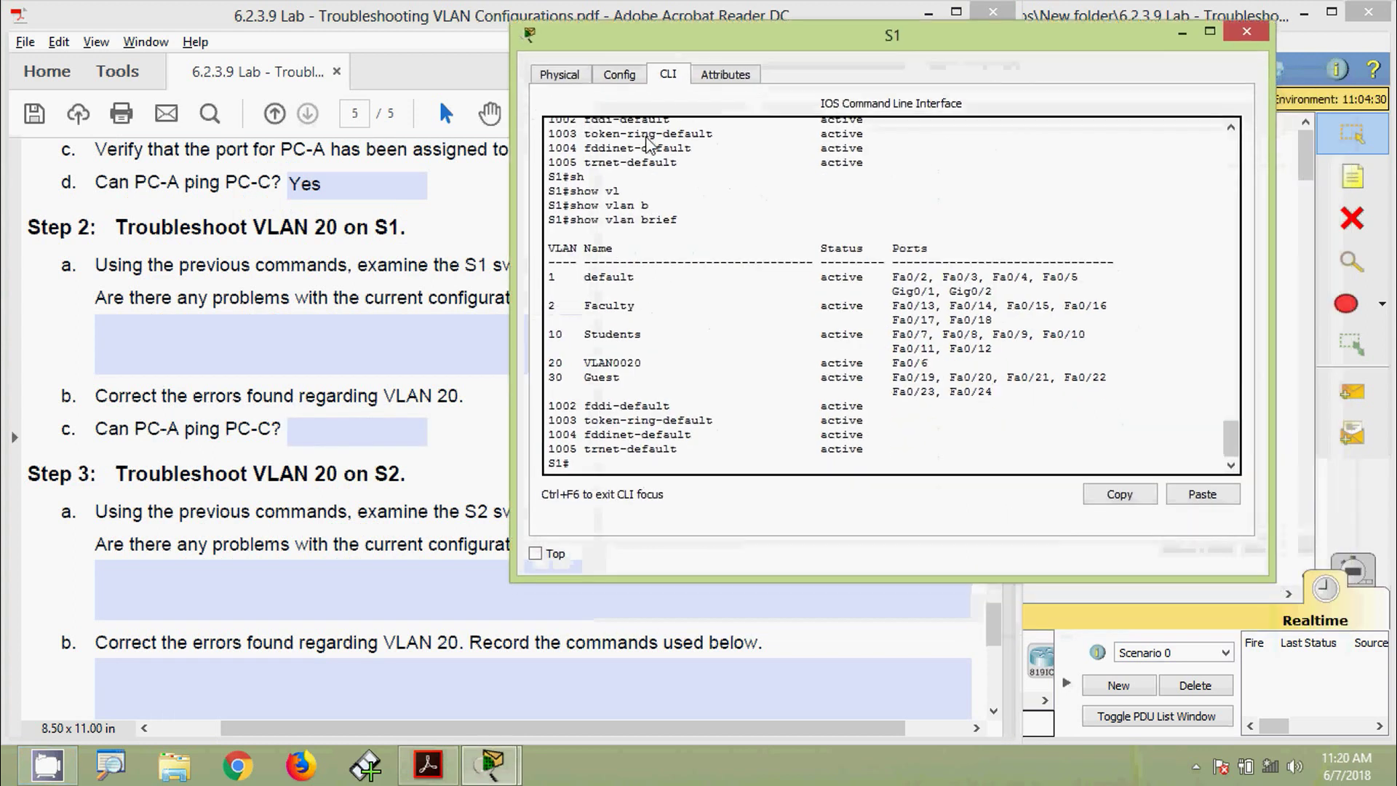
left_click(604, 463)
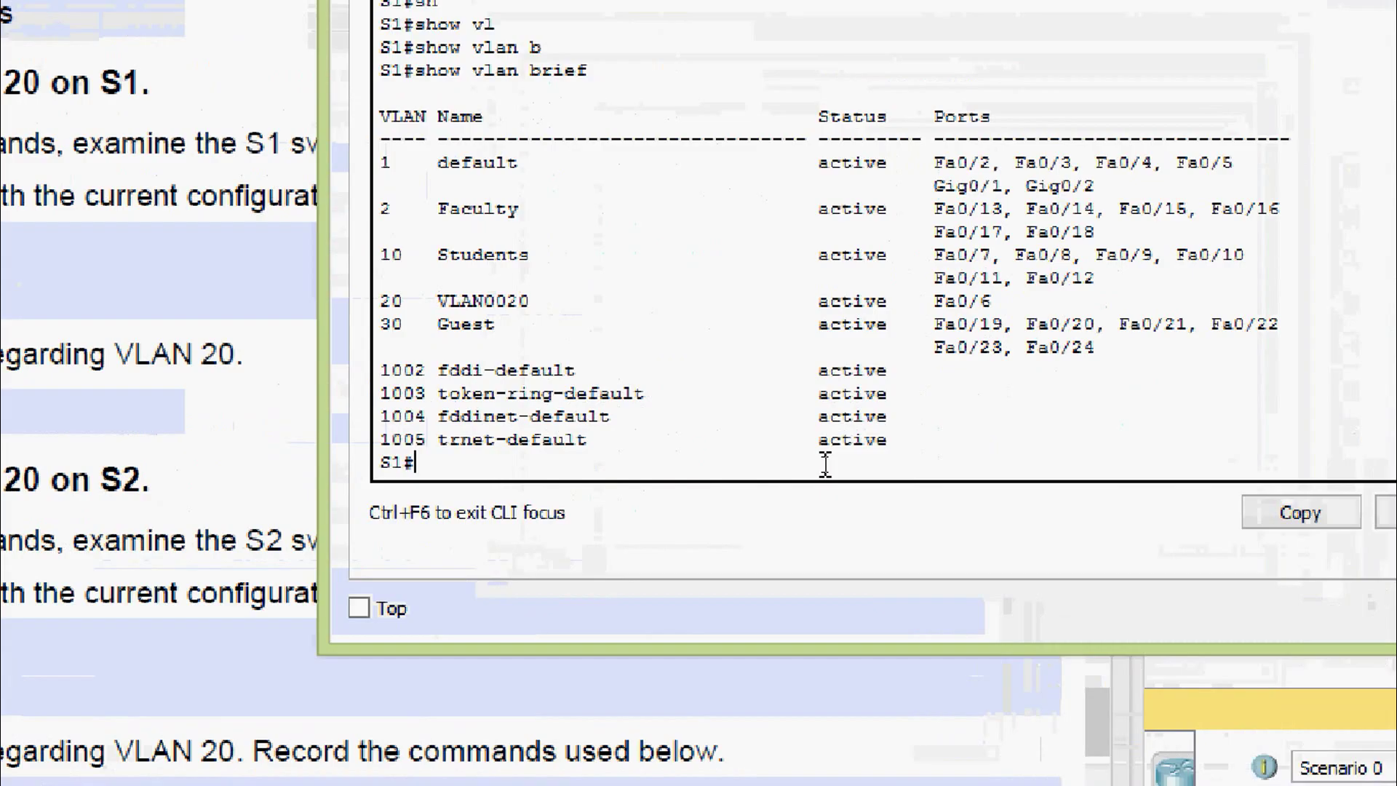
Remove the access VLAN from S1 ports Fa0/13 through Fa0/18 and exit configuration mode.
type("conf")
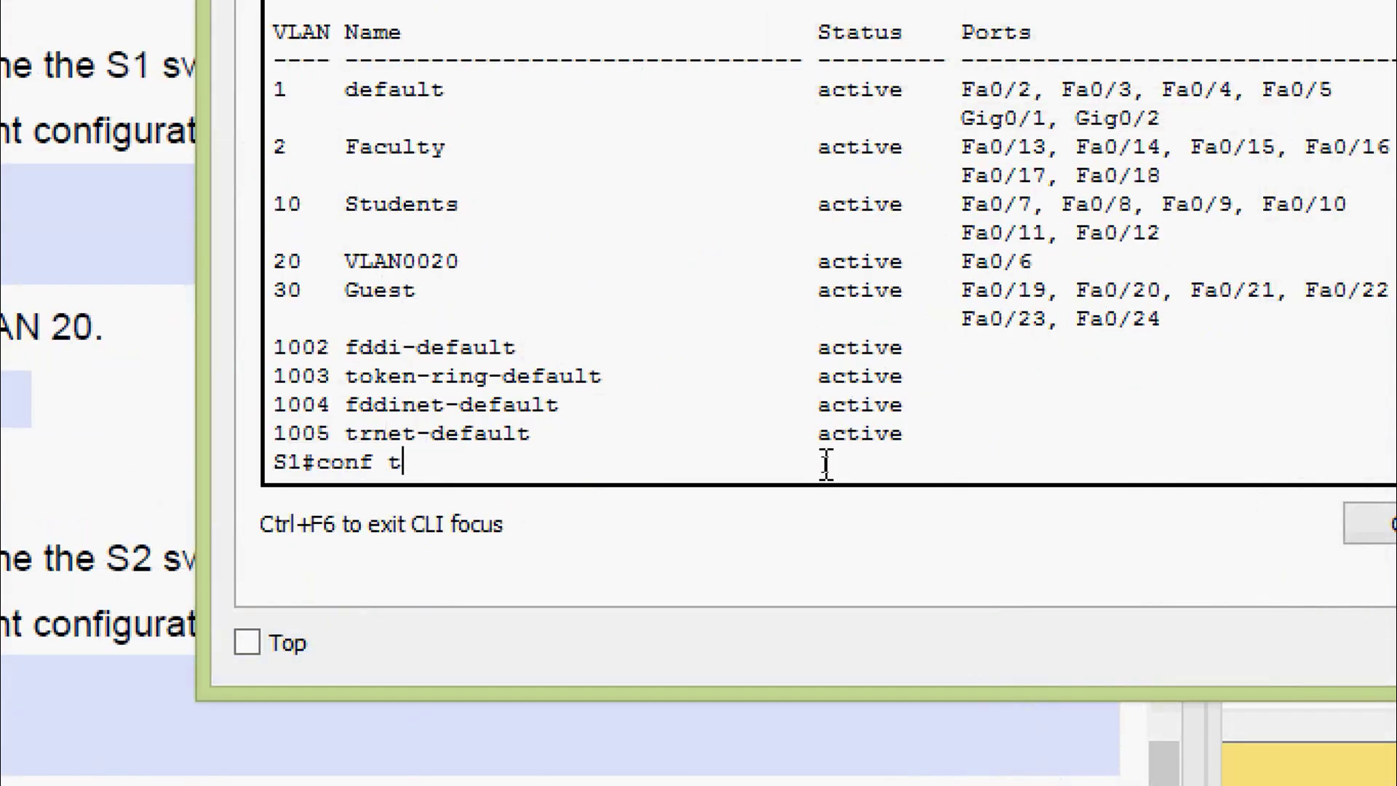
type(" t")
key("Return")
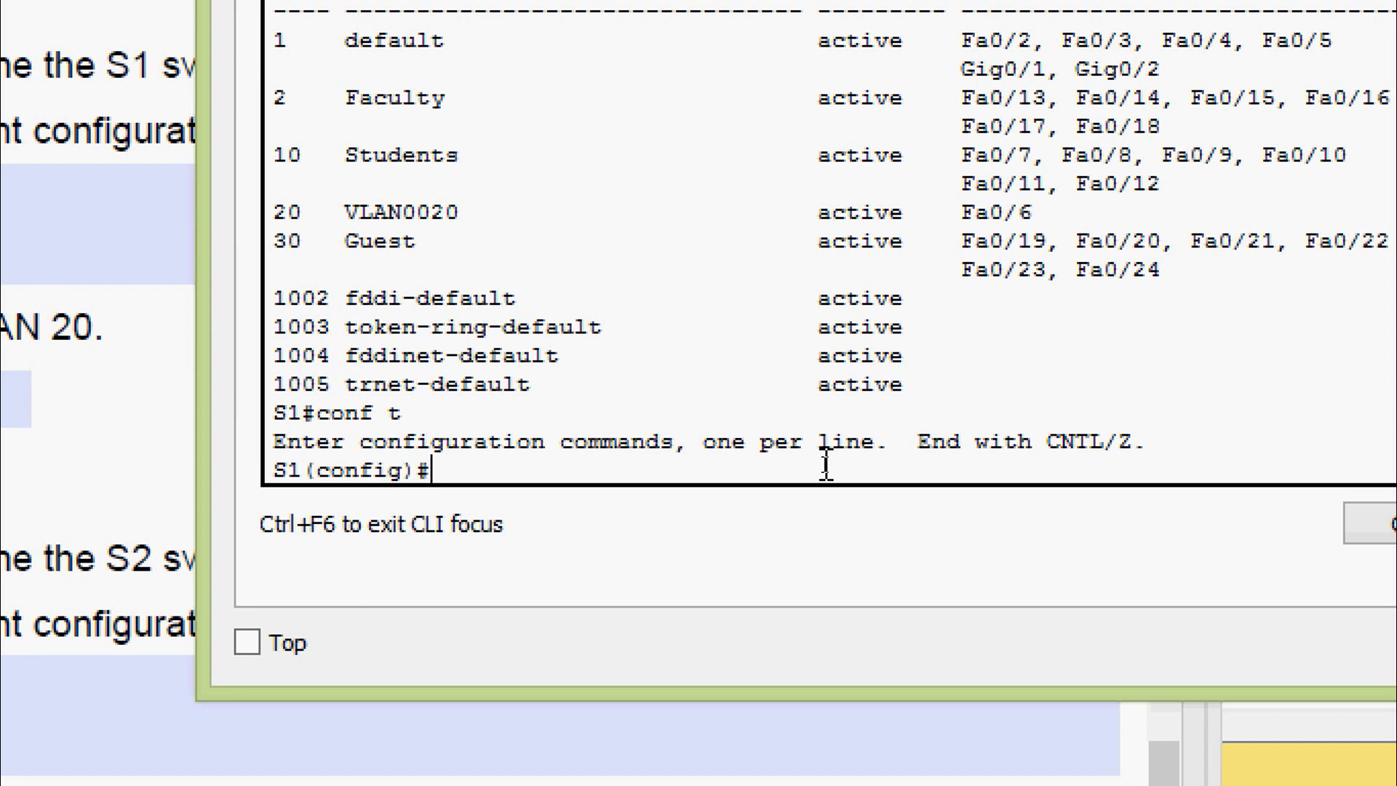
type("ter")
key("Tab")
type("r ")
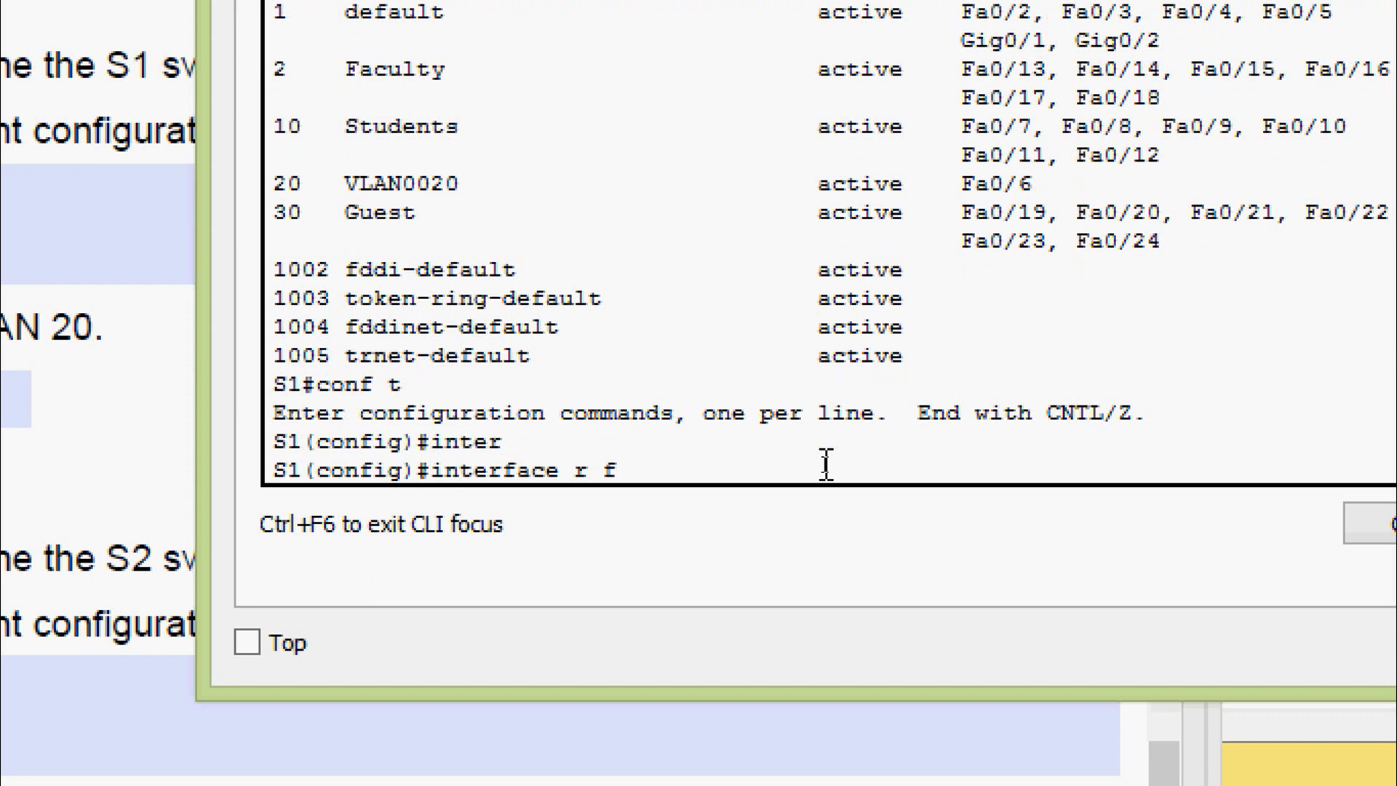
type("f 0/13-18")
key("Return")
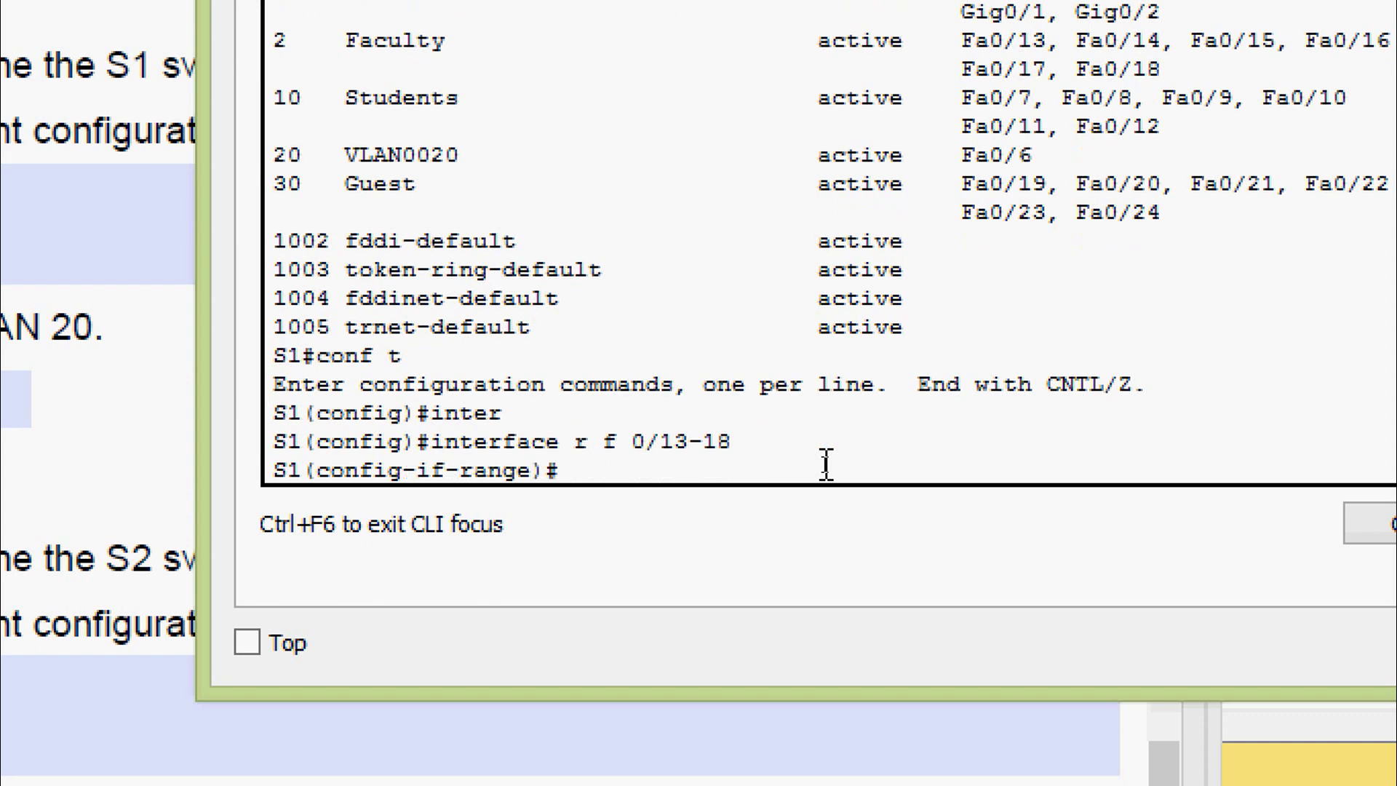
type("no swi")
key("Tab")
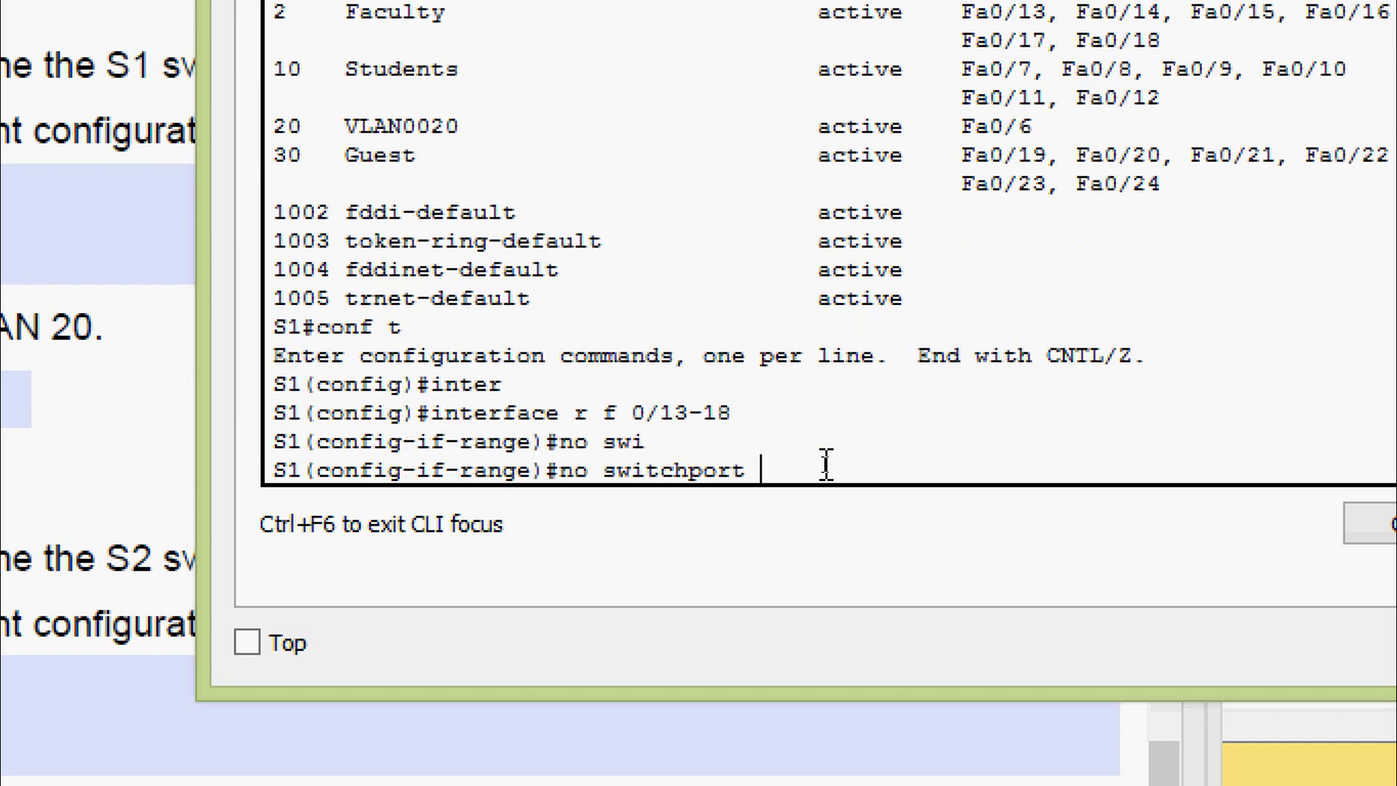
type("ac")
key("Tab")
type("vl")
key("Tab")
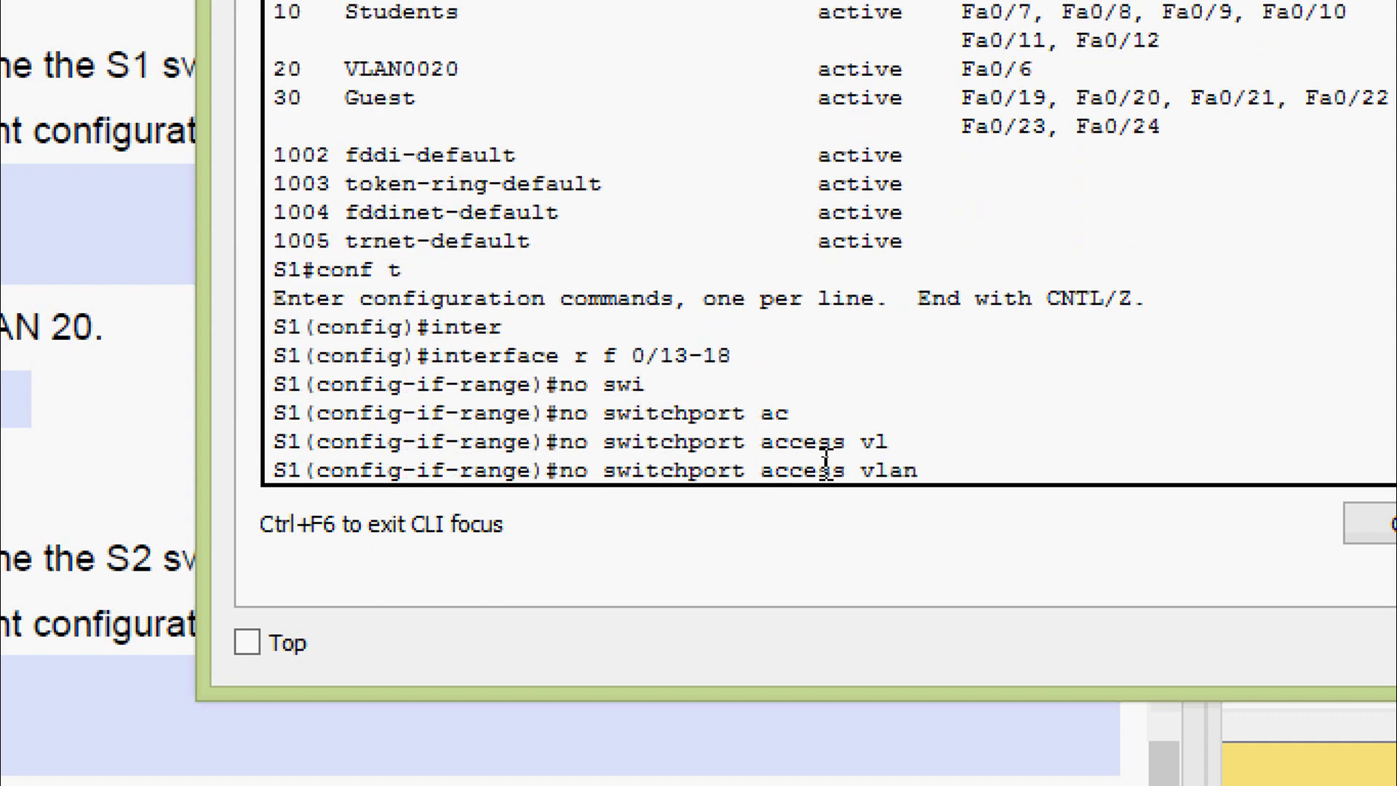
key("Return")
key("ctrl+z")
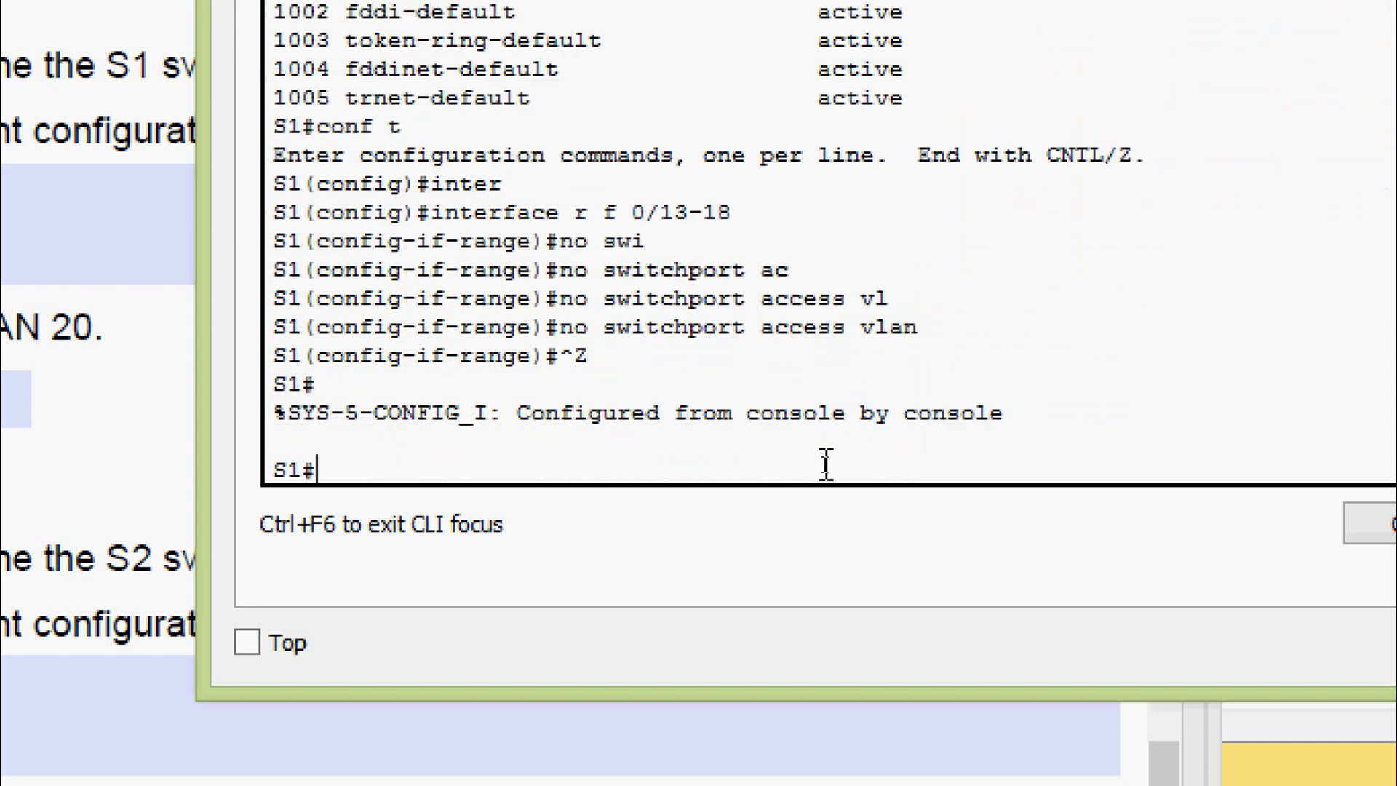
key("Return")
Run show vlan to confirm Fa0/13–Fa0/18 now sit in default VLAN 1.
type("sh")
key("Tab")
type("vl")
key("Tab")
key("Return")
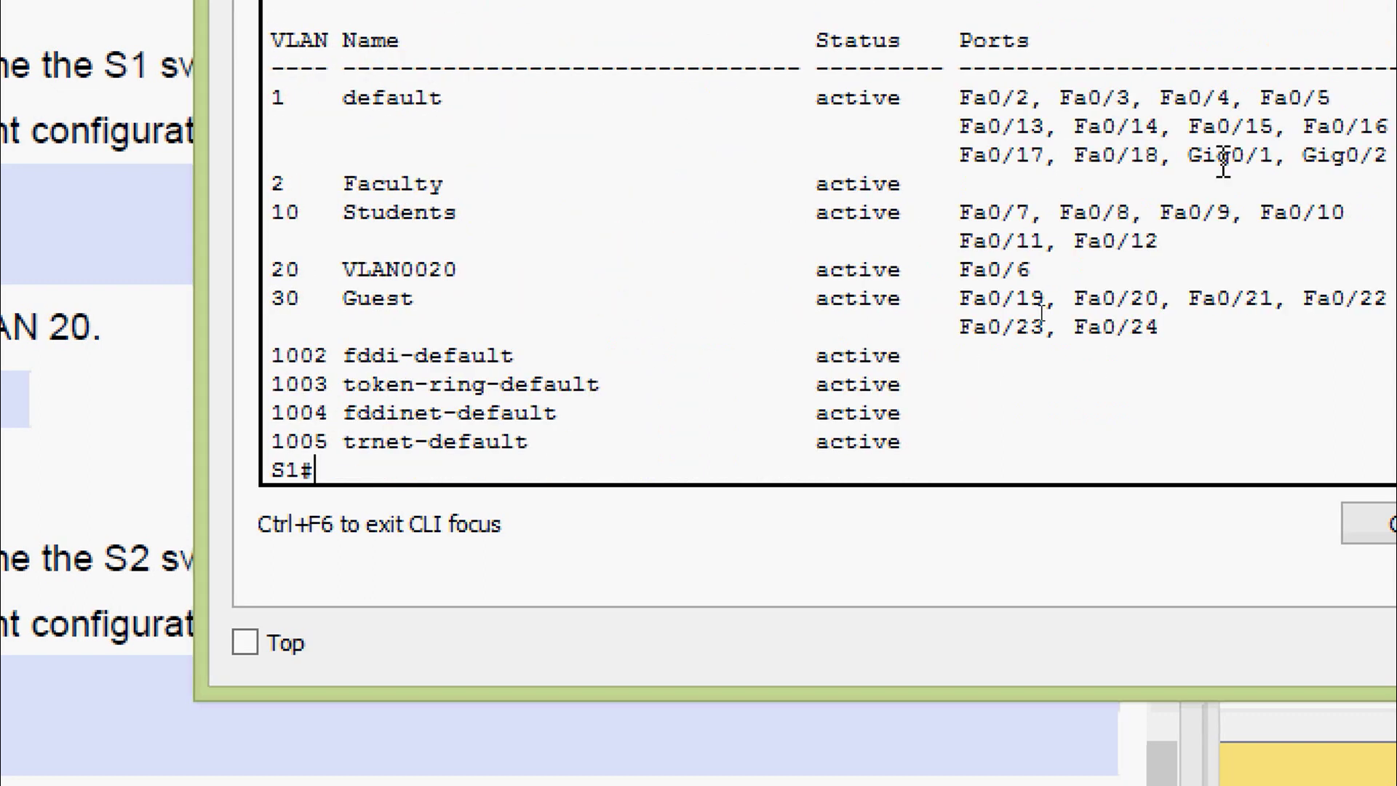
left_click_drag(764, 126, 956, 168)
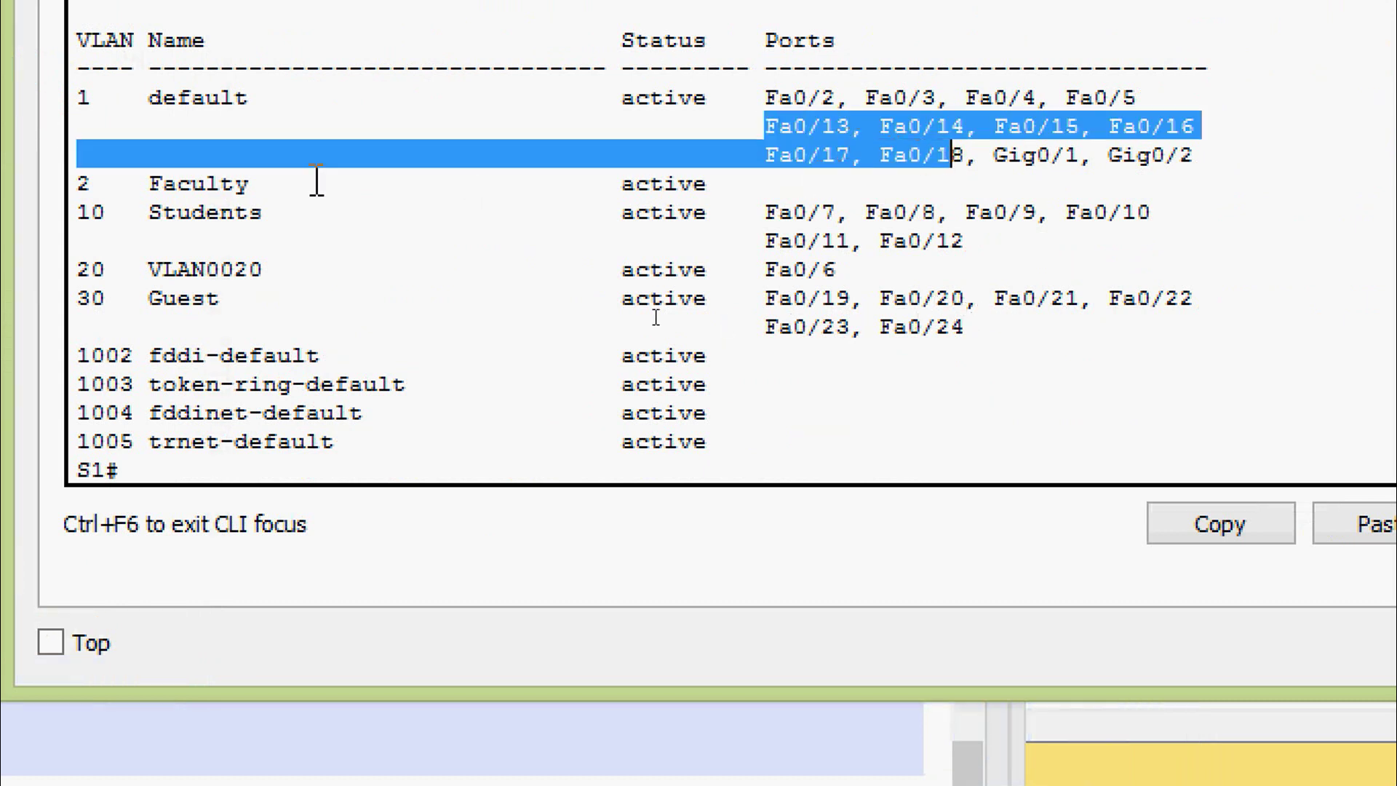
left_click(234, 466)
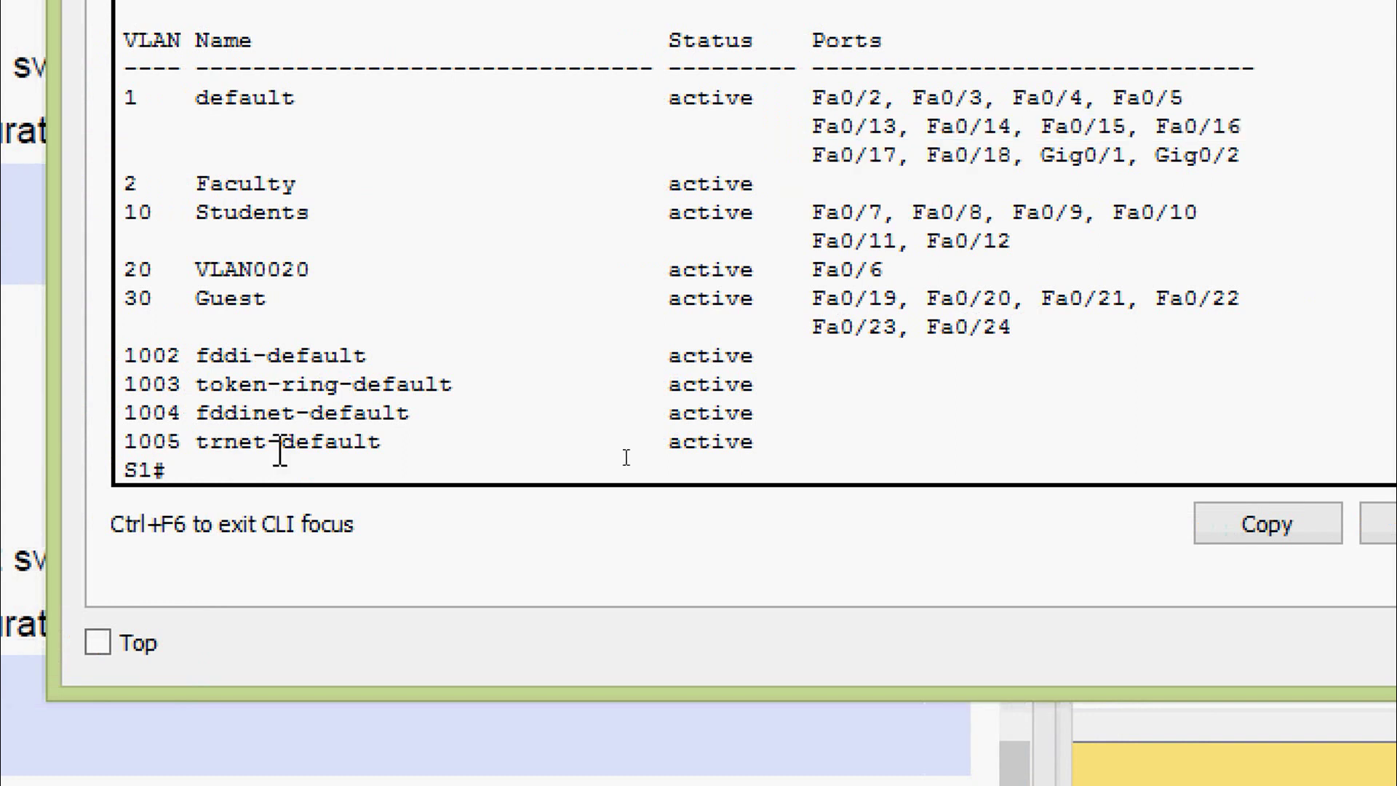
Delete VLAN 2 from S1 and check the VLAN brief, where VLAN 20 is still named VLAN0020.
type("conf")
key("Tab")
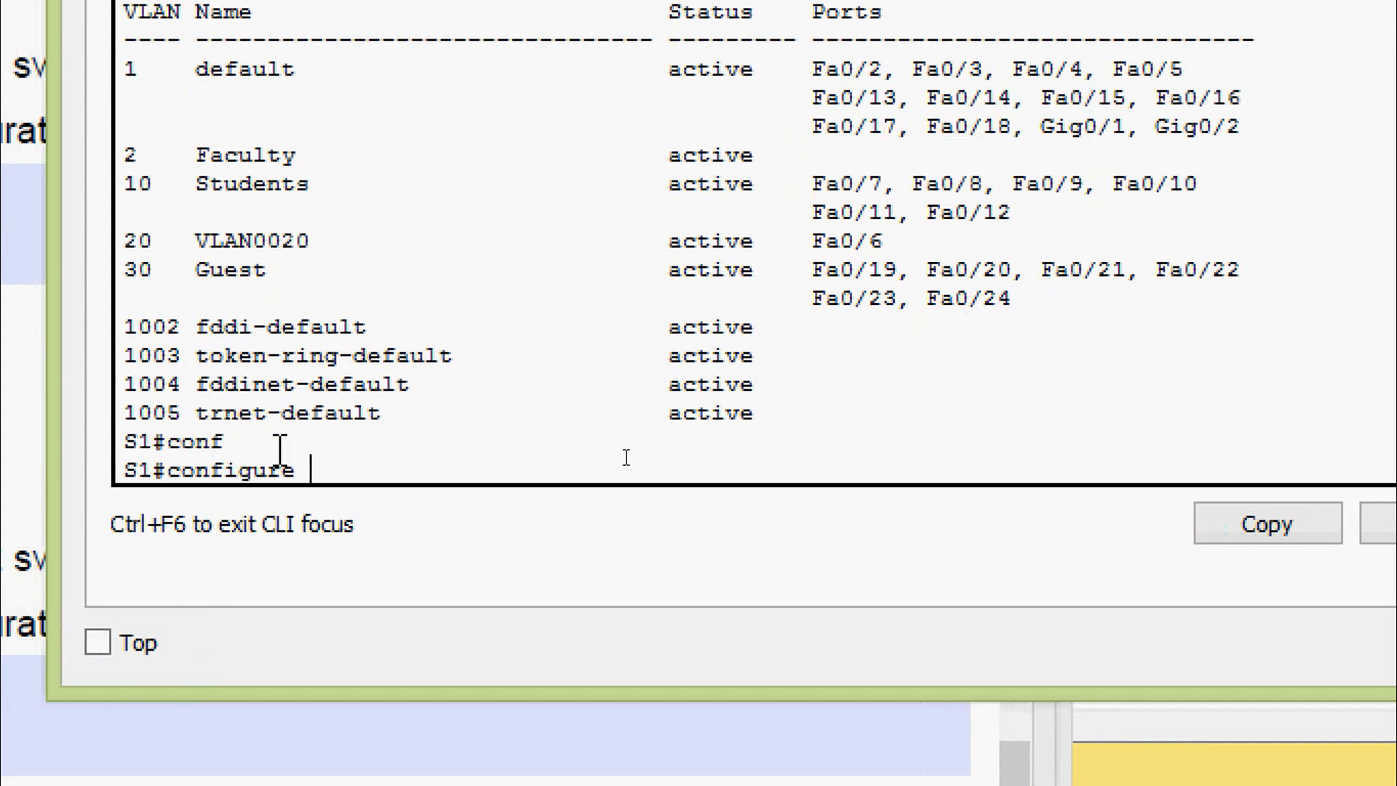
key("Return")
key("Return")
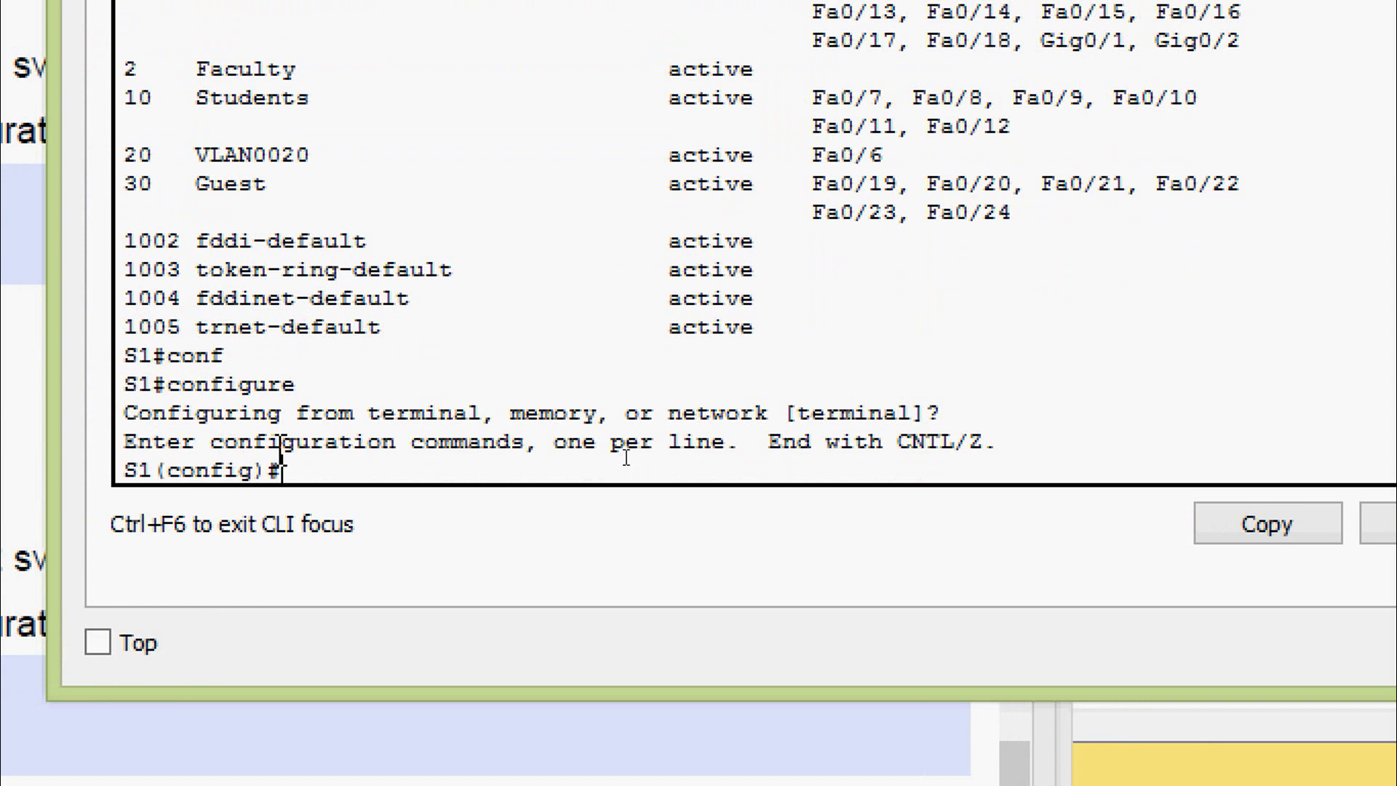
type("no vl")
key("Tab")
type("2")
key("Return")
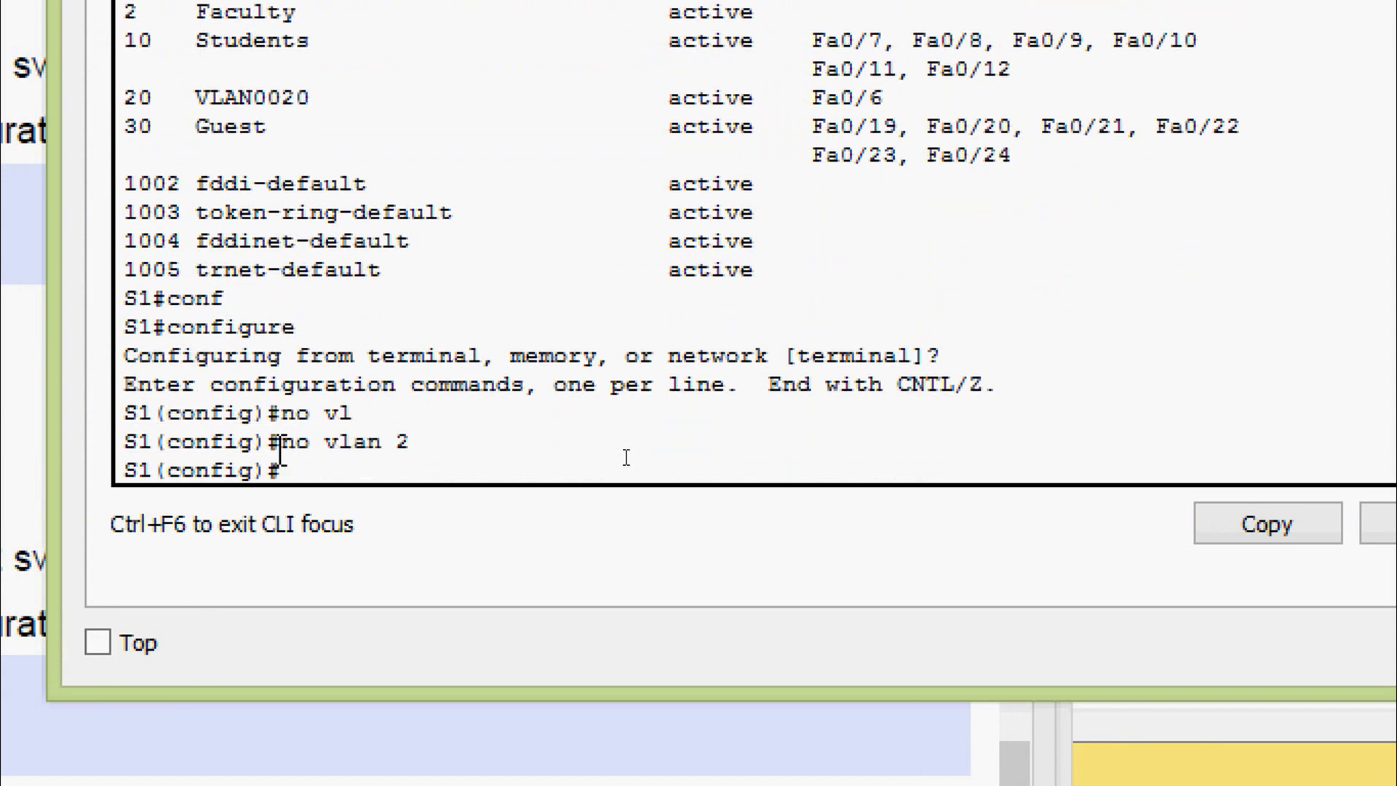
type("do sh vl b")
key("Return")
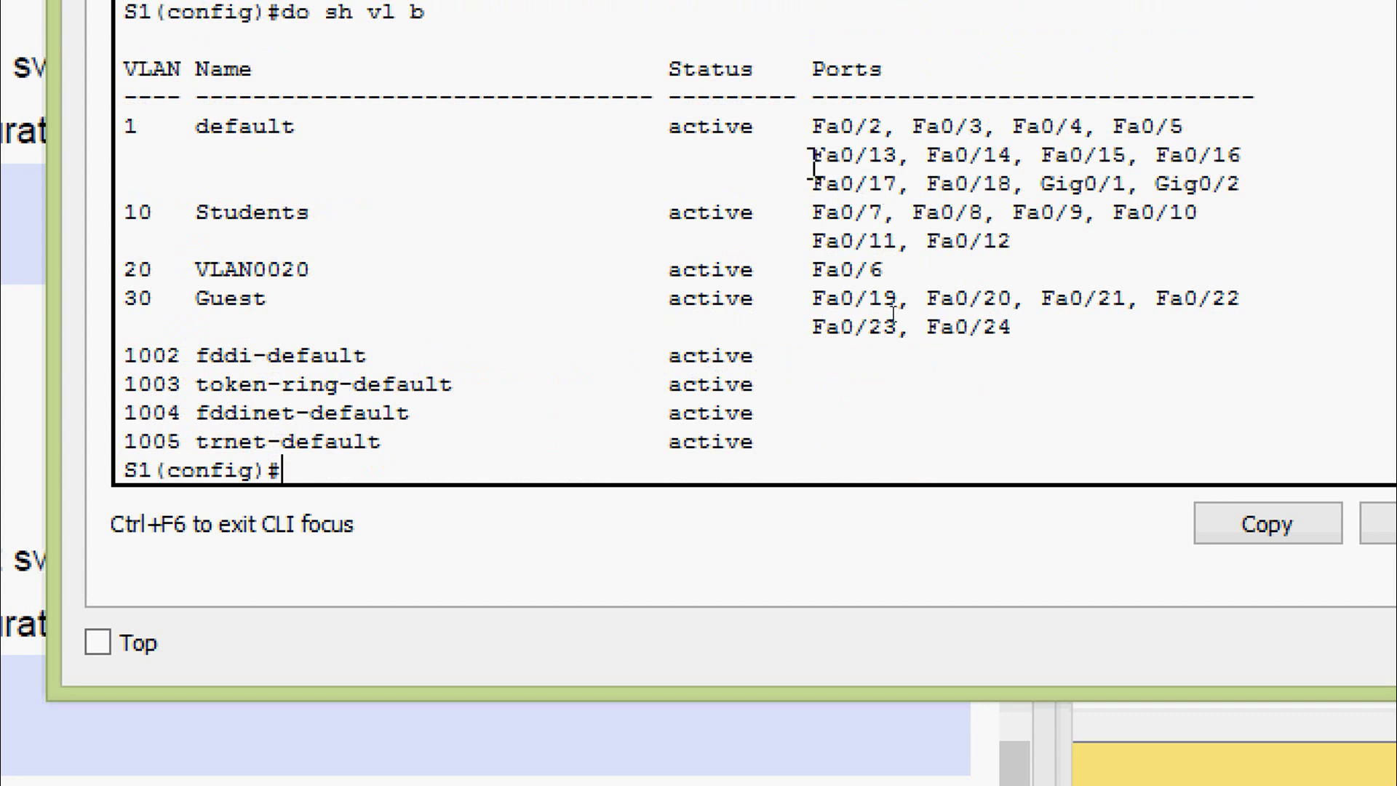
left_click_drag(814, 154, 1013, 188)
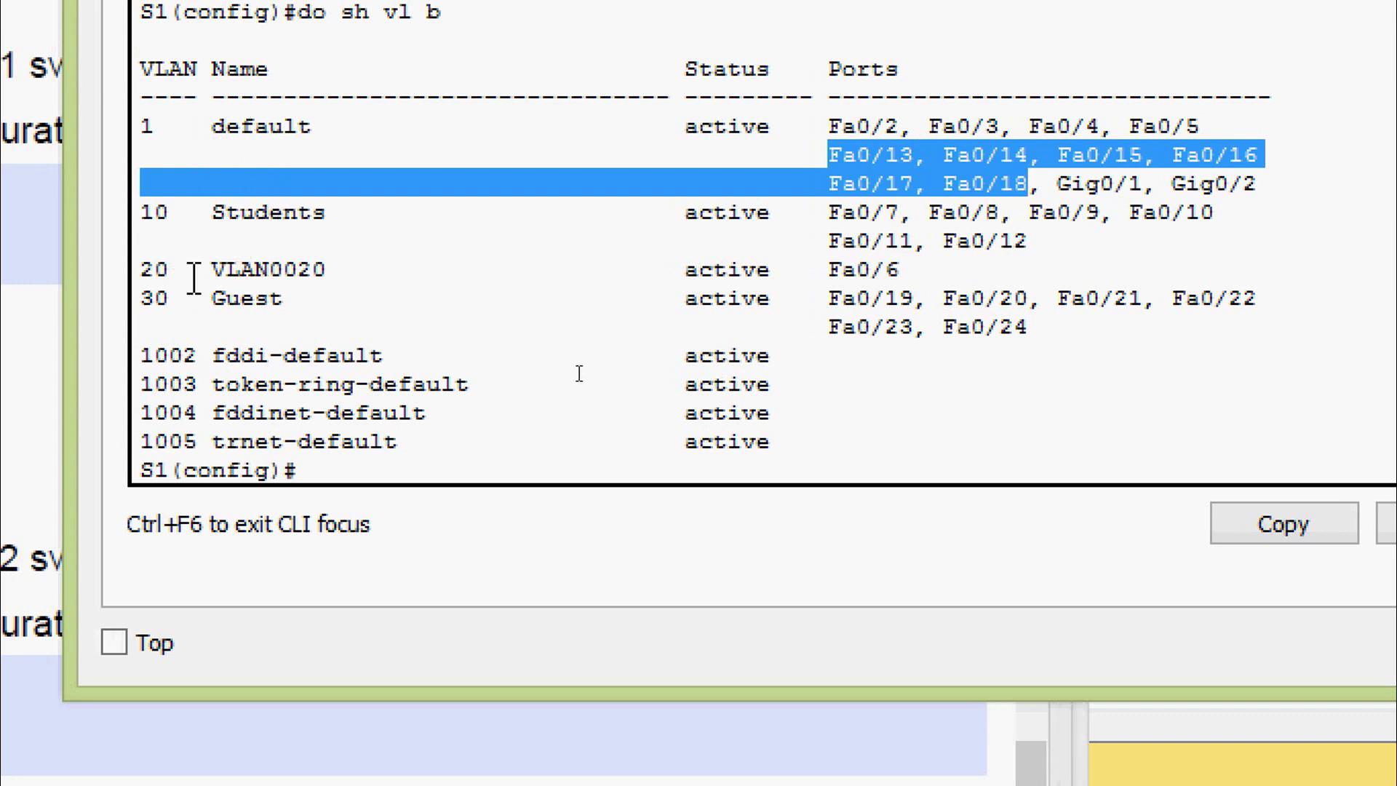
left_click_drag(214, 272, 342, 277)
left_click(325, 473)
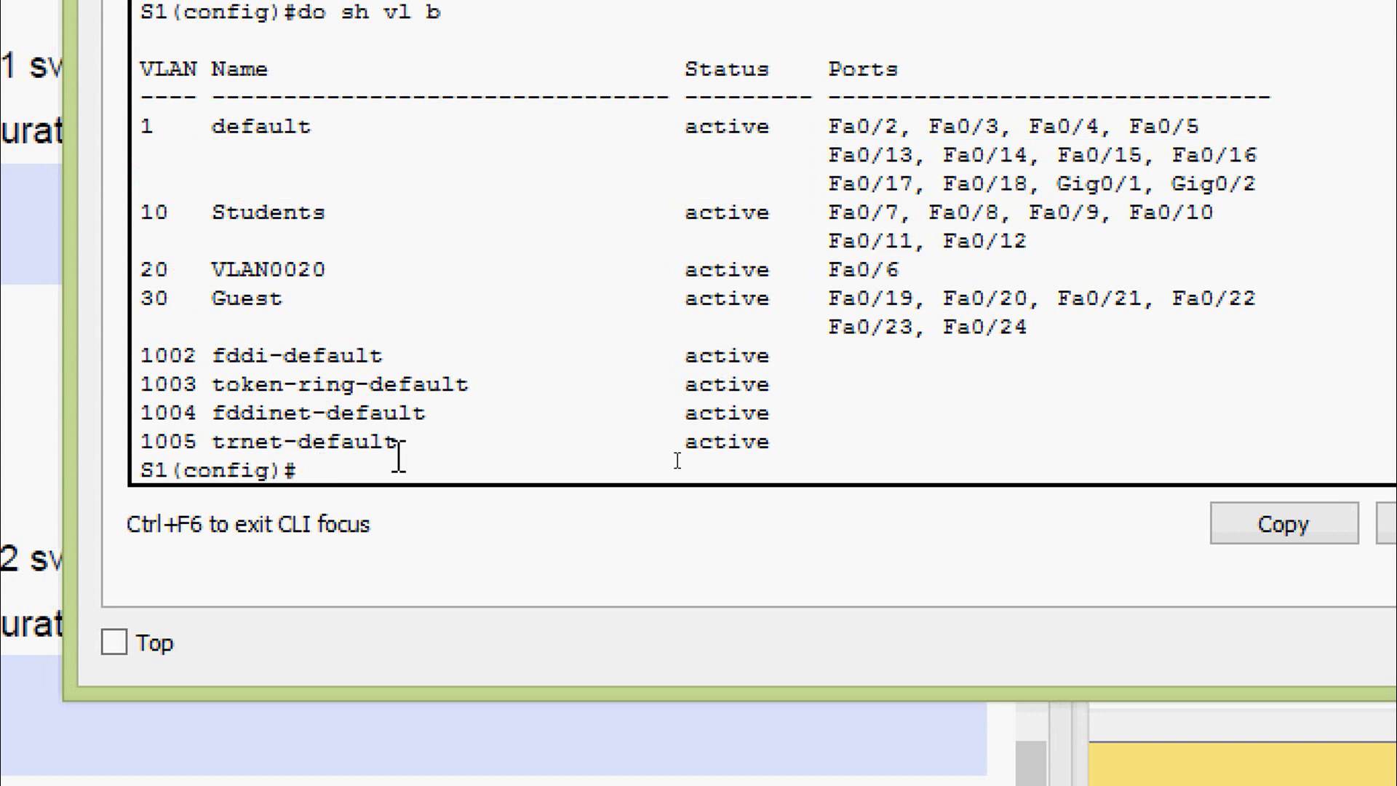
Name VLAN 20 'Faculty' and return to global configuration.
type("vl")
key("Tab")
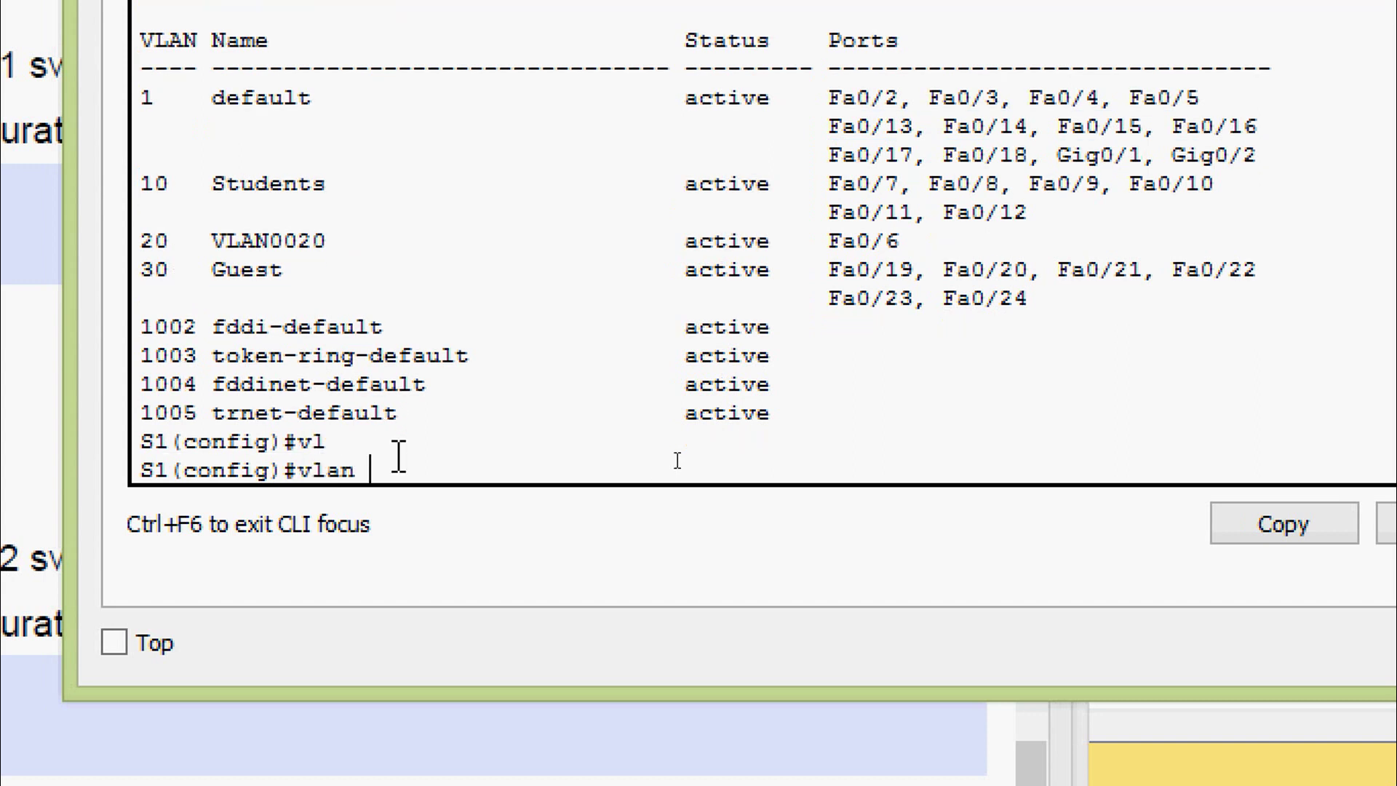
type("20")
key("Return")
type("na")
key("Tab")
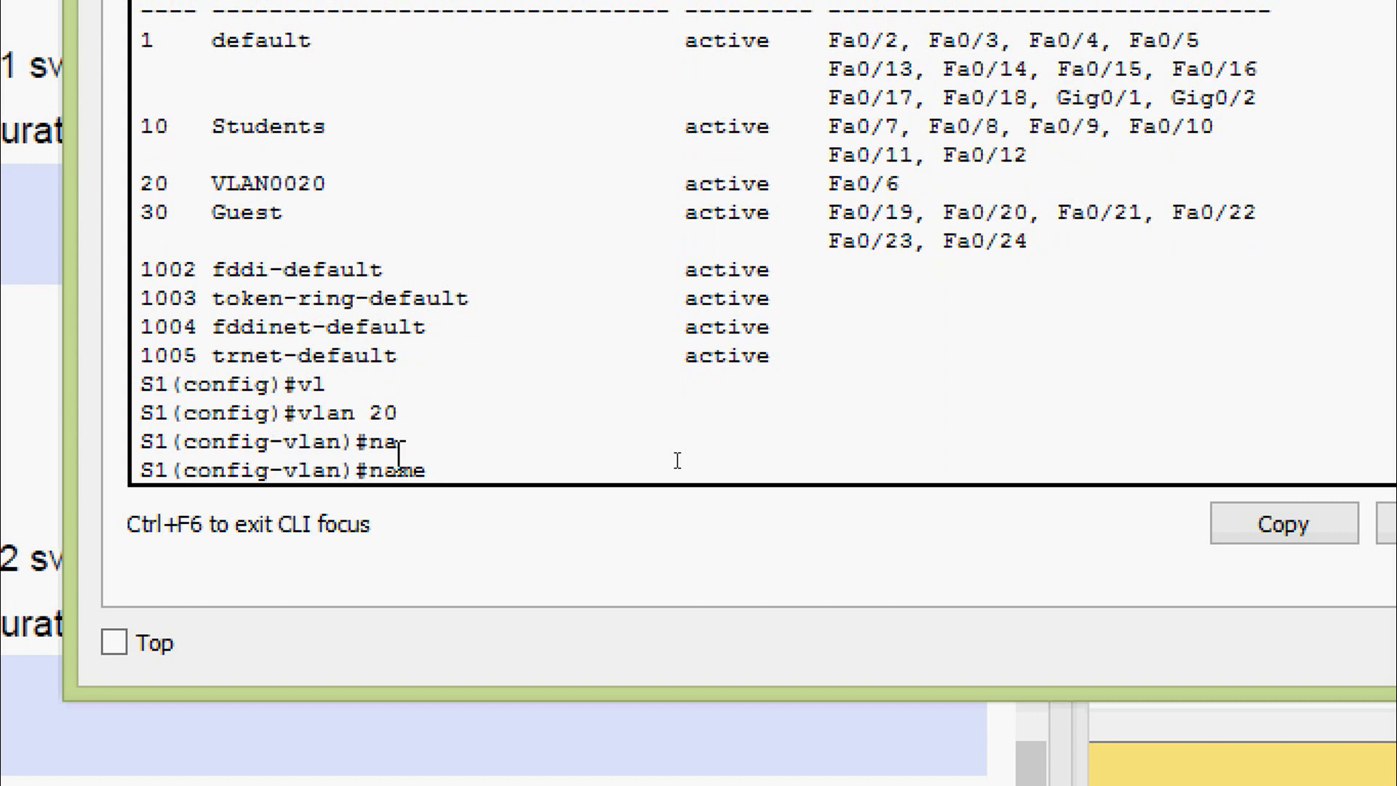
type("Faculty")
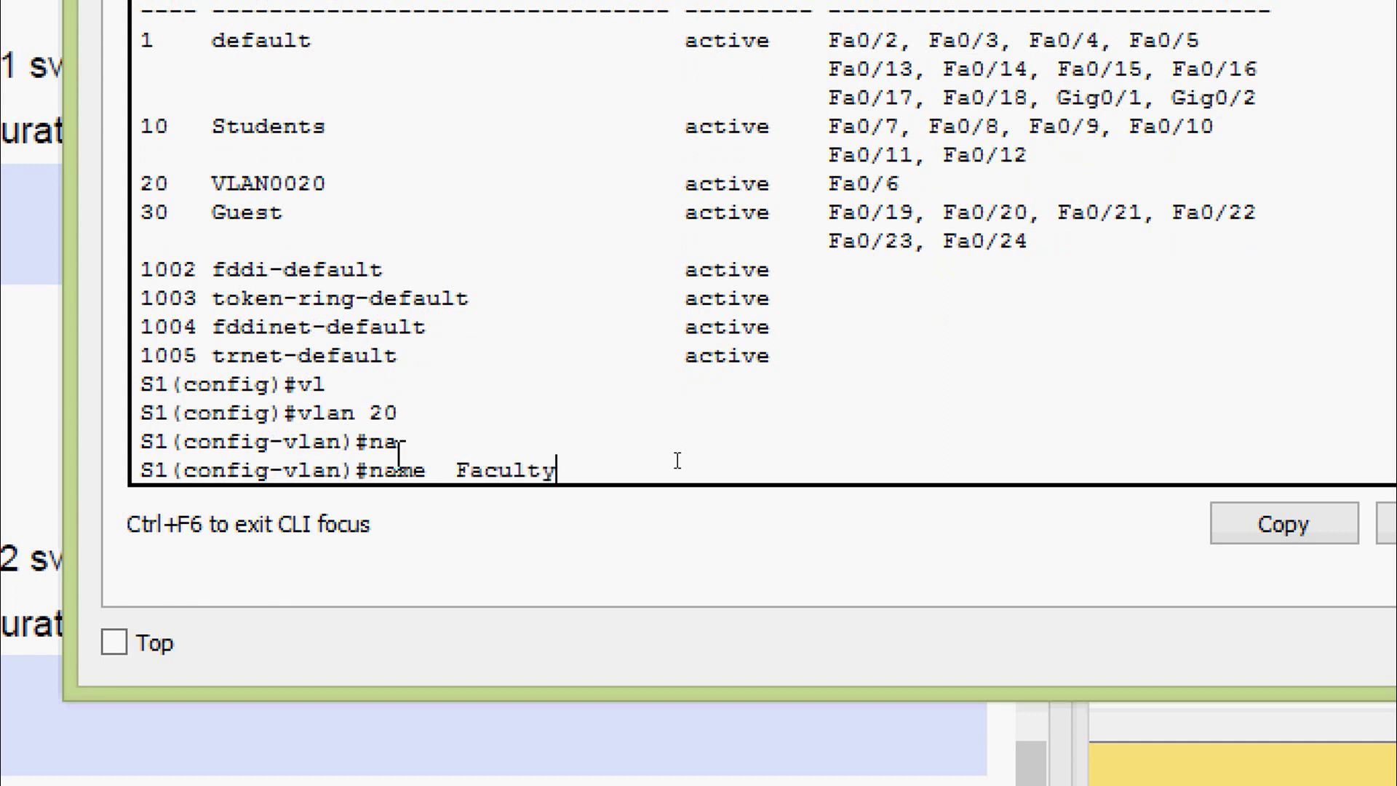
key("Return")
type("exit")
key("Return")
Assign the port range FastEthernet 0/13-18 to access VLAN 20.
type("inter")
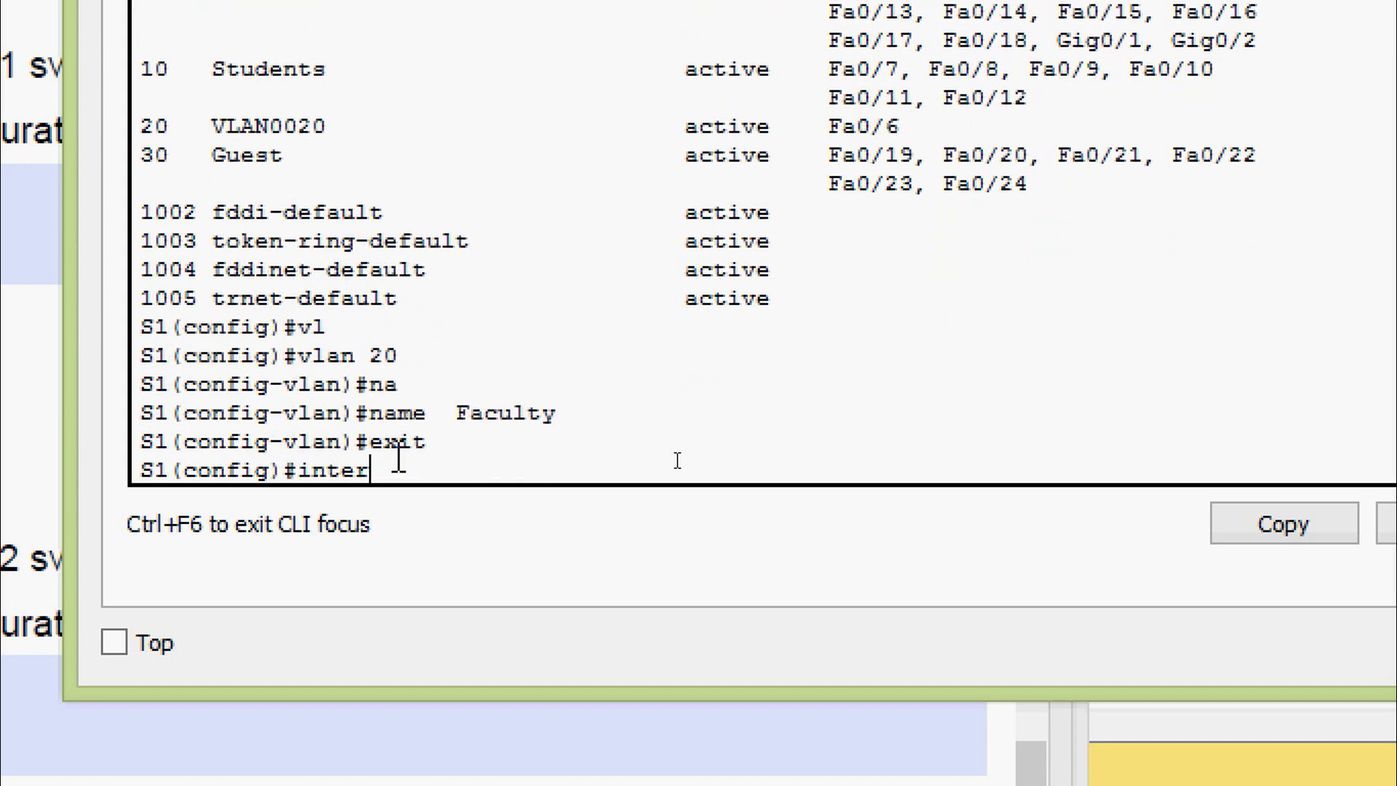
key("Tab")
type("r")
key("Tab")
type("f")
key("Tab")
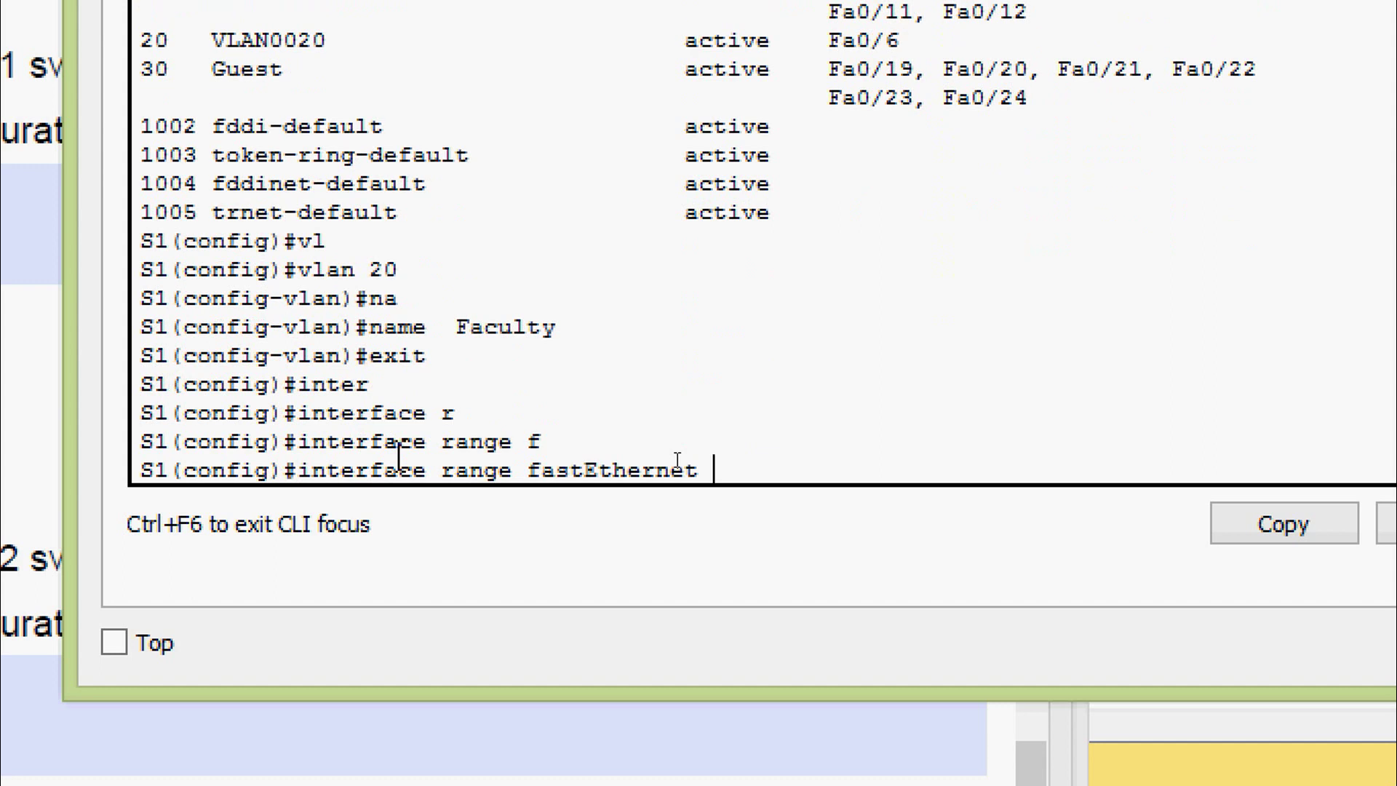
type("0/13-18")
key("Return")
type("swi")
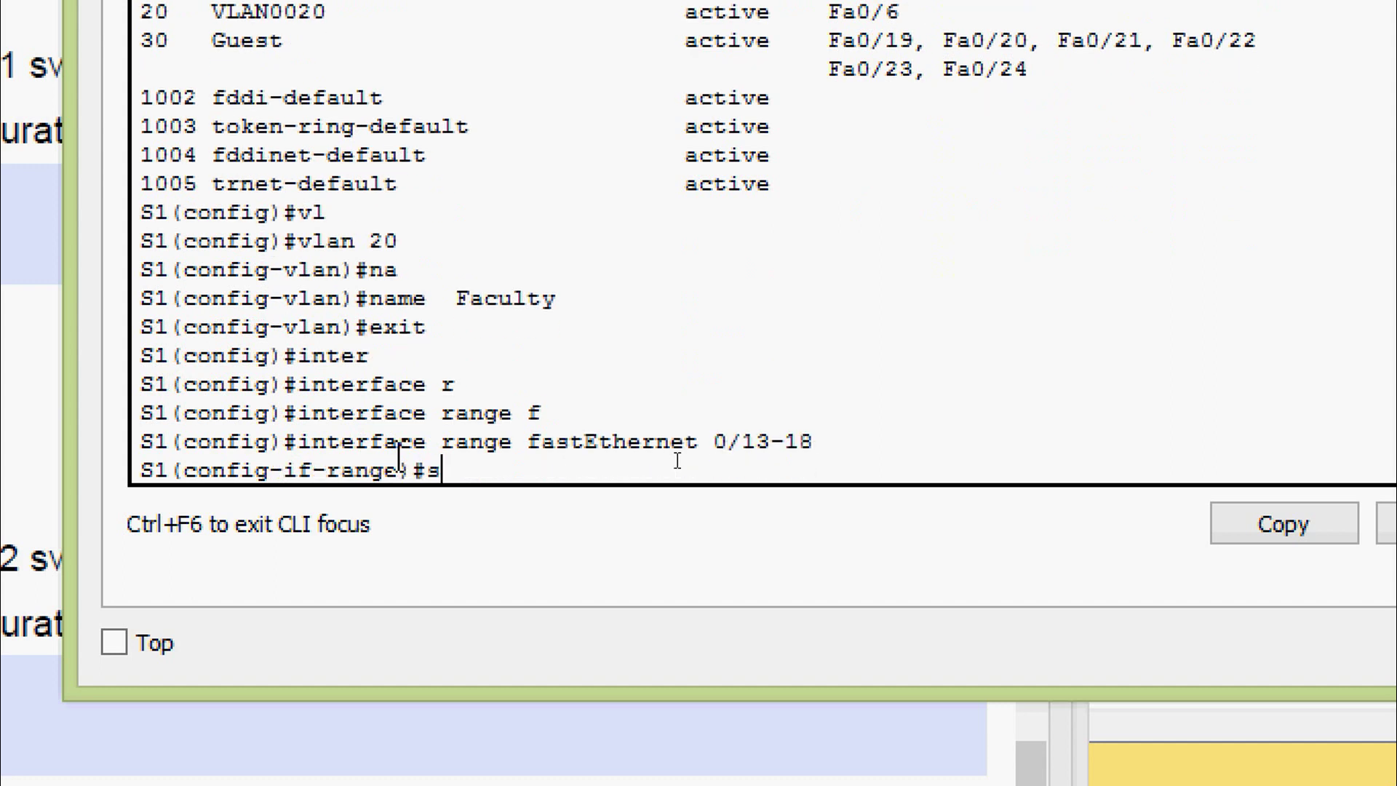
key("Tab")
type("ac")
key("Tab")
type("vl")
key("Tab")
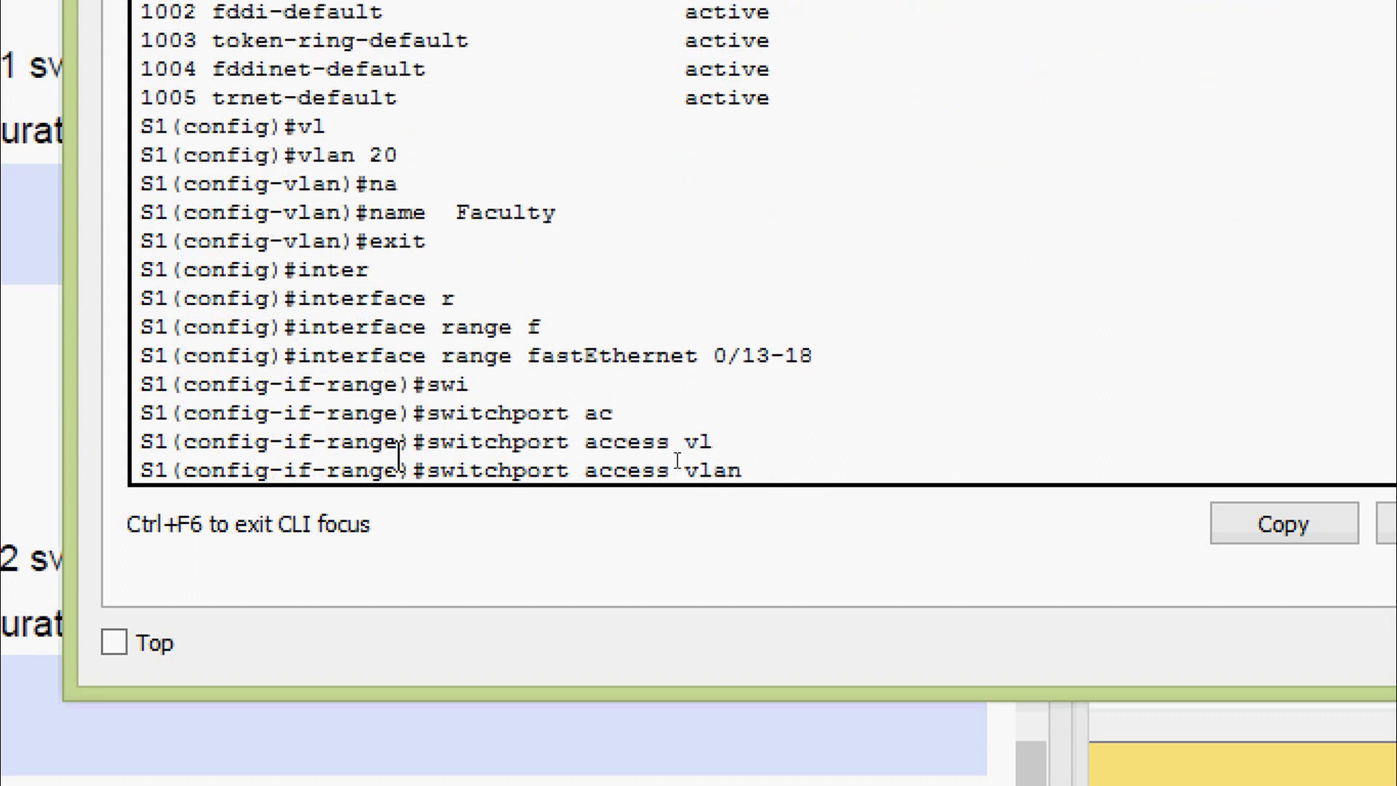
type("20")
key("Return")
Exit configuration mode and begin the show vlan verification command.
key("ctrl+z")
key("Return")
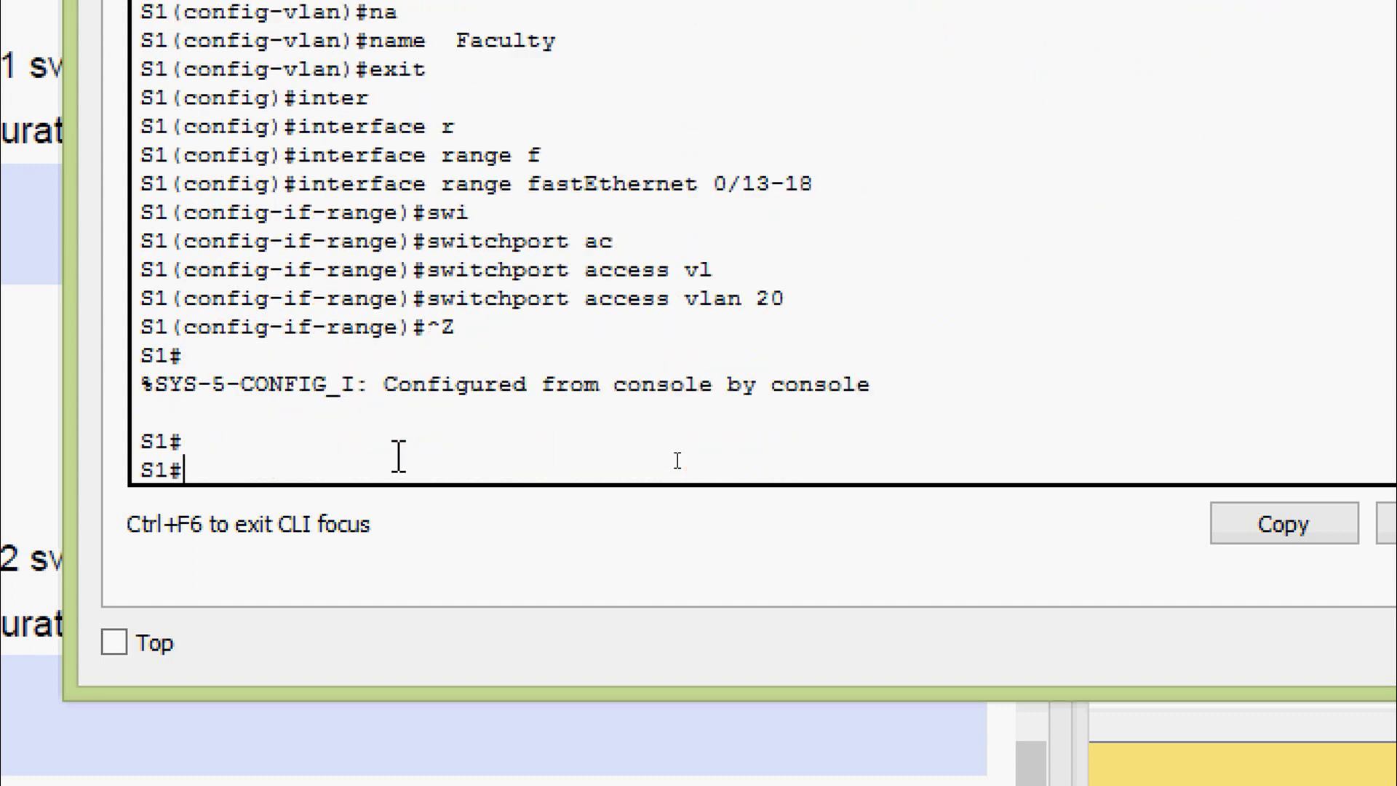
type("sh")
key("Tab")
type("vl")
key("Tab")
Display show vlan brief and confirm VLAN 20 Faculty holds Fa0/6 and Fa0/13–Fa0/18.
type("b")
key("Tab")
key("Return")
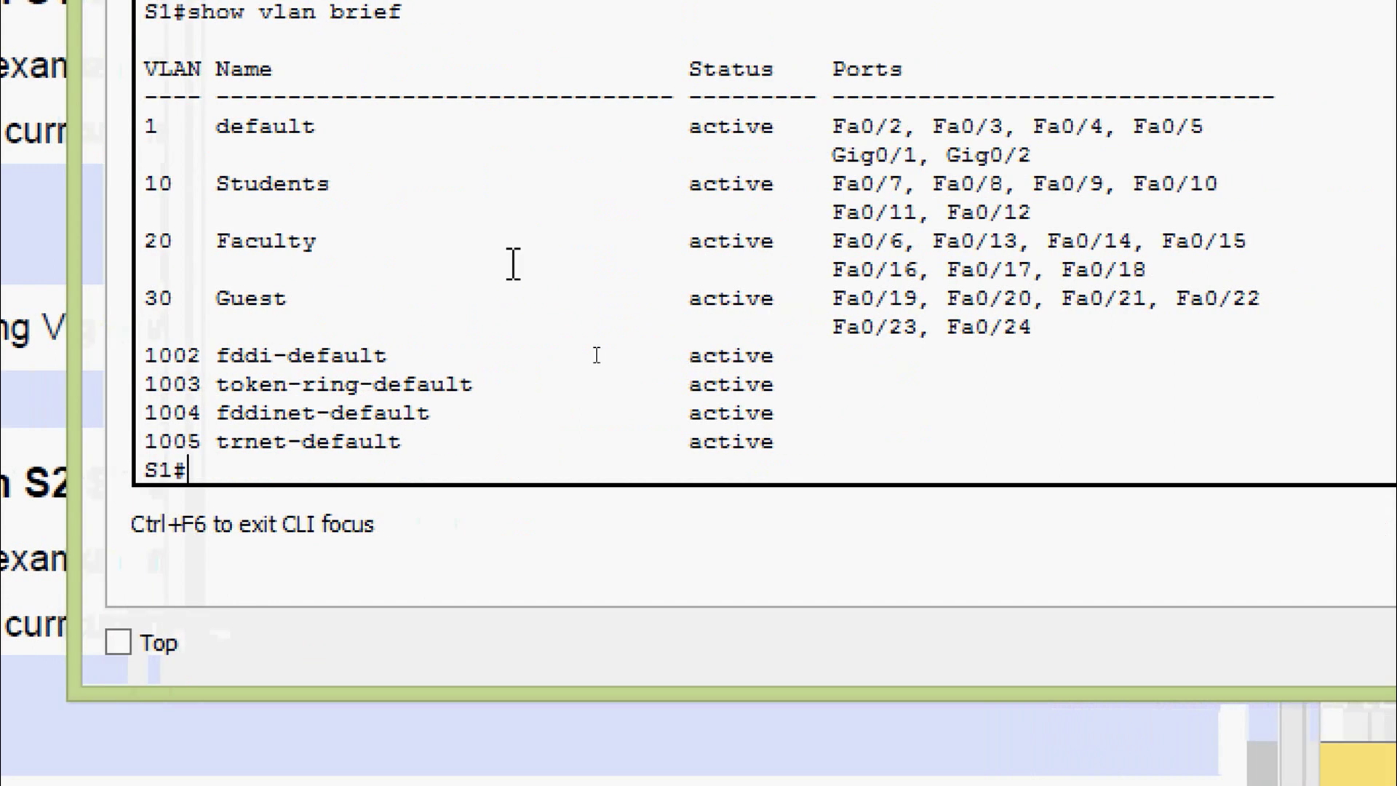
left_click_drag(144, 242, 347, 247)
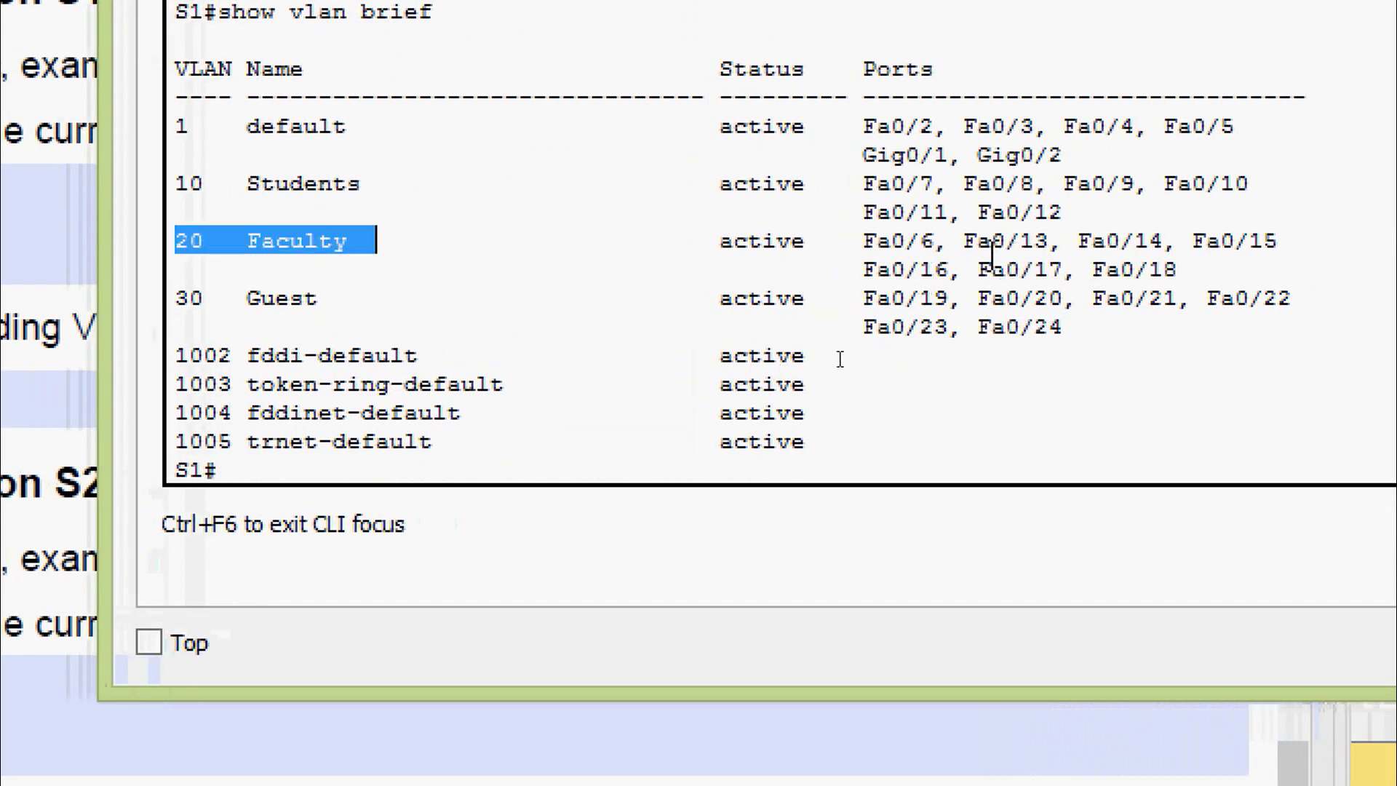
left_click_drag(964, 242, 1180, 275)
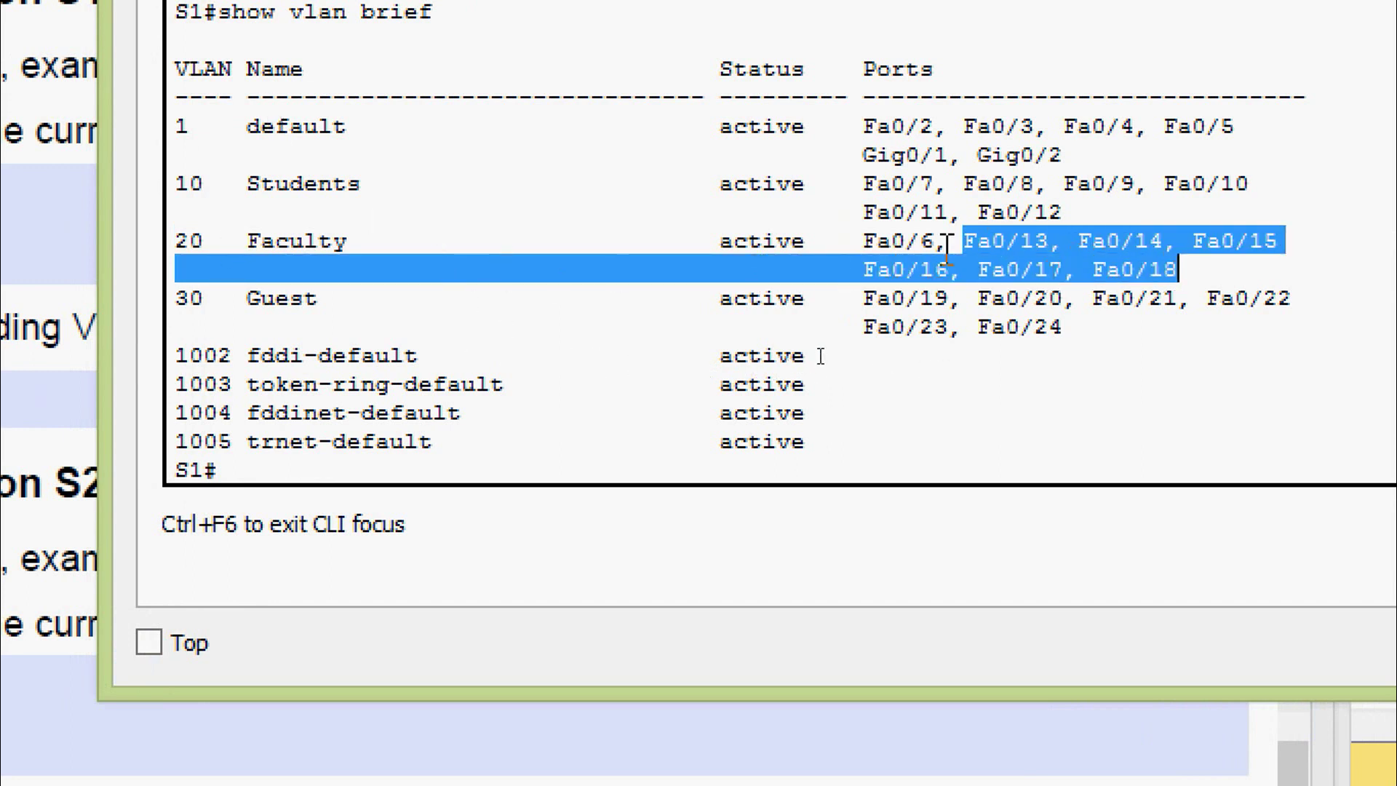
left_click_drag(935, 241, 871, 242)
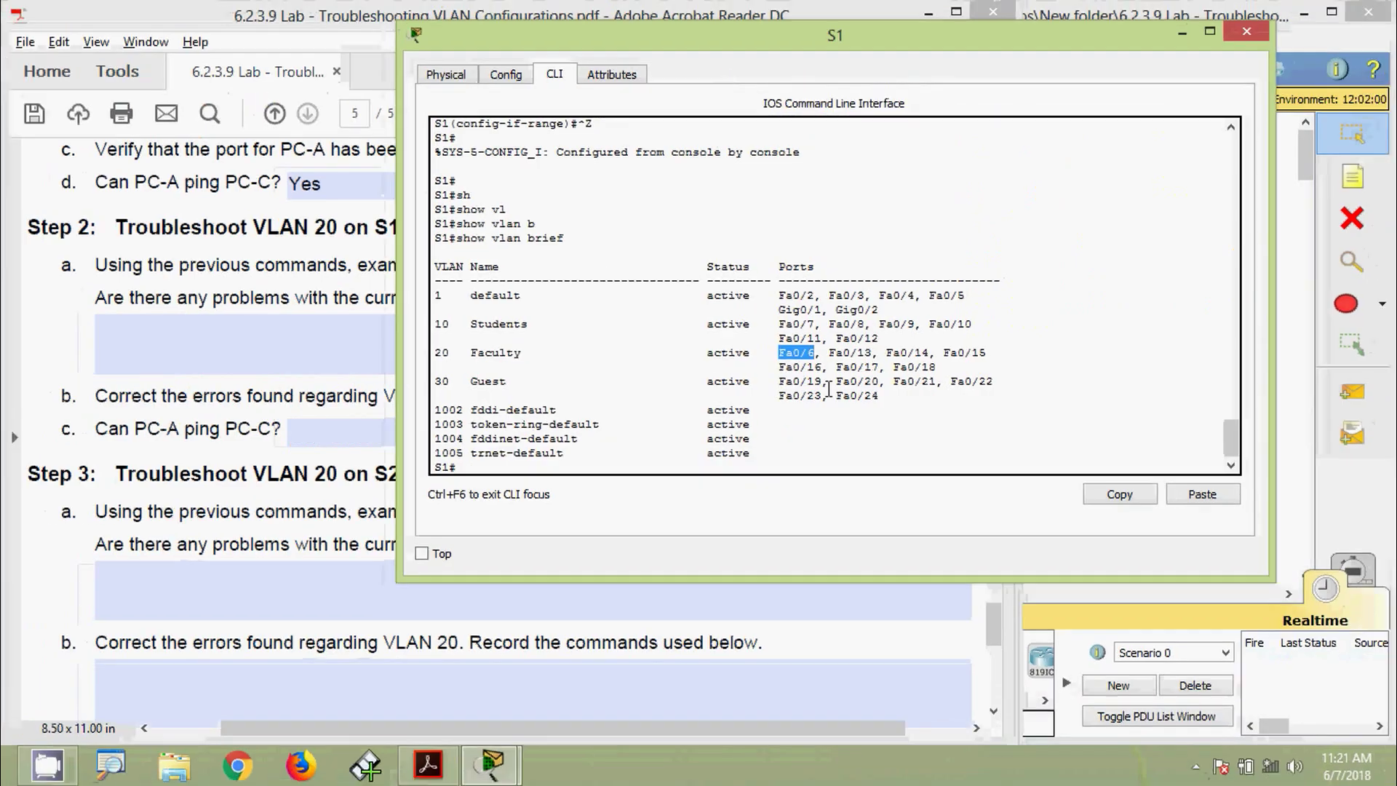
left_click(968, 313)
Close S1, rerun ping 192.168.20.3 from PC-A's command prompt for 4/4 replies, then close PC-A.
left_click(1246, 34)
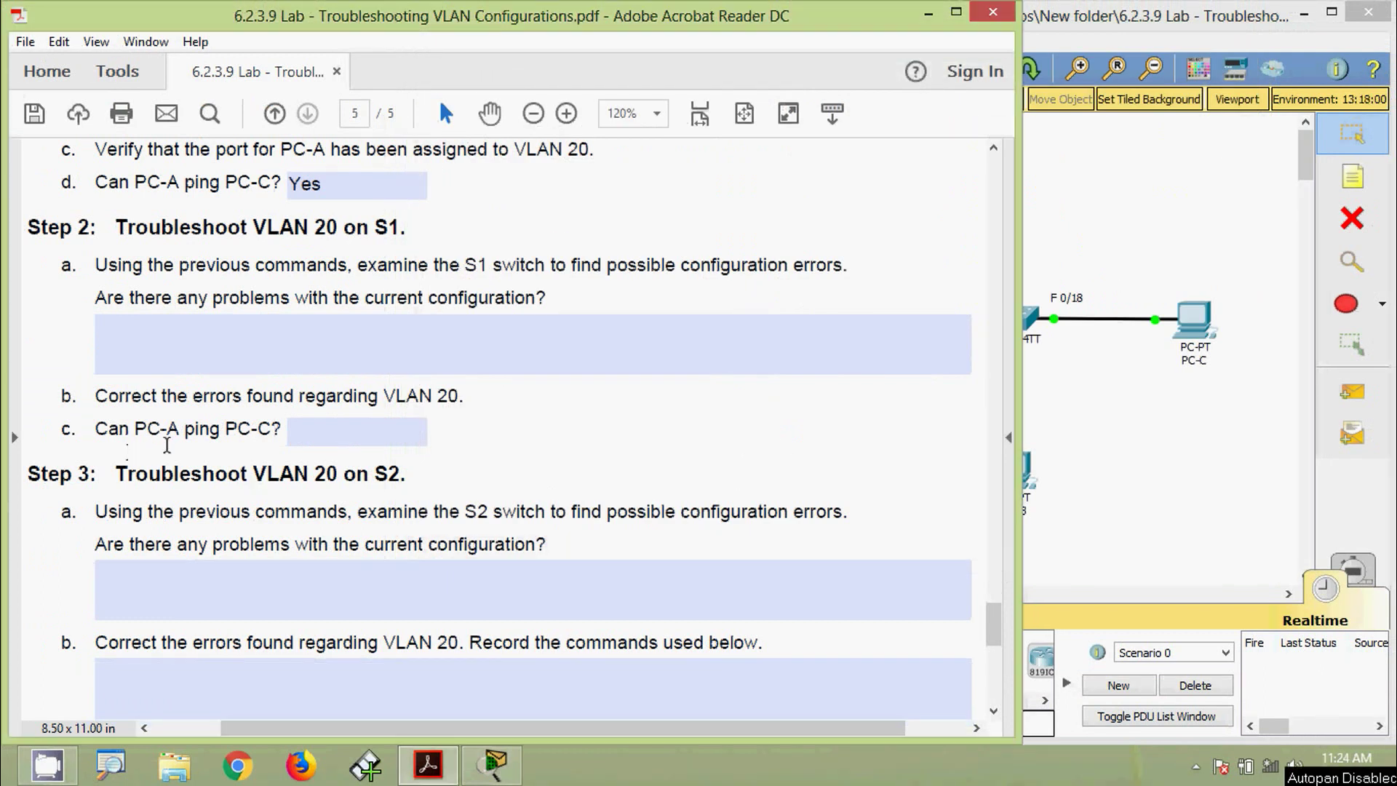
left_click(1104, 502)
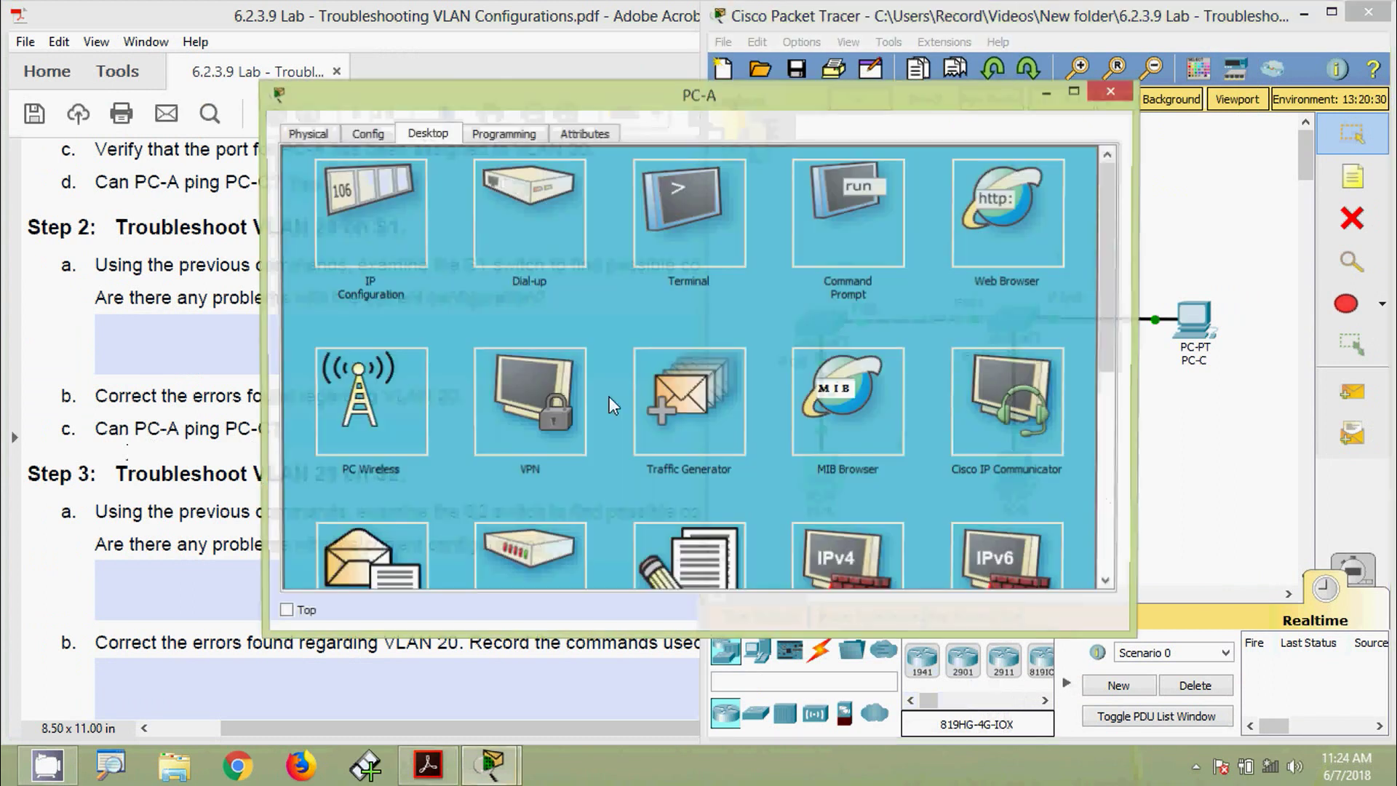
left_click(821, 470)
left_click(850, 259)
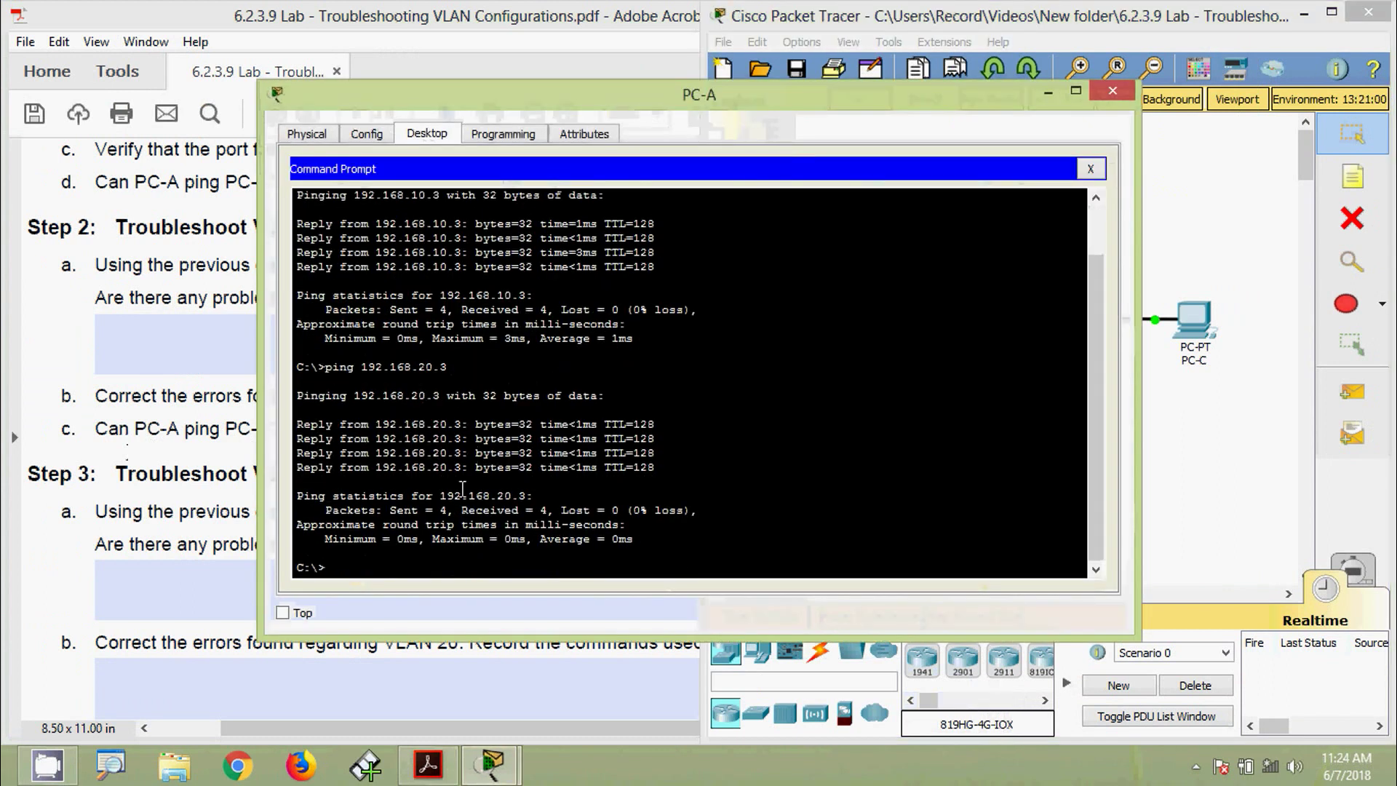
key("Up")
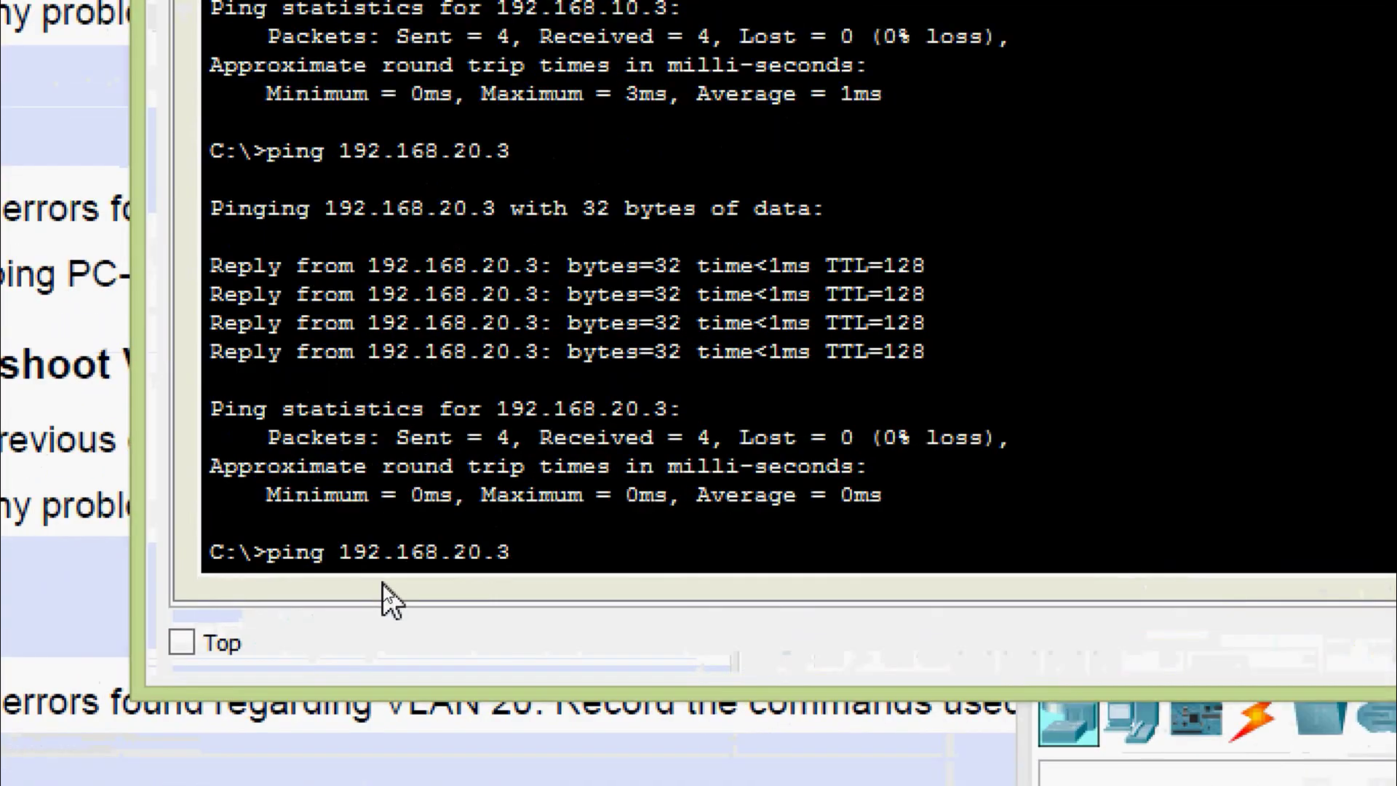
key("Return")
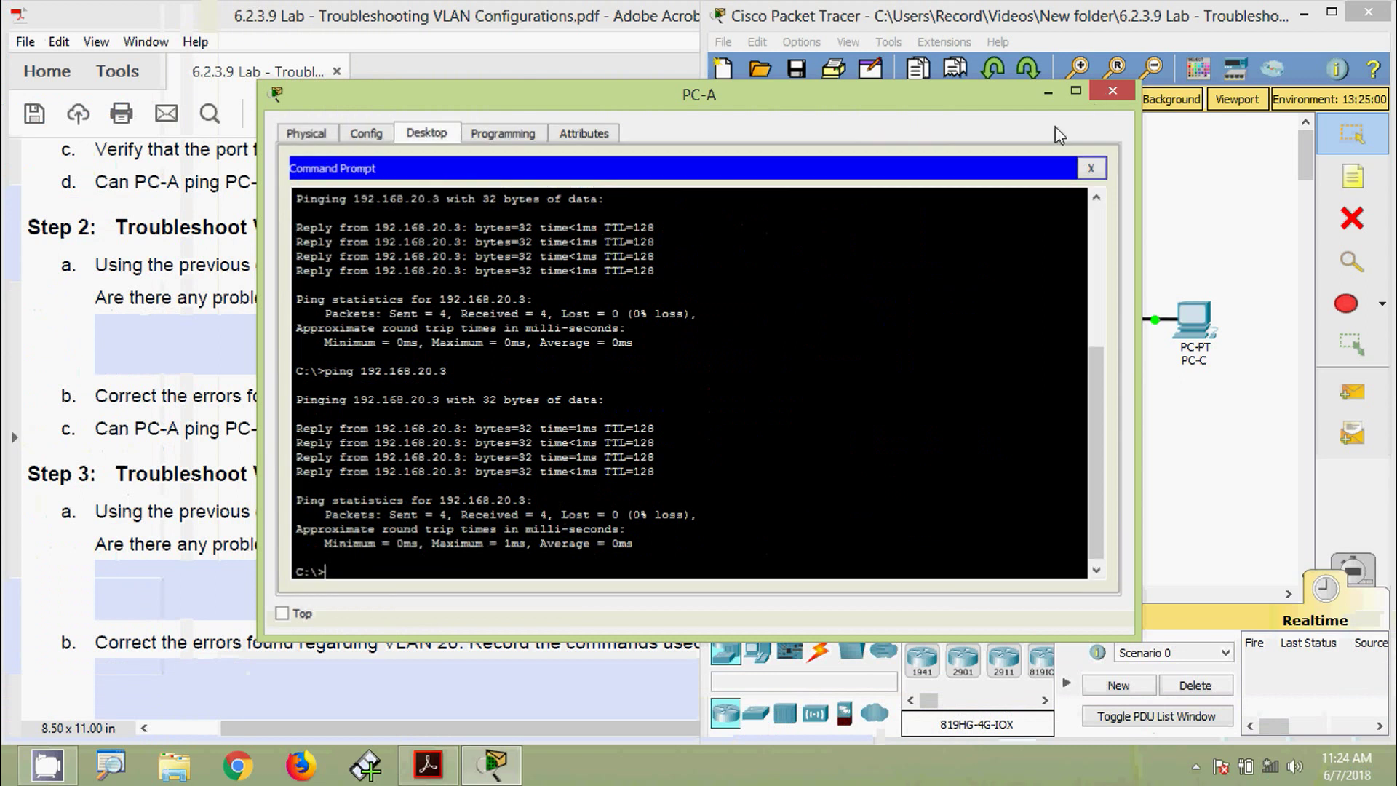
left_click(1112, 90)
left_click(370, 447)
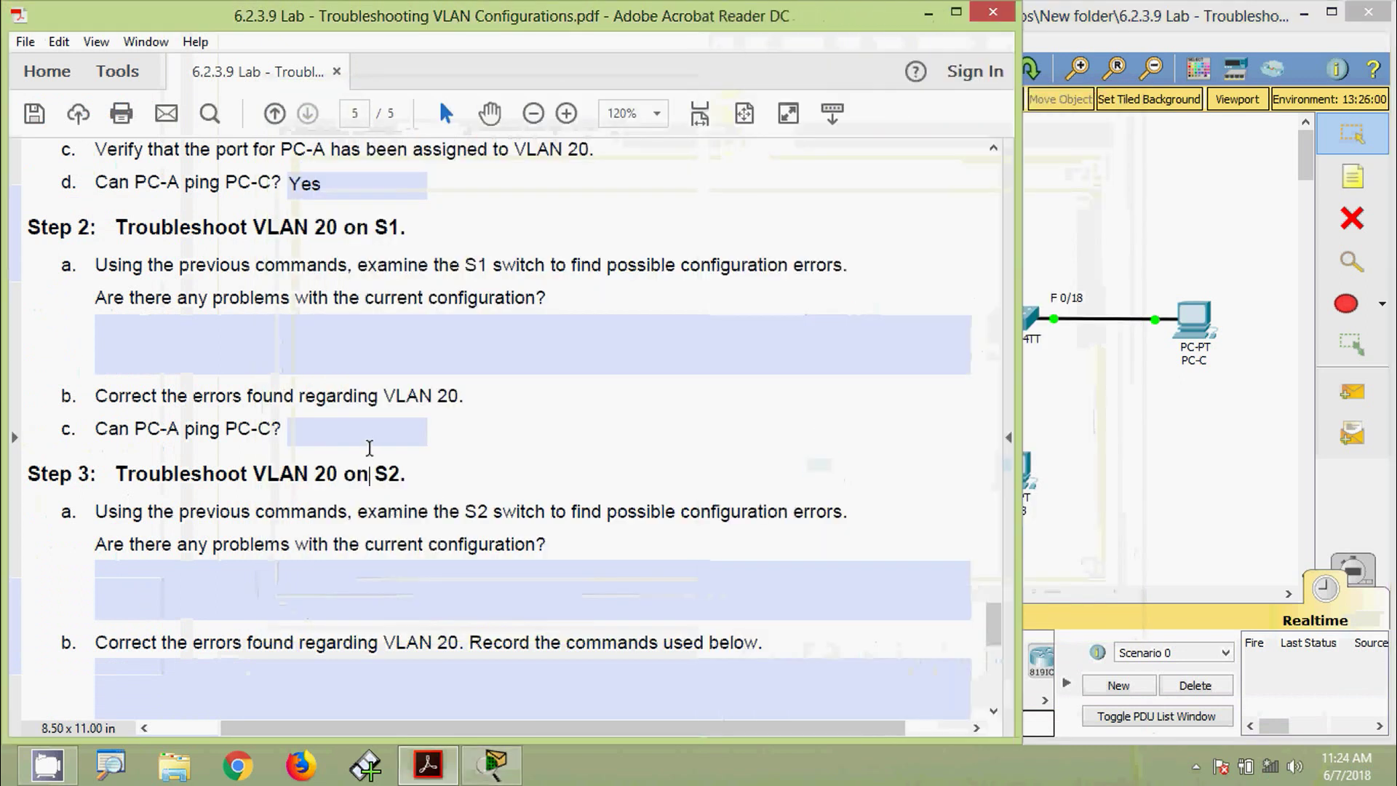
Enter Yes as the Step 2c answer to 'Can PC-A ping PC-C?'.
left_click(373, 444)
type("Yes")
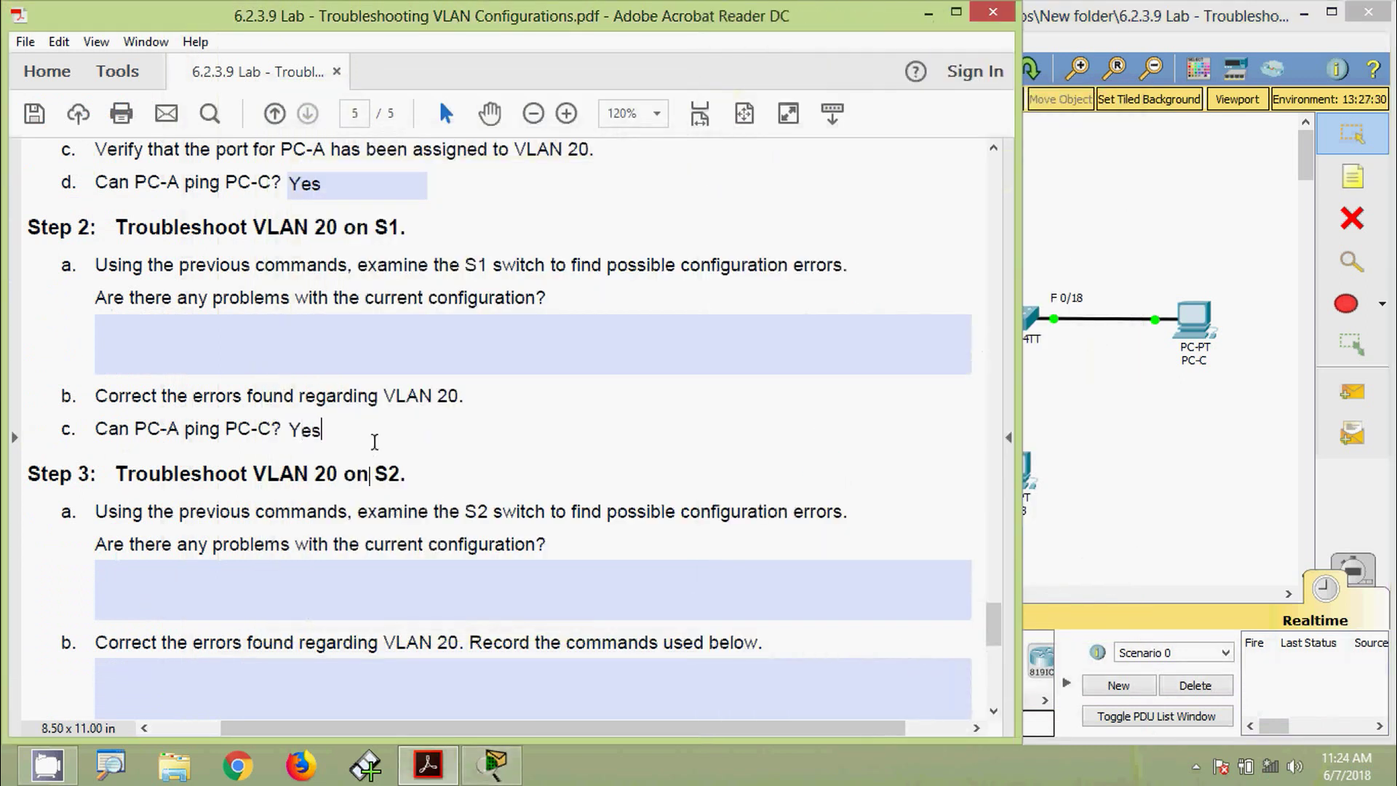
left_click(345, 497)
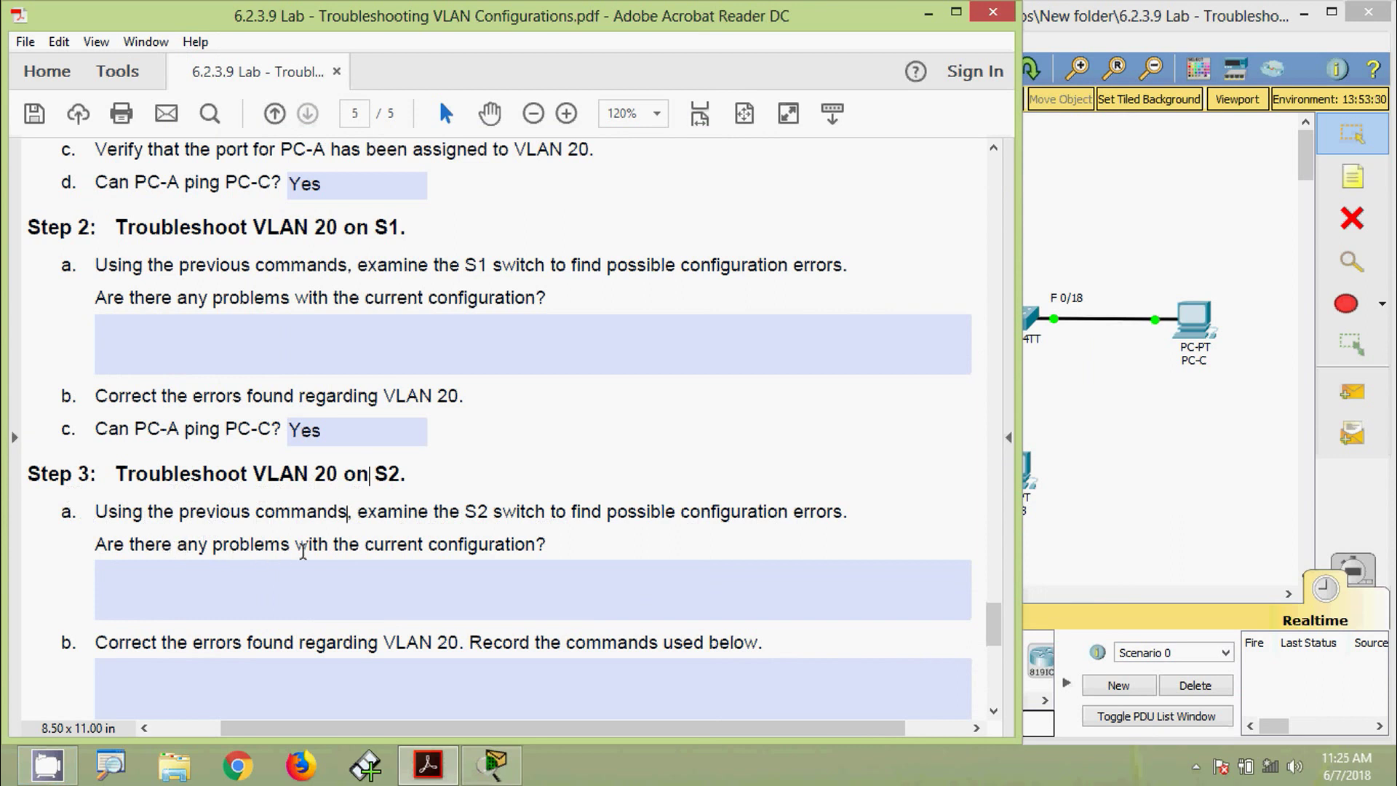
Open S2's CLI and log in with the console and enable passwords to reach privileged mode.
left_click(1109, 490)
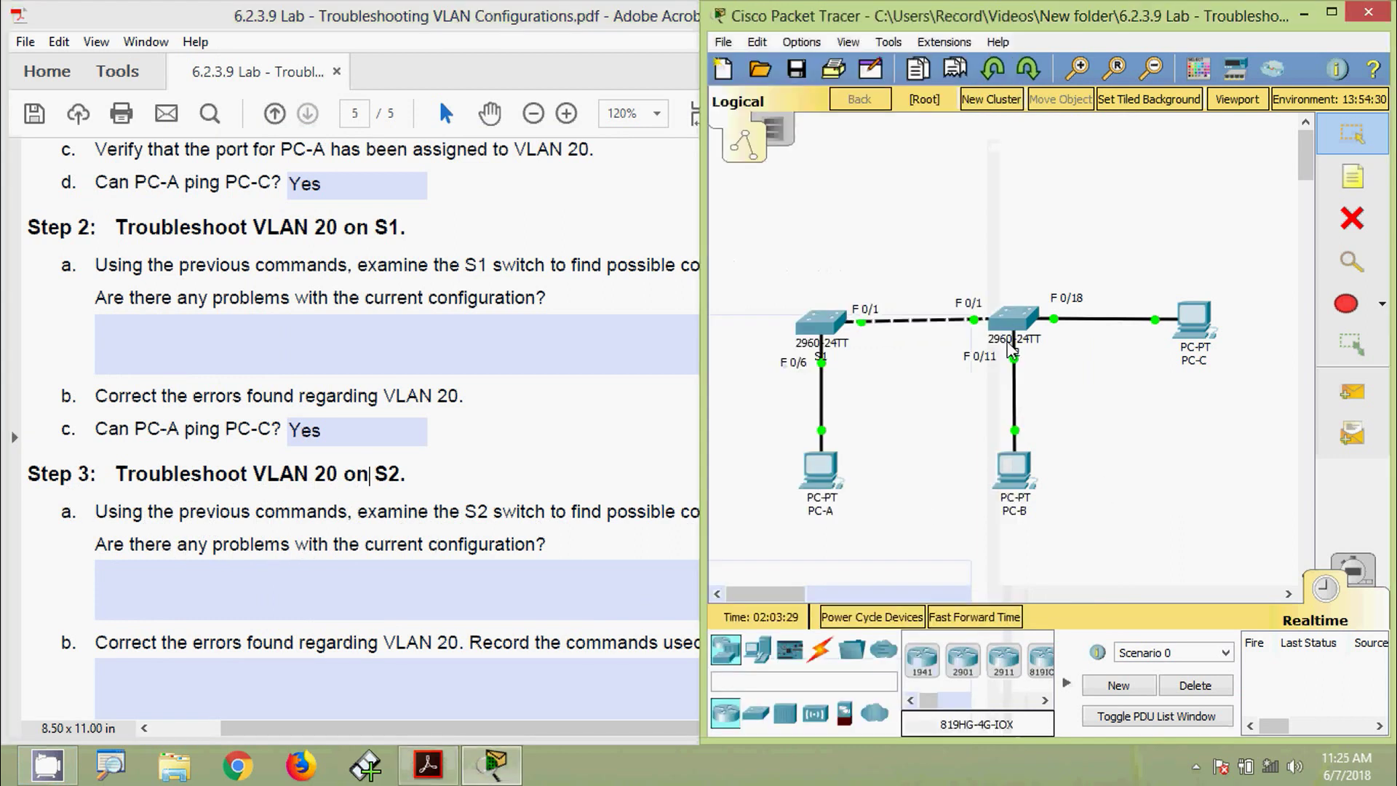
double_click(1013, 319)
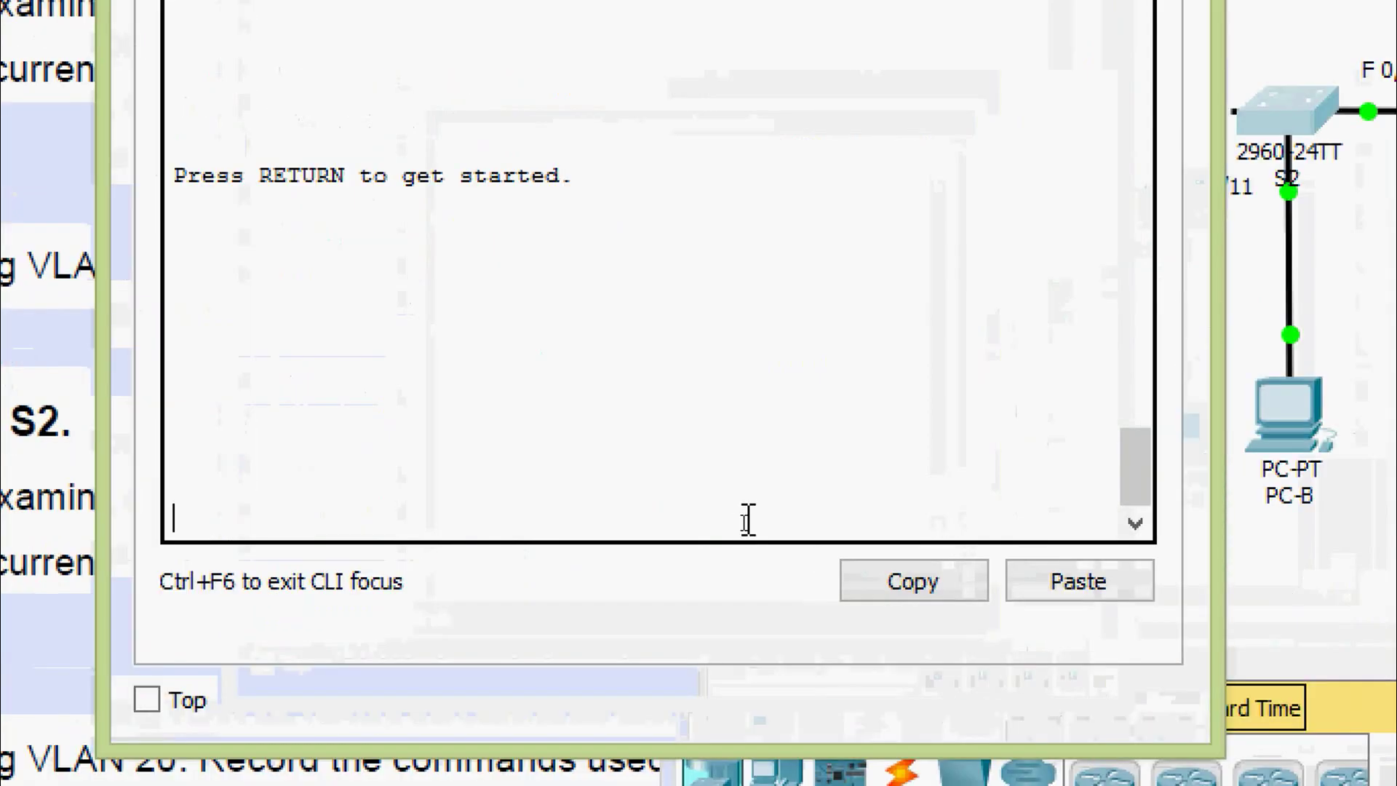
key("Return")
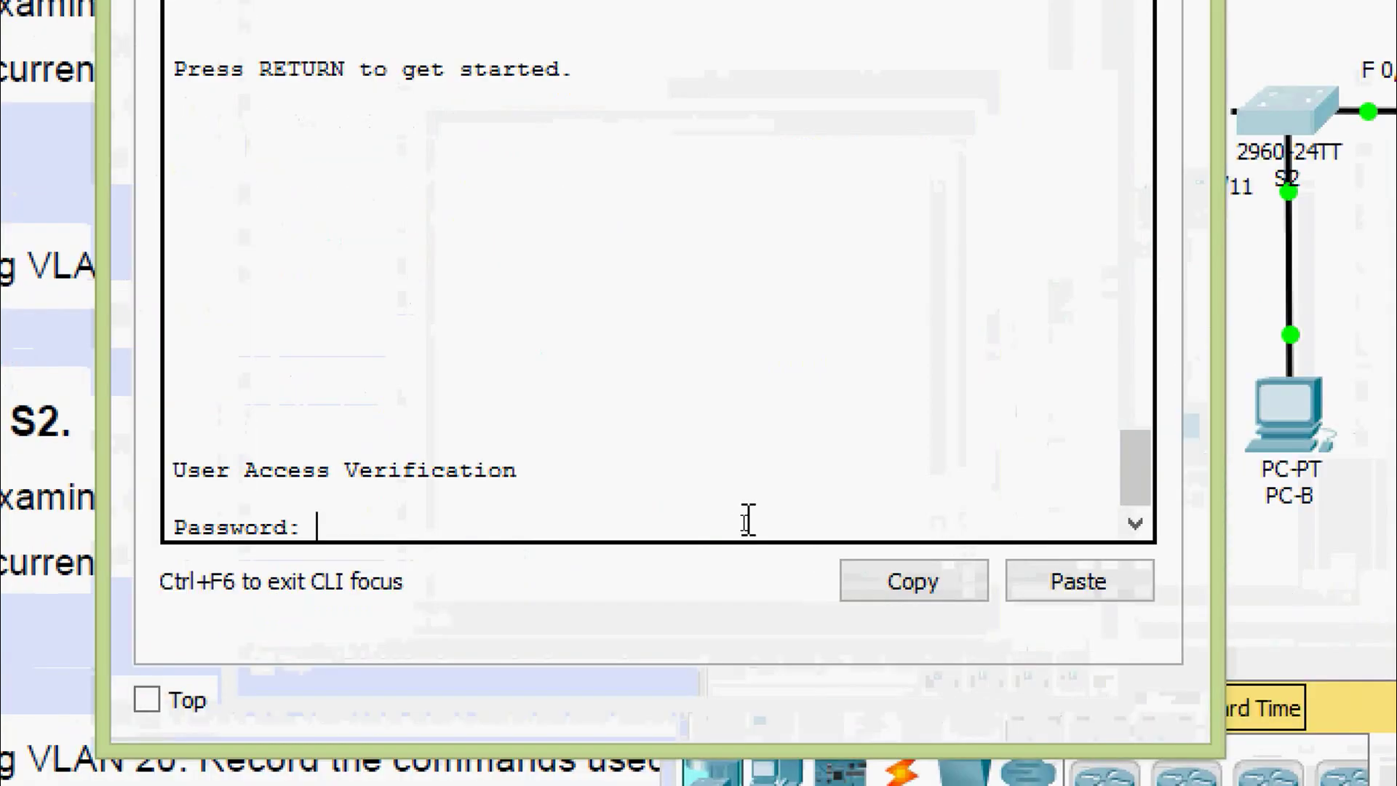
key("Return")
type("cisco")
key("Return")
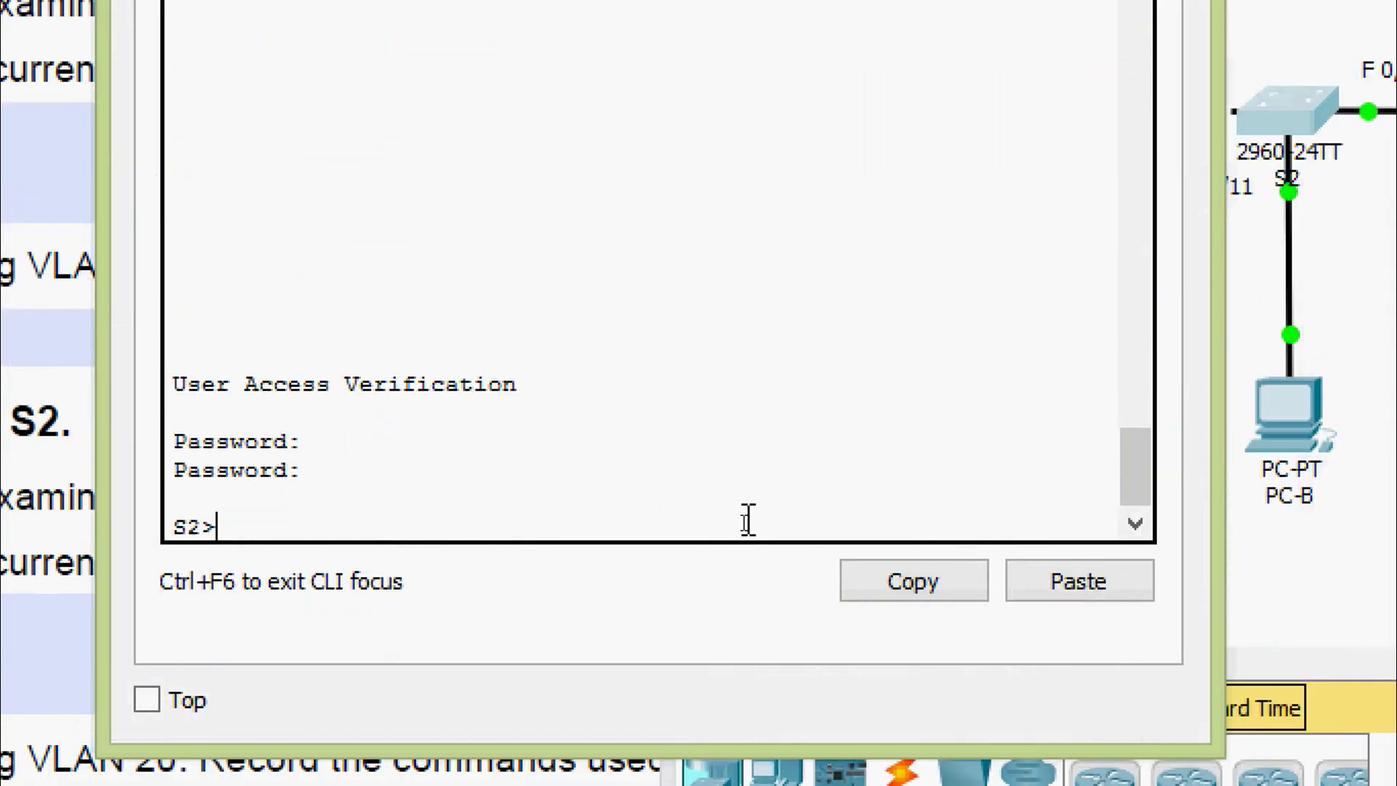
type("ena")
key("Tab")
key("Return")
type("class")
key("Return")
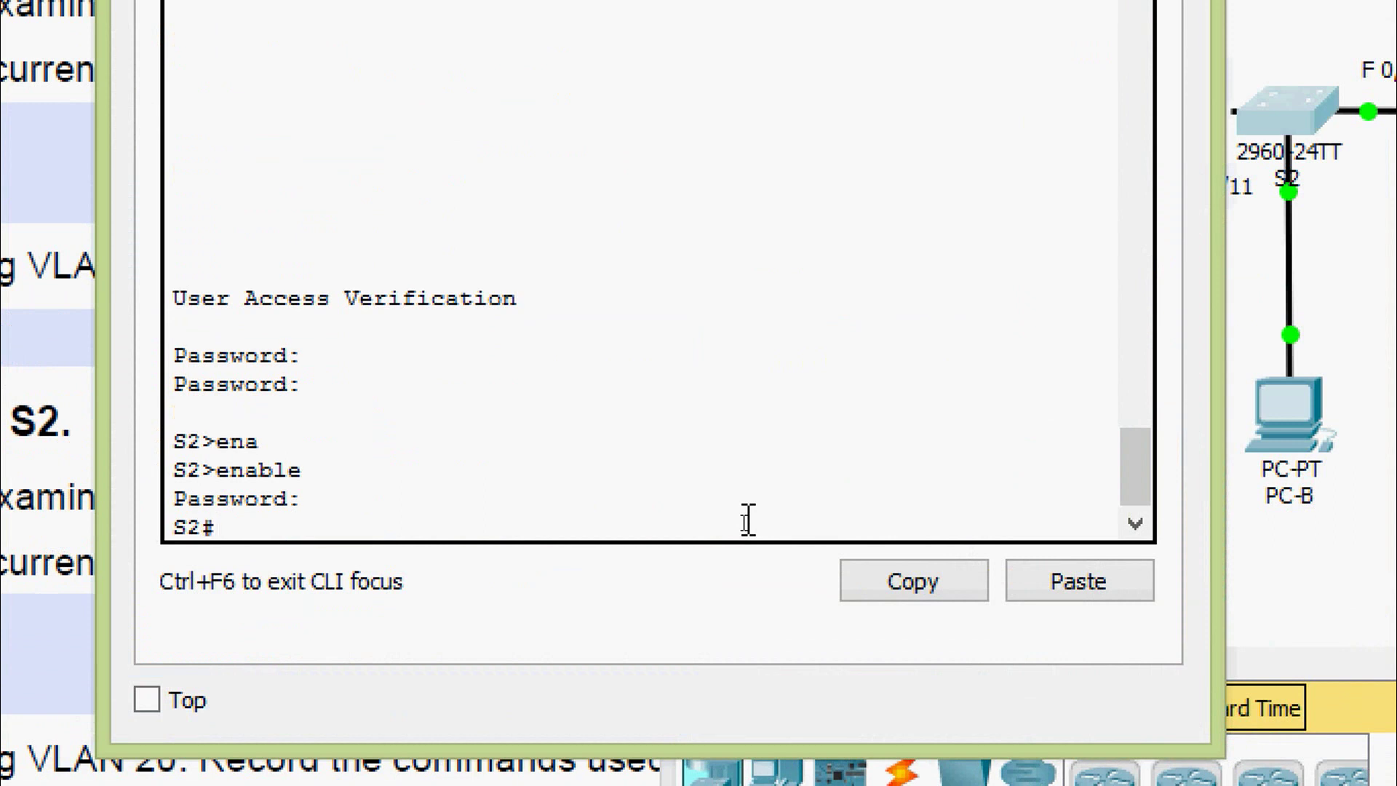
List S2's VLANs, widen the console, and check Faculty VLAN 20 holds Fa0/13–Fa0/18.
type("sh")
key("Tab")
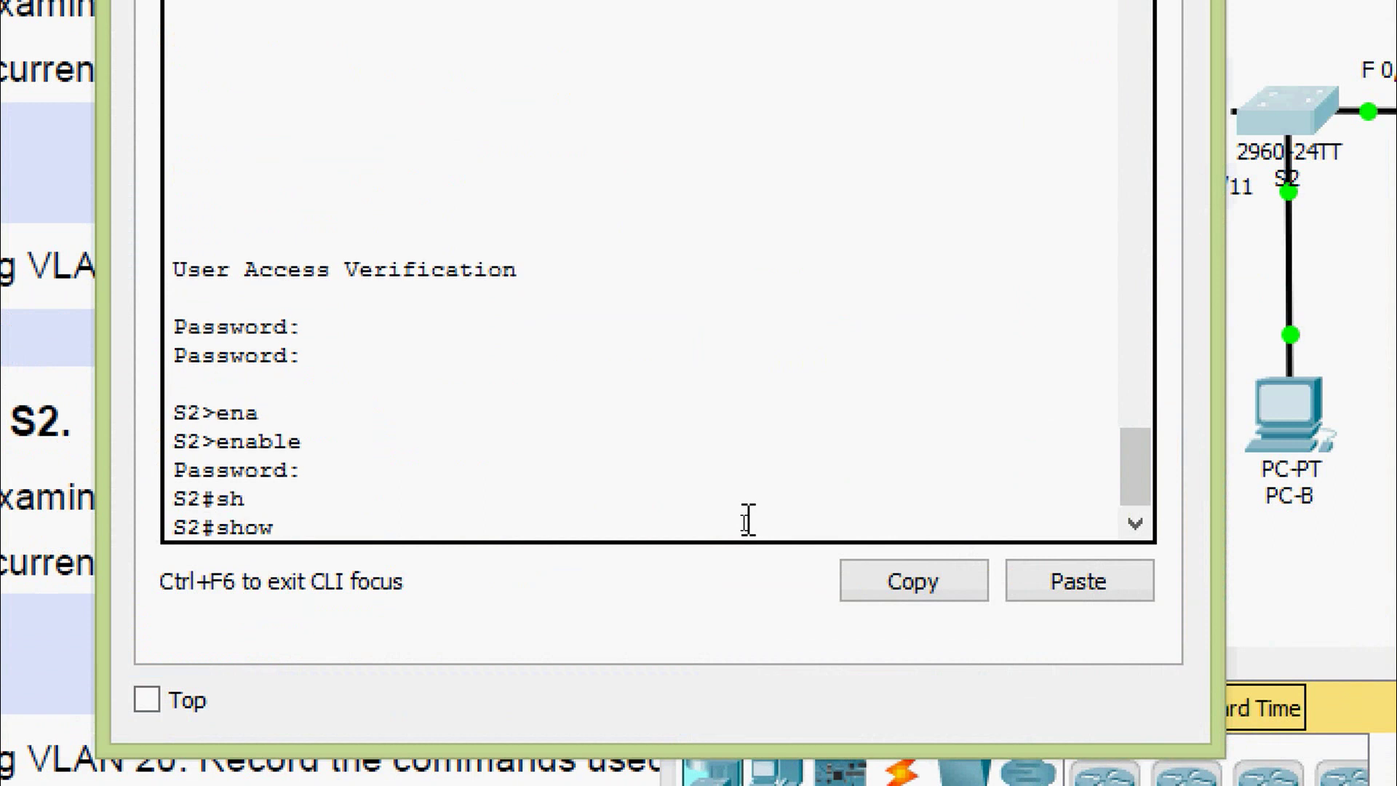
type("vl")
key("Return")
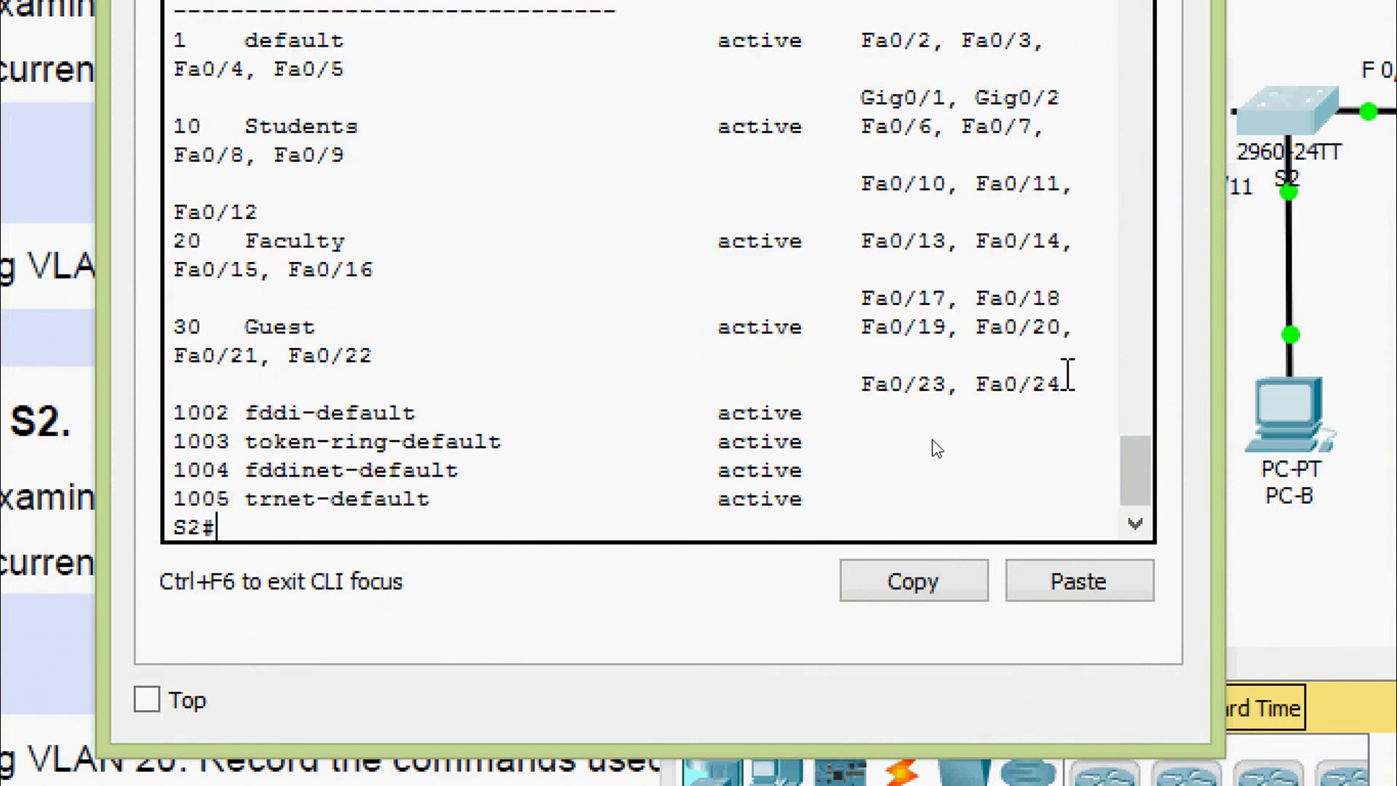
mouse_move(1217, 321)
left_mouse_down()
mouse_move(1387, 324)
mouse_move(1224, 309)
left_mouse_up()
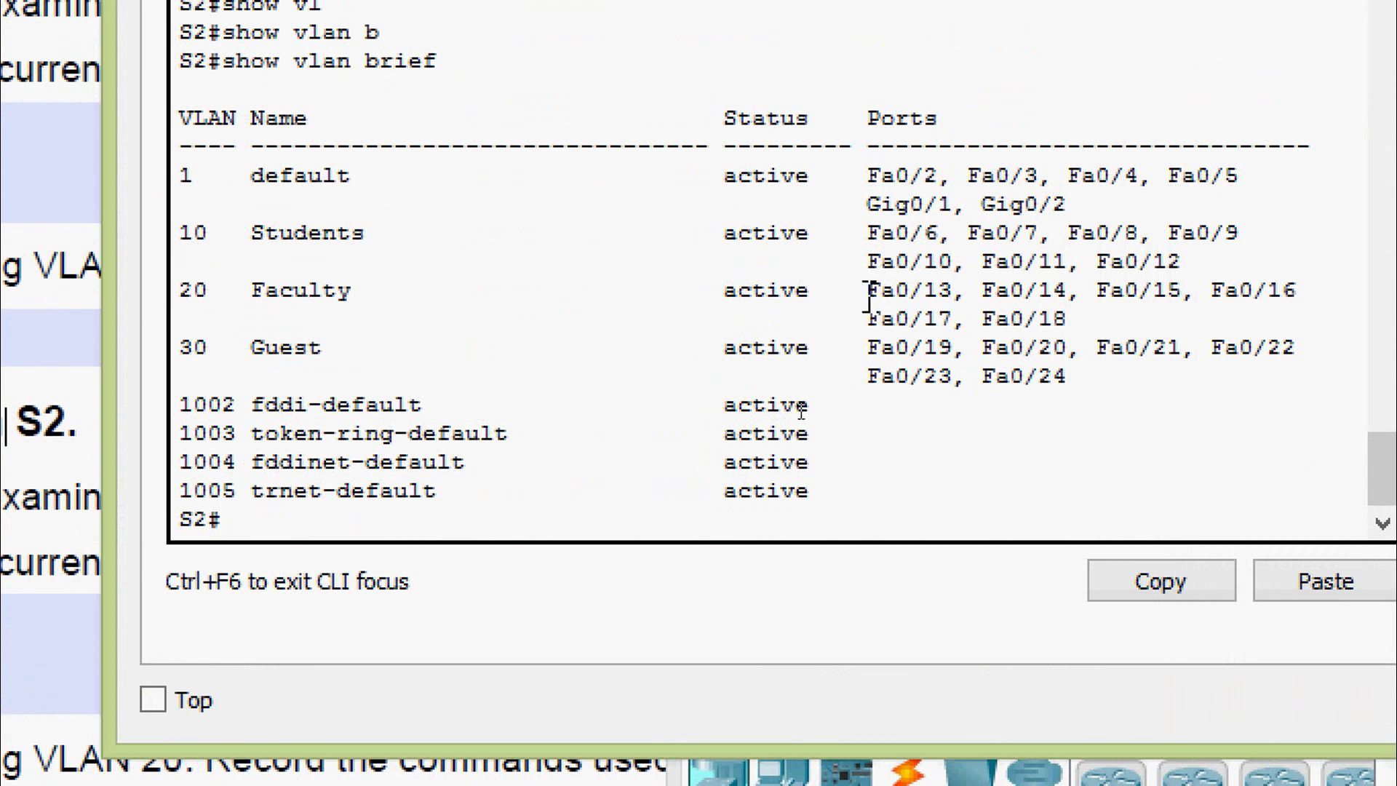
left_click_drag(868, 297, 1073, 318)
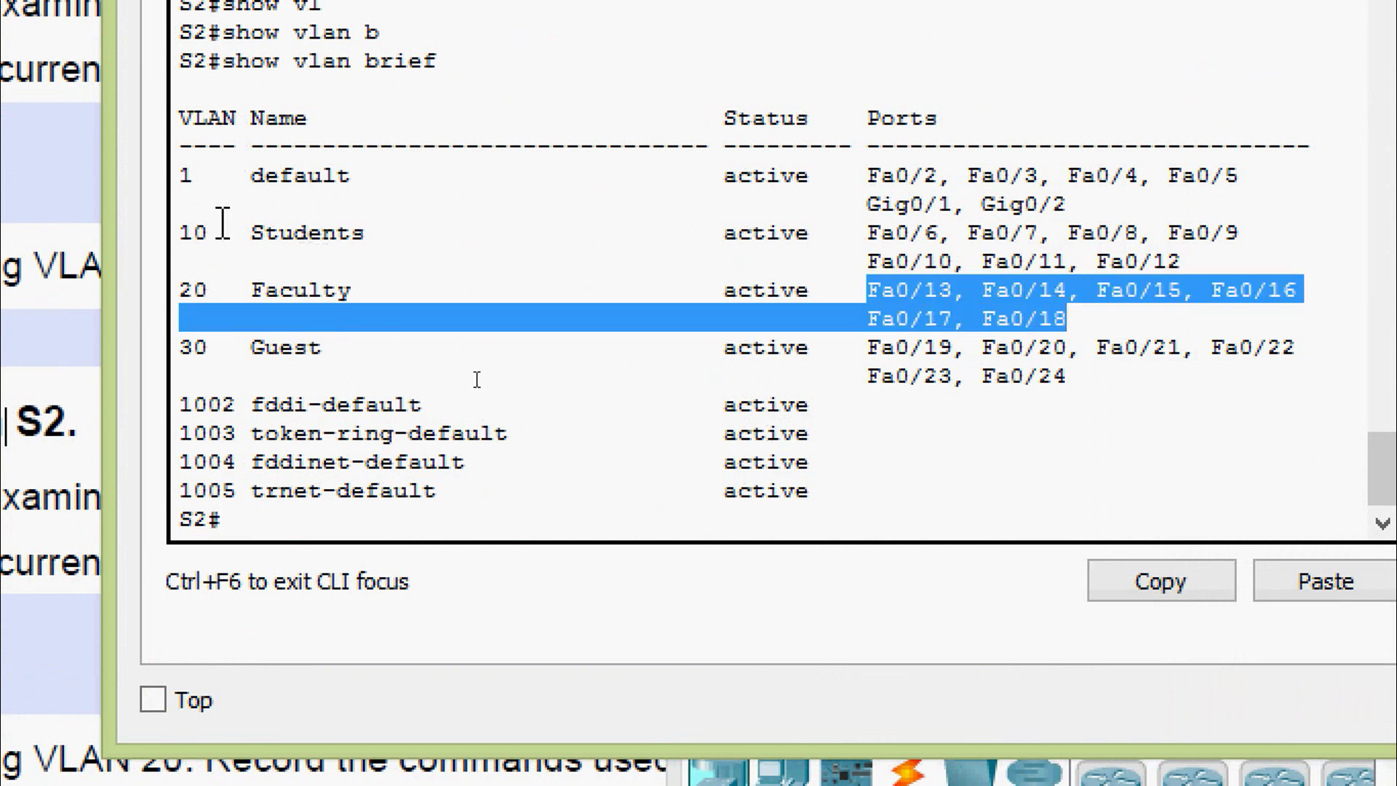
left_click(370, 300)
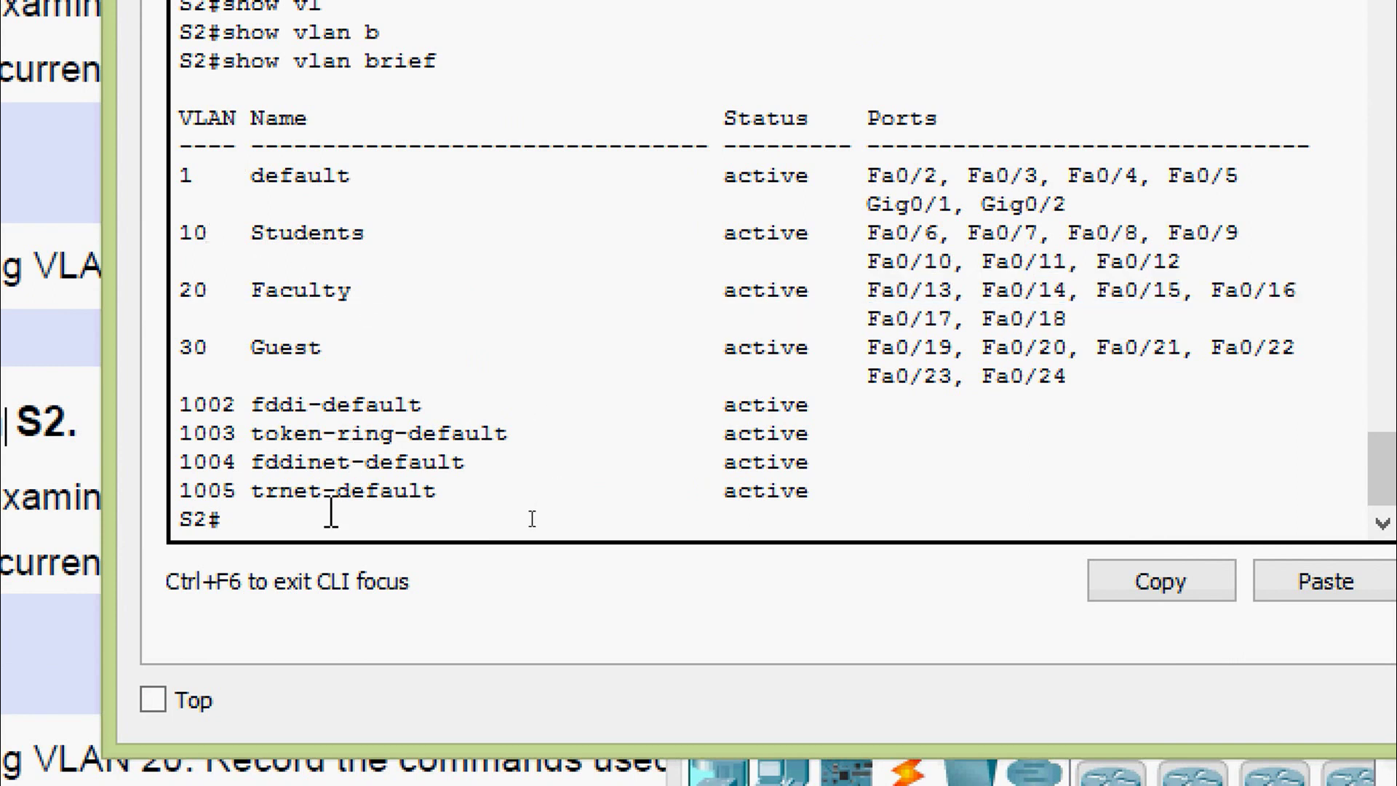
Run show interfaces trunk on S2, confirm Fa0/1 allows VLANs 1,10,20,30, then close S2.
type("sh")
key("Tab")
type("inter")
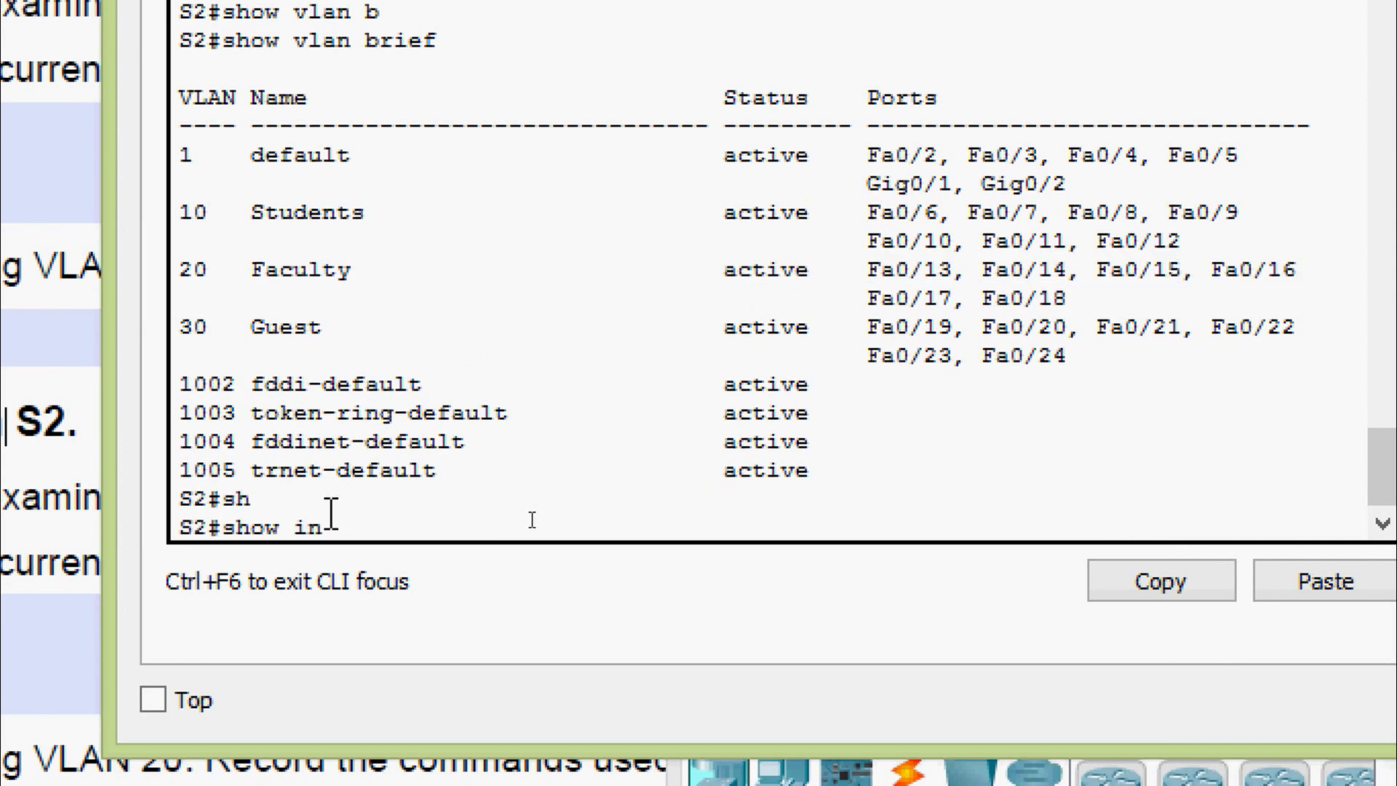
key("Tab")
type("t")
key("Tab")
key("Return")
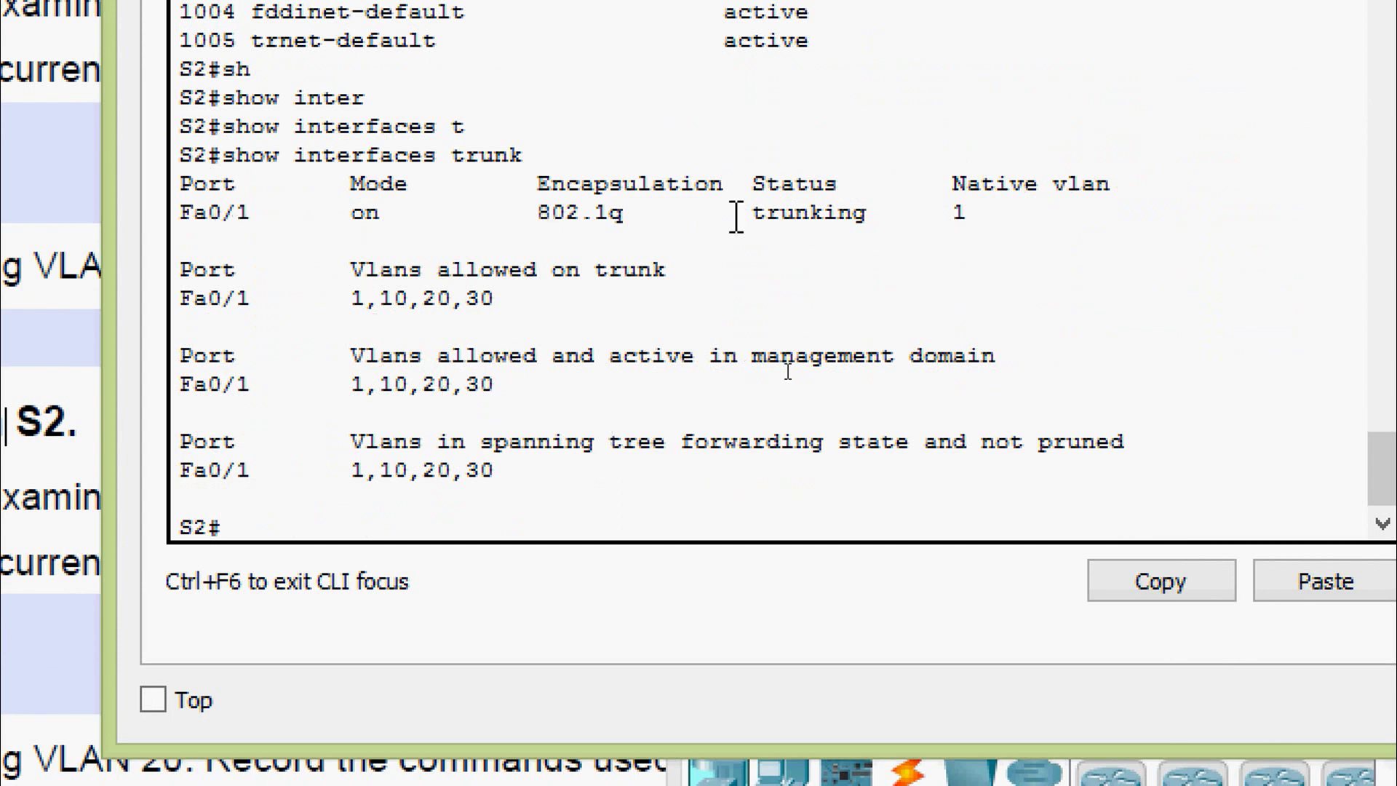
left_click_drag(502, 384, 175, 259)
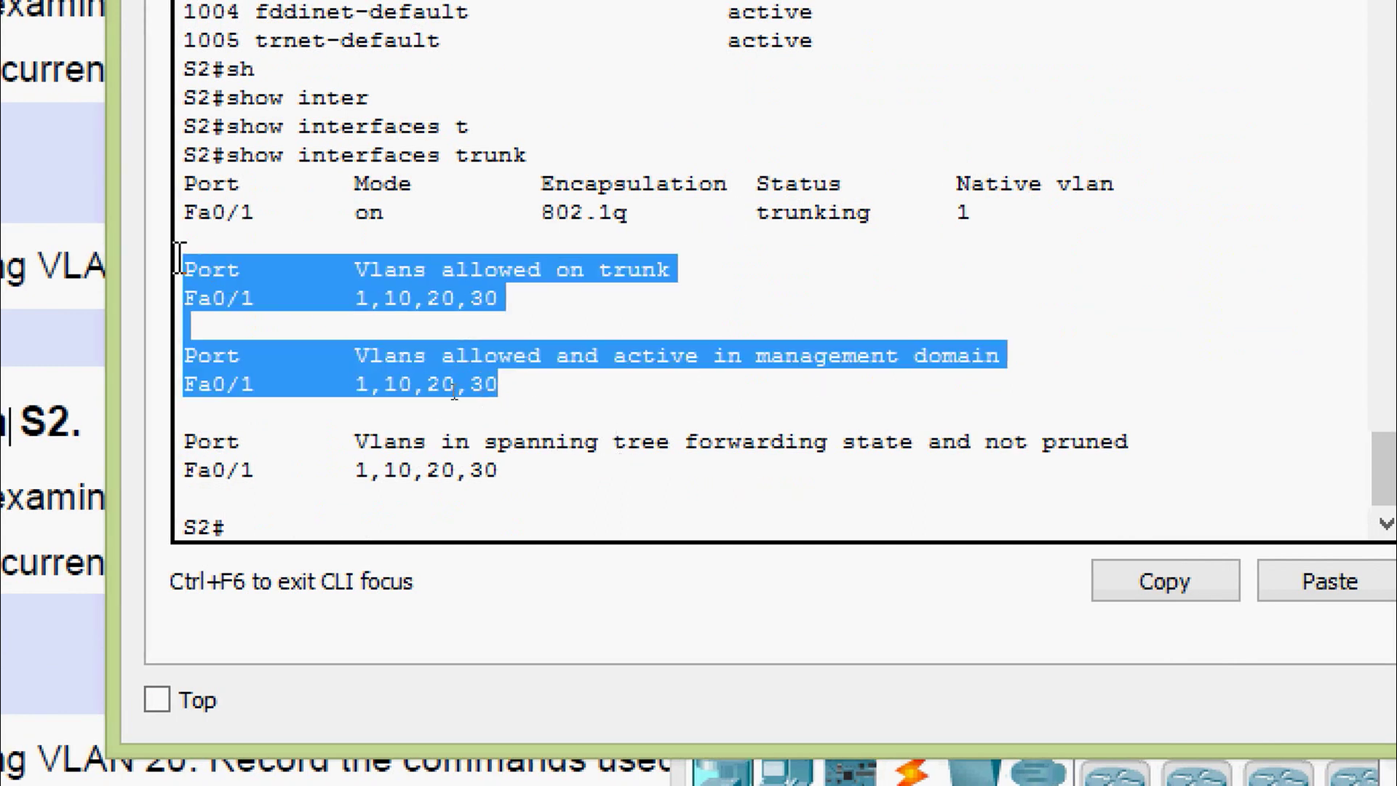
left_click(330, 321)
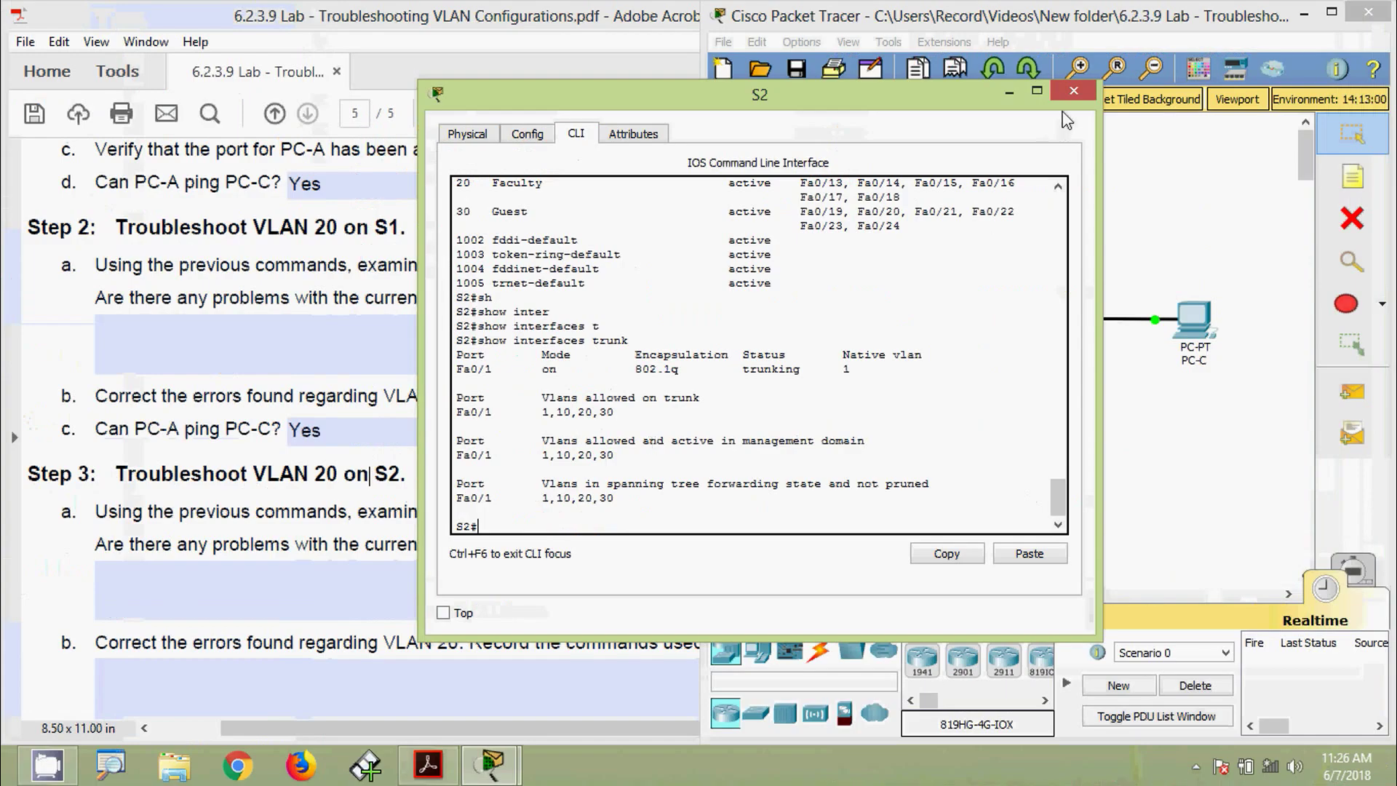
left_click(1073, 90)
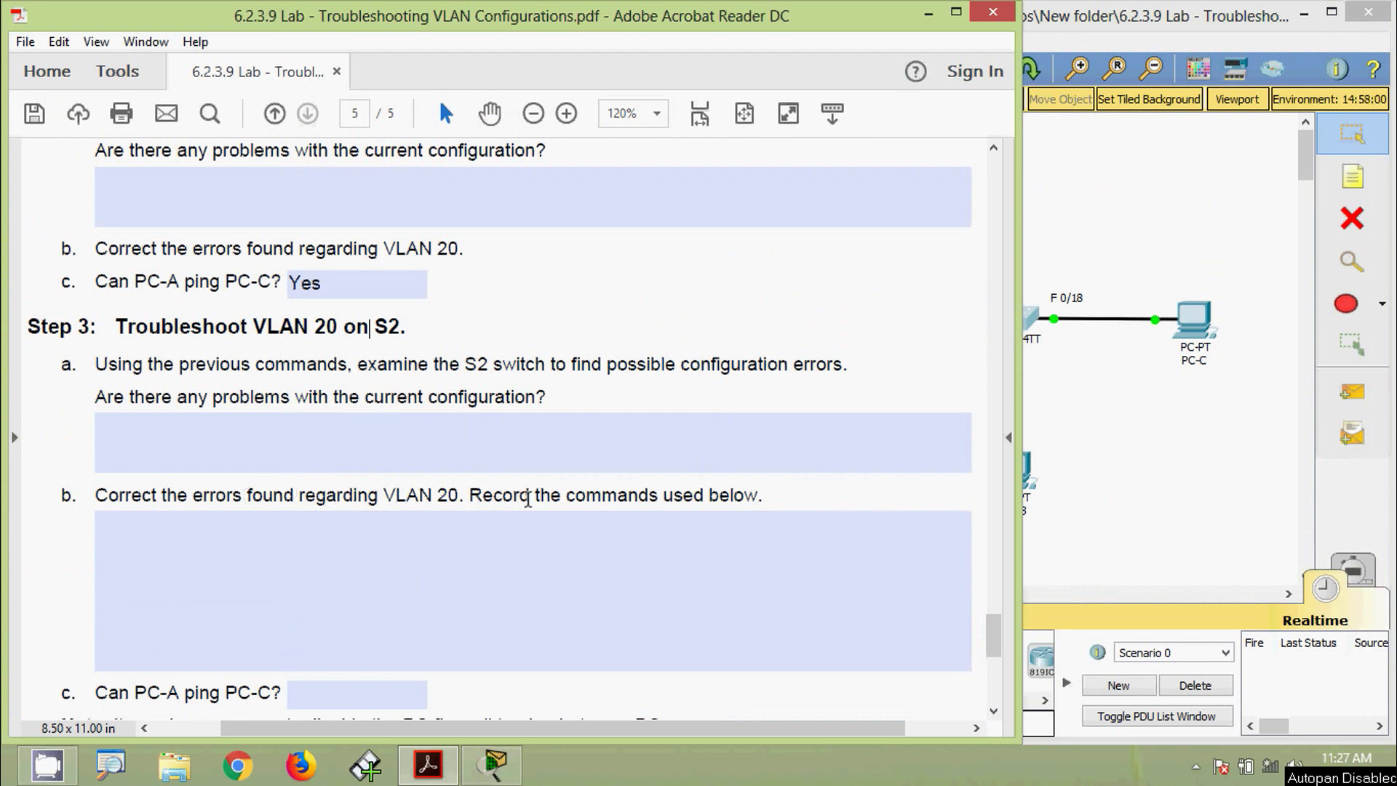
Answer Yes to Step 3c's 'Can PC-A ping PC-C?' in the lab PDF.
left_click(1068, 439)
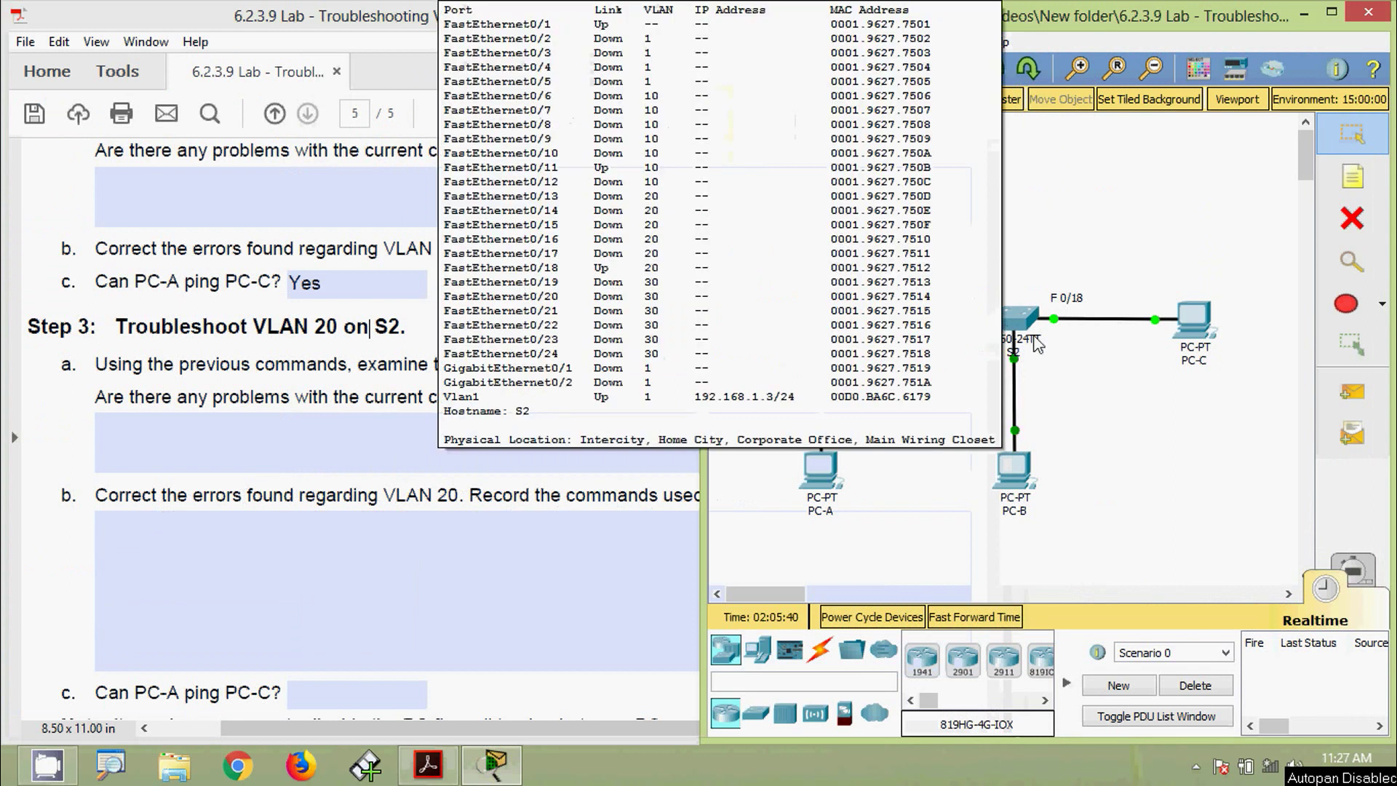
left_click(75, 571)
scroll(75, 570, "down", 2)
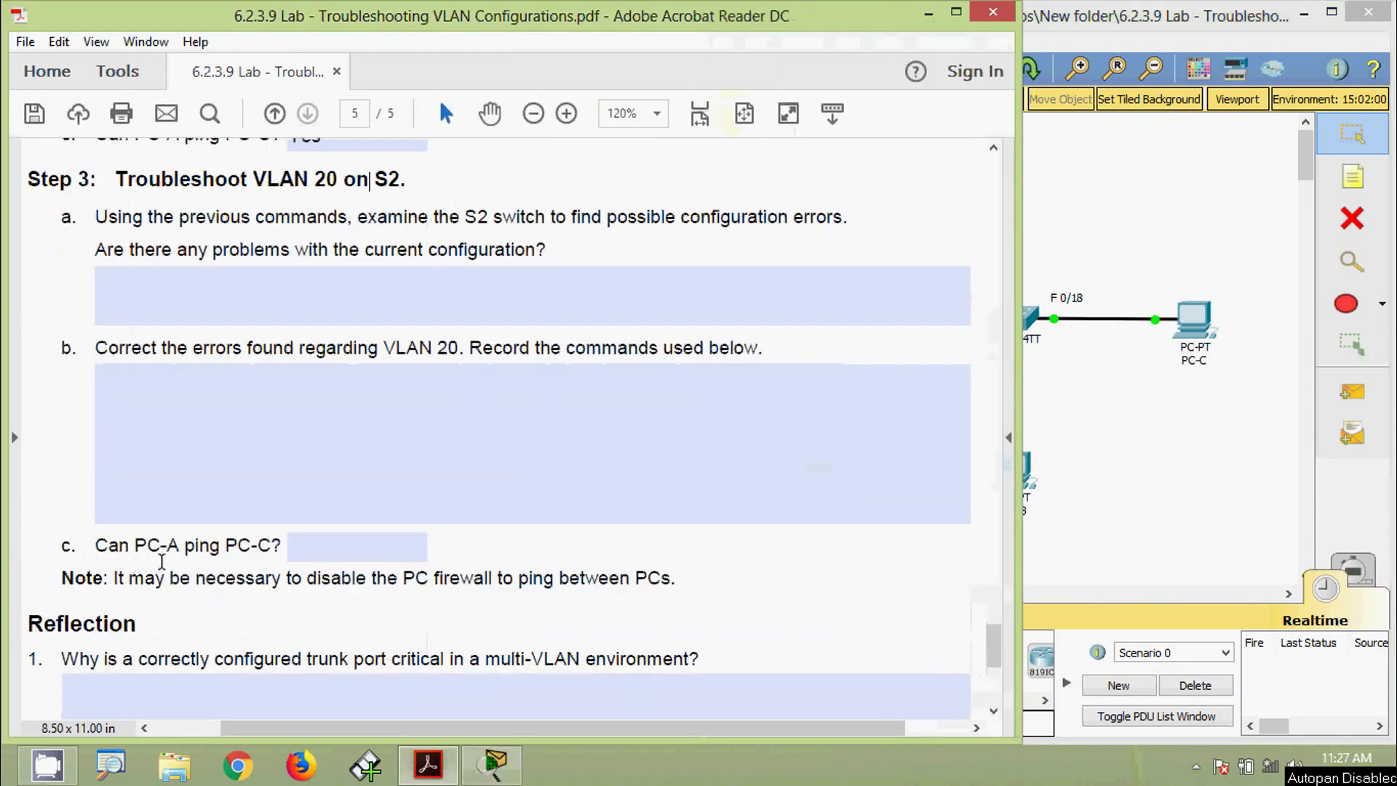
left_click(340, 557)
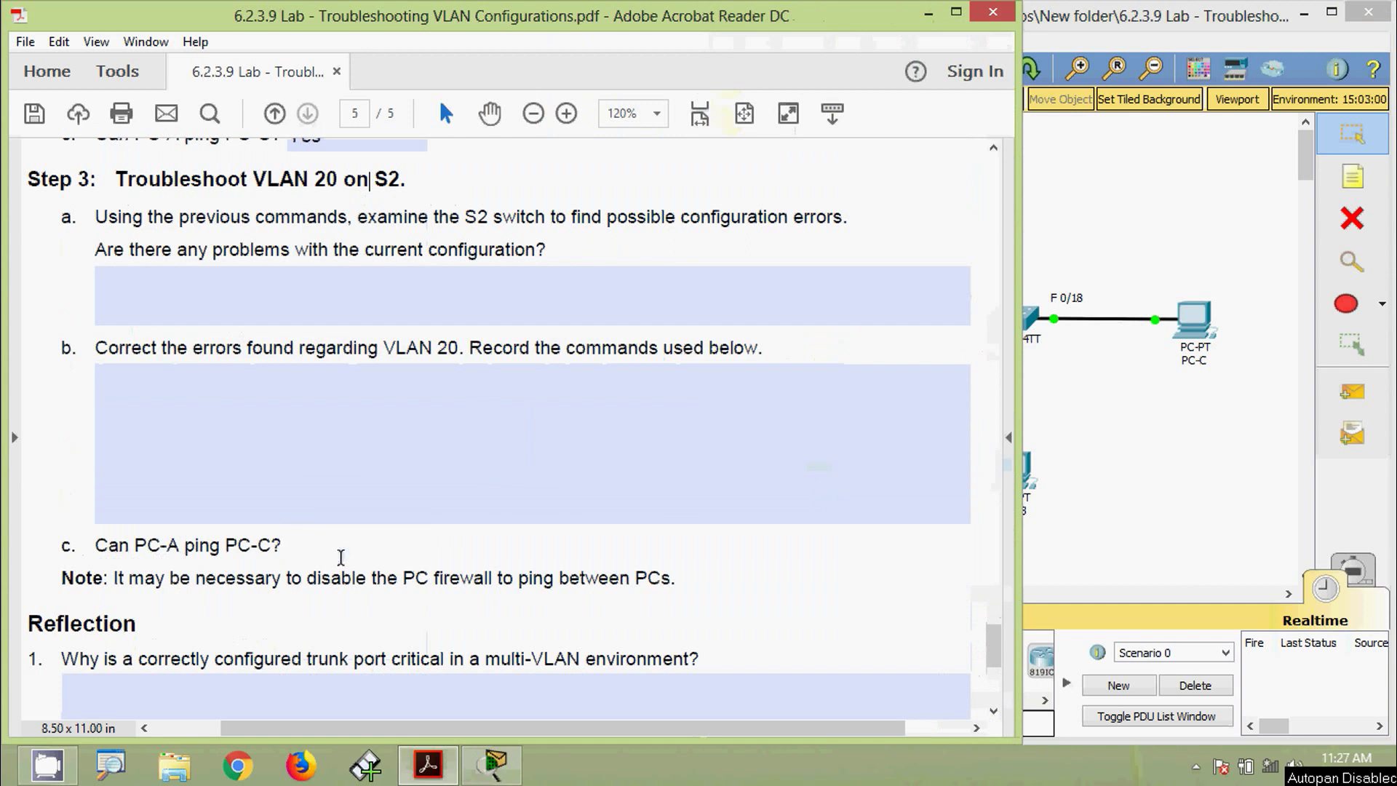
type("Yes")
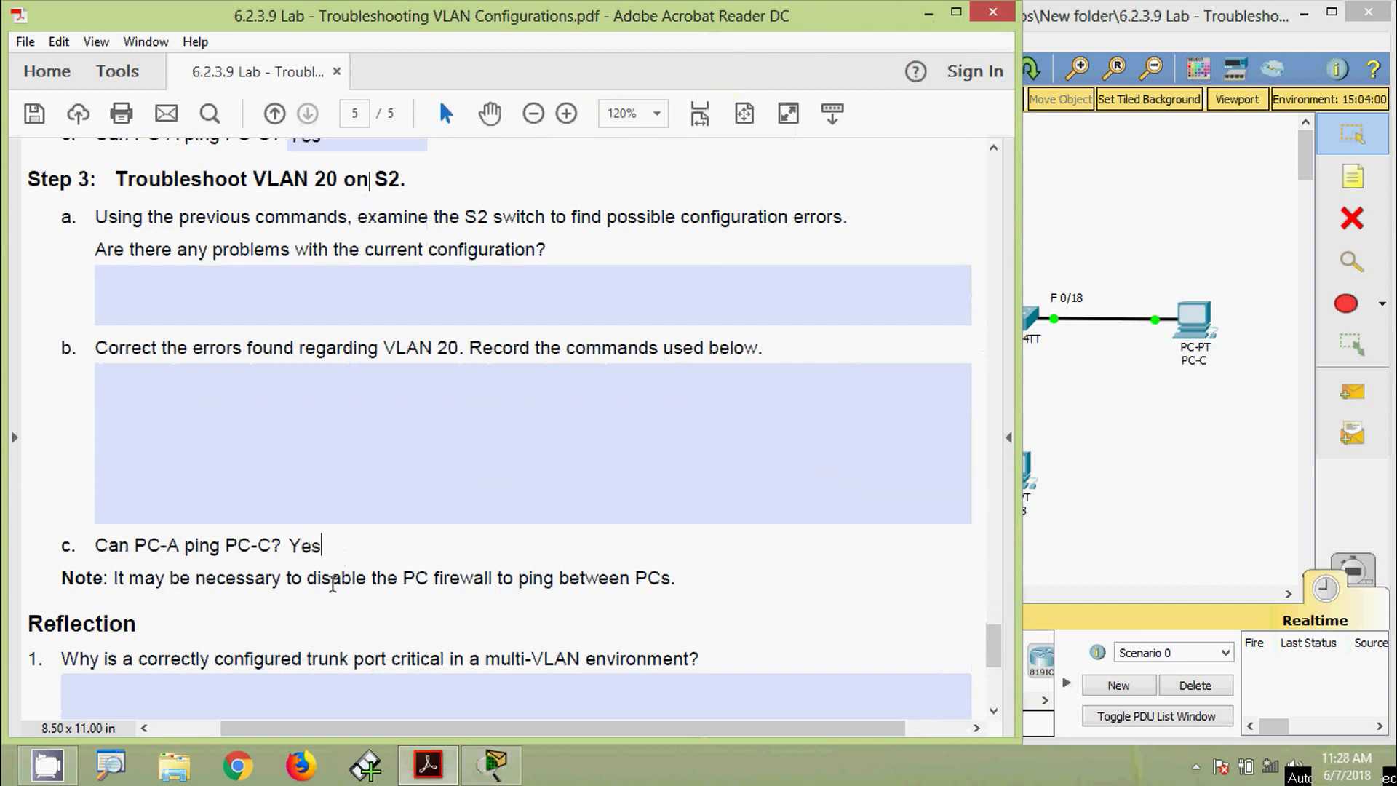
Scroll down to the Reflection questions, then drag back to page 1's topology diagram.
scroll(332, 583, "down", 5)
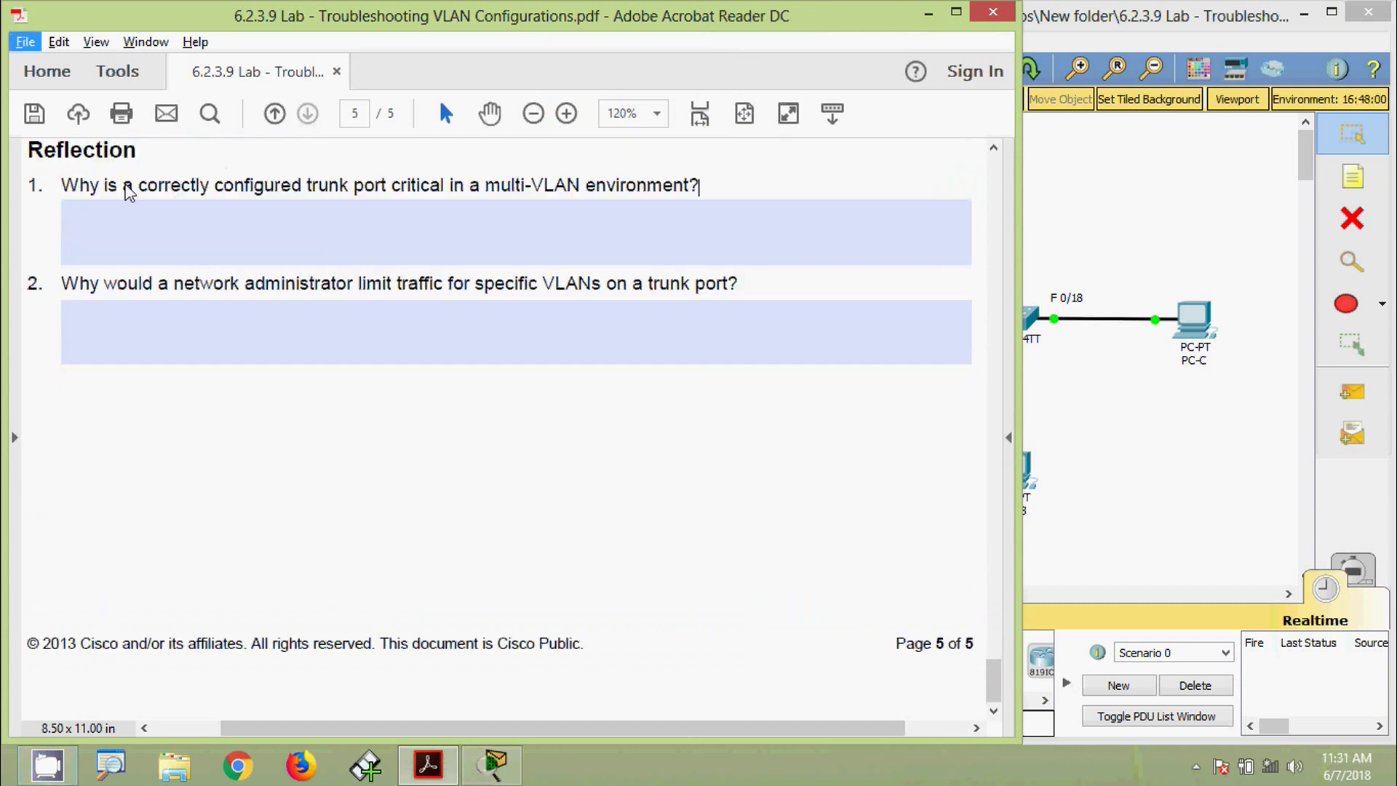
key("alt")
key("alt")
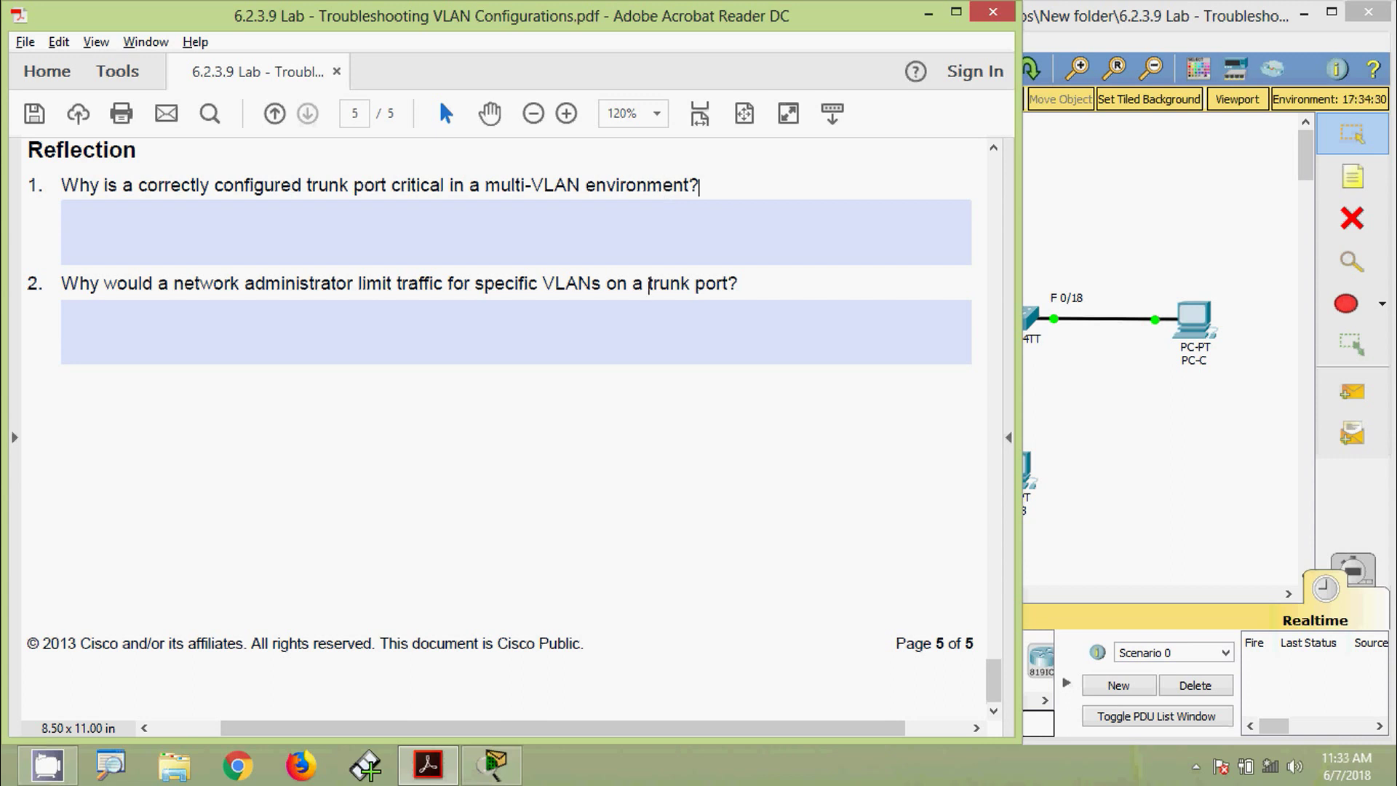
left_click(97, 330)
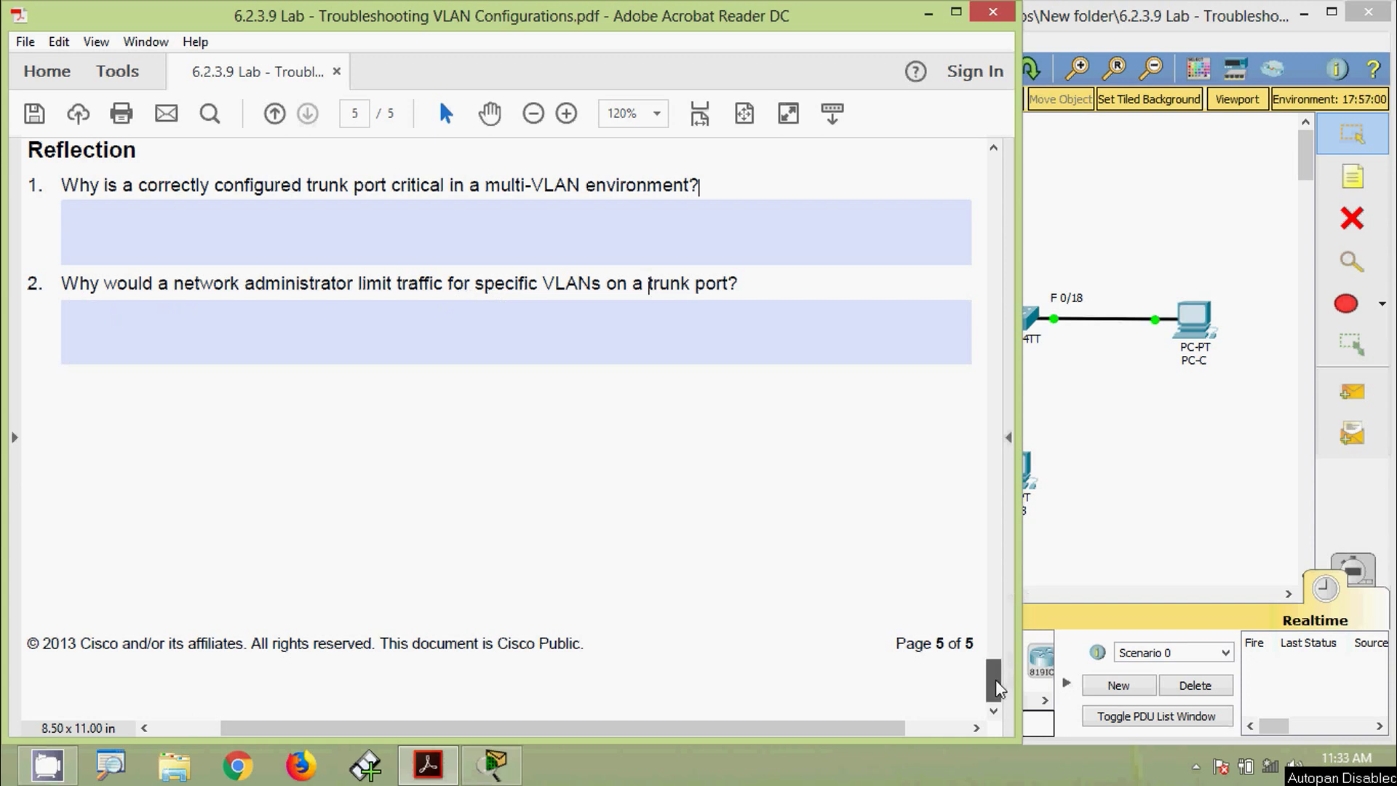
left_click_drag(993, 680, 997, 188)
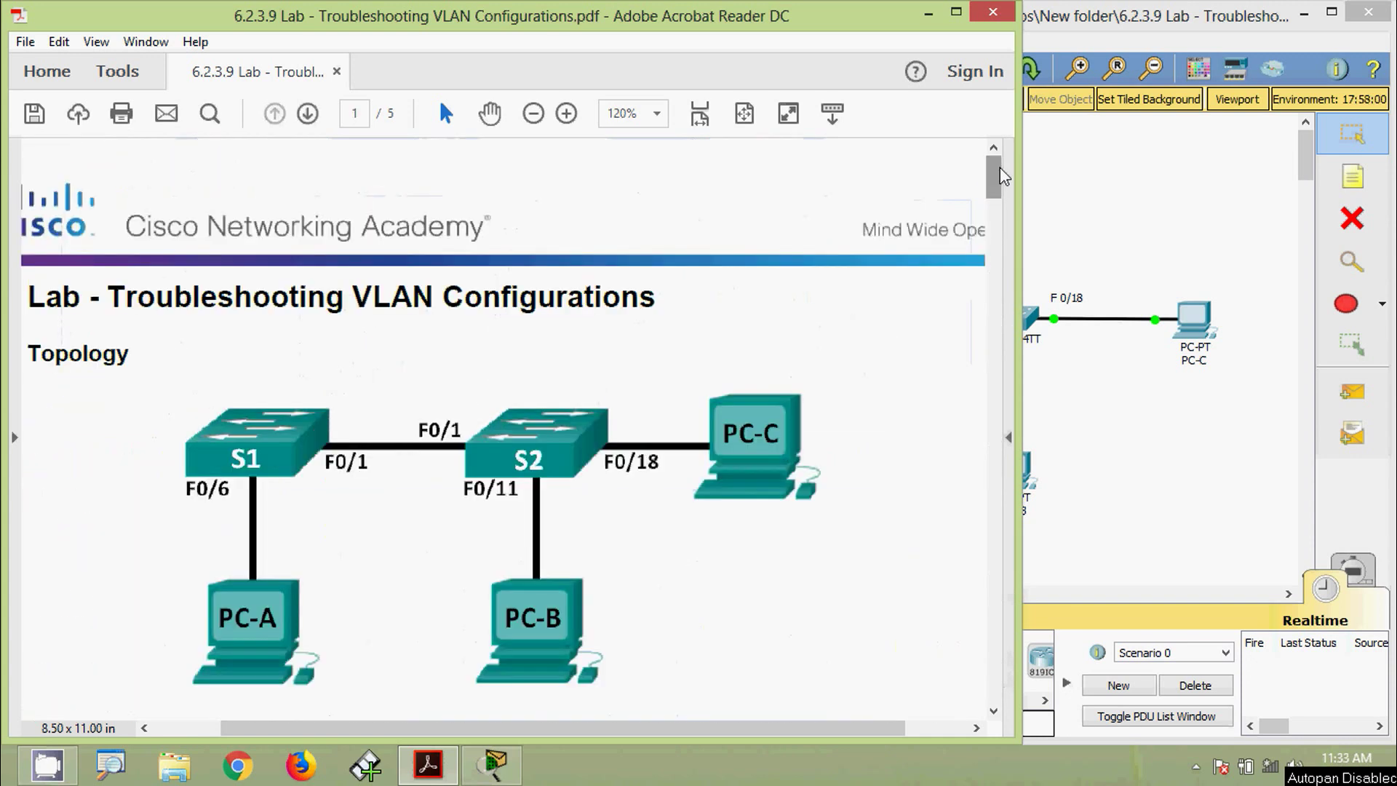